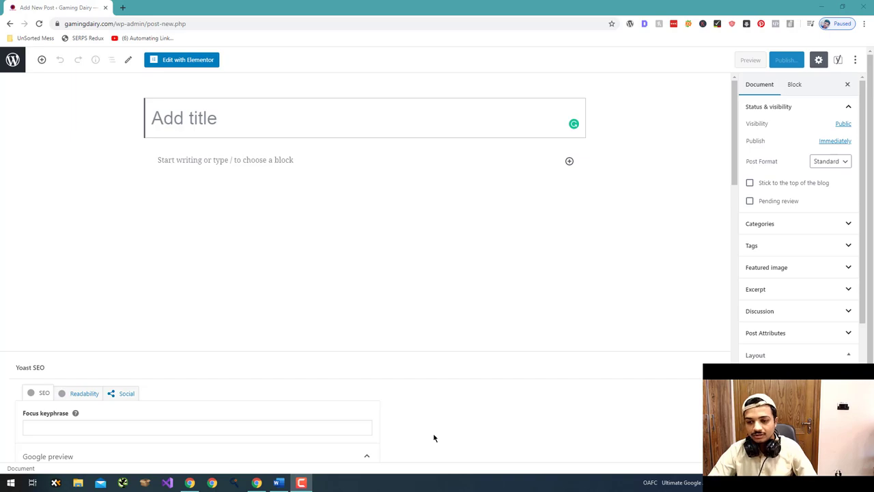
- Select and copy all of Article.docx in Word, including the Z390 motherboard comparison table
left_click(278, 482)
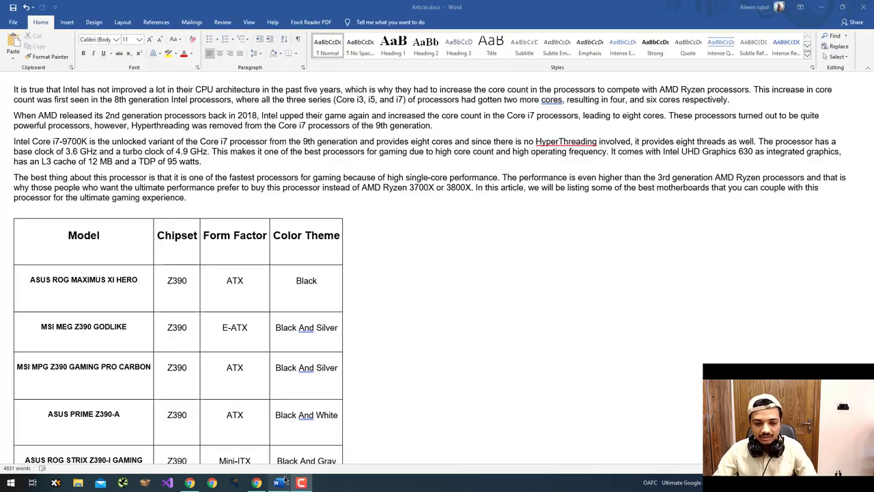
scroll(295, 380, "down", 2)
scroll(295, 380, "up", 2)
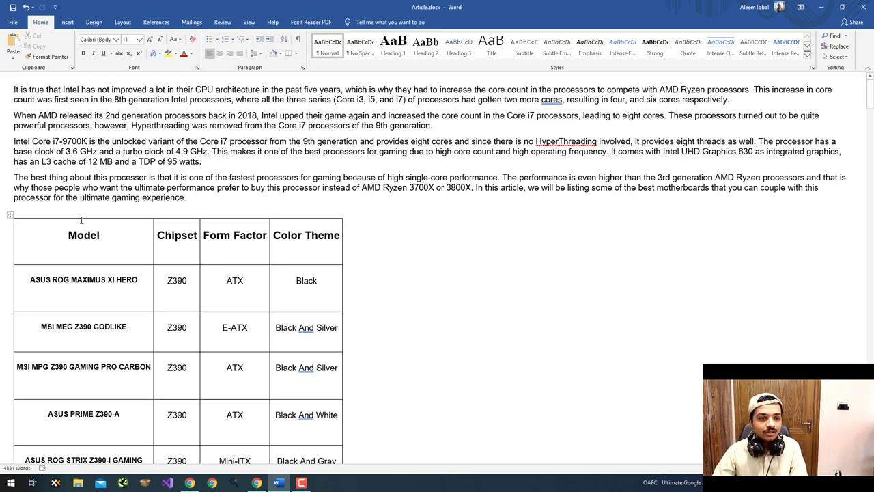
left_click_drag(200, 198, 10, 90)
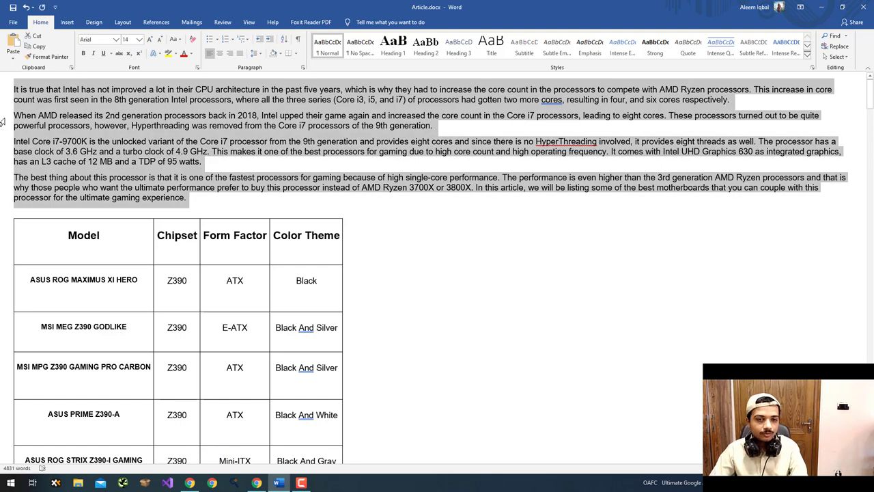
left_click(83, 162)
key("alt+Tab")
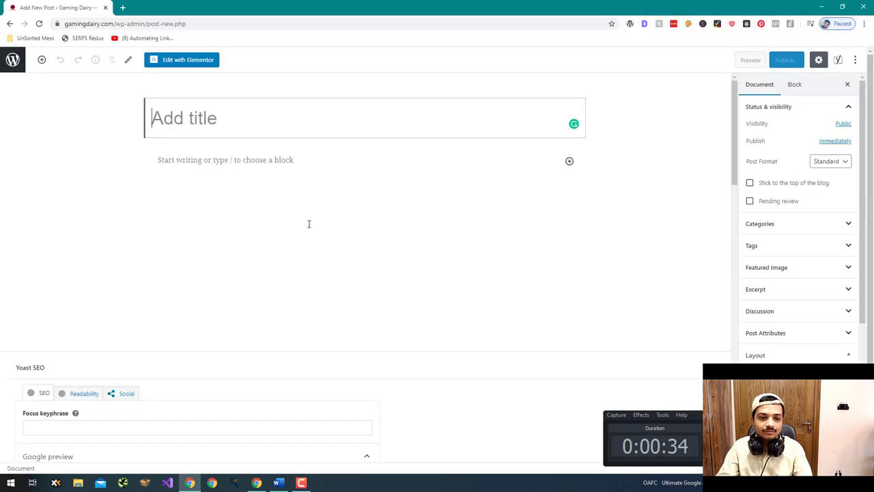
key("alt+Tab")
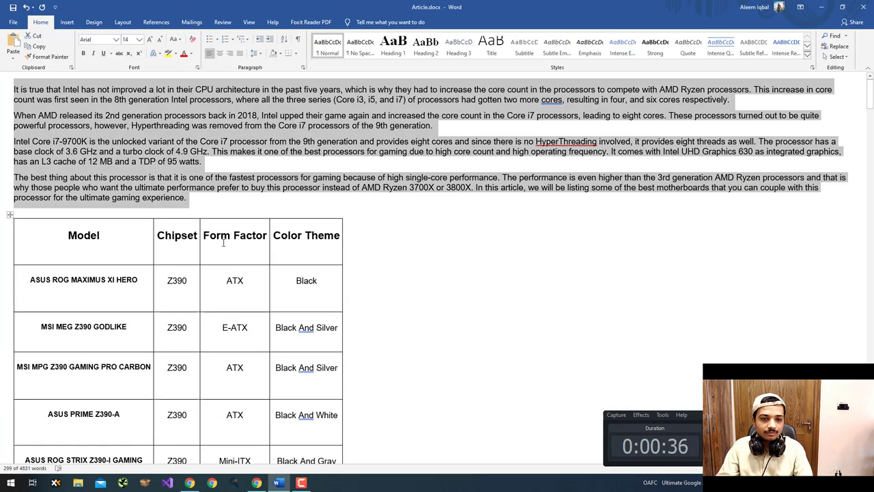
left_click(295, 216)
key("ctrl+a")
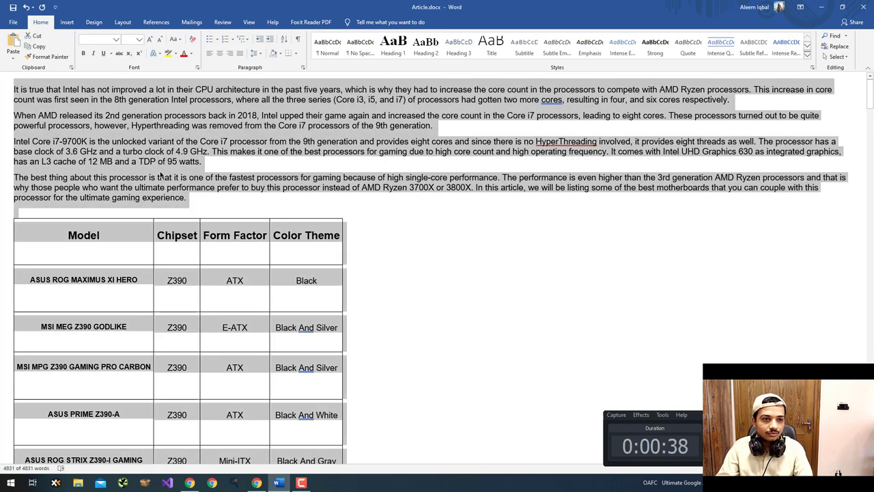
key("alt+Tab")
key("alt+Tab")
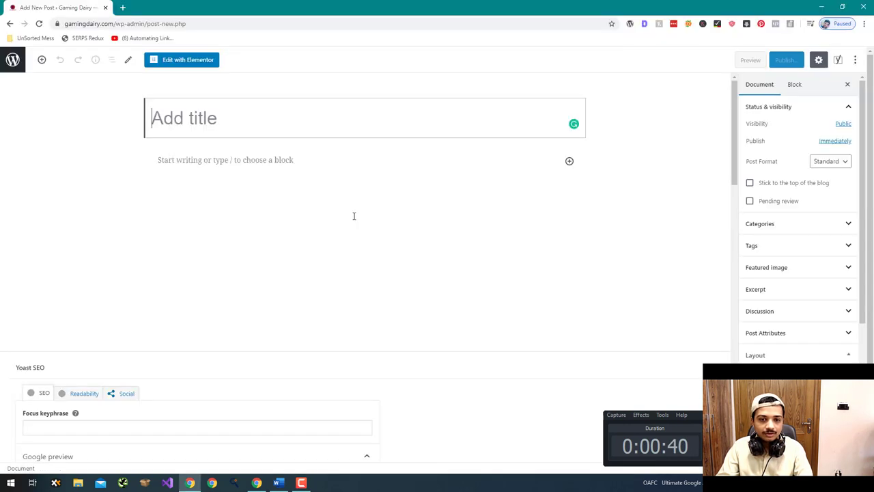
- Paste the copied Word article and its model table into the empty post body, then review it
left_click(304, 175)
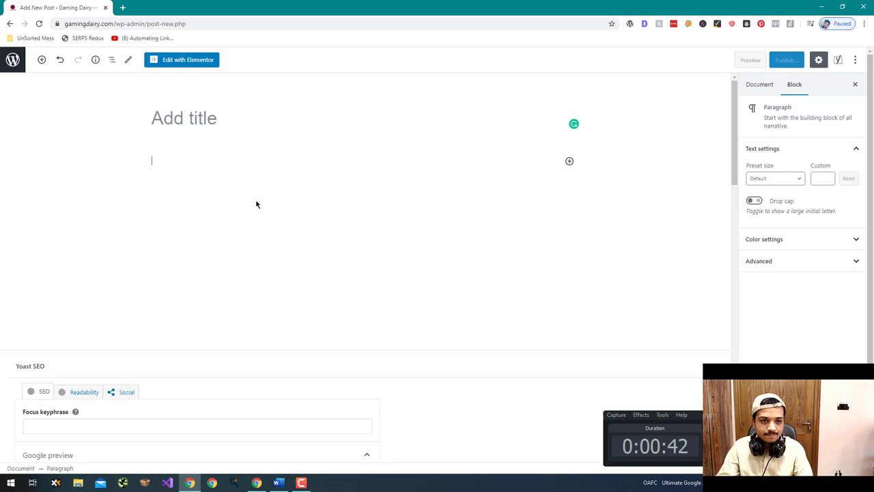
key("ctrl+v")
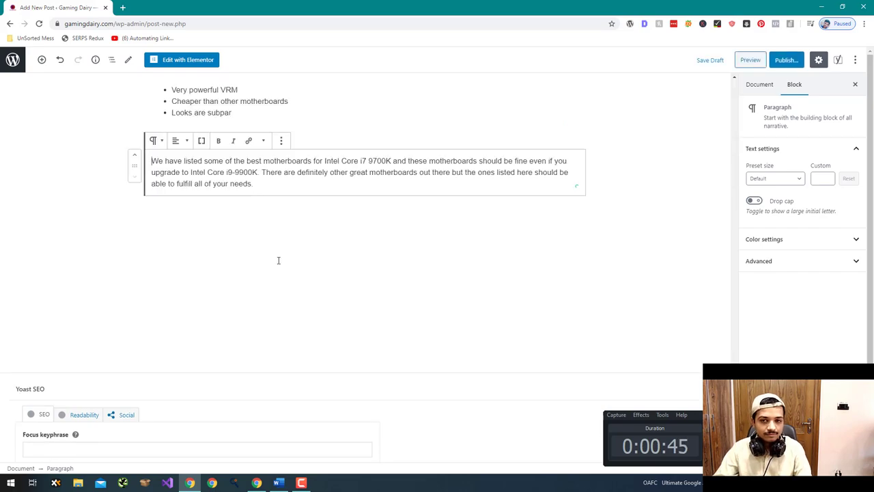
left_click_drag(734, 342, 734, 92)
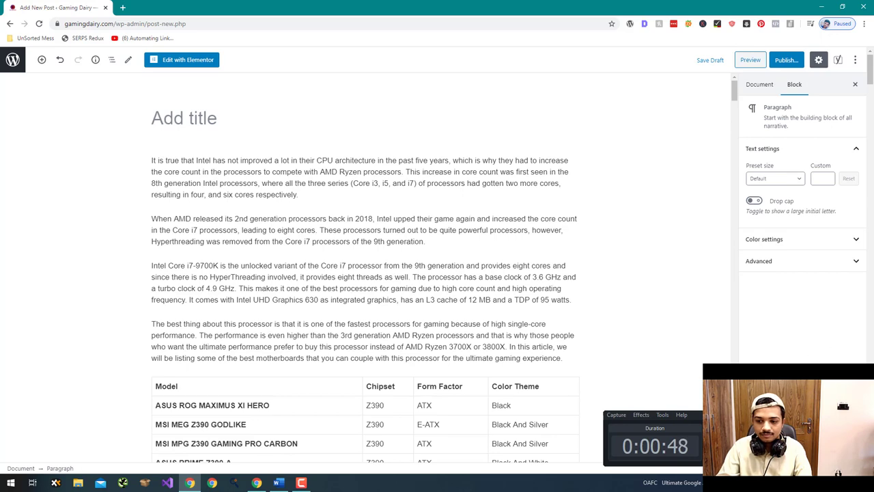
left_click(540, 259)
scroll(483, 278, "down", 3)
scroll(473, 270, "down", 7)
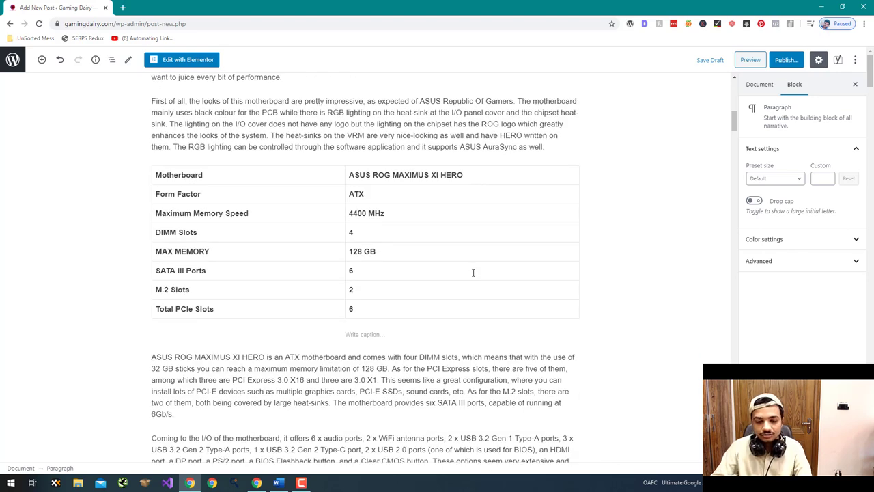
scroll(472, 275, "up", 3)
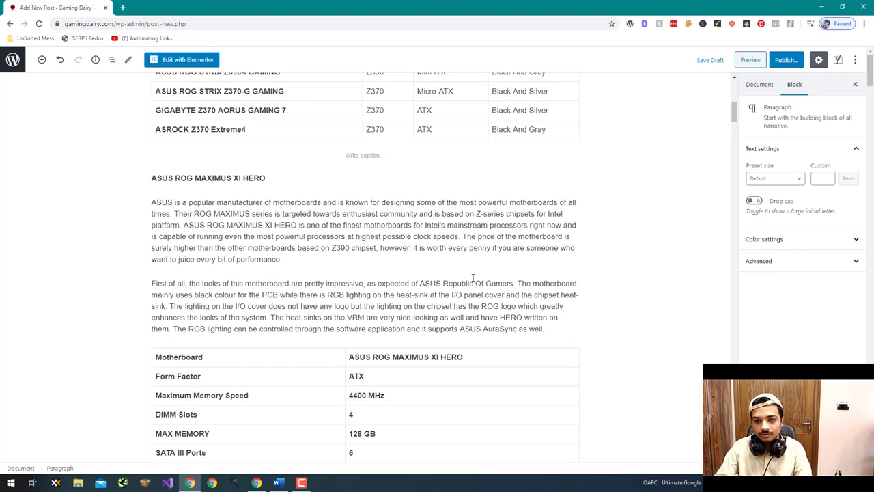
scroll(472, 284, "down", 2)
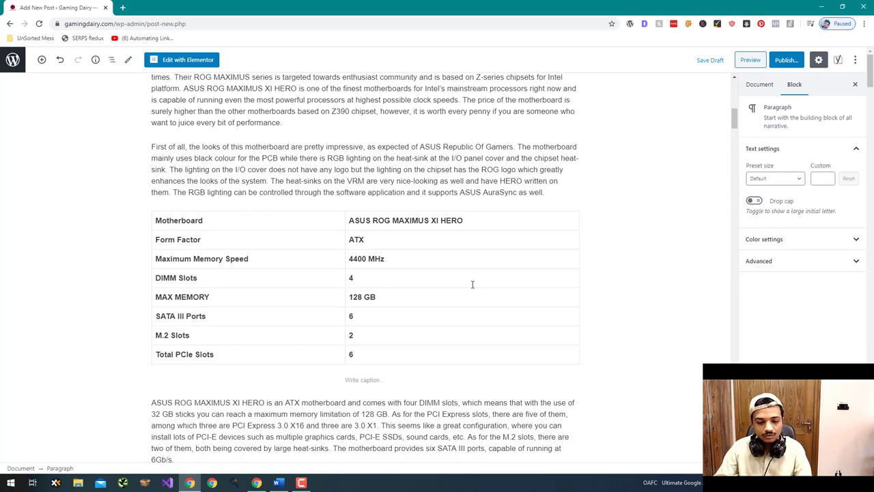
scroll(472, 284, "down", 8)
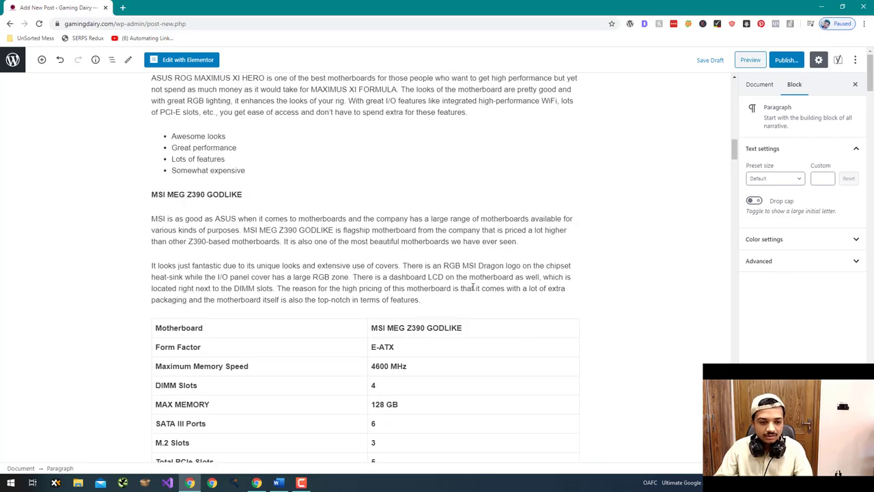
scroll(472, 285, "down", 6)
scroll(471, 285, "up", 11)
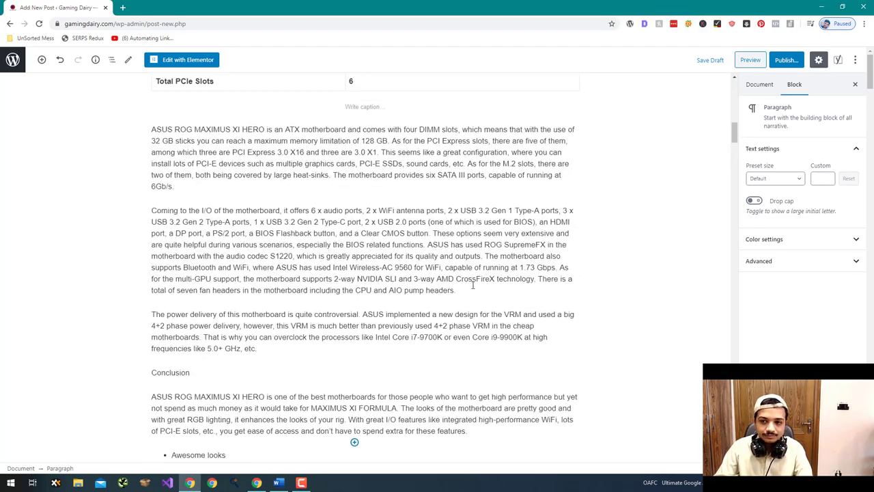
scroll(472, 285, "down", 3)
scroll(371, 279, "up", 11)
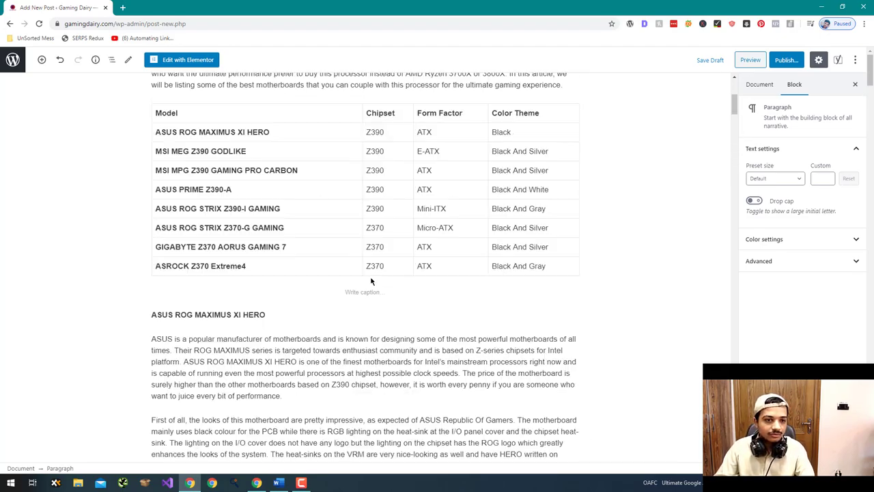
scroll(371, 281, "up", 4)
scroll(287, 282, "down", 2)
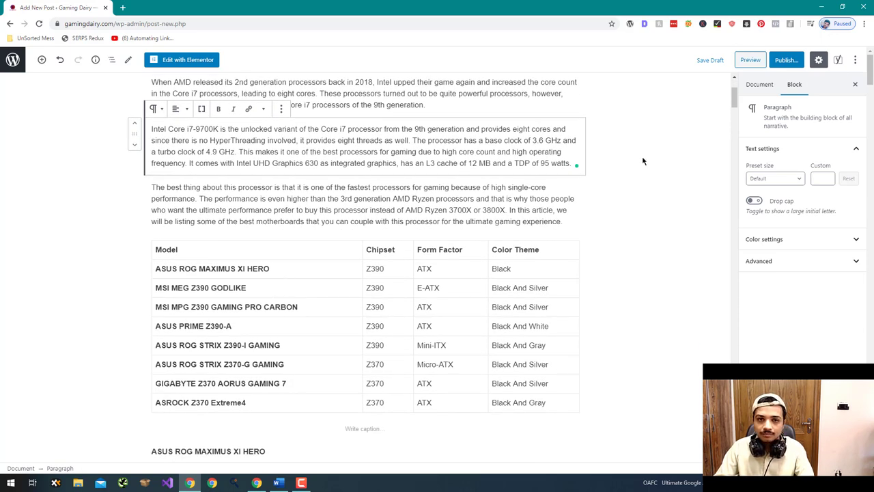
scroll(643, 162, "up", 2)
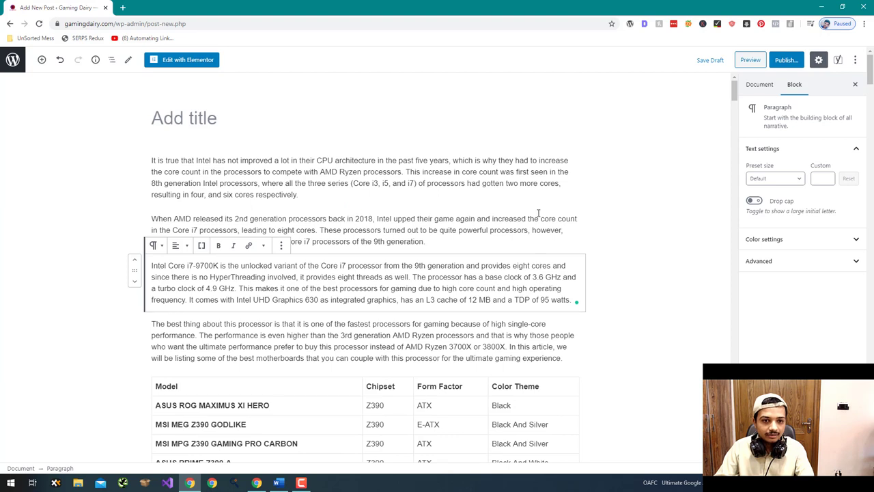
- Paste 'BEST Motherboards for Core i7-9700K In 2020' as the post title and select its opening words
left_click(359, 119)
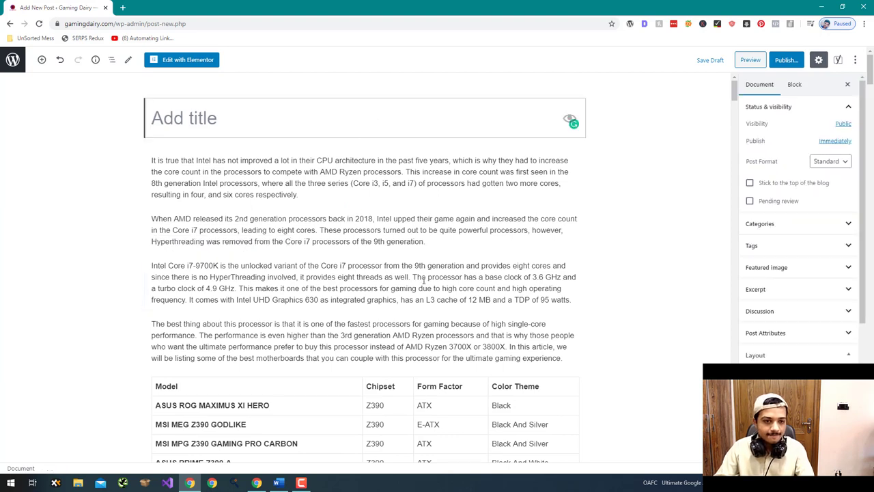
type("BEST Motherboards for Core i7-9700K In 2020")
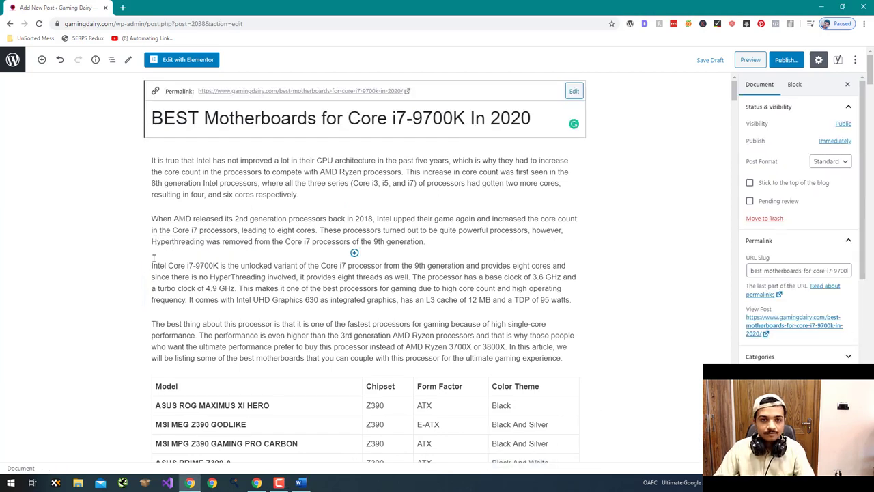
left_click(474, 118)
left_click_drag(466, 121, 151, 116)
- Copy the post title and run it as a Google search in a new tab
key("ctrl+c")
key("ctrl+t")
key("ctrl+v")
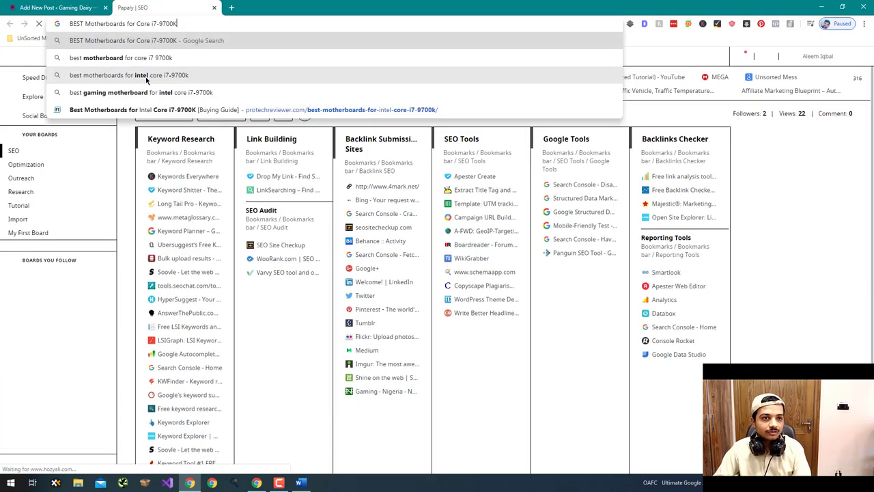
key("Return")
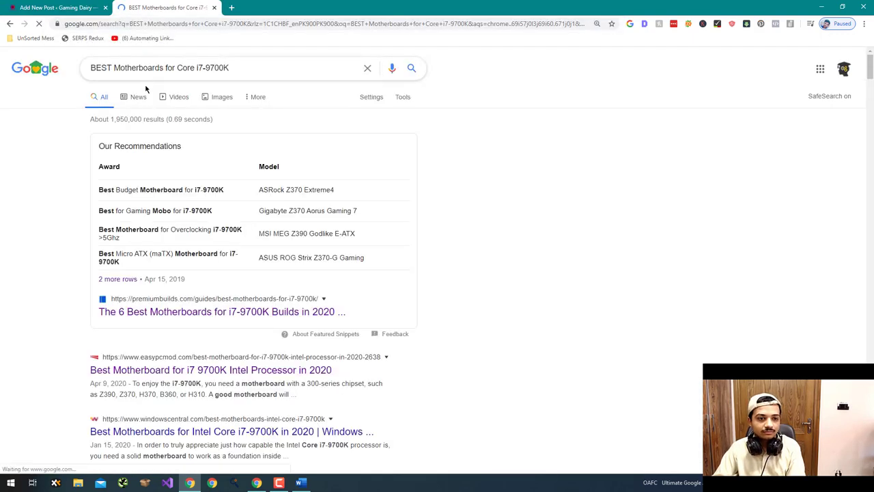
scroll(121, 166, "down", 1)
scroll(120, 166, "down", 1)
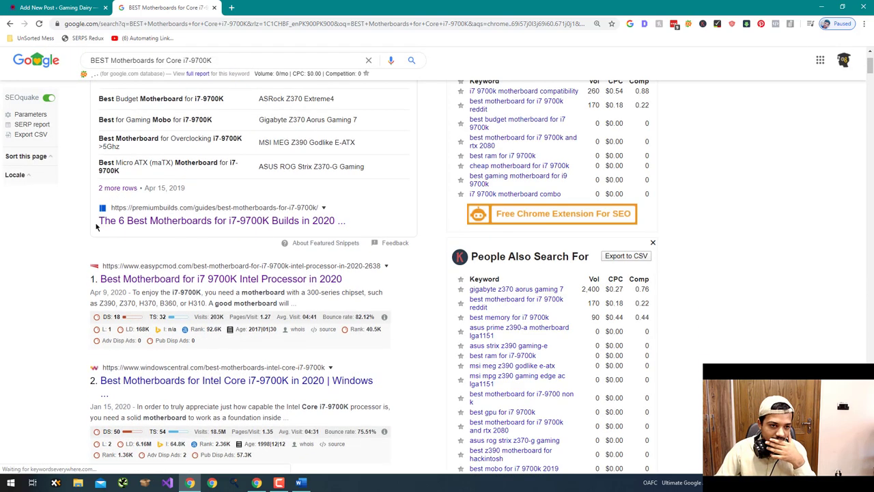
- Open the premiumbuilds motherboard article from the results in its own tab and view it
left_click(67, 7)
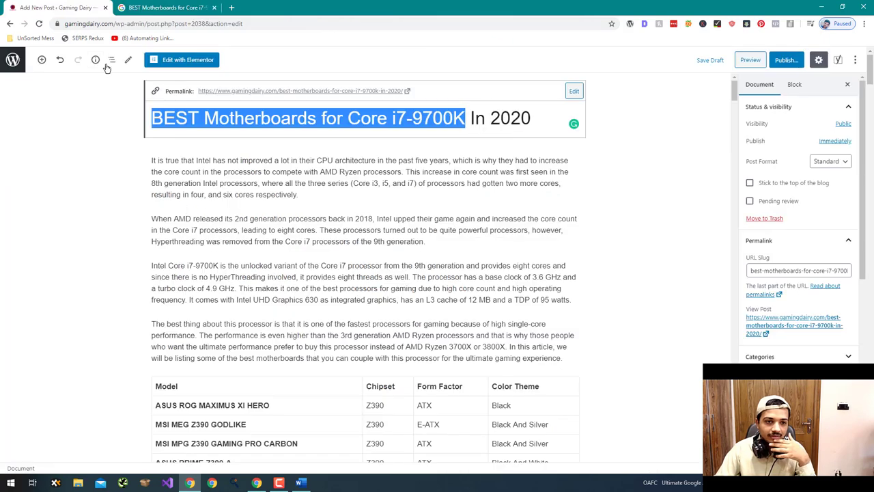
left_click(125, 11)
right_click(219, 220)
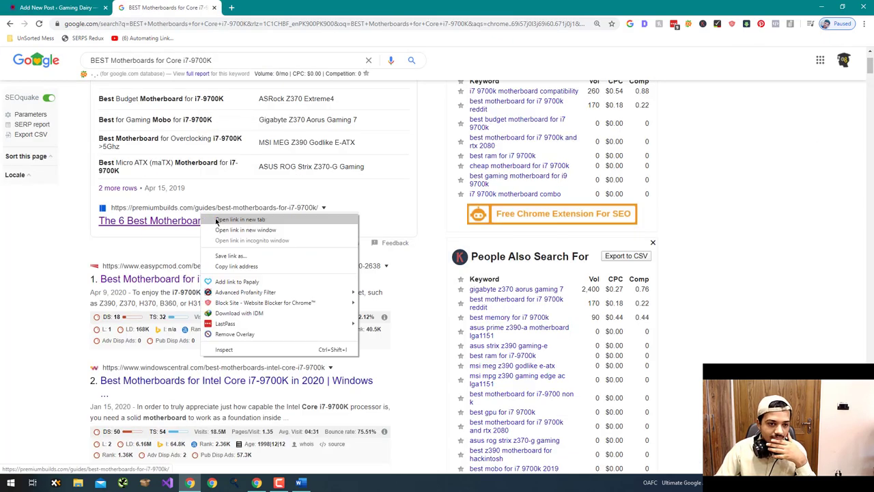
left_click(236, 225)
scroll(216, 224, "down", 2)
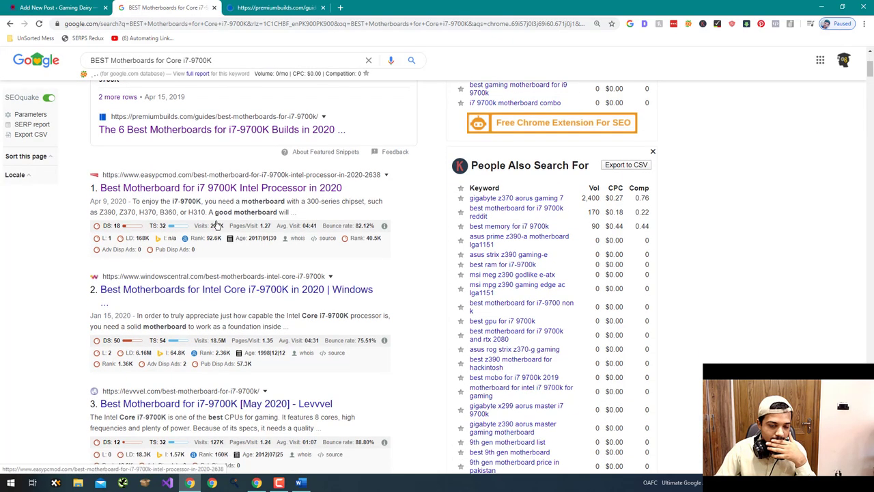
left_click(246, 8)
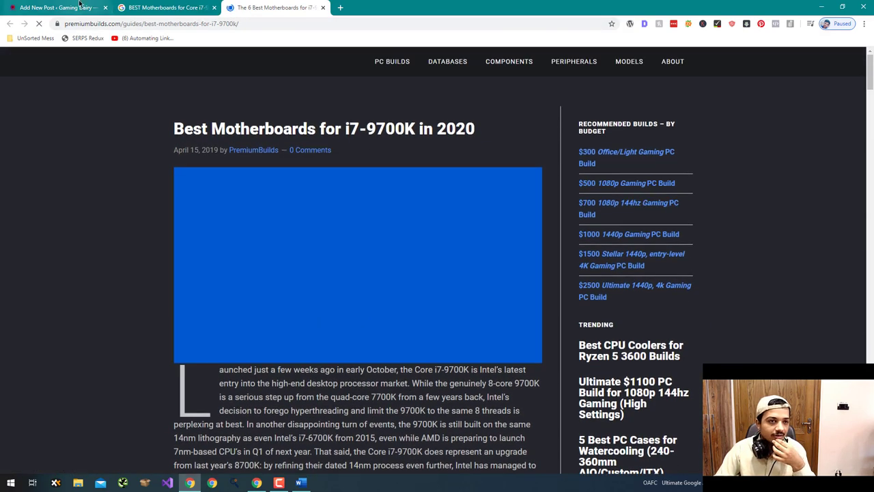
left_click(60, 8)
left_click(273, 8)
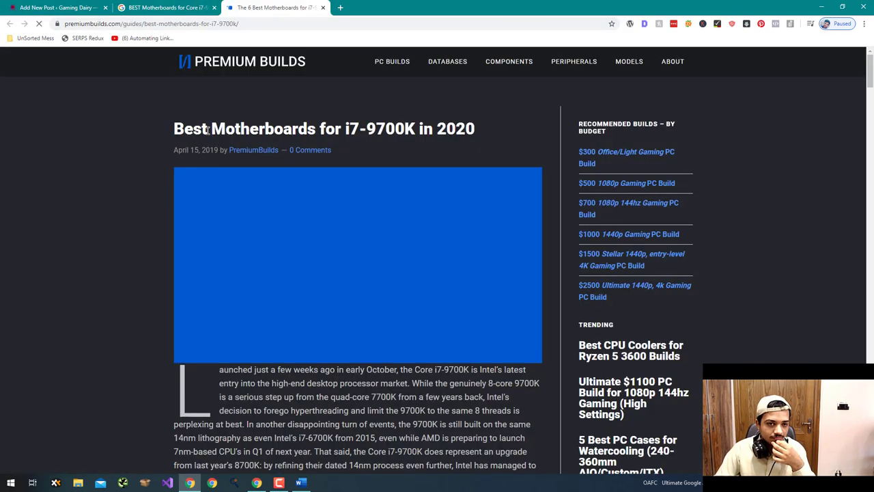
- Change 'BEST' in the post title to 'Best'
left_click(80, 6)
left_click(197, 119)
left_click_drag(195, 119, 156, 119)
type("est")
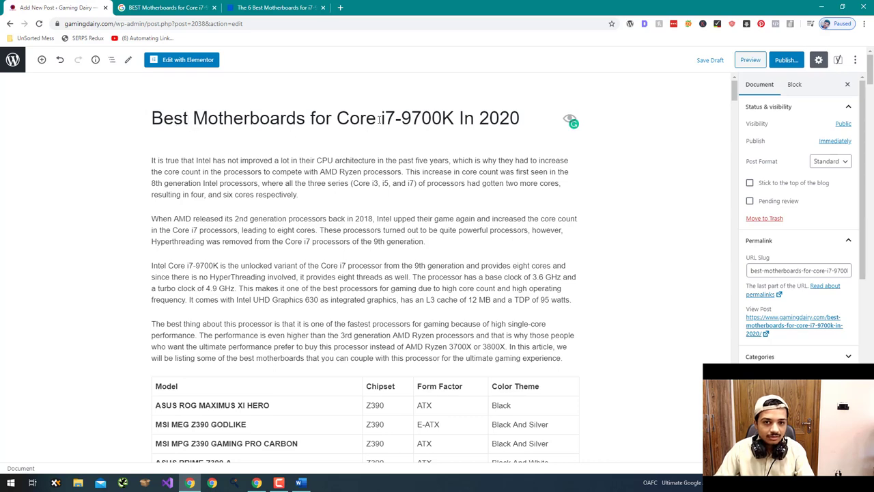
- Change the title's capital 'In' to lowercase 'in'
left_click(274, 8)
left_click(76, 8)
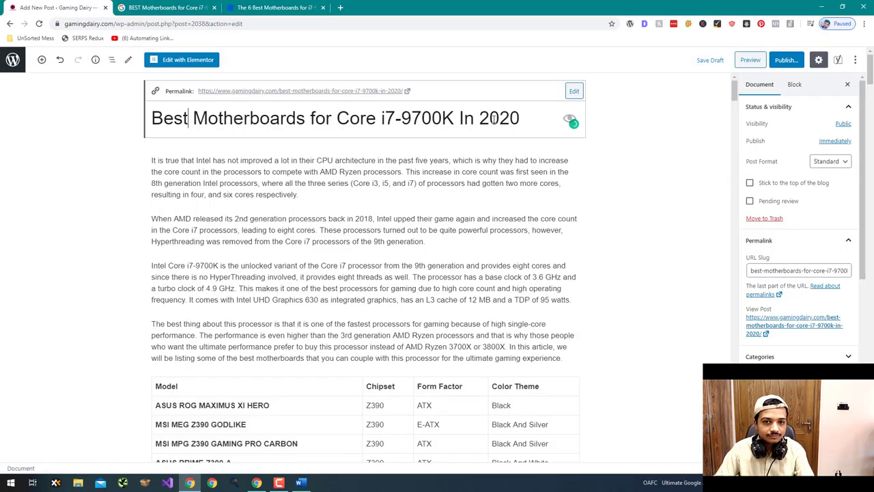
left_click_drag(465, 118, 460, 118)
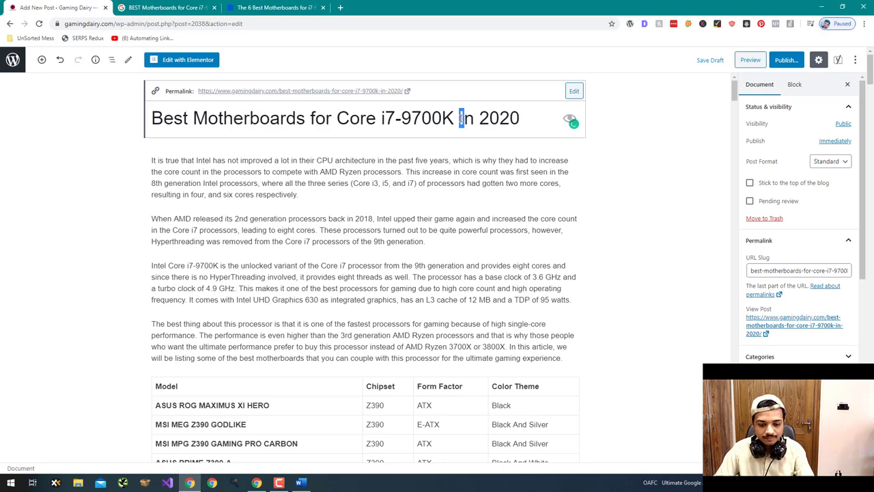
type("i")
scroll(434, 205, "down", 5)
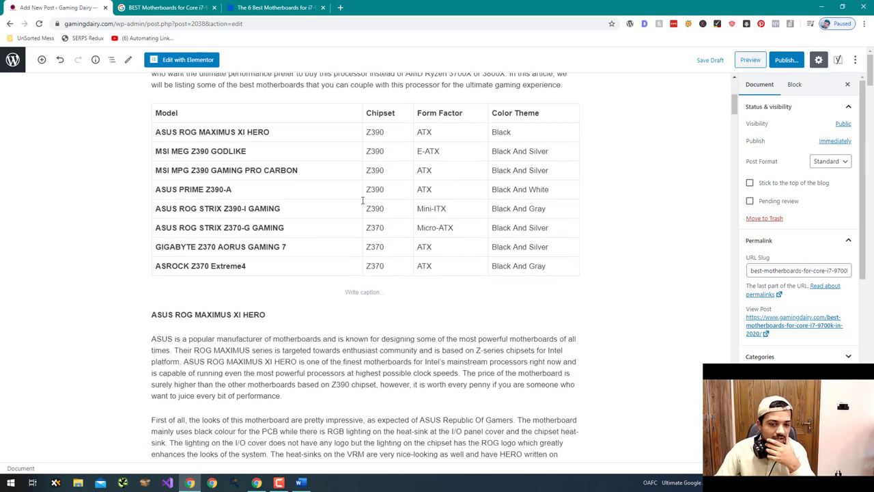
- Add 'The 8' to the start of the Yoast SEO title in the snippet editor
left_click(259, 6)
left_click(195, 5)
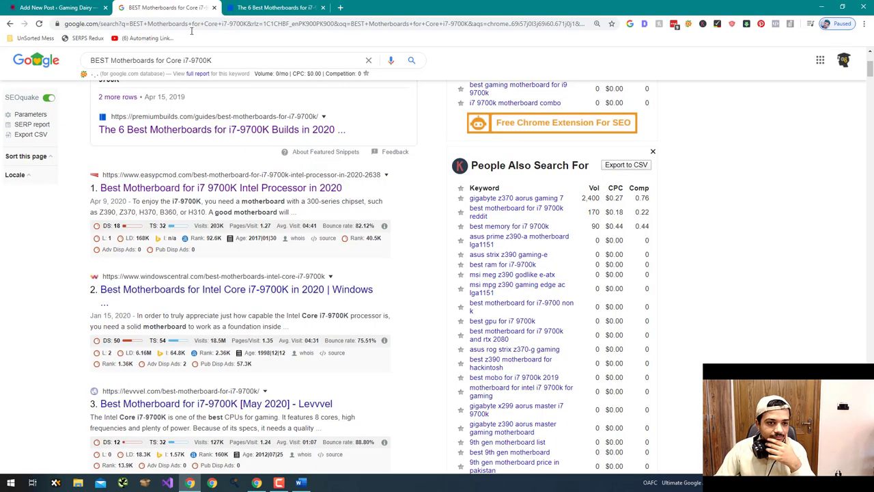
left_click(58, 8)
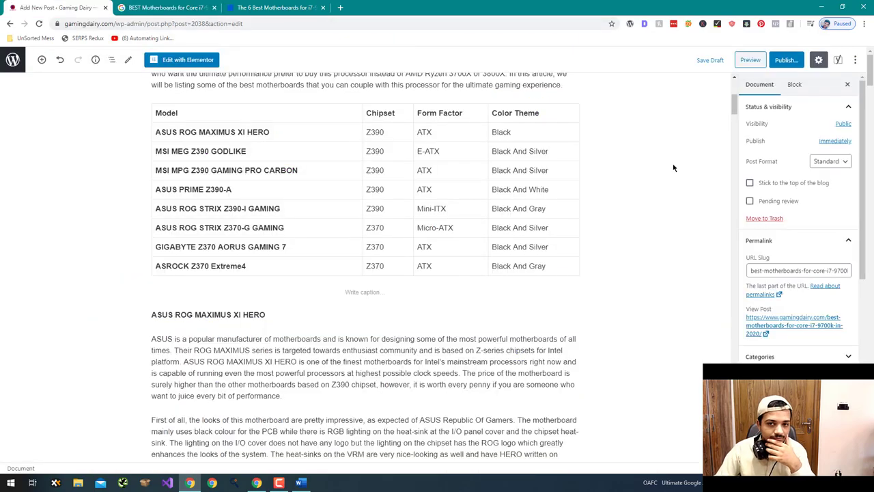
mouse_move(734, 123)
left_mouse_down()
mouse_move(739, 437)
mouse_move(743, 87)
mouse_move(739, 117)
left_mouse_up()
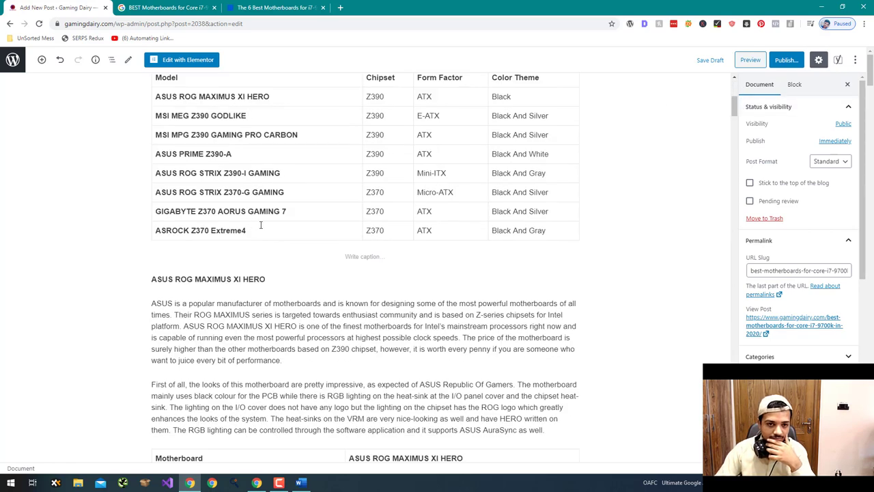
left_click_drag(734, 117, 737, 410)
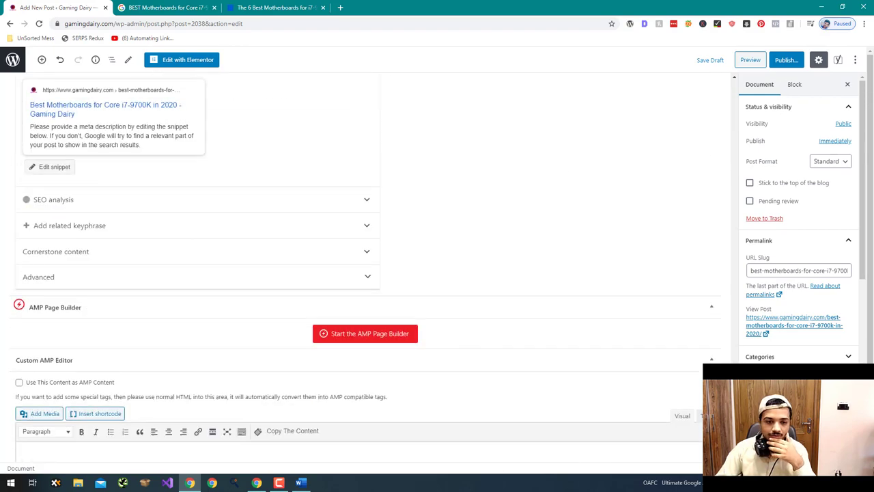
scroll(517, 295, "up", 2)
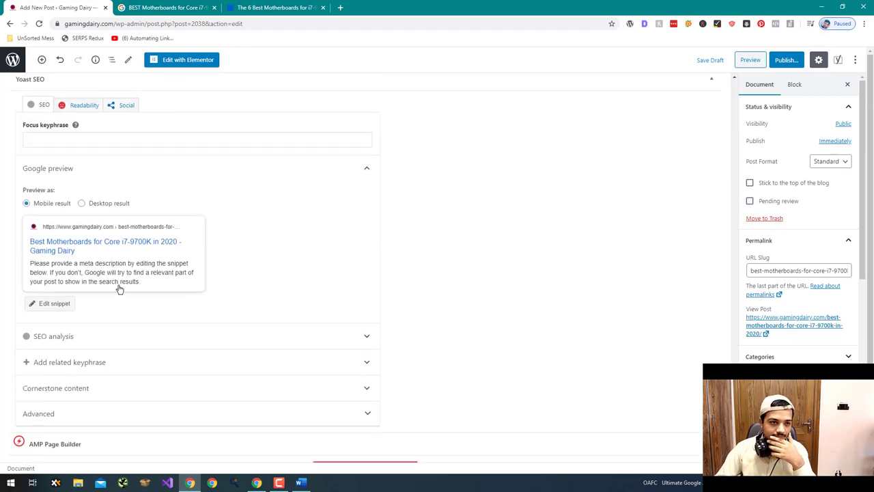
left_click(108, 241)
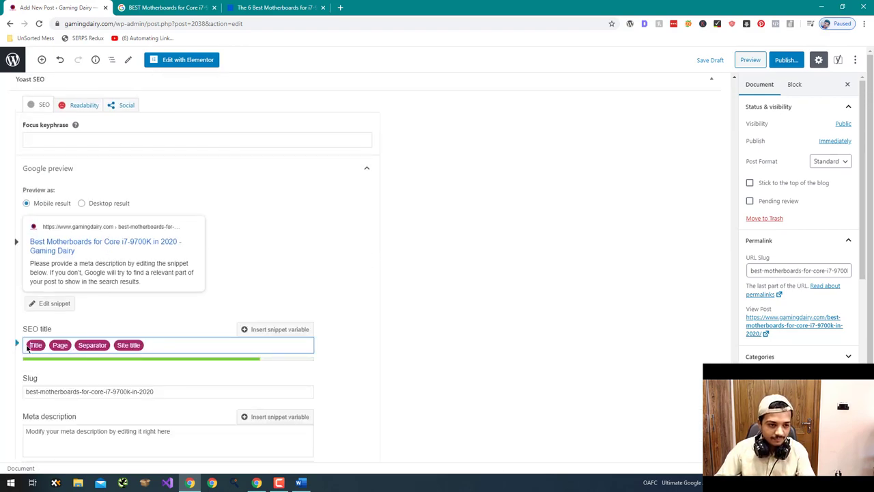
type("The 8")
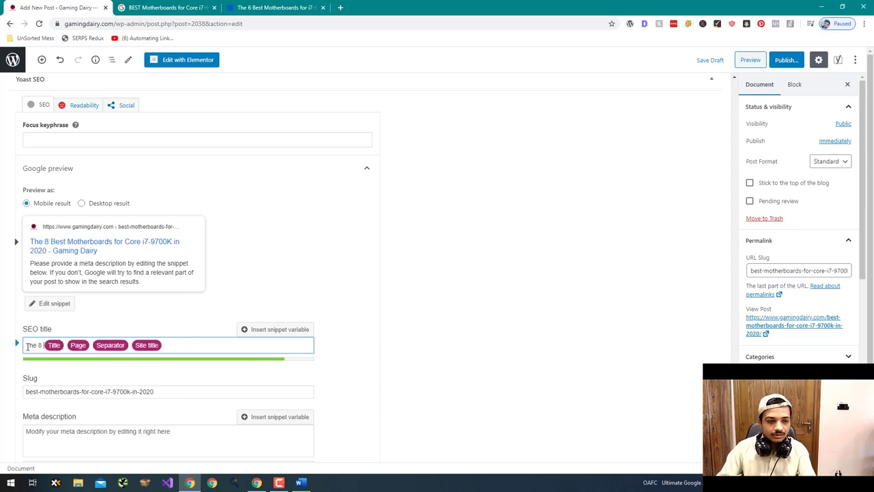
left_click(572, 239)
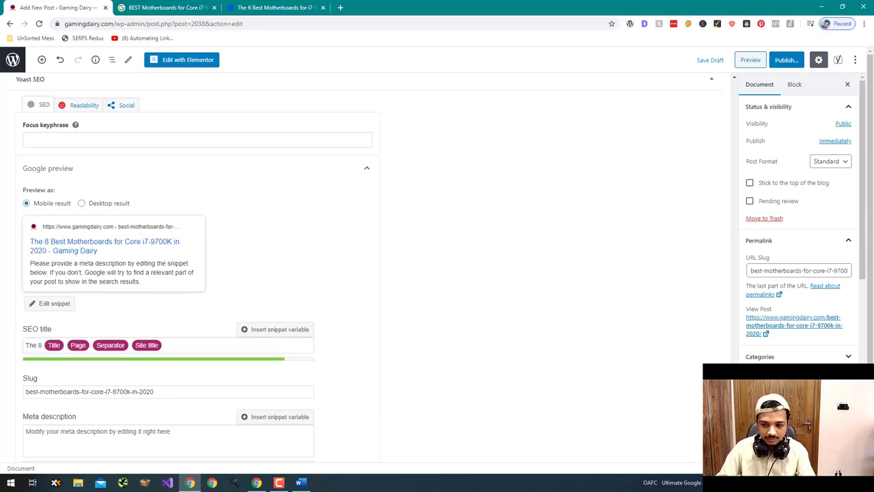
scroll(574, 123, "up", 15)
left_click(163, 6)
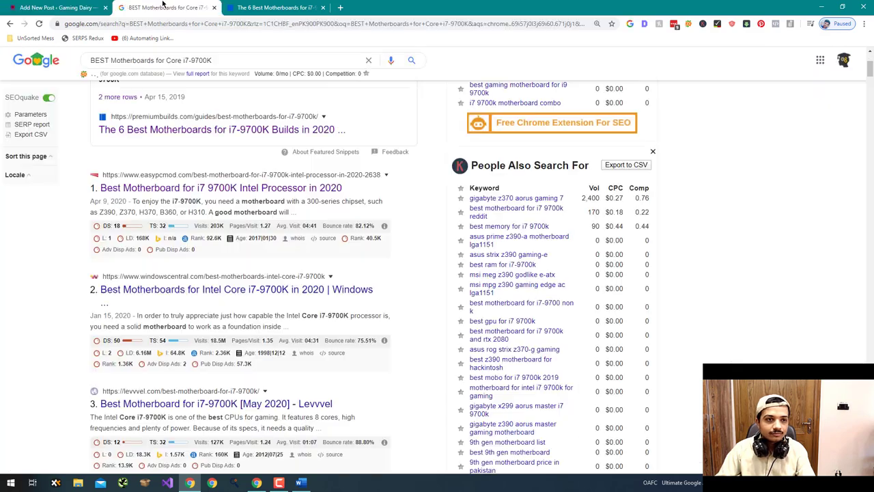
- Browse the Google results for the title, including the Reddit result
scroll(258, 172, "down", 6)
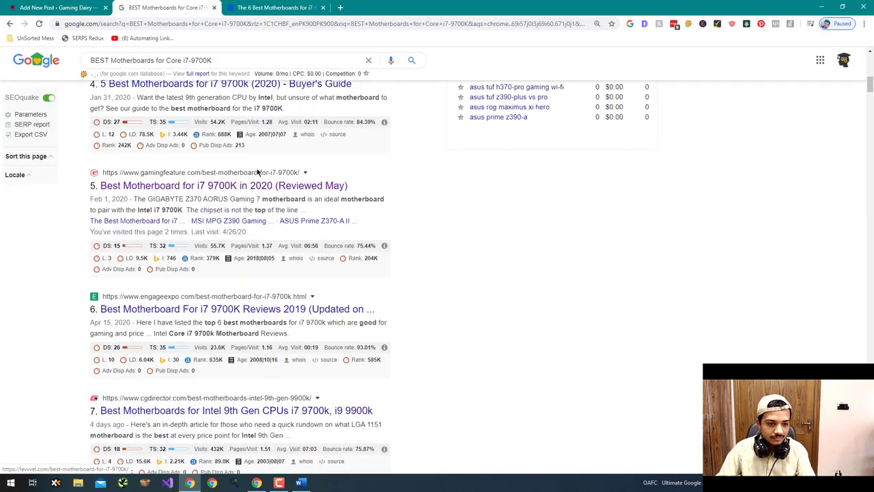
scroll(258, 172, "down", 7)
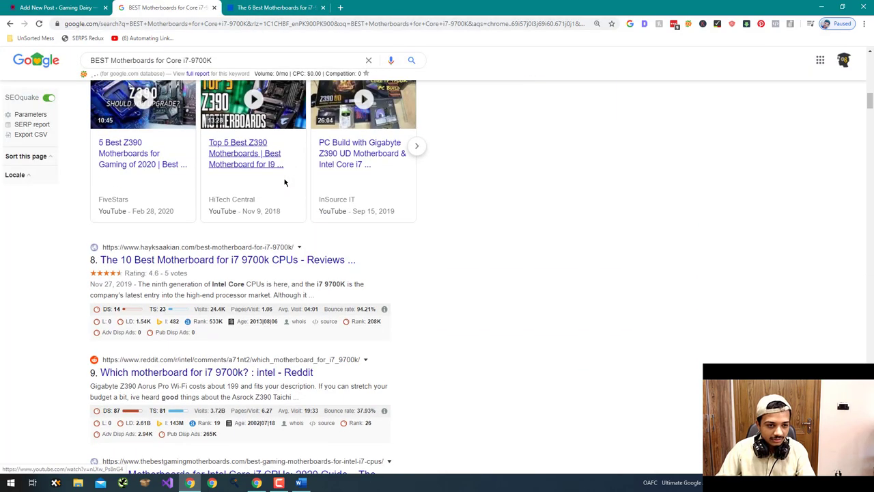
scroll(284, 182, "up", 2)
scroll(437, 203, "down", 3)
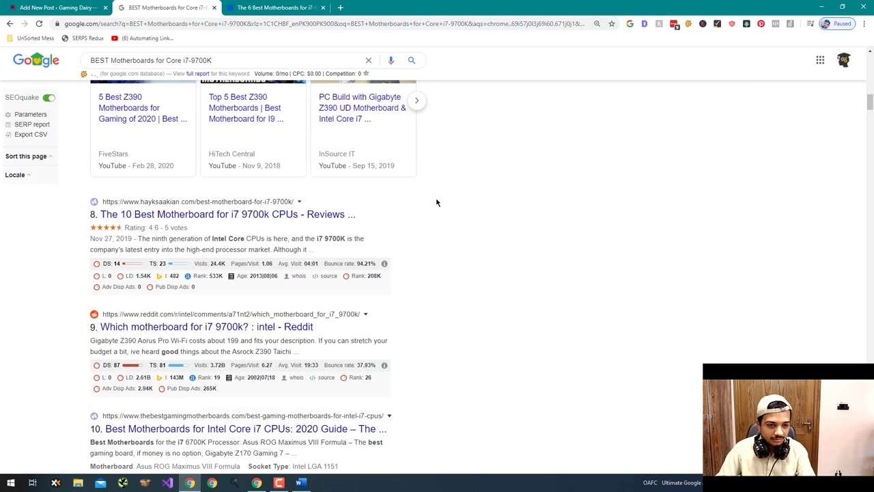
scroll(437, 202, "down", 3)
scroll(420, 220, "up", 1)
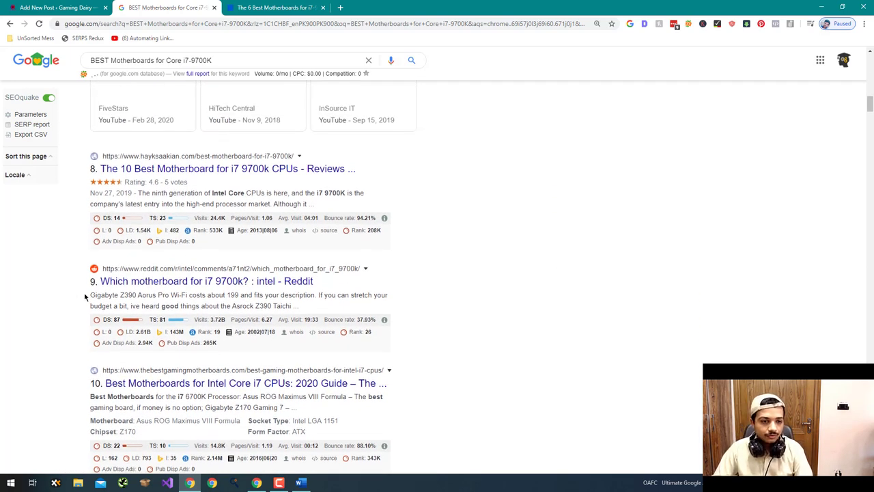
left_click_drag(99, 287, 317, 282)
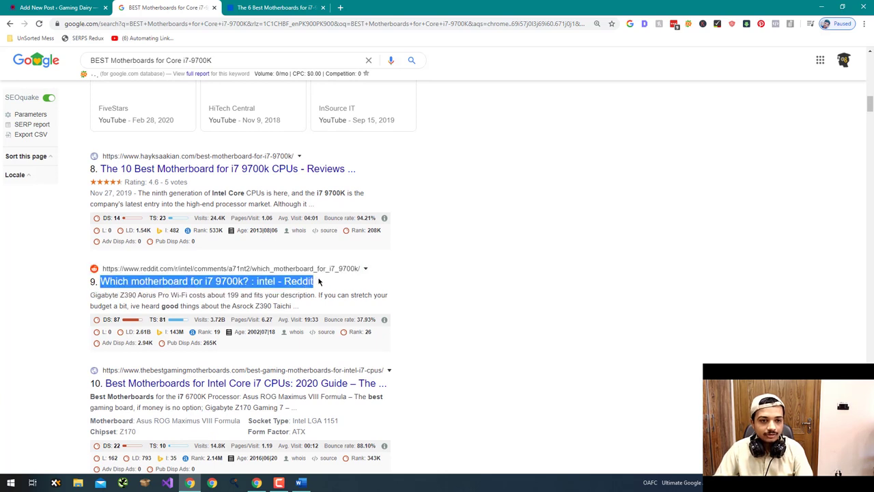
left_click(322, 282)
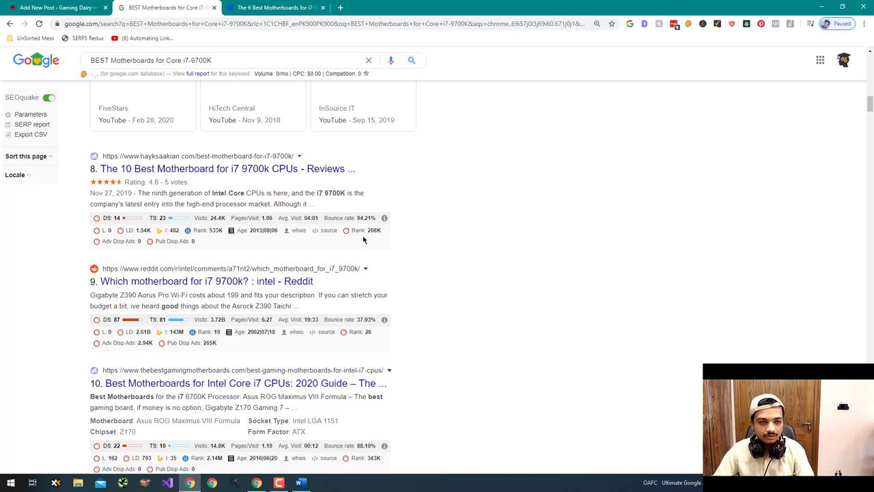
scroll(363, 239, "up", 12)
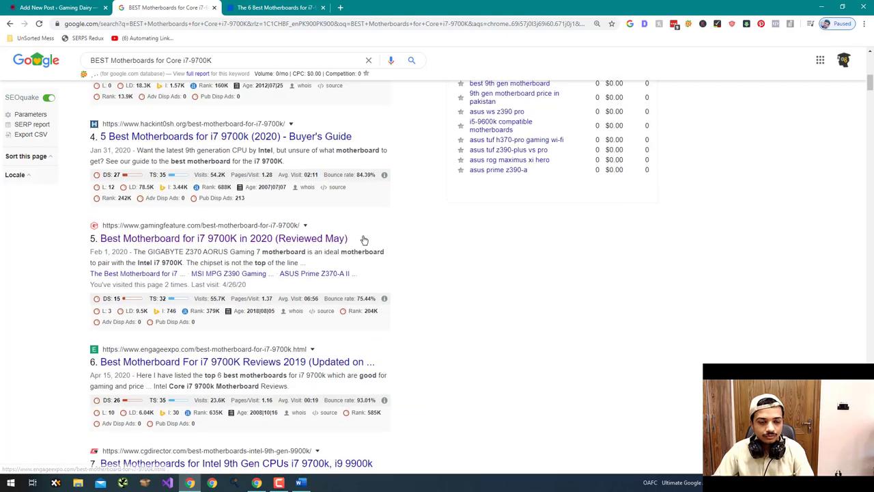
scroll(363, 239, "up", 1)
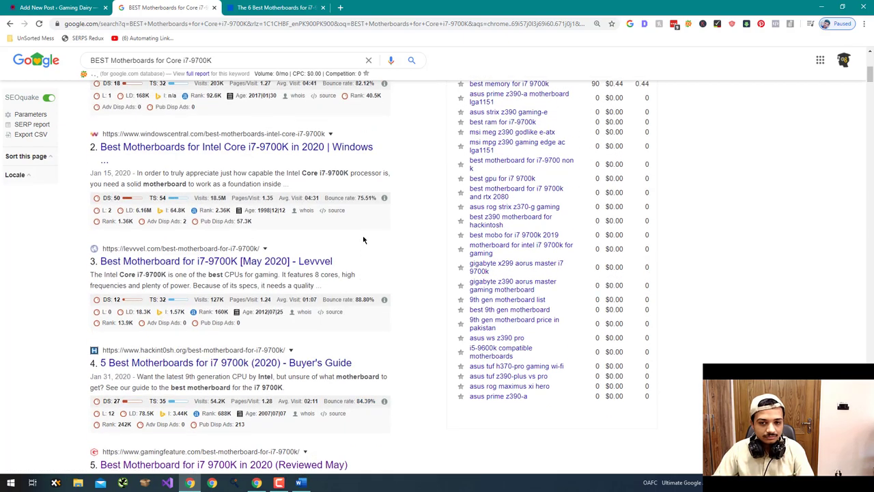
scroll(363, 239, "up", 3)
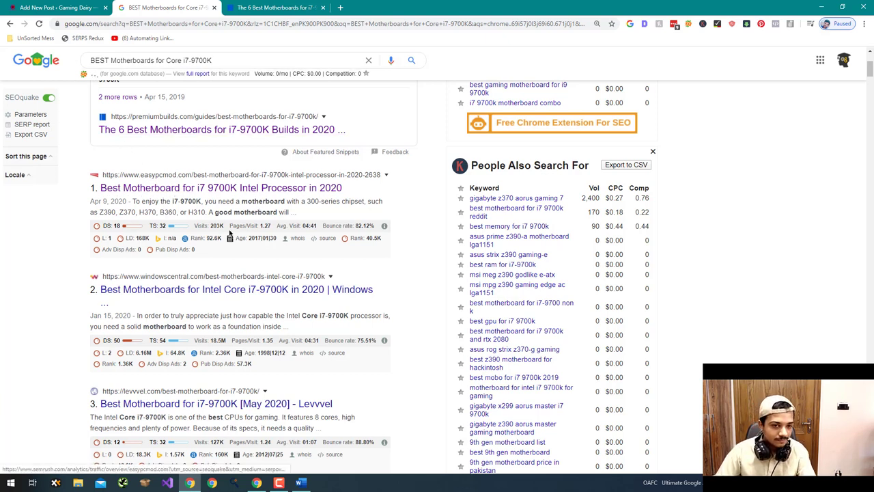
scroll(256, 243, "down", 2)
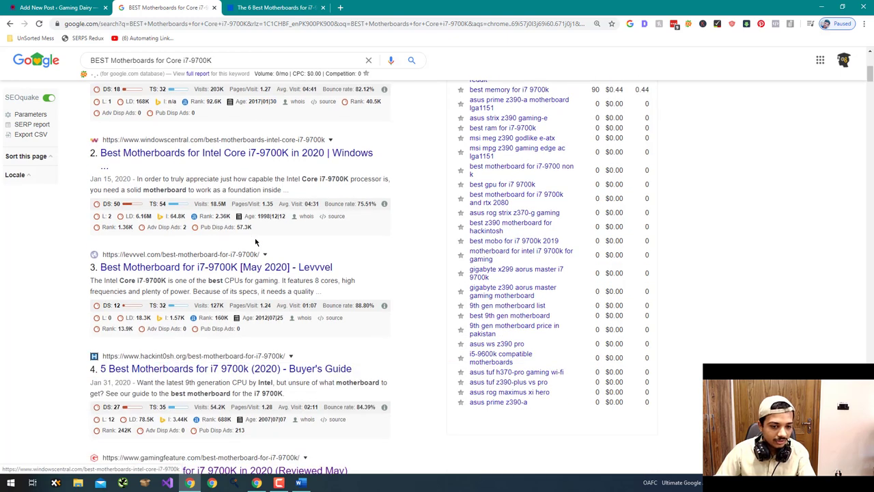
scroll(267, 208, "up", 2)
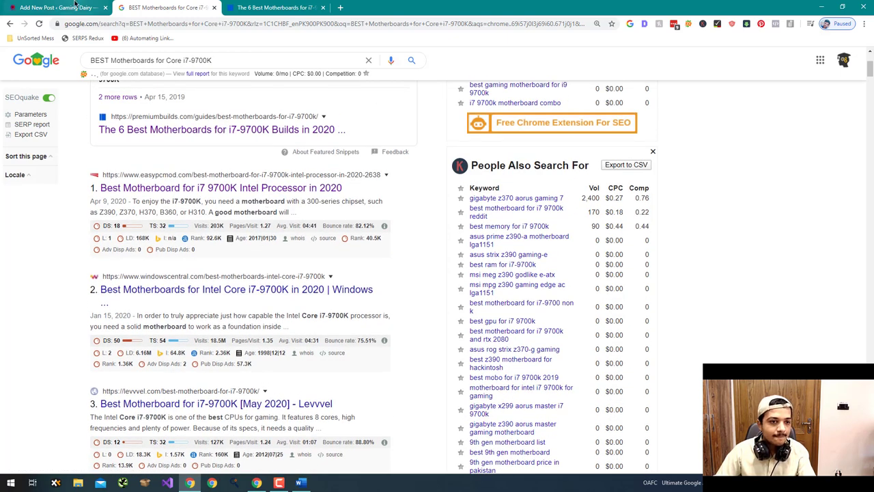
- Place the insertion point before 'In this article' in the post body
left_click(76, 6)
scroll(92, 140, "down", 3)
scroll(91, 142, "up", 2)
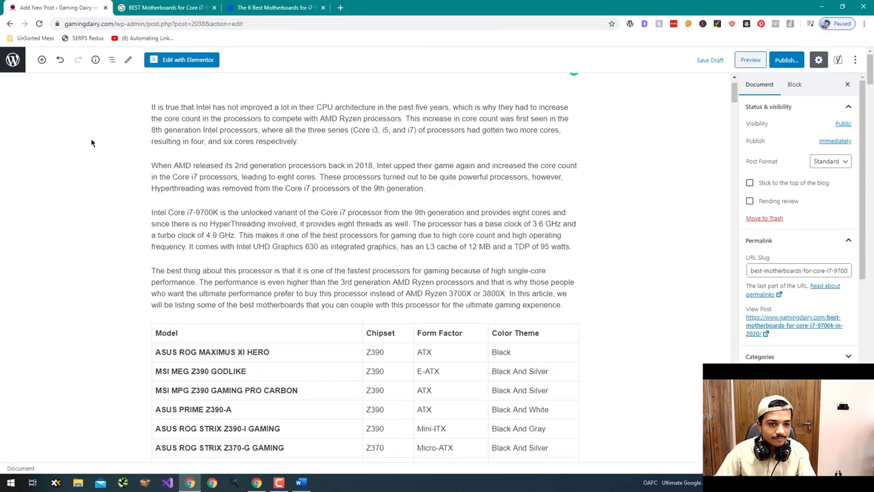
scroll(91, 142, "down", 3)
scroll(103, 146, "up", 2)
left_click(513, 252)
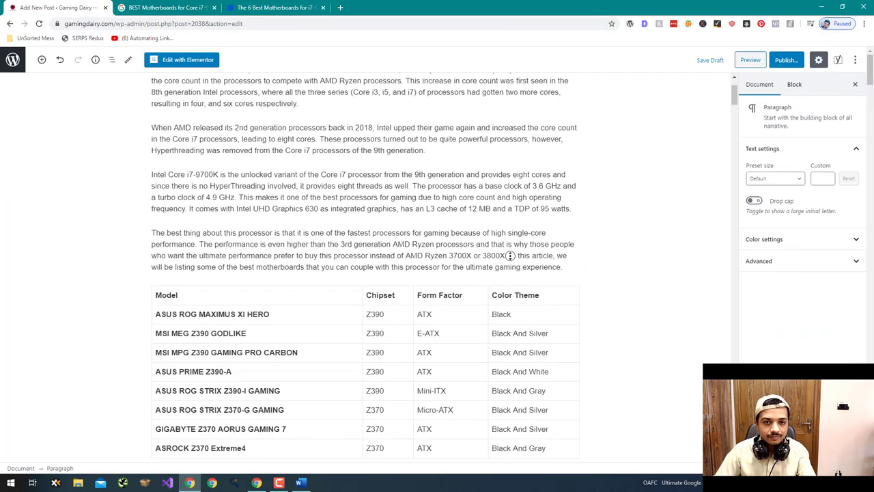
scroll(608, 205, "up", 1)
scroll(611, 235, "down", 1)
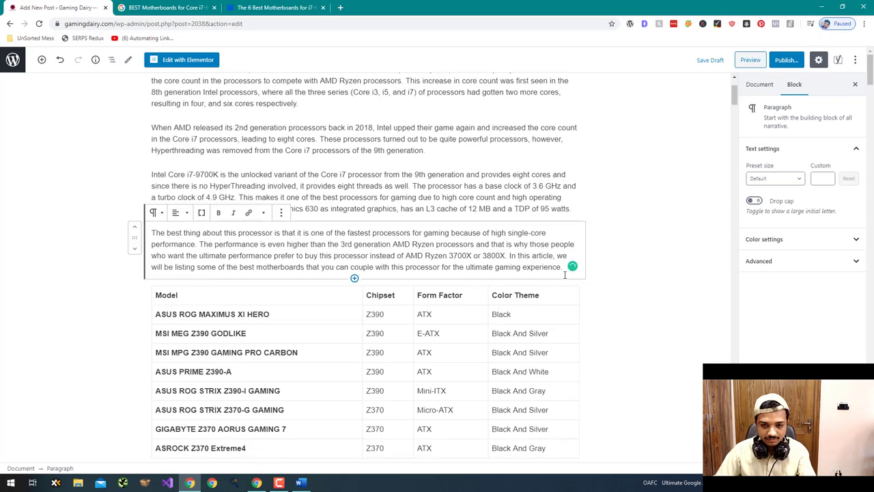
scroll(612, 235, "up", 2)
- Copy the premiumbuilds guide's link address and paste it into the address bar
left_click(183, 6)
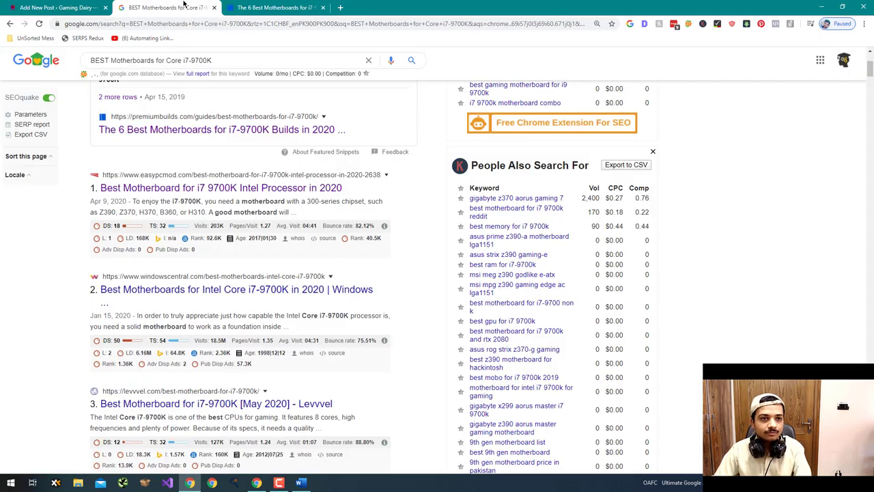
scroll(269, 201, "down", 1)
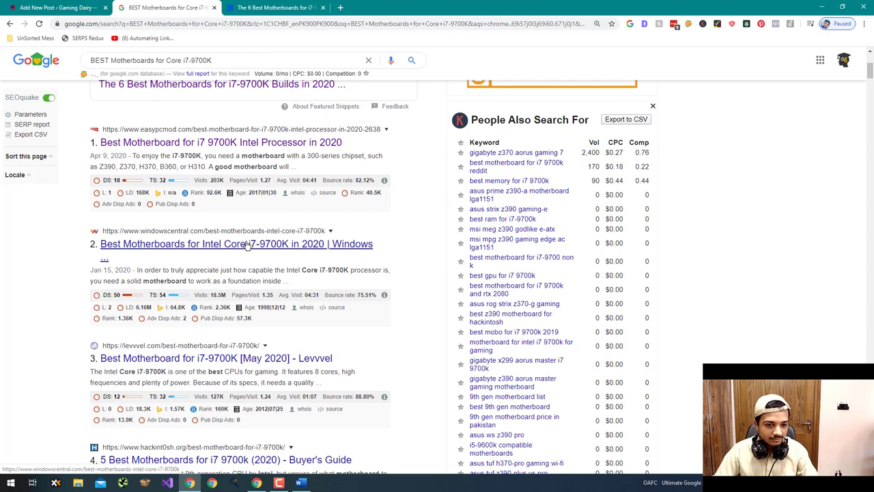
scroll(247, 243, "up", 3)
right_click(266, 218)
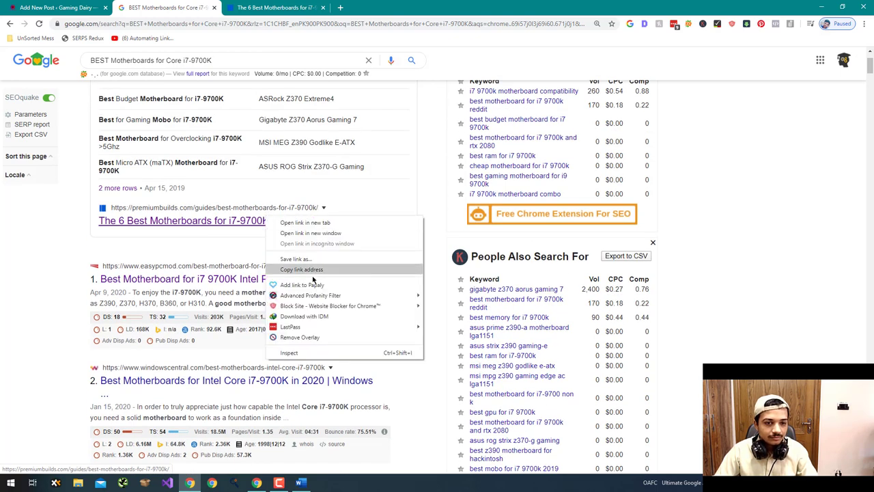
left_click(313, 270)
left_click(179, 24)
key("ctrl+v")
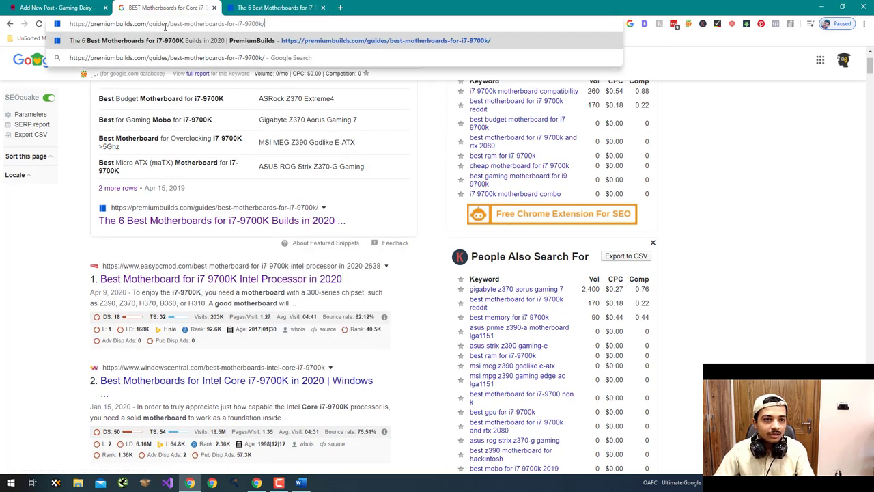
- Shorten the permalink slug to best-motherboards-for-i7-9700k and save it
left_click(54, 8)
left_click(472, 122)
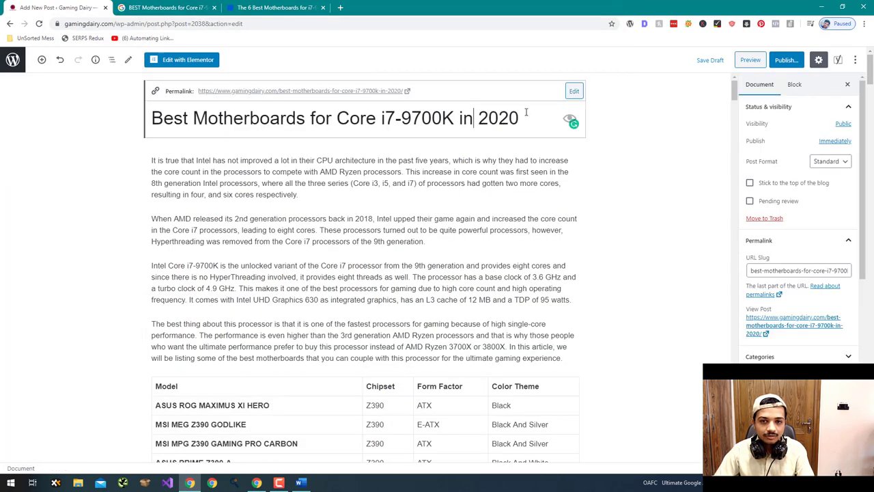
left_click(573, 90)
key("BackSpace")
key("BackSpace")
key("BackSpace")
key("BackSpace")
key("BackSpace")
key("BackSpace")
key("BackSpace")
key("BackSpace")
left_click(573, 91)
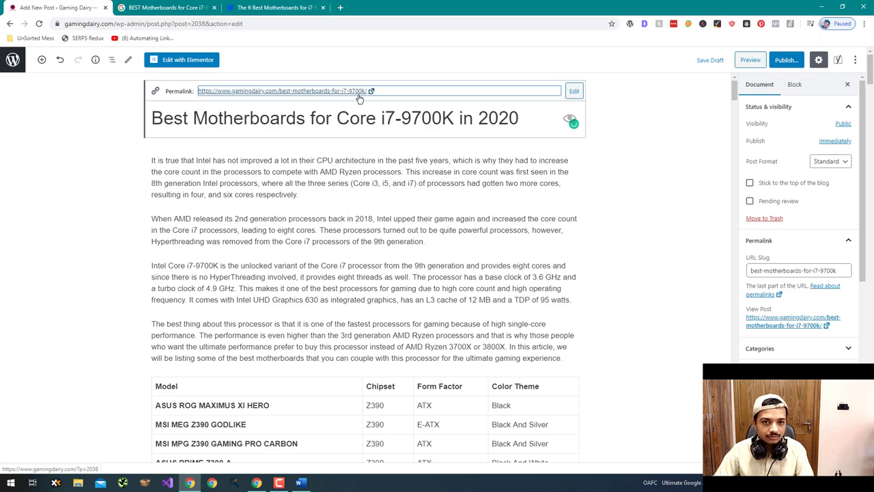
- Add a blank paragraph at the end of the intro, just above the model table
scroll(387, 222, "down", 2)
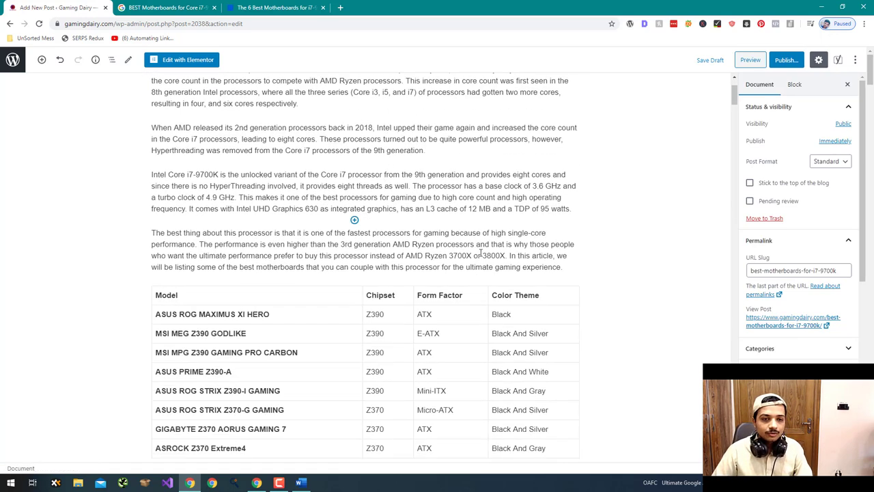
left_click(553, 265)
scroll(410, 158, "down", 5)
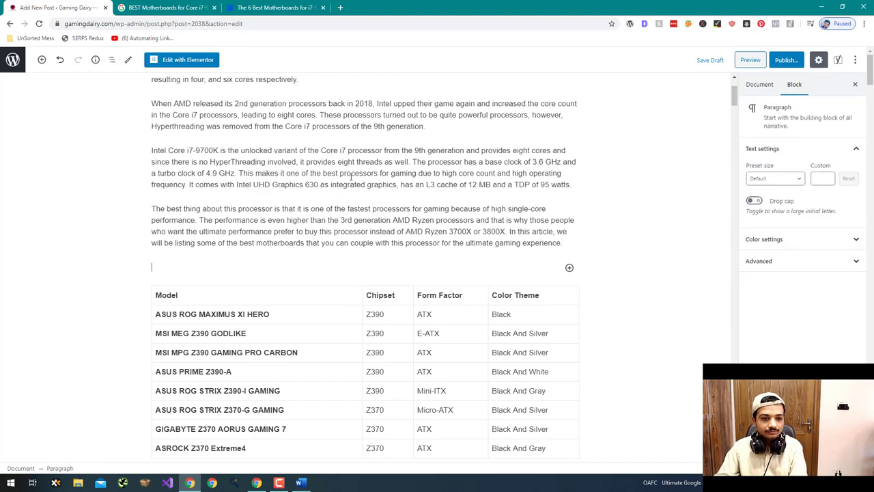
left_click(194, 7)
left_click_drag(254, 9, 157, 8)
- Scroll the premiumbuilds guide to Our Recommendations, then return to the WordPress editor with Ctrl+1
scroll(318, 305, "down", 6)
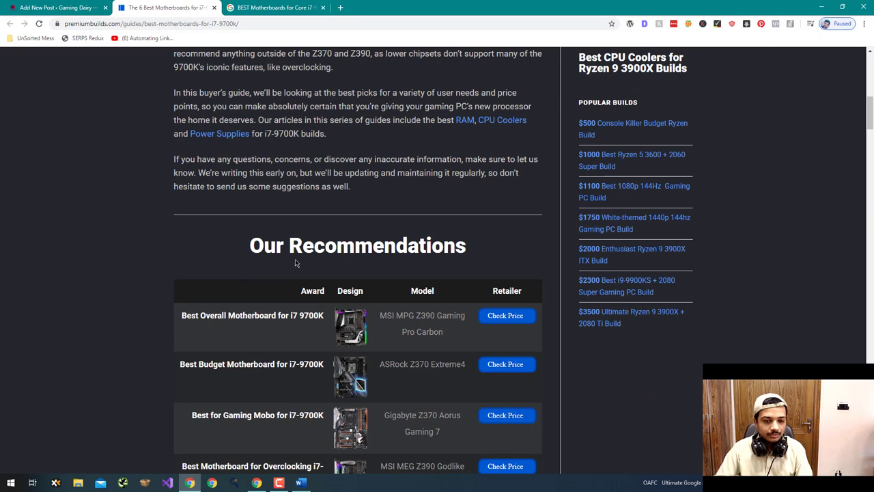
key("ctrl+1")
scroll(68, 189, "up", 5)
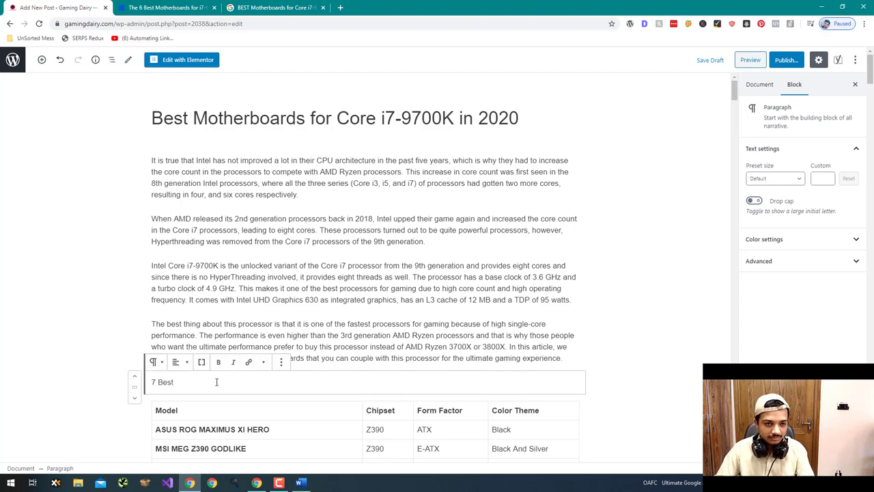
- Write the line '8 Best Motherboards for Core i7-9700K', pasting Core i7-9700K from the title
type("Mother")
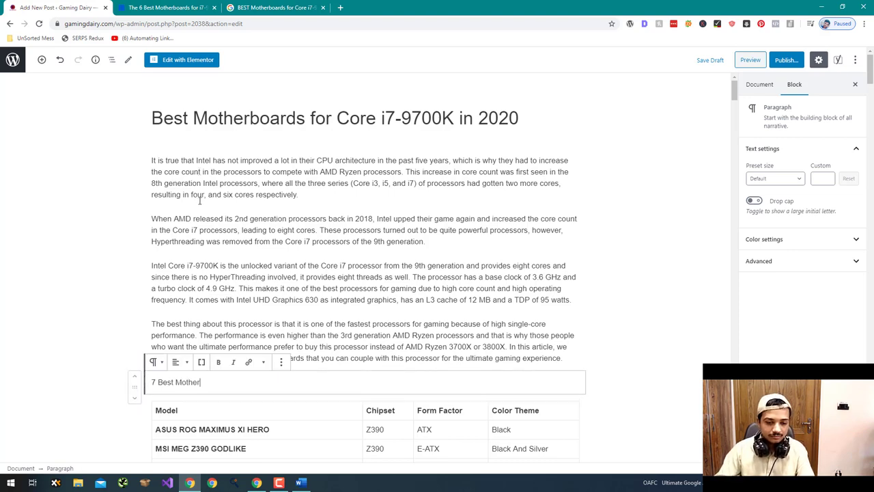
scroll(231, 267, "down", 3)
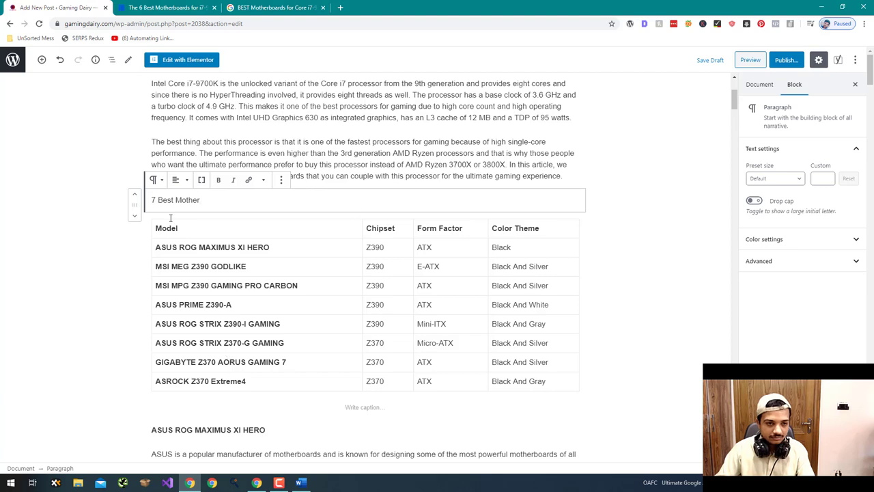
left_click(154, 199)
key("BackSpace")
type("8")
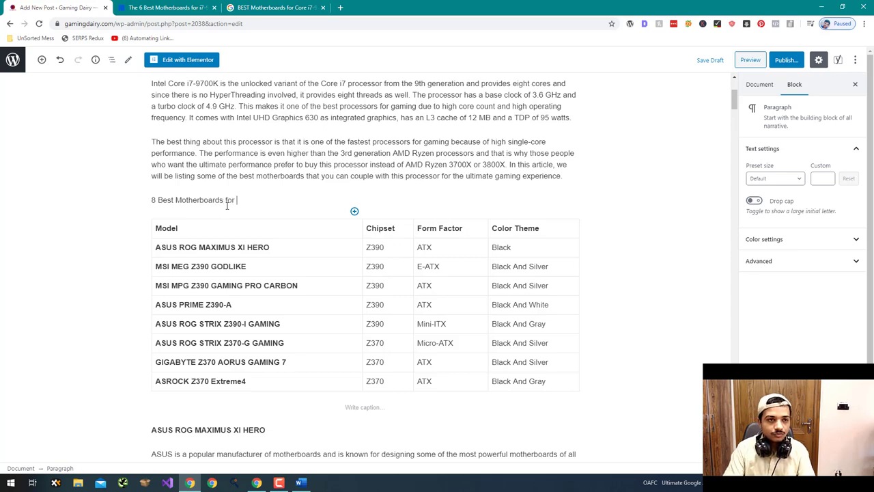
scroll(287, 155, "up", 3)
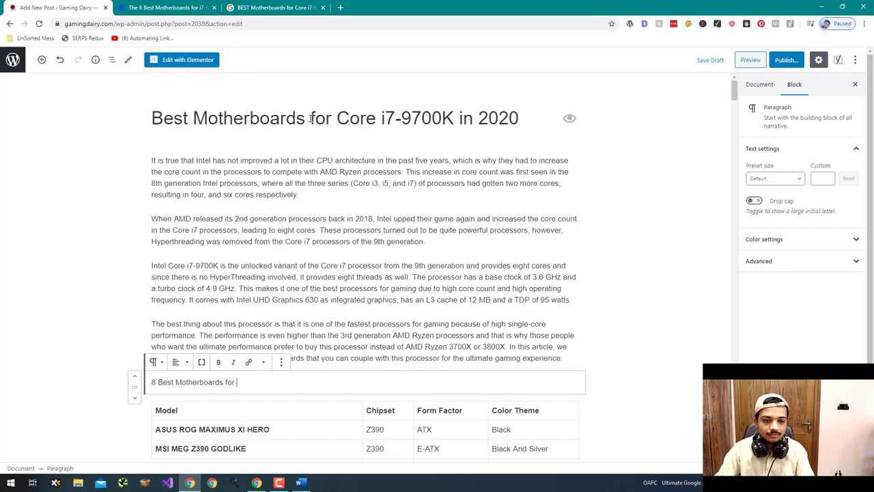
left_click_drag(339, 119, 570, 118)
key("ctrl+c")
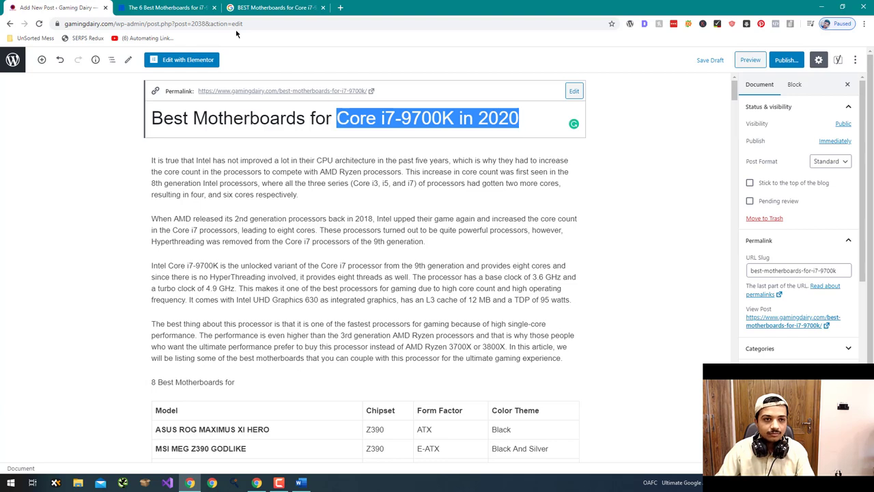
left_click(219, 23)
key("ctrl+v")
left_click_drag(113, 24, 17, 23)
key("ctrl+c")
left_click(250, 384)
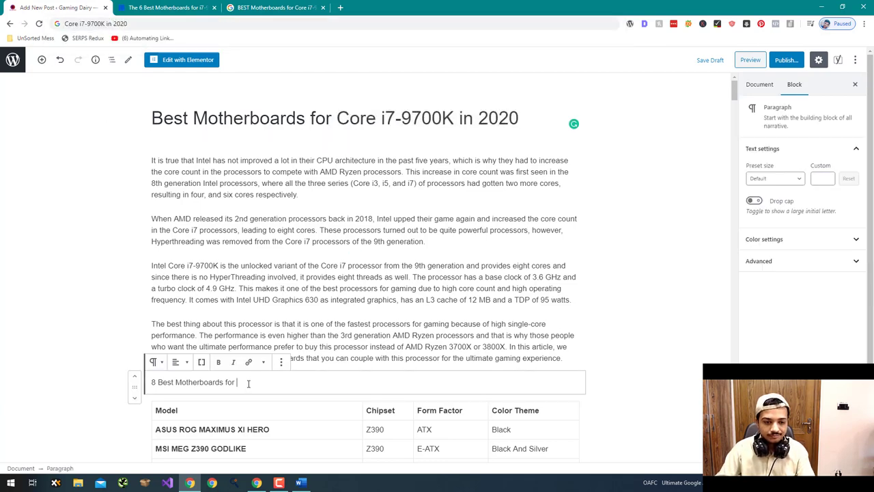
key("ctrl+v")
- Turn the line into a centred, bold heading above the model table
left_click(155, 363)
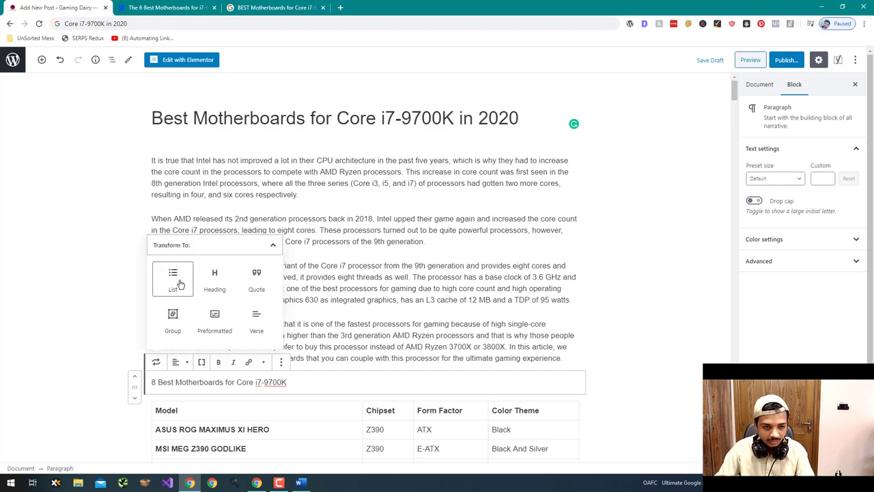
left_click(210, 281)
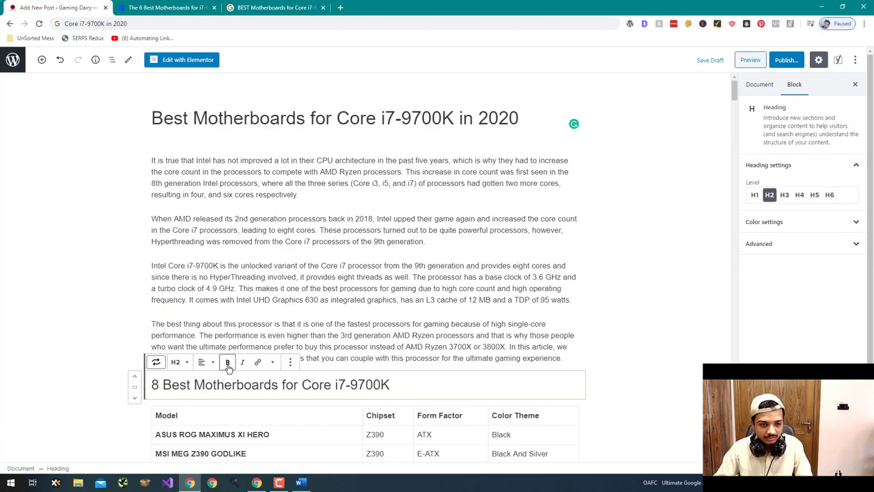
left_click(209, 367)
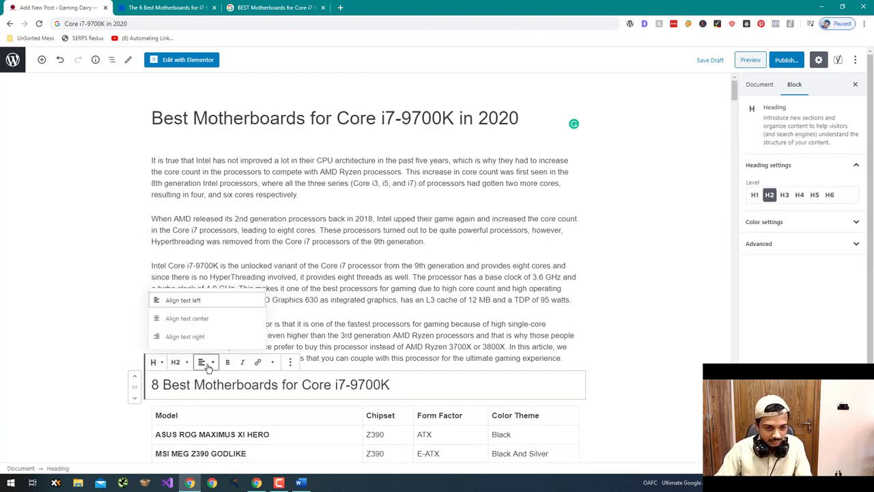
left_click(203, 317)
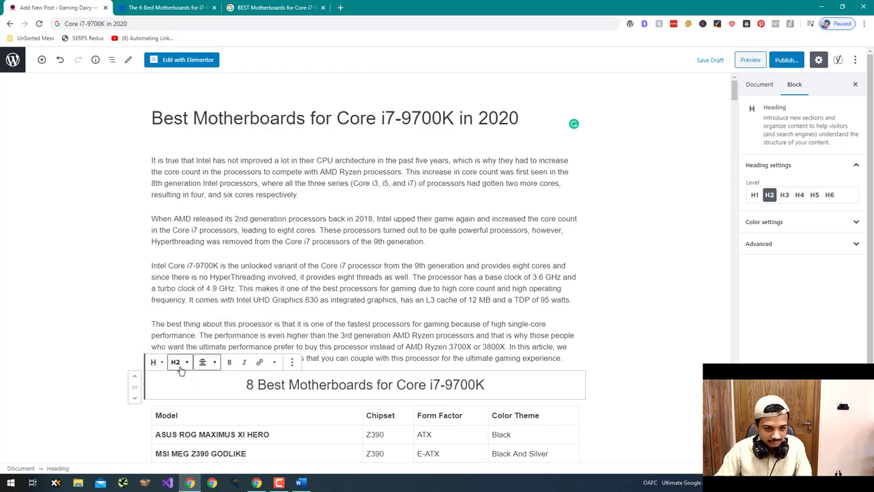
triple_click(240, 387)
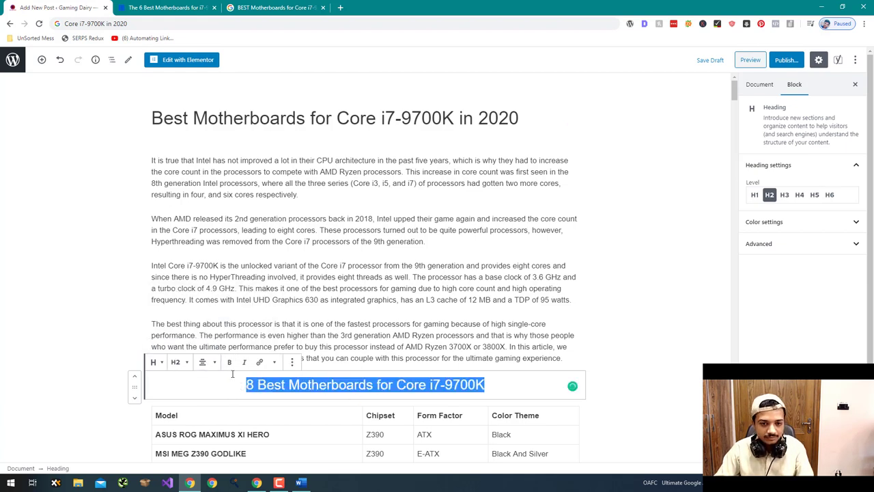
key("ctrl+b")
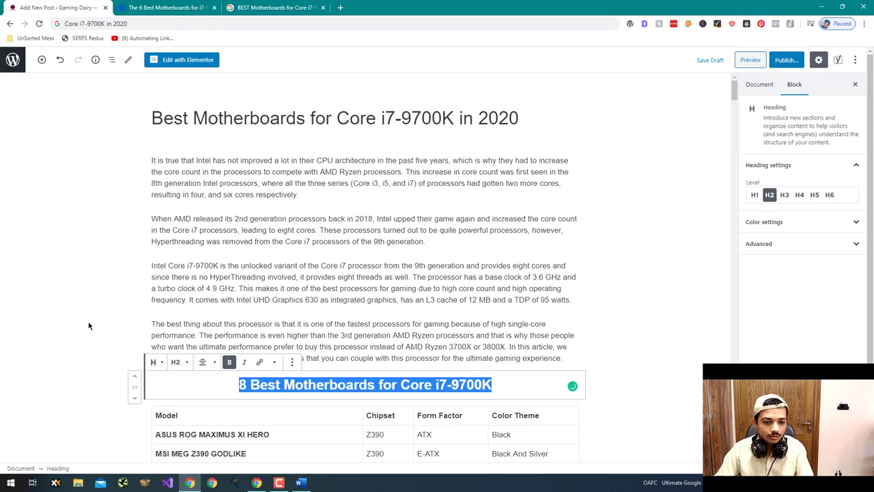
left_click(89, 326)
scroll(96, 321, "down", 2)
scroll(114, 312, "down", 2)
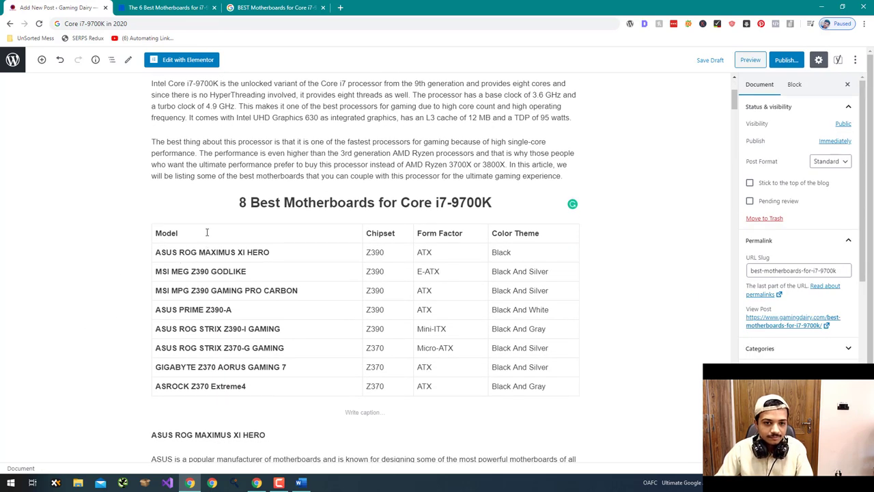
scroll(207, 232, "up", 1)
- Turn the ASUS ROG MAXIMUS XI HERO line into a level 3 heading
left_click(181, 310)
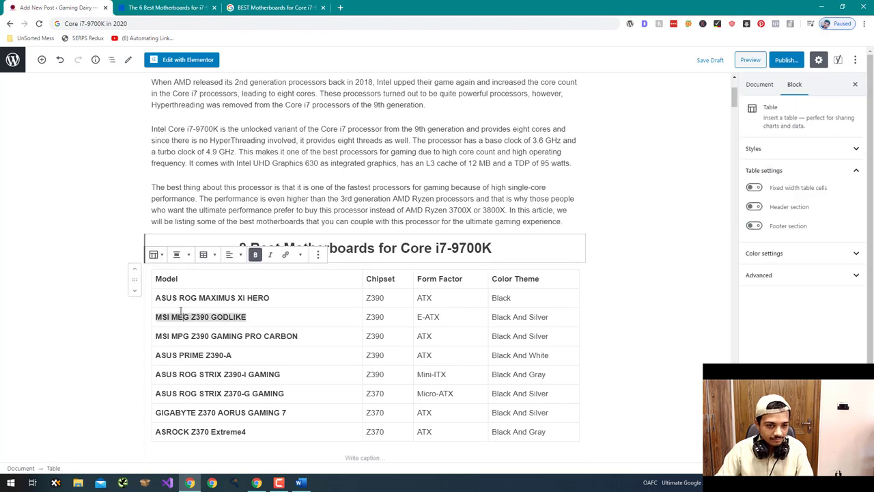
scroll(109, 300, "down", 5)
left_click(221, 252)
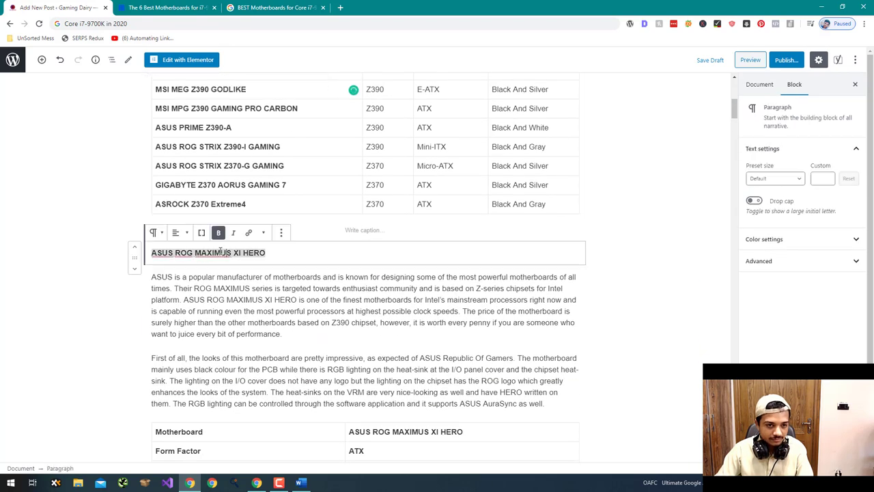
left_click(155, 233)
left_click(212, 292)
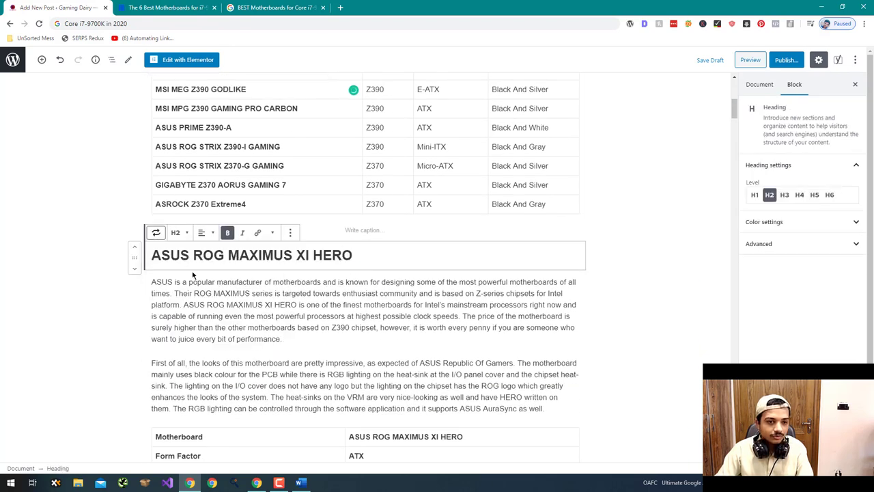
left_click(175, 232)
left_click(164, 189)
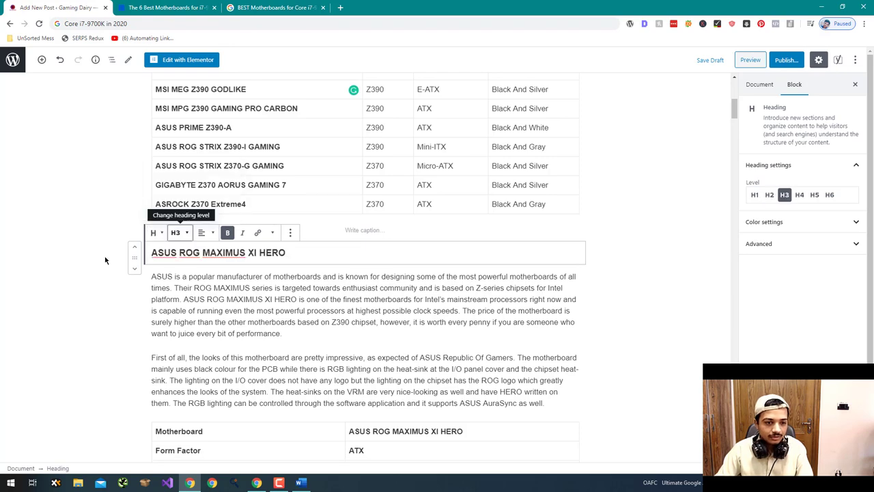
scroll(105, 259, "down", 5)
- Add a 'Specifications:' line above the ASUS spec table and make it an H4 heading
left_click(346, 186)
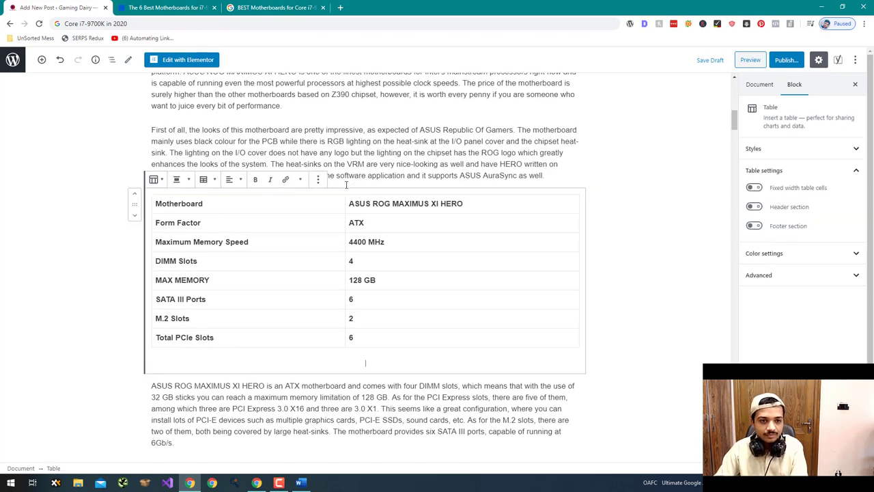
left_click(559, 172)
key("Return")
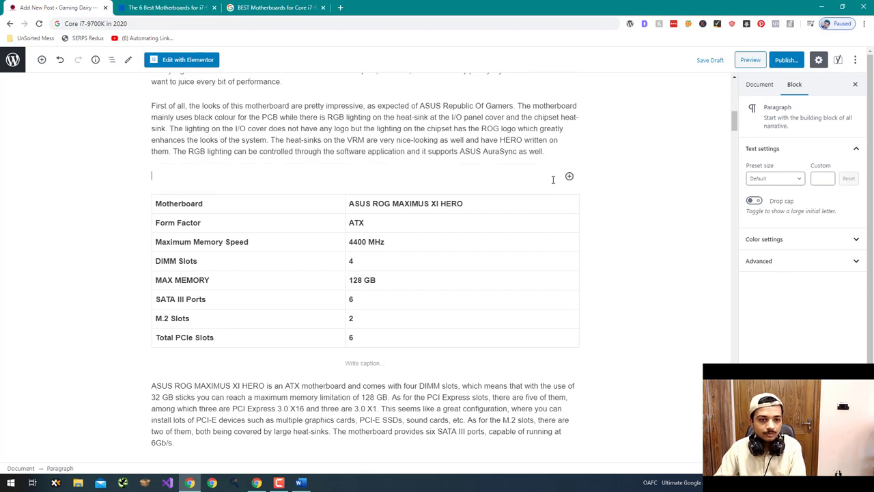
type("Specifications:")
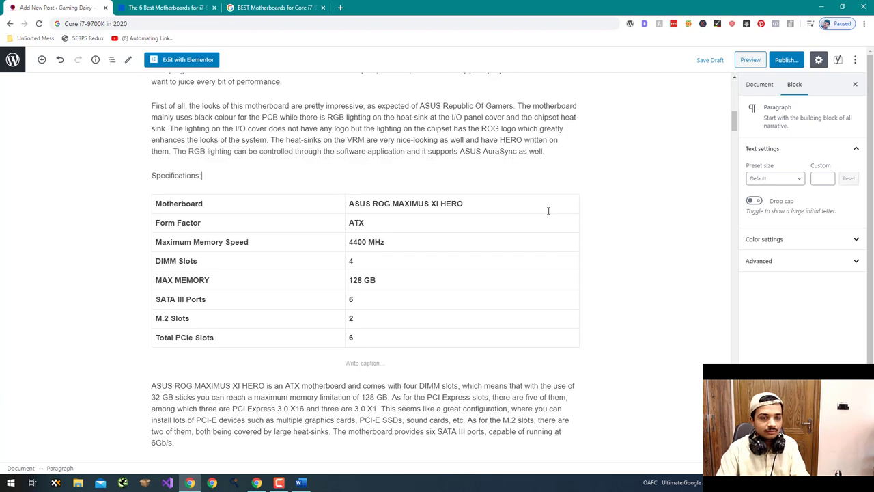
left_click(155, 156)
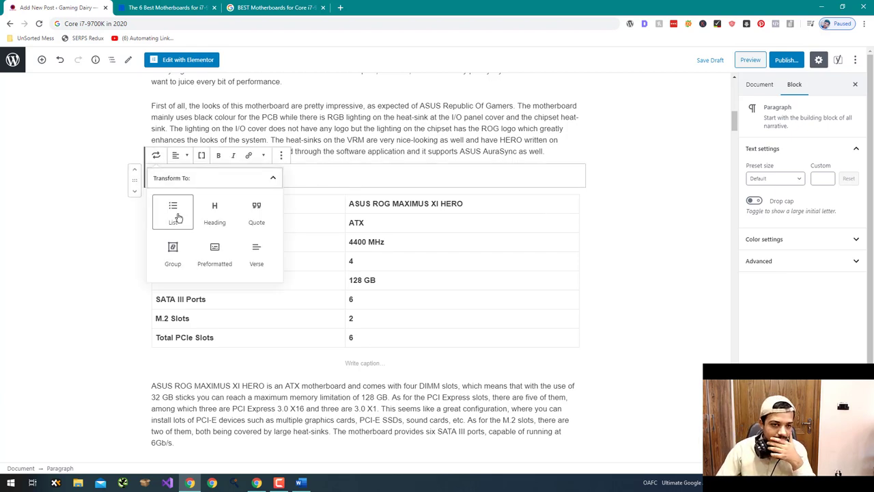
left_click(215, 214)
left_click(176, 155)
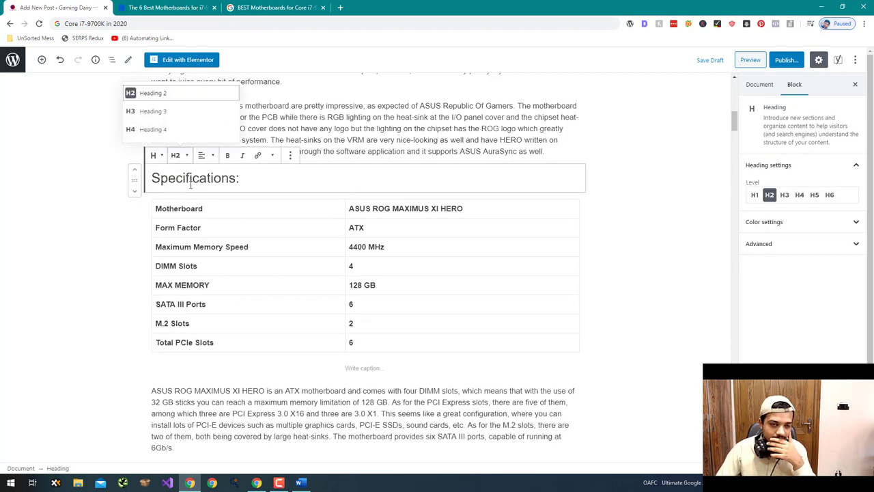
left_click(156, 129)
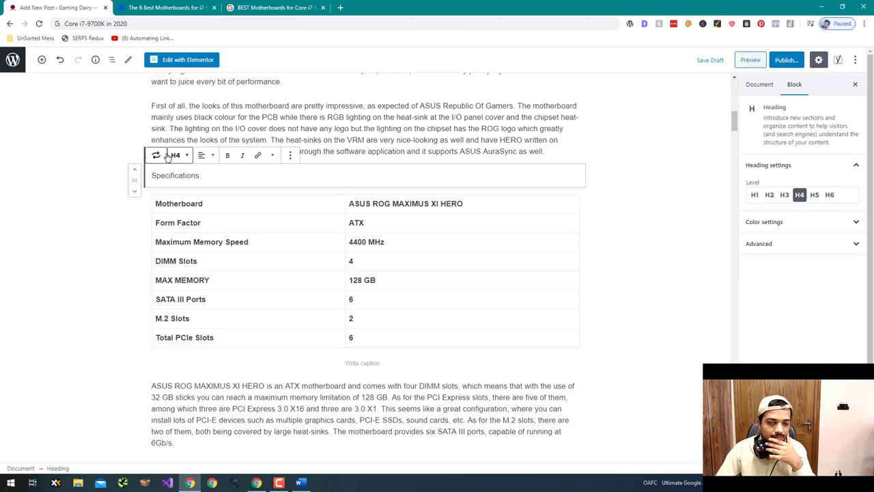
left_click(84, 176)
scroll(84, 176, "up", 3)
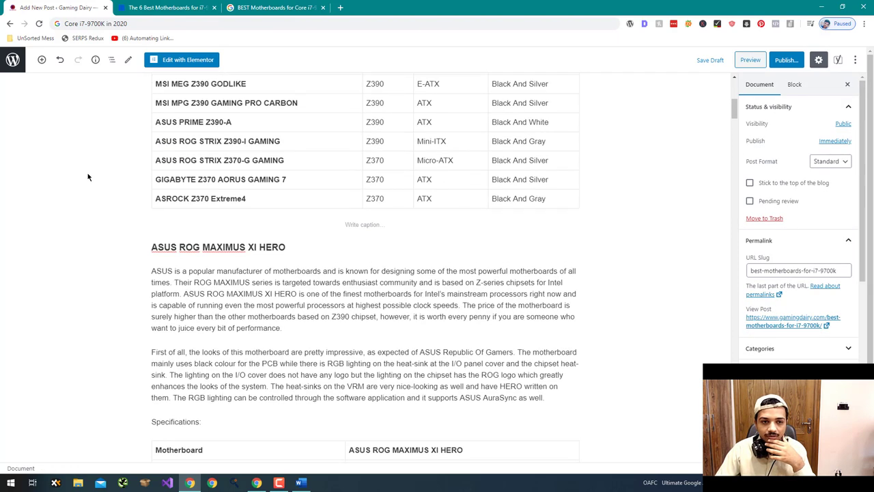
- Make the whole Specifications: heading text bold with Ctrl+B
left_click(226, 141)
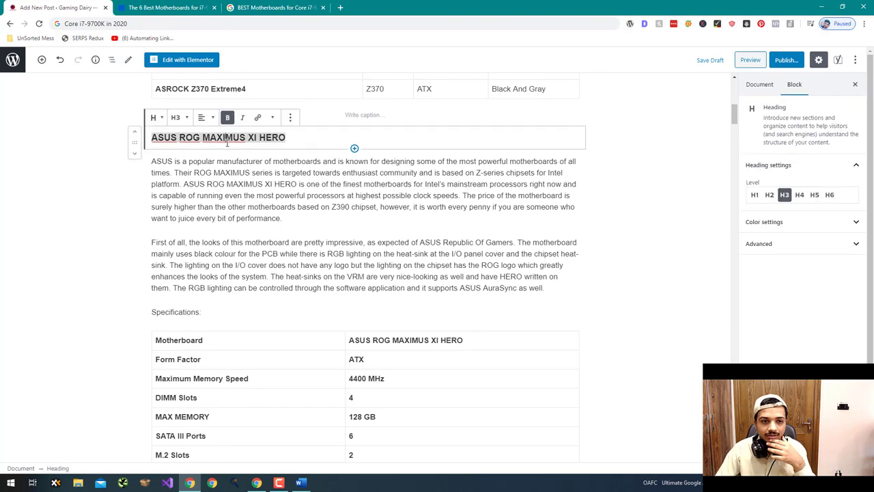
left_click(198, 312)
scroll(171, 263, "up", 10)
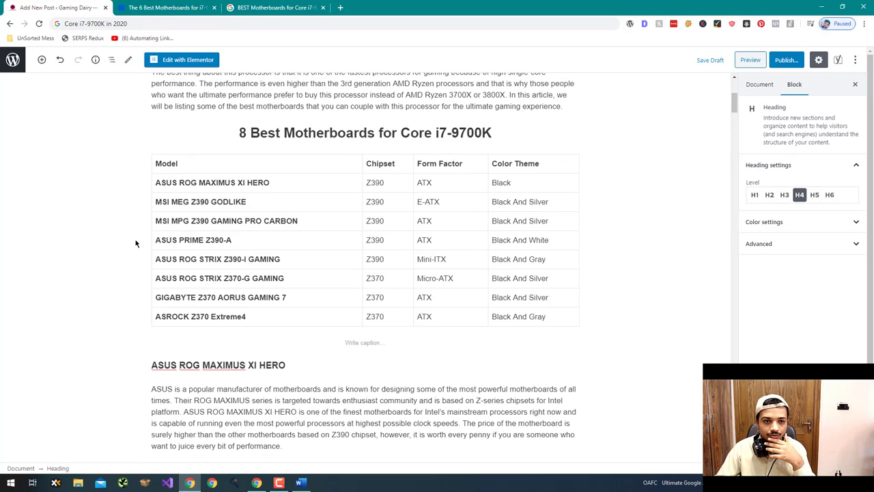
scroll(273, 239, "down", 3)
left_click(309, 224)
key("ctrl+a")
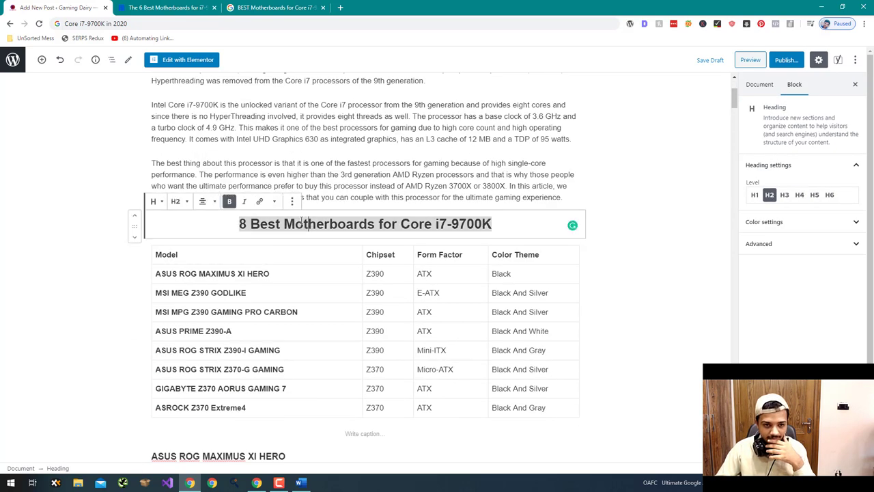
scroll(273, 246, "down", 5)
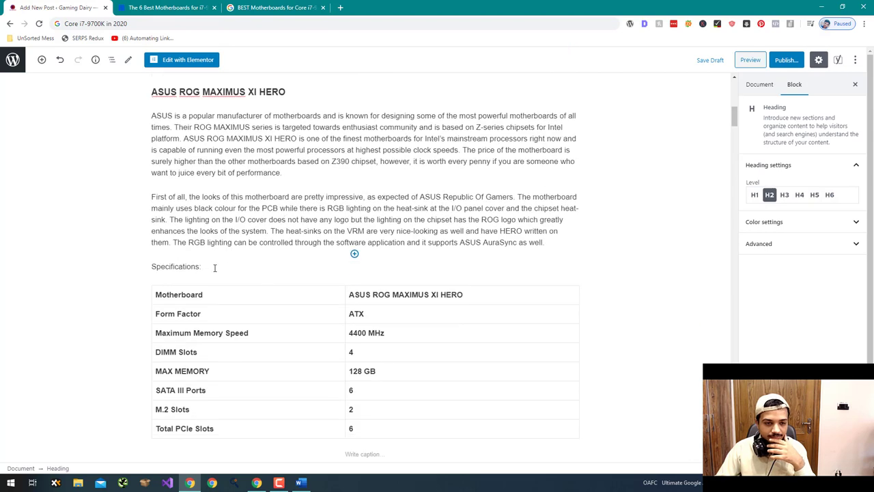
left_click(181, 266)
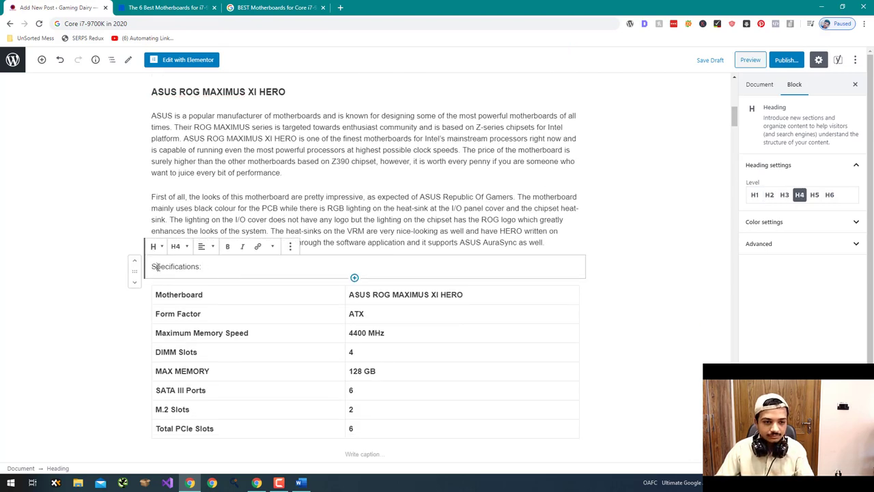
key("ctrl+a")
key("ctrl+b")
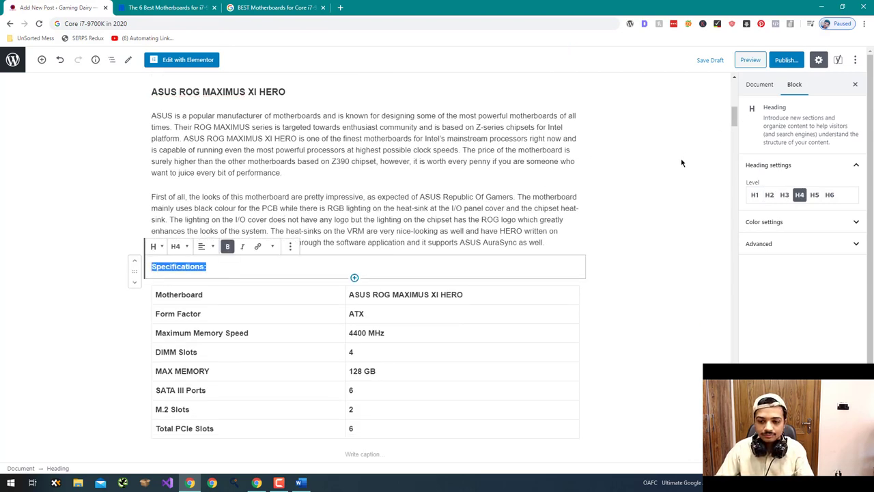
left_click(649, 437)
scroll(326, 364, "down", 4)
scroll(326, 364, "up", 7)
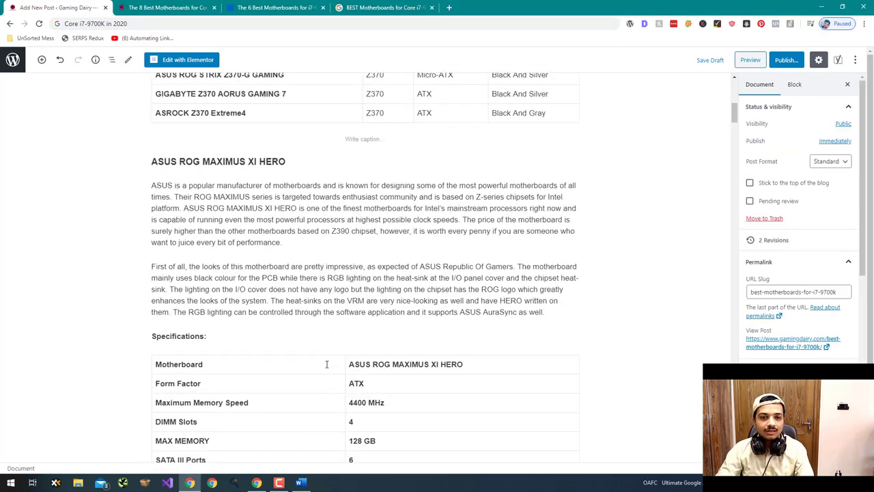
- Open the Universal Affiliate Designing App, then start a new browser tab
left_click(236, 482)
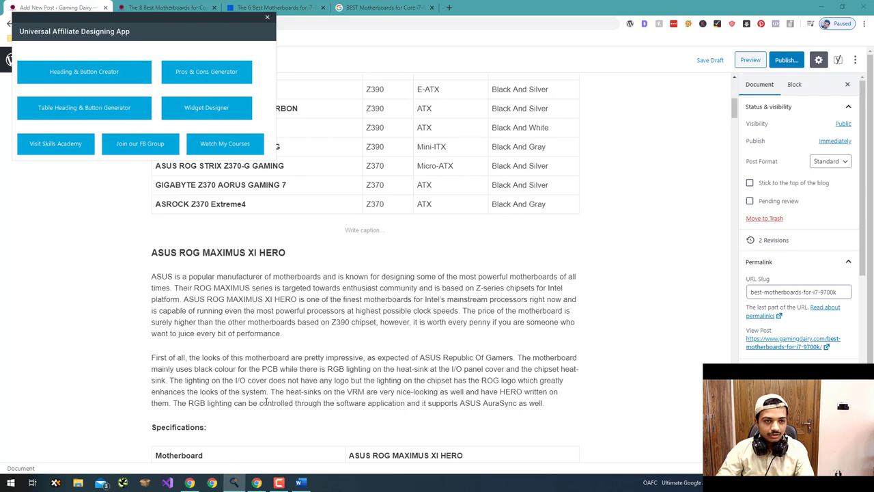
left_click(120, 298)
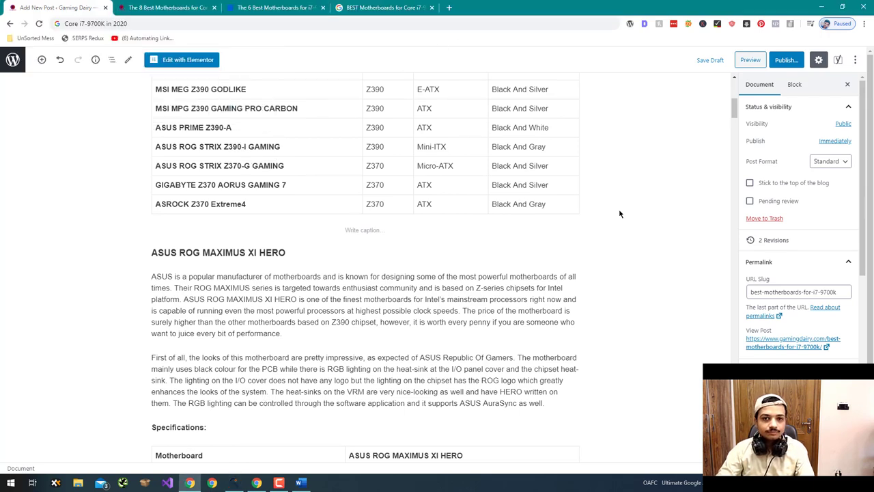
key("ctrl+t")
- Go to the Amazon Associates site and sign in to the account
type("af")
key("Return")
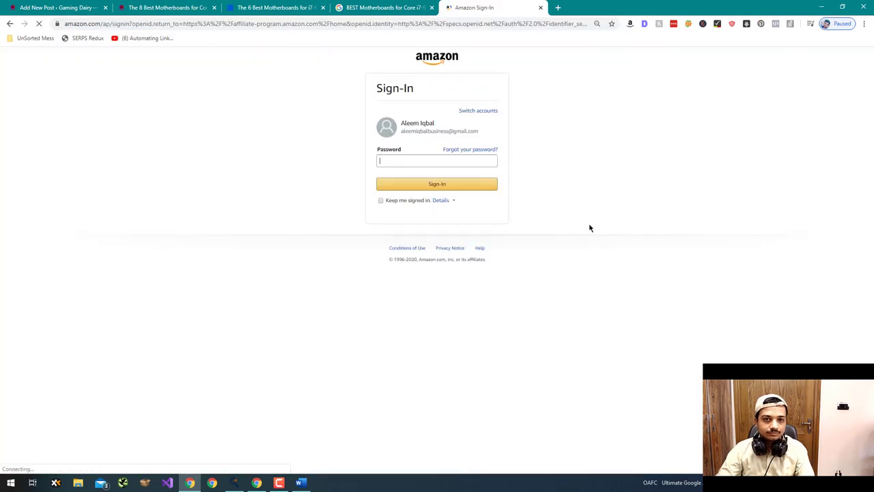
left_click(472, 183)
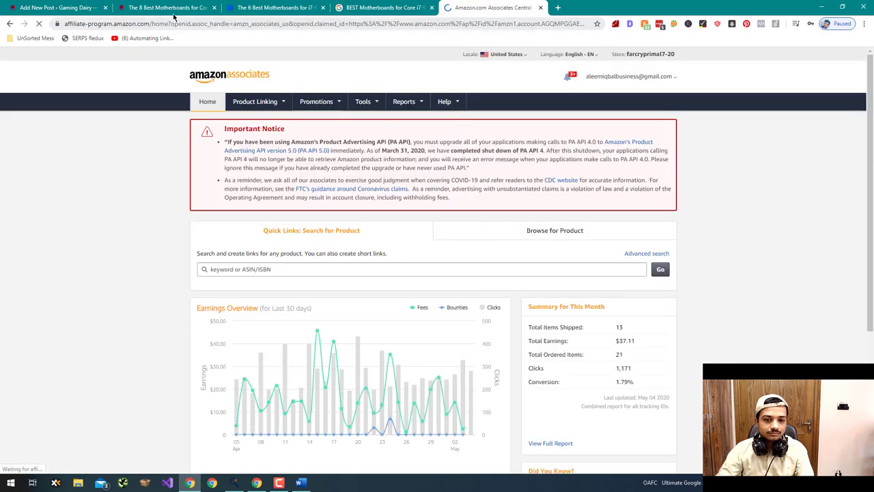
- Move the WordPress post tab to fourth position, return to the post, then show the desktop
left_click_drag(58, 7, 410, 6)
left_click(492, 7)
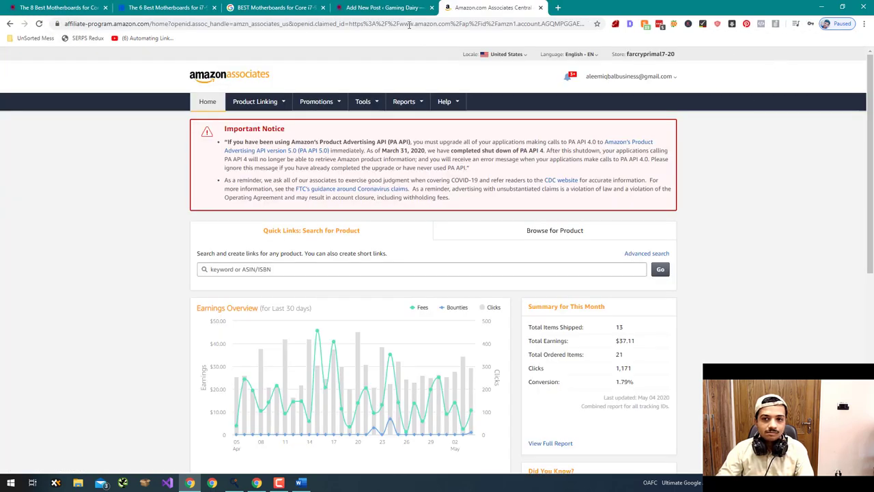
left_click(385, 8)
scroll(312, 131, "up", 6)
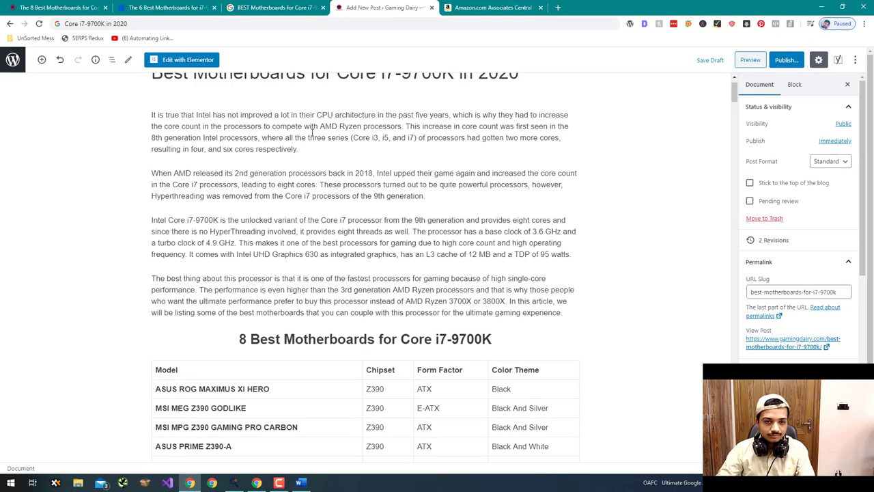
scroll(312, 132, "up", 1)
scroll(310, 135, "down", 5)
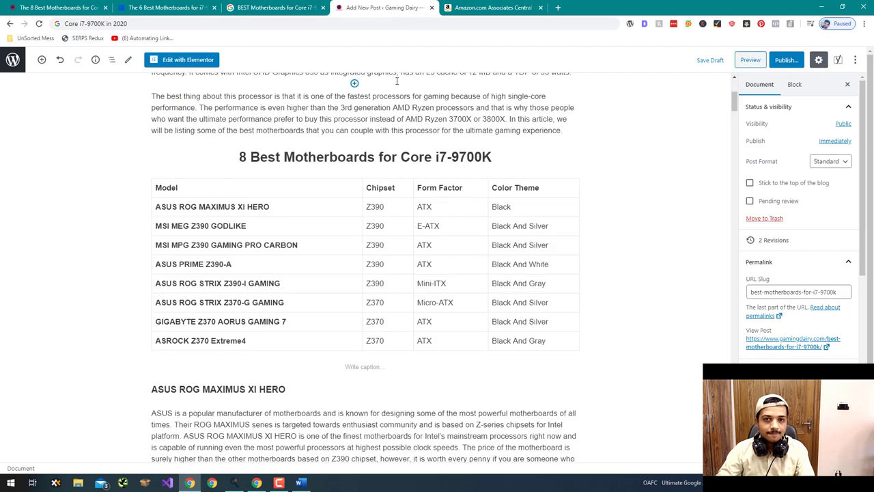
key("super+d")
- Create a new text document on the desktop named Product Names.txt
right_click(575, 230)
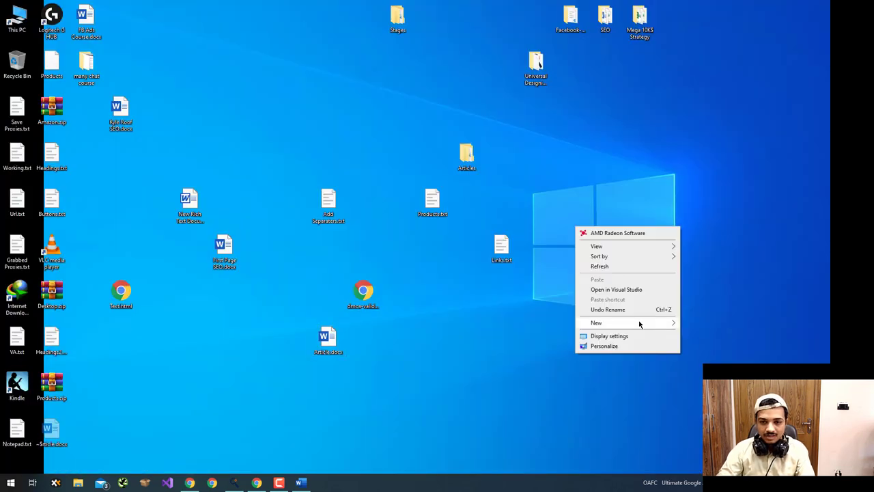
mouse_move(640, 324)
left_click(696, 396)
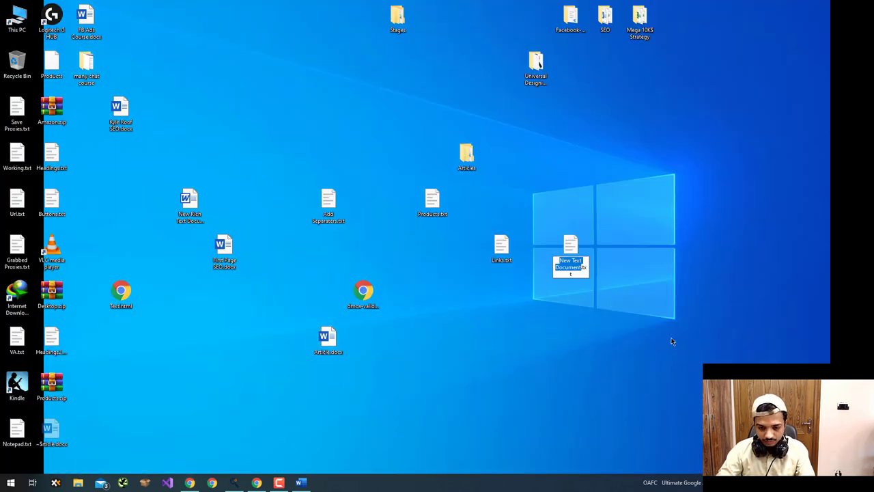
type("Profi")
key("BackSpace")
key("BackSpace")
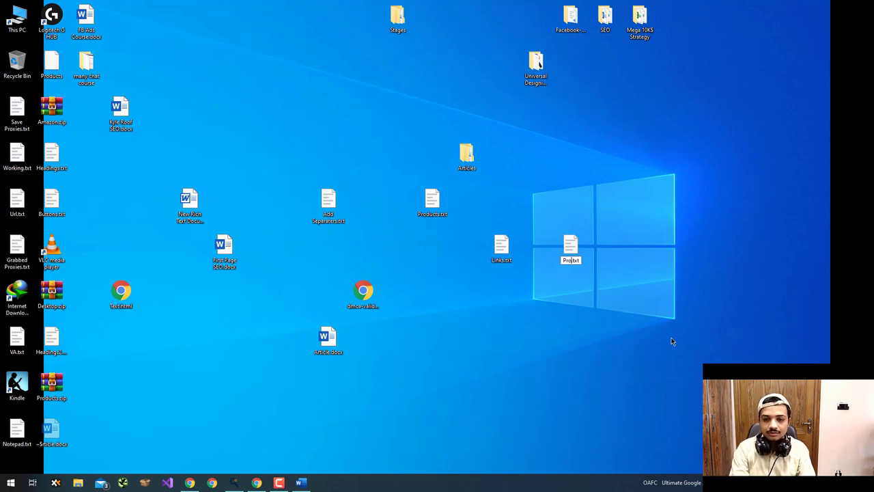
type("duct")
type(" Names")
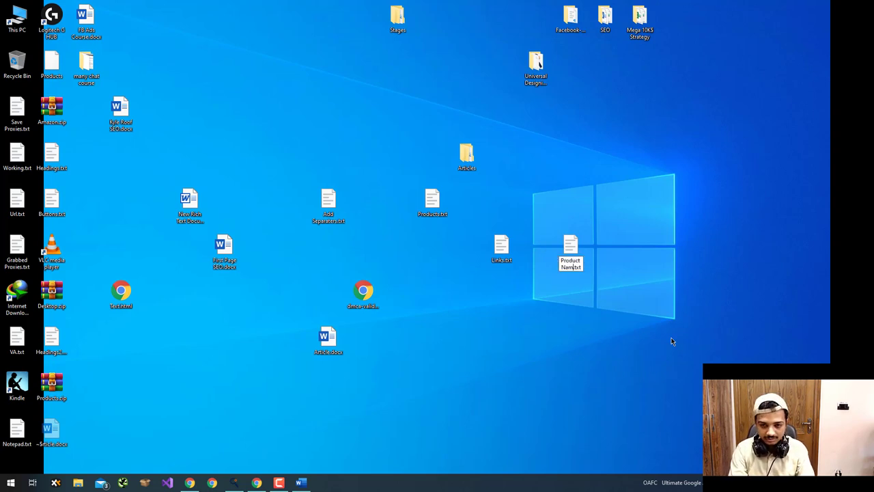
key("Return")
- Create Product Links.txt, then open Product Names.txt in Notepad++
right_click(617, 267)
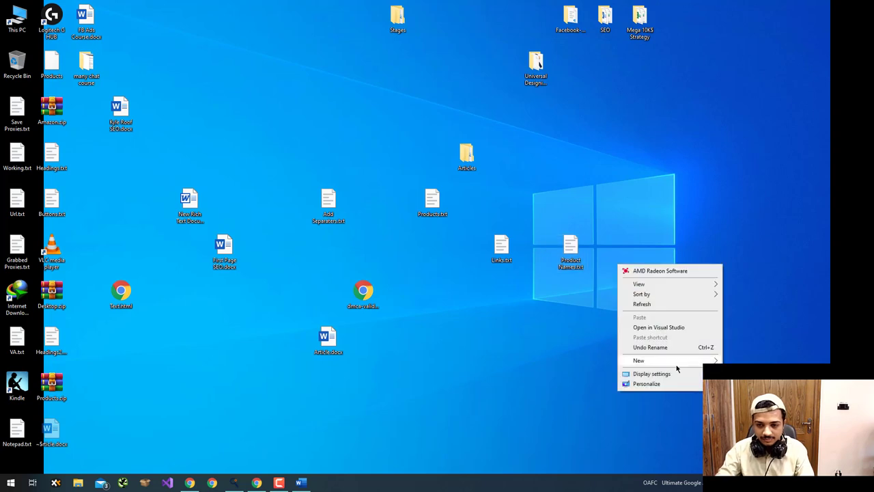
key("Escape")
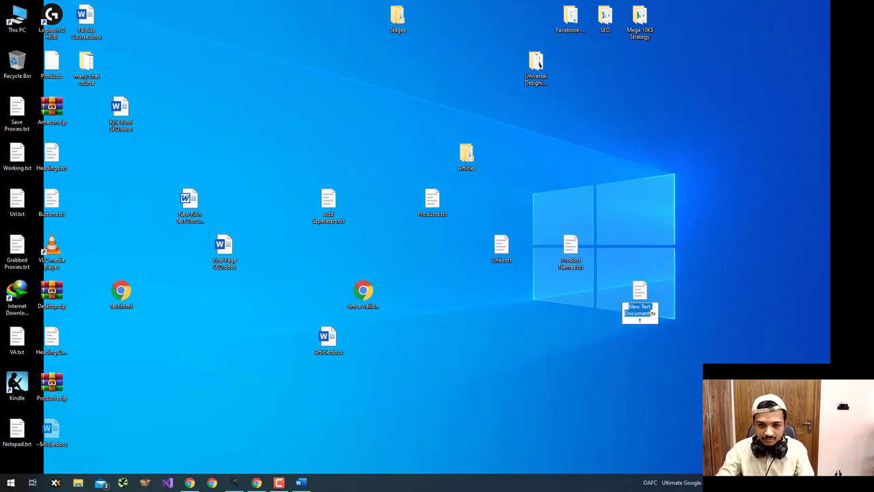
type("Product Li")
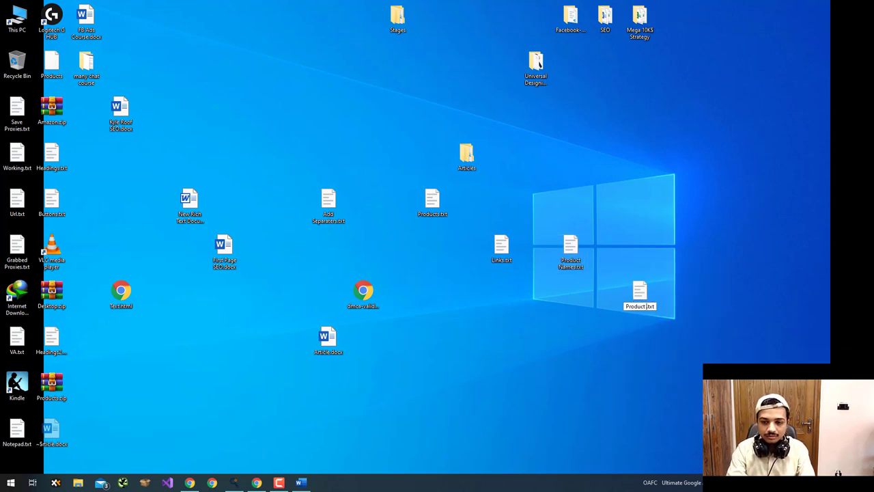
type("nks")
key("Return")
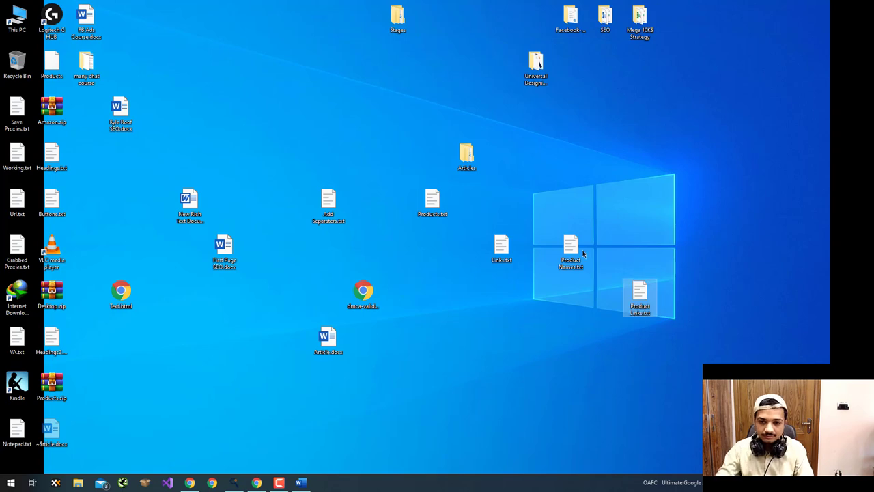
right_click(571, 249)
left_click(607, 51)
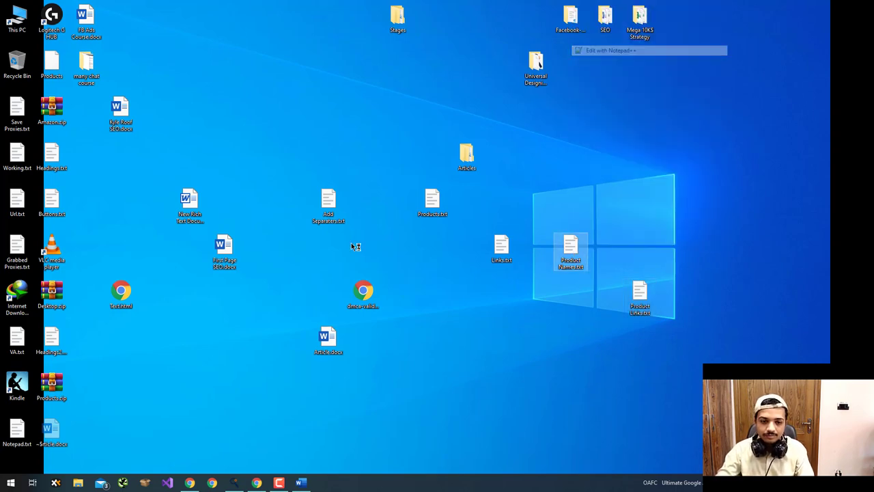
key("super+Tab")
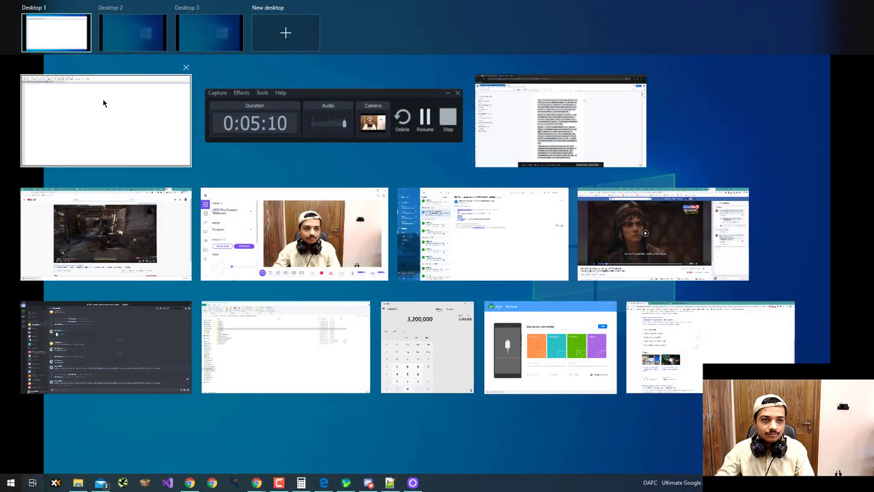
- Move Notepad++ to Desktop 3, then bring Chrome forward with the post preview tab in fourth place
left_click_drag(103, 103, 202, 33)
left_click(202, 34)
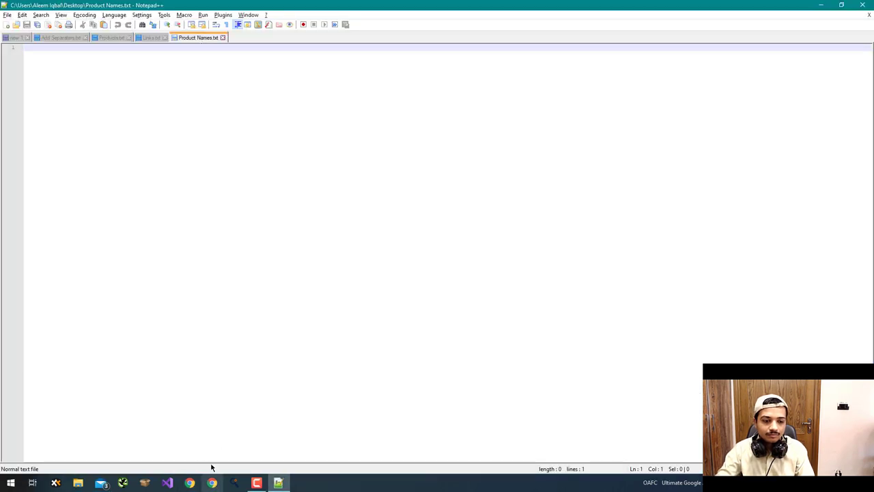
key("super+Tab")
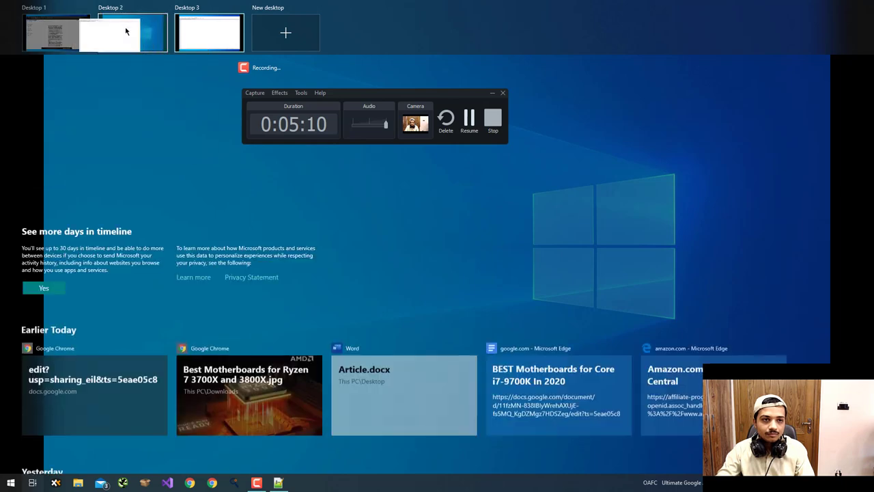
left_click(230, 264)
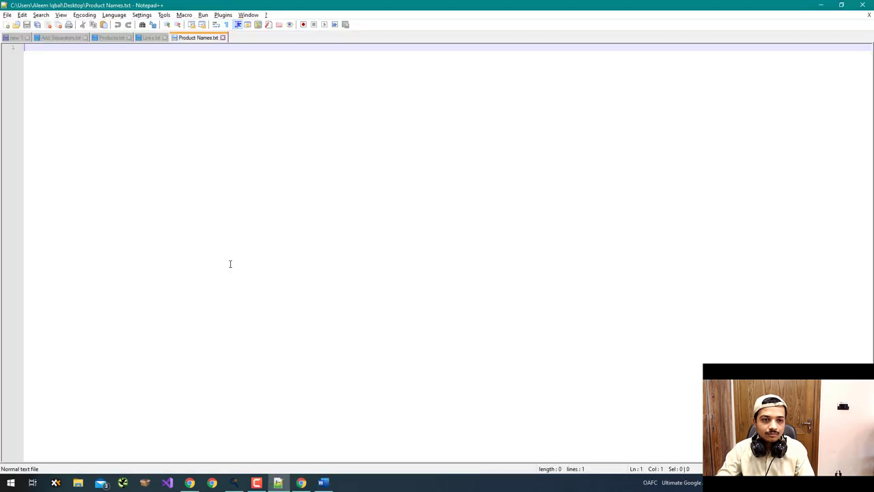
left_click(190, 483)
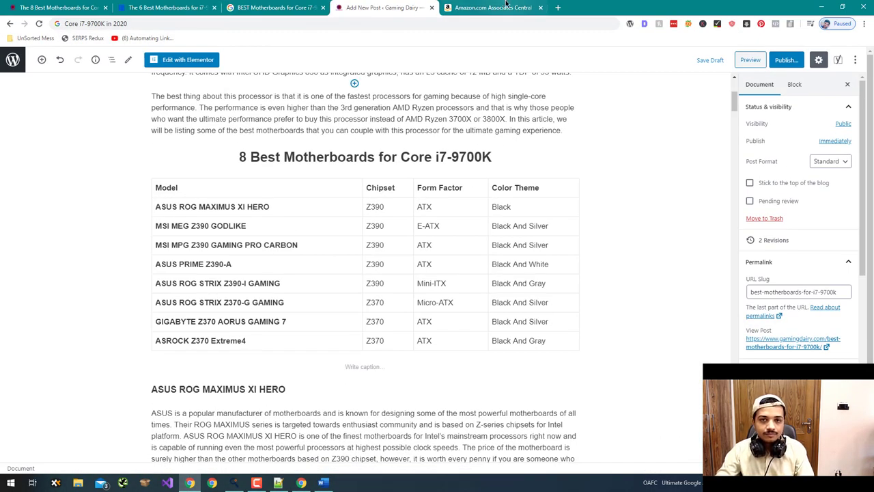
left_click_drag(95, 7, 386, 7)
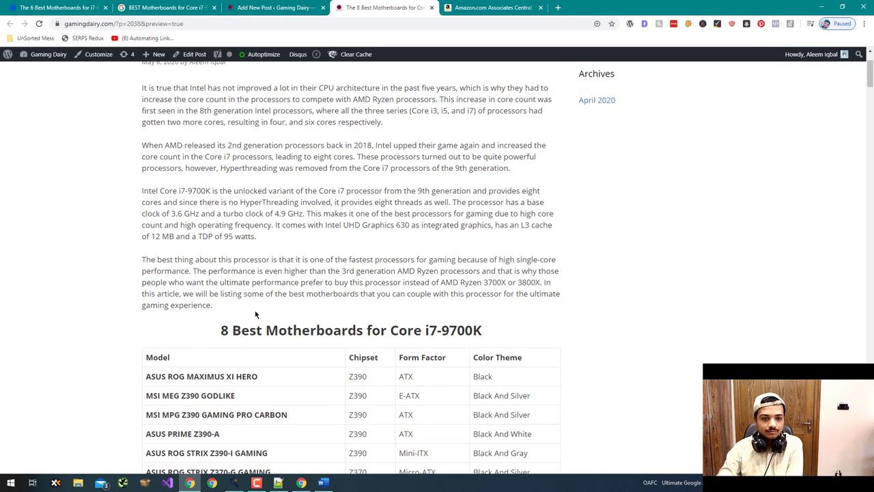
- Copy ASUS ROG MAXIMUS XI HERO, MSI MEG Z390 GODLIKE, MSI MPG Z390 GAMING PRO CARBON, ASUS PRIME Z390-A into Product Names
scroll(267, 300, "down", 3)
left_click_drag(261, 241, 155, 238)
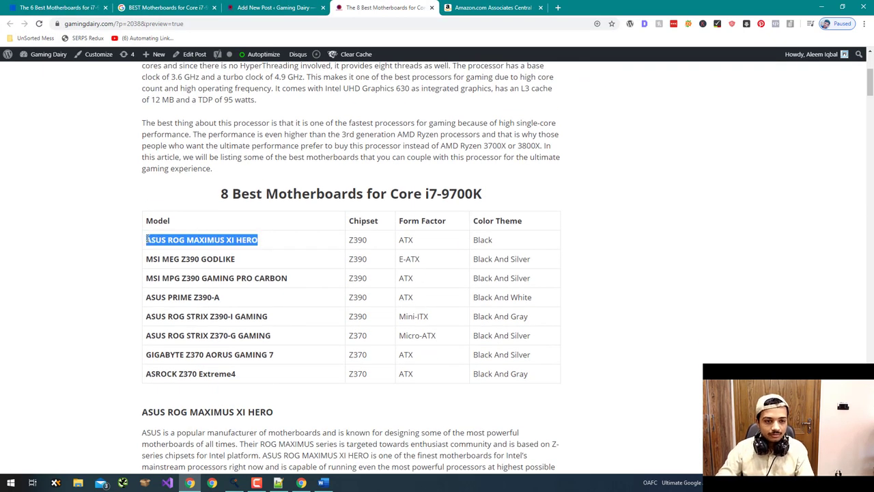
key("ctrl+c")
key("alt+Tab")
key("ctrl+v")
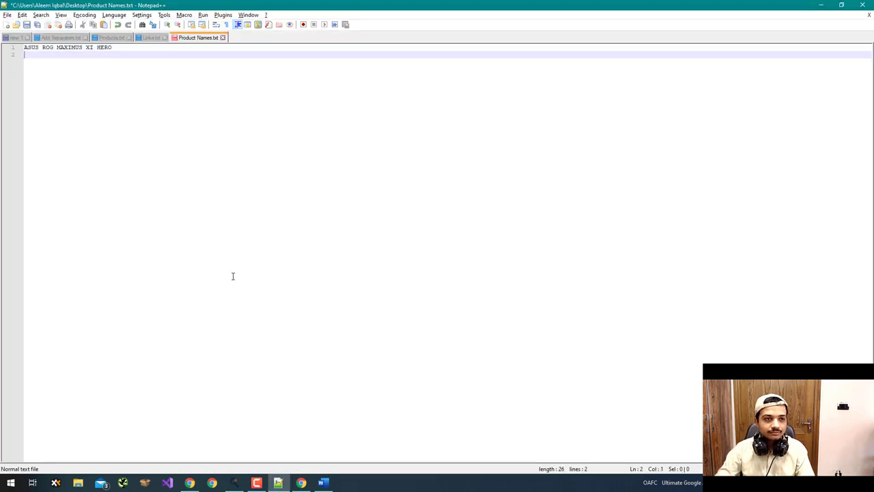
key("alt+Tab")
left_click_drag(237, 259, 146, 261)
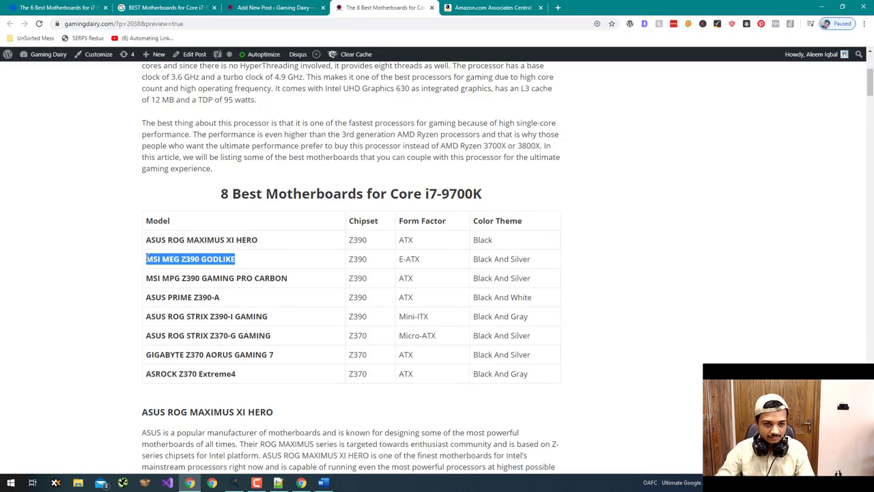
key("ctrl+c")
key("alt+Tab")
key("Return")
key("BackSpace")
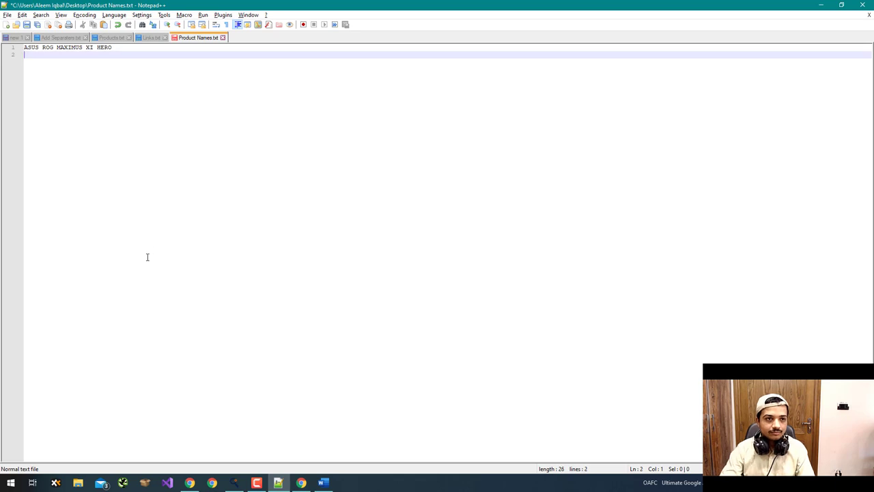
key("ctrl+v")
key("alt+Tab")
left_click_drag(303, 282, 145, 284)
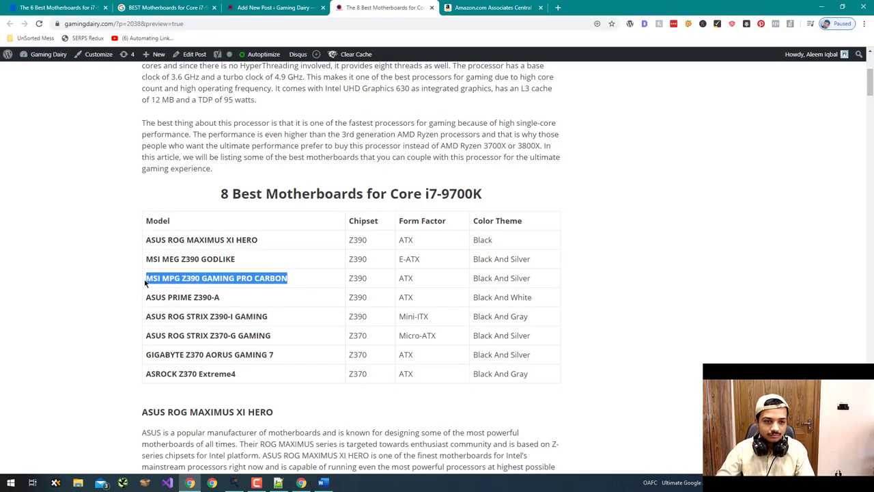
key("ctrl+c")
key("alt+Tab")
key("Return")
key("ctrl+v")
key("alt+Tab")
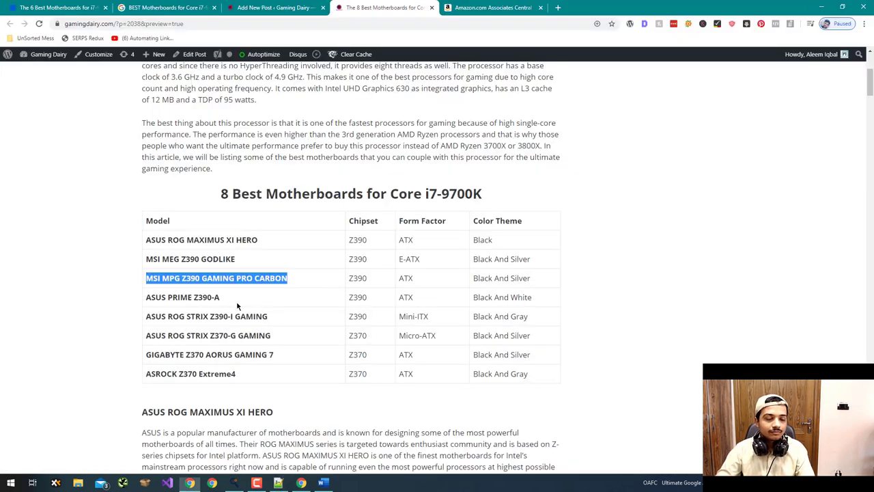
left_click(153, 298)
left_click_drag(220, 298, 149, 295)
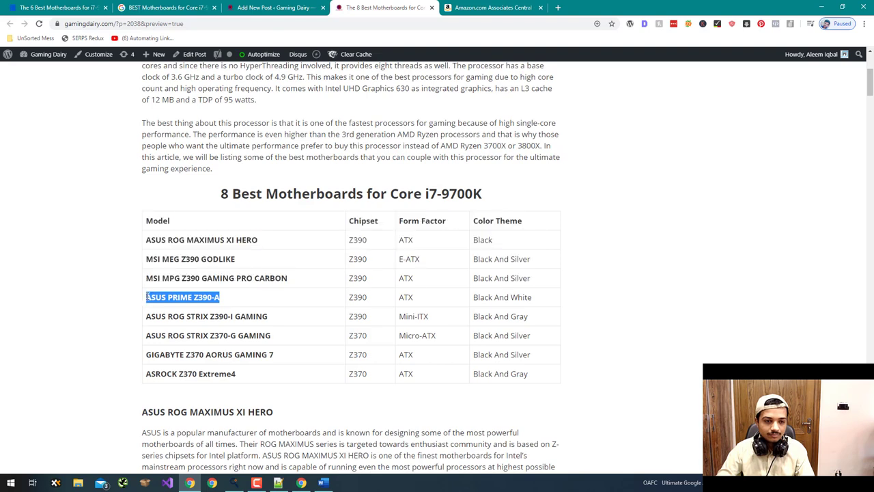
key("ctrl+c")
key("alt+Tab")
key("Return")
key("ctrl+v")
key("alt+Tab")
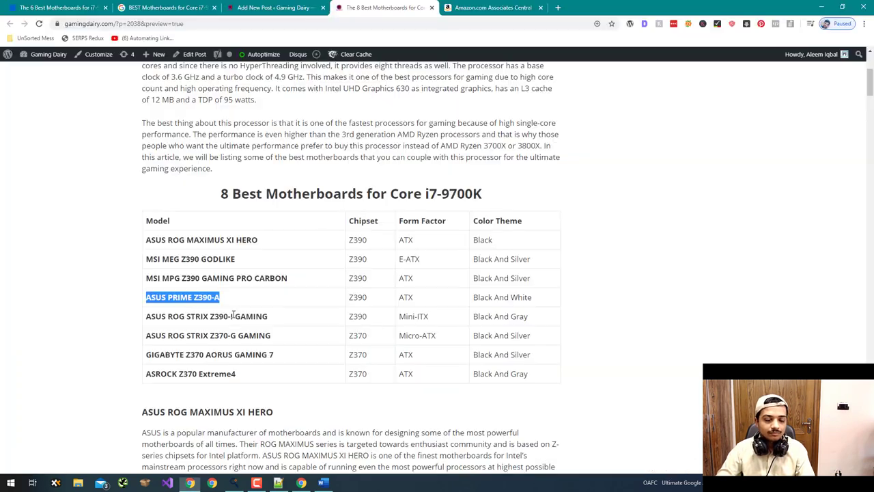
- Add ASUS ROG STRIX Z390-I GAMING, ASUS ROG STRIX Z370-G GAMING, GIGABYTE Z370 AORUS GAMING 7, ASROCK Z370 Extreme4 as lines 5-8
left_click_drag(272, 322, 147, 311)
key("ctrl+c")
key("alt+Tab")
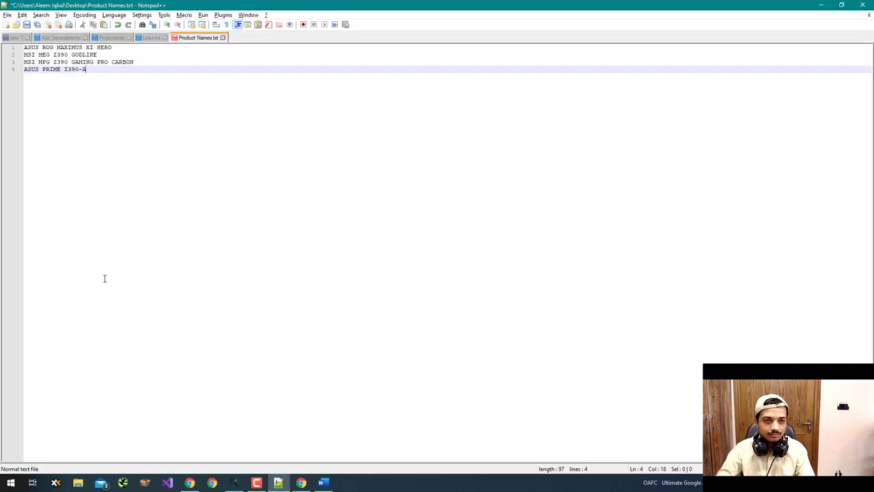
key("Return")
key("ctrl+v")
key("alt+Tab")
left_click_drag(286, 334, 143, 336)
key("ctrl+c")
key("alt+Tab")
key("Return")
key("ctrl+v")
key("alt+Tab")
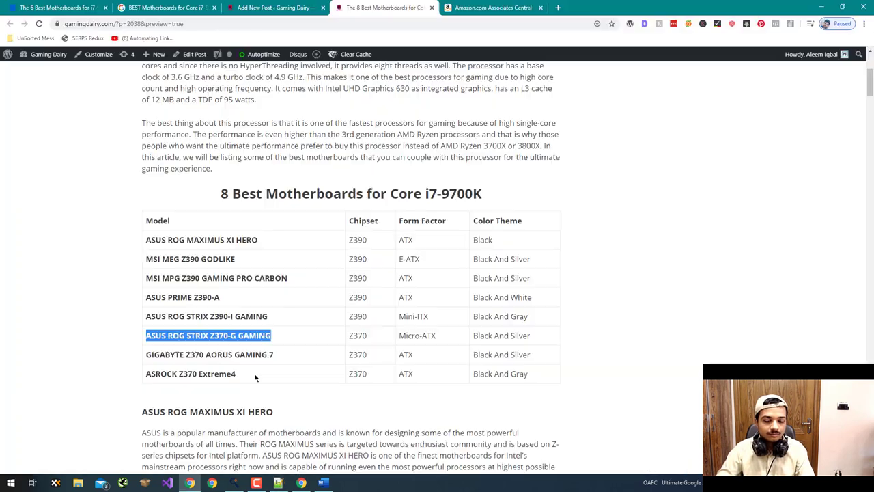
left_click_drag(285, 359, 143, 361)
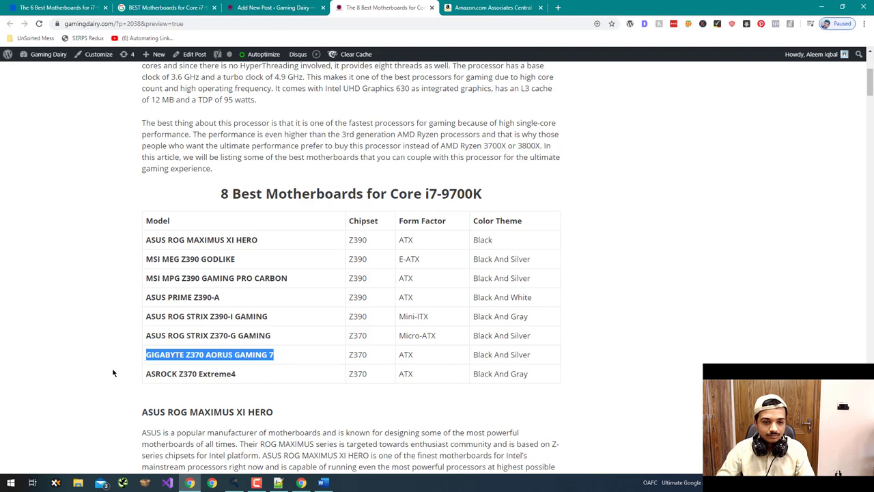
key("ctrl+c")
key("alt+Tab")
key("Return")
key("ctrl+v")
key("alt+Tab")
left_click_drag(237, 374, 147, 379)
key("ctrl+c")
key("alt+Tab")
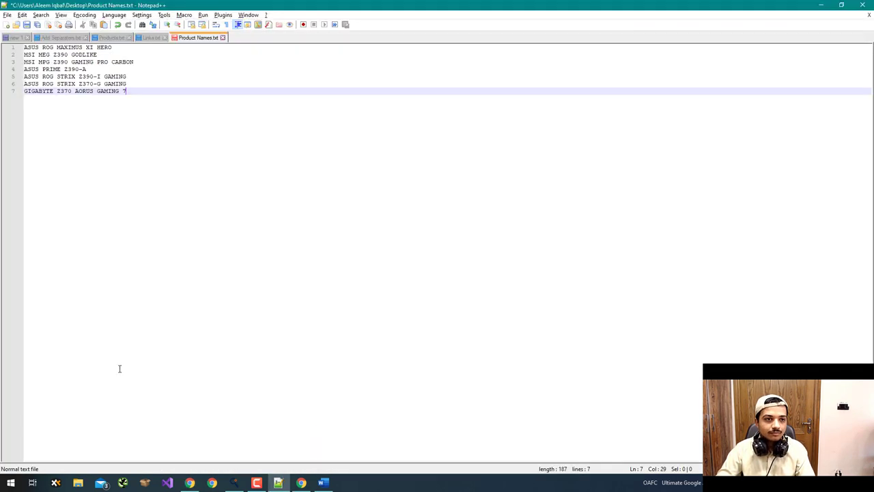
key("Return")
key("ctrl+v")
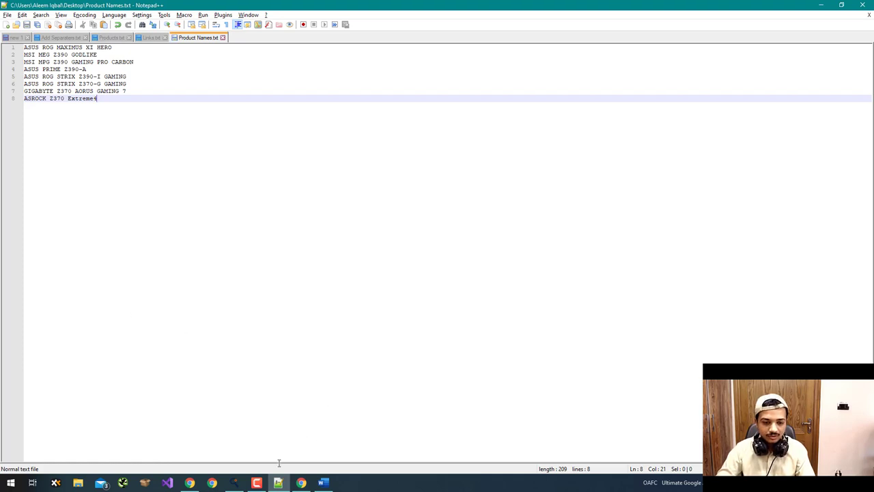
- Open Product Links.txt from the desktop in Notepad++
left_click(260, 483)
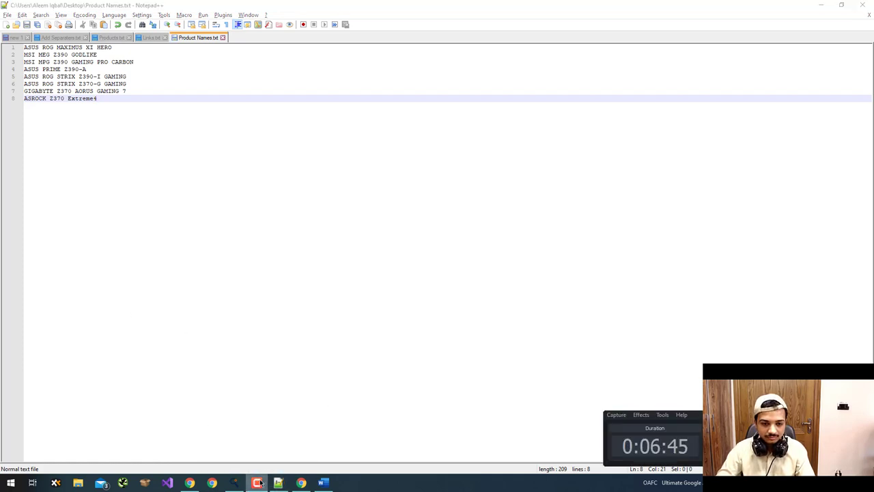
left_click(258, 484)
key("super+d")
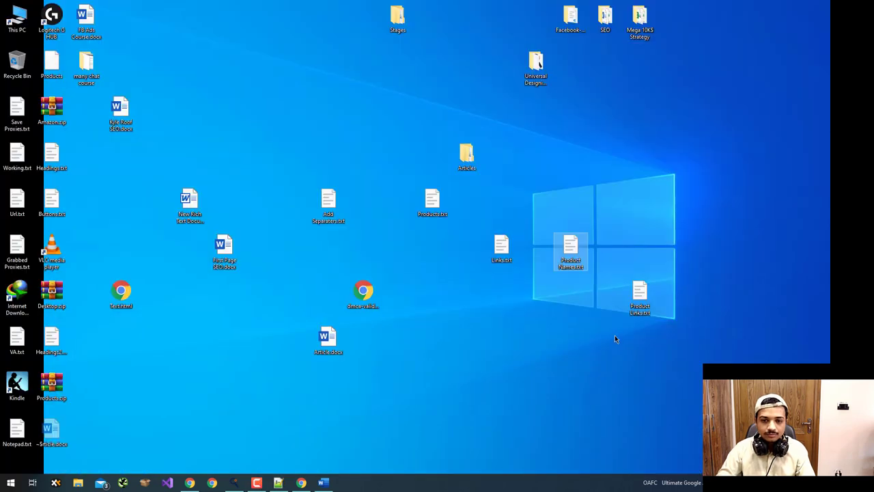
right_click(642, 294)
left_click(683, 94)
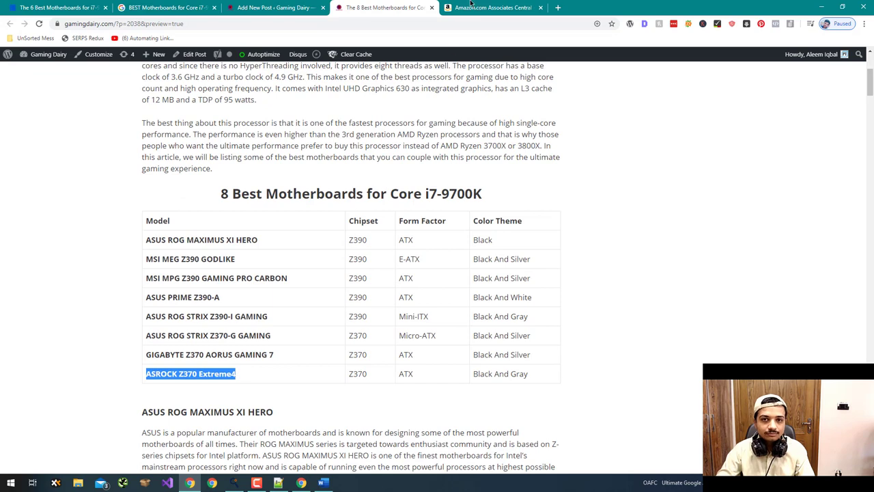
left_click(470, 4)
key("alt+Tab")
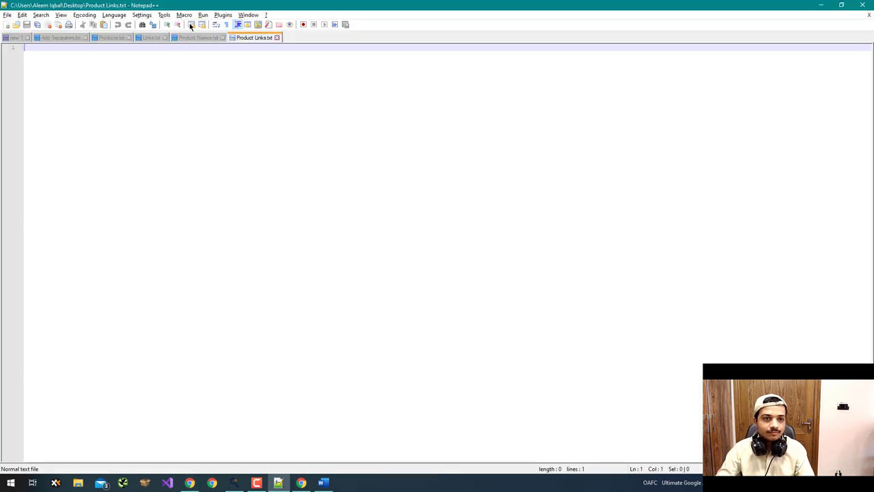
- Search Amazon Associates for the first model name, ASUS ROG MAXIMUS XI HERO
left_click(186, 38)
left_click_drag(112, 47, 24, 47)
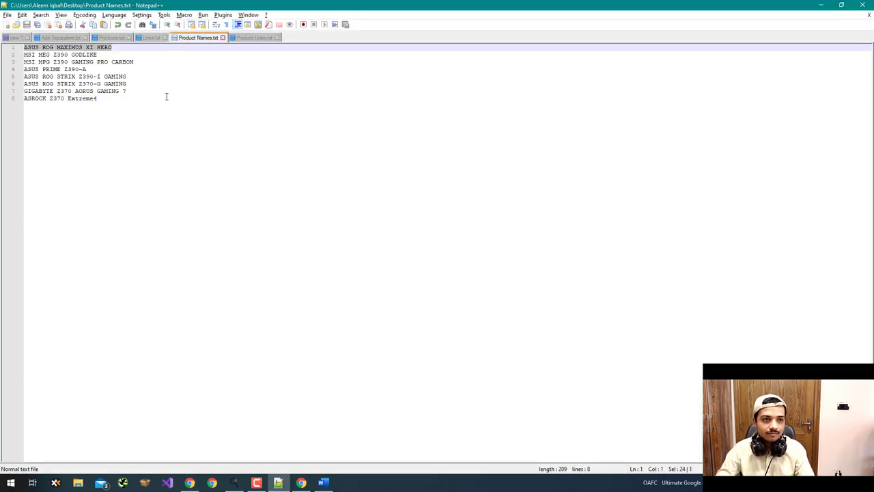
key("alt+Tab")
left_click(321, 269)
key("ctrl+v")
key("Return")
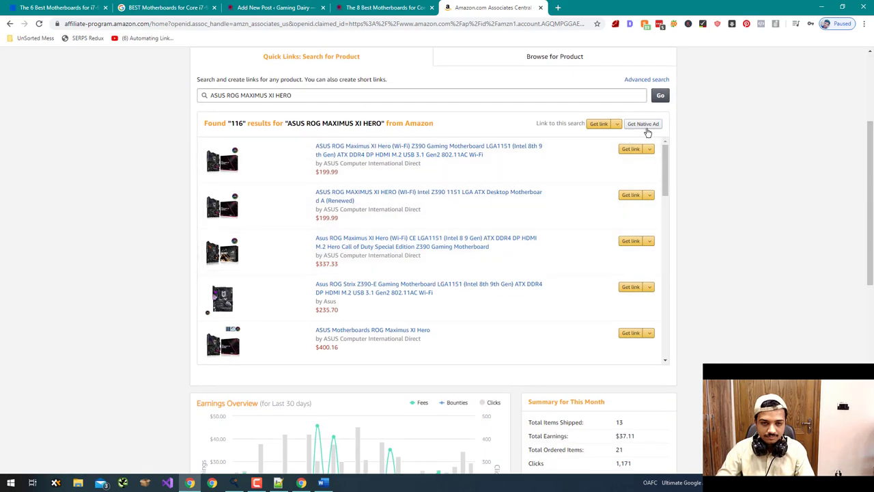
- Shorten the top HERO result's link to amzn.to and paste it into Product Links.txt
left_click(643, 149)
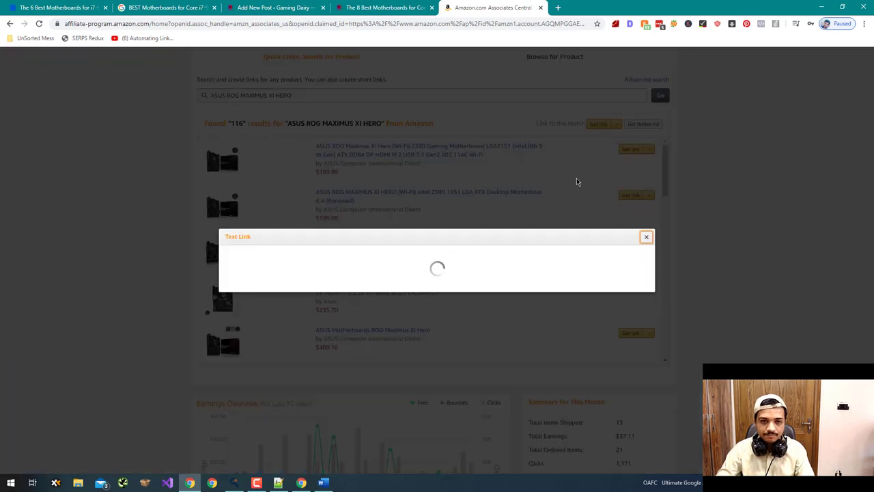
left_click(364, 235)
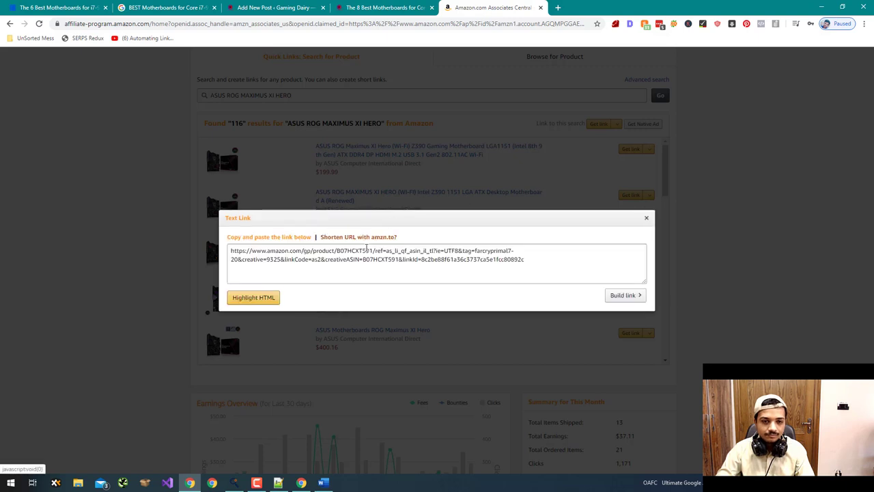
left_click(367, 262)
key("ctrl+a")
key("alt+Tab")
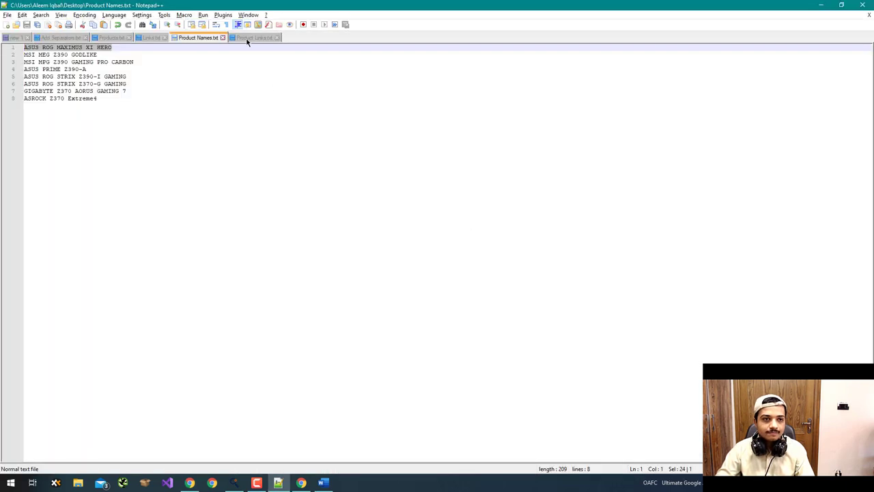
left_click(247, 39)
key("ctrl+v")
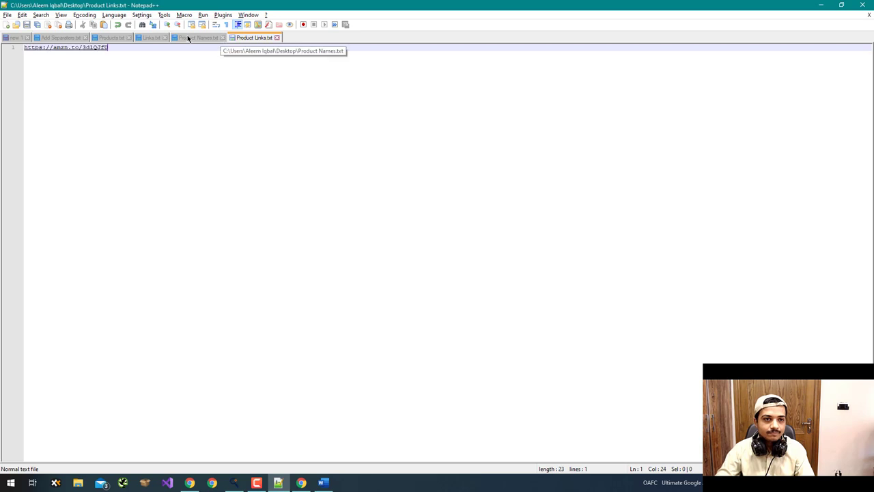
- Copy the second model name and search Amazon for MSI MEG Z390 GODLIKE
left_click(195, 38)
left_click(106, 55)
key("shift+Home")
key("ctrl+c")
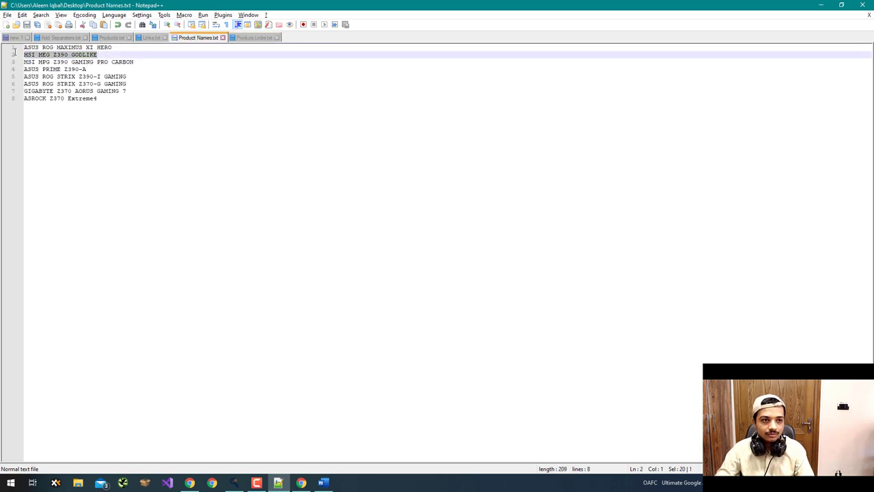
key("alt+Tab")
left_click(472, 95)
key("ctrl+a")
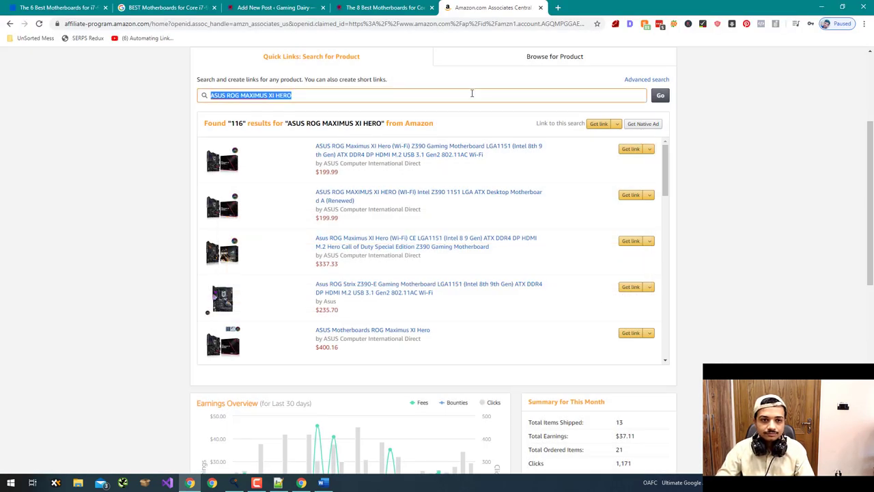
key("ctrl+v")
key("Return")
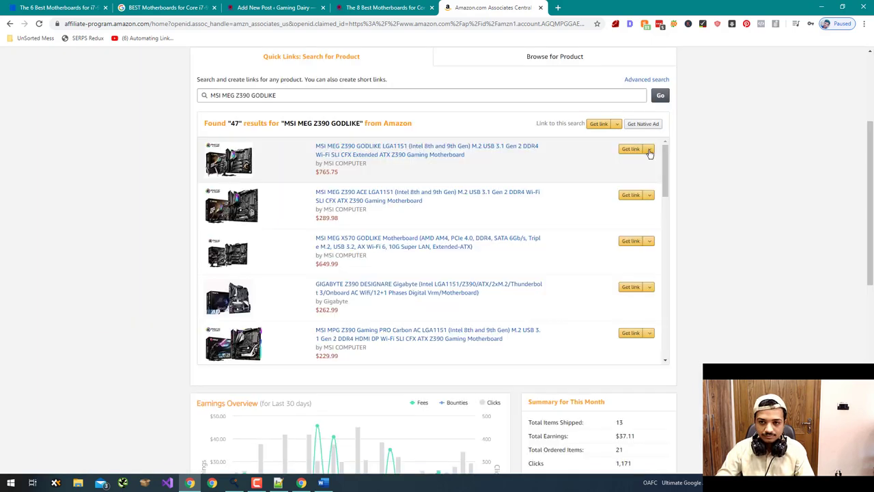
- Shorten the GODLIKE result's link to amzn.to and add it on a new line in Product Links.txt
left_click(649, 150)
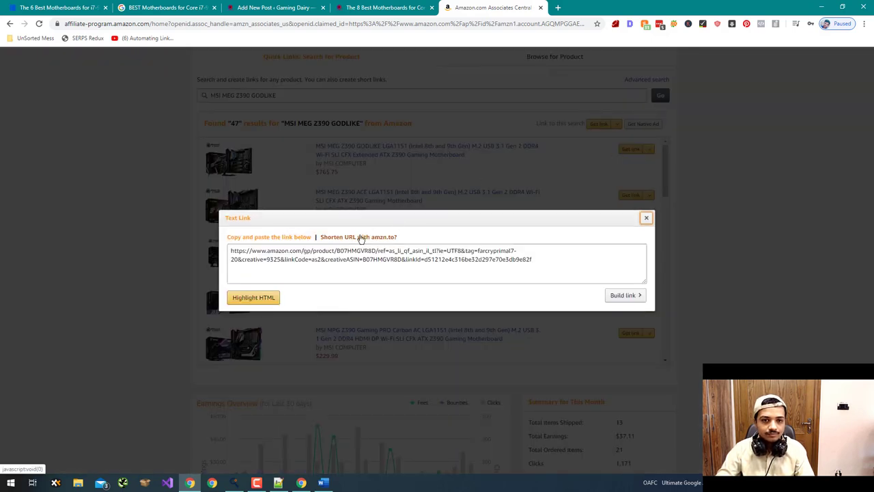
left_click(416, 192)
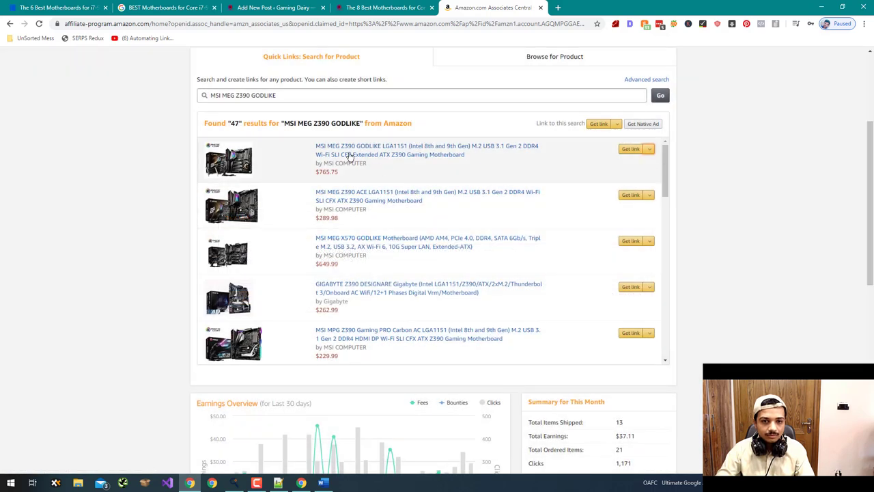
left_click_drag(248, 96, 220, 99)
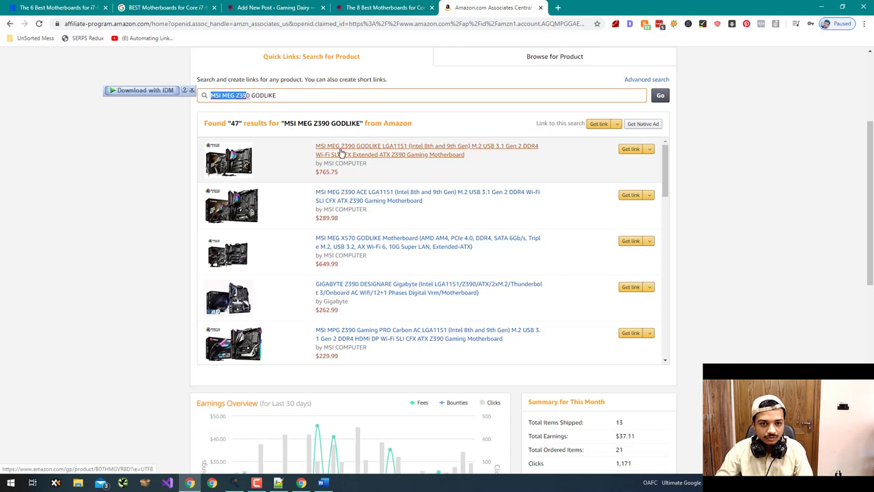
left_click(641, 150)
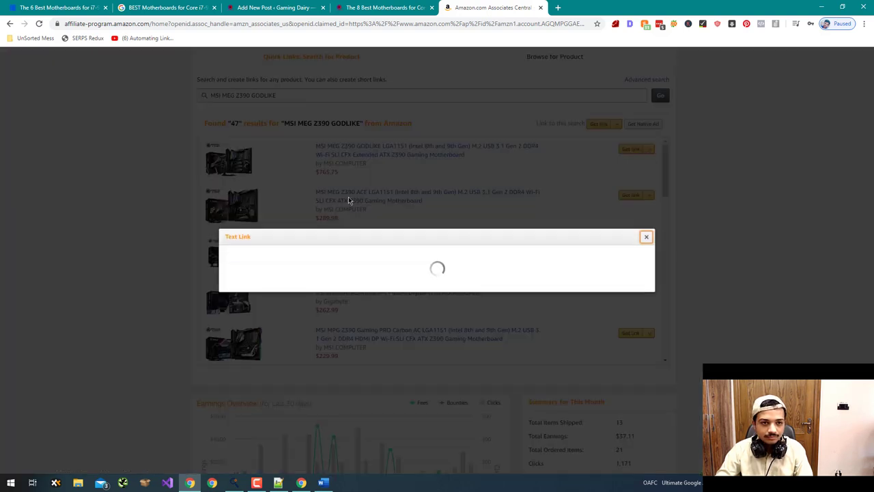
left_click(345, 237)
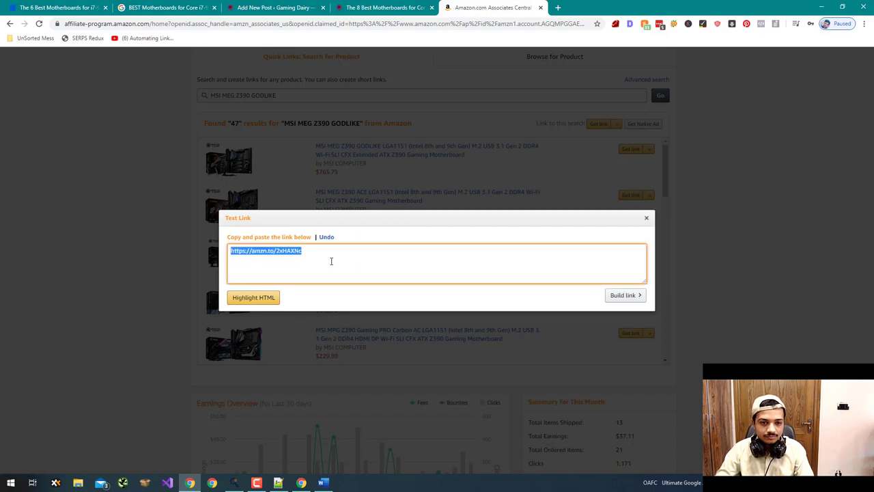
key("alt+Tab")
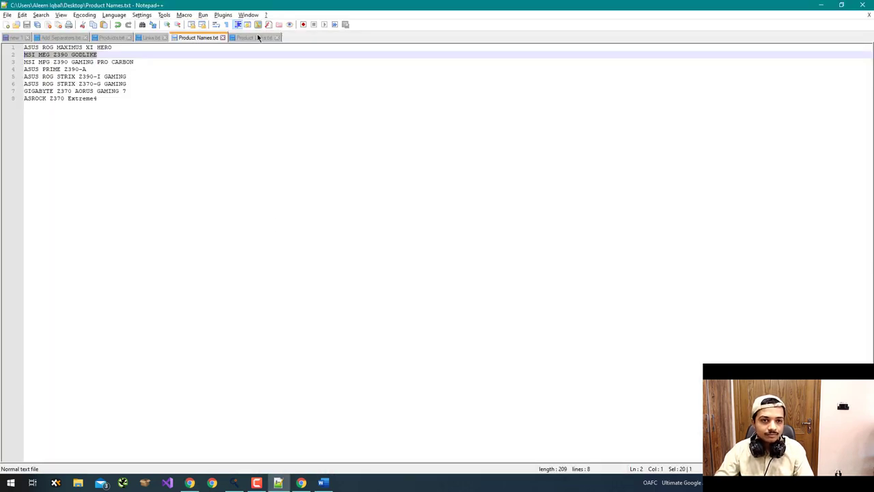
left_click(258, 38)
key("Return")
key("ctrl+v")
- Copy the third name, MSI MPG Z390 GAMING PRO CARBON, and select the old Amazon search term
left_click(193, 39)
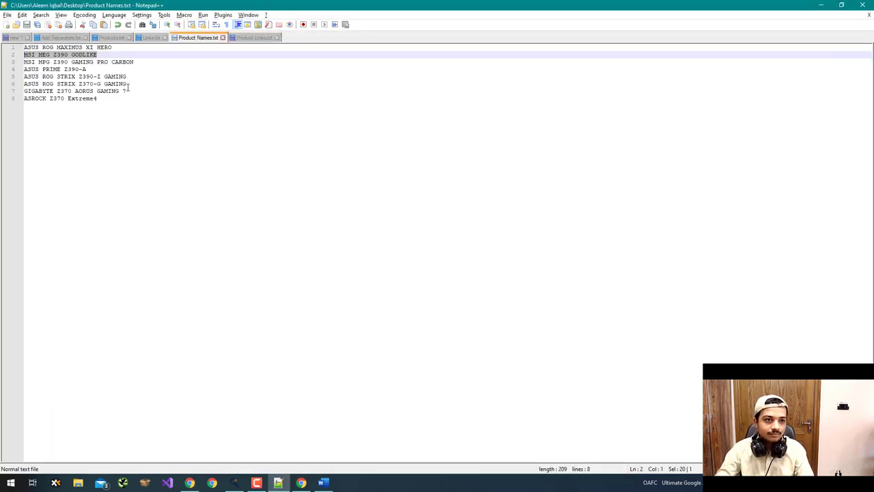
left_click(135, 62)
key("shift+Home")
key("ctrl+c")
key("alt+Tab")
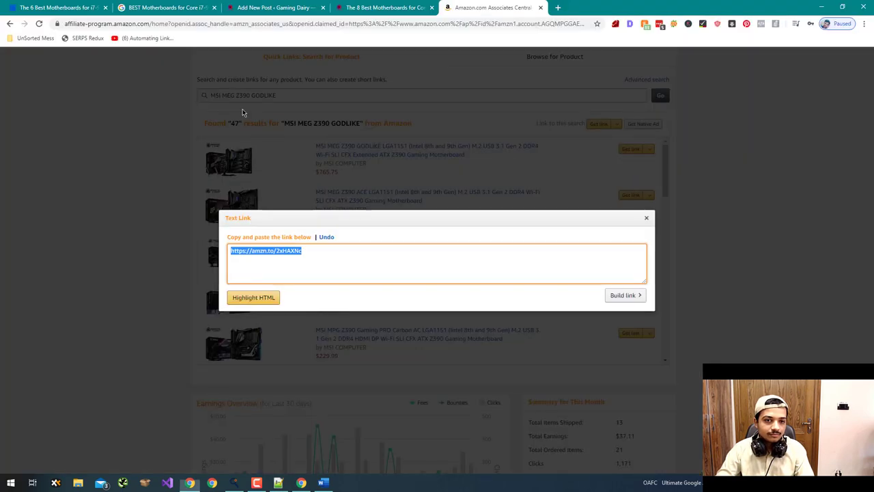
left_click(258, 100)
key("ctrl+a")
left_click(205, 96)
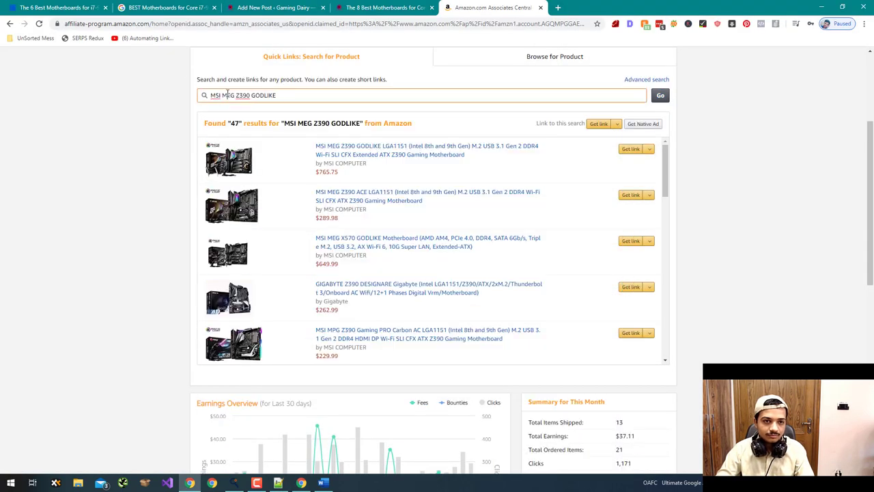
- Search for the GAMING PRO CARBON and paste its amzn.to short link into Product Links.txt
key("ctrl+a")
key("ctrl+v")
key("Return")
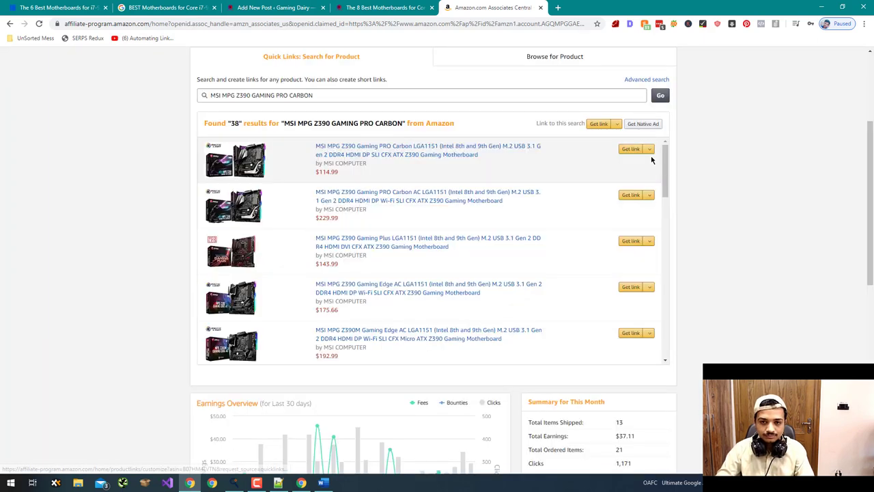
left_click(646, 150)
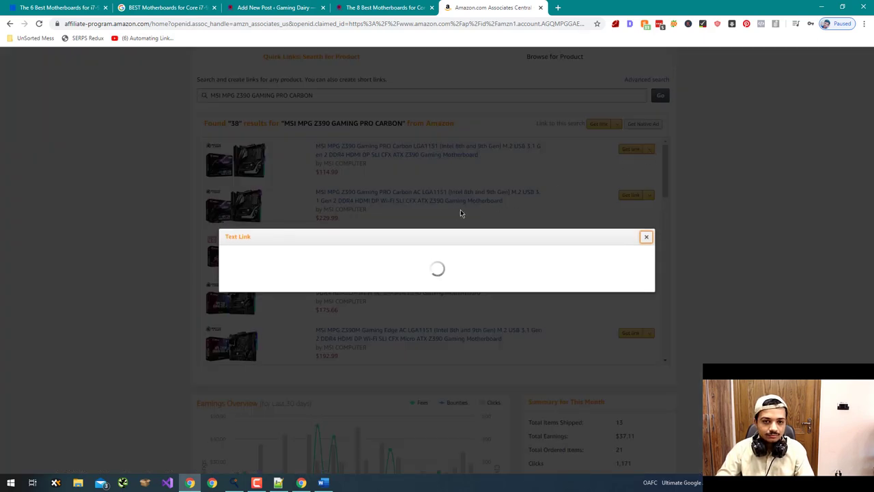
left_click(376, 237)
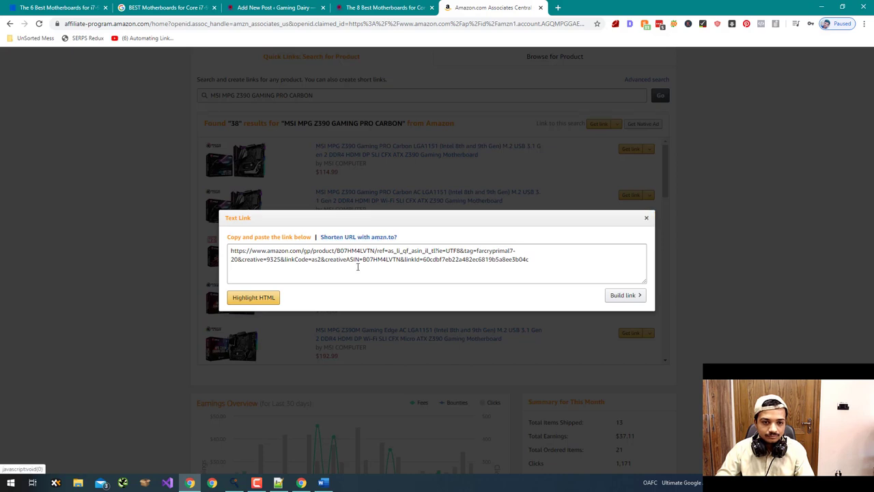
key("alt+Tab")
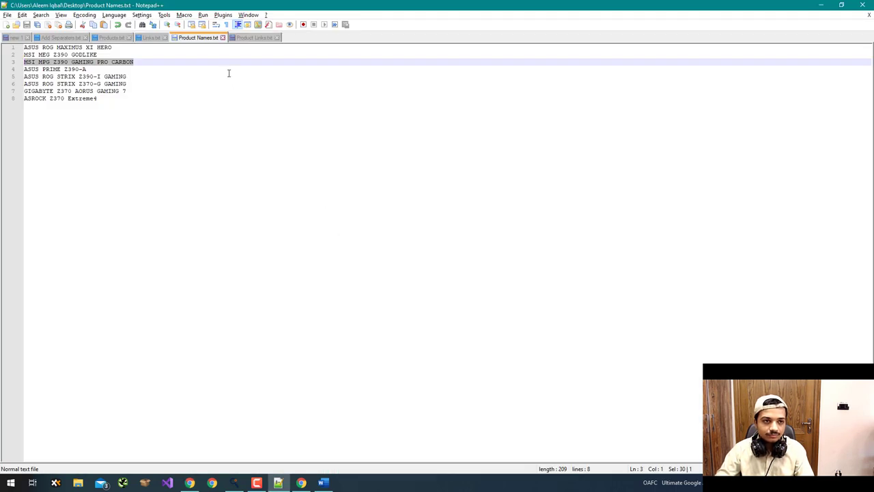
left_click(254, 37)
key("ctrl+v")
- Copy the line 4 name and search Amazon for ASUS PRIME Z390-A
left_click(194, 37)
left_click_drag(97, 71, 21, 69)
key("ctrl+c")
key("alt+Tab")
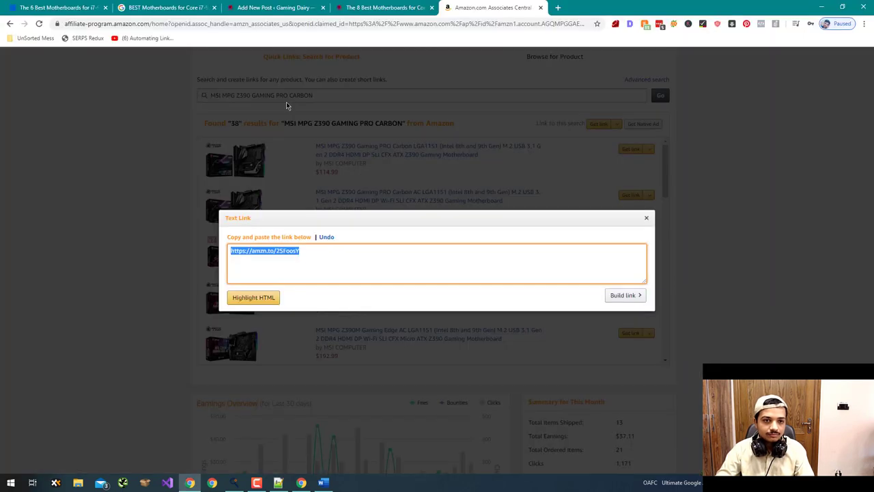
left_click(287, 99)
key("ctrl+a")
key("ctrl+v")
key("Return")
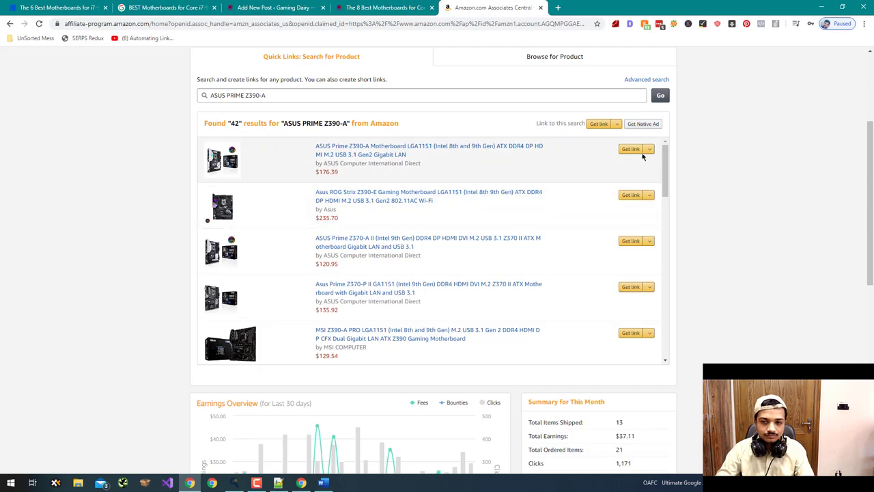
- Get the PRIME Z390-A link and append it to the end of Product Links.txt
left_click(649, 155)
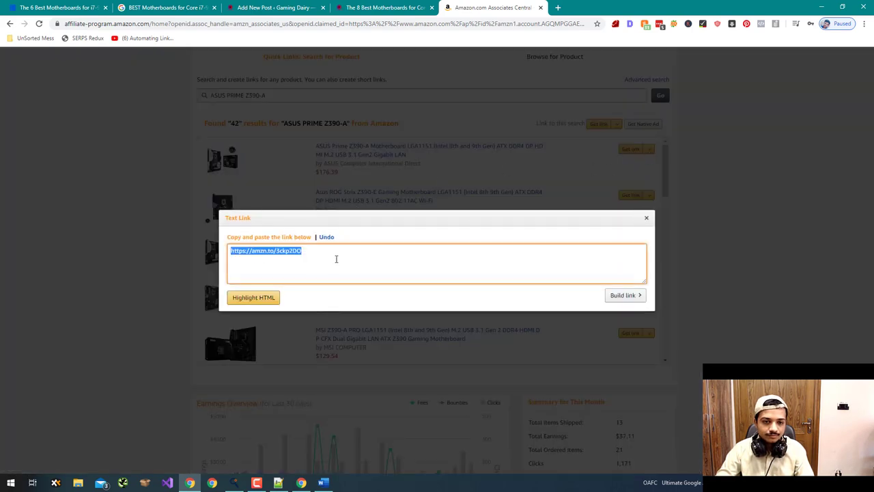
key("alt+Tab")
left_click(254, 37)
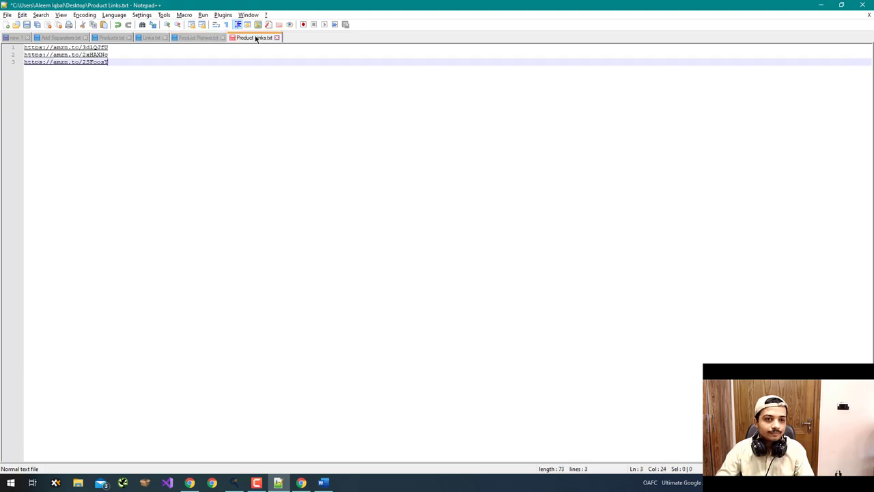
key("ctrl+End")
key("ctrl+v")
- Copy the line 5 name and search Amazon for ASUS ROG STRIX Z390-I GAMING
left_click(205, 38)
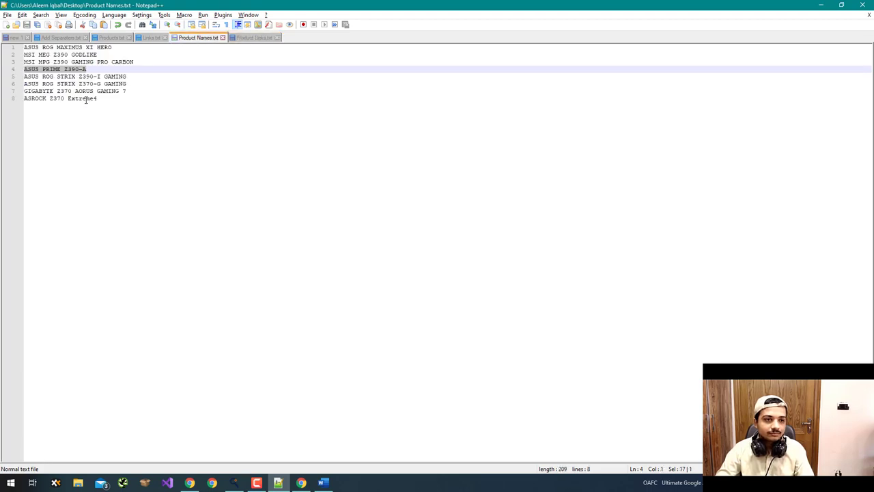
left_click(133, 76)
key("alt+Tab")
left_click(274, 89)
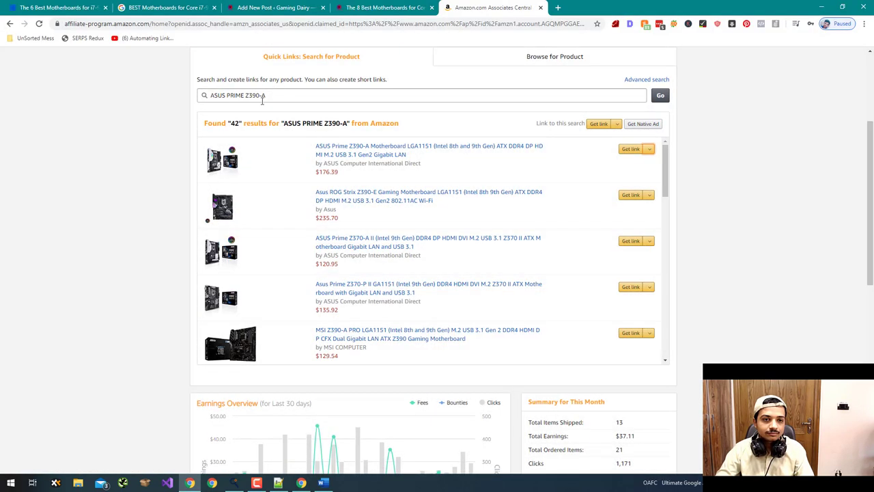
key("ctrl+a")
left_click(261, 96)
key("ctrl+a")
key("ctrl+v")
key("Return")
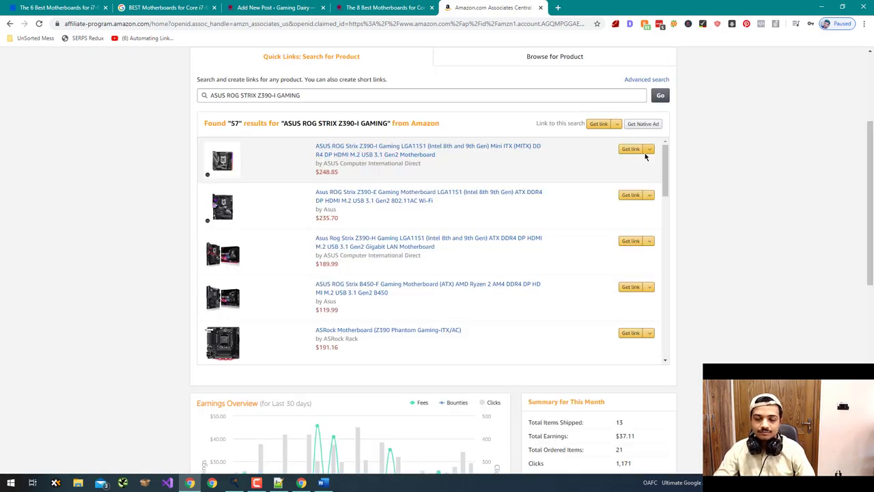
- Shorten the Z390-I GAMING link to amzn.to and paste it on line 5 of Product Links.txt
left_click(645, 150)
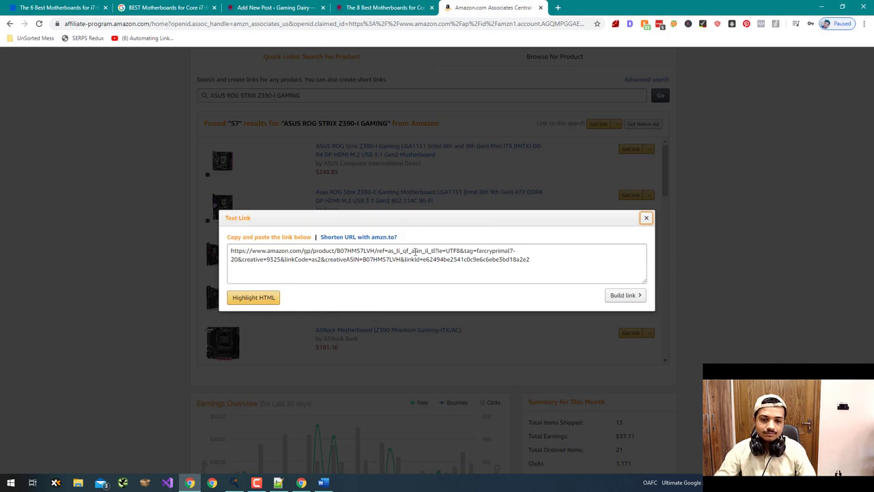
left_click(388, 239)
left_click(402, 256)
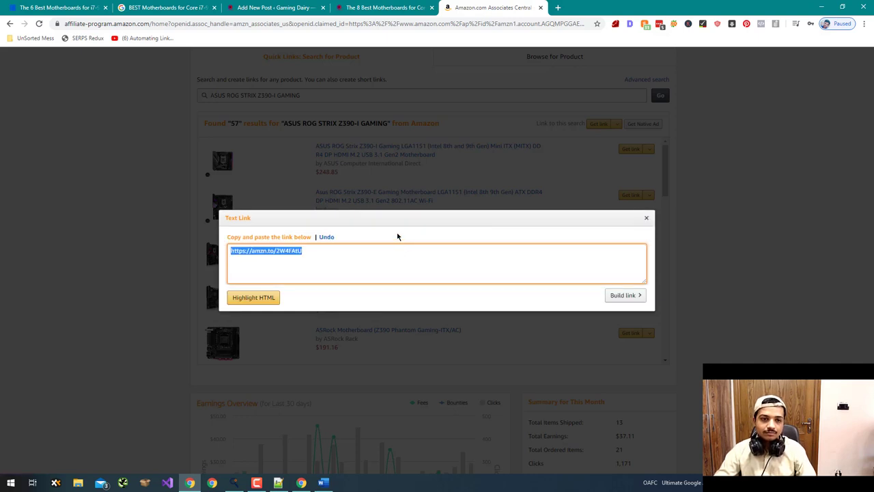
key("alt+Tab")
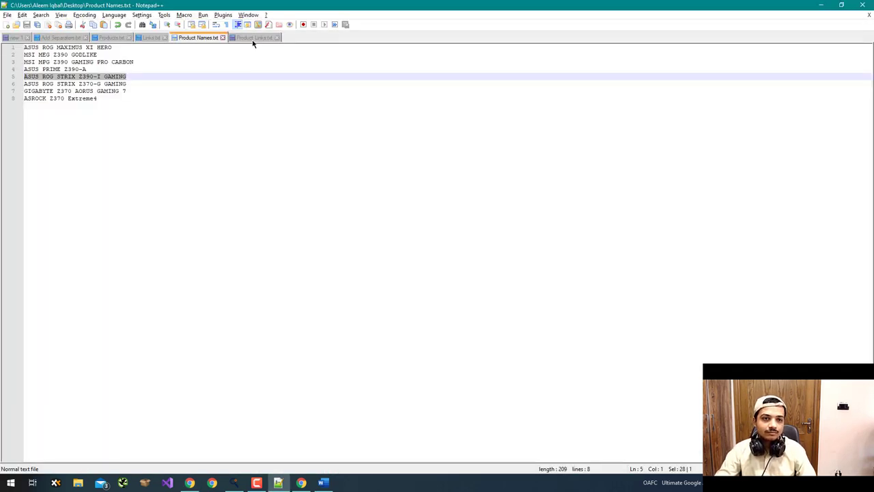
left_click(253, 41)
left_click(238, 80)
key("ctrl+v")
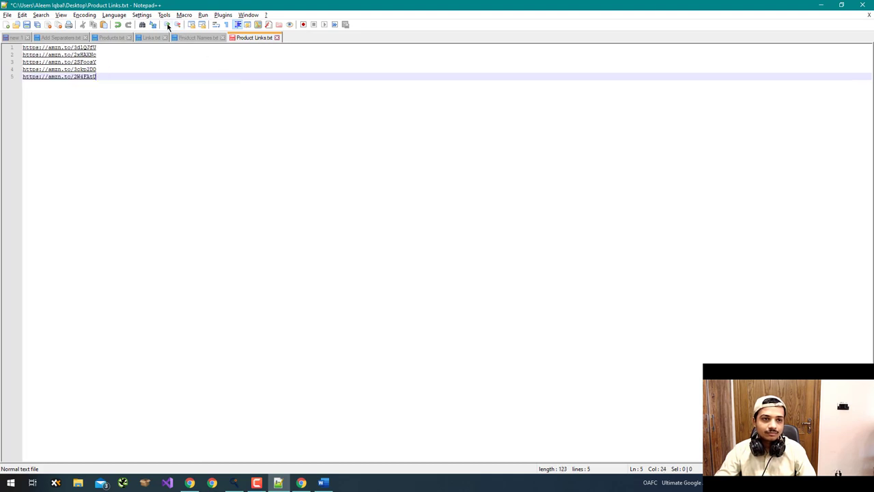
- Take the line 6 name, ASUS ROG STRIX Z370-G GAMING, back to the Amazon search page
left_click(183, 37)
left_click_drag(134, 83, 11, 84)
key("ctrl+c")
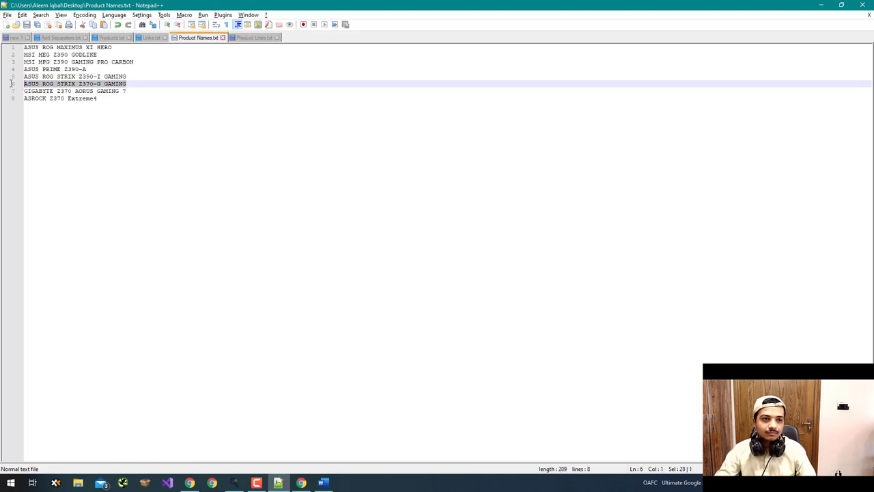
key("alt+Tab")
key("Escape")
key("ctrl+a")
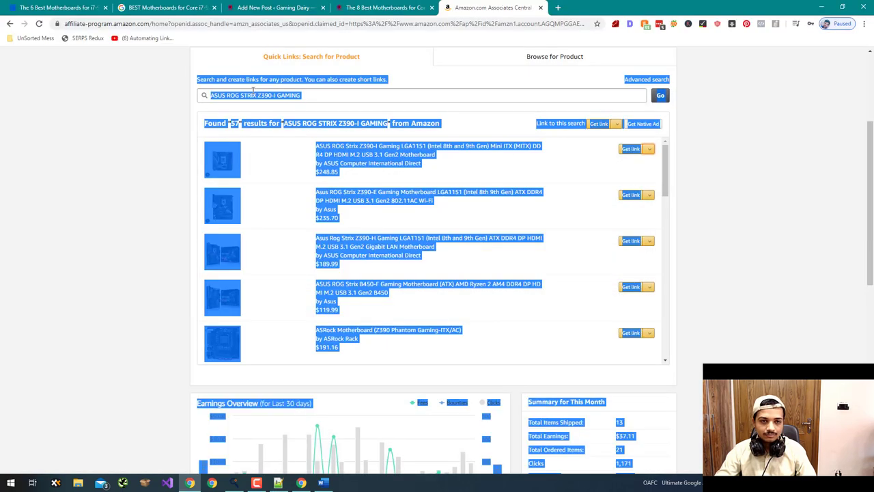
- Search for the ASUS ROG STRIX Z370-G GAMING and add its amzn.to link to Product Links.txt
triple_click(253, 95)
key("ctrl+v")
key("Return")
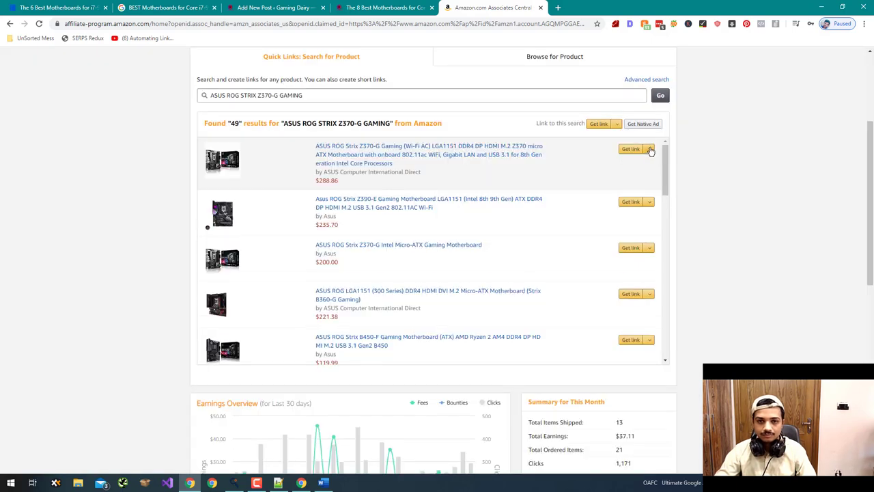
left_click(646, 149)
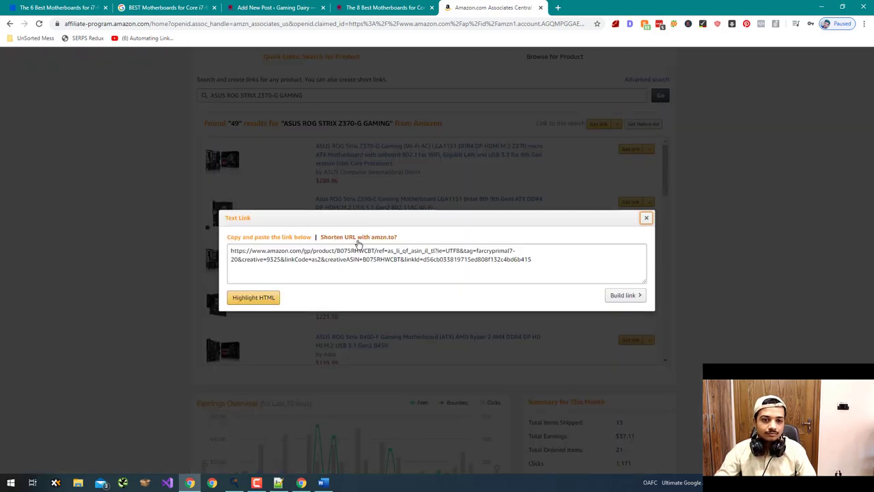
left_click(357, 237)
left_click(341, 248)
key("ctrl+c")
key("alt+Tab")
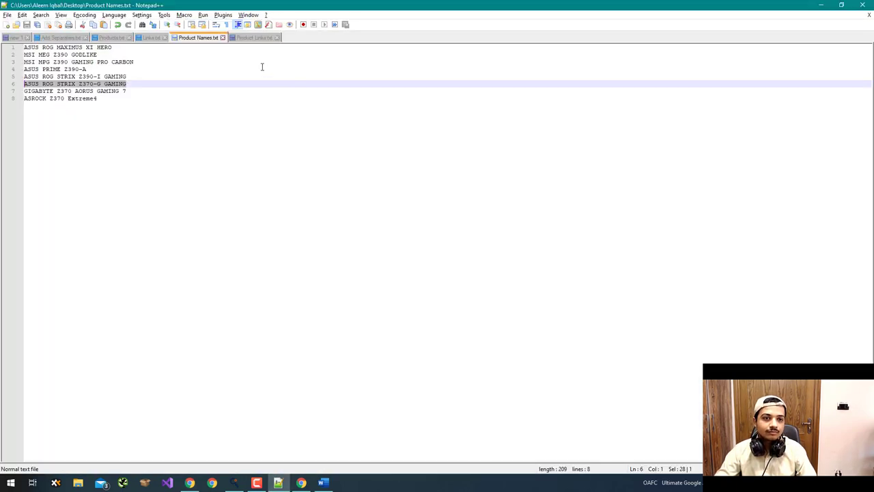
left_click(258, 38)
key("Return")
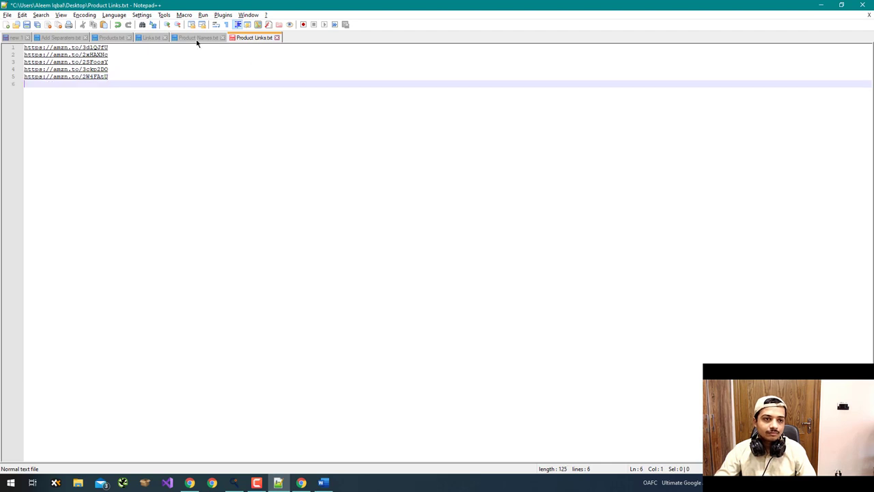
key("ctrl+v")
- Copy the GIGABYTE Z370 AORUS GAMING 7 name and search Amazon for it
left_click(205, 37)
left_click_drag(137, 91, 21, 92)
key("ctrl+c")
key("alt+Tab")
key("Escape")
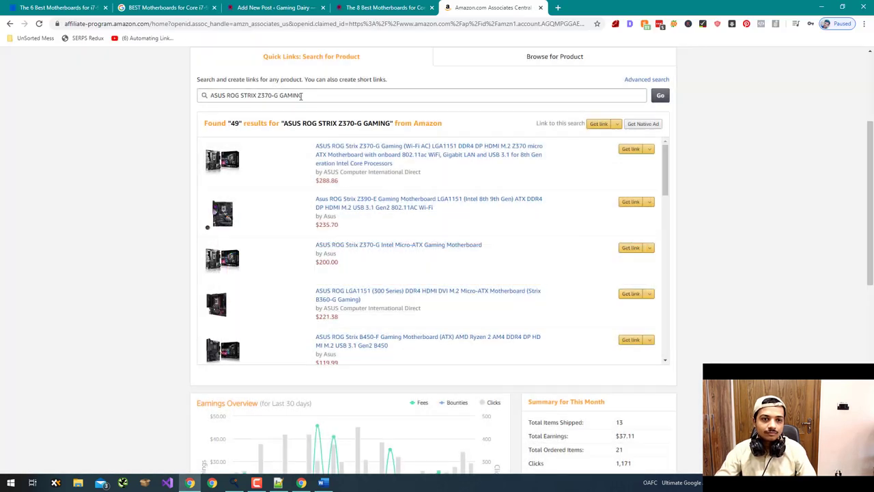
triple_click(296, 95)
key("ctrl+v")
key("Return")
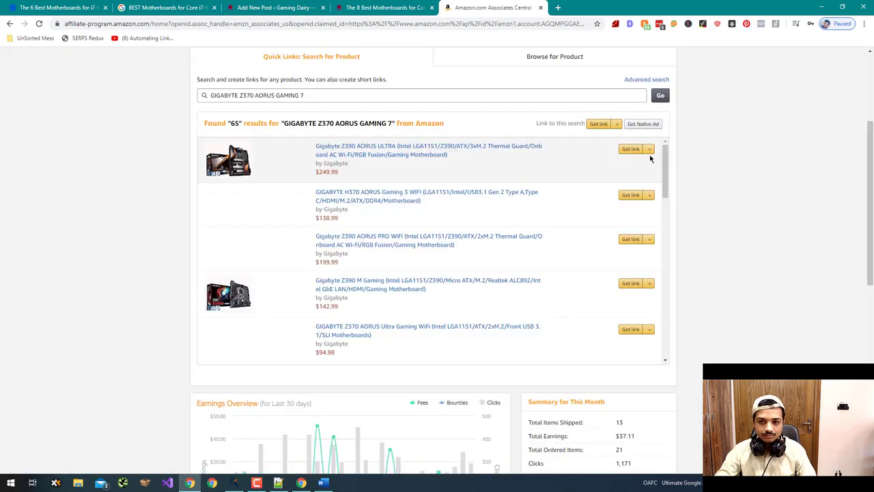
- Shorten the first GIGABYTE result's link to amzn.to, then close the link dialog
left_click(642, 149)
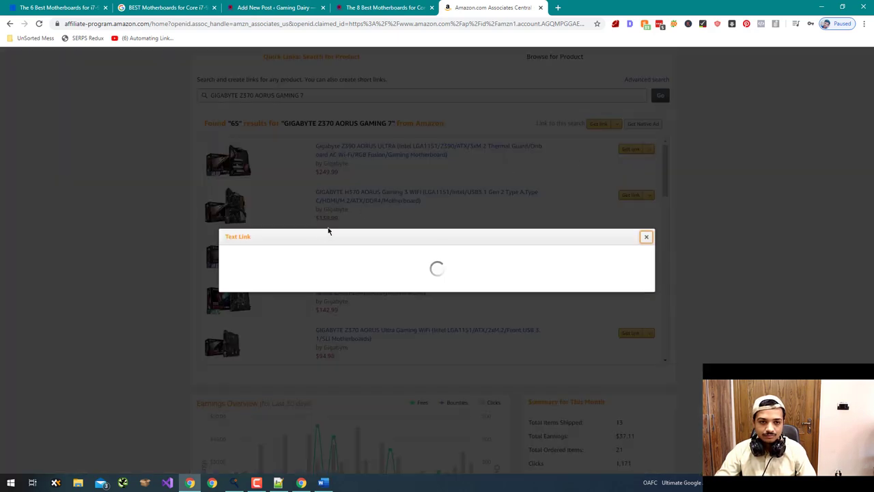
left_click(332, 240)
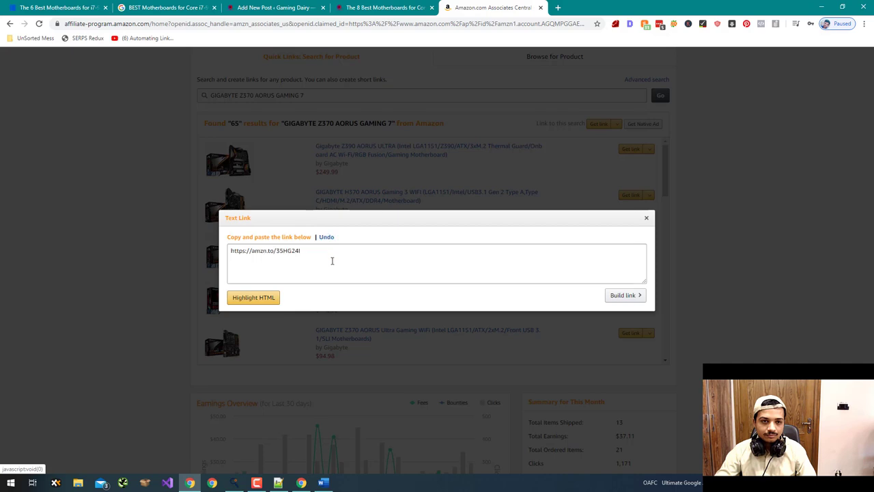
left_click(332, 260)
key("ctrl+c")
key("alt+Tab")
key("alt+Tab")
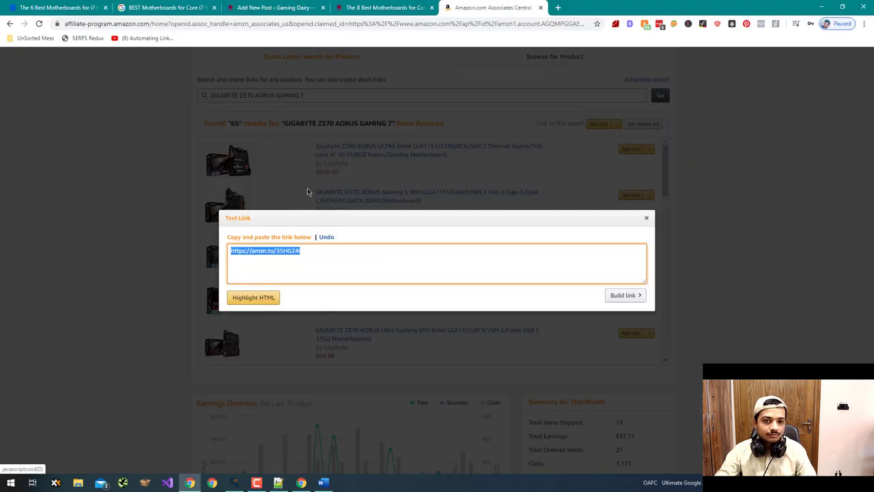
left_click(330, 153)
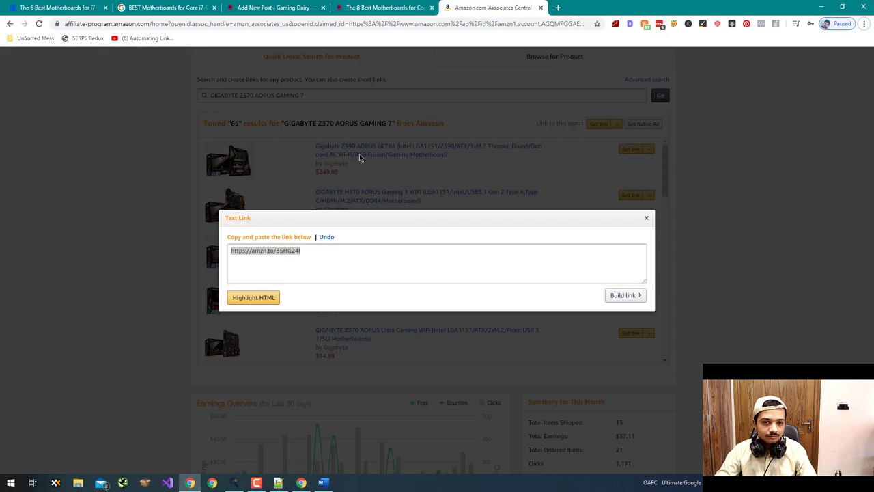
left_click(311, 175)
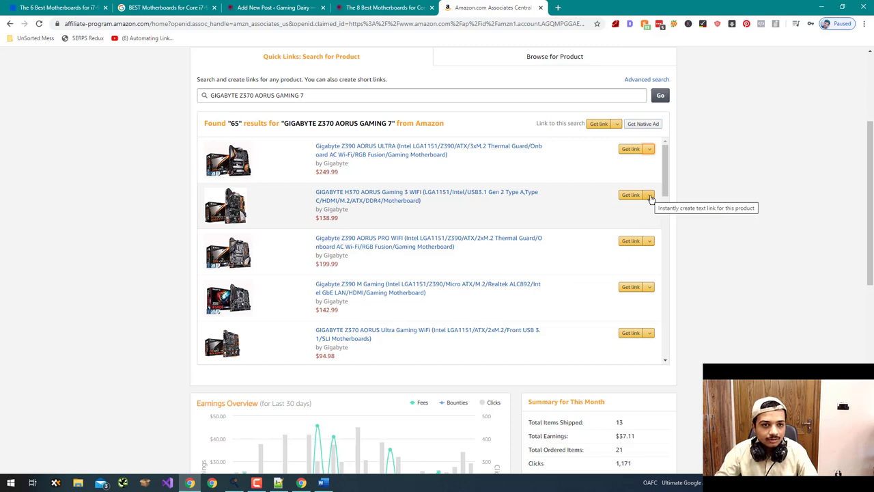
- Shorten the GIGABYTE Z370 AORUS Ultra Gaming result's link and paste it on line 7
left_click(646, 332)
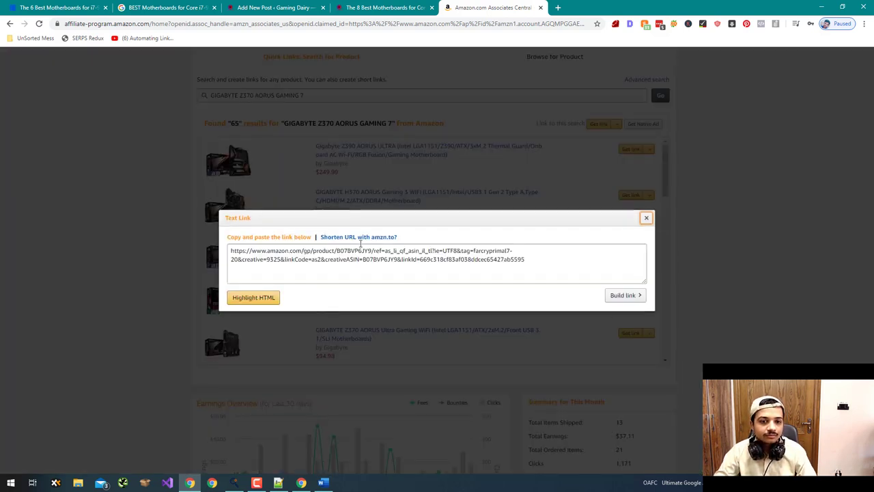
left_click(362, 237)
left_click(358, 259)
key("alt+Tab")
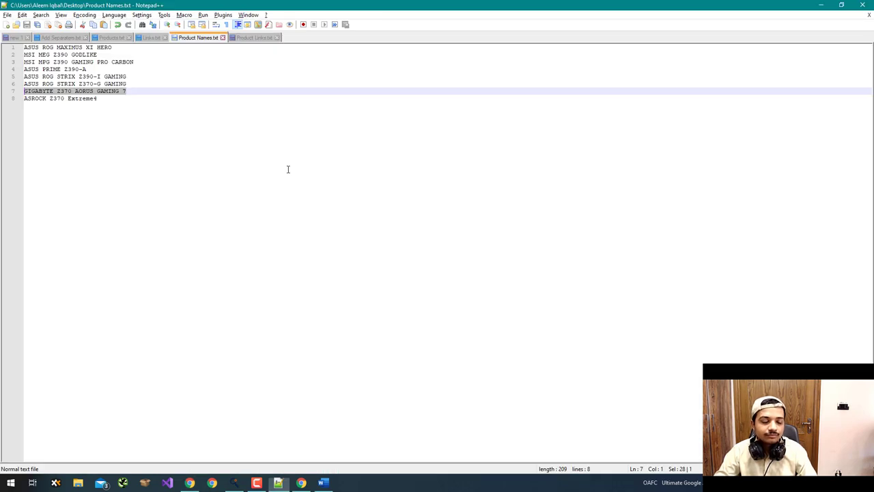
left_click(243, 39)
key("Return")
key("ctrl+v")
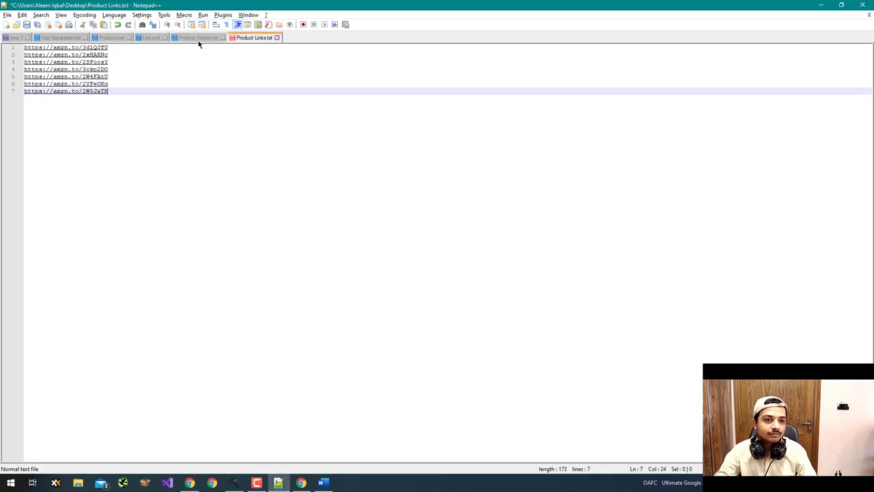
- Copy the ASROCK Z370 Extreme4 name and search Amazon for it
left_click(198, 39)
key("Down")
key("shift+Home")
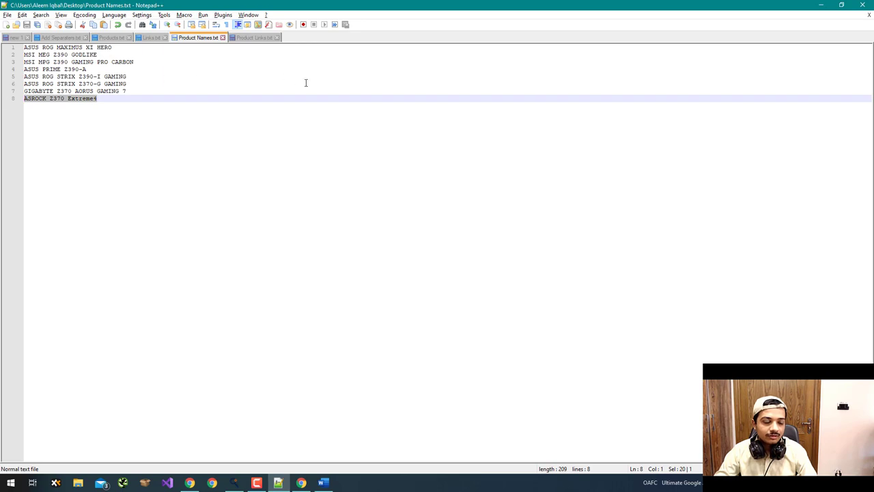
key("alt+Tab")
key("Escape")
key("ctrl+a")
left_click(272, 97)
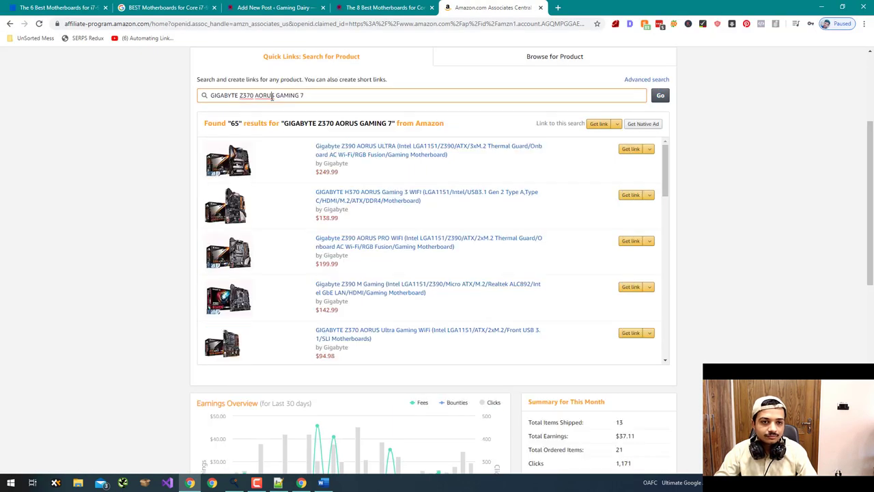
key("ctrl+a")
key("ctrl+v")
key("Return")
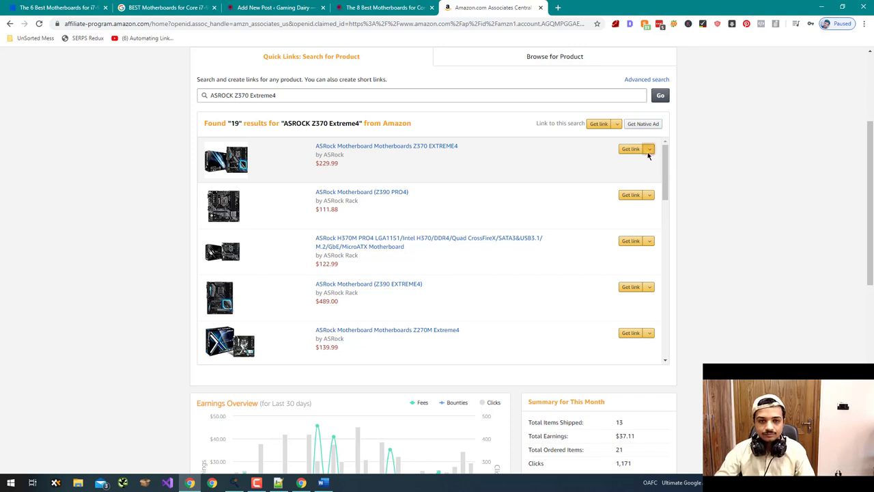
- Shorten the first ASROCK result's link to amzn.to and paste it on line 8
left_click(642, 148)
left_click(367, 237)
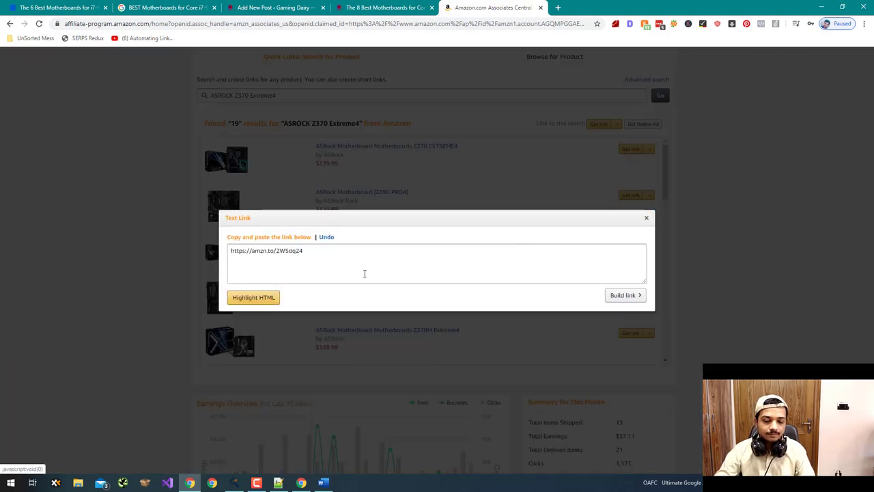
left_click(364, 273)
key("alt+Tab")
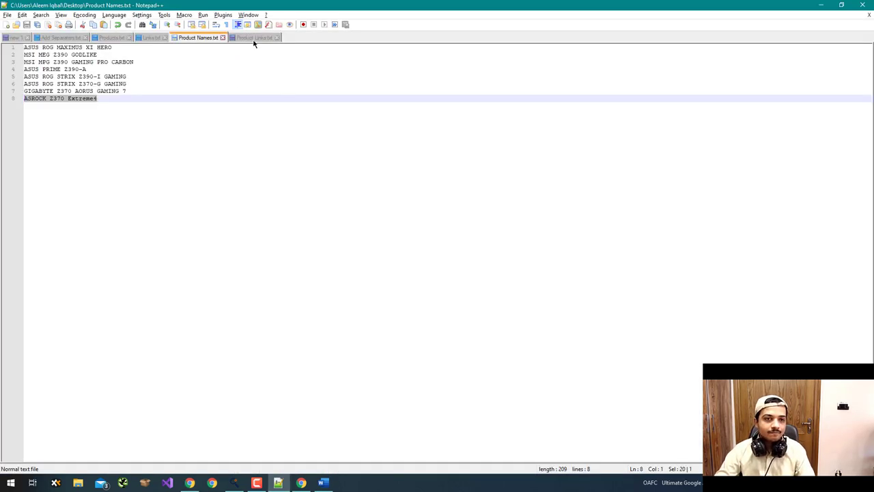
left_click(254, 38)
key("Return")
key("ctrl+v")
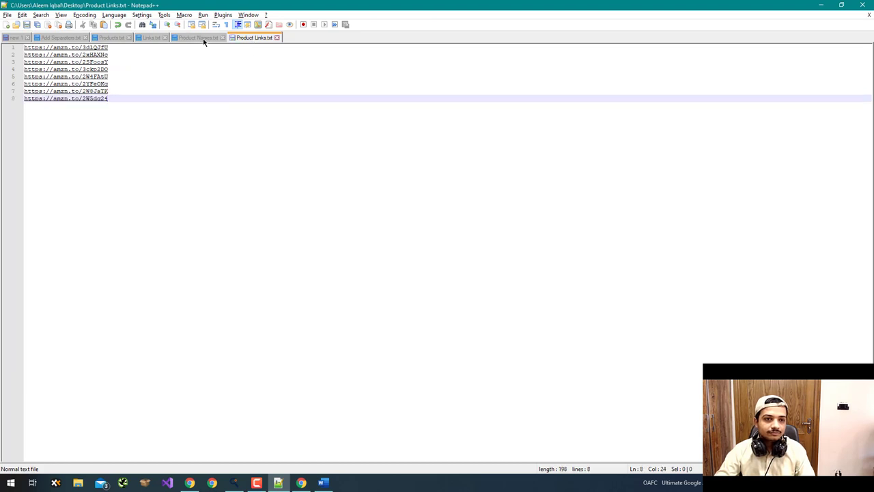
- Go back to the WordPress post editor in the browser
left_click(203, 40)
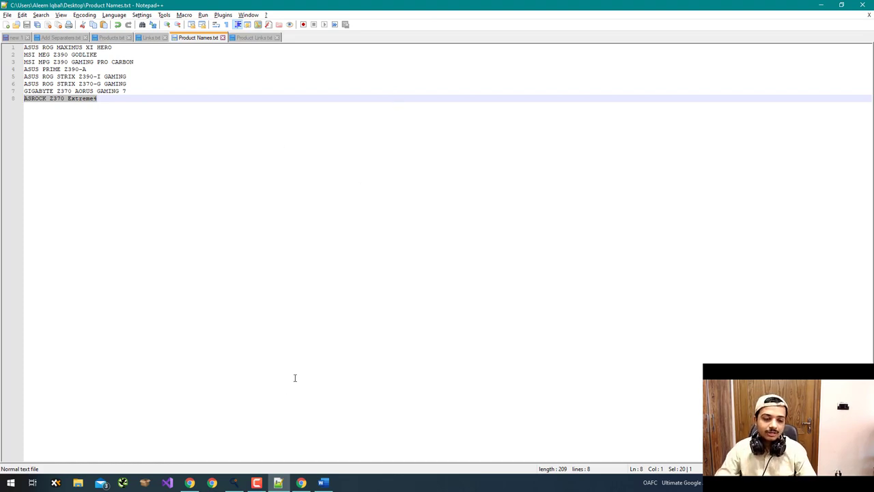
key("alt+Tab")
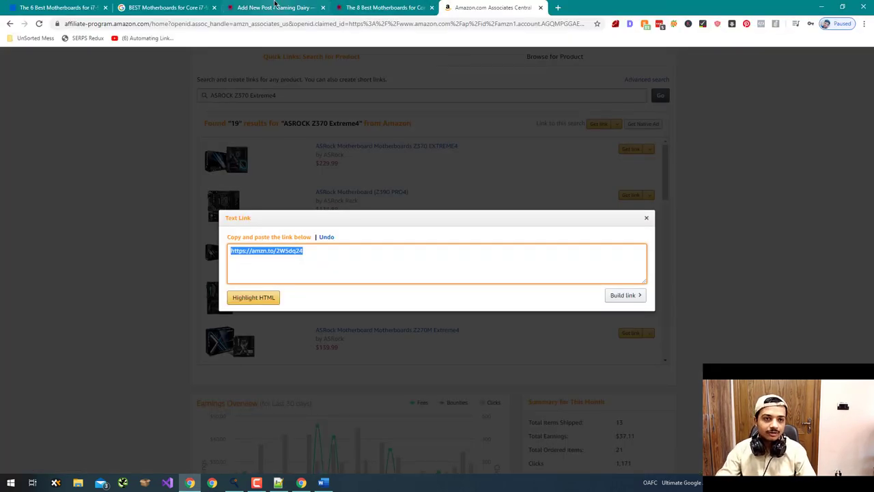
left_click(275, 7)
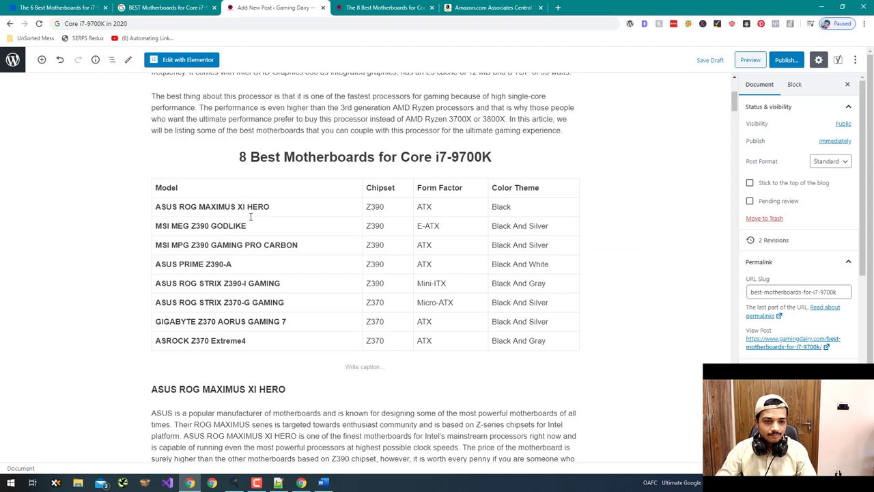
- Import Products.txt as product names and Product Links.txt as affiliate links into the generator
key("alt+Tab")
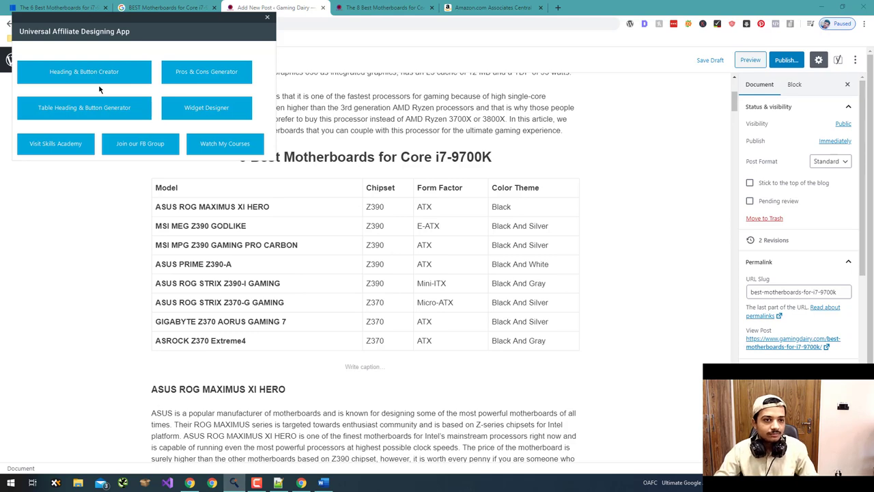
left_click(91, 75)
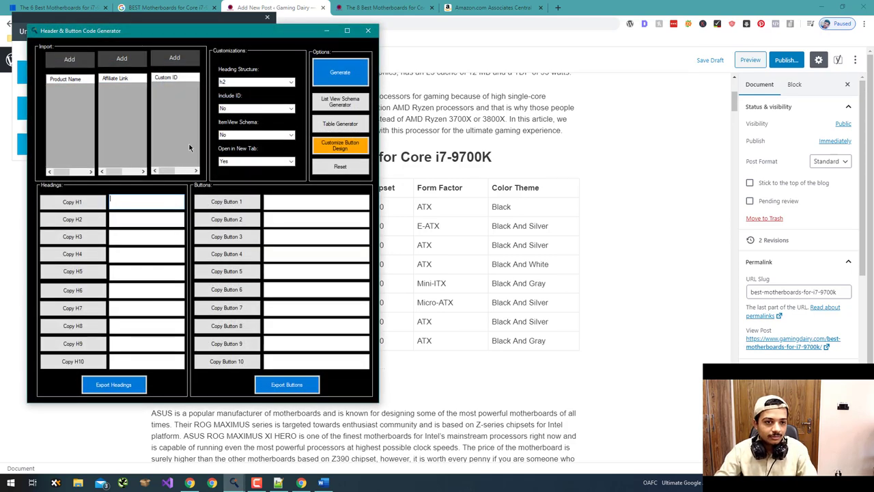
left_click(78, 67)
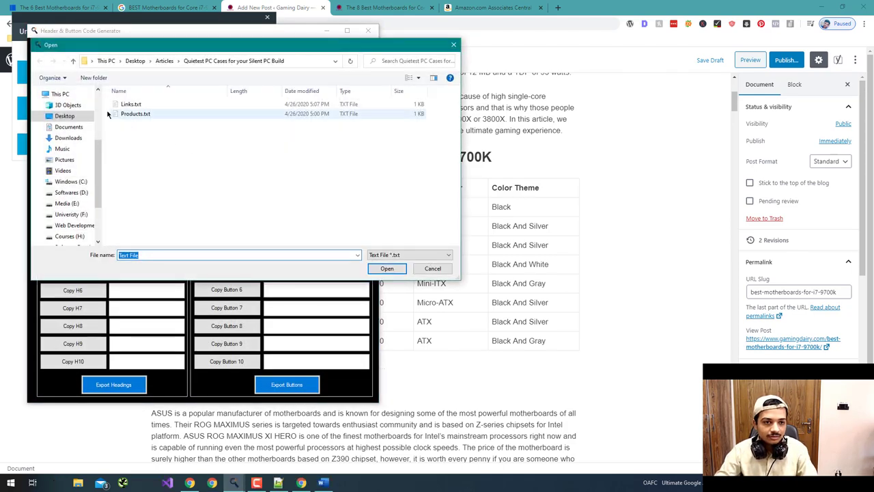
double_click(133, 116)
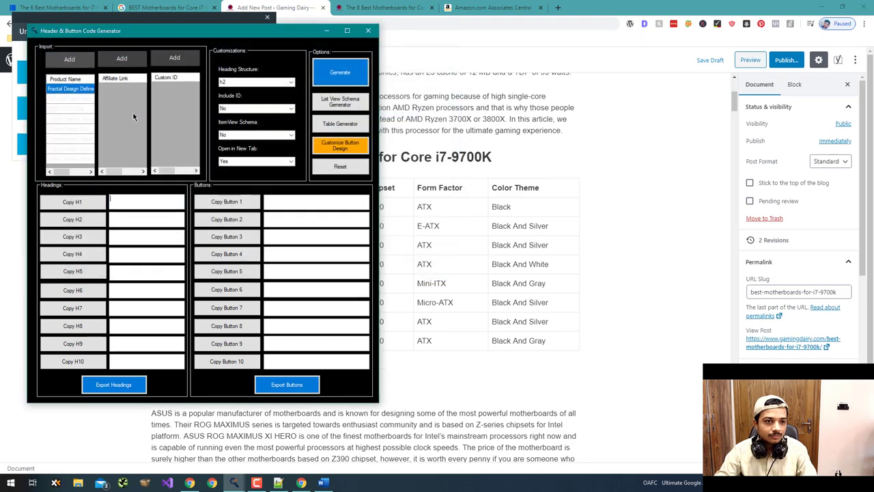
left_click(122, 59)
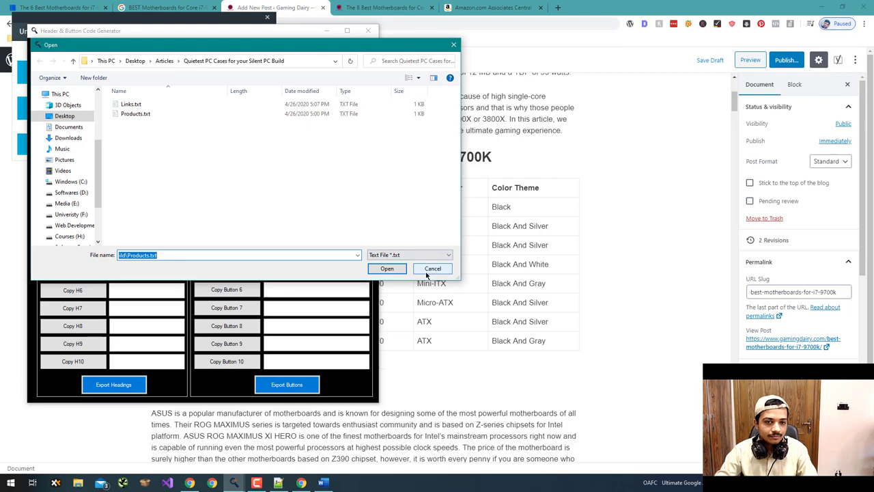
left_click(437, 489)
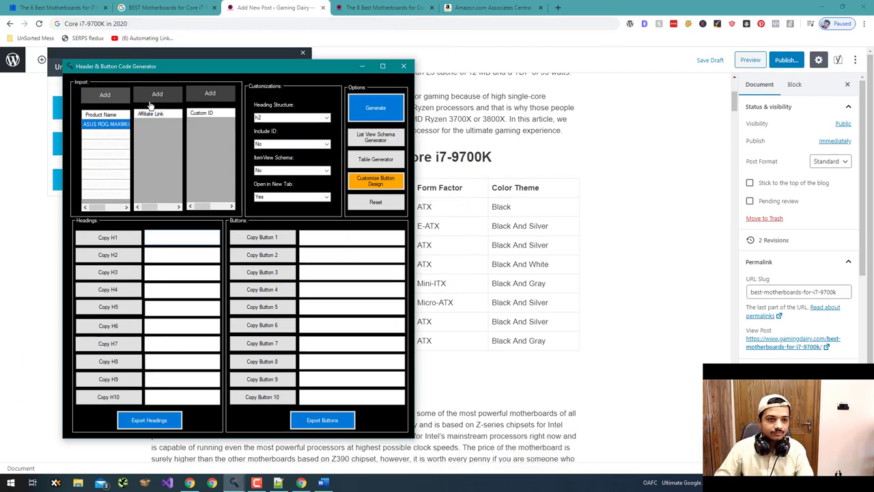
left_click(157, 96)
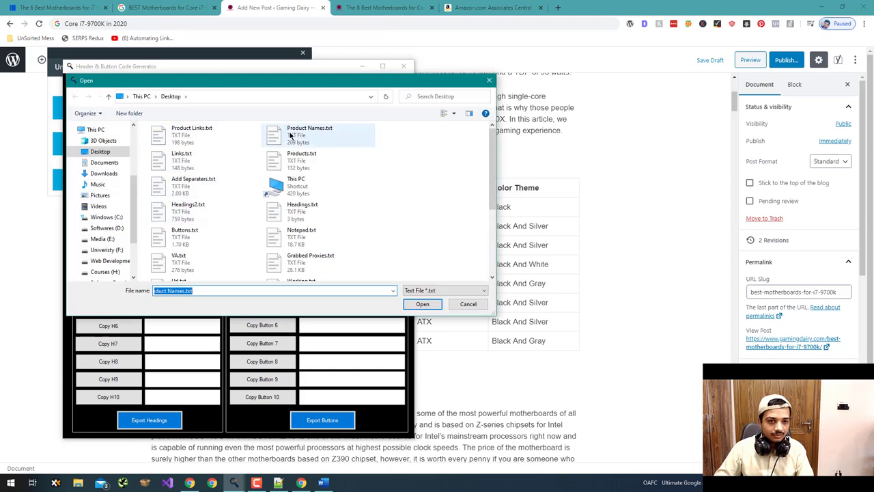
double_click(188, 133)
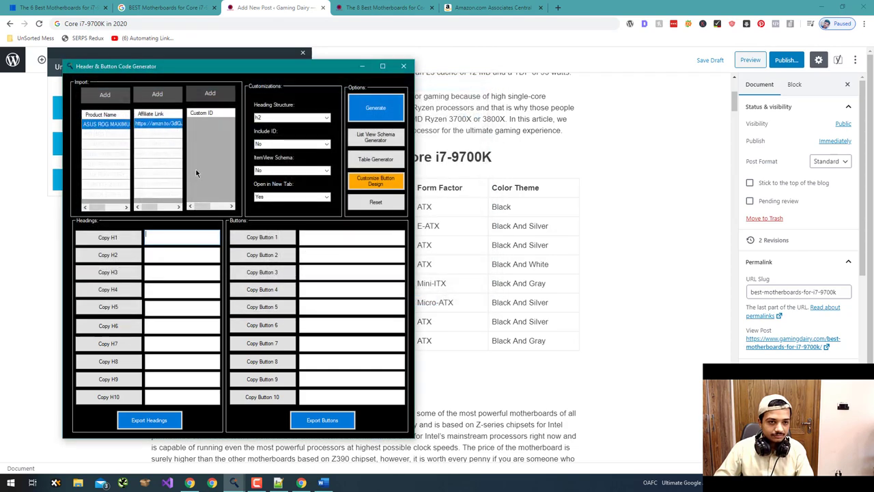
- Generate the code with h3 headings, SEO-Optimized IDs and ItemView Schema set to Yes
left_click(327, 118)
left_click(319, 138)
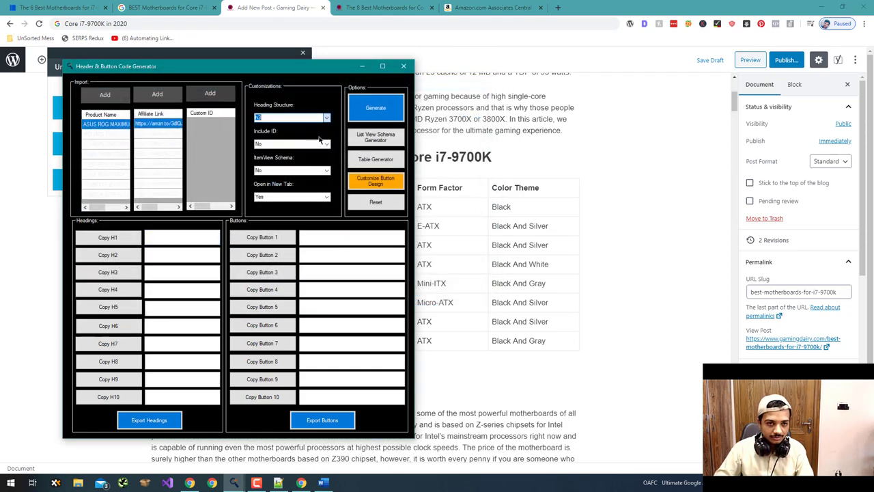
left_click(481, 170)
triple_click(315, 166)
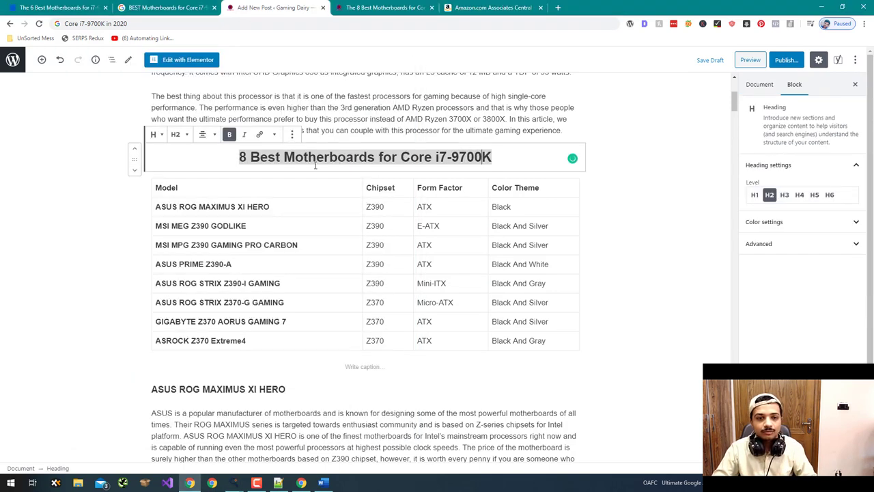
key("alt+Tab")
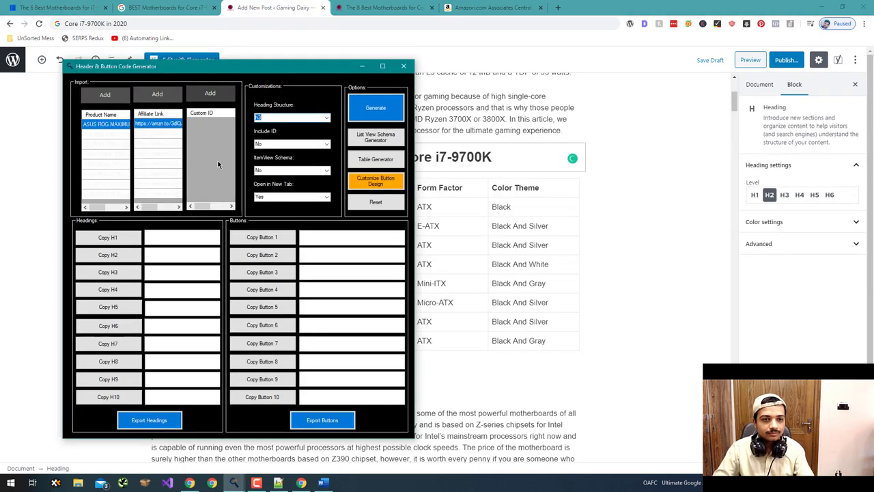
left_click(328, 145)
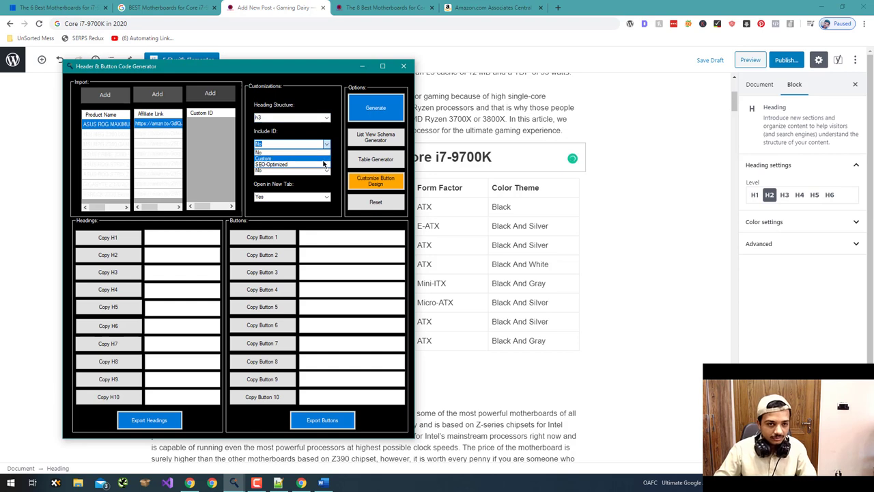
left_click(326, 171)
left_click(328, 173)
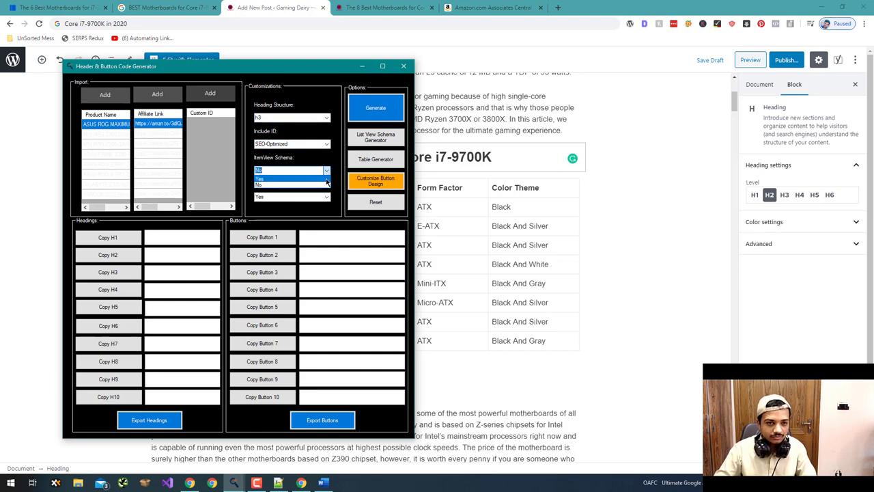
left_click(327, 179)
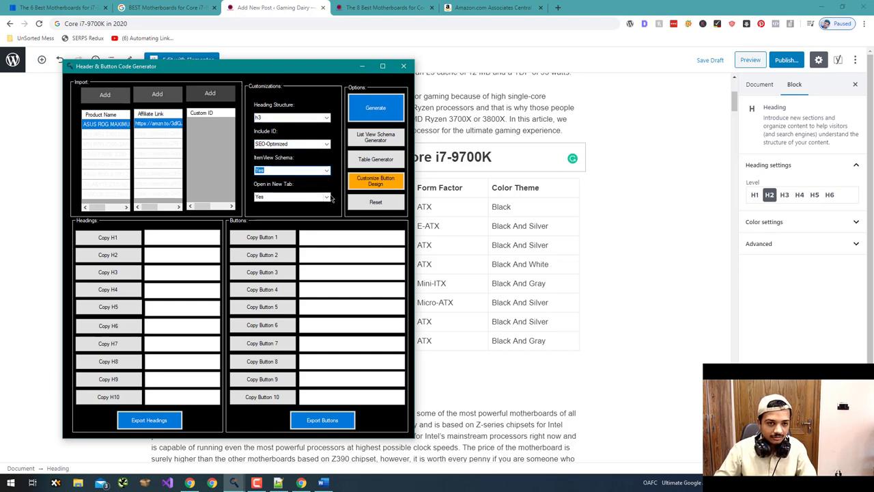
left_click(372, 114)
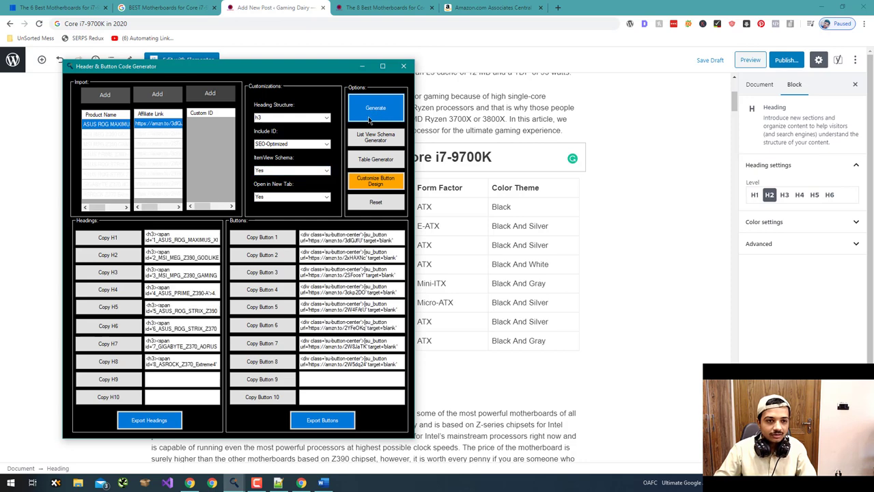
- Replace the ASUS ROG MAXIMUS XI HERO heading's HTML with its generated h3 code
left_click(110, 251)
left_click(16, 231)
scroll(256, 226, "down", 3)
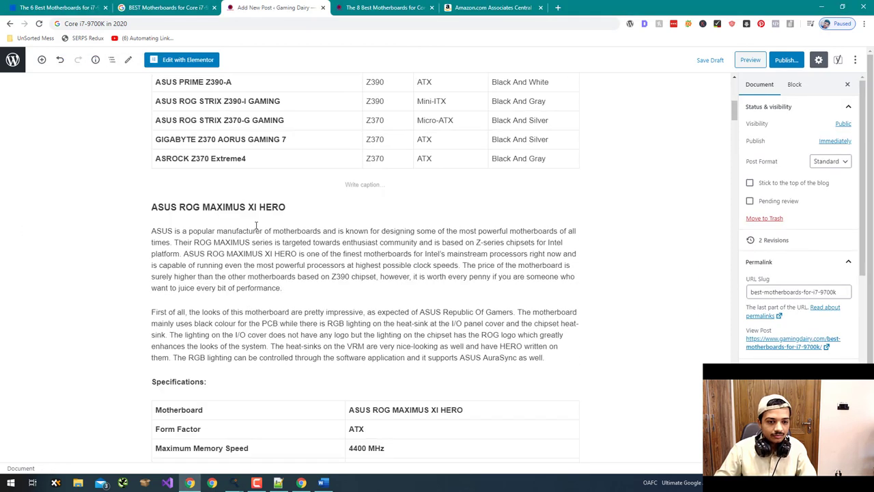
left_click(277, 211)
left_click(290, 186)
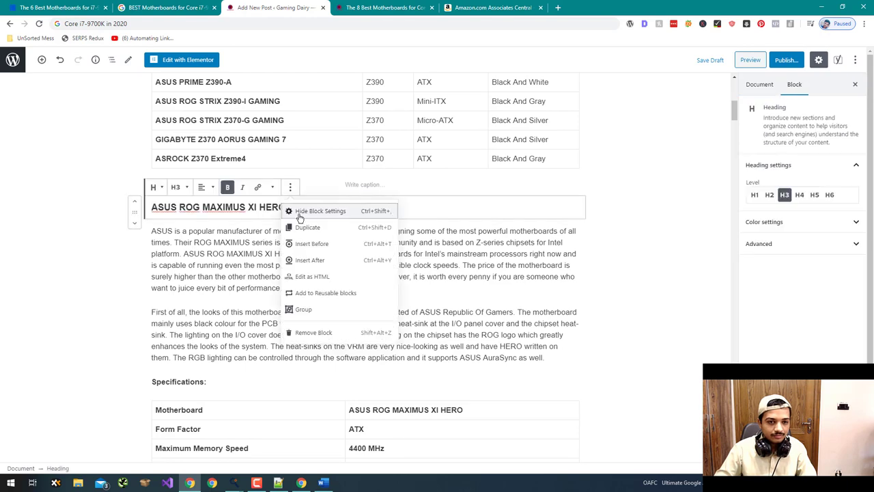
left_click(313, 277)
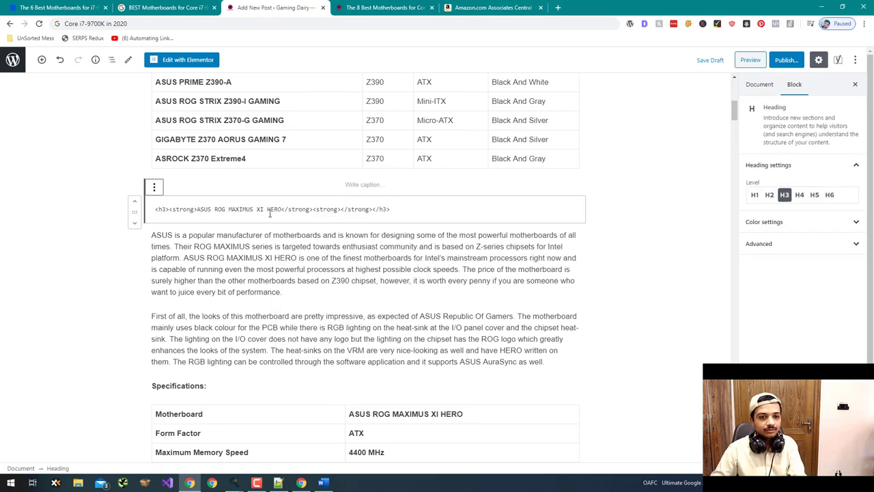
key("ctrl+a")
key("ctrl+v")
- Copy the second product's code and convert the MSI MEG Z390 GODLIKE paragraph to a heading
left_click(234, 483)
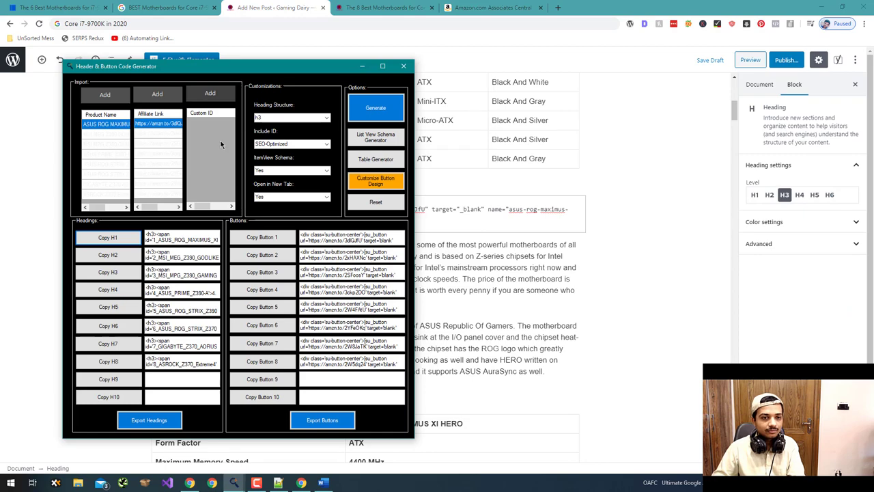
left_click(111, 254)
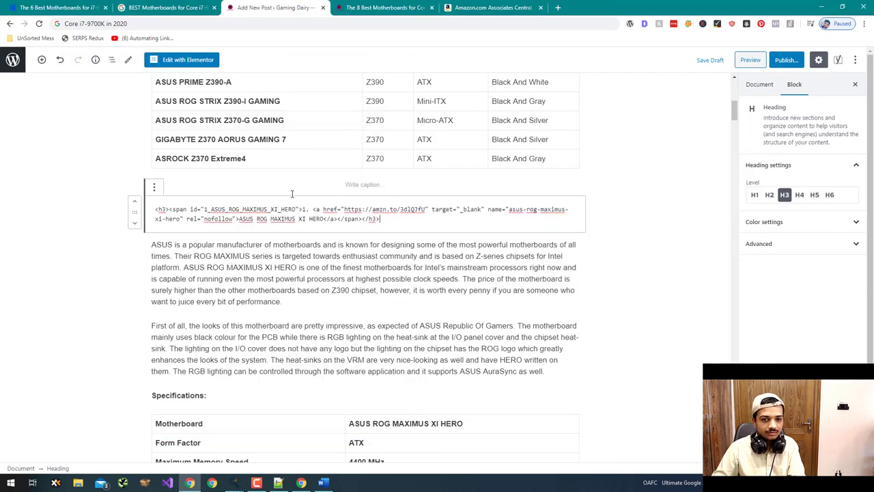
scroll(291, 194, "down", 12)
triple_click(223, 170)
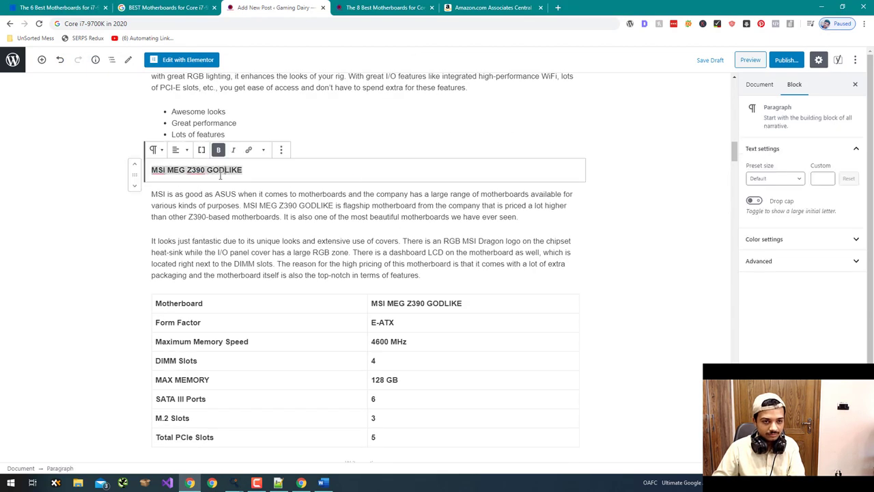
left_click(154, 149)
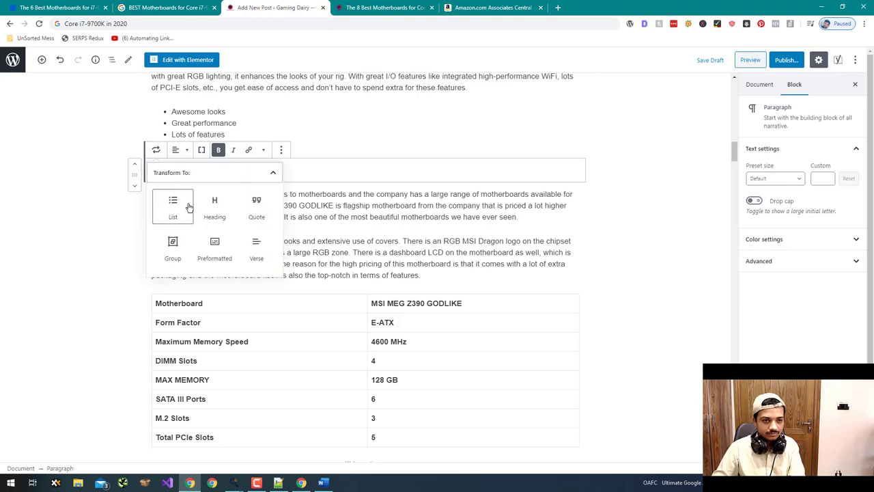
left_click(211, 201)
- Paste the generated h3 code into the MSI MEG Z390 GODLIKE heading's HTML
left_click(179, 149)
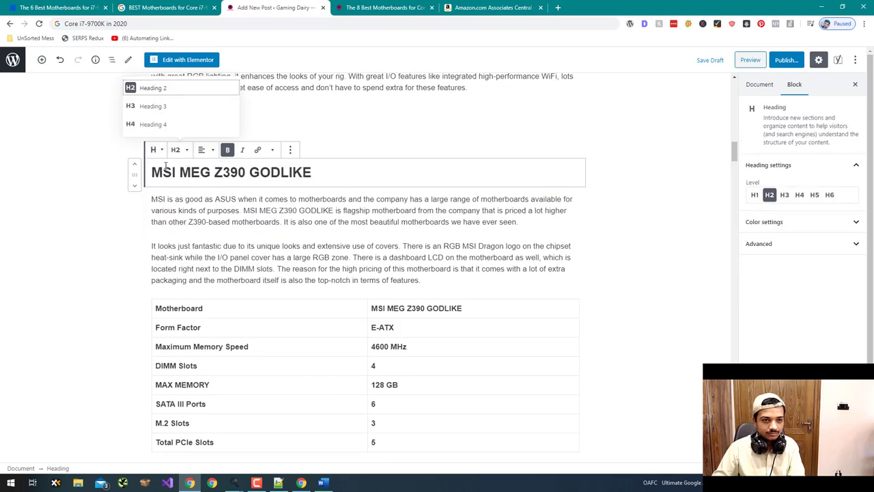
left_click(156, 149)
left_click(157, 149)
left_click(294, 152)
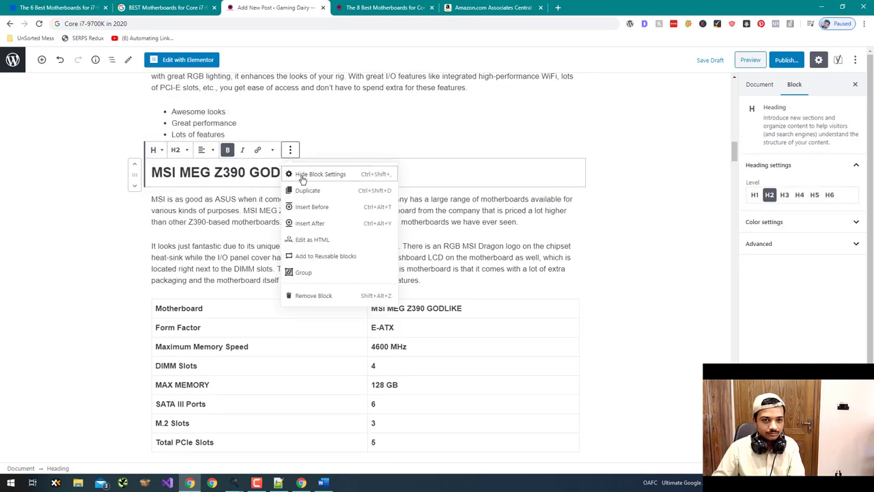
left_click(321, 237)
key("ctrl+a")
key("ctrl+v")
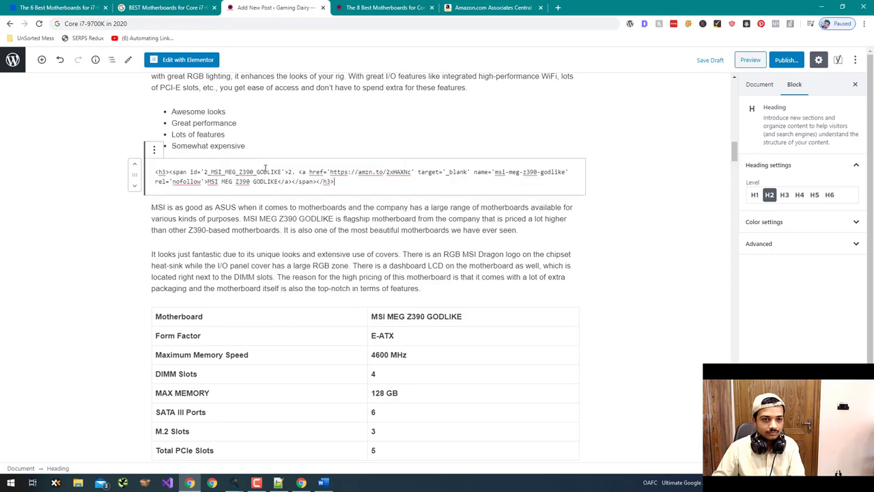
key("alt+Tab")
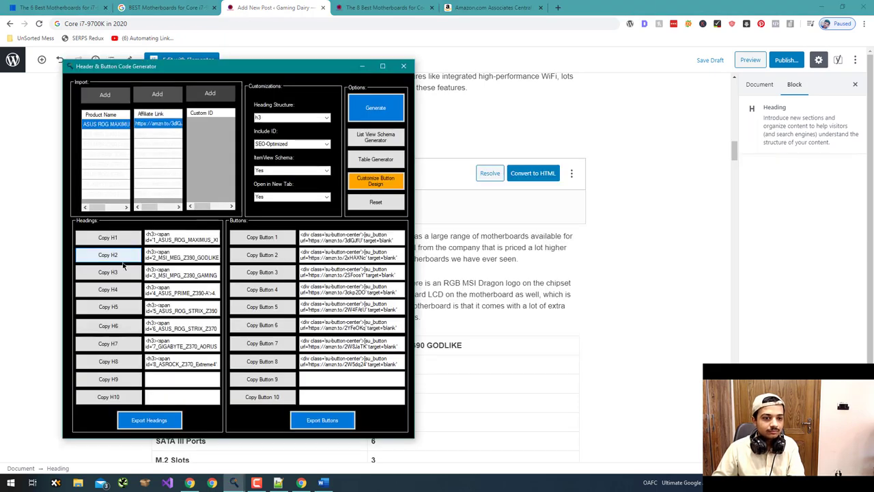
key("alt+Tab")
- Replace the MSI MPG Z390 GAMING PRO CARBON block's HTML with its generated h3 code
scroll(157, 213, "down", 3)
scroll(184, 214, "down", 7)
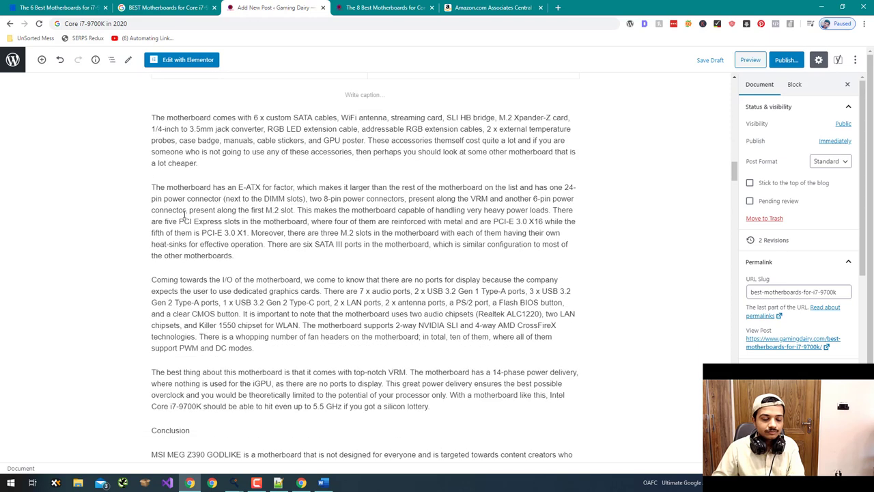
left_click(239, 231)
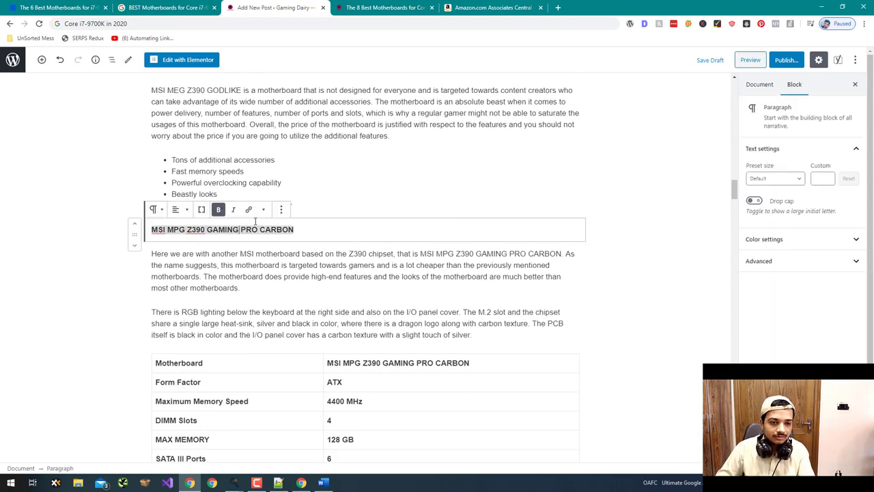
left_click(282, 212)
left_click(293, 300)
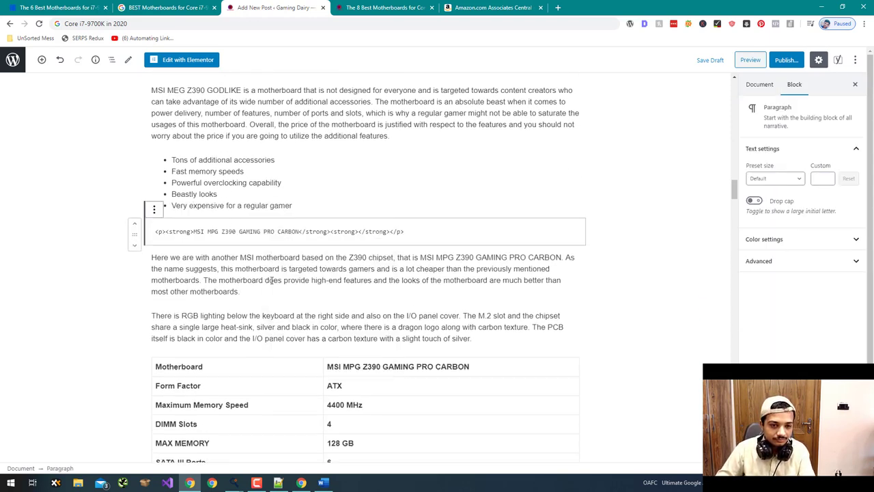
key("ctrl+a")
key("ctrl+v")
- Convert ASUS PRIME Z390-A to a heading and paste the fourth product's generated code
scroll(106, 234, "down", 10)
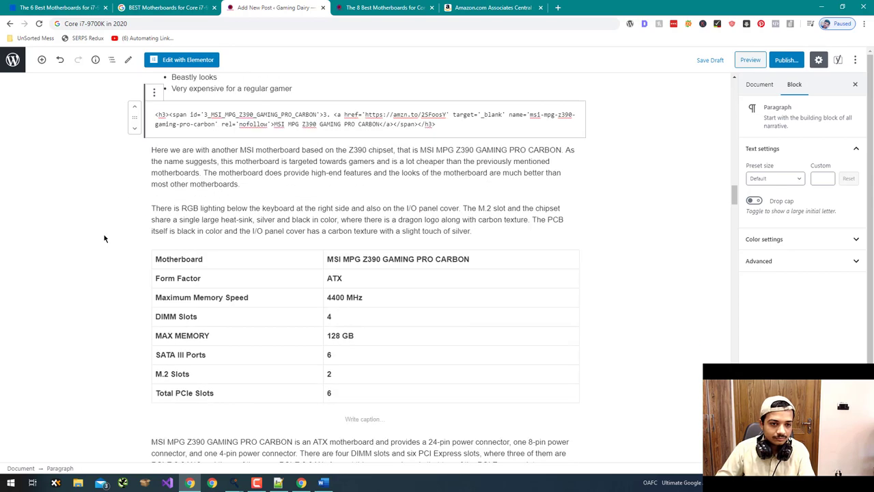
scroll(111, 234, "down", 5)
scroll(121, 231, "up", 3)
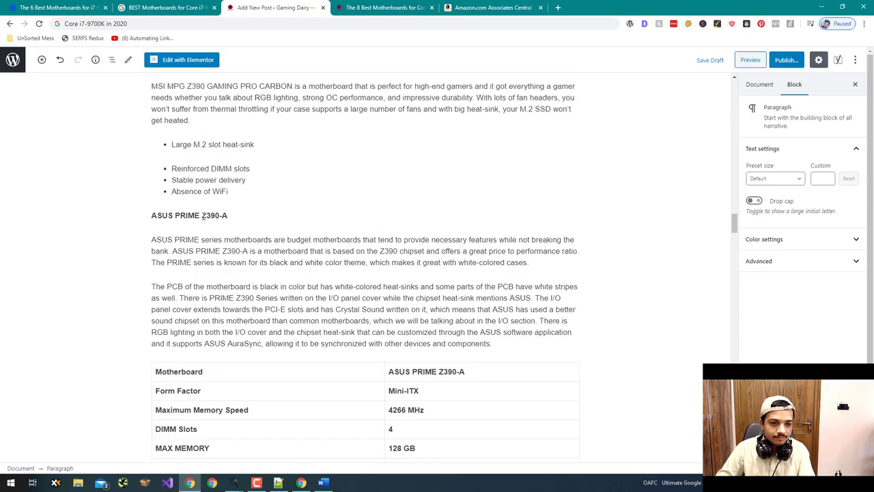
left_click(203, 216)
left_click(156, 196)
left_click(211, 252)
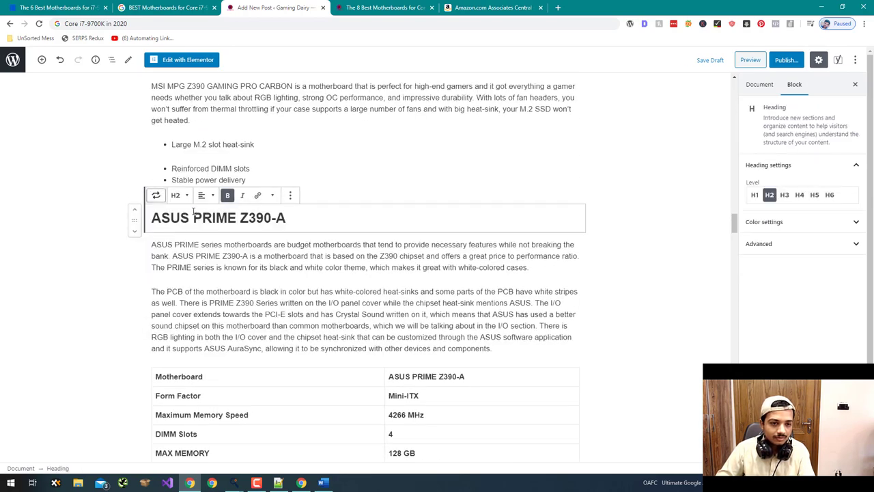
left_click(293, 198)
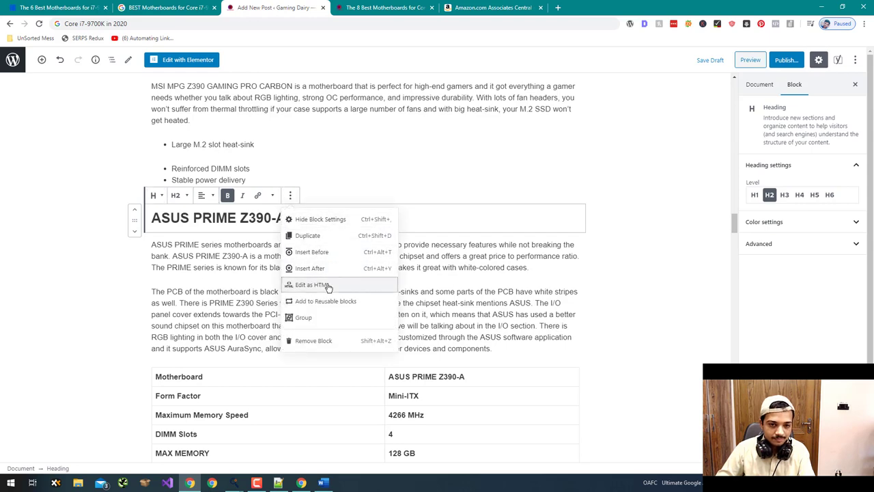
key("alt+Tab")
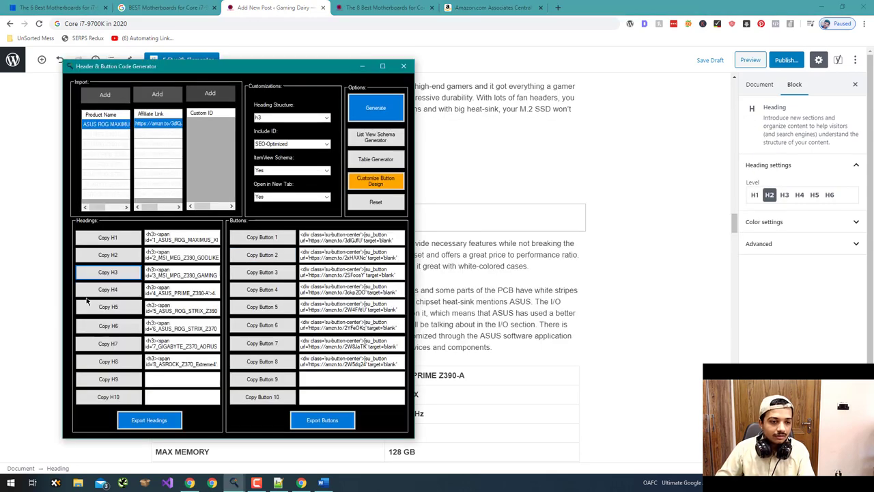
left_click(106, 292)
key("alt+Tab")
key("ctrl+a")
key("ctrl+v")
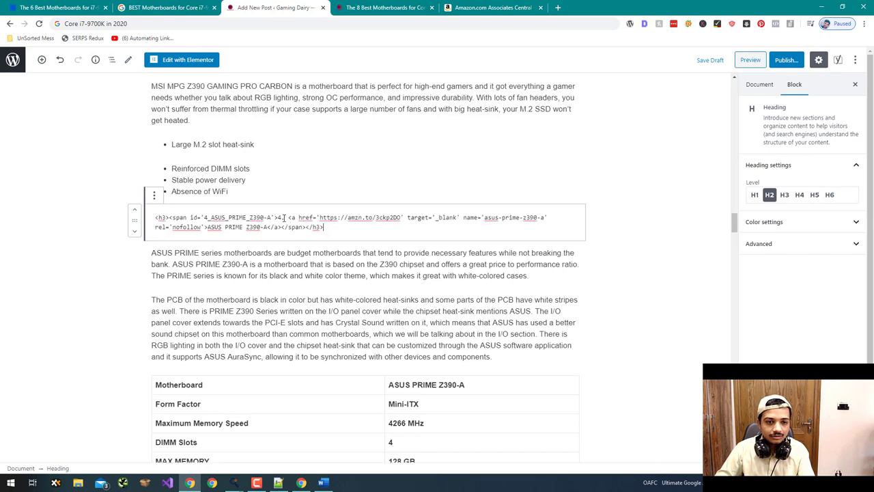
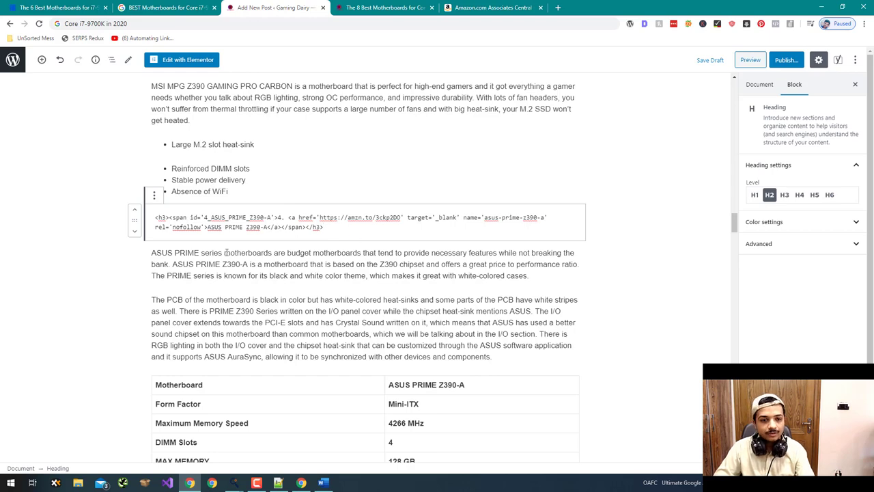
- Convert the invalid ASUS PRIME Z390-A block to custom HTML
key("alt+Tab")
left_click(107, 307)
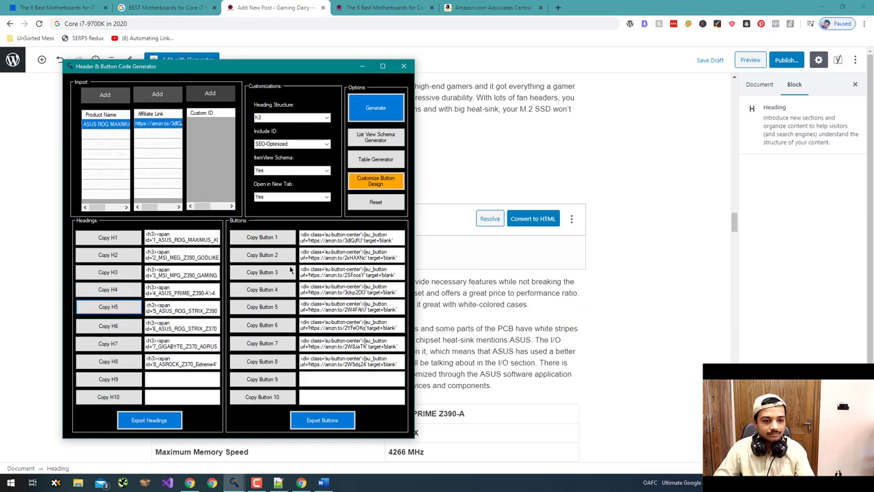
key("alt+Tab")
scroll(370, 261, "down", 6)
scroll(370, 261, "up", 3)
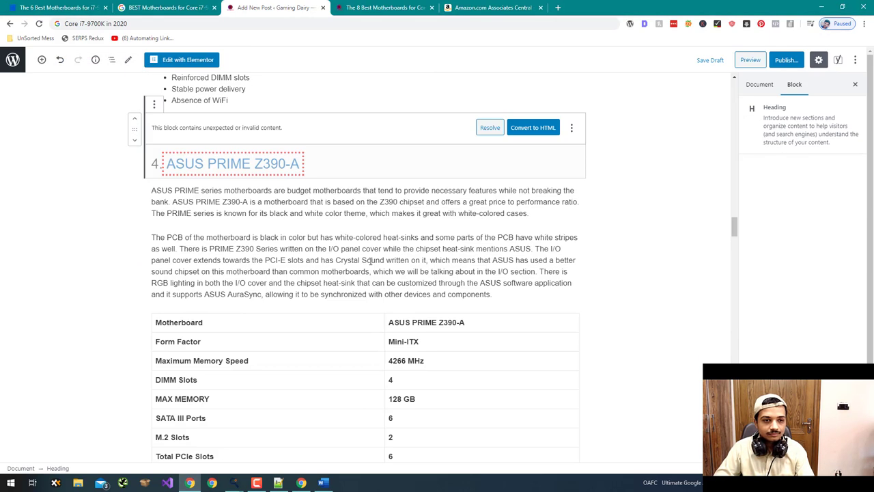
left_click(517, 130)
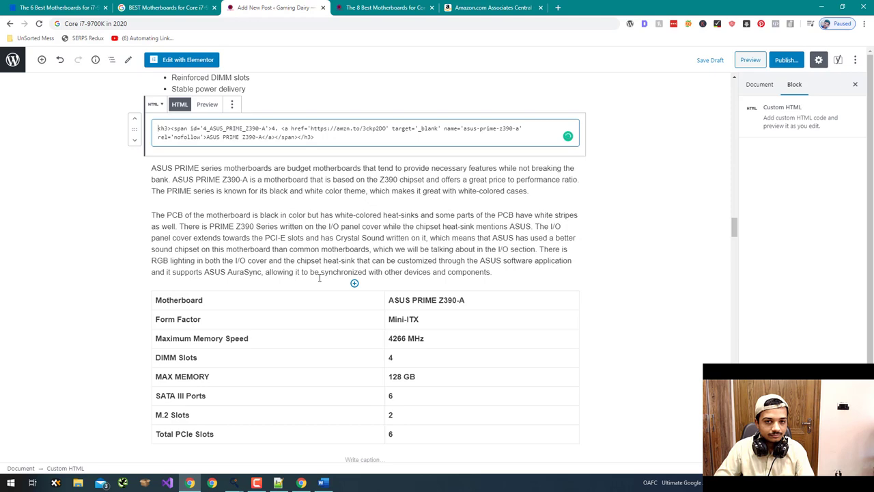
scroll(319, 277, "down", 10)
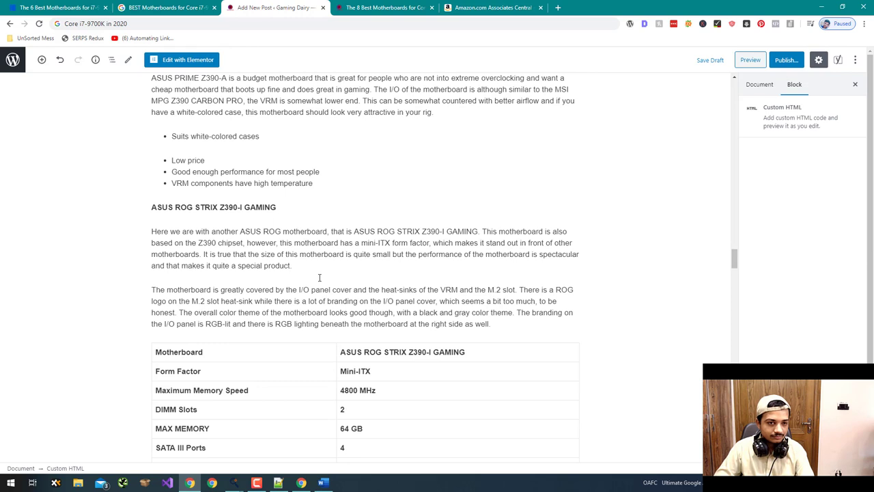
- Replace the ASUS ROG STRIX Z390-I GAMING heading's HTML with the generated fifth-product h3 code
left_click(273, 207)
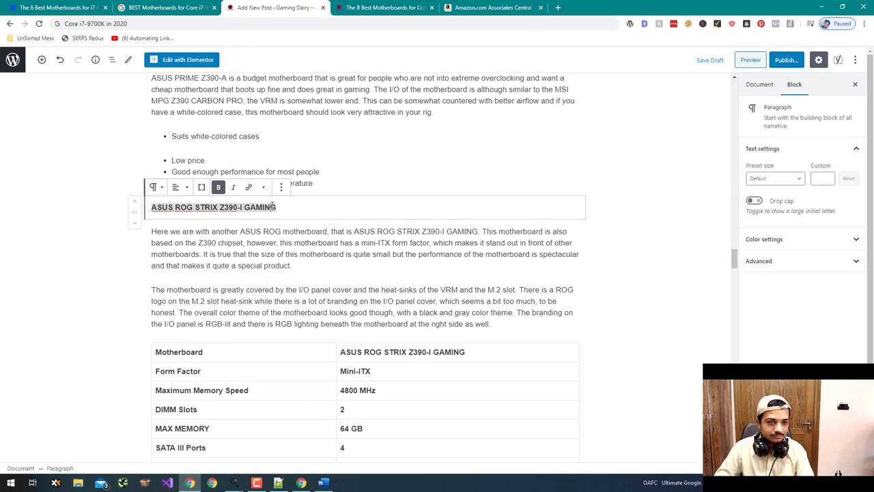
left_click(281, 187)
left_click(313, 277)
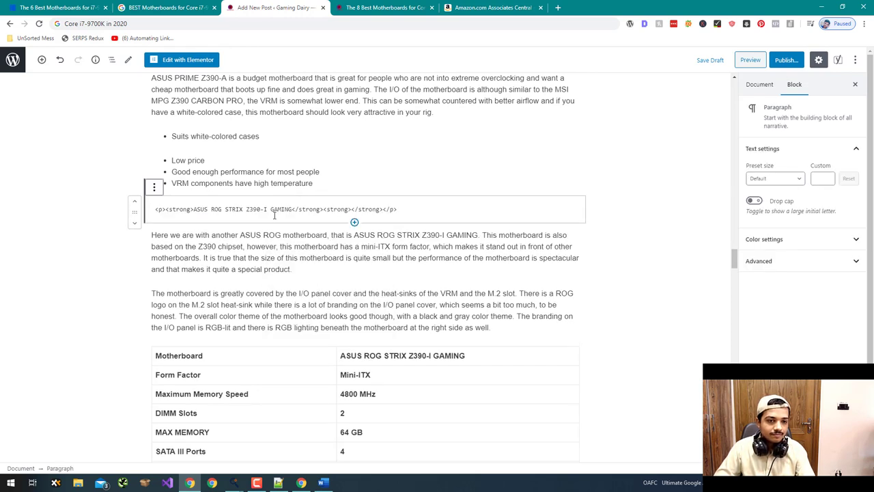
key("alt+Tab")
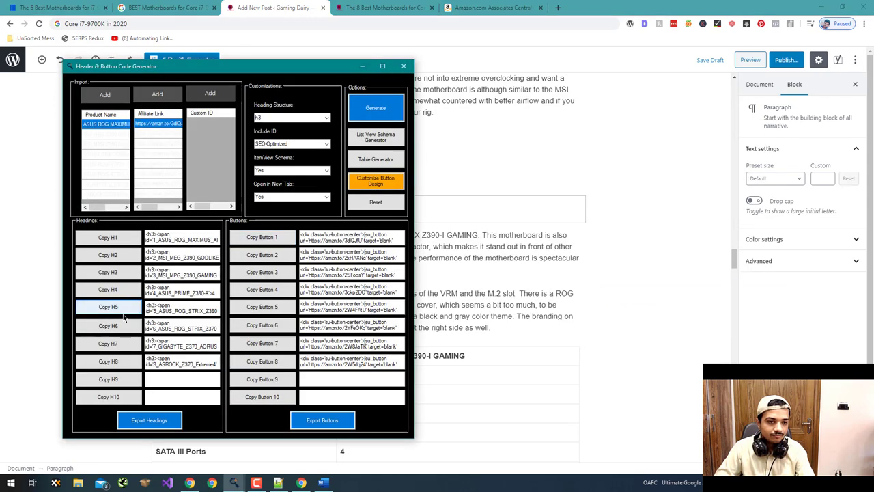
left_click(108, 307)
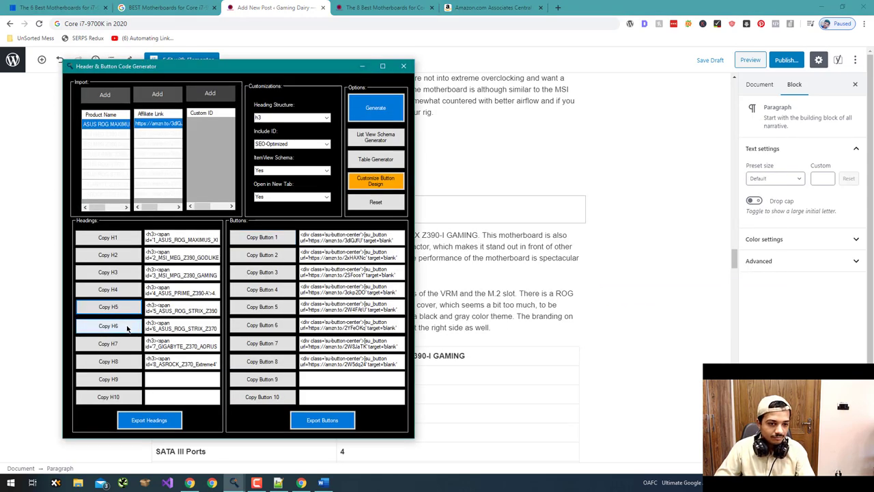
key("alt+Tab")
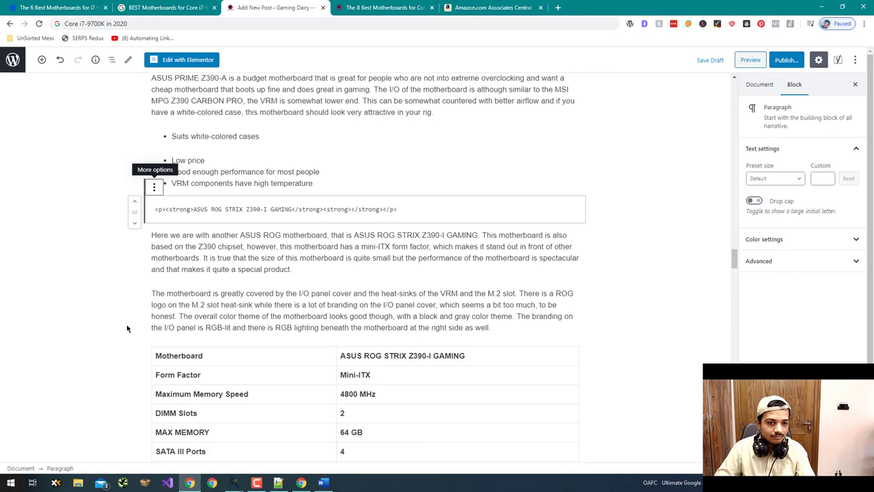
key("alt+Tab")
left_click(127, 306)
key("alt+Tab")
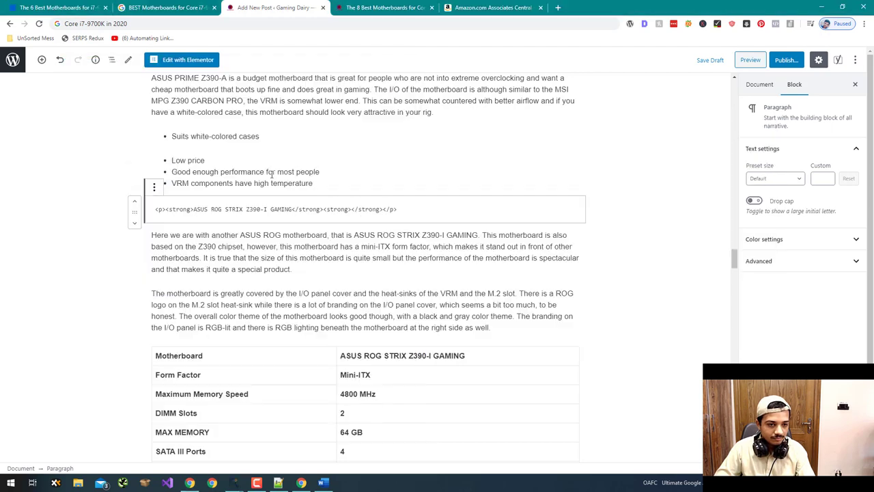
triple_click(286, 209)
type("<h3><span id='5_ASUS_ROG_STRIX_Z390-I_GAMING'>5. <a href='https://amzn.to/2W4FAtU' target='_blank' name='asus-rog-strix-z390-i-gaming' rel='nofollow'>ASUS ROG STRIX Z390-I GAMING</a></span></h3>")
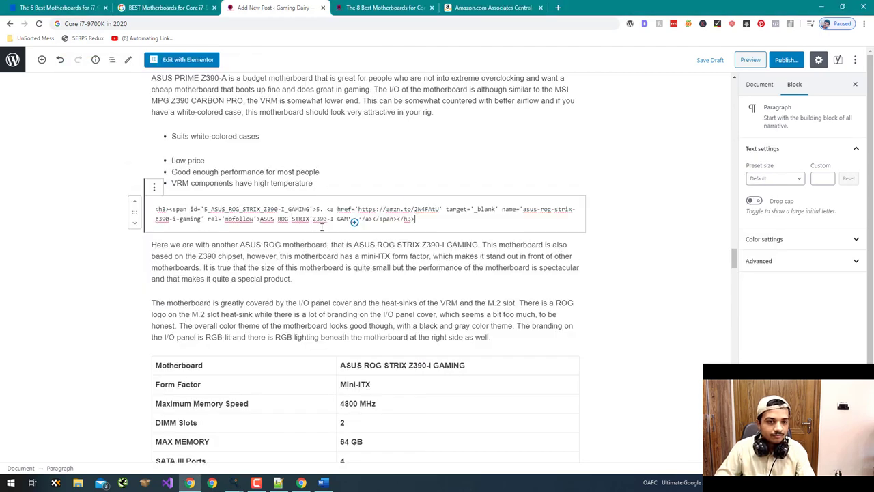
scroll(332, 243, "down", 15)
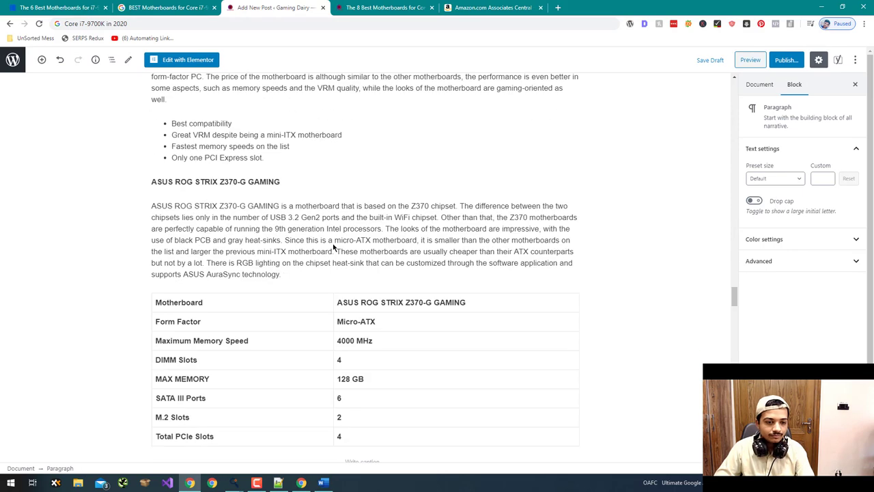
- Replace the ASUS ROG STRIX Z370-G GAMING heading's HTML with the sixth product's generated code
key("alt+Tab")
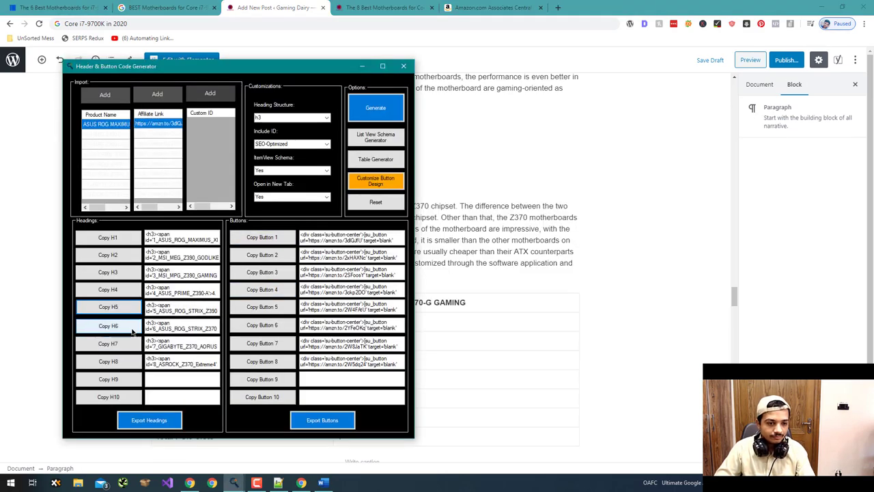
left_click(108, 325)
key("alt+Tab")
triple_click(273, 181)
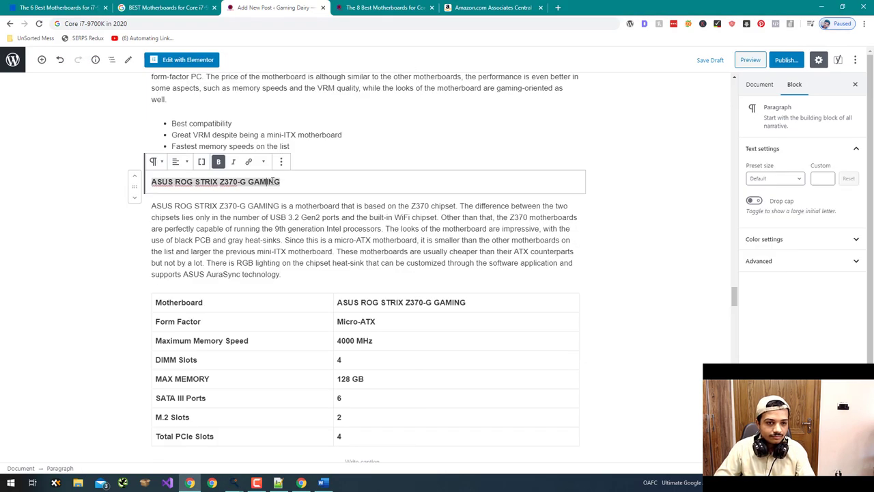
left_click(281, 161)
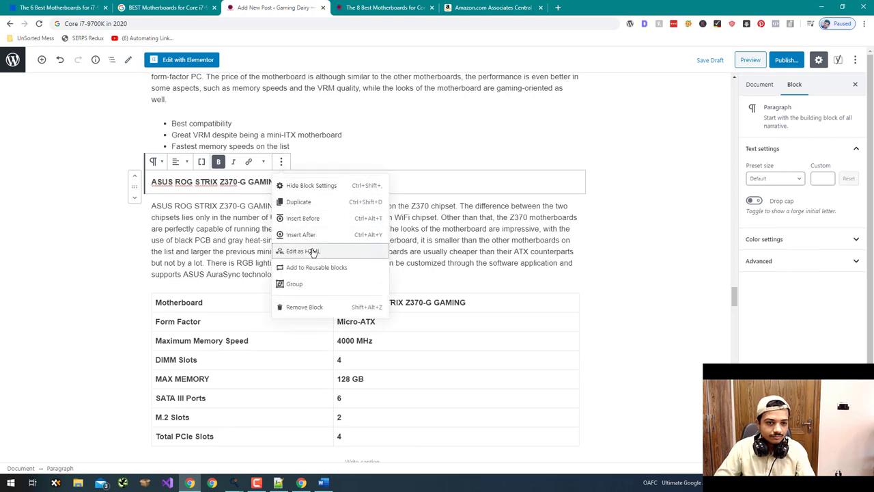
left_click(312, 250)
key("ctrl+a")
key("ctrl+v")
scroll(148, 261, "down", 10)
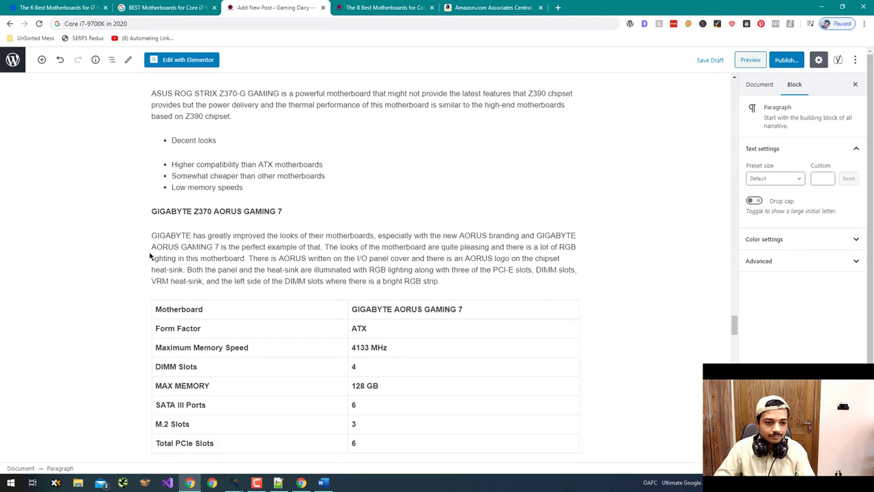
- Make the GIGABYTE Z370 AORUS GAMING 7 line a heading and paste the seventh product's code
key("alt+Tab")
left_click(131, 344)
key("alt+Tab")
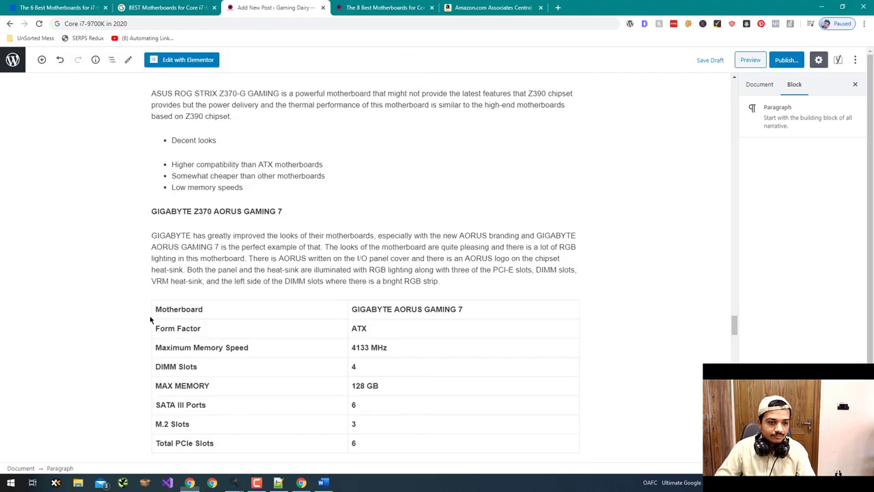
triple_click(186, 211)
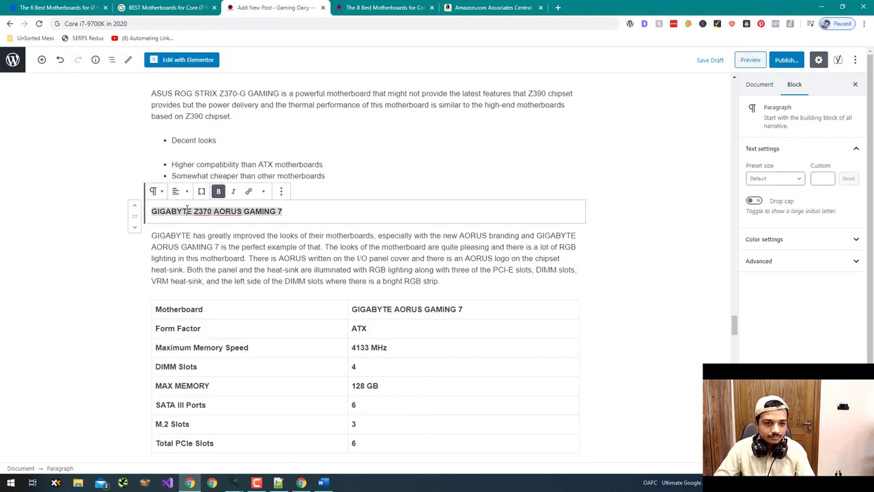
left_click(158, 193)
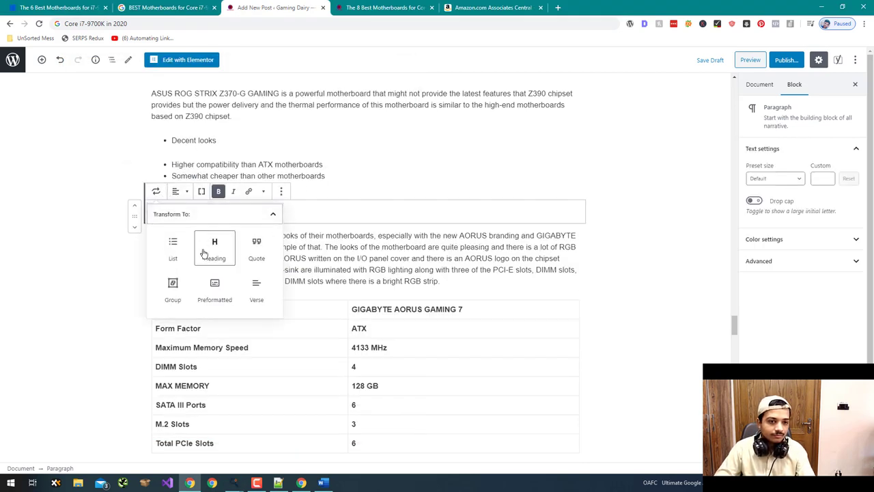
left_click(213, 249)
left_click(300, 176)
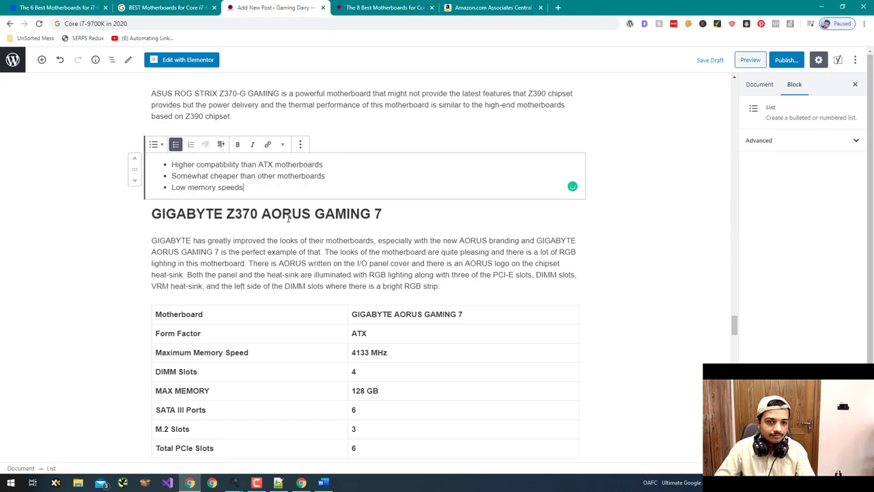
left_click(301, 214)
left_click(291, 192)
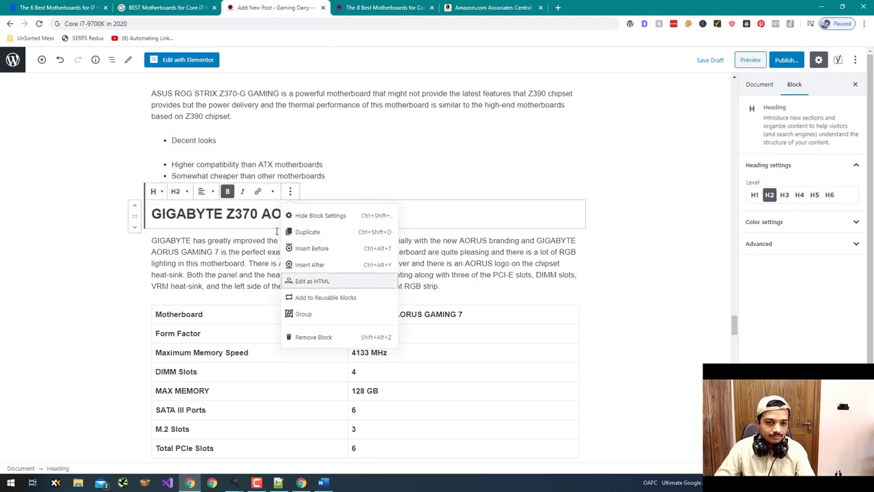
left_click(331, 281)
key("ctrl+a")
key("ctrl+v")
- Replace the ASROCK Z370 Extreme4 heading's HTML with the eighth product's generated code
key("alt+Tab")
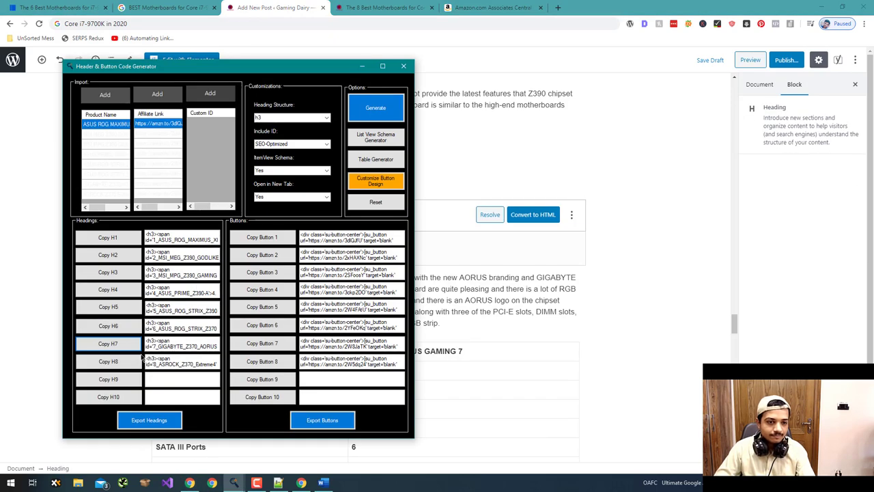
left_click(108, 360)
key("alt+Tab")
scroll(140, 287, "down", 2)
scroll(140, 287, "down", 10)
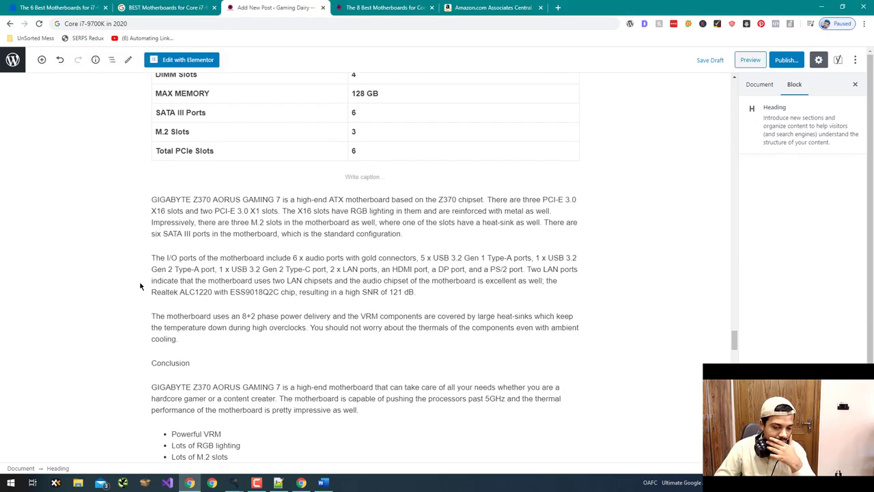
triple_click(205, 192)
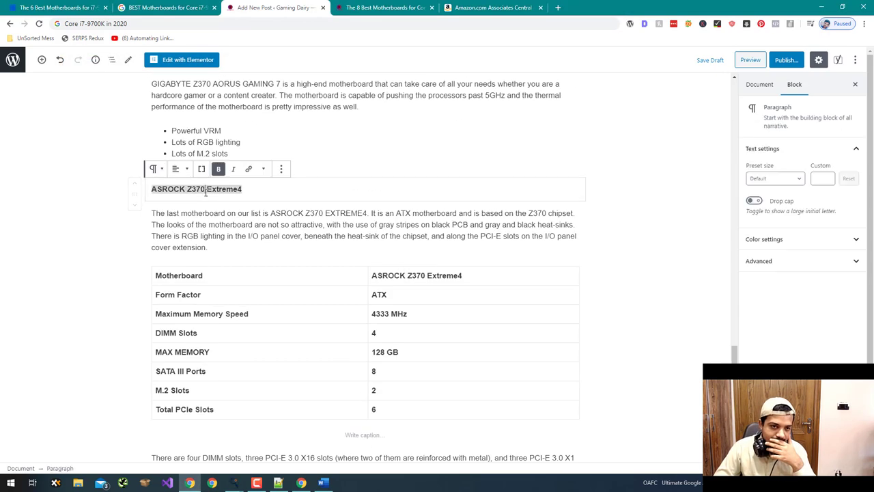
left_click(286, 171)
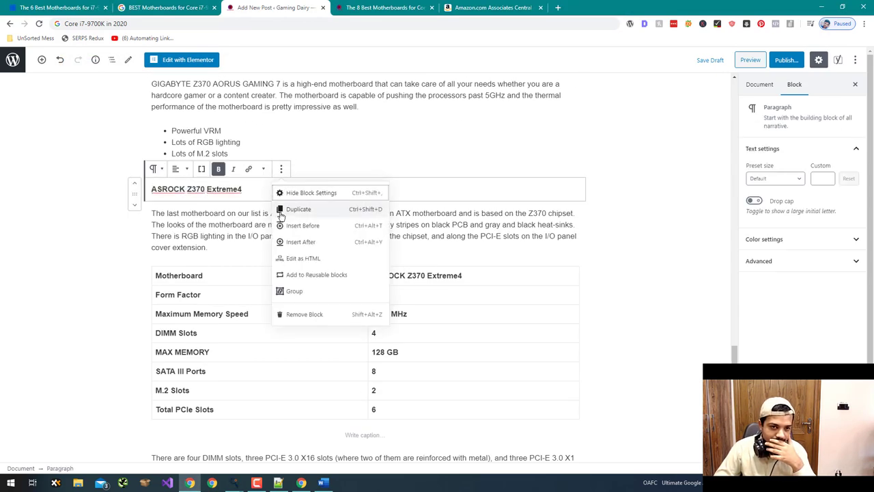
left_click(300, 258)
key("ctrl+a")
type("<h3><span id='8_ASROCK_Z370_Extreme4'>8. <a href='https://amzn.to/2W5dq24' target='_blank' name='asrock-z370-extreme4' rel='nofollow'>ASROCK Z370 Extreme4</a></span></h3>")
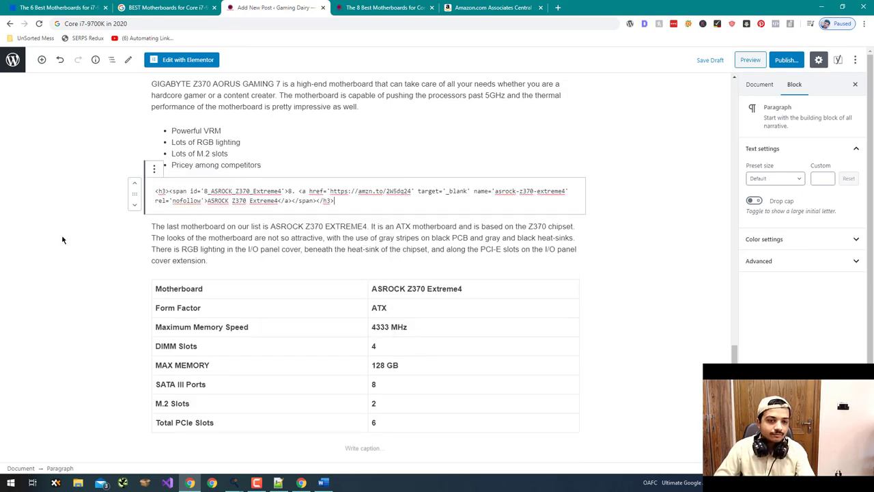
left_click(62, 239)
scroll(71, 250, "down", 15)
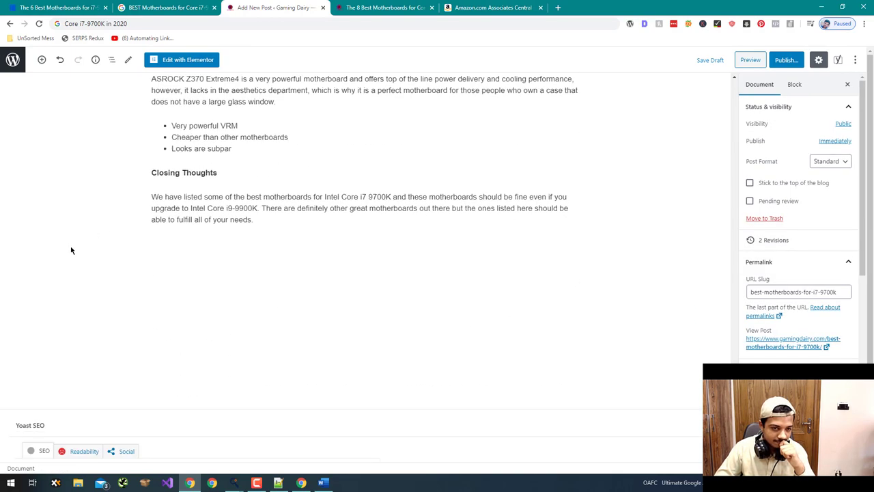
scroll(71, 249, "up", 10)
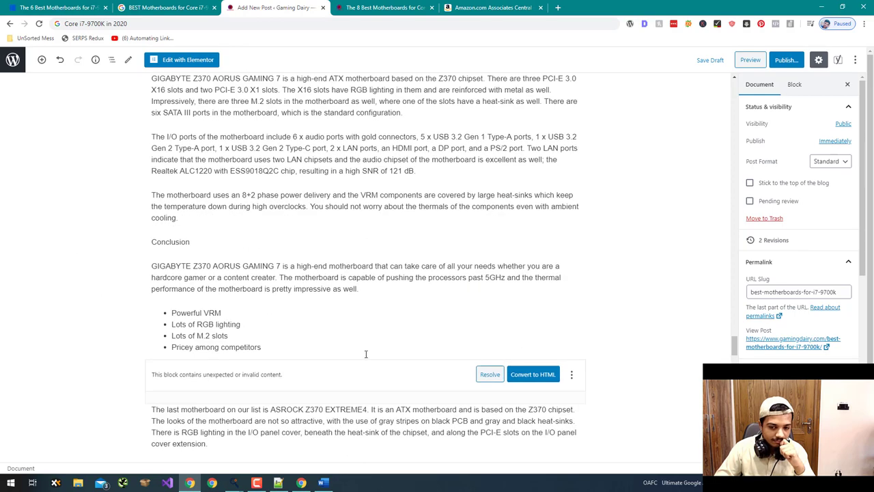
- Convert the invalid ASROCK, GIGABYTE, Z370-G and ROG STRIX Z390-I heading blocks to HTML
left_click(530, 380)
scroll(273, 341, "down", 10)
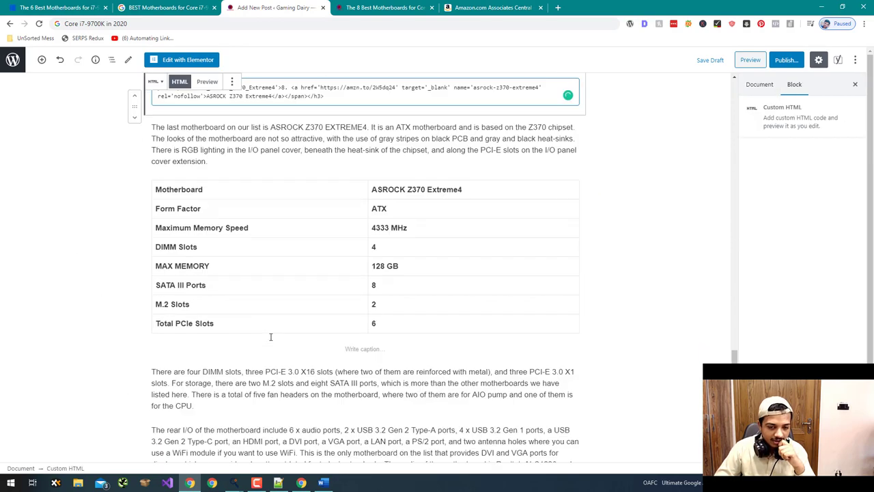
scroll(271, 337, "up", 10)
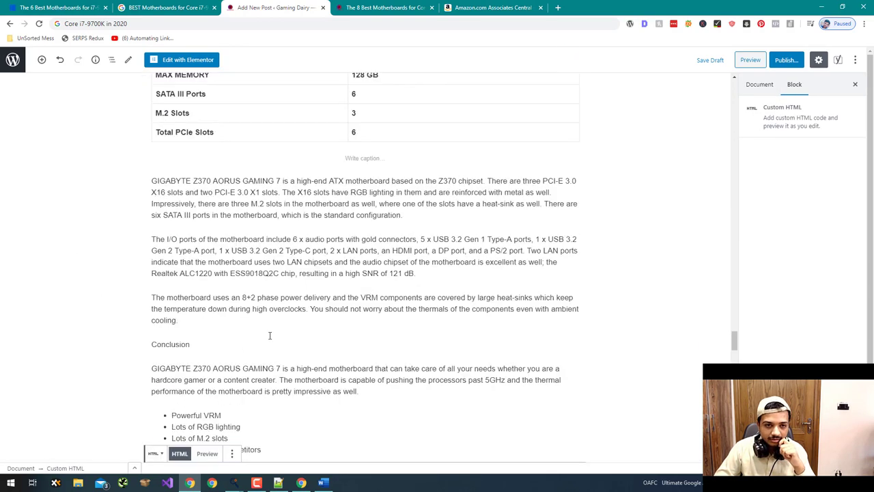
scroll(270, 337, "up", 2)
left_click(542, 444)
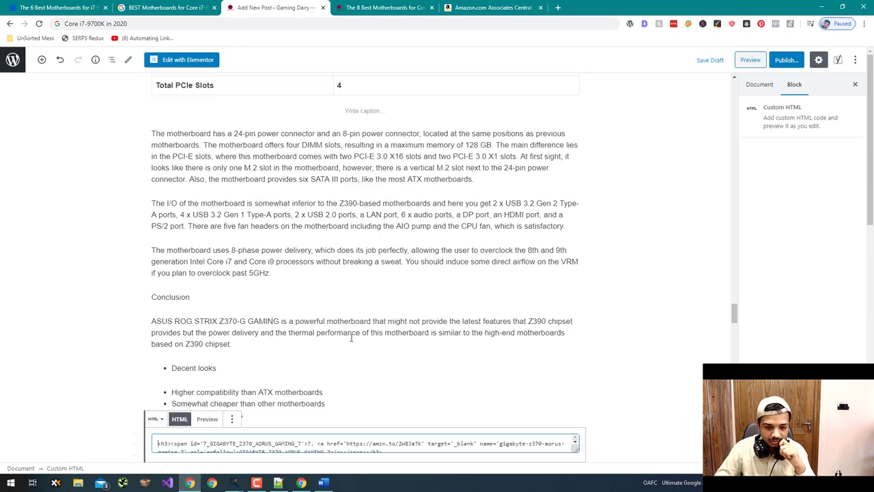
scroll(507, 367, "up", 9)
scroll(507, 368, "down", 3)
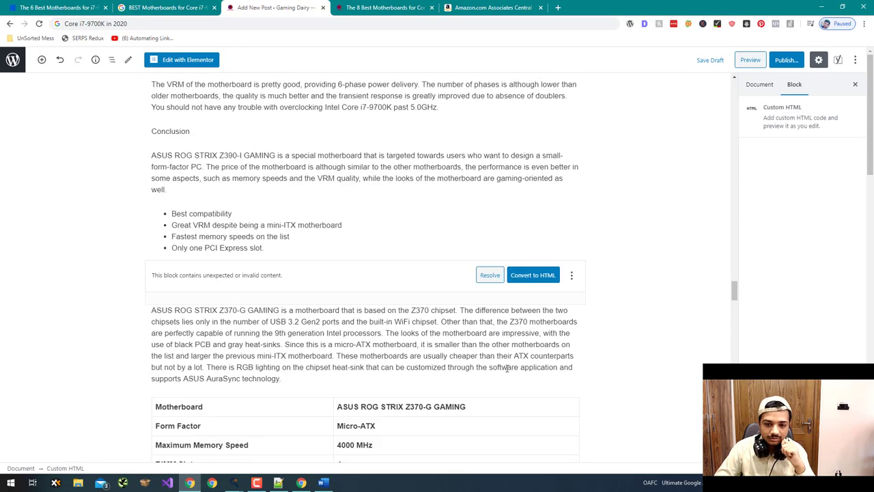
left_click(532, 275)
scroll(233, 334, "up", 15)
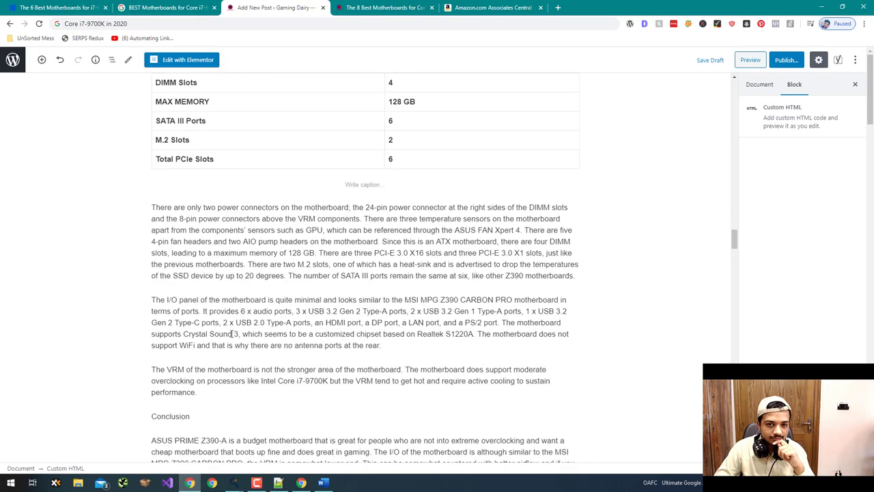
scroll(502, 418, "down", 2)
scroll(507, 409, "down", 4)
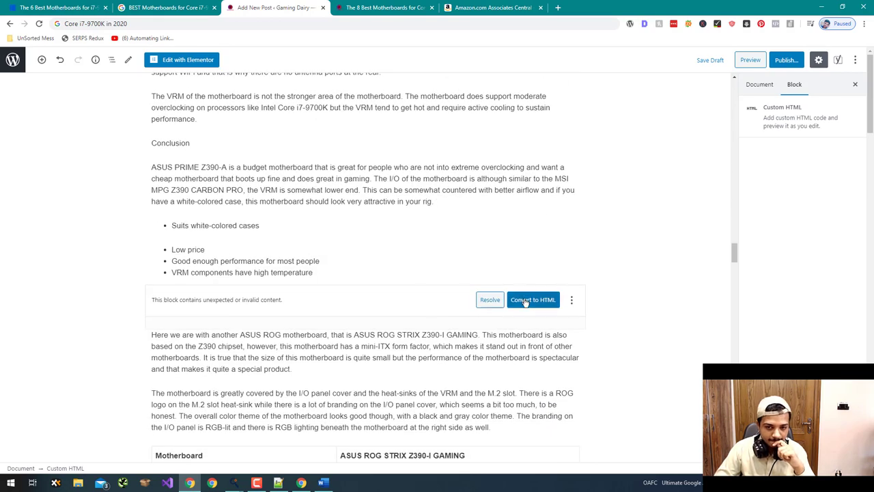
left_click(524, 303)
- Convert the invalid ASUS PRIME Z390-A, GAMING PRO CARBON and MSI MEG Z390 GODLIKE headings to HTML
scroll(369, 273, "up", 10)
left_click(284, 351)
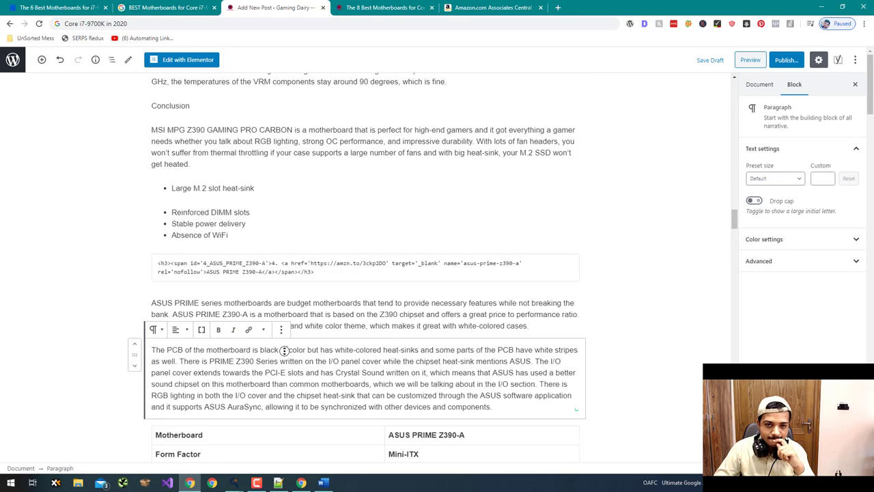
scroll(576, 308, "up", 4)
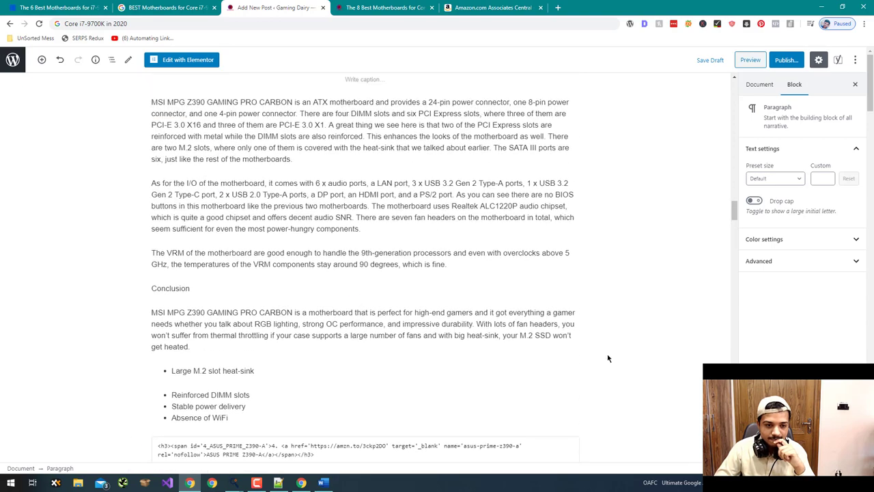
scroll(607, 357, "up", 12)
left_click(529, 322)
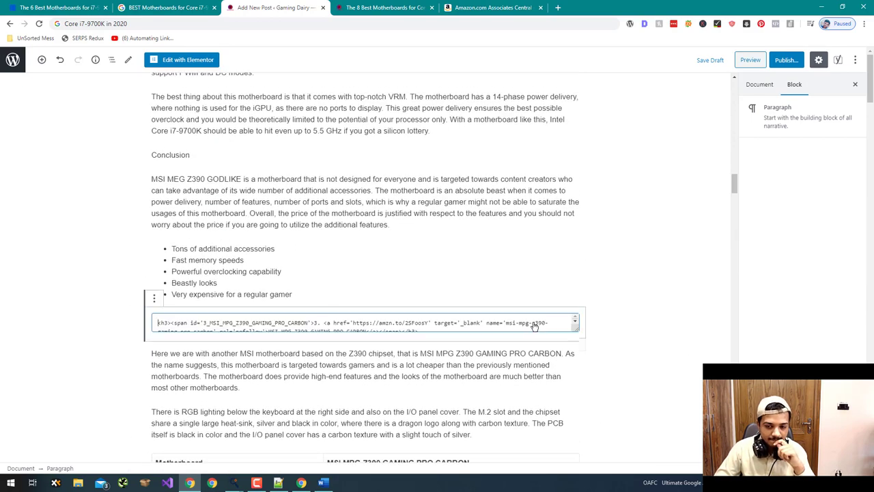
left_click(534, 325)
scroll(554, 349, "up", 15)
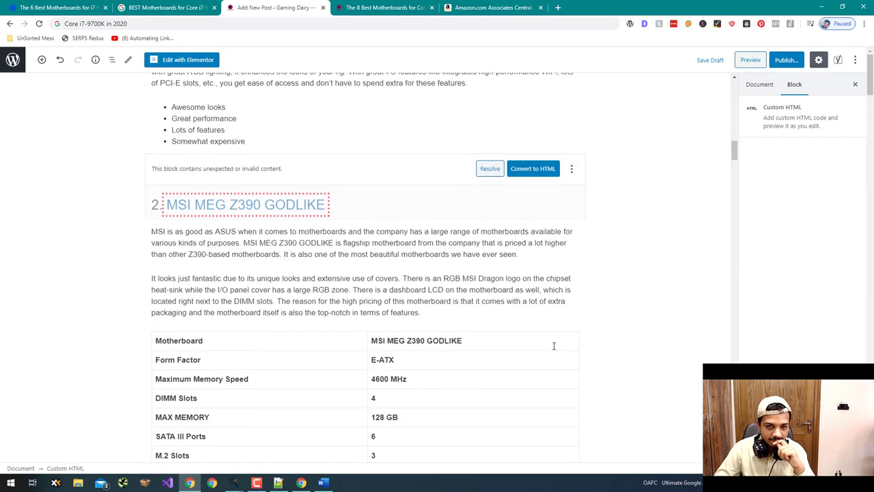
left_click(537, 402)
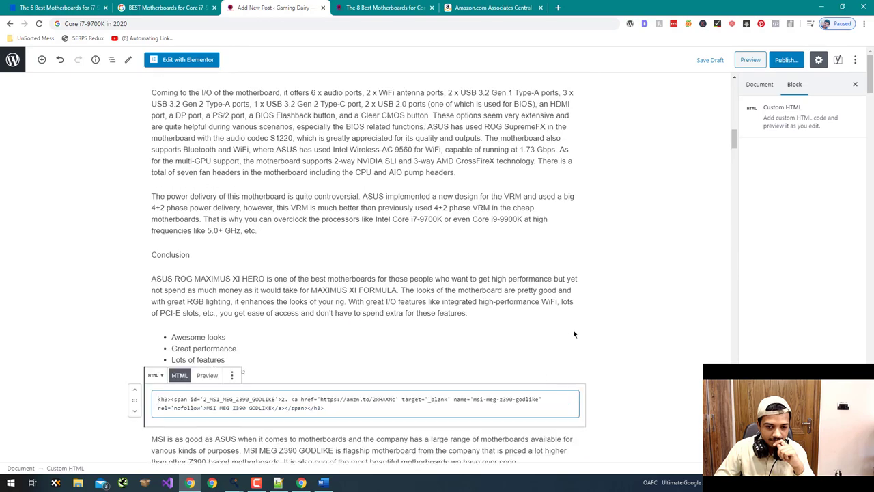
scroll(575, 334, "up", 12)
scroll(574, 335, "up", 3)
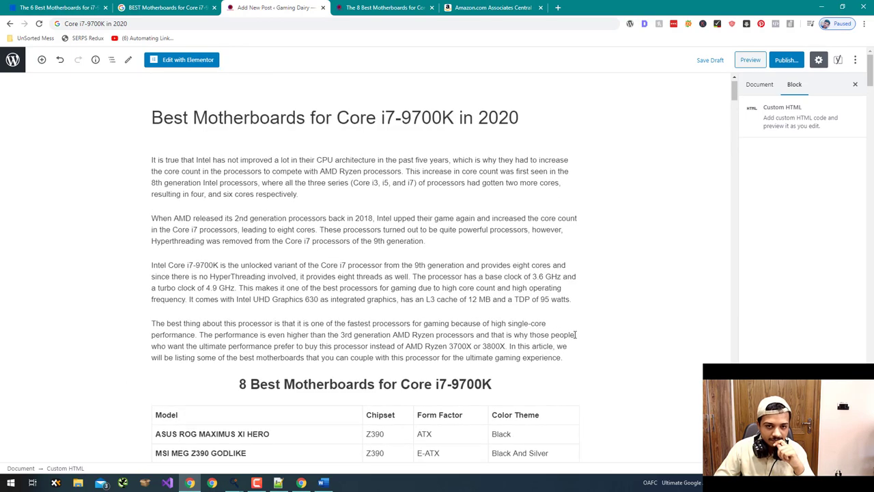
scroll(575, 334, "down", 6)
scroll(576, 336, "down", 4)
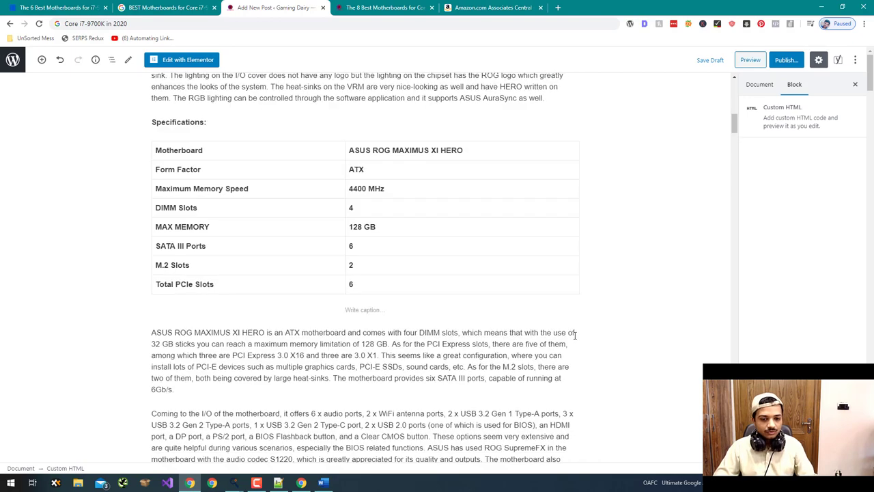
key("alt+Tab")
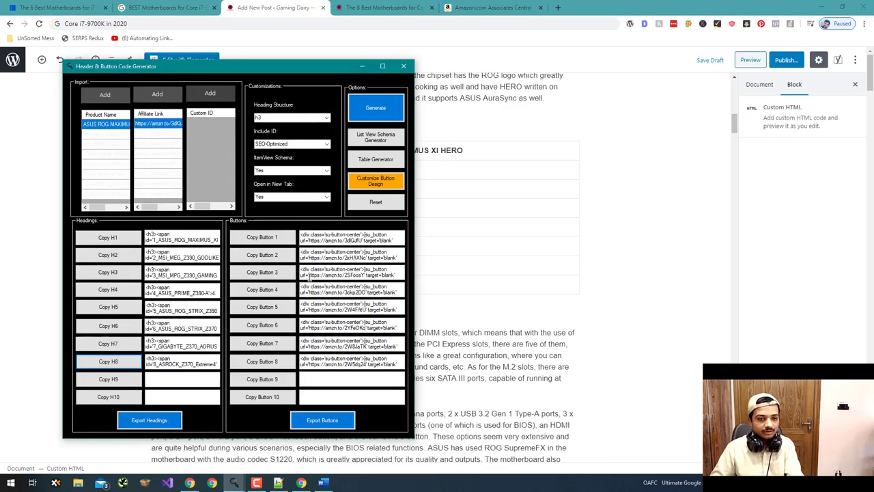
- Add a Custom HTML block with the Button 1 code after the ASUS ROG MAXIMUS XI HERO list
left_click(261, 237)
left_click(552, 312)
scroll(548, 307, "down", 15)
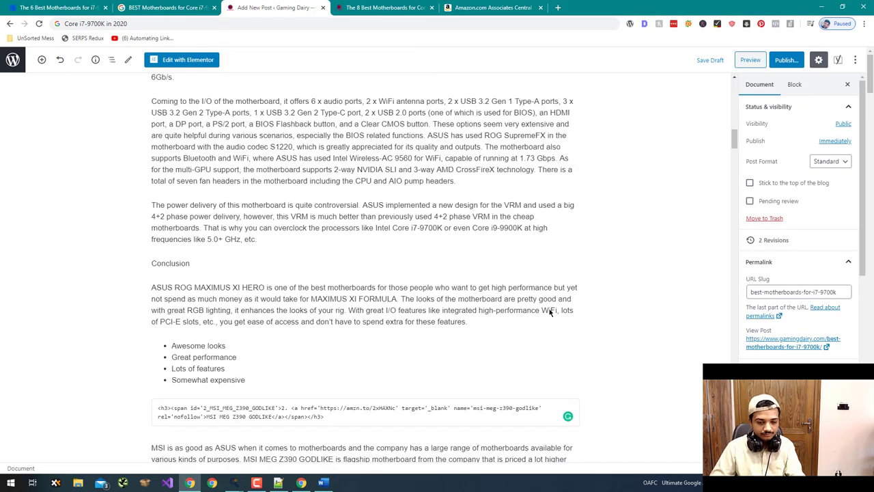
scroll(525, 301, "down", 6)
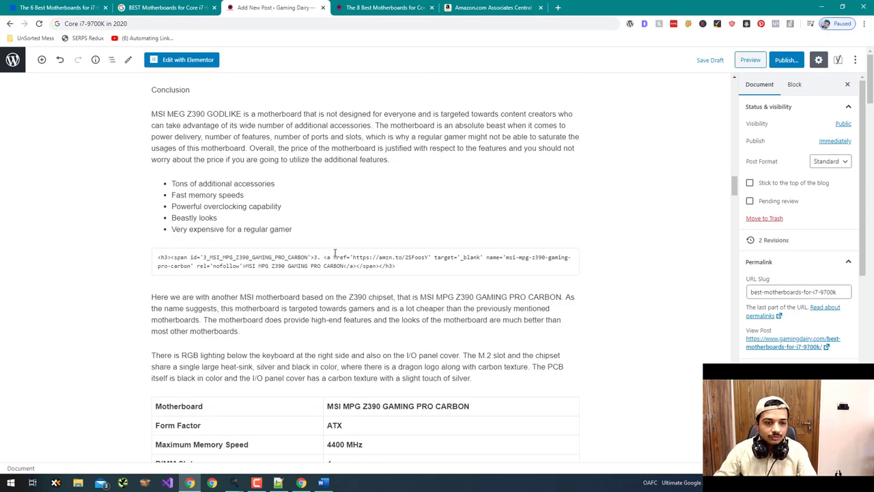
scroll(335, 252, "up", 12)
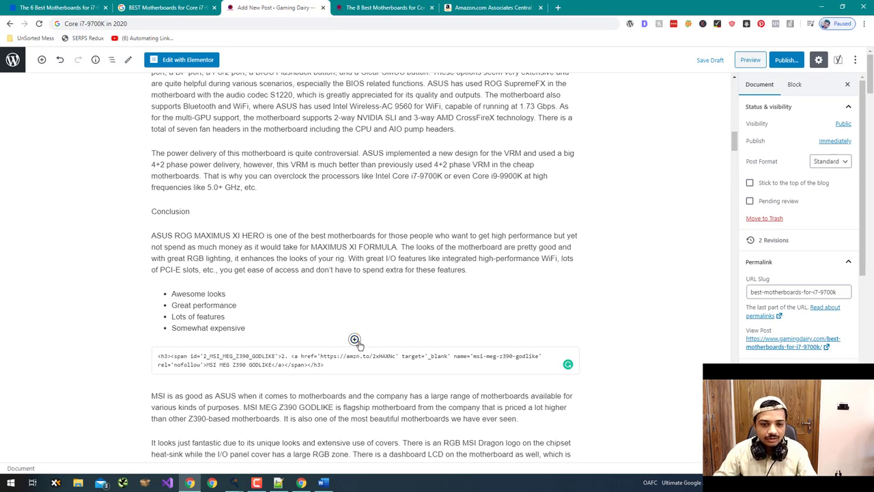
left_click(355, 339)
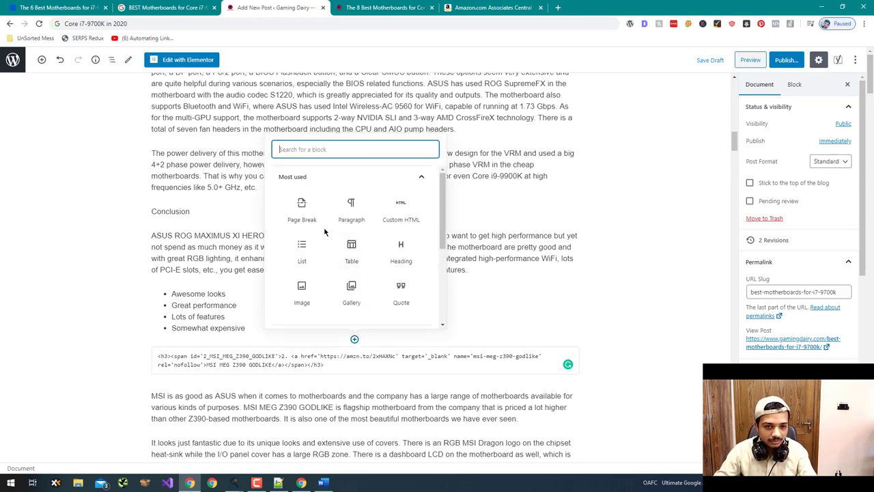
left_click(389, 216)
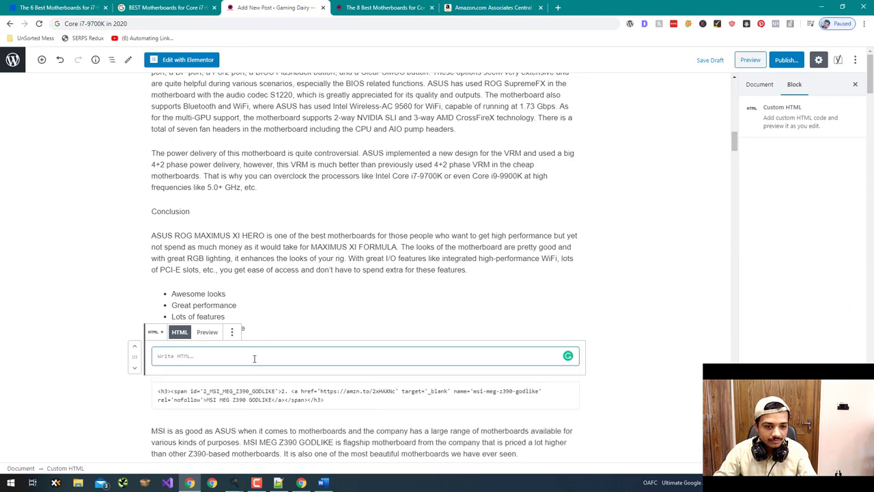
key("ctrl+v")
- Add a Custom HTML block with the Button 2 code after the MSI MEG Z390 GODLIKE list
key("alt+Tab")
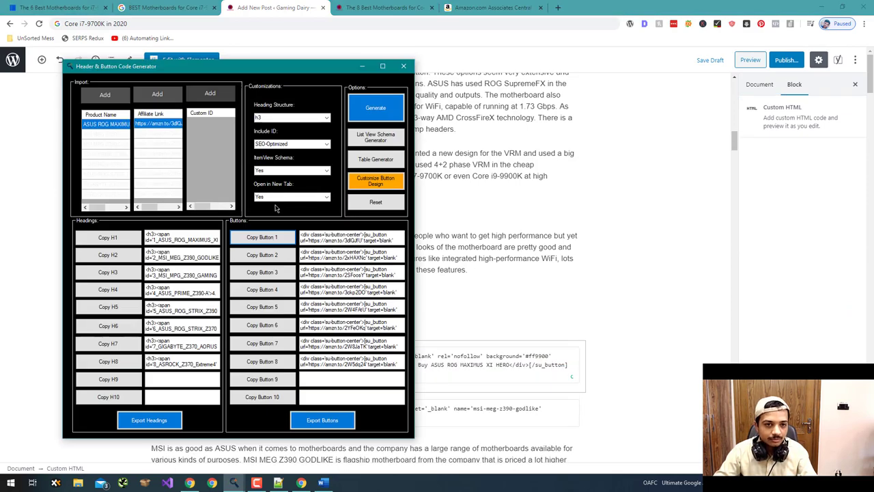
left_click(268, 254)
key("alt+Tab")
scroll(355, 283, "down", 15)
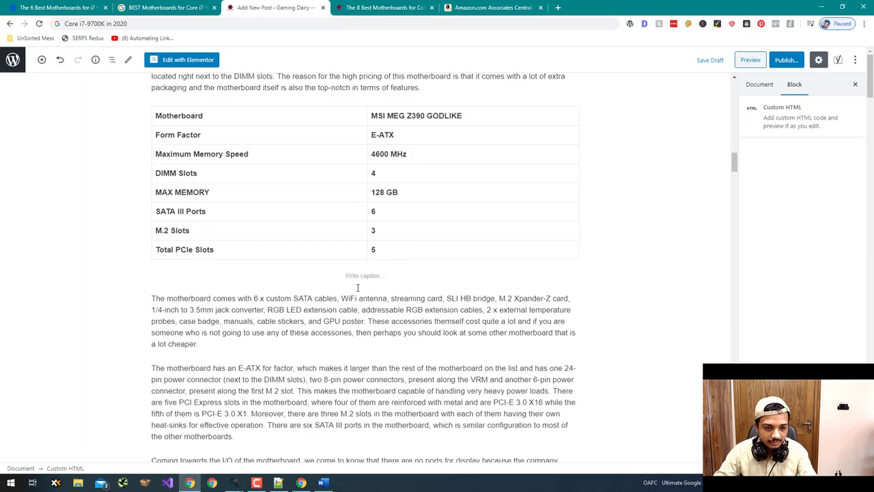
scroll(358, 287, "down", 3)
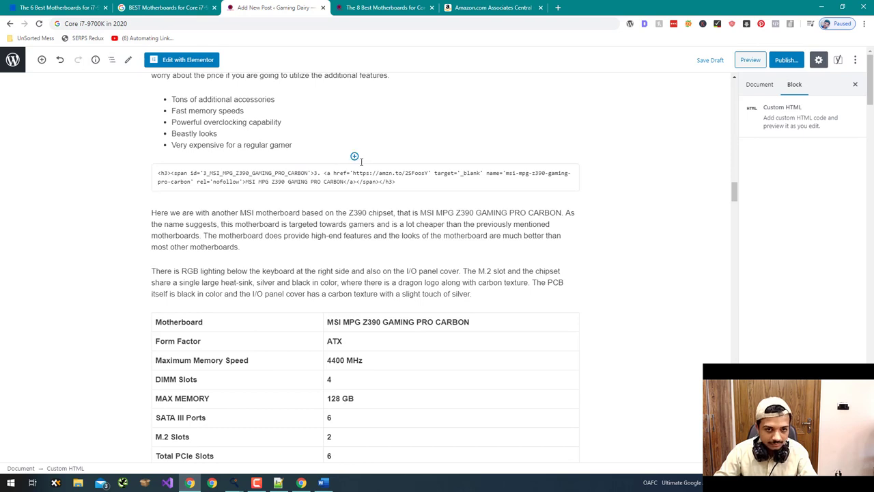
left_click(355, 157)
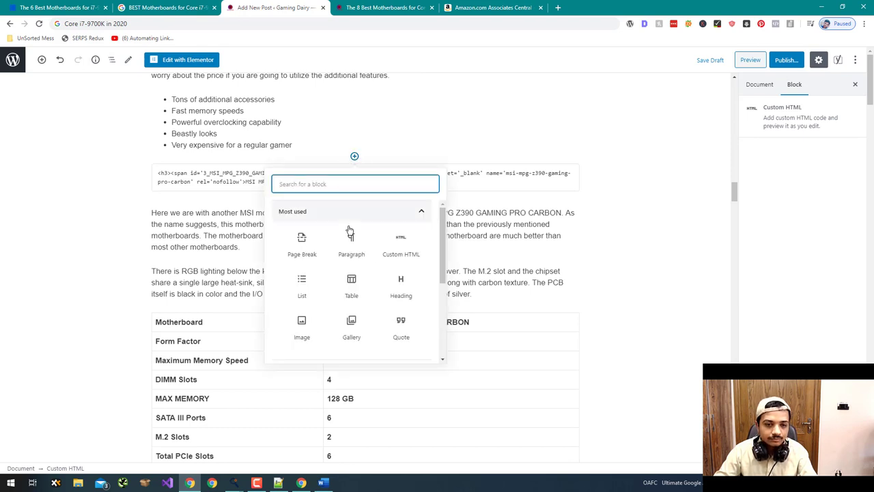
left_click(402, 245)
key("ctrl+v")
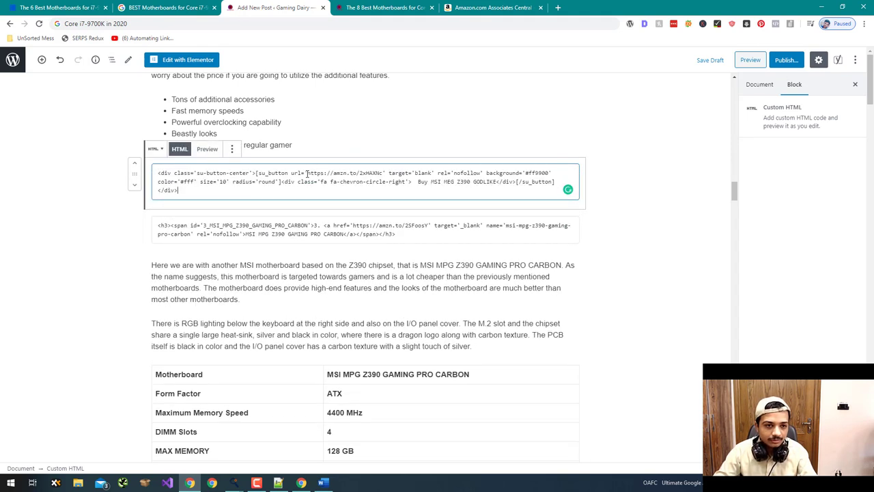
key("alt+Tab")
key("alt+Tab")
scroll(384, 237, "down", 2)
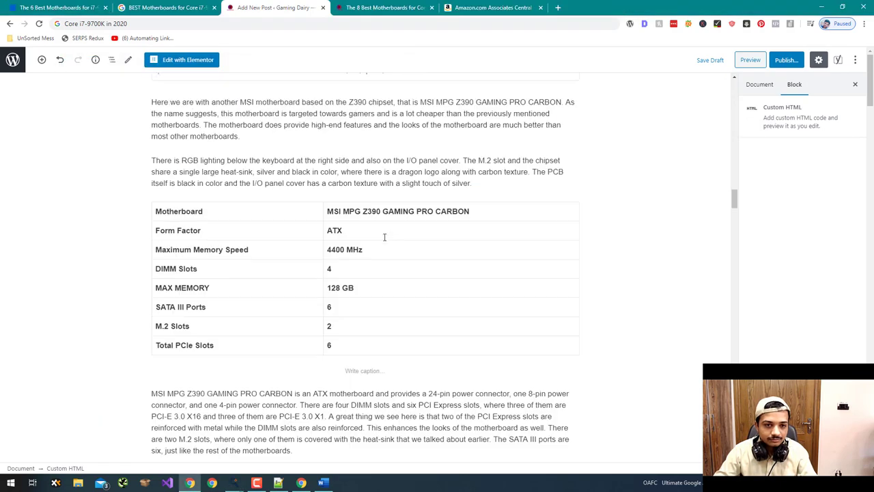
scroll(385, 237, "down", 10)
scroll(318, 163, "up", 2)
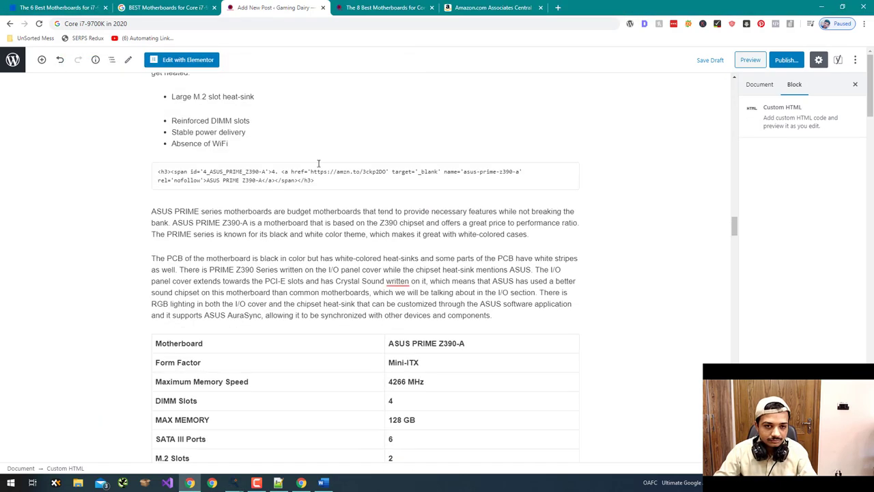
- Add buy-button shortcode blocks after the GAMING PRO CARBON and ASUS PRIME Z390-A pros lists
left_click(353, 155)
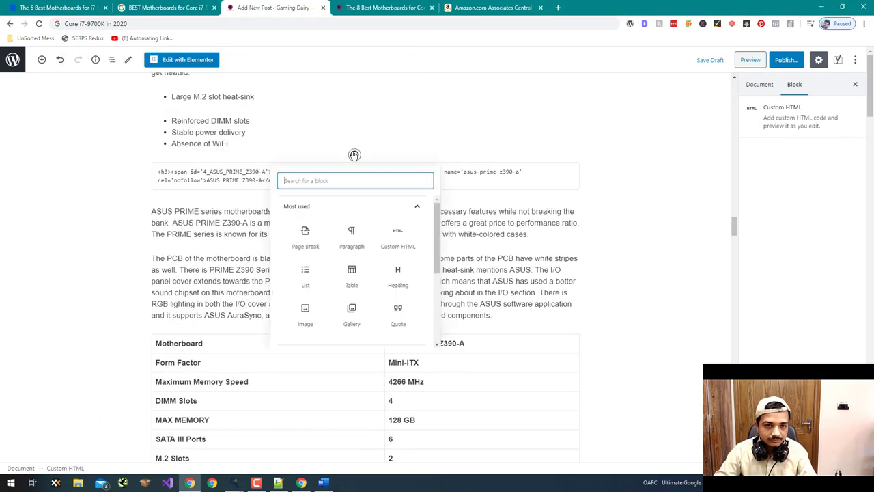
left_click(401, 242)
key("ctrl+v")
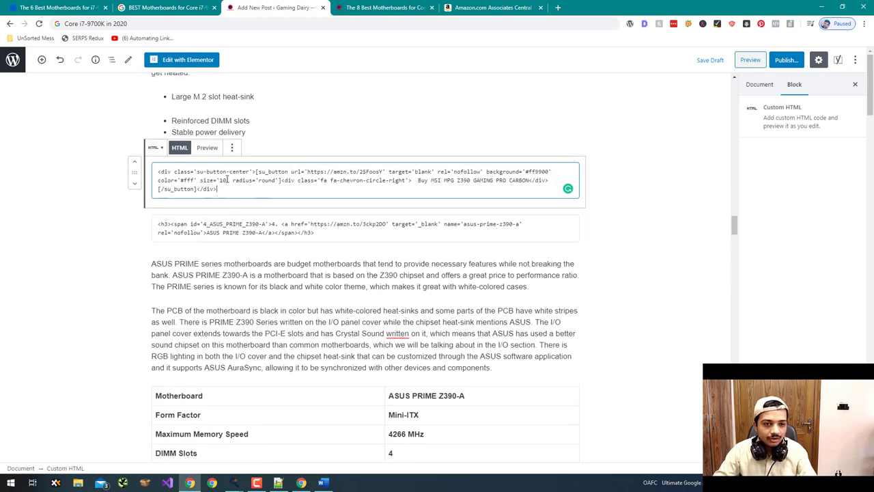
key("alt+Tab")
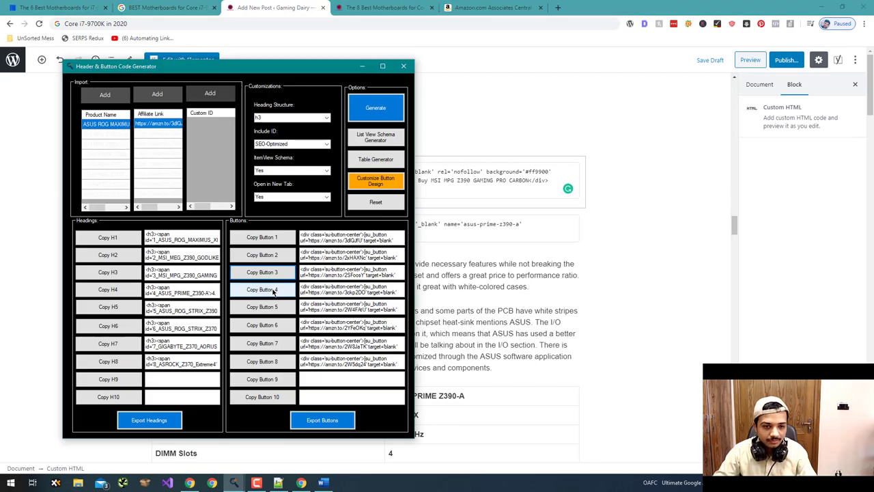
key("alt+Tab")
scroll(352, 265, "down", 3)
scroll(352, 265, "down", 7)
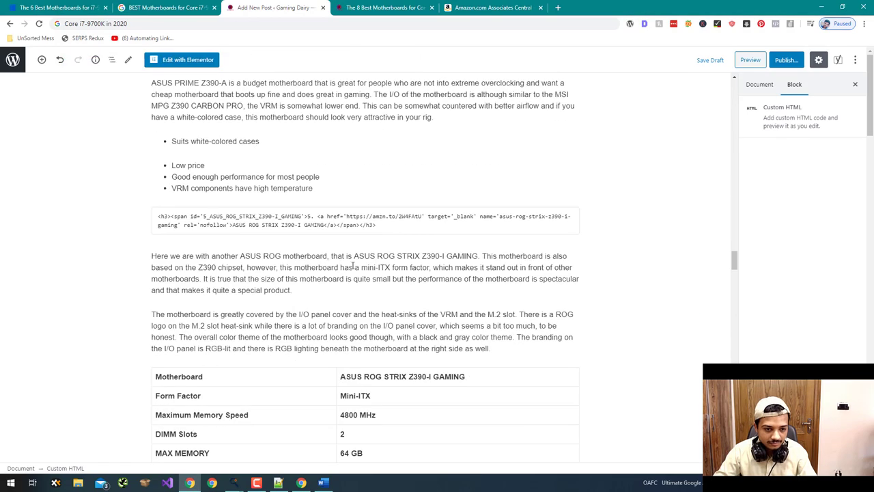
left_click(354, 199)
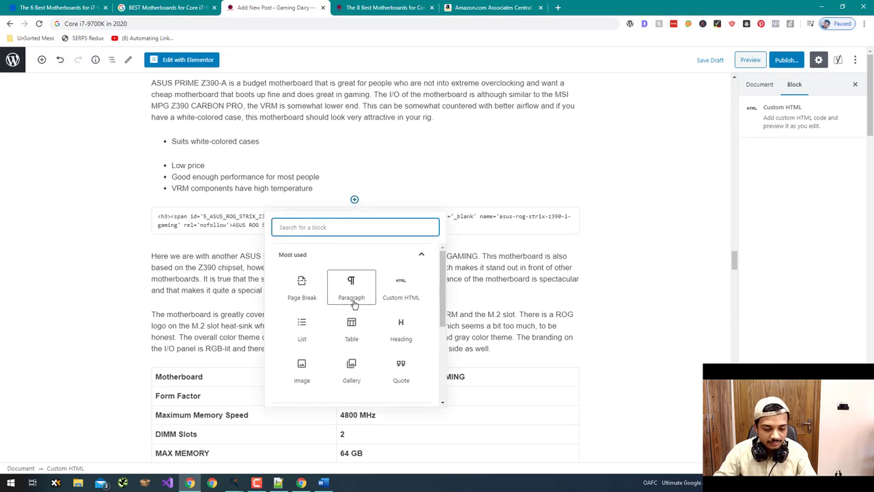
left_click(394, 303)
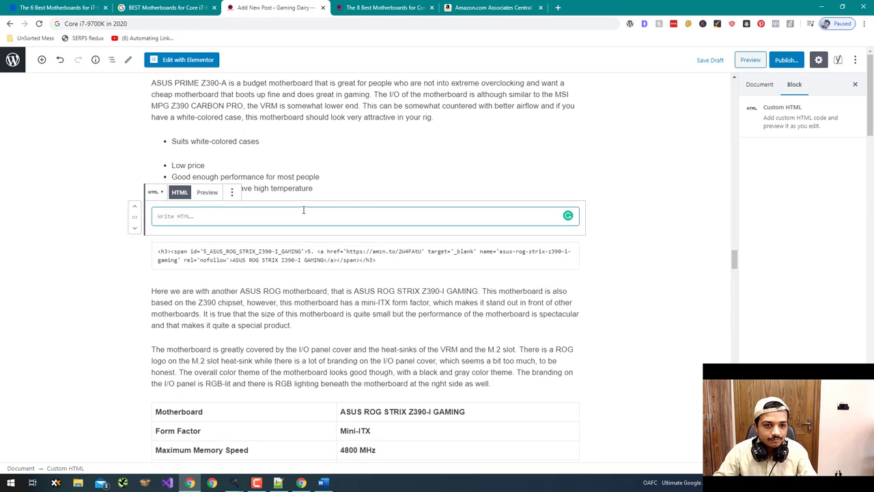
type("<div class='su-button-center'>[su_button url='https://amzn.to/3ckp2DO' target='blank' rel='nofollow' background='#ff9900' color='#fff' size='10' radius='round']<div class='fa fa-chevron-circle-right'> Buy ASUS PRIME Z390-A</div>[/su_button]</div>")
key("alt+Tab")
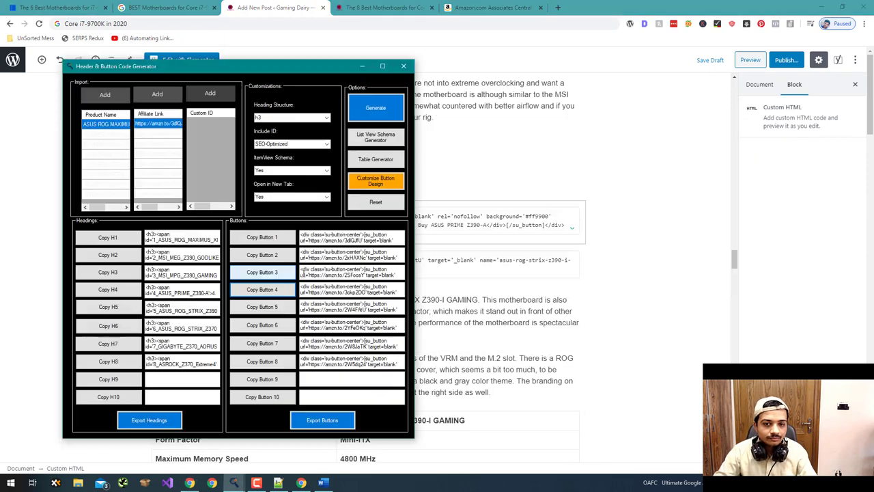
scroll(347, 320, "down", 15)
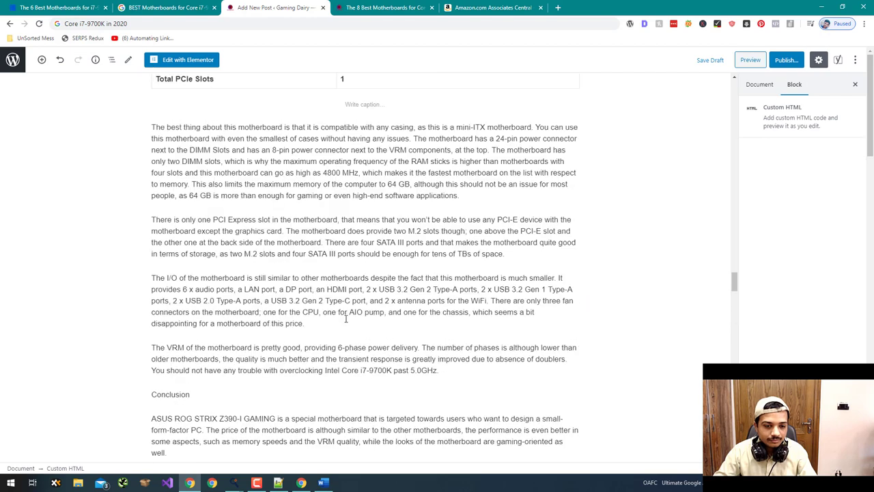
- Add buy-button shortcode blocks after the ROG STRIX Z390-I and Z370-G (sixth product) lists
left_click(354, 271)
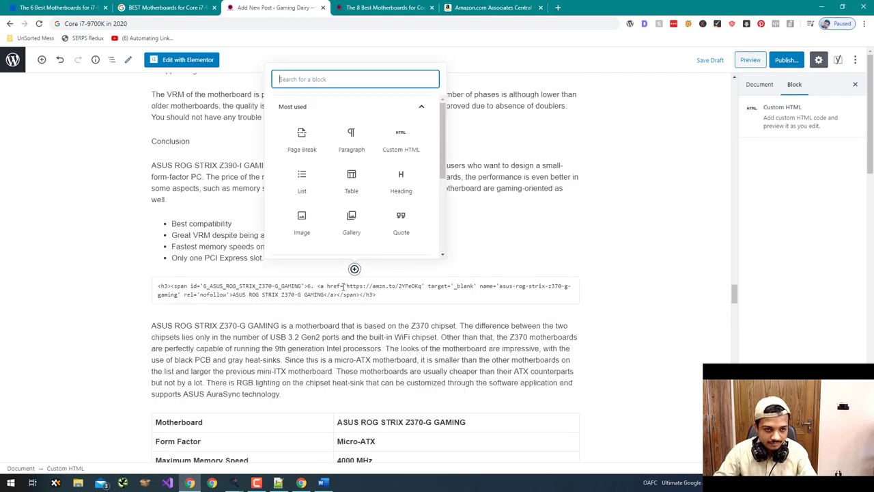
left_click(401, 140)
key("alt+Tab")
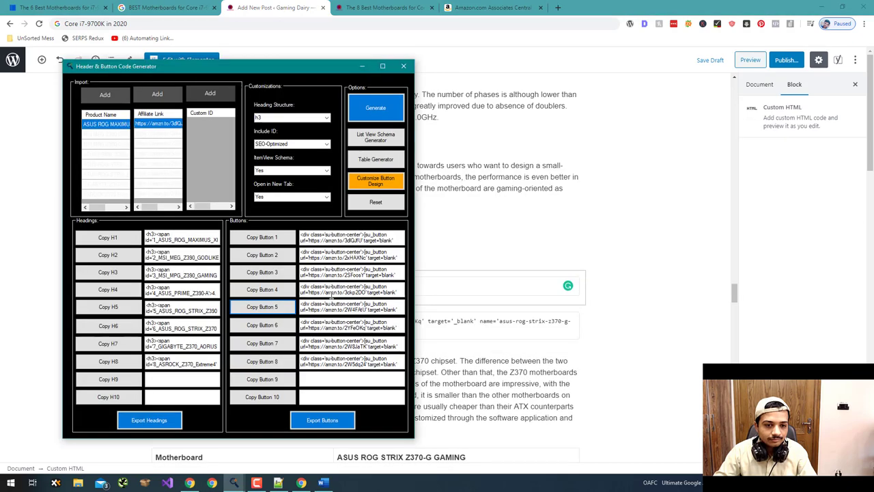
key("alt+Tab")
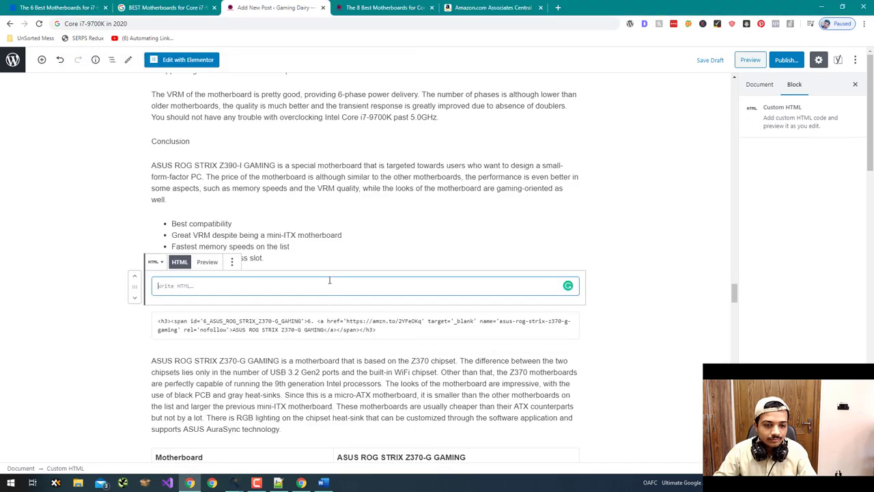
type("<div class='su-button-center'>[su_button url='https://amzn.to/2W4FAtU' target='blank' rel='nofollow' background='#ff9900' color='#fff' size='10' radius='round']<div class='fa fa-chevron-circle-right'>  Buy ASUS ROG STRIX Z390-I GAMING</div>[/su_button]</div>")
scroll(374, 297, "down", 15)
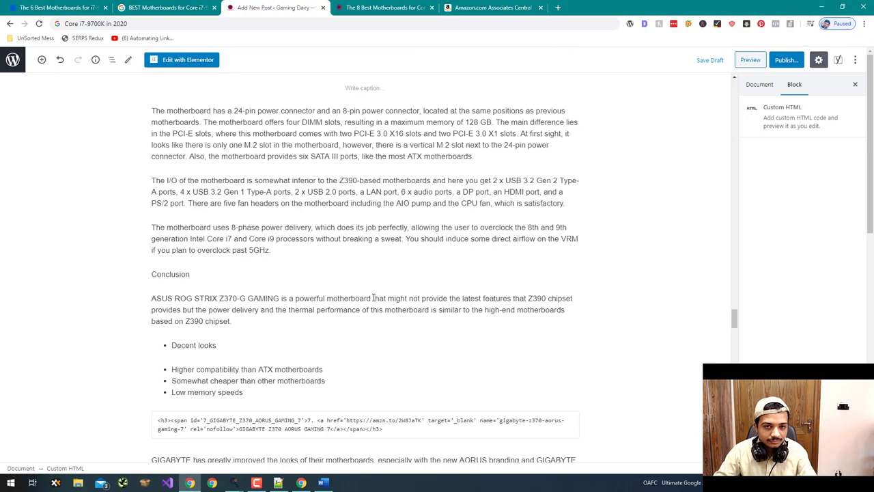
left_click(354, 130)
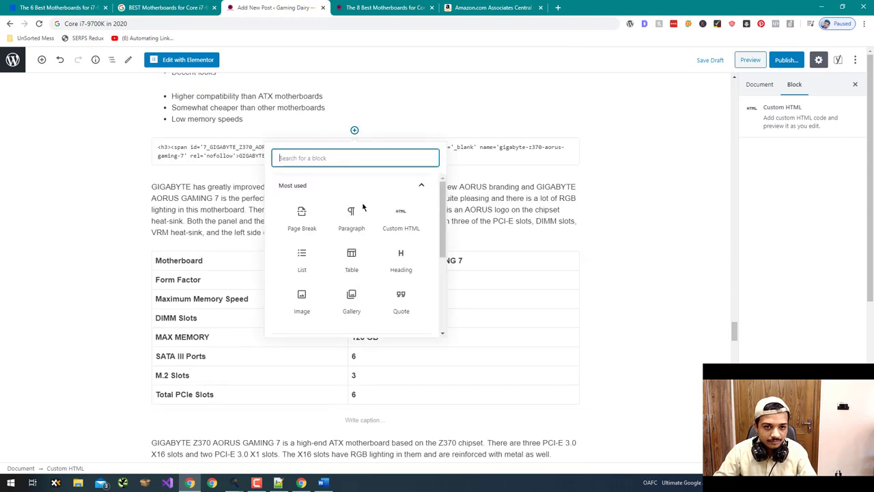
left_click(401, 217)
key("alt+Tab")
left_click(272, 319)
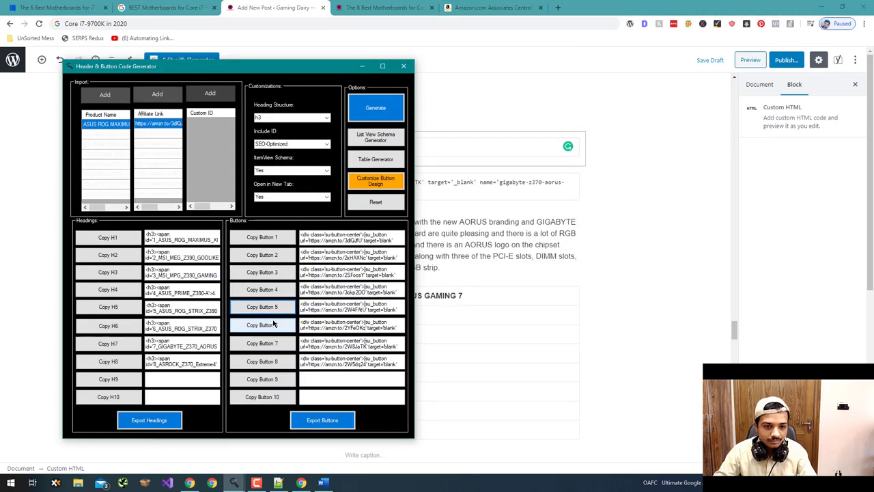
key("alt+Tab")
key("ctrl+v")
- Add buy-button shortcode blocks after the GIGABYTE Z370 AORUS GAMING 7 and ASROCK Z370 Extreme4 lists
key("alt+Tab")
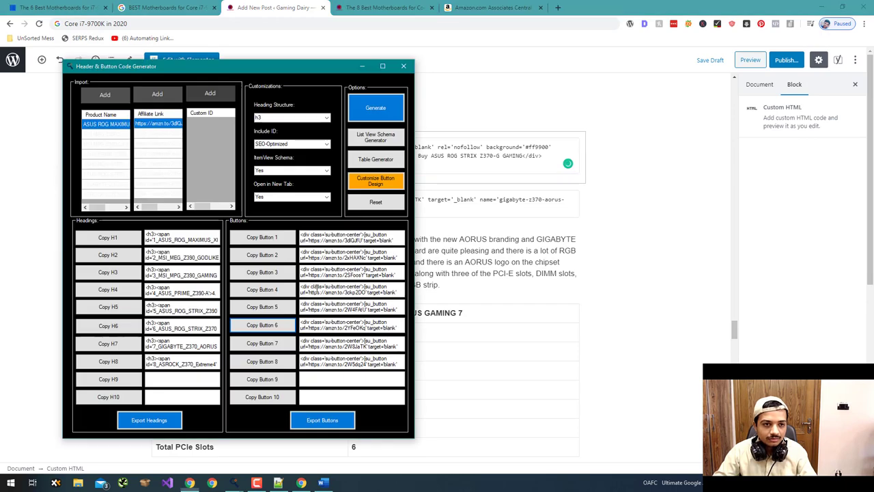
left_click(274, 342)
key("alt+Tab")
scroll(366, 332, "down", 9)
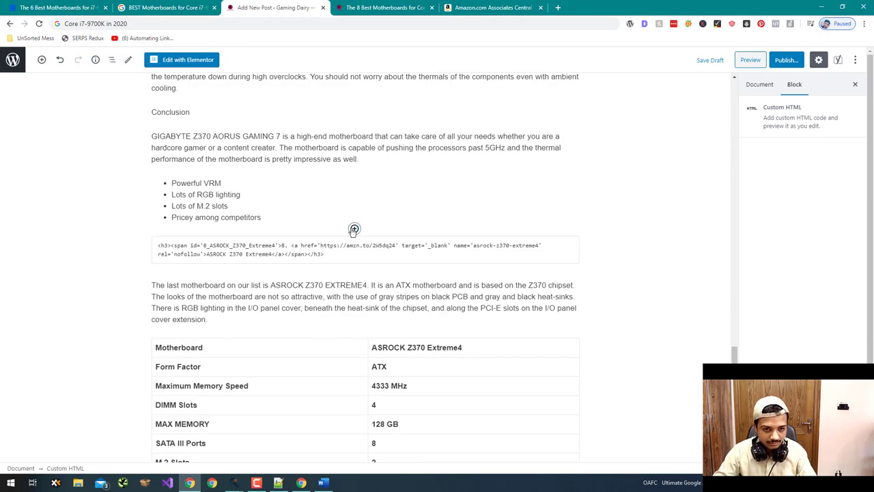
left_click(354, 230)
left_click(401, 311)
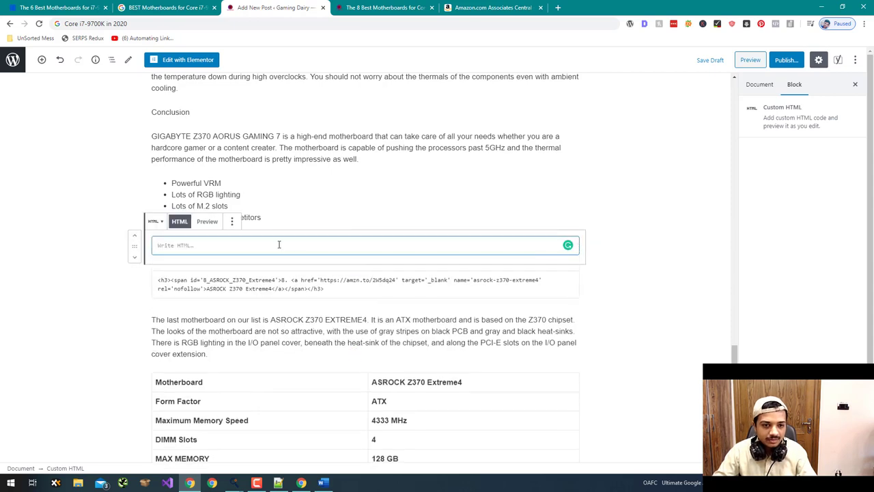
key("ctrl+v")
key("alt+Tab")
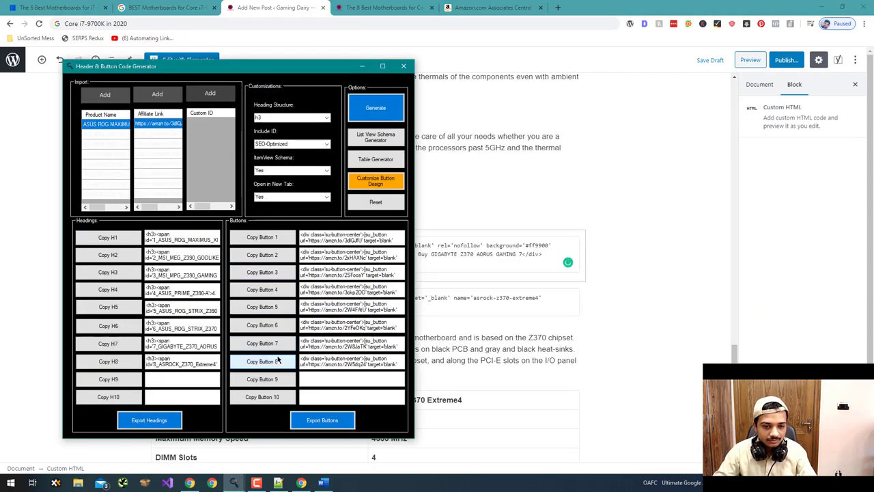
key("alt+Tab")
scroll(299, 246, "down", 9)
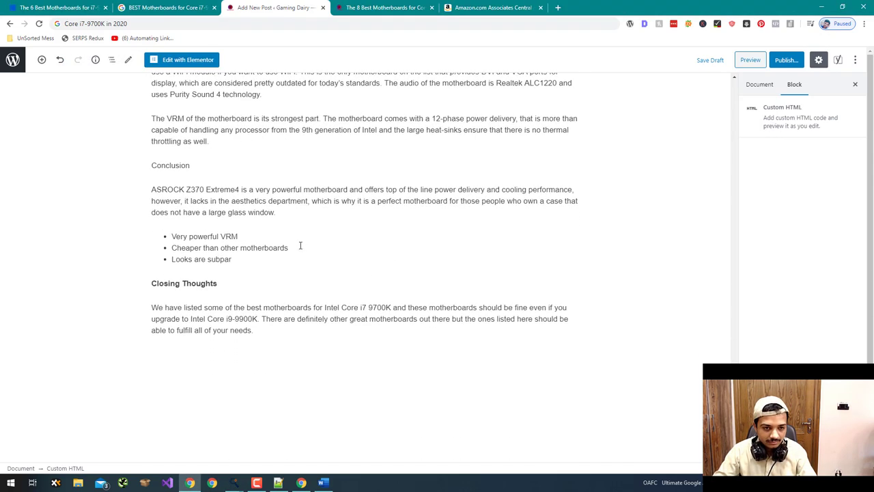
left_click(354, 270)
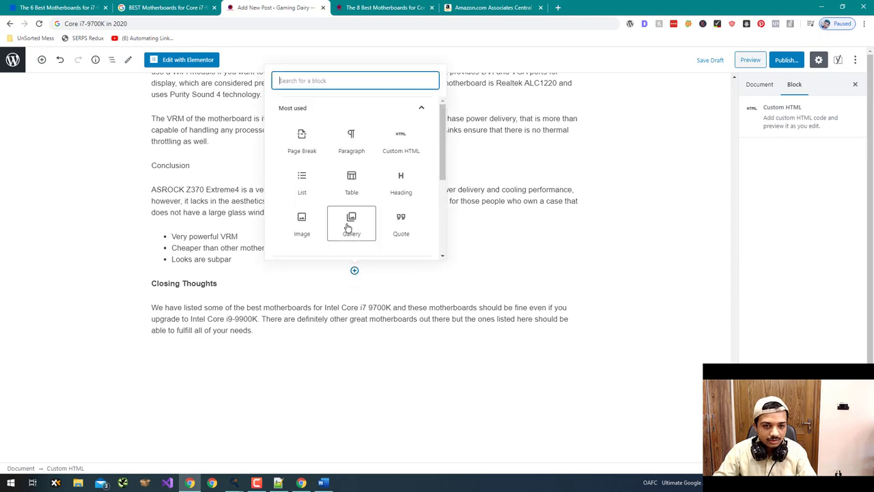
left_click(398, 143)
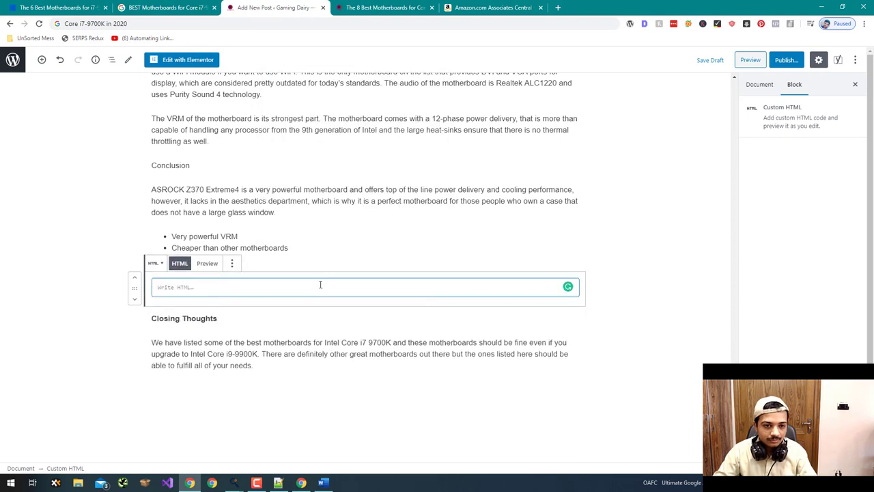
key("ctrl+v")
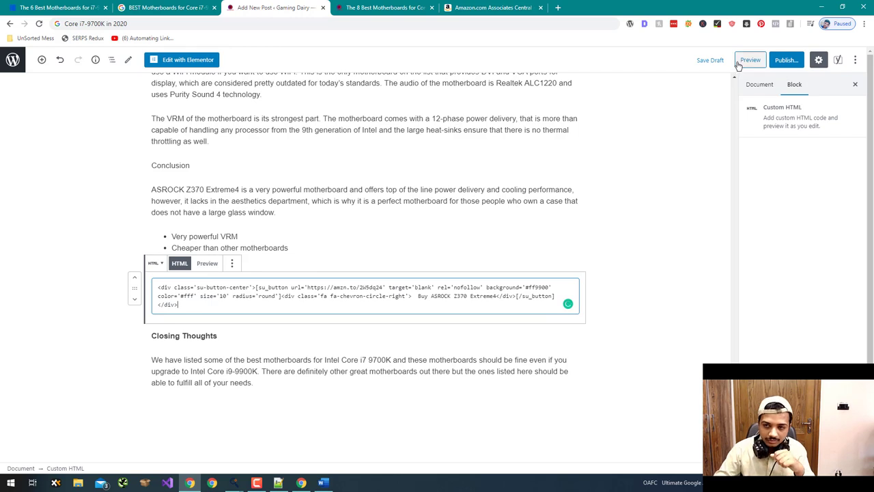
- Open the Gaming Dairy post preview in a new tab and scroll through the first products
left_click(738, 66)
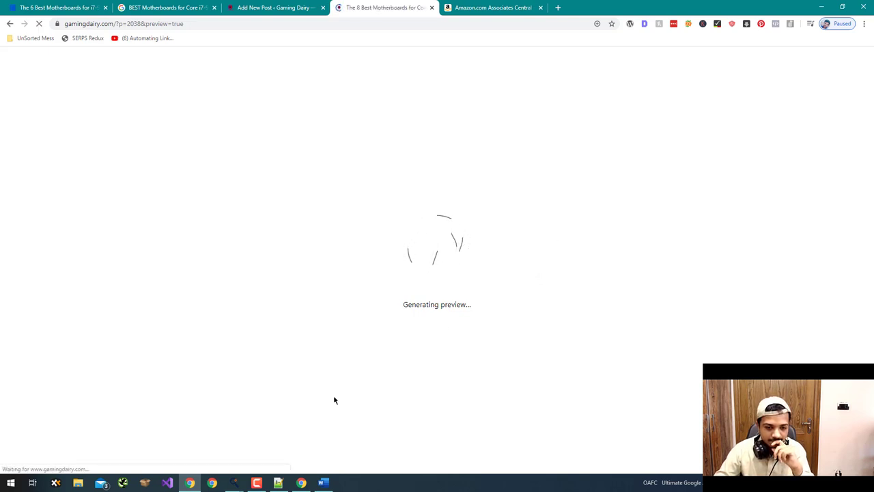
scroll(265, 406, "down", 5)
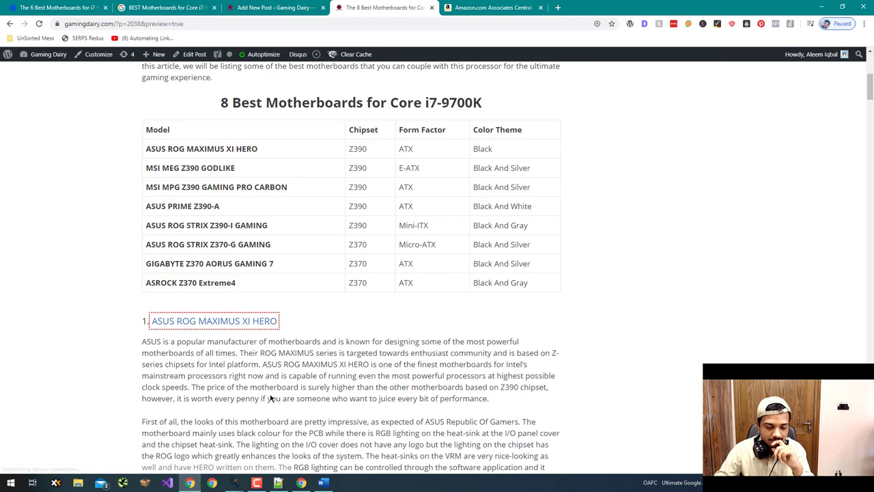
scroll(270, 396, "down", 12)
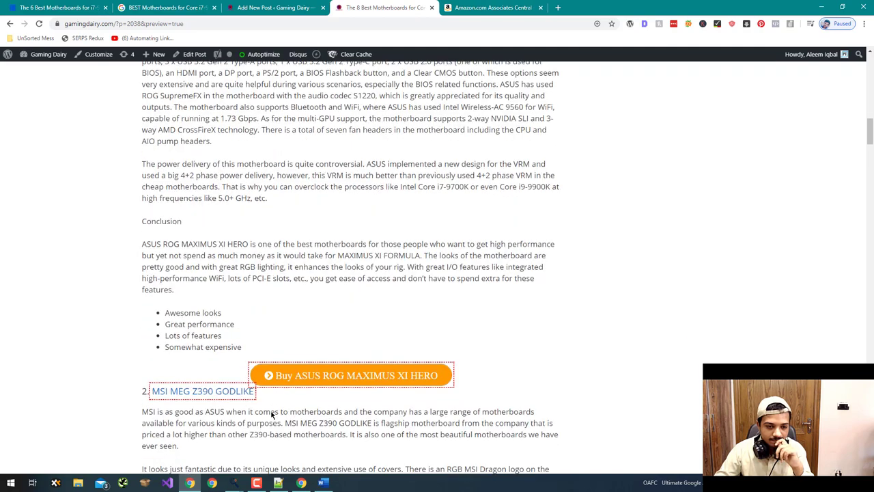
scroll(270, 410, "down", 2)
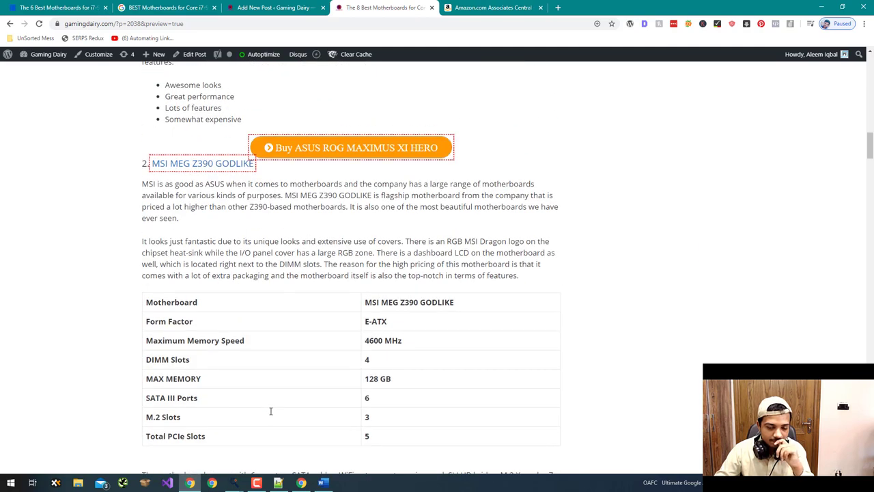
scroll(271, 411, "down", 5)
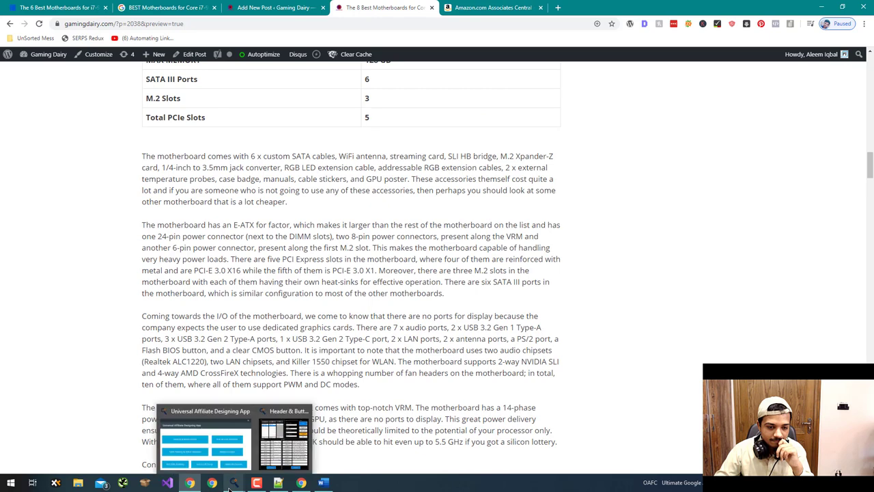
- Check the orange Buy button under every remaining motherboard in the preview, including ASROCK Z370 Extreme4
mouse_move(263, 487)
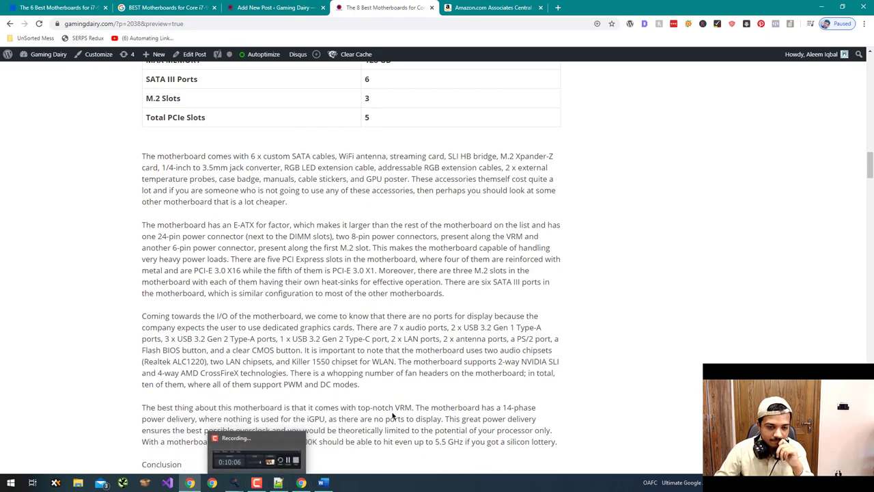
scroll(393, 414, "down", 4)
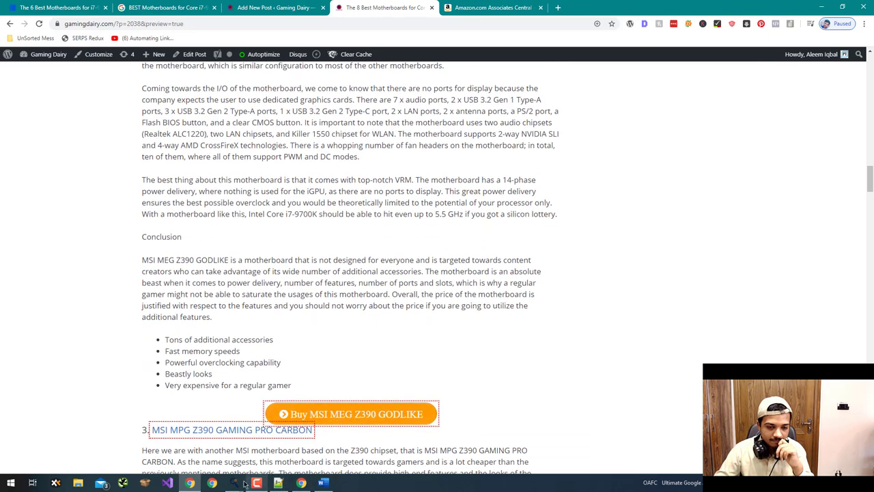
left_click(239, 484)
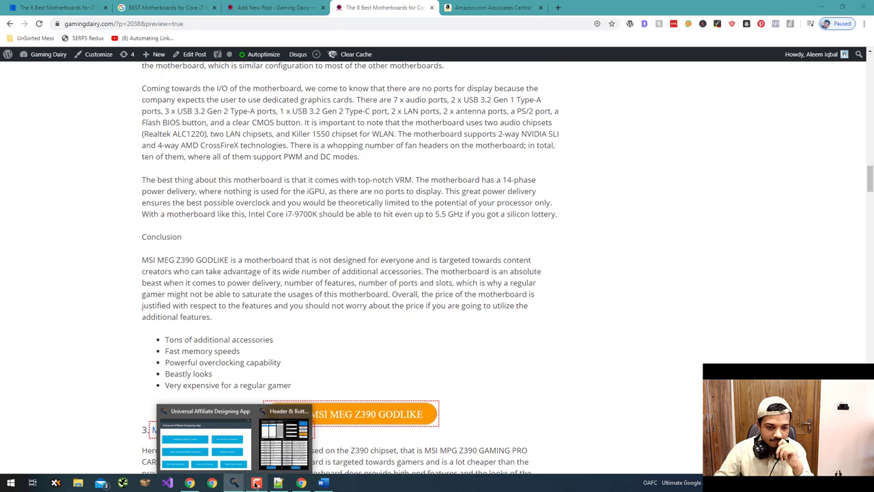
left_click(256, 483)
left_click(202, 386)
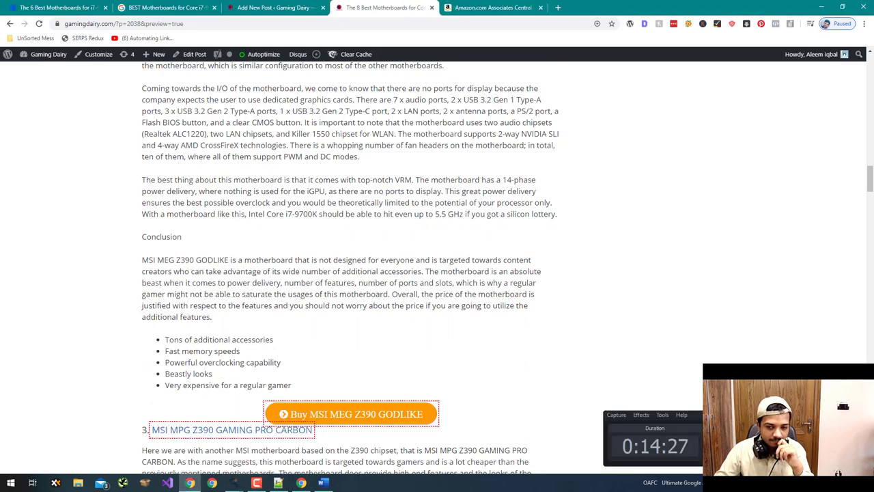
scroll(653, 384, "down", 4)
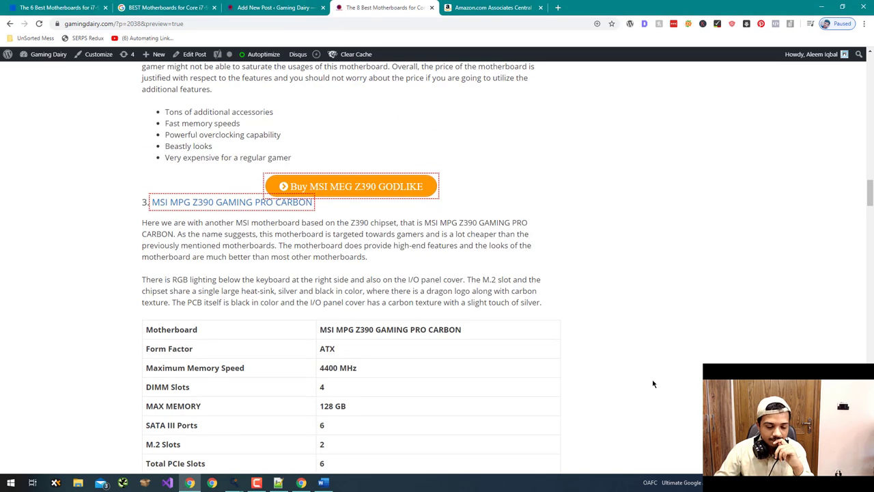
scroll(326, 285, "down", 13)
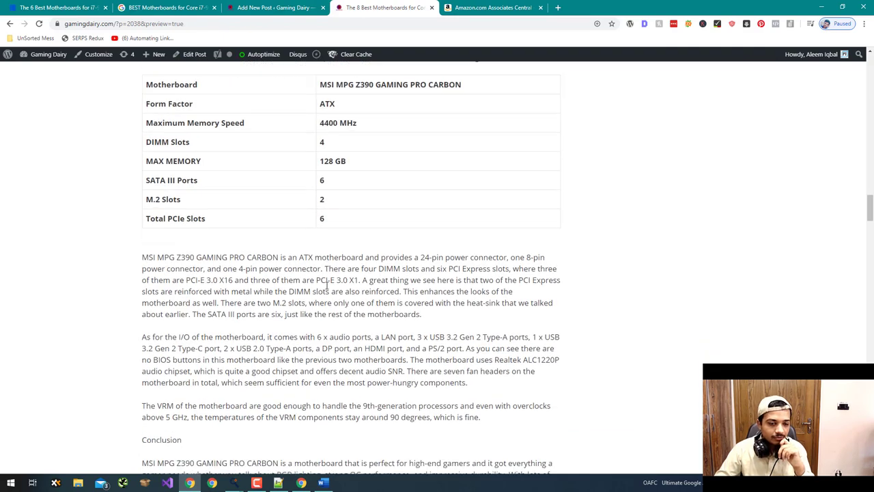
scroll(326, 286, "down", 12)
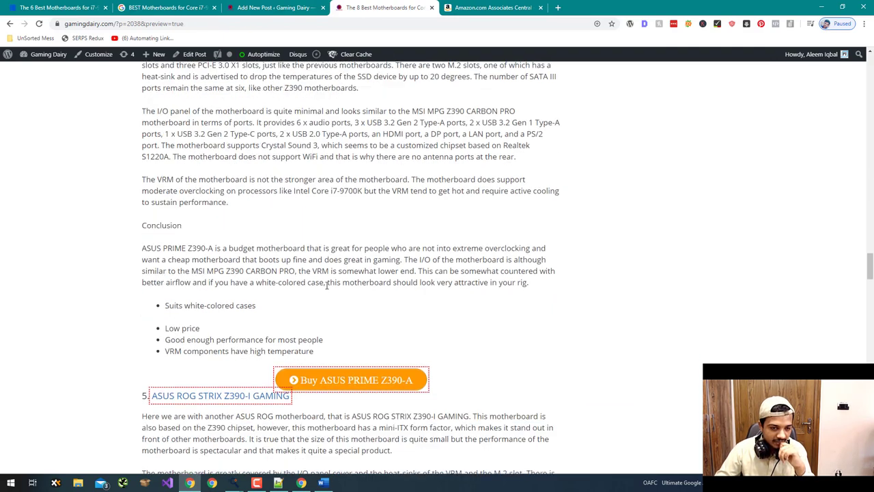
scroll(327, 290, "down", 16)
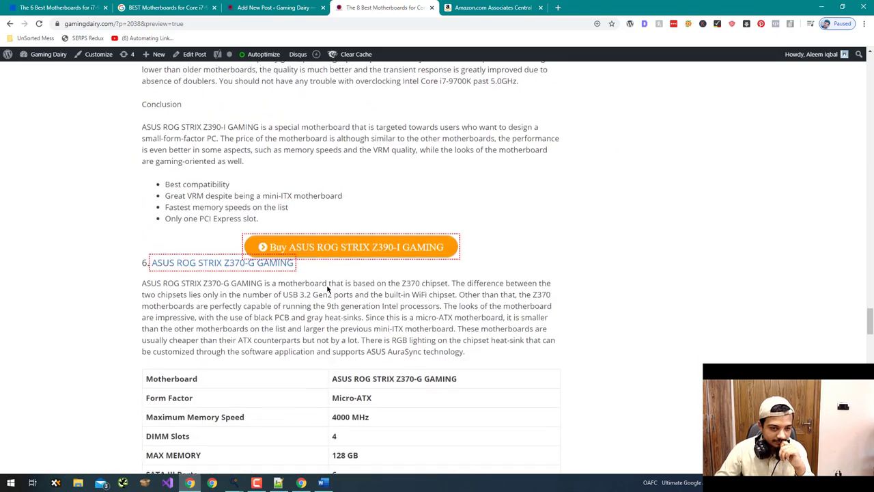
scroll(327, 289, "down", 18)
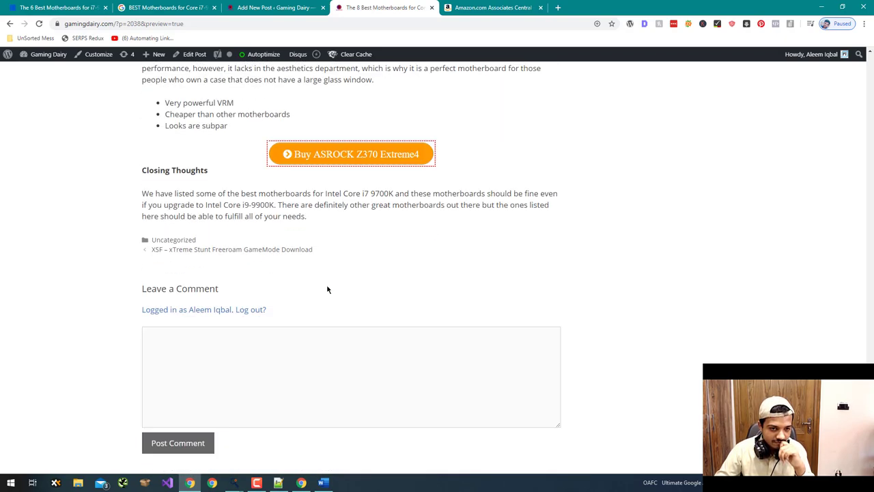
scroll(327, 290, "down", 4)
scroll(328, 290, "up", 7)
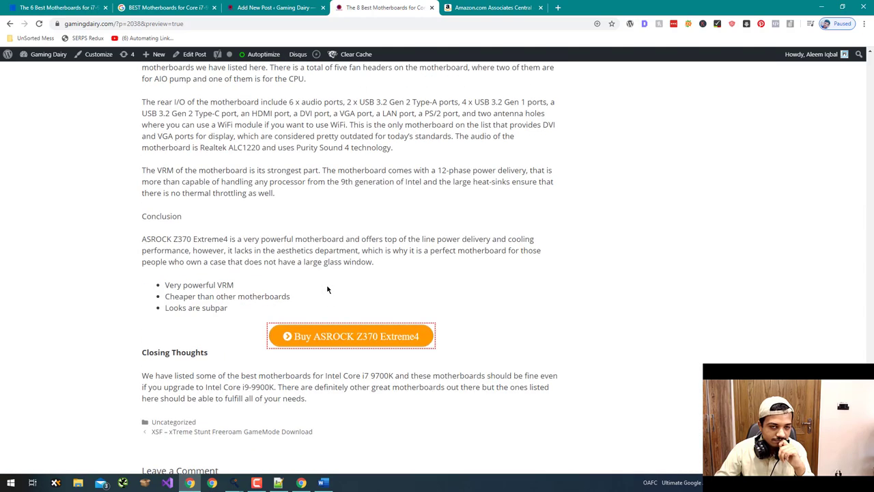
scroll(327, 290, "down", 7)
scroll(327, 290, "up", 15)
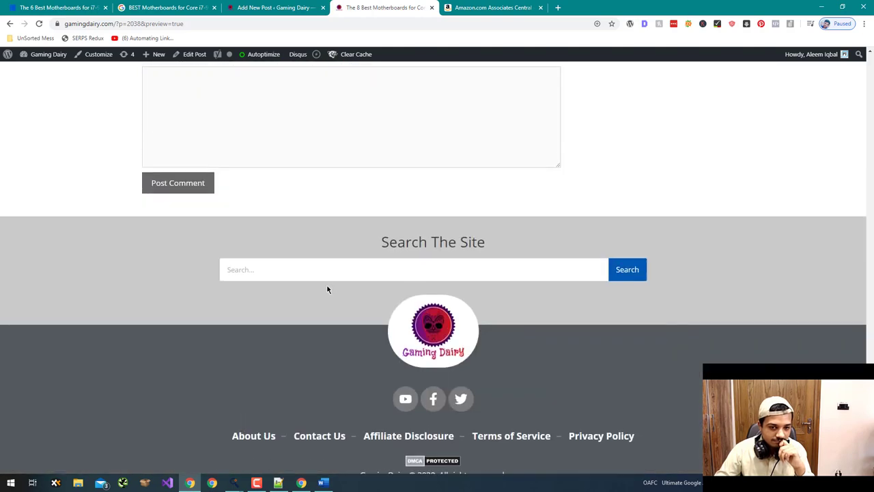
scroll(327, 289, "up", 12)
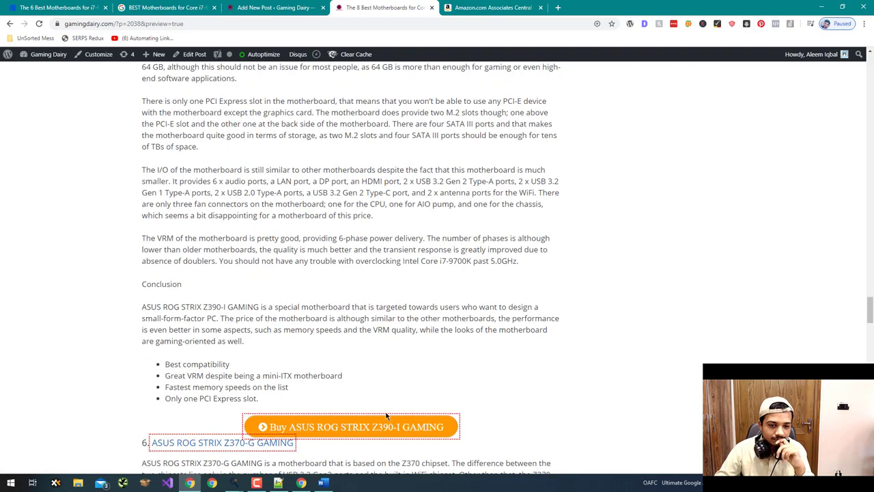
- Back in the editor, turn on Drop cap for the opening intro paragraph
left_click(326, 4)
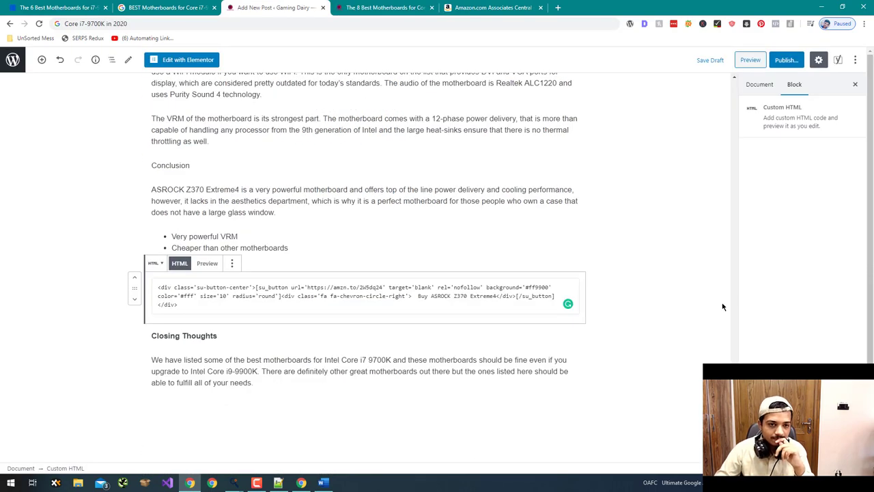
left_click_drag(734, 438, 733, 64)
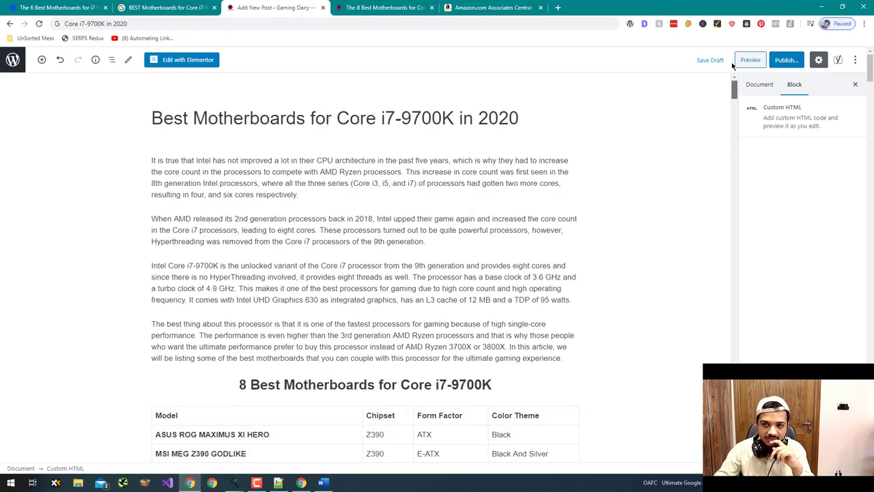
left_click(151, 161)
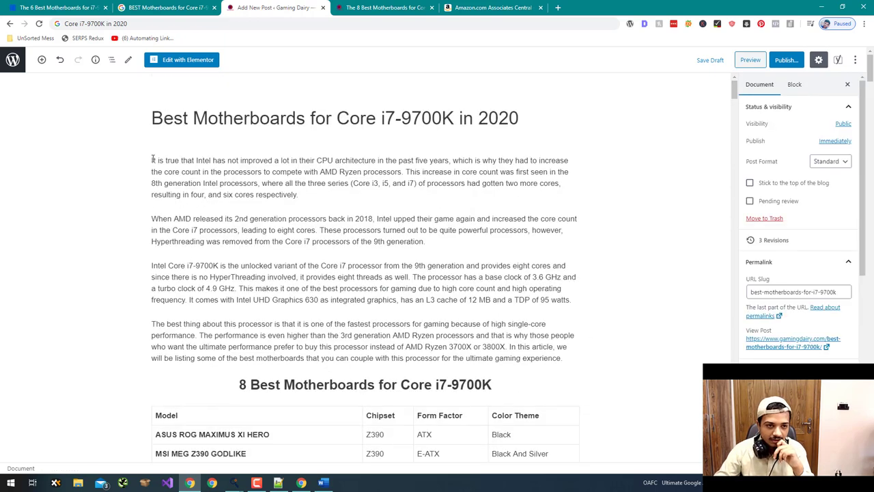
left_click(754, 203)
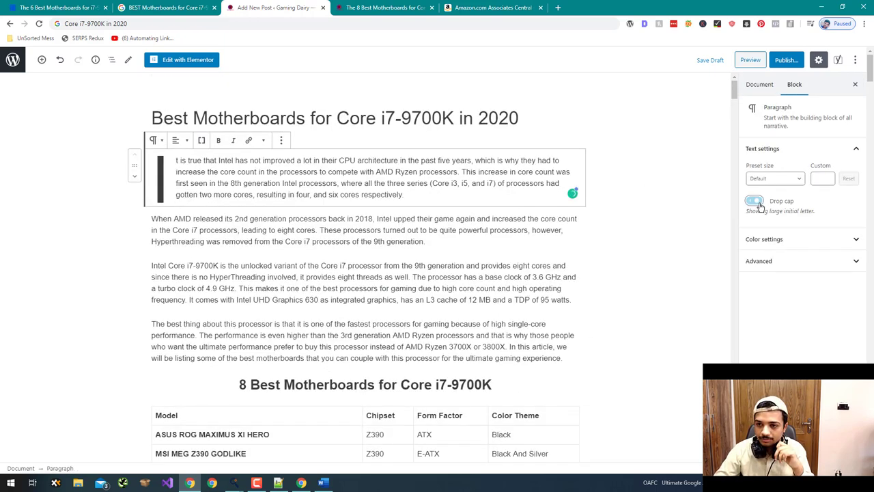
left_click(670, 239)
scroll(636, 256, "down", 4)
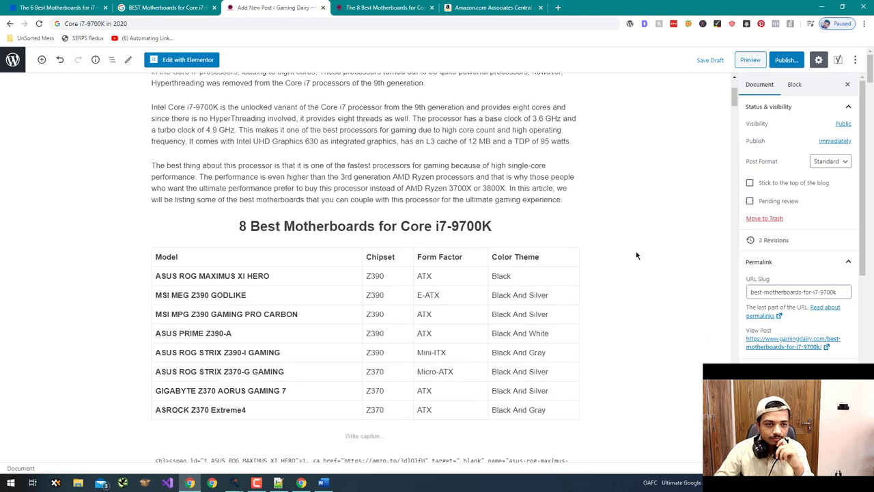
scroll(619, 250, "down", 6)
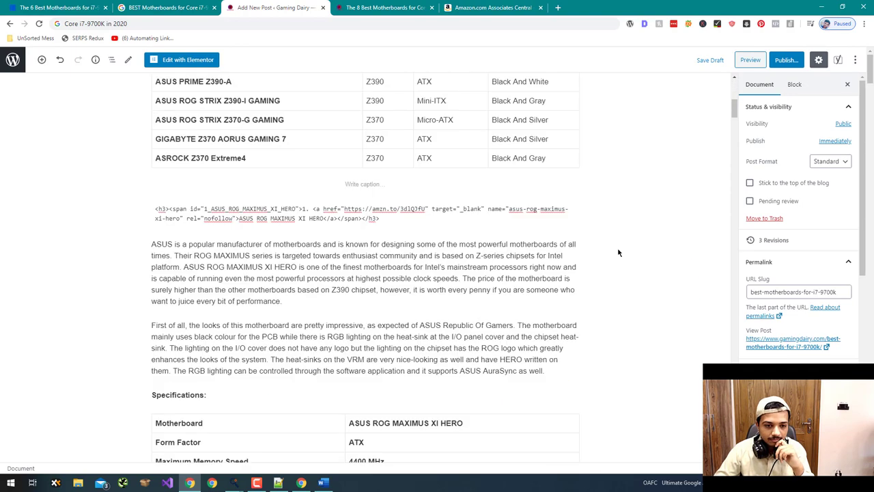
scroll(619, 253, "down", 7)
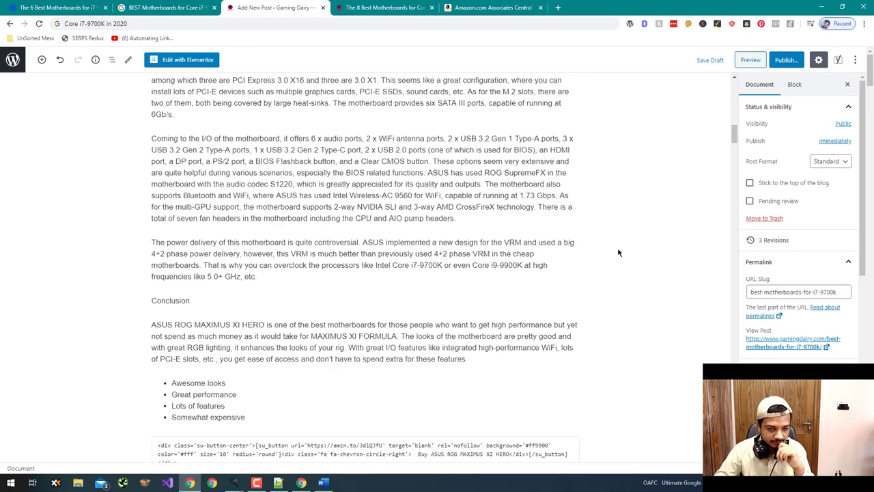
scroll(619, 252, "down", 5)
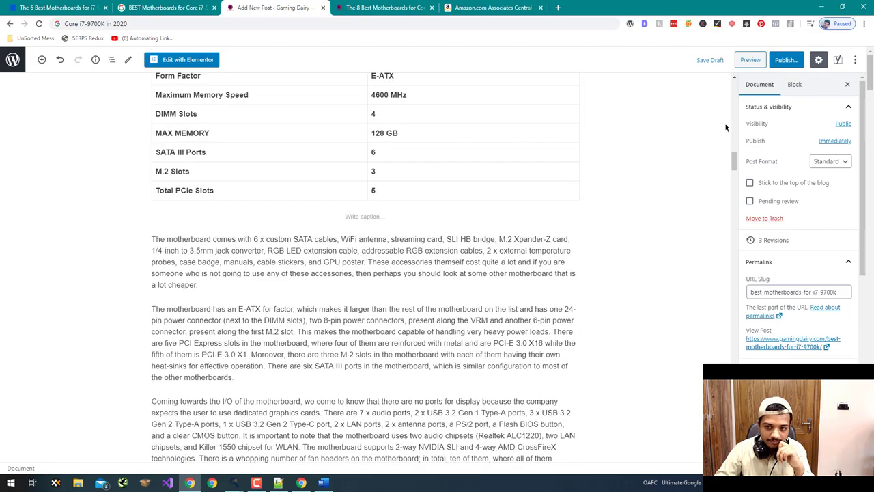
scroll(611, 197, "up", 7)
scroll(594, 206, "up", 15)
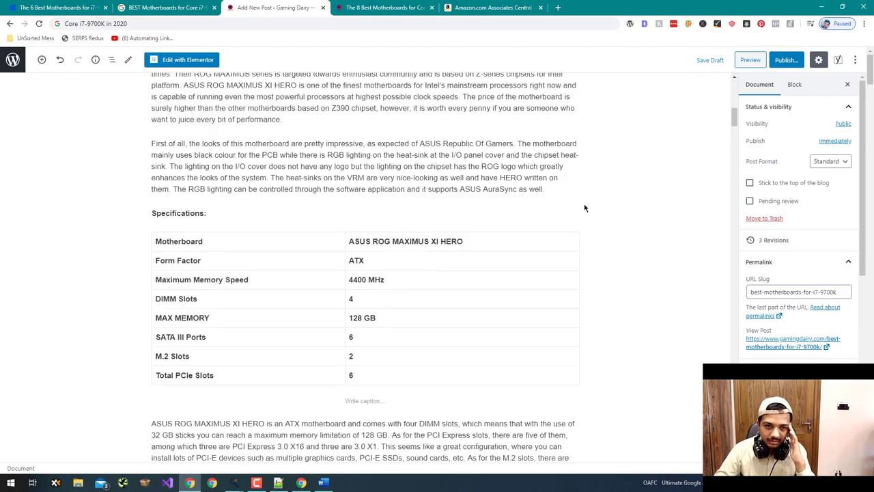
scroll(584, 207, "down", 15)
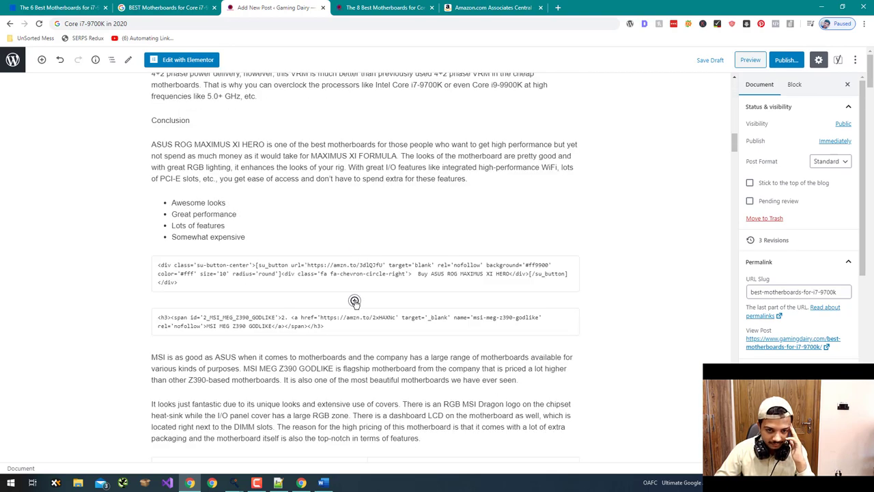
- Add Separator blocks after the ASUS and GODLIKE buy-button shortcodes
left_click(354, 301)
scroll(323, 200, "down", 1)
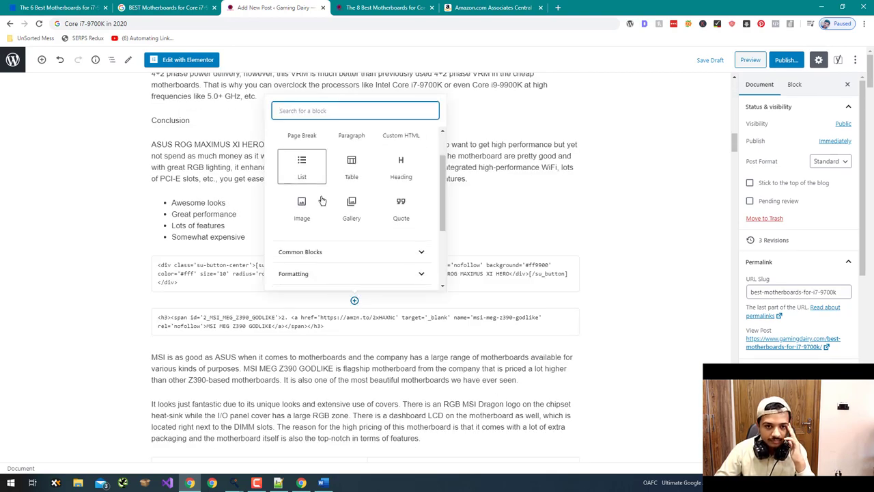
type("se")
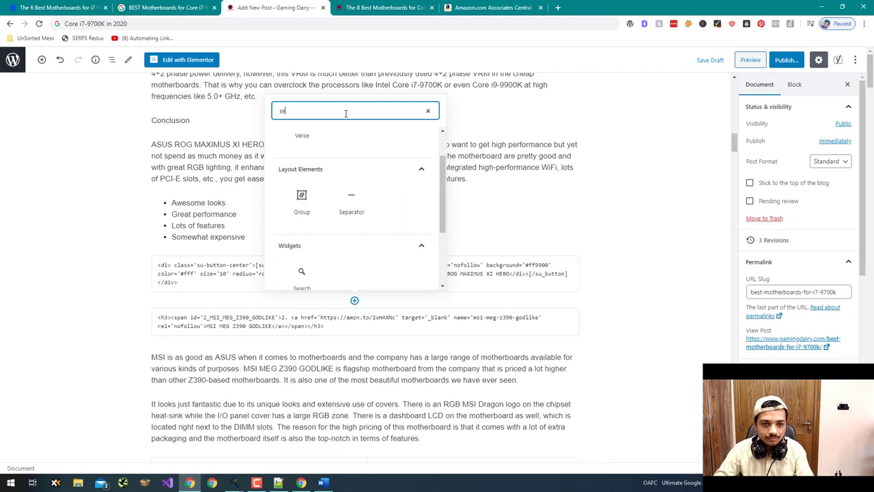
scroll(312, 157, "up", 1)
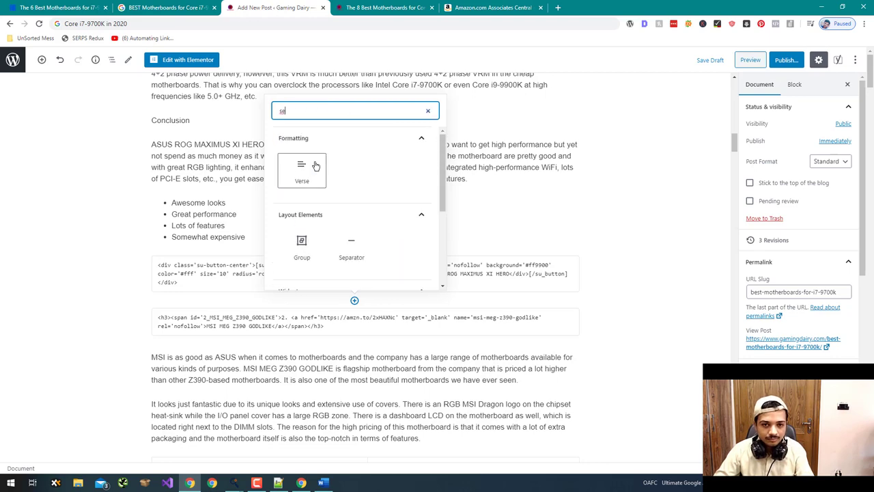
left_click(351, 246)
scroll(95, 214, "down", 1)
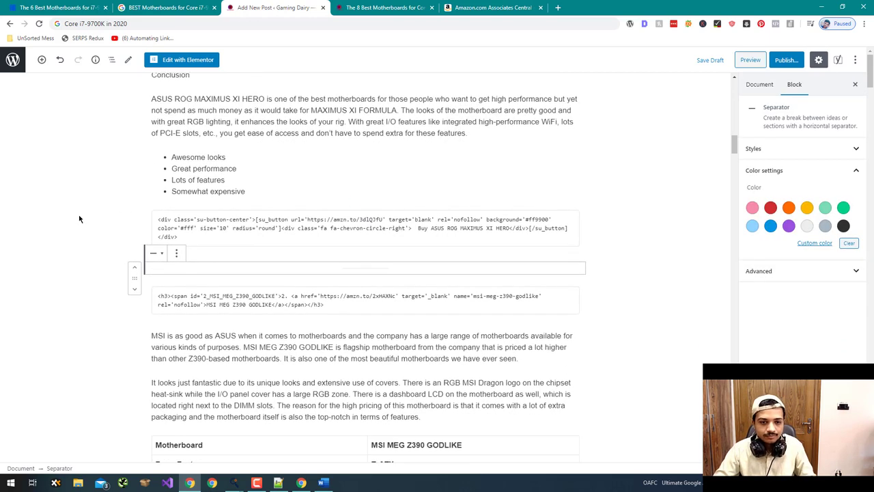
left_click(95, 214)
scroll(102, 209, "down", 15)
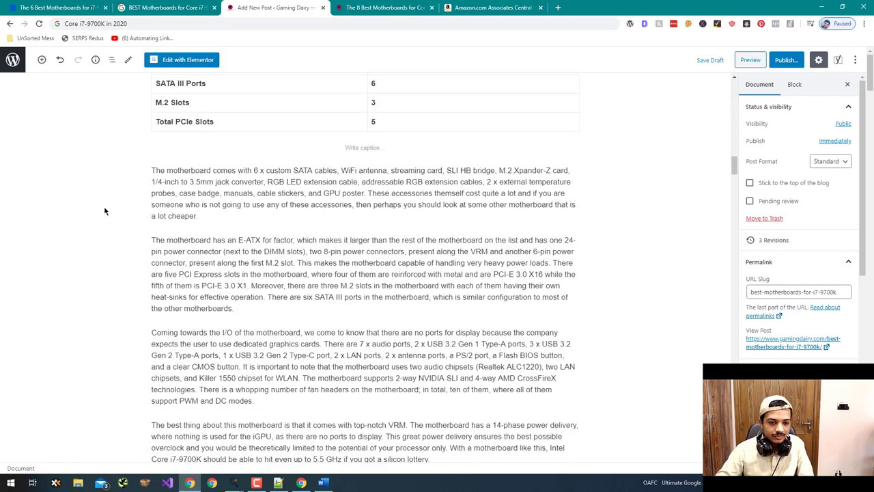
left_click(355, 279)
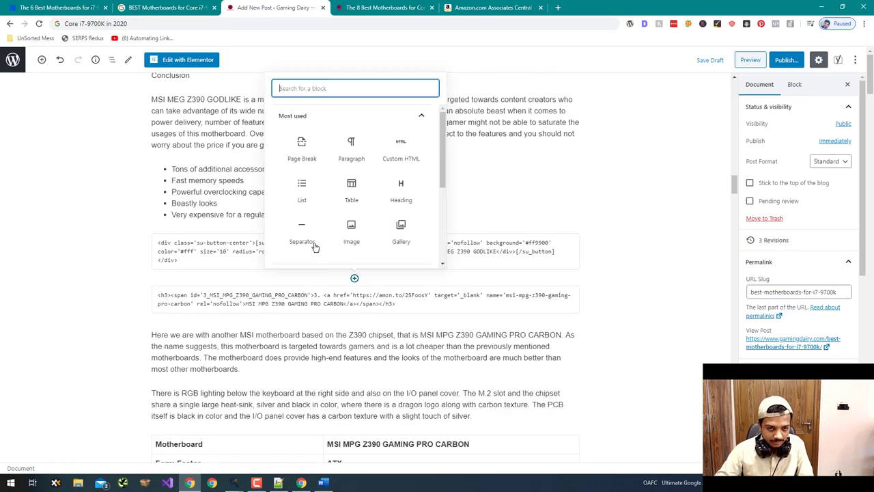
left_click(301, 232)
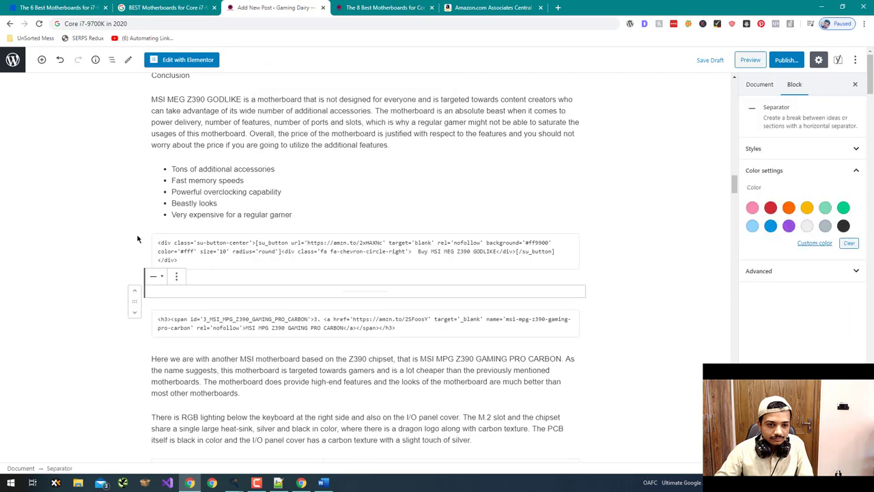
scroll(266, 237, "down", 15)
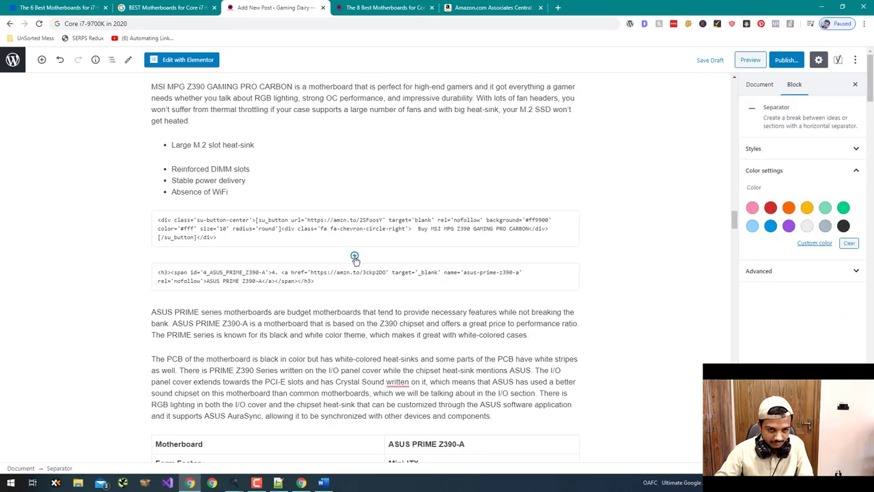
- Add separators after the PRO CARBON, ASUS PRIME and Z390-I buy buttons
left_click(354, 257)
left_click(302, 425)
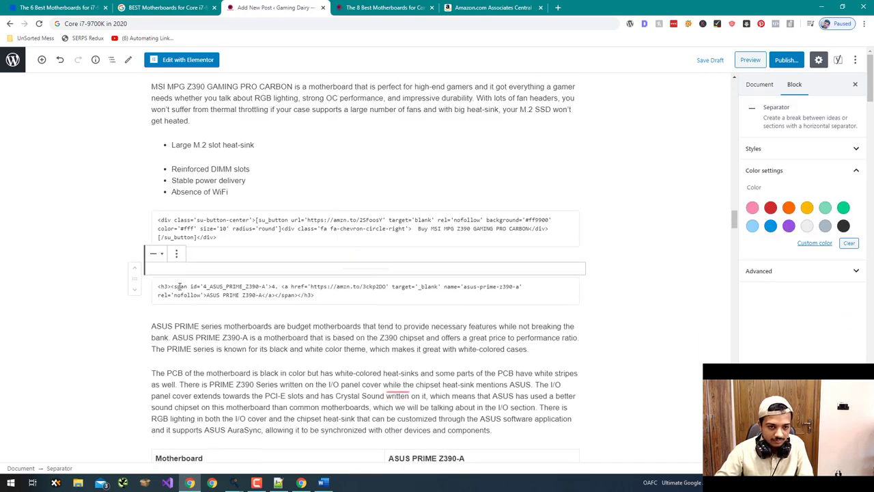
scroll(142, 219, "down", 10)
scroll(142, 218, "down", 4)
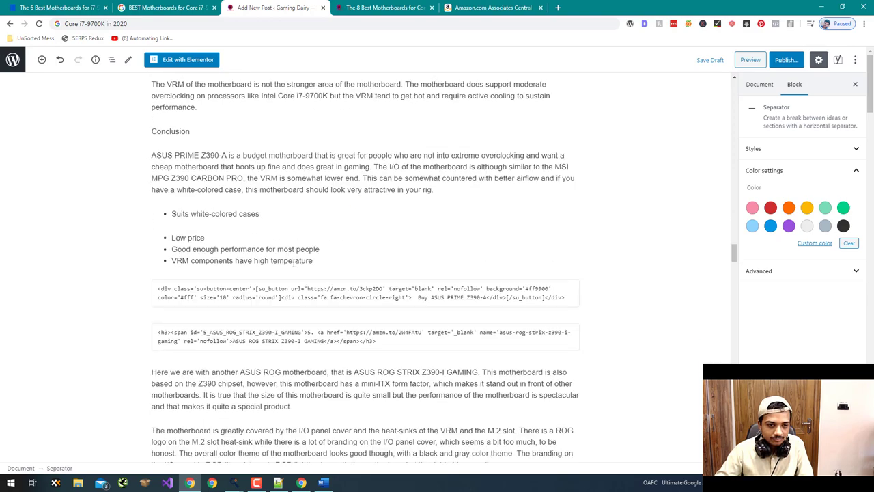
left_click(355, 316)
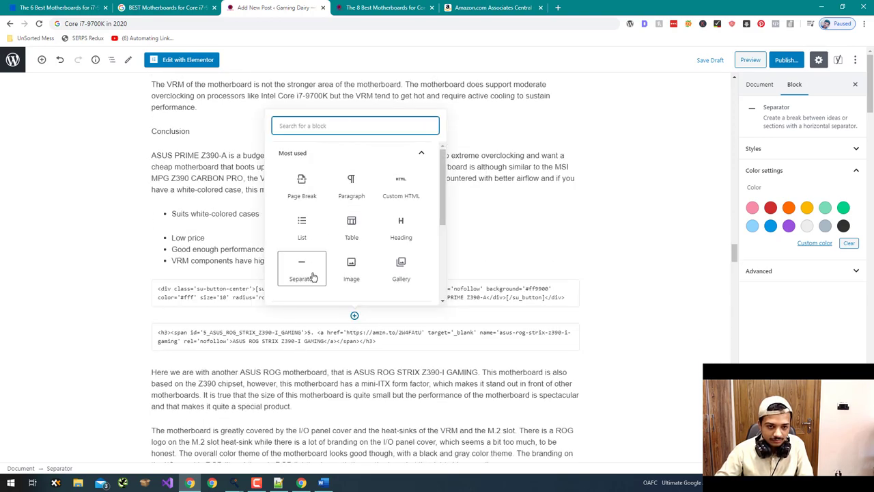
left_click(312, 277)
scroll(220, 210, "down", 15)
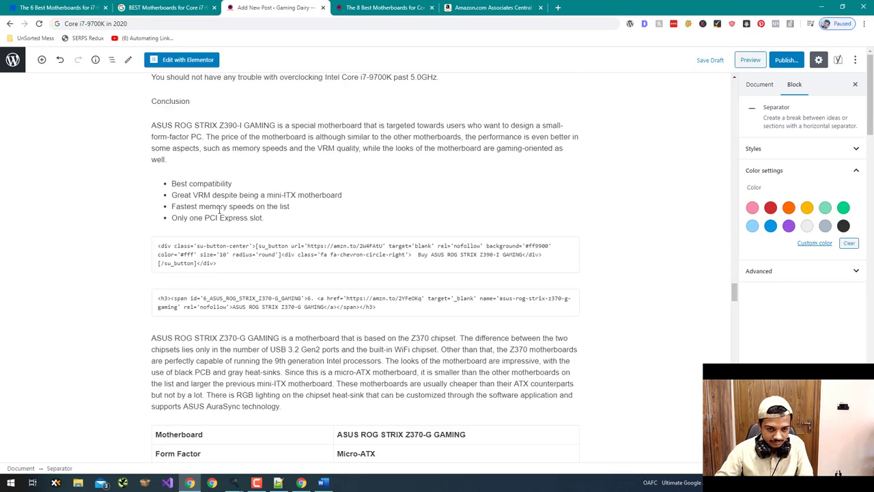
left_click(354, 280)
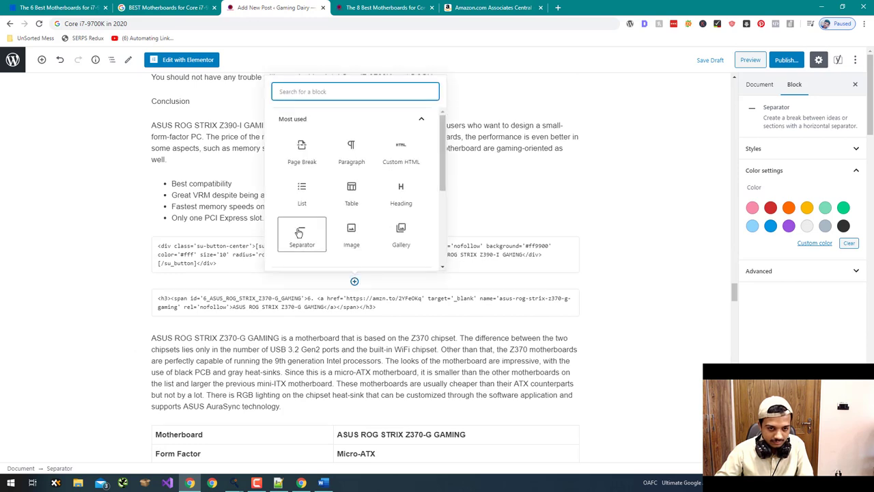
left_click(303, 242)
scroll(182, 287, "down", 3)
scroll(181, 287, "down", 10)
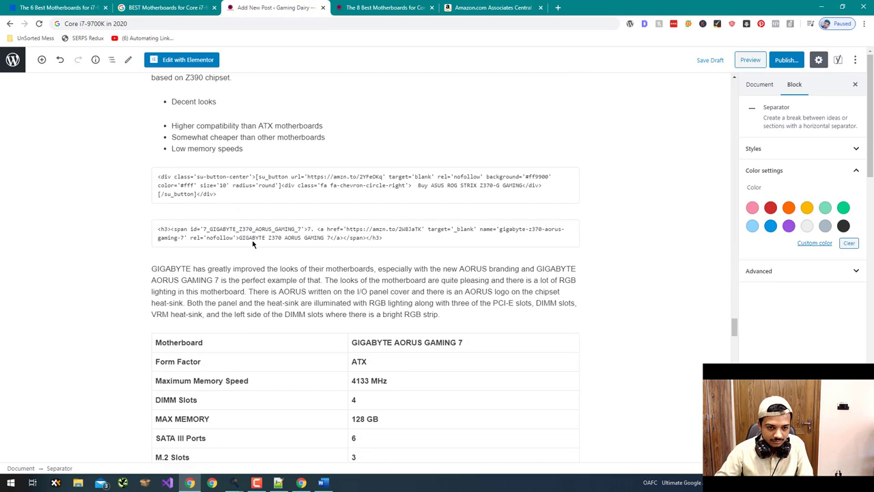
- Add separators after the Z370-G and GIGABYTE buy buttons and before Closing Thoughts
left_click(354, 213)
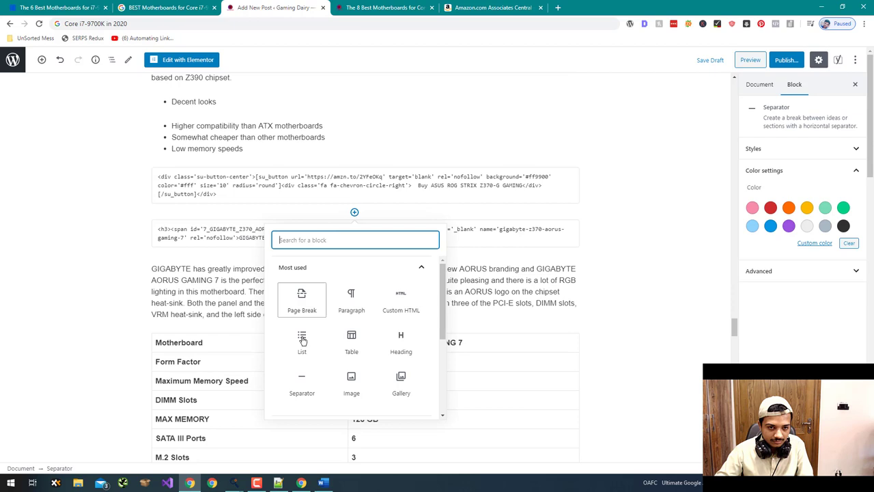
left_click(303, 380)
scroll(287, 291, "down", 8)
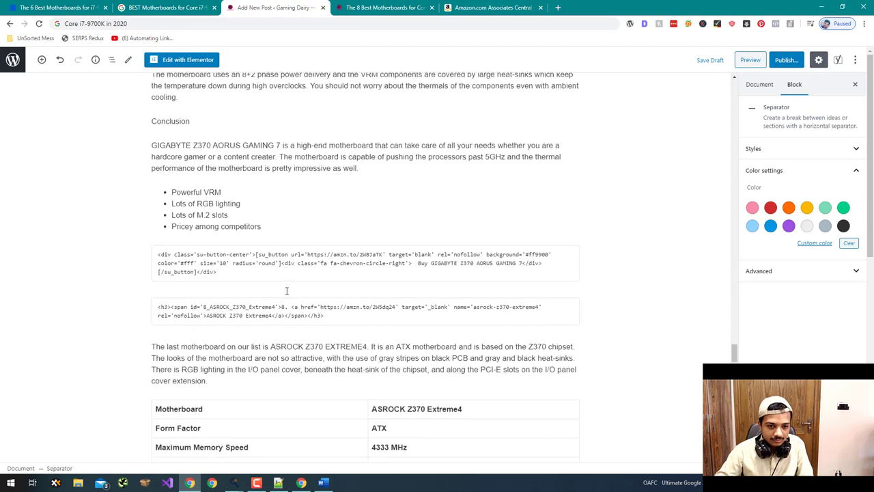
left_click(355, 289)
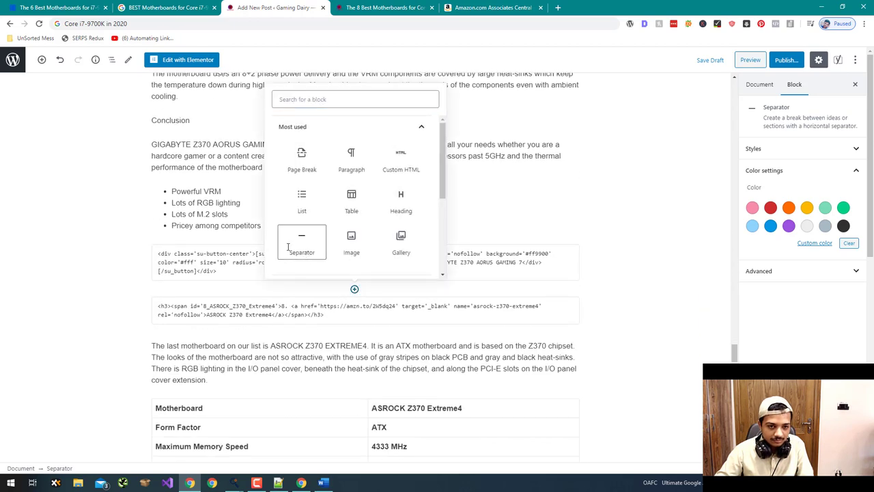
left_click(289, 247)
scroll(273, 260, "down", 6)
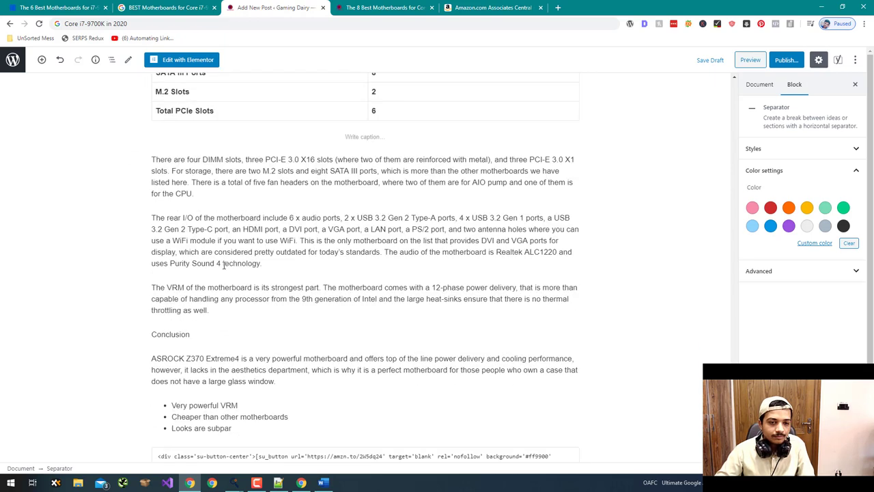
scroll(224, 265, "down", 4)
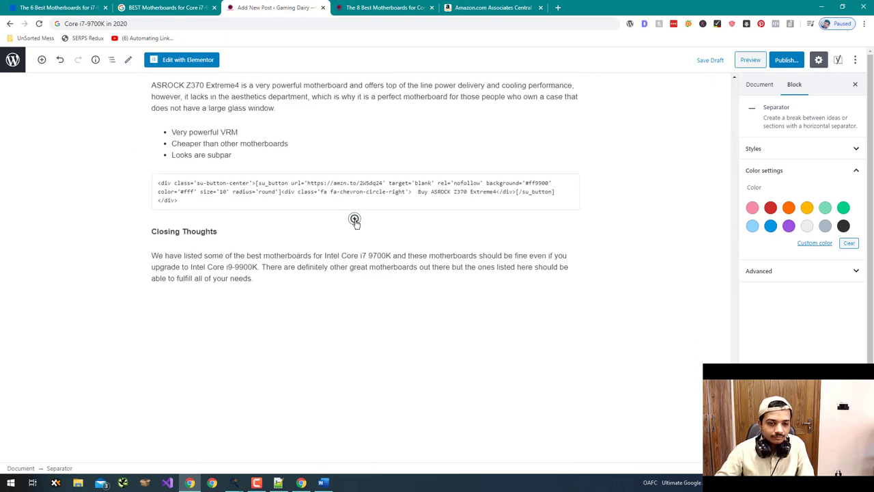
left_click(354, 219)
left_click(302, 389)
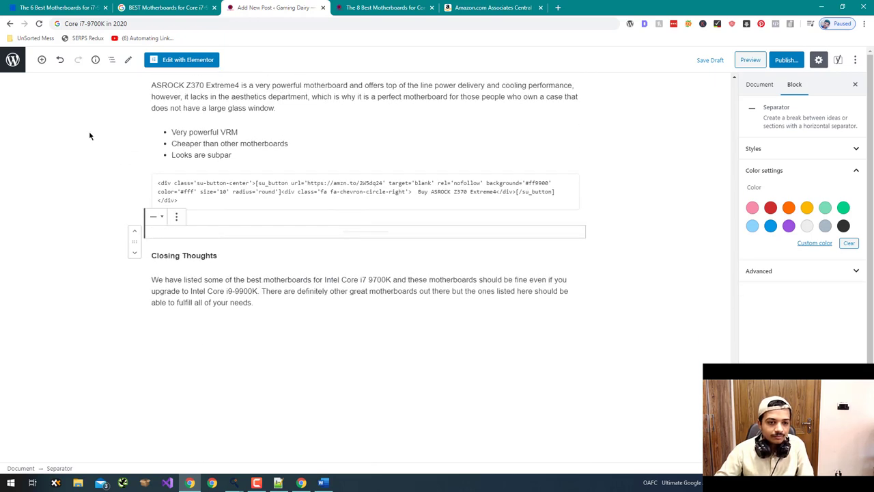
scroll(98, 143, "up", 15)
scroll(98, 148, "up", 15)
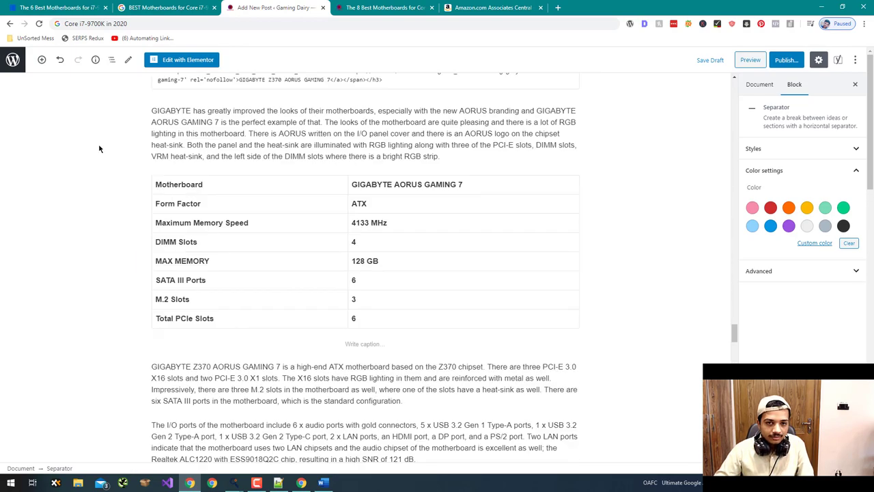
scroll(99, 148, "up", 10)
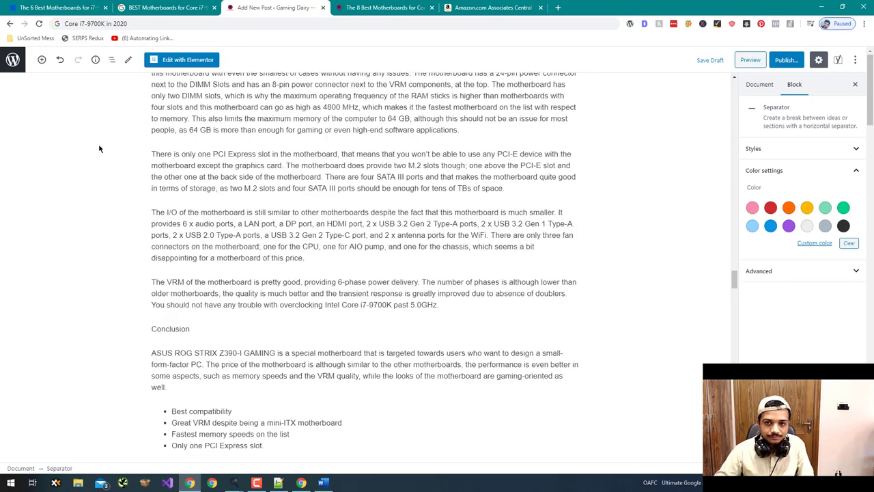
left_click(109, 154)
- Check the heading level of the ASUS section's Specifications: heading
scroll(121, 153, "up", 20)
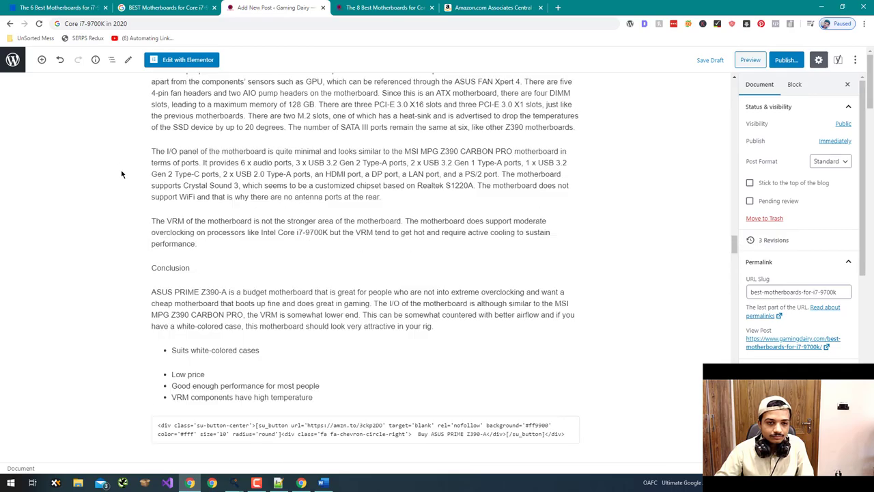
scroll(122, 180, "up", 20)
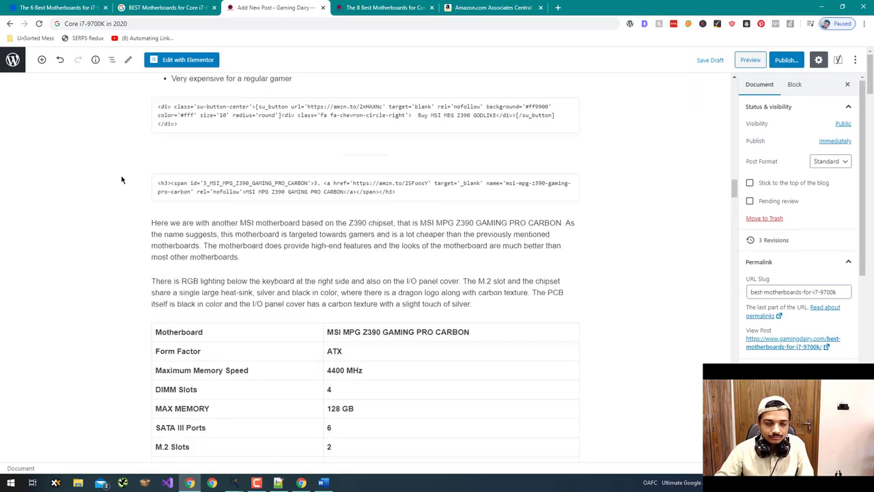
scroll(122, 179, "up", 20)
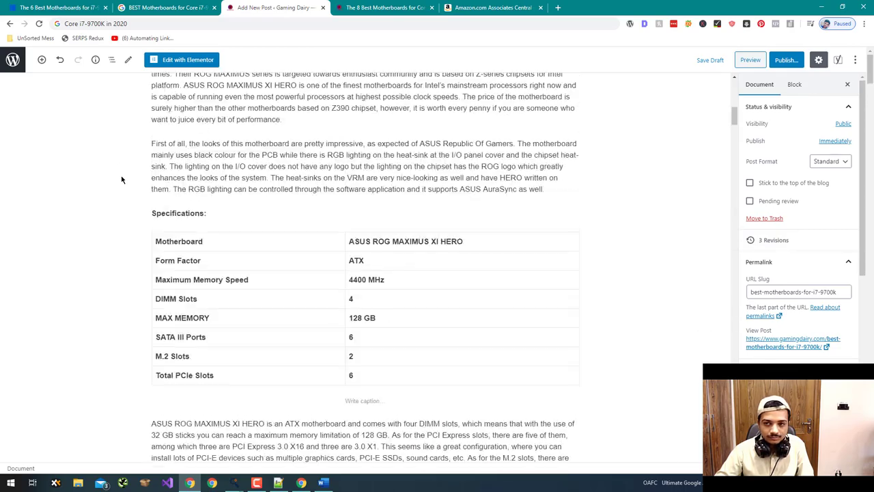
scroll(122, 180, "up", 2)
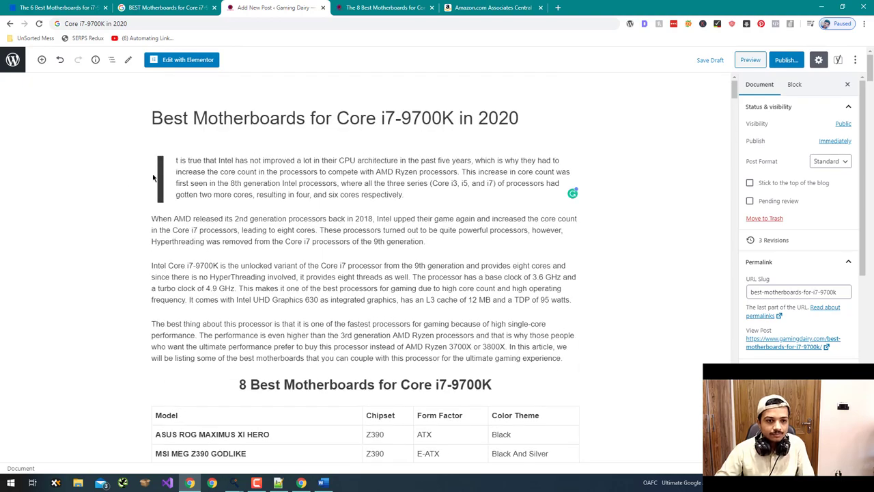
scroll(372, 234, "down", 7)
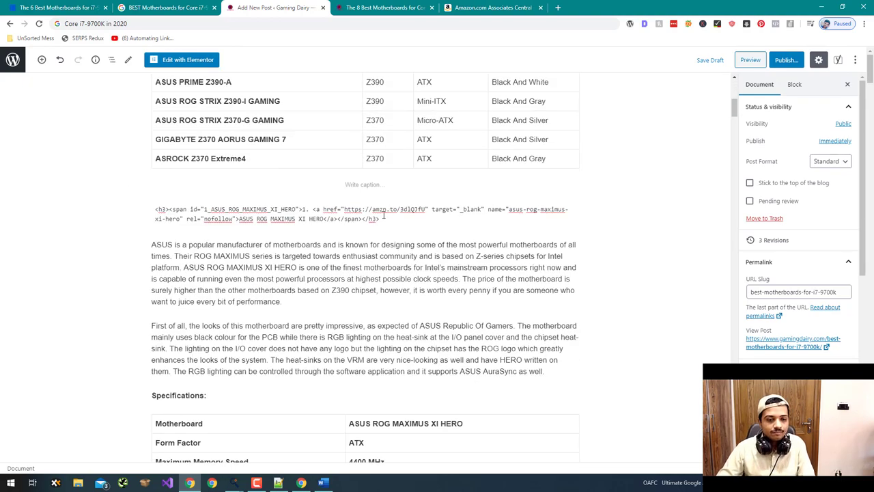
scroll(381, 246, "down", 2)
left_click(206, 169)
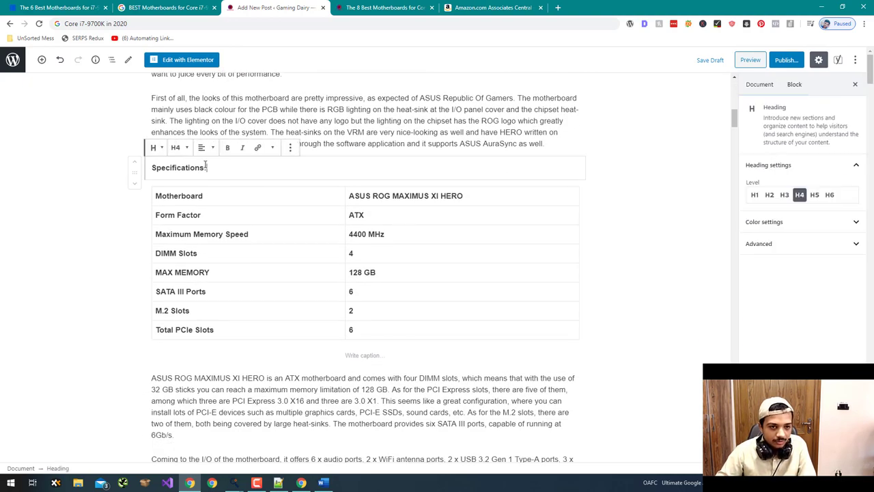
- Transform the ASUS Conclusion paragraph into an H4 heading
scroll(273, 170, "down", 5)
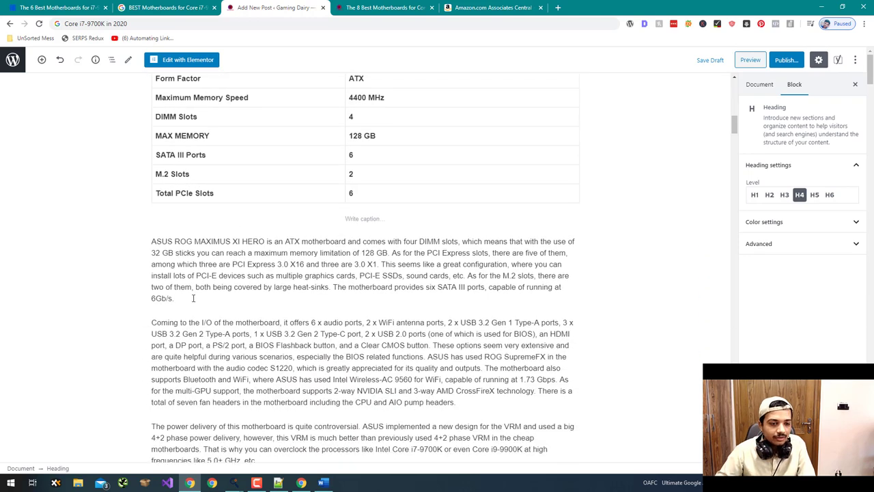
left_click(180, 257)
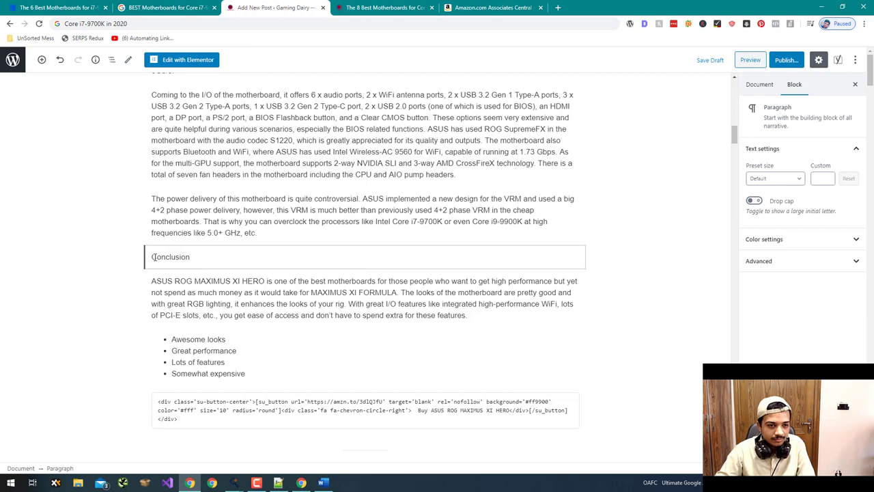
left_click(158, 239)
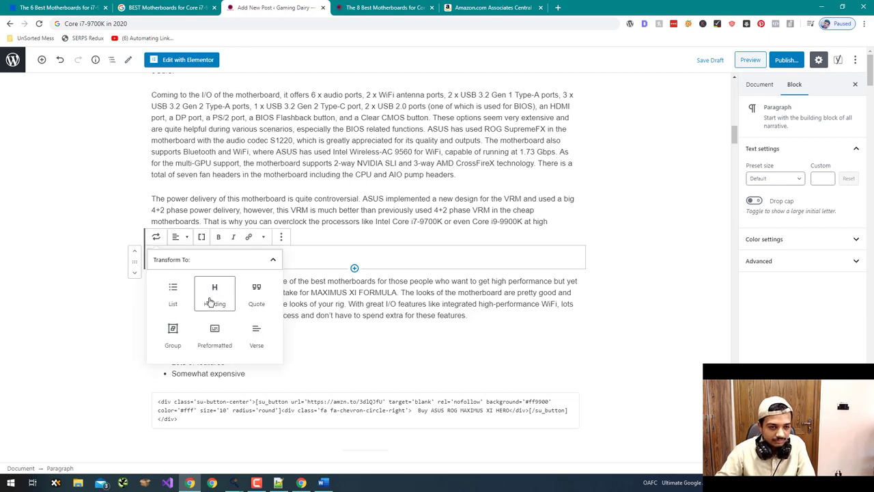
left_click(214, 293)
left_click(175, 236)
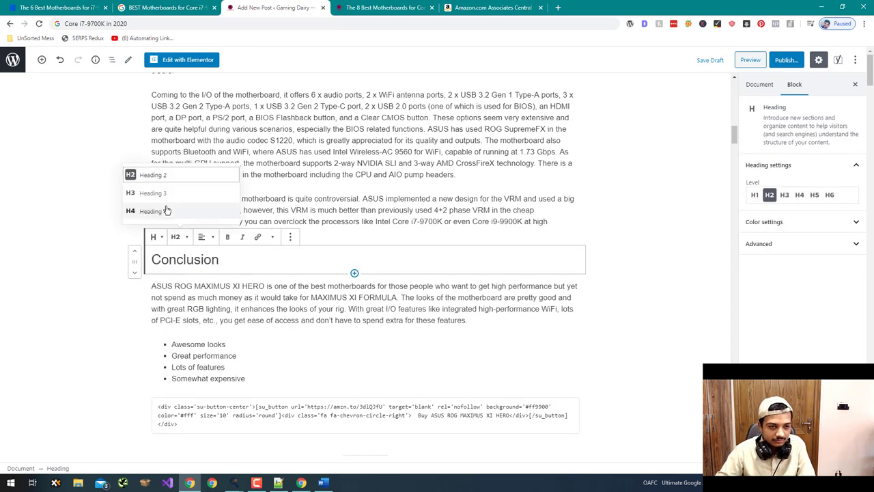
left_click(168, 211)
scroll(50, 266, "down", 3)
scroll(51, 265, "up", 3)
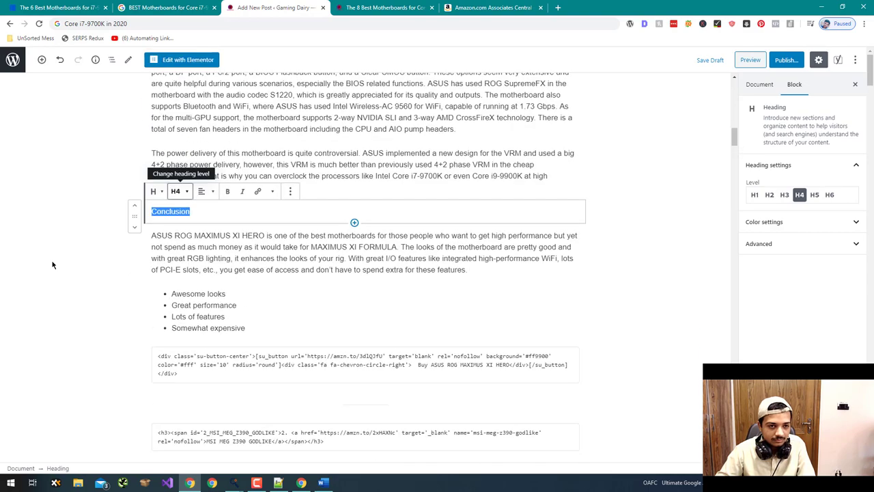
scroll(53, 265, "down", 2)
scroll(53, 265, "down", 5)
scroll(52, 262, "up", 6)
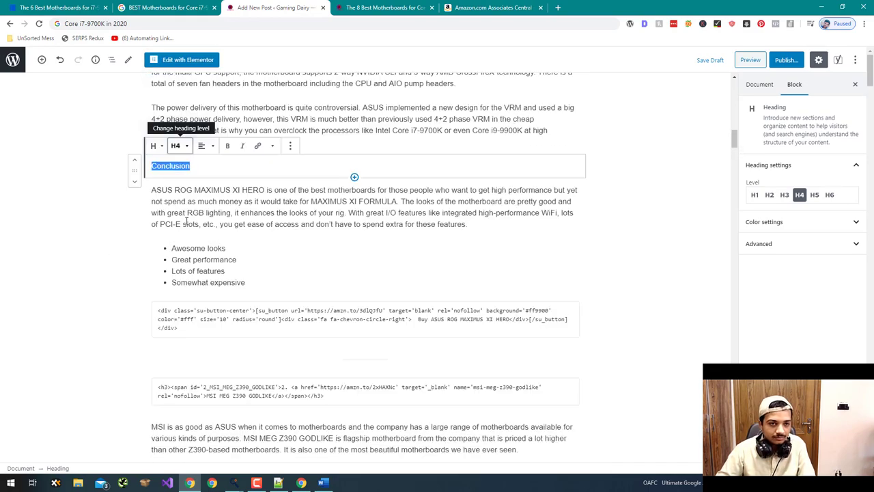
- Make the heading read 'Conclusion:' and select the Specifications: heading text
left_click(195, 164)
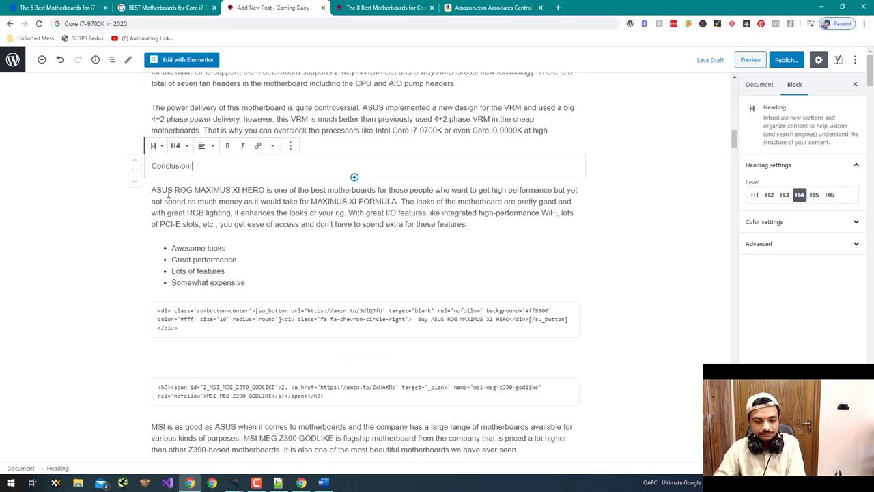
scroll(134, 224, "down", 4)
scroll(135, 224, "up", 10)
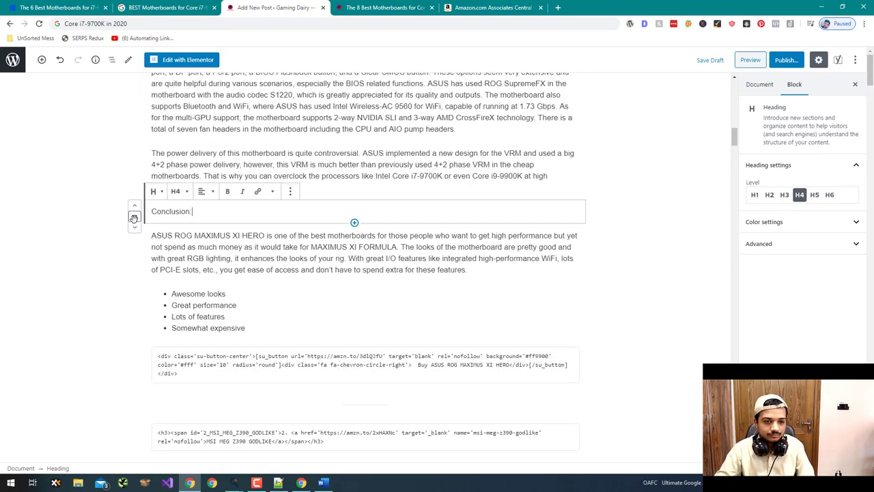
scroll(238, 394, "down", 3)
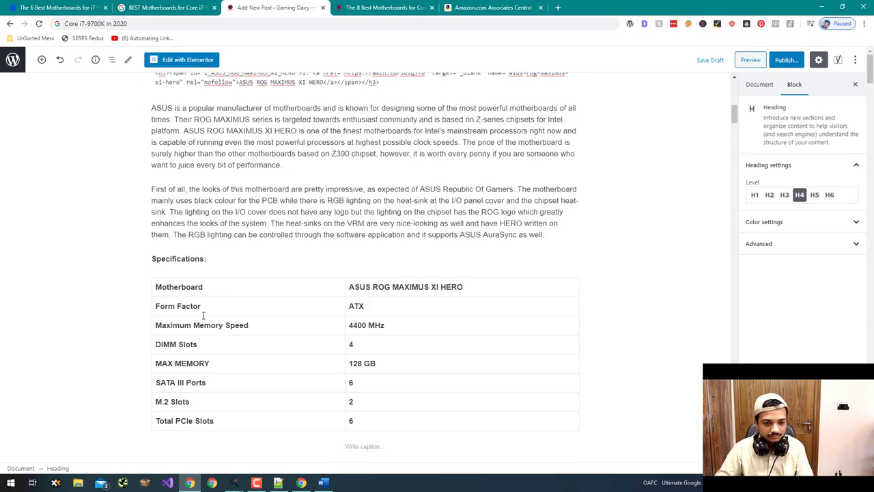
left_click_drag(209, 260, 148, 258)
key("ctrl+c")
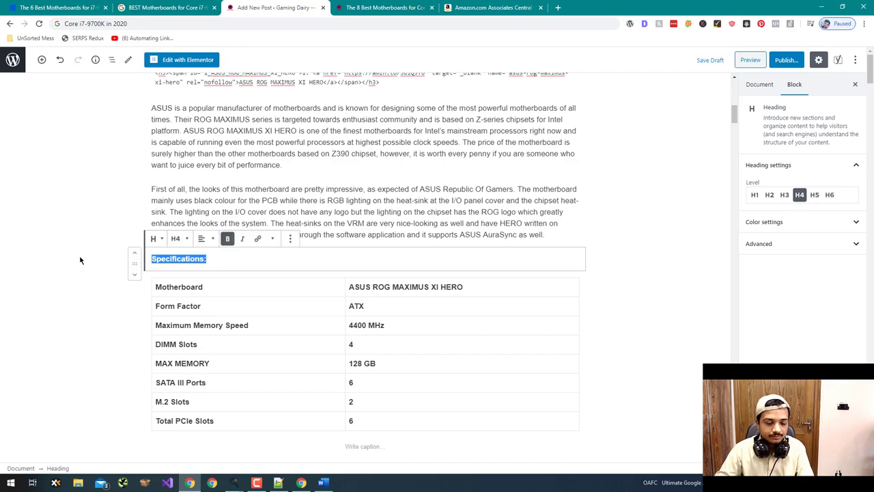
scroll(80, 260, "down", 5)
scroll(80, 259, "down", 10)
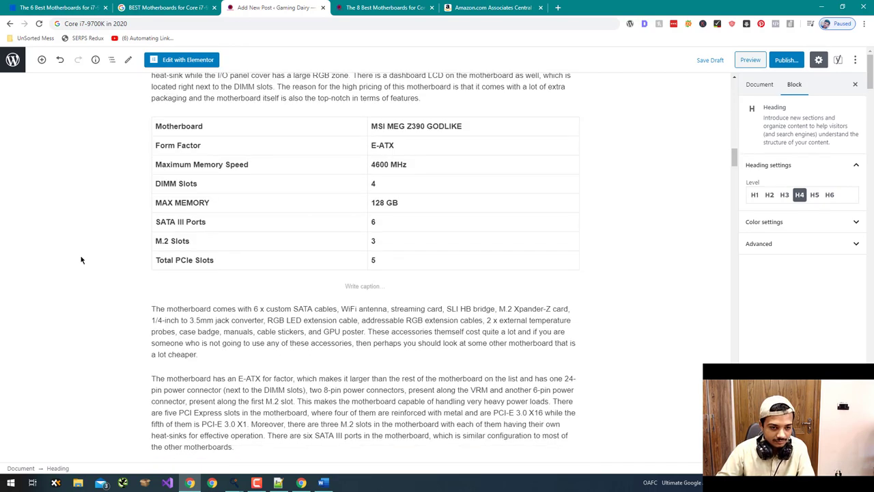
scroll(421, 254, "up", 2)
- Paste a Specifications: heading above the MSI GODLIKE spec table
left_click(425, 245)
left_click(421, 237)
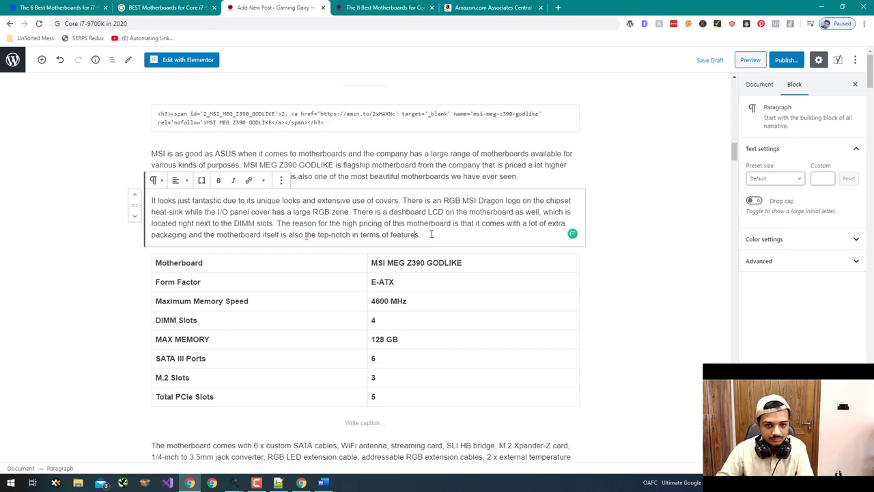
key("Return")
key("ctrl+v")
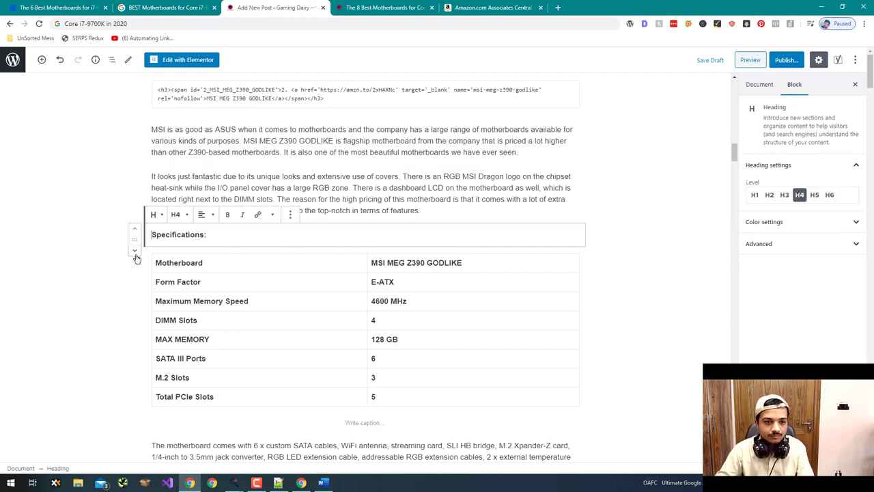
left_click(94, 264)
scroll(93, 264, "down", 8)
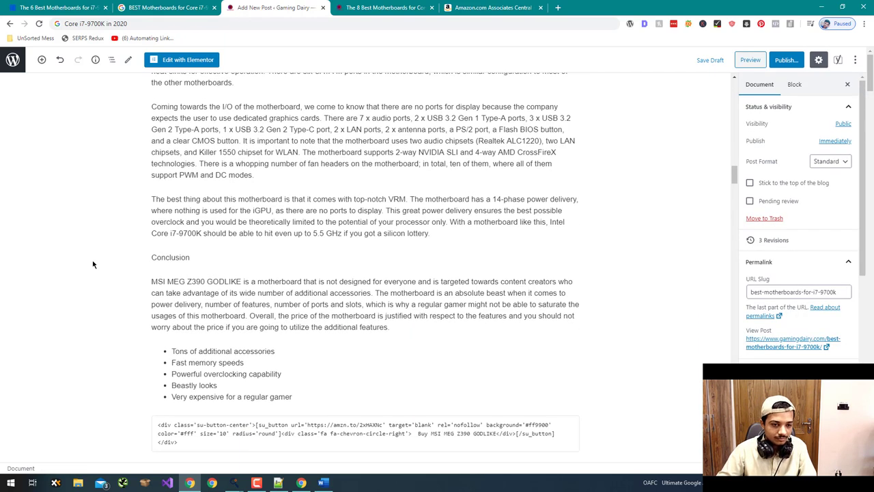
- Transform the MSI GODLIKE Conclusion paragraph into an H4 heading
left_click(176, 213)
left_click(156, 192)
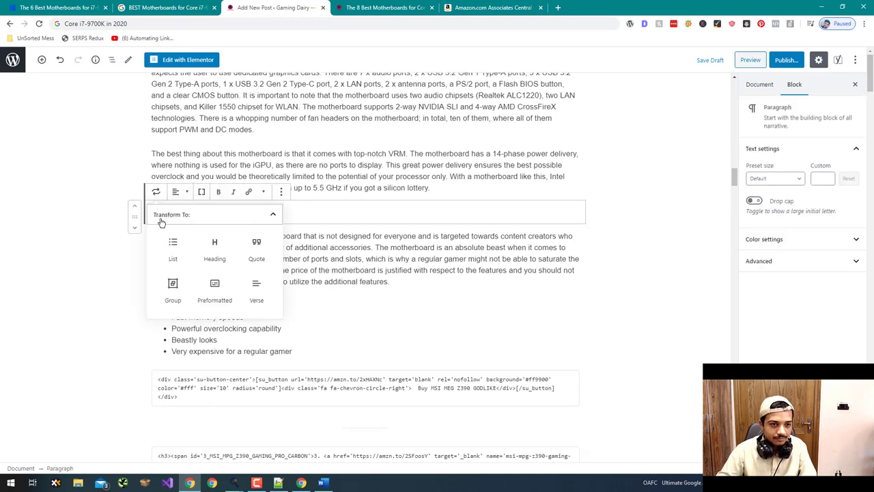
left_click(213, 247)
left_click(189, 197)
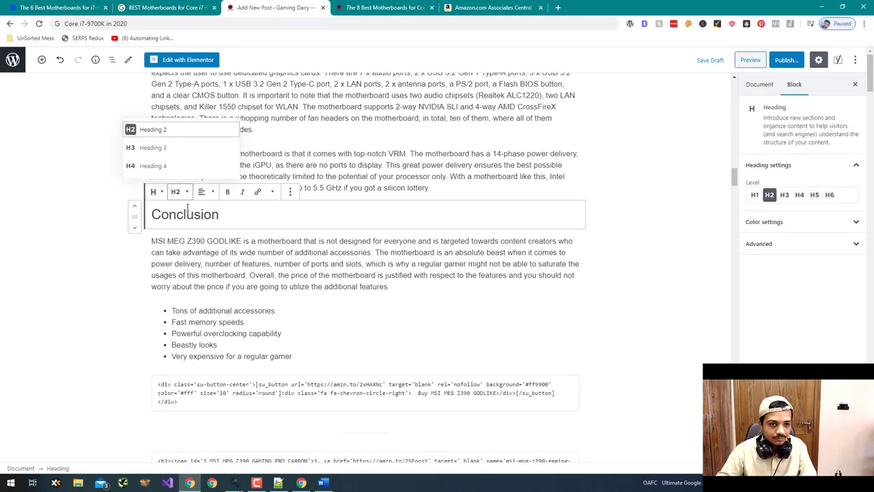
left_click(160, 166)
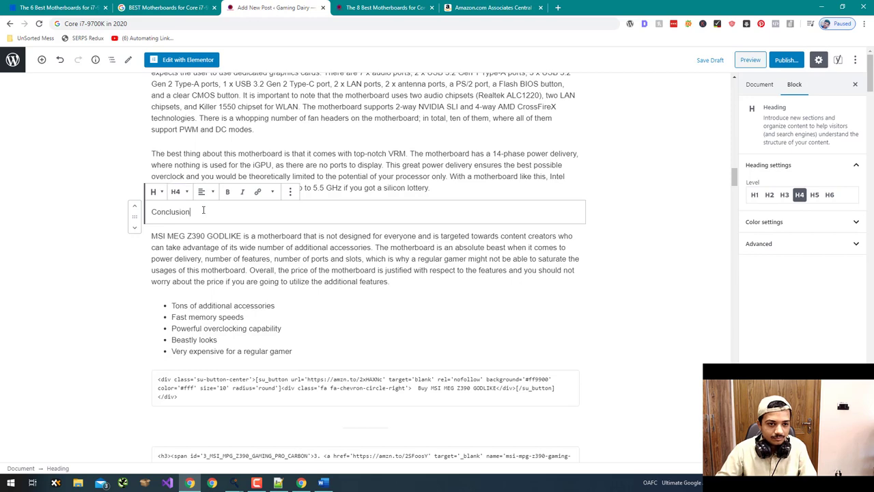
scroll(74, 282, "down", 8)
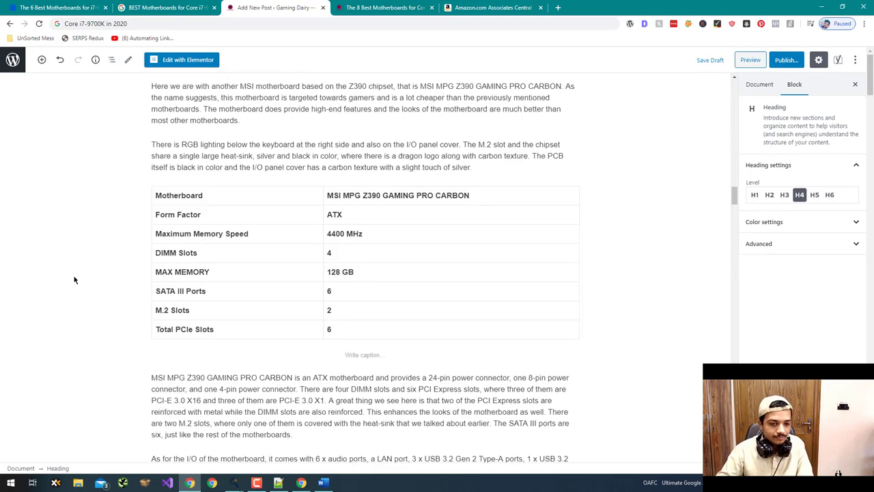
scroll(74, 282, "up", 1)
- Insert a Specifications: heading above the Gaming Pro Carbon spec table
left_click(335, 167)
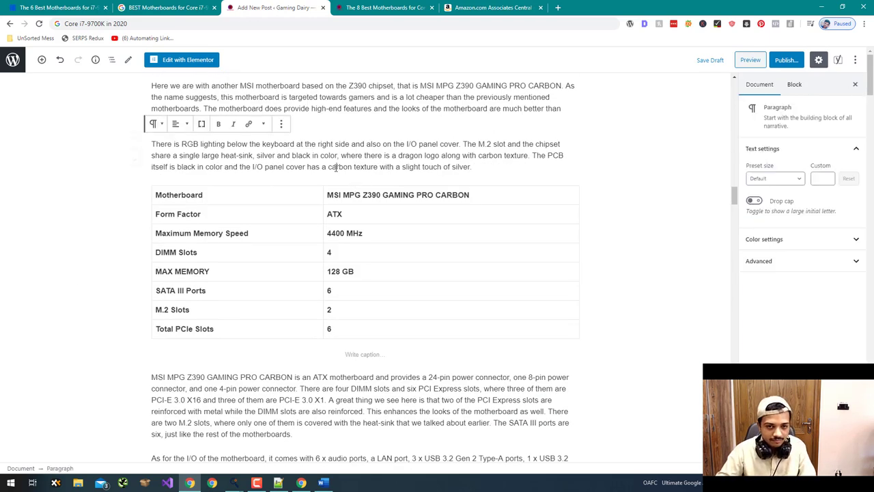
left_click(482, 174)
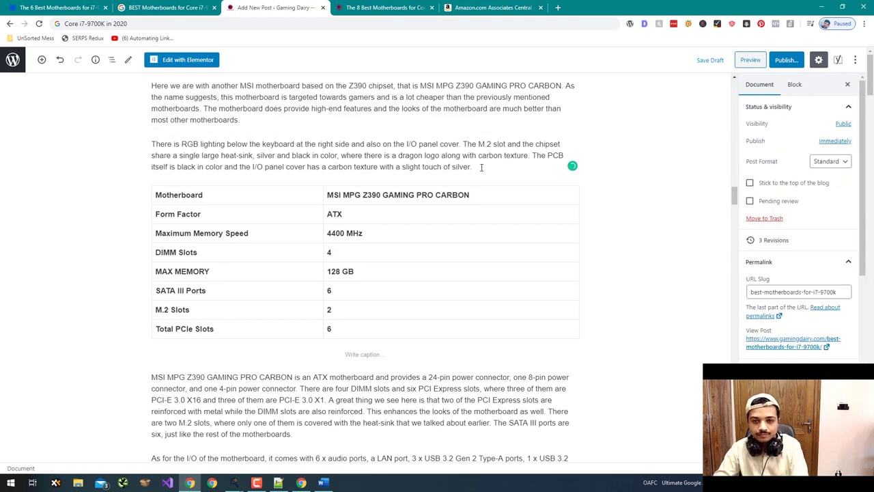
left_click(470, 168)
key("Return")
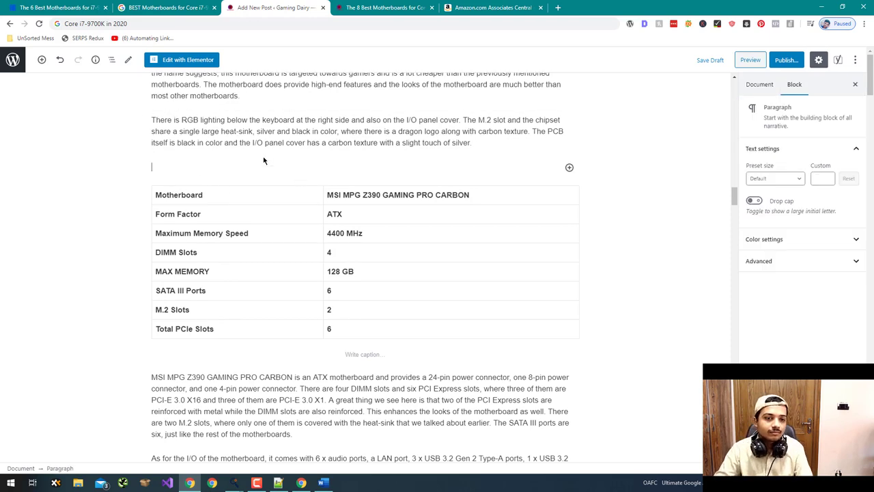
left_click(255, 166)
scroll(68, 276, "down", 3)
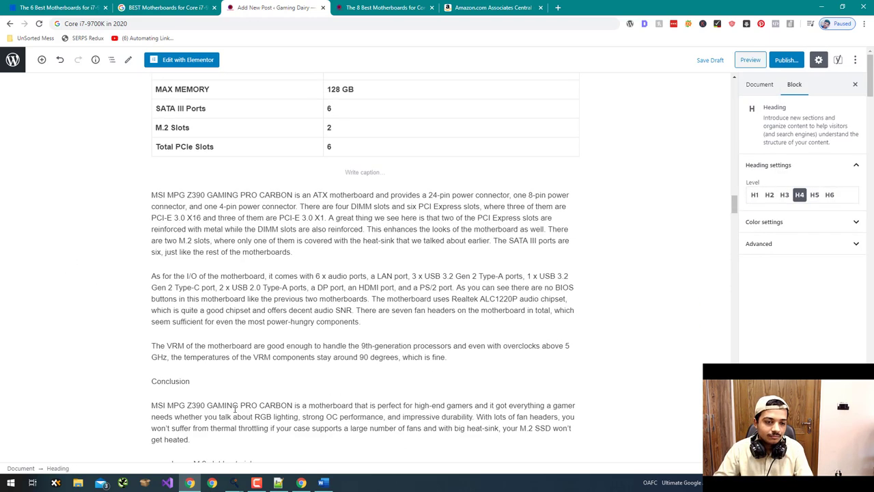
- Transform the Gaming Pro Carbon Conclusion paragraph into an H4 heading
left_click(171, 380)
left_click(155, 361)
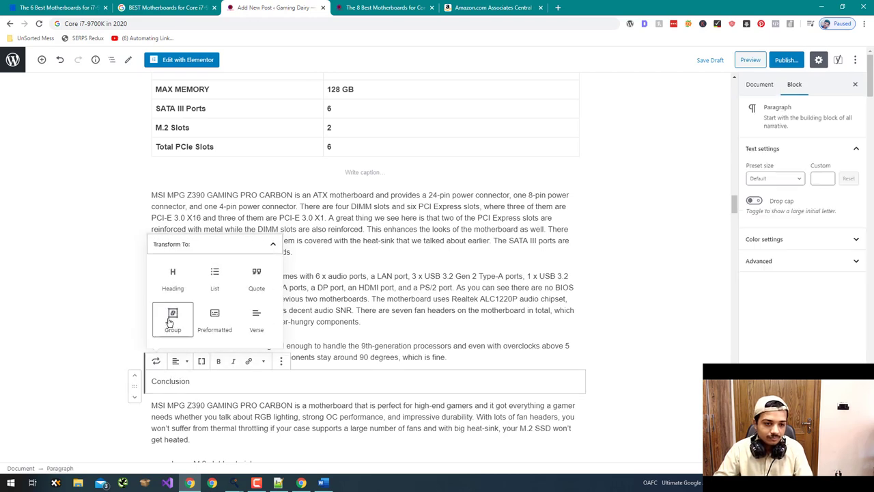
left_click(173, 281)
left_click(179, 360)
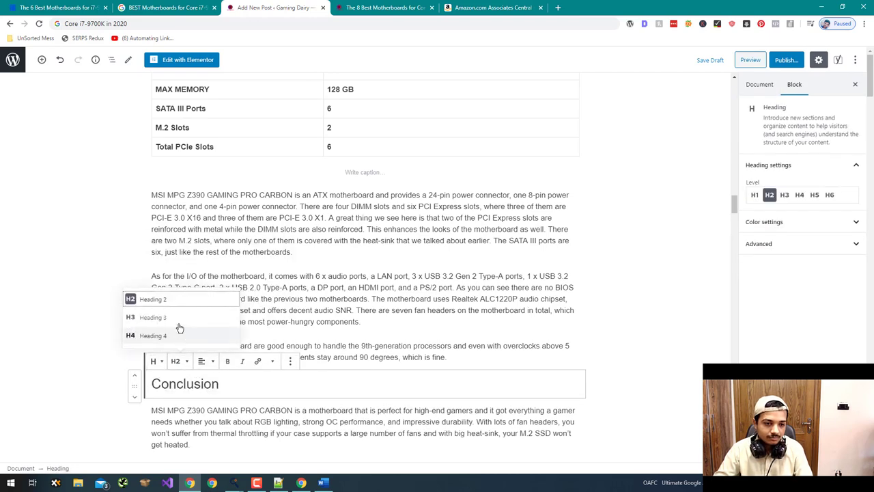
left_click(147, 335)
scroll(127, 328, "down", 6)
scroll(127, 302, "up", 4)
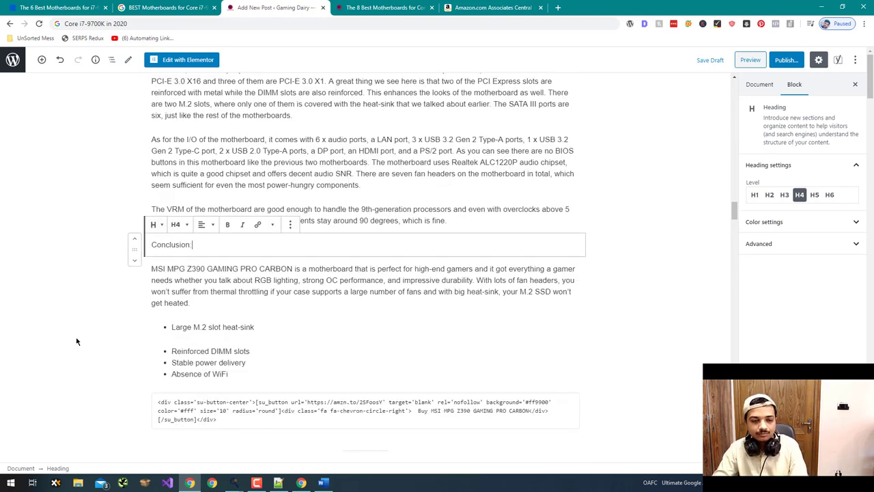
scroll(76, 342, "down", 8)
scroll(75, 347, "up", 2)
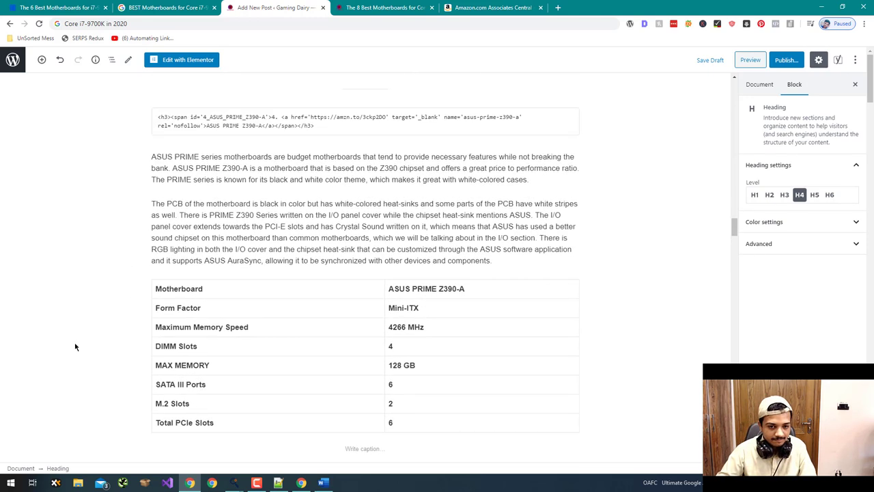
- Insert the H4 'Specifications:' heading below the PCB paragraph of the ASUS PRIME Z390-A review
scroll(75, 347, "up", 2)
scroll(75, 347, "down", 6)
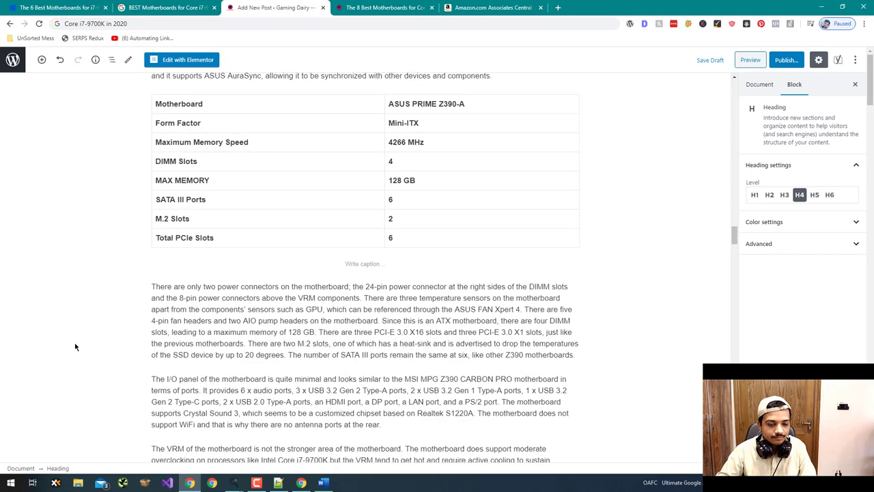
scroll(75, 347, "down", 5)
scroll(76, 347, "up", 8)
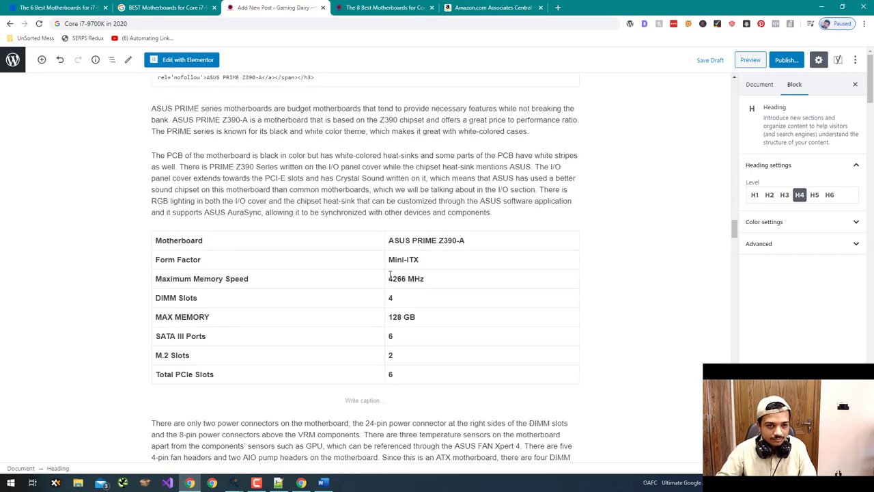
left_click(383, 226)
left_click(381, 214)
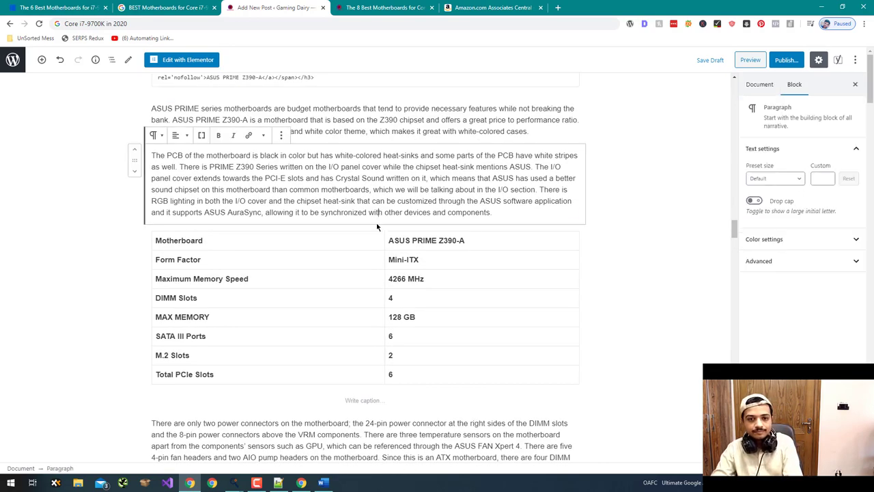
key("Return")
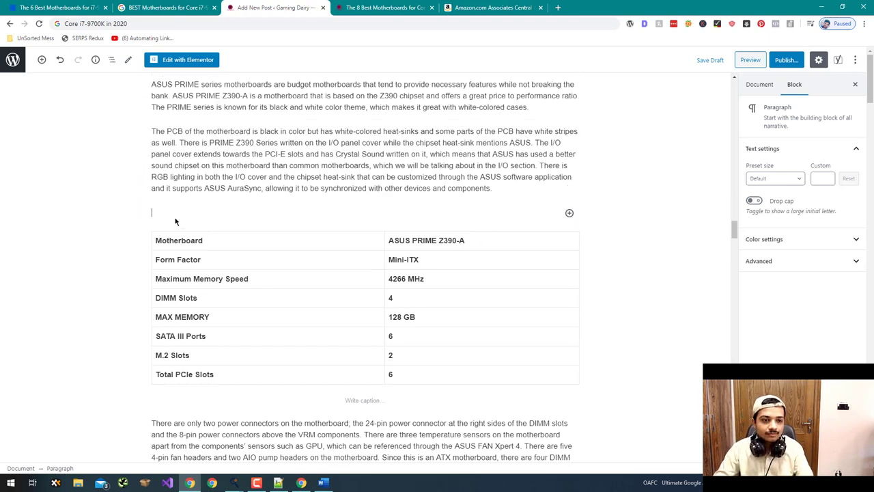
type("Specifications:")
scroll(128, 282, "down", 5)
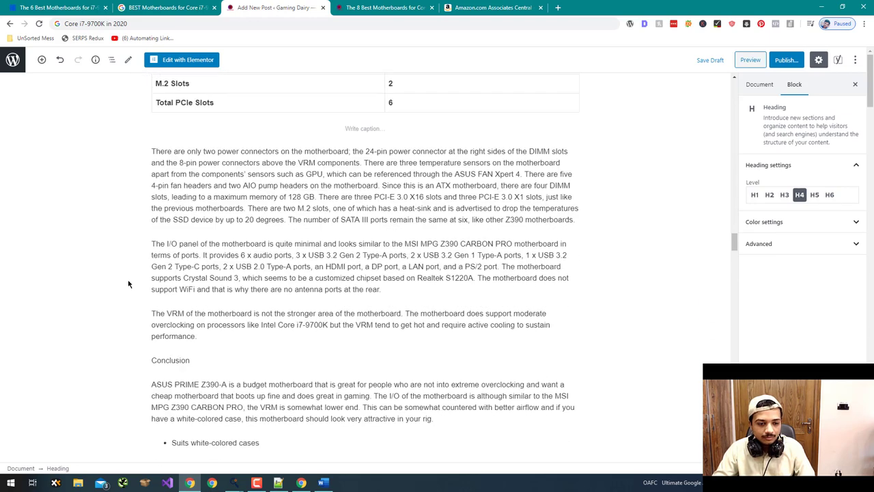
- Turn the PRIME Z390-A 'Conclusion:' paragraph into a Heading 3
left_click(199, 262)
left_click(199, 262)
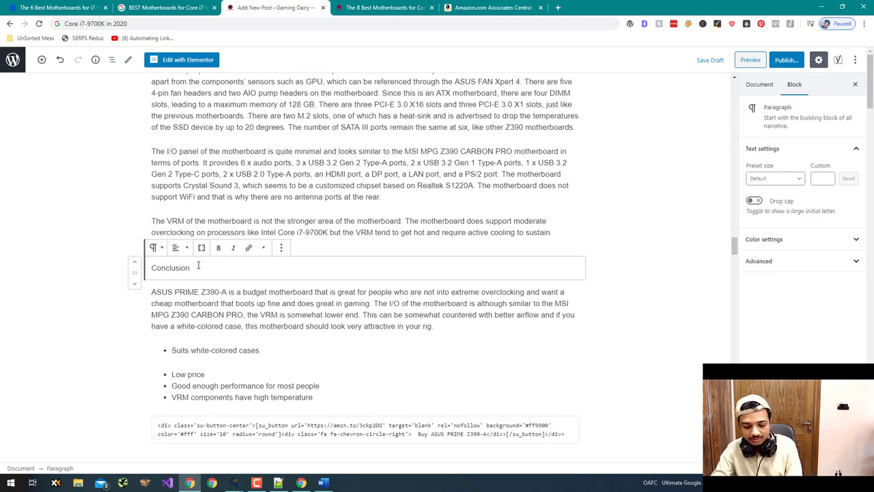
left_click(154, 247)
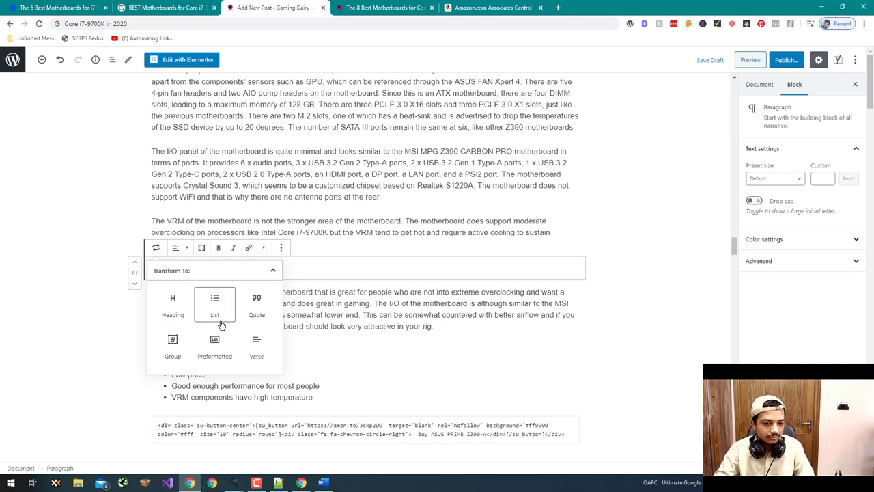
left_click(89, 301)
left_click(165, 267)
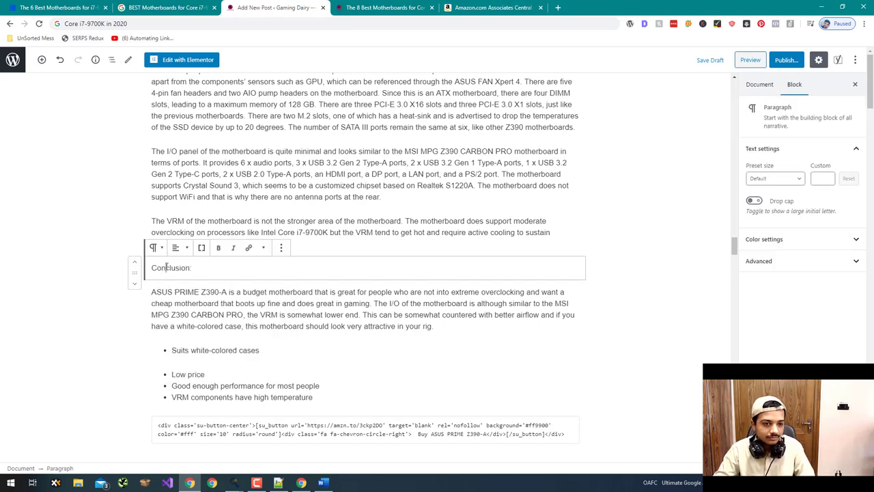
left_click(155, 247)
left_click(176, 303)
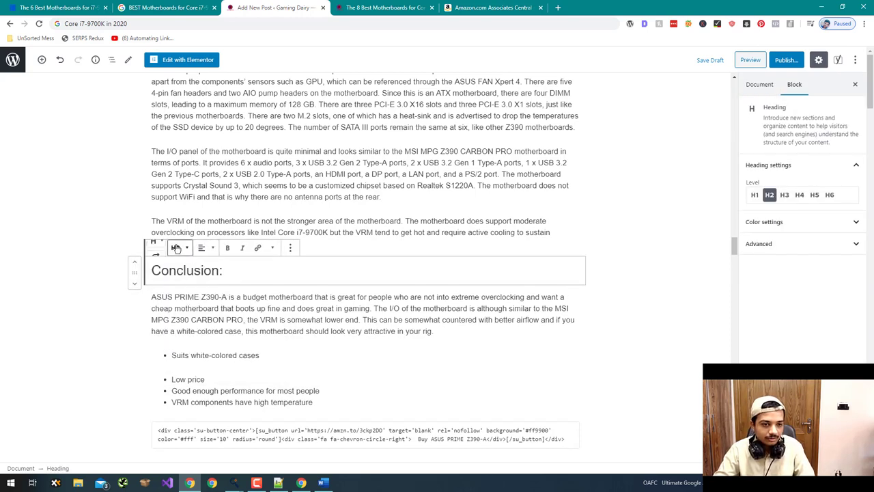
left_click(178, 247)
left_click(151, 203)
scroll(65, 274, "down", 5)
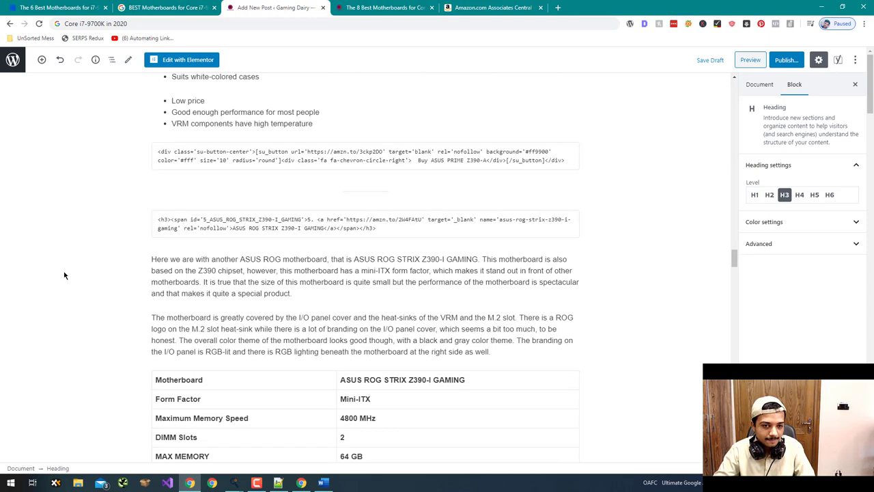
scroll(64, 275, "down", 1)
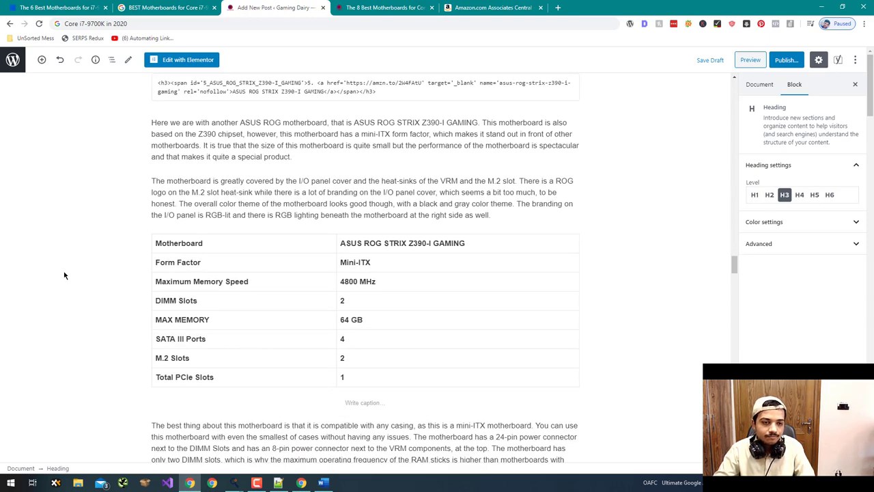
- Add the 'Specifications:' heading below the ROG STRIX Z390-I intro paragraph
scroll(64, 275, "down", 3)
scroll(64, 275, "up", 3)
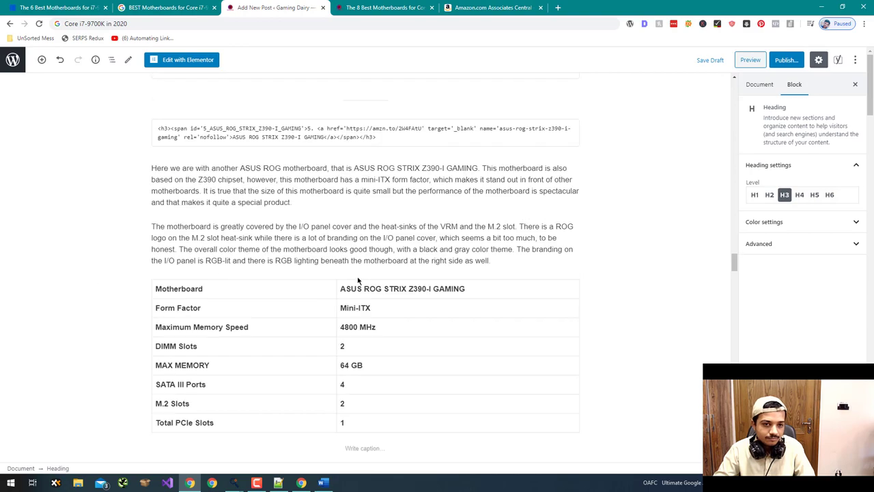
left_click(497, 257)
key("Return")
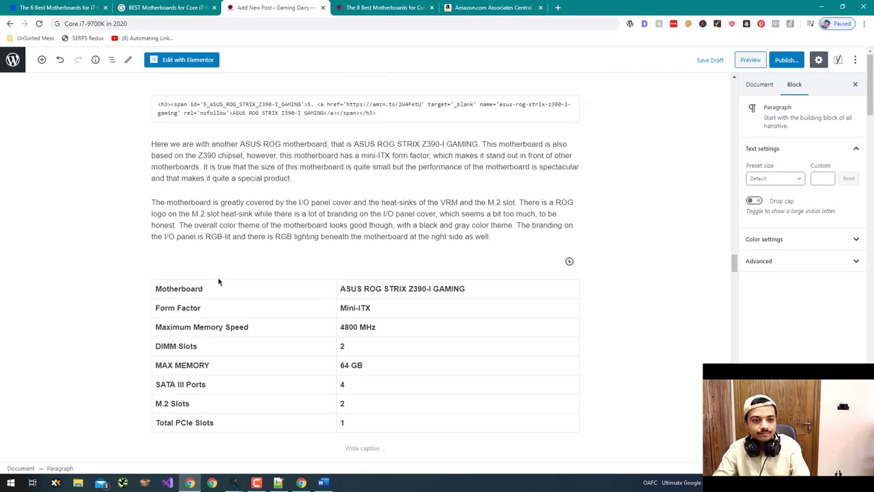
type("Specifications :")
scroll(148, 293, "down", 6)
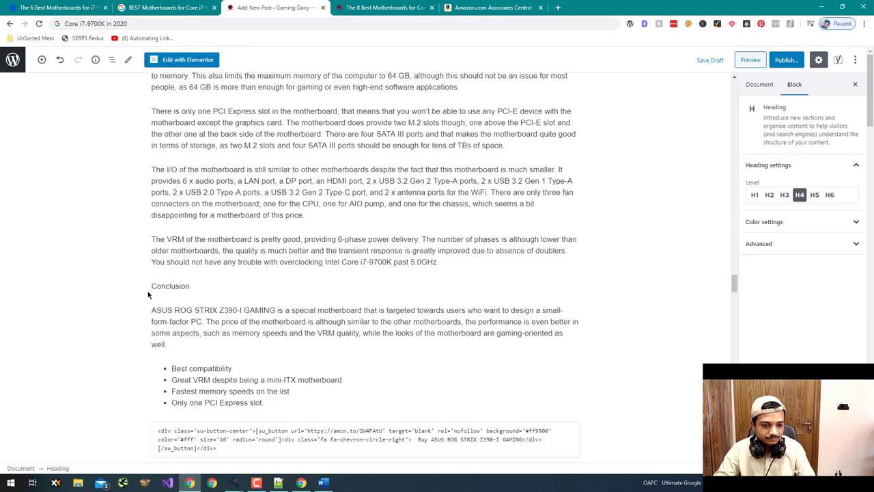
- Convert the Z390-I 'Conclusion:' paragraph to a Heading 3
left_click(181, 286)
left_click(156, 263)
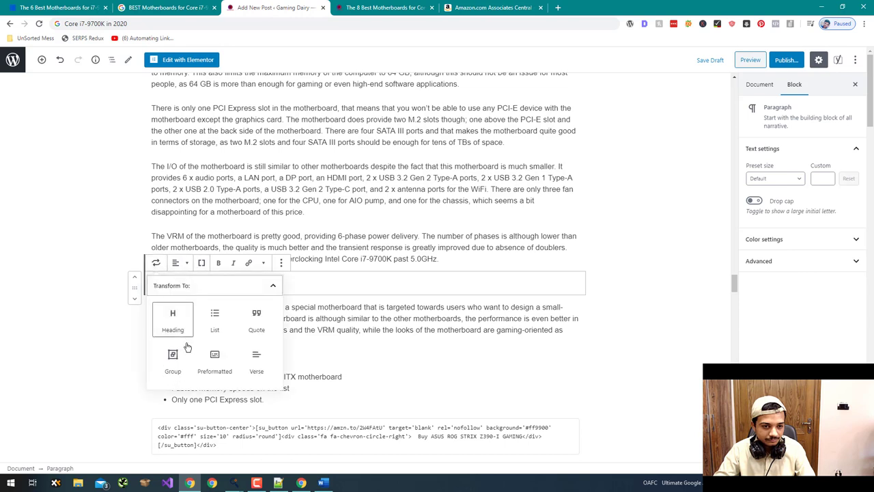
left_click(173, 320)
left_click(178, 263)
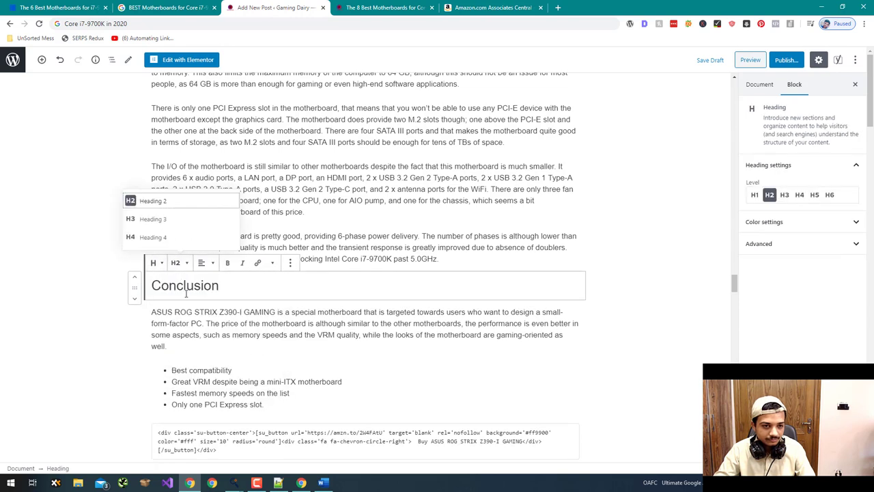
left_click(153, 218)
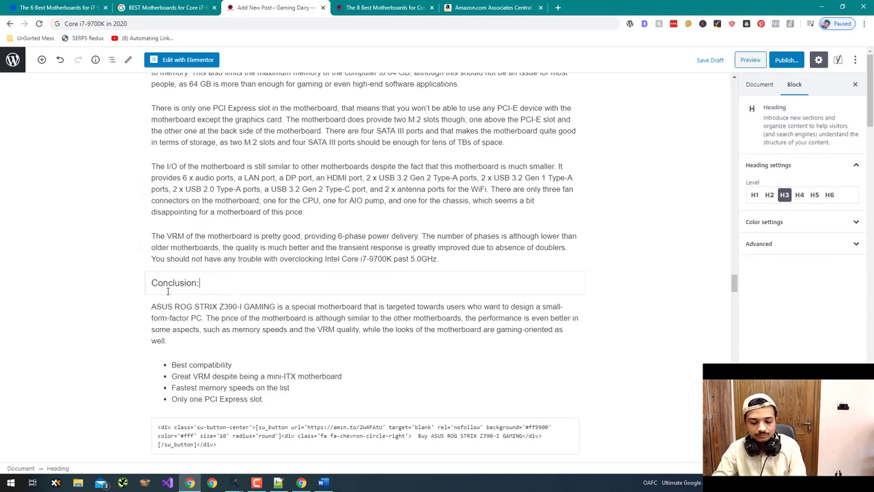
scroll(52, 318, "down", 4)
scroll(51, 319, "down", 6)
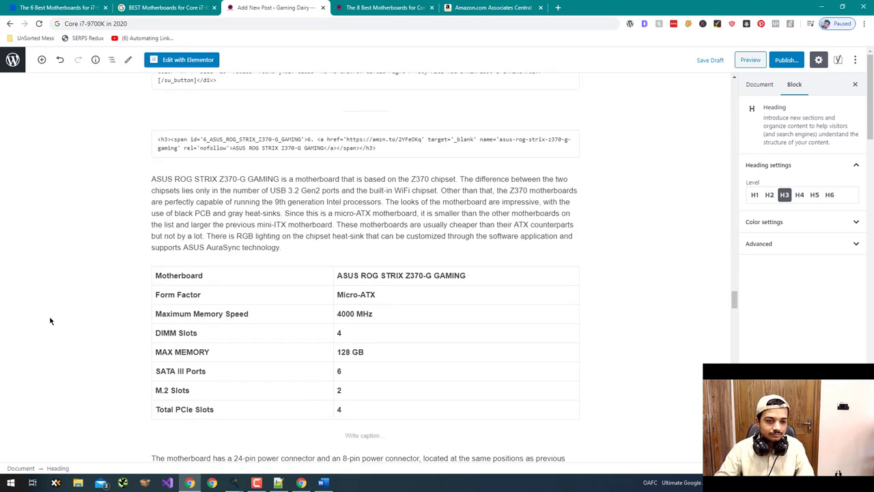
- Convert the Z370-G 'Conclusion:' paragraph to a heading, choosing level 3
left_click(180, 303)
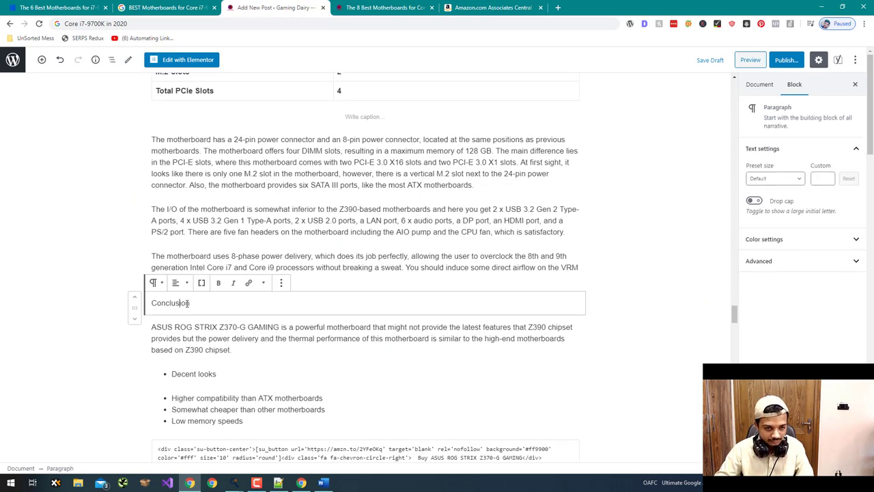
left_click(156, 283)
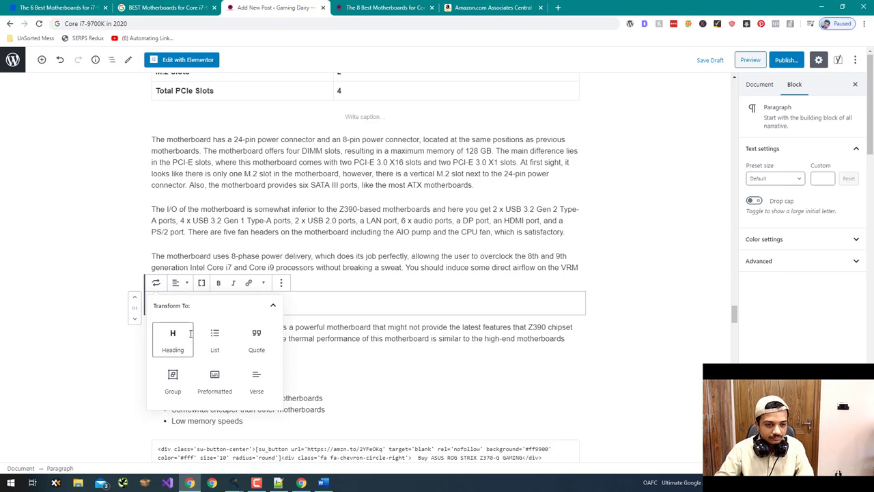
left_click(186, 346)
left_click(191, 285)
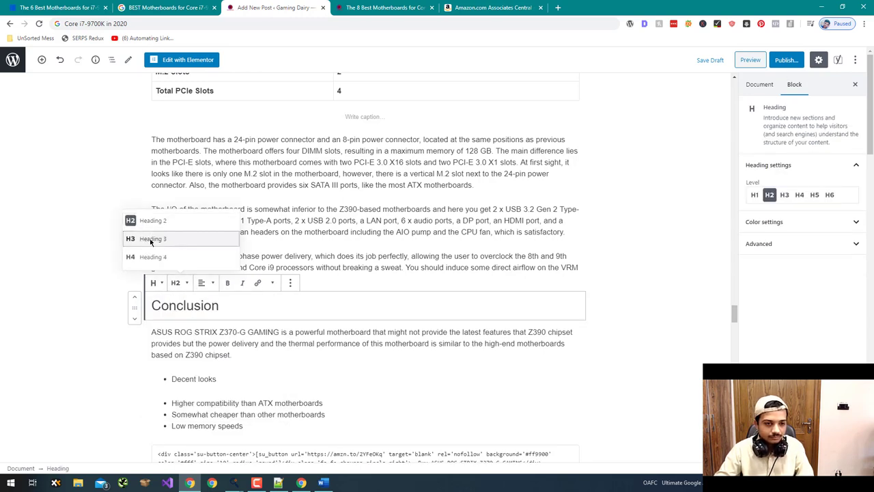
left_click(180, 239)
left_click(226, 303)
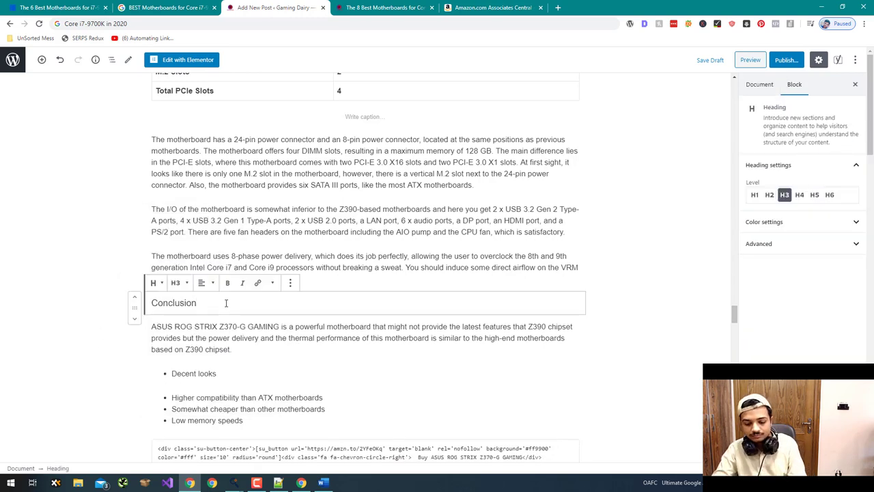
scroll(89, 359, "up", 9)
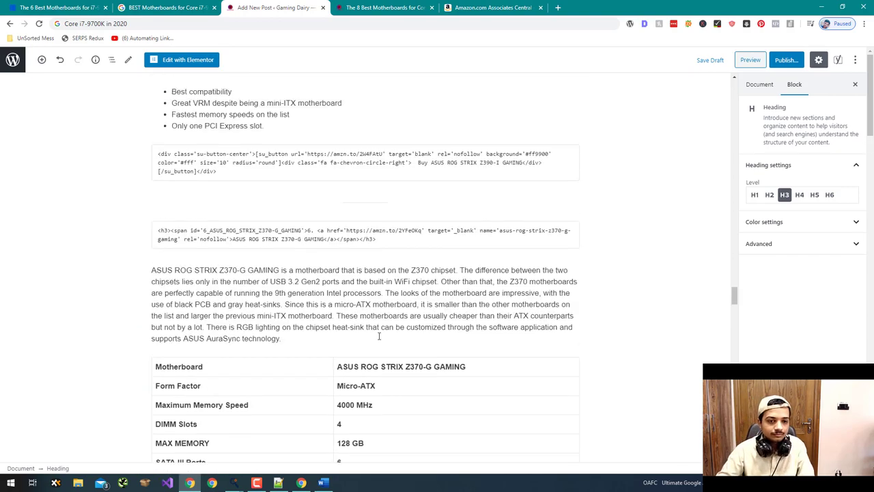
- Add the 'Specifications:' heading below the ROG STRIX Z370-G intro paragraph
left_click(362, 337)
key("Return")
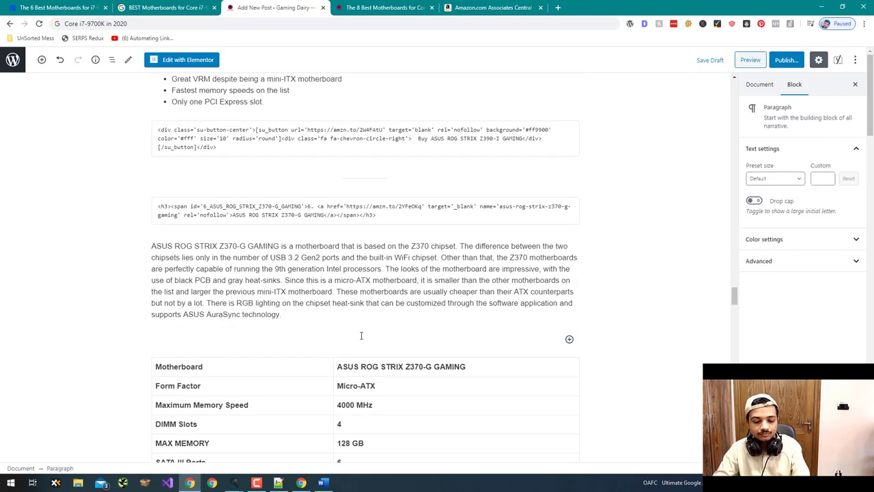
type("Specifications:")
scroll(74, 375, "down", 9)
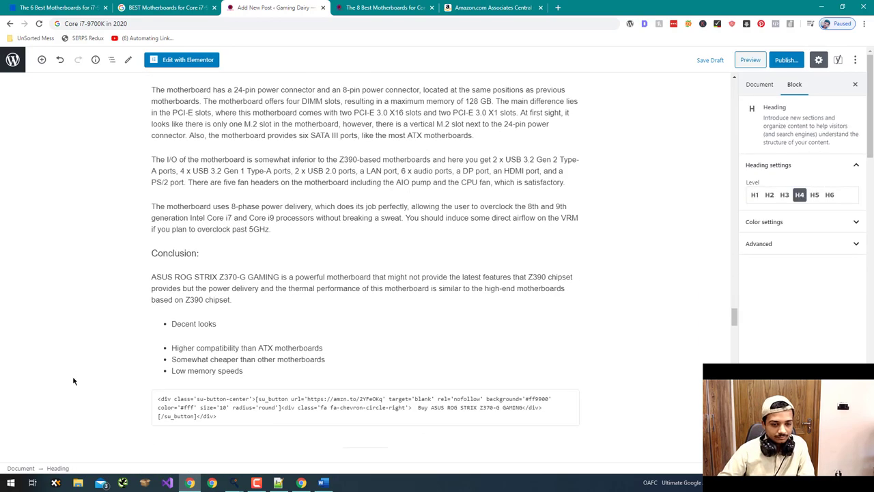
- Turn the GIGABYTE review's 'Conclusion:' paragraph into a level-4 heading
scroll(73, 381, "down", 2)
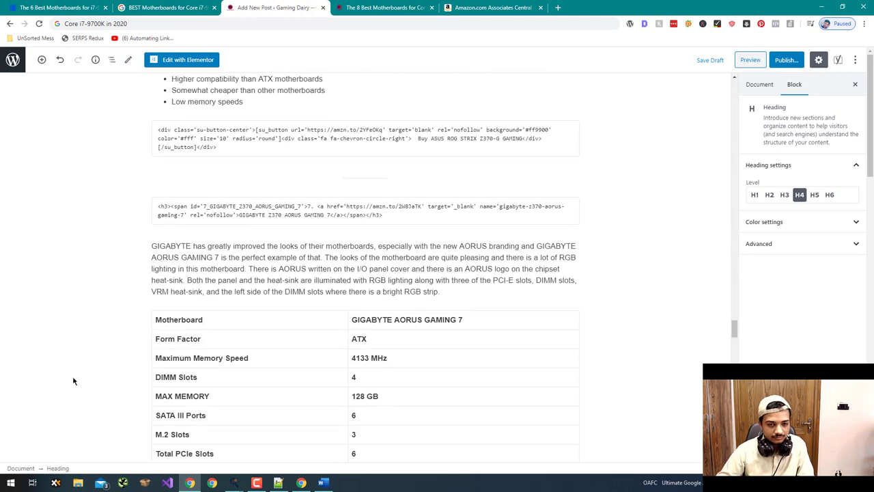
scroll(74, 381, "down", 3)
scroll(74, 381, "down", 2)
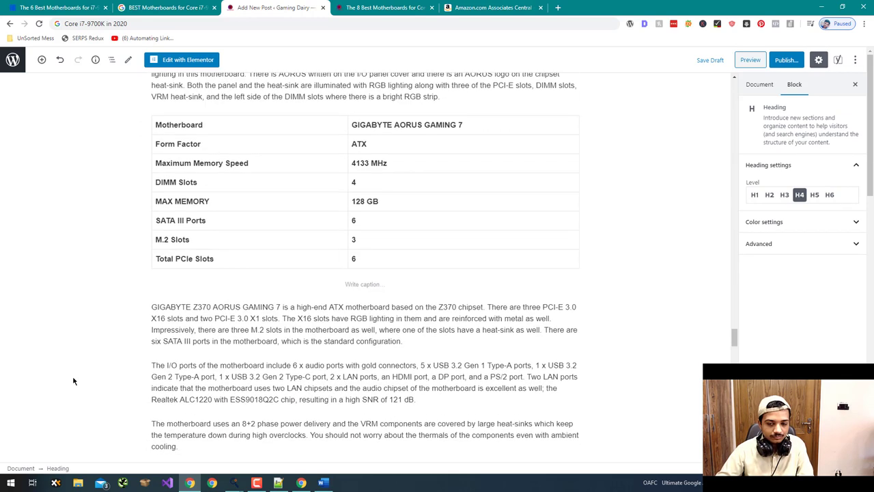
left_click(177, 393)
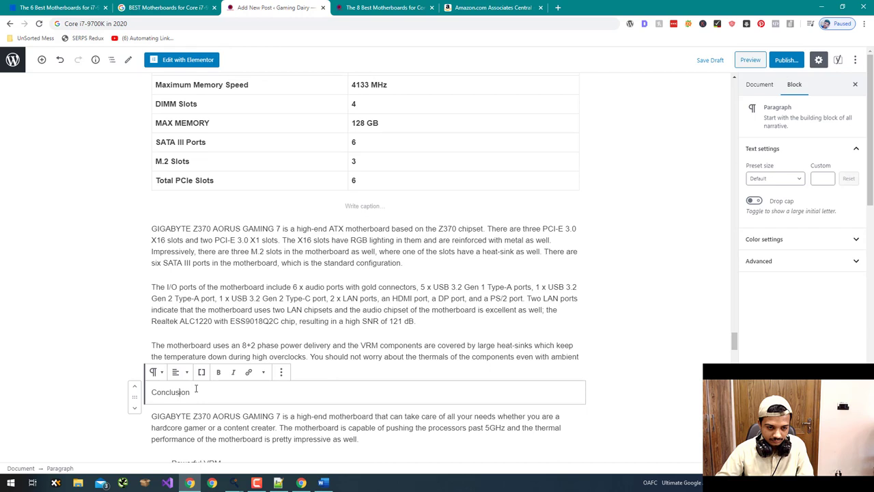
left_click(155, 372)
left_click(179, 296)
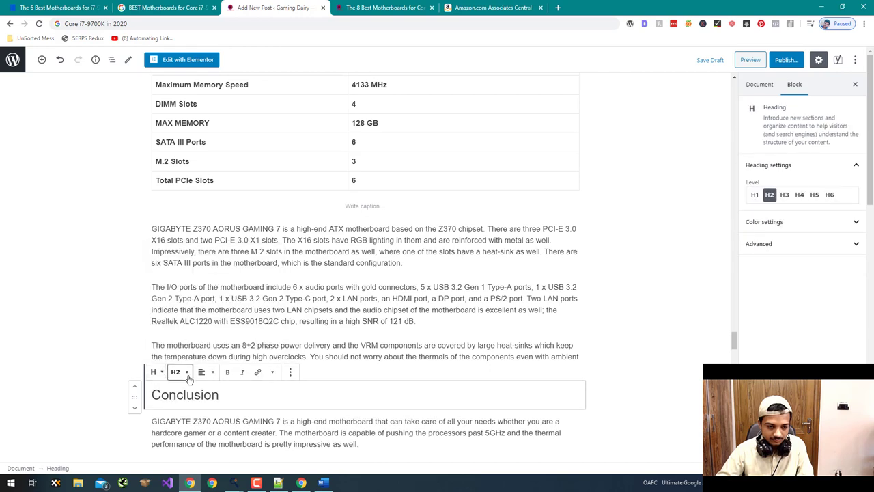
left_click(186, 372)
left_click(188, 346)
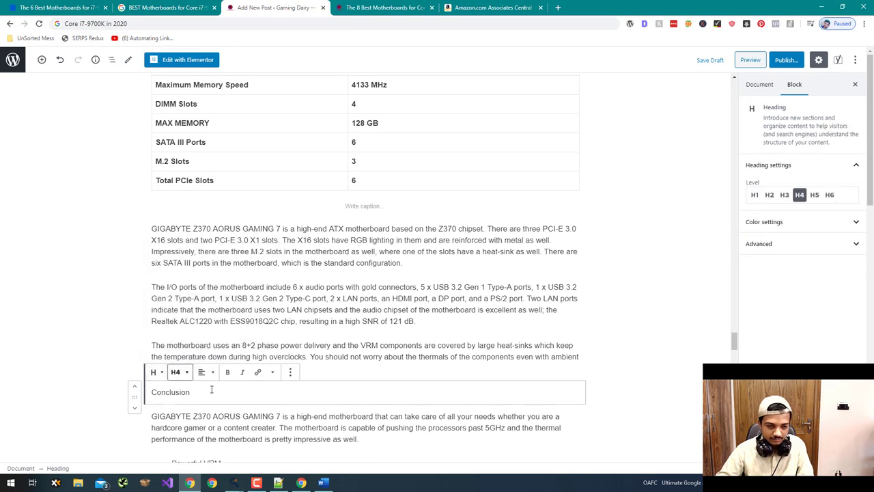
- Add the 'Specifications:' heading below the GIGABYTE intro paragraph
scroll(21, 369, "up", 3)
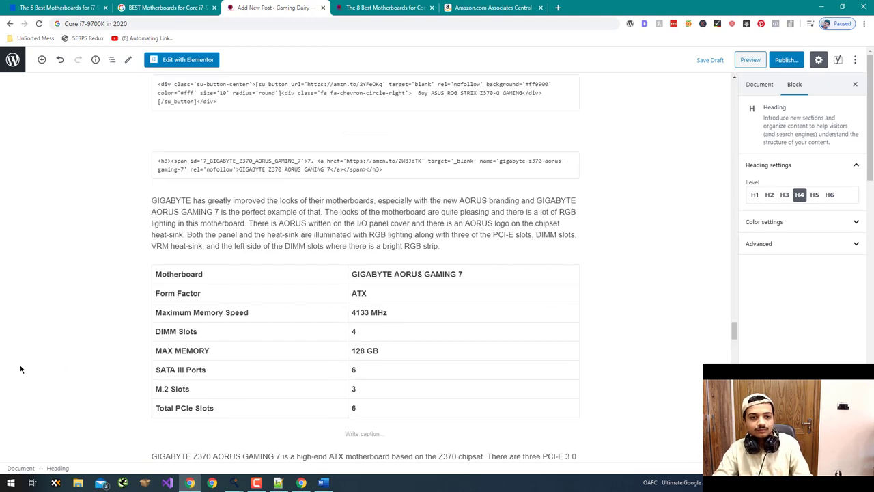
left_click(450, 246)
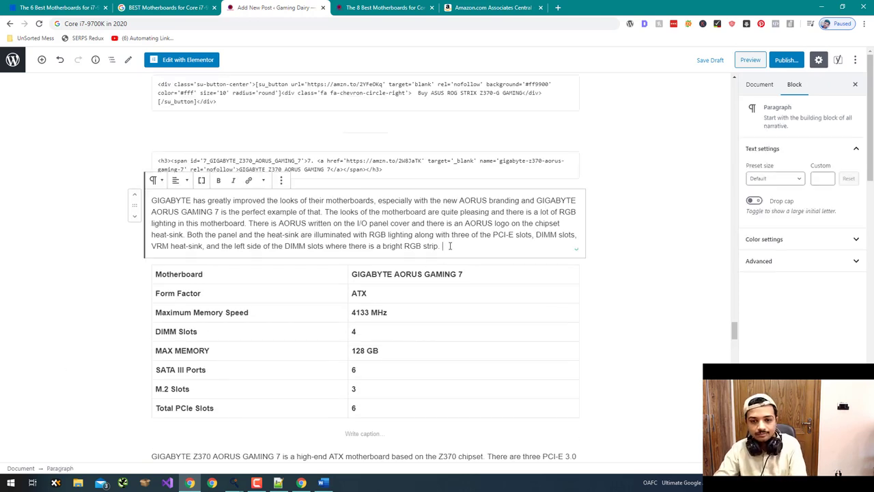
key("Return")
type("Specifications:")
scroll(43, 376, "down", 6)
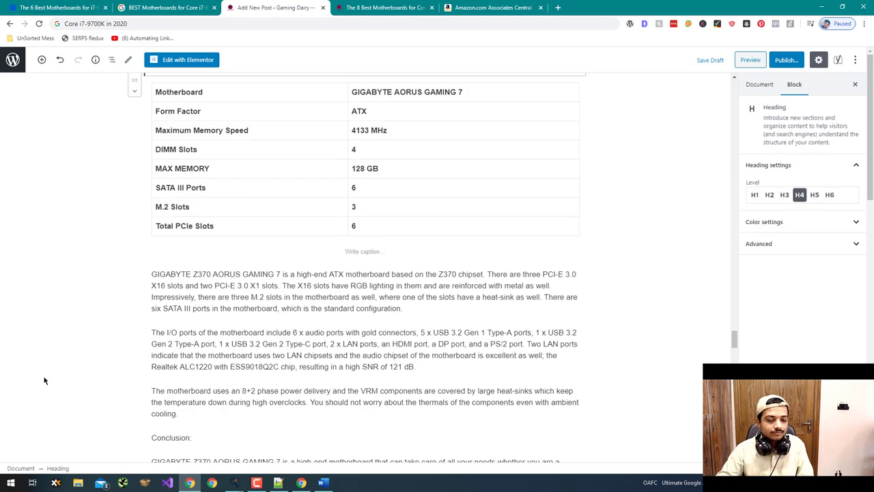
left_click(191, 211)
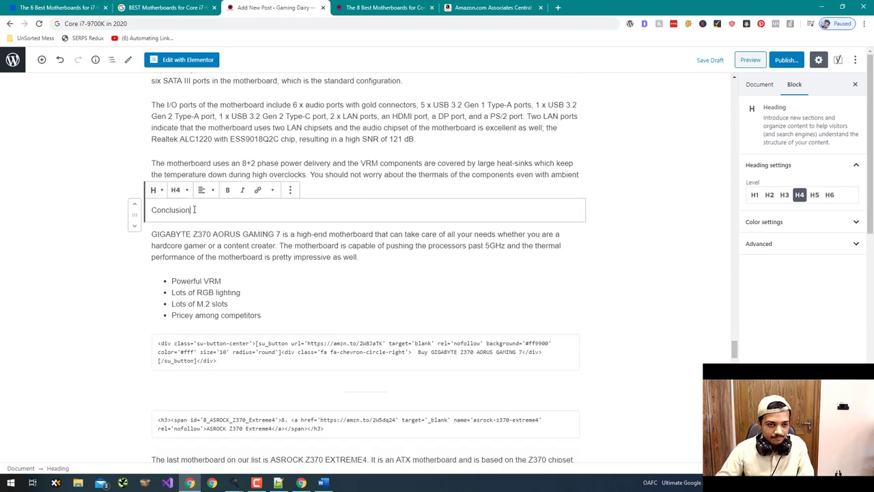
- Make the ASROCK 'Conclusion:' paragraph a Heading 3
scroll(144, 361, "down", 2)
scroll(152, 343, "down", 3)
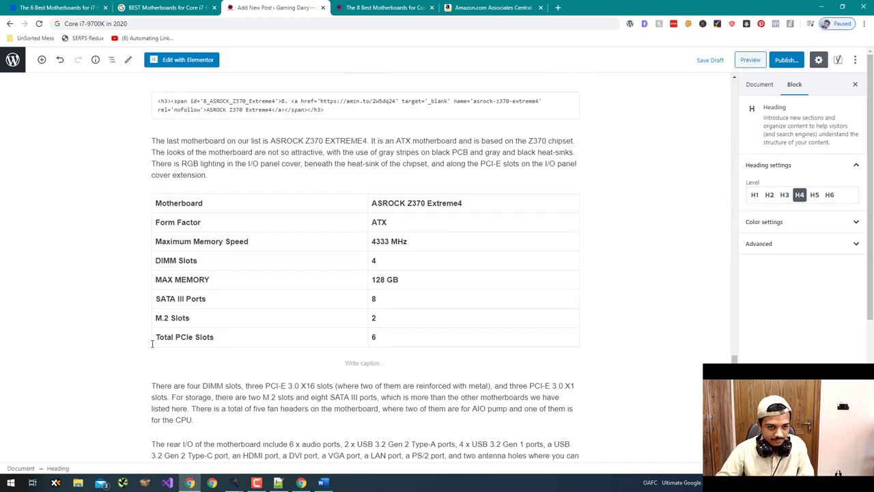
scroll(152, 344, "down", 5)
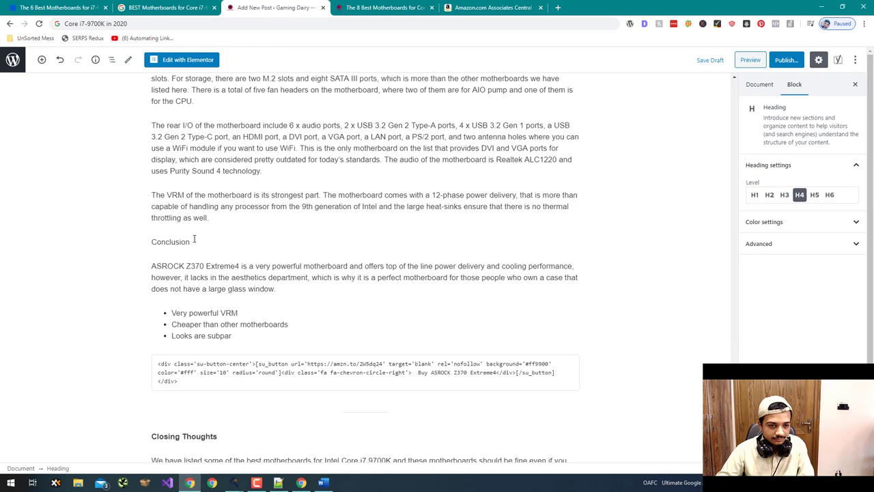
left_click(192, 242)
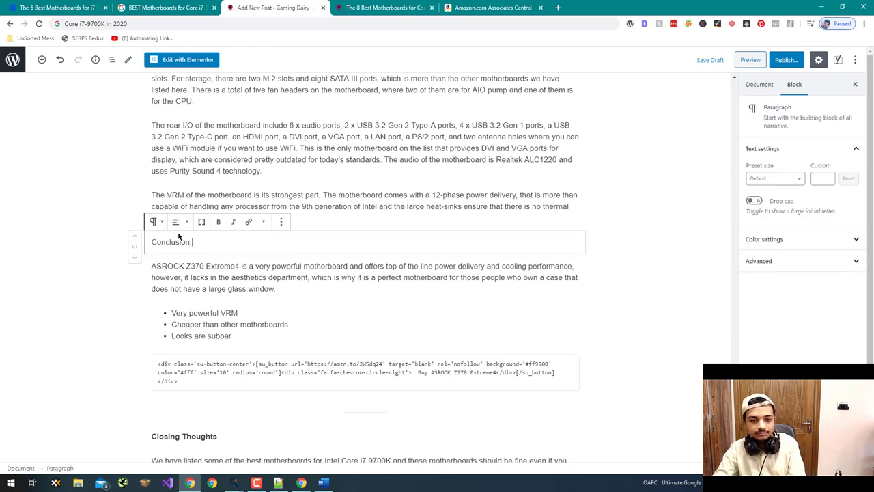
left_click(156, 222)
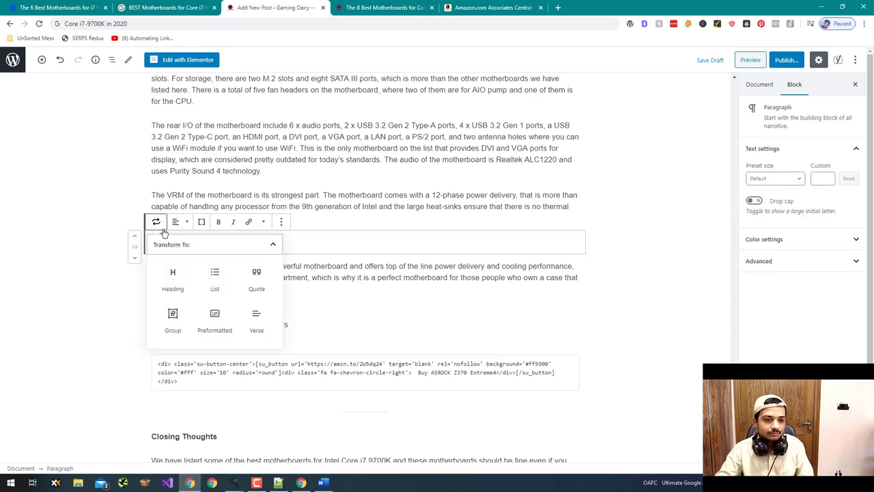
left_click(177, 287)
left_click(186, 222)
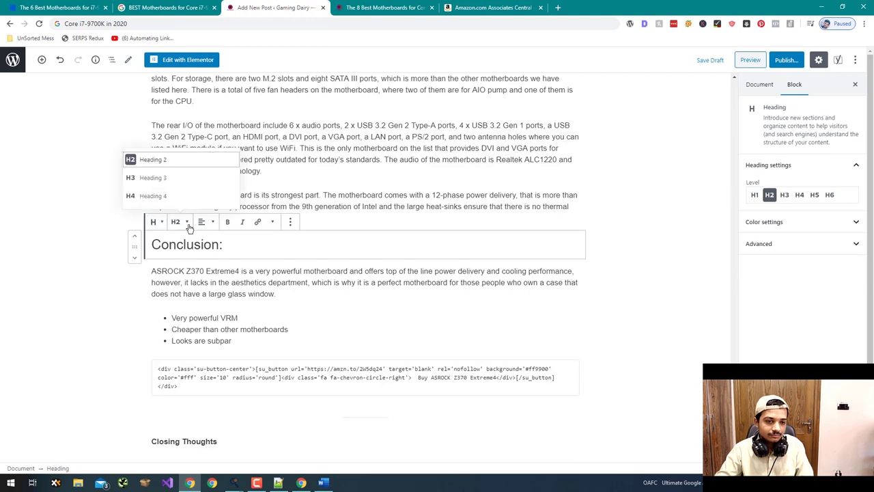
left_click(171, 178)
- Add the H4 'Specifications:' heading above the ASROCK Z370 Extreme4 table and preview the post
scroll(114, 330, "down", 3)
scroll(114, 331, "up", 10)
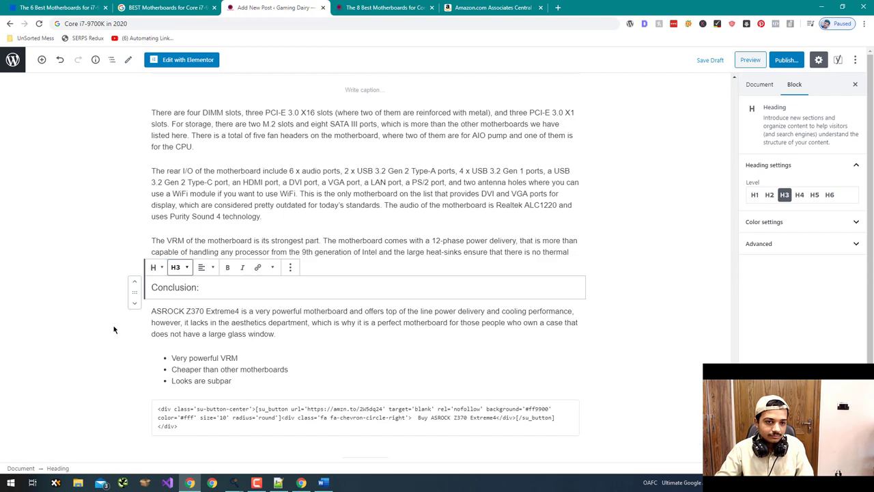
left_click(365, 312)
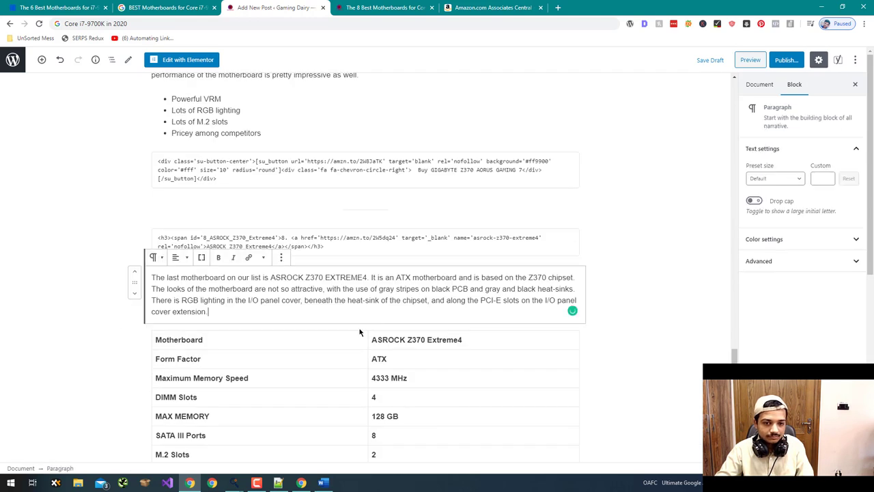
key("Return")
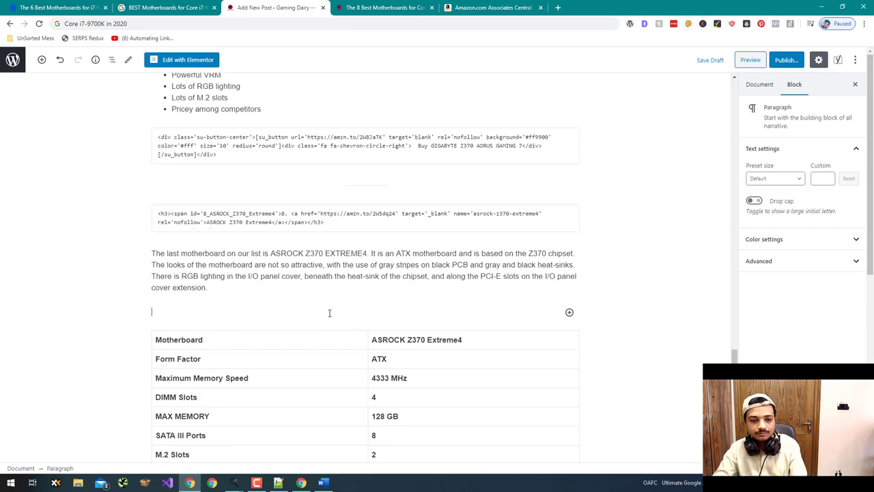
type("Specifications:")
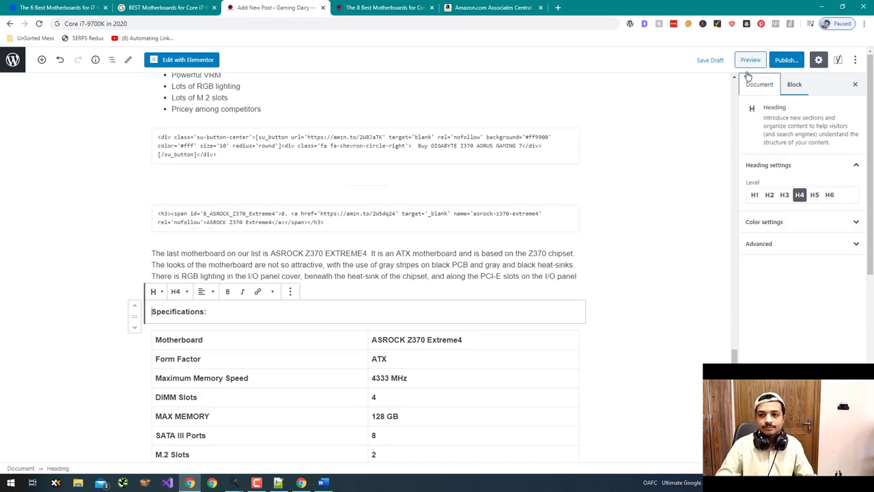
left_click(745, 65)
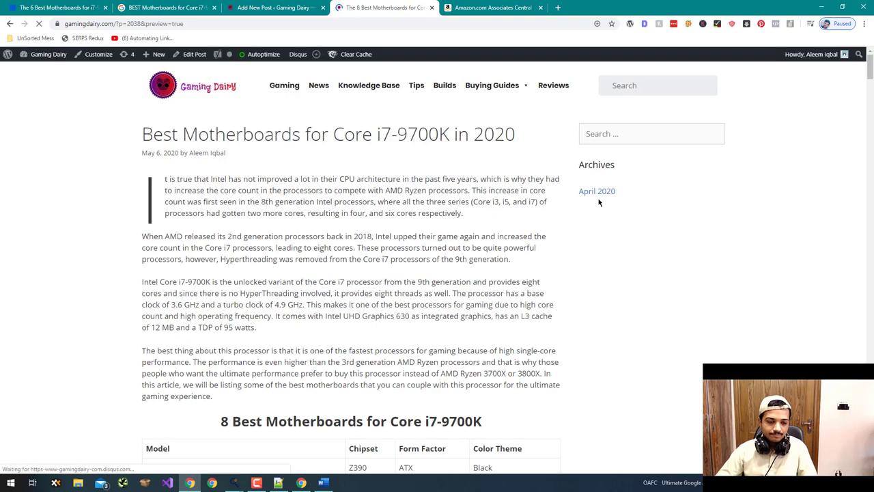
- Scroll down the preview and select the 'Conclusion:' label to inspect it
scroll(516, 234, "down", 4)
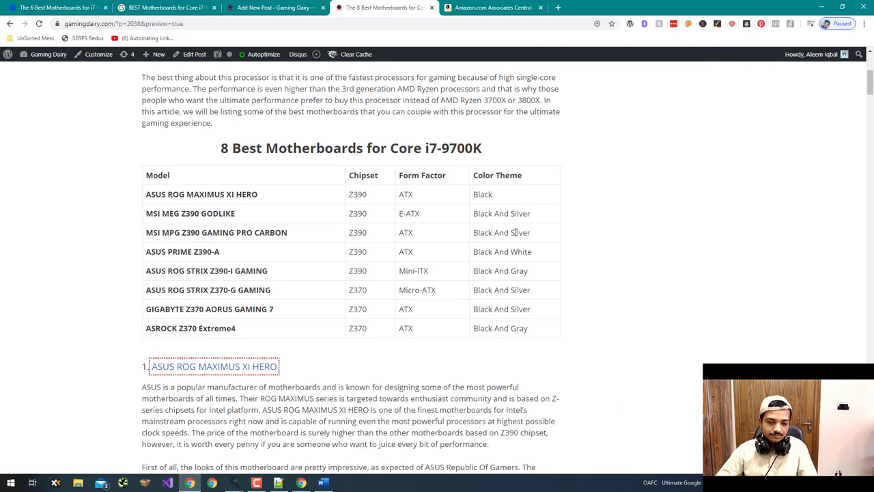
scroll(516, 233, "down", 8)
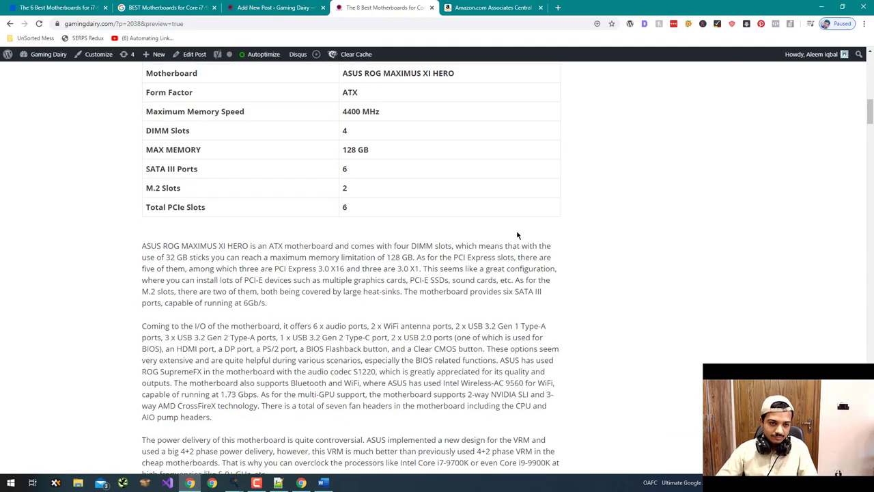
scroll(517, 234, "down", 3)
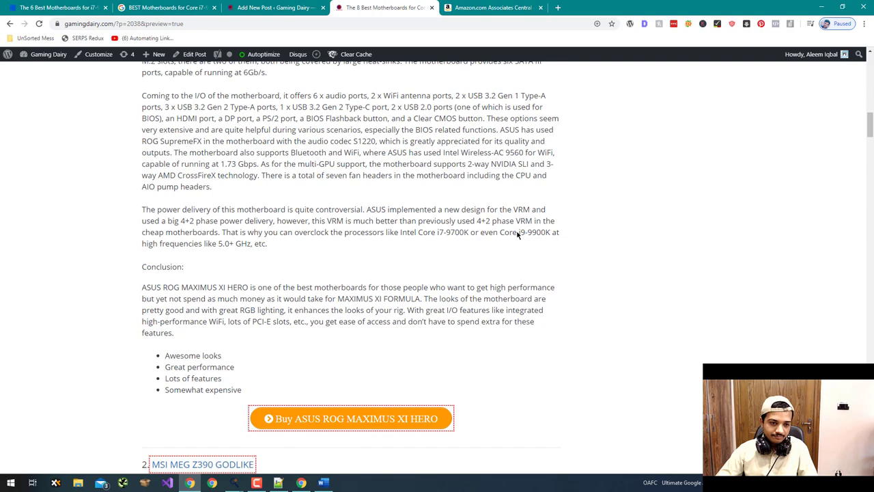
scroll(517, 234, "down", 7)
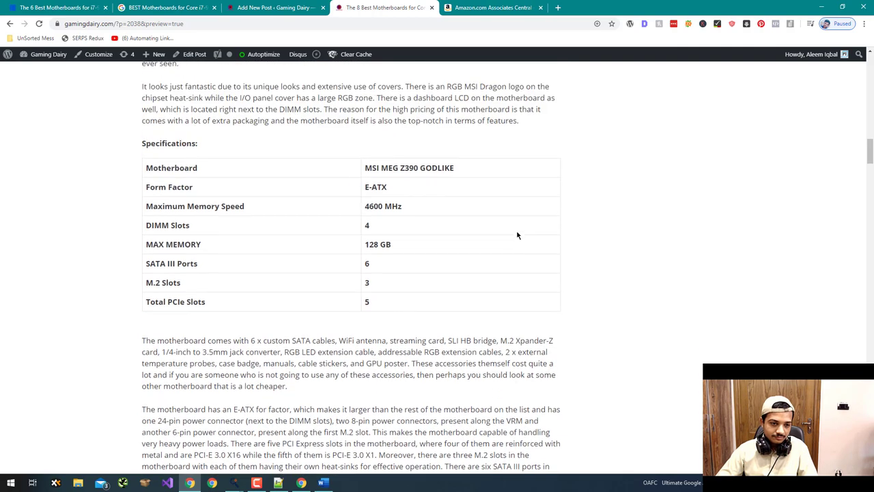
scroll(517, 235, "down", 6)
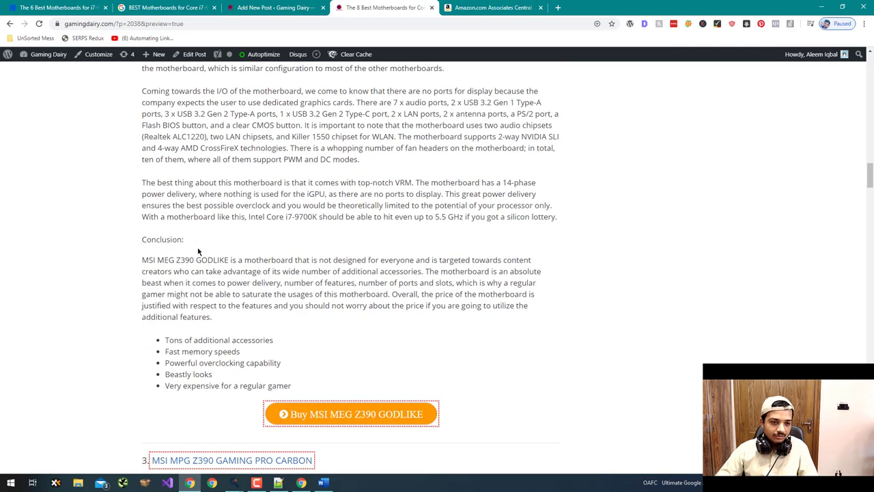
triple_click(167, 241)
left_click(157, 239)
triple_click(151, 237)
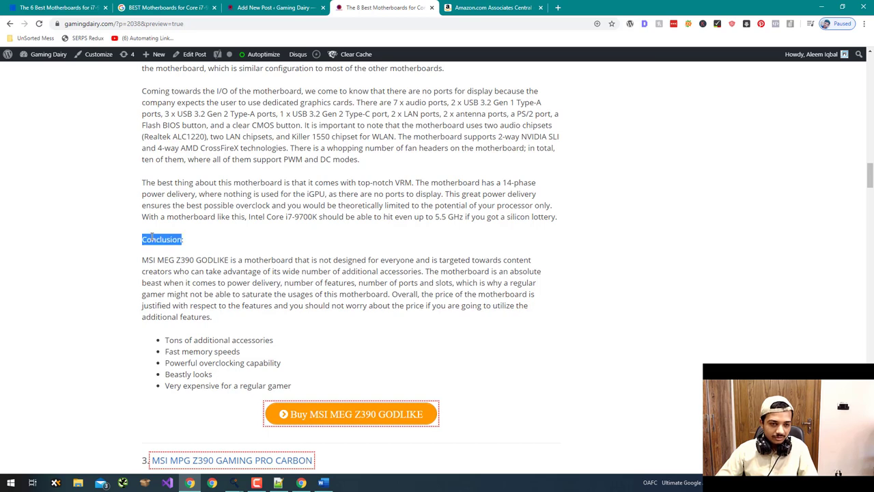
left_click(151, 236)
double_click(152, 236)
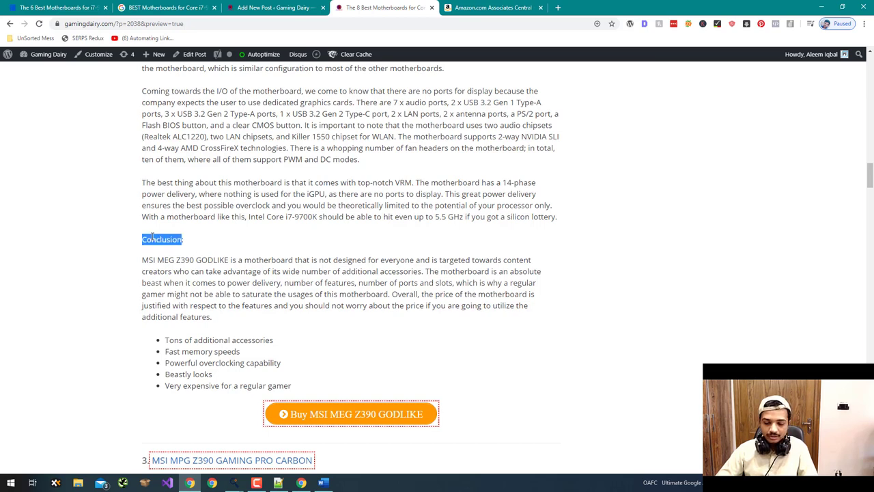
- Scroll through the remaining products' pros/cons lists, then back up
scroll(152, 236, "down", 5)
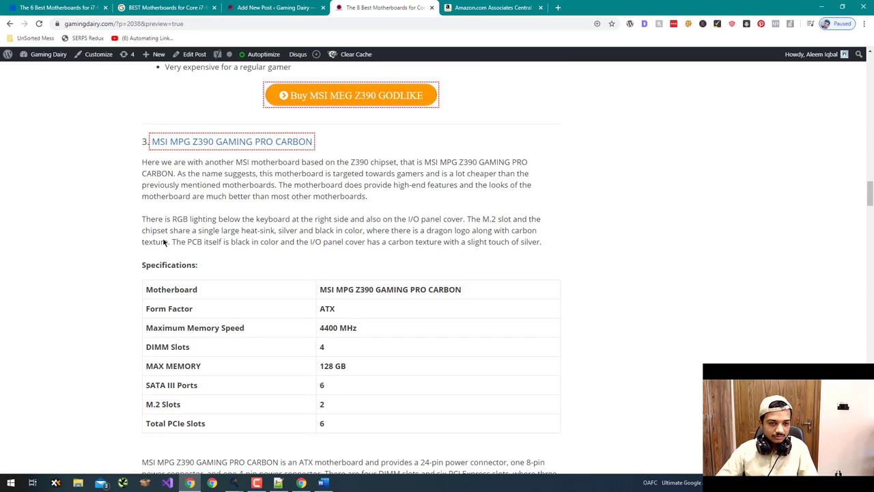
scroll(164, 243, "down", 10)
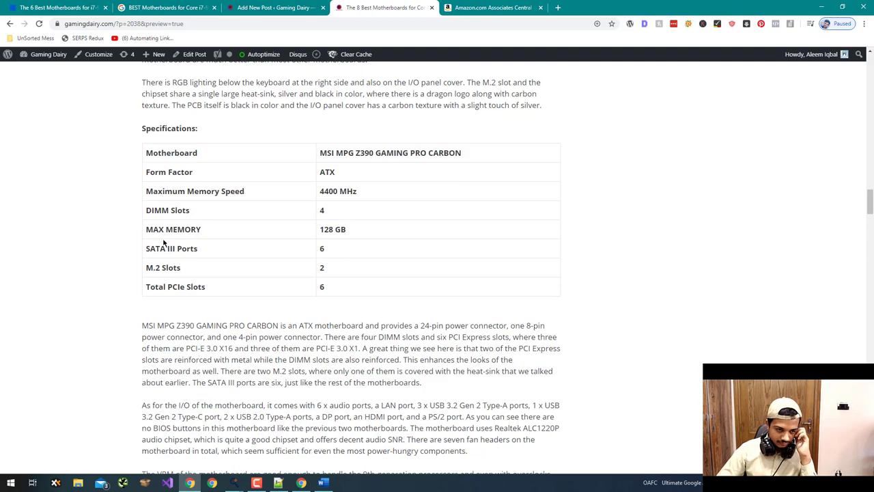
scroll(163, 243, "down", 2)
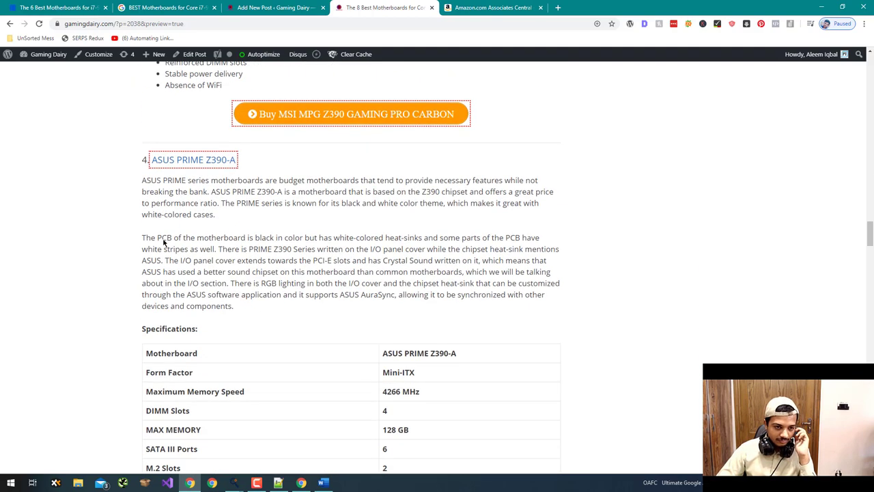
scroll(164, 243, "down", 9)
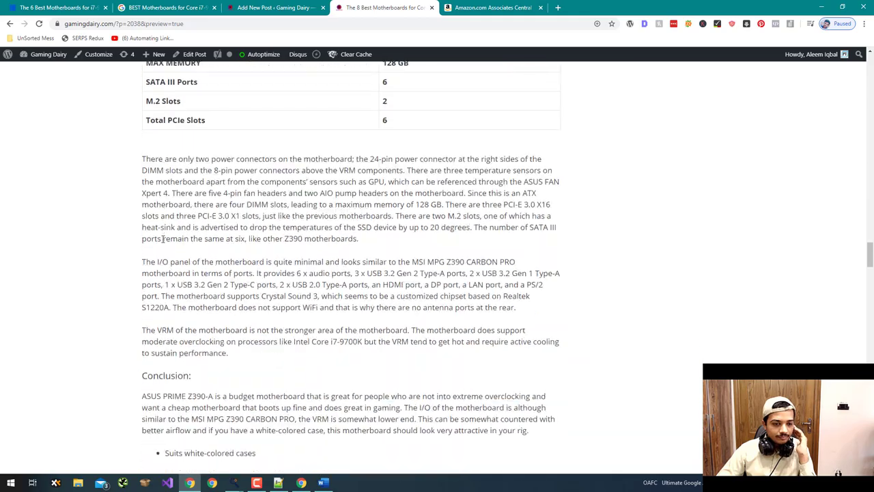
scroll(162, 238, "down", 2)
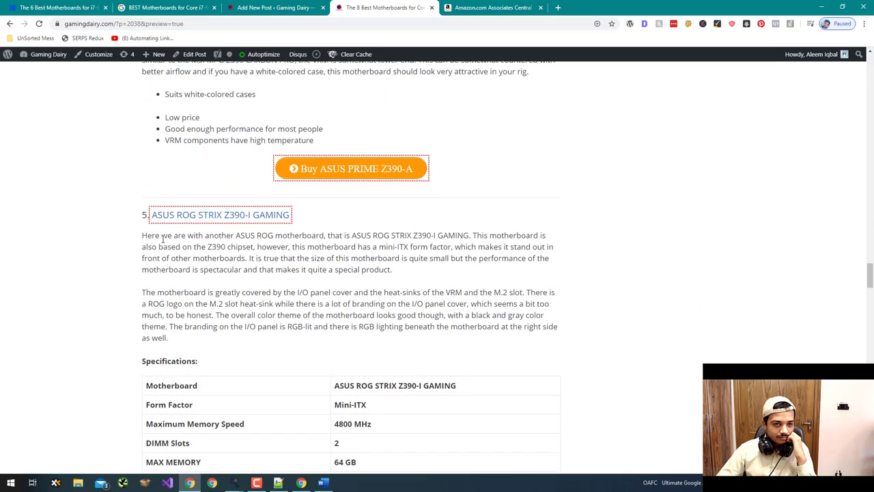
scroll(164, 243, "up", 12)
scroll(164, 242, "up", 20)
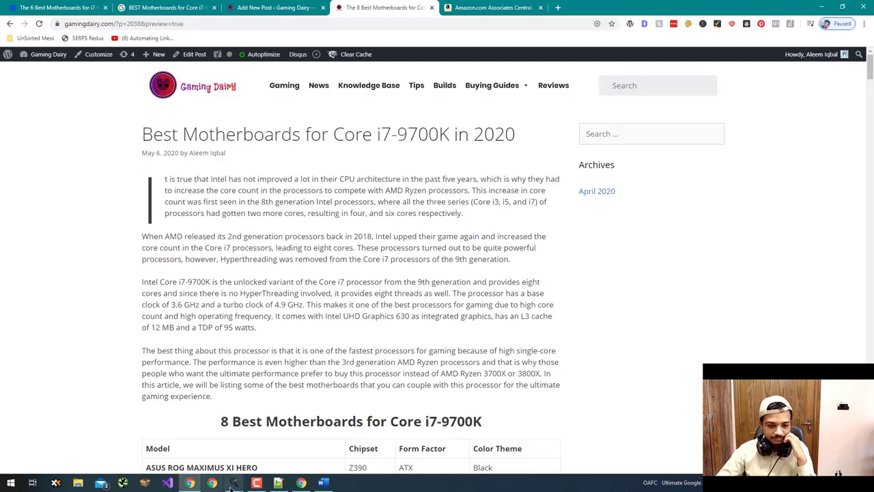
mouse_move(234, 482)
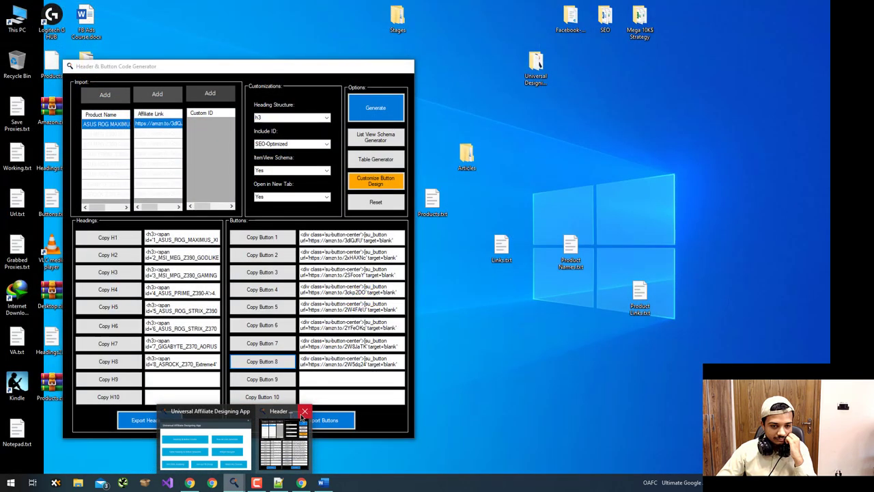
- Put the HERO pros Awesome looks, Great performance, Lots of features into the Pros & Cons Generator
left_click(304, 411)
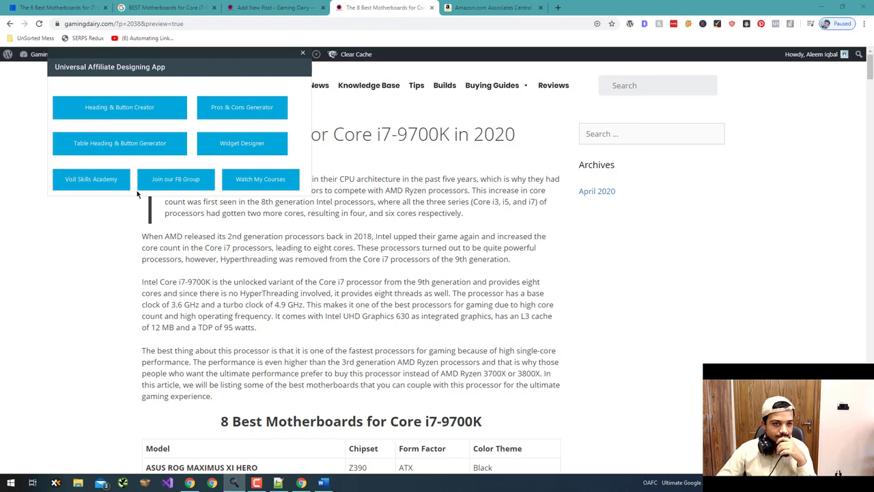
left_click(247, 115)
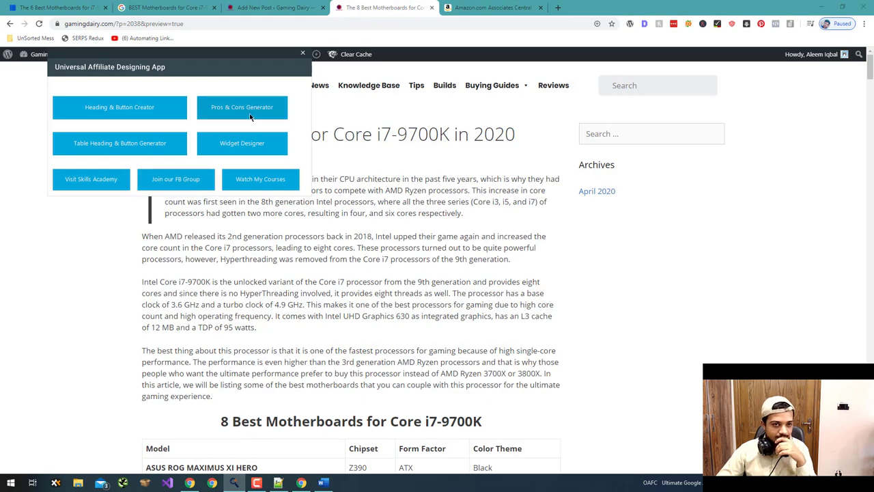
left_click(64, 284)
scroll(171, 328, "down", 10)
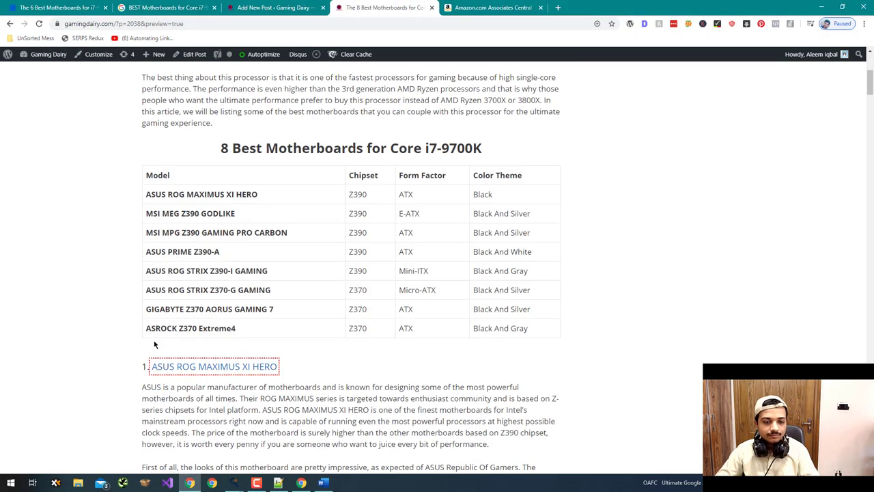
scroll(219, 313, "down", 3)
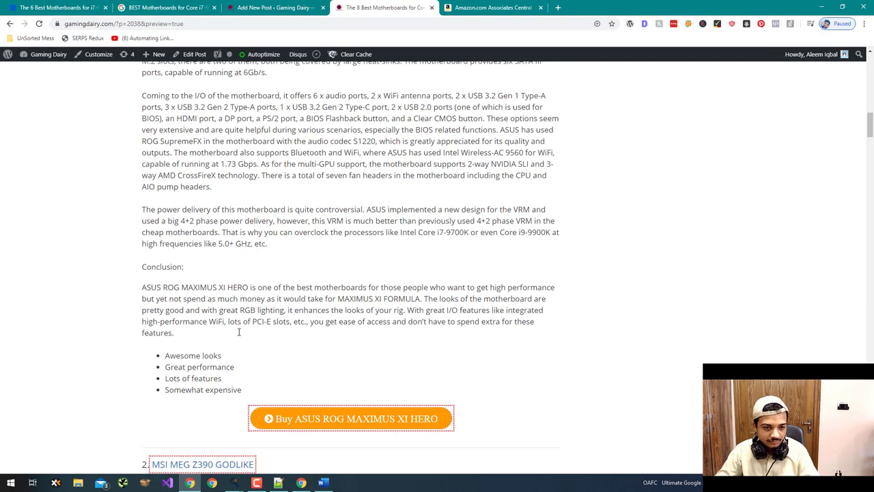
scroll(239, 355, "down", 1)
left_click_drag(233, 338, 162, 313)
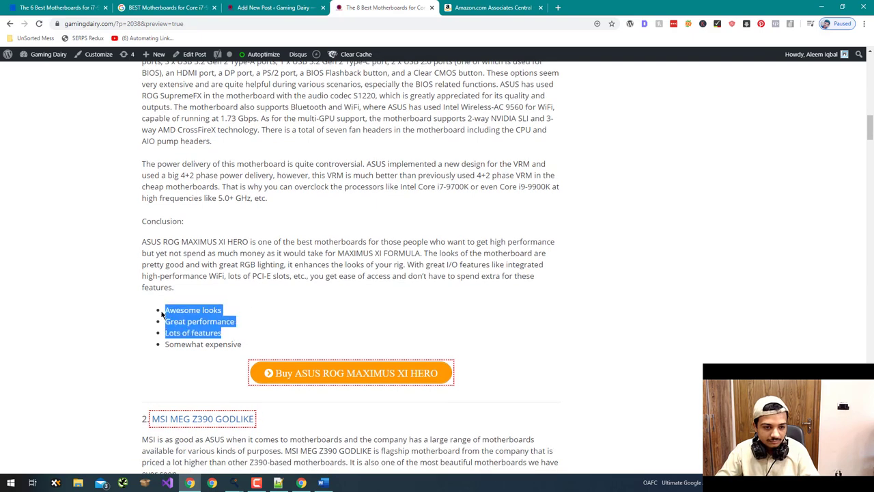
key("ctrl+c")
key("ctrl+v")
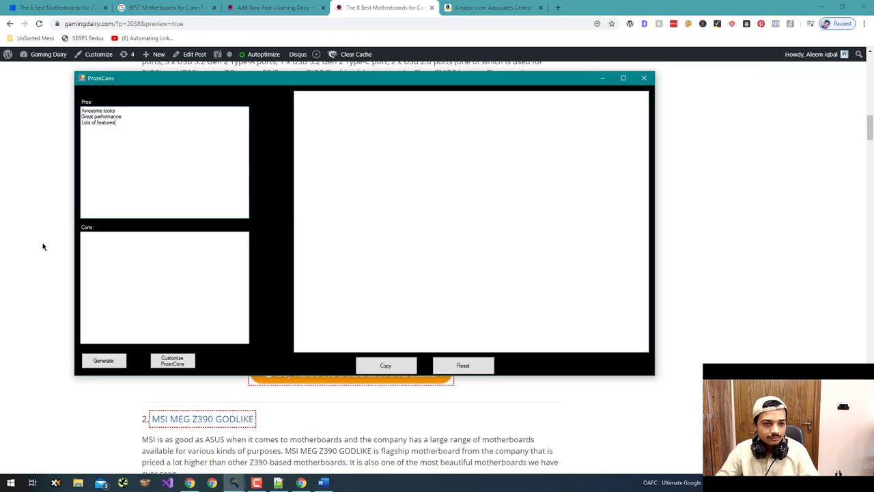
- Add the con 'Somewhat expensive', then generate and copy the shortcode
left_click(43, 244)
left_click_drag(157, 359, 165, 344)
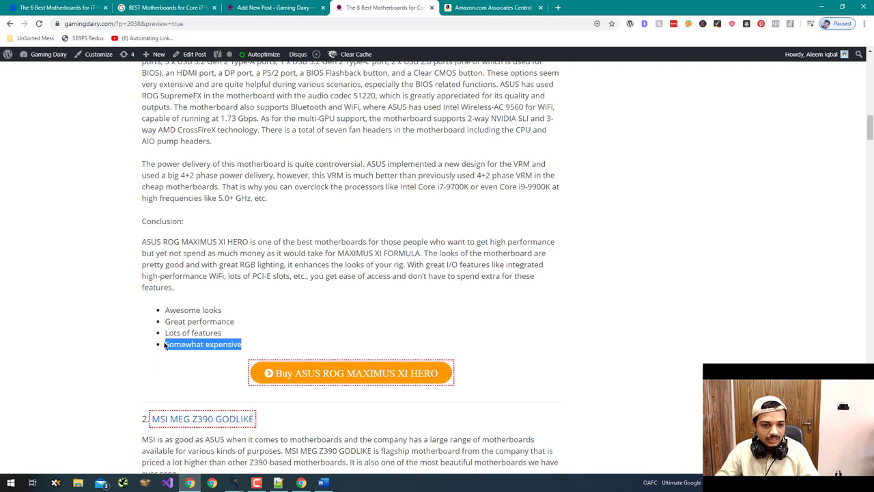
key("ctrl+c")
key("alt+Tab")
left_click(131, 239)
key("ctrl+v")
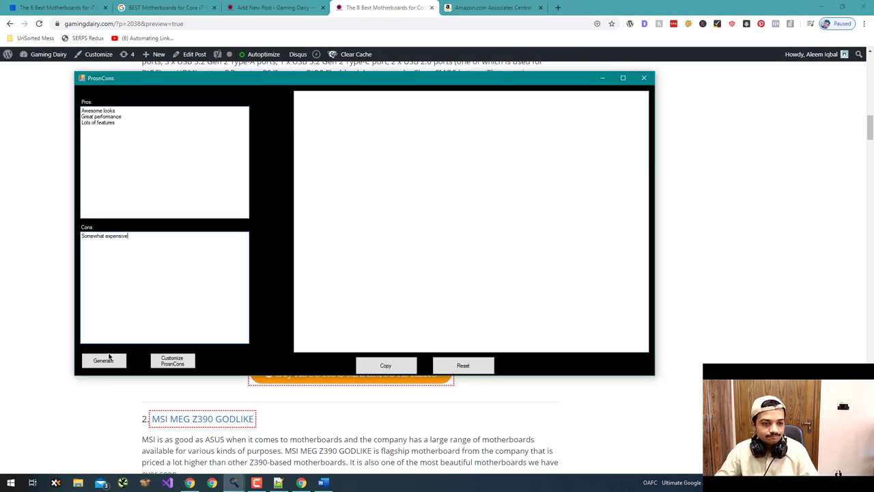
left_click(103, 360)
left_click(386, 365)
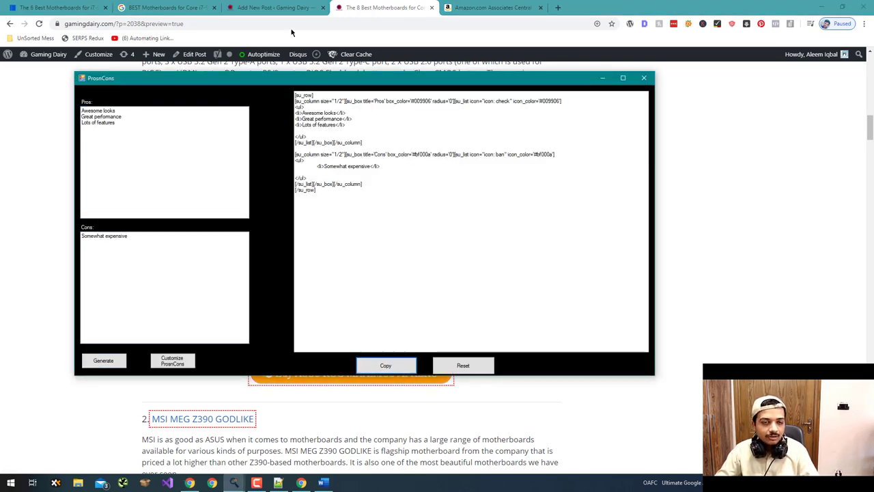
left_click(276, 9)
- Replace the four ROG MAXIMUS XI HERO pros/cons bullets with the pasted shortcode and delete the empty list
scroll(693, 284, "up", 3)
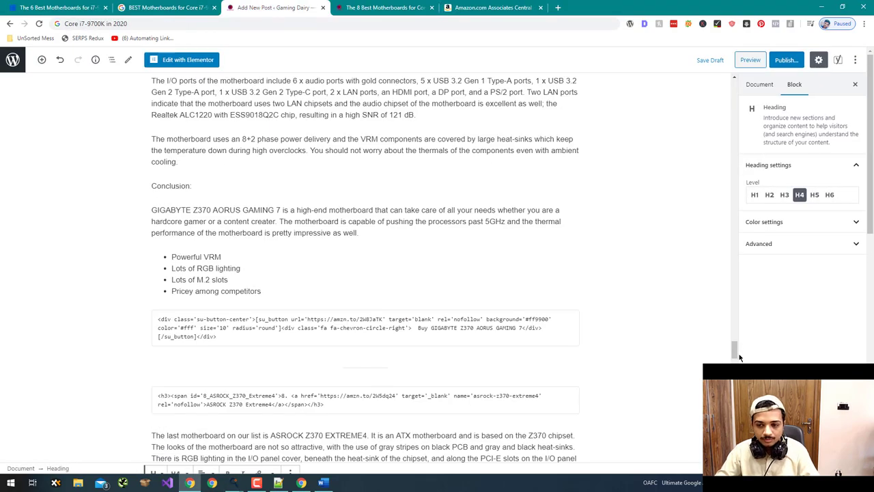
scroll(725, 260, "up", 20)
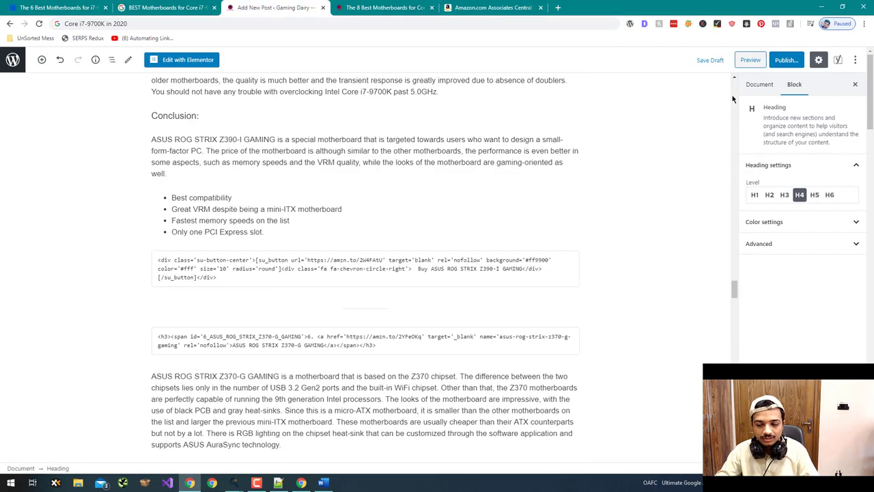
scroll(734, 99, "up", 20)
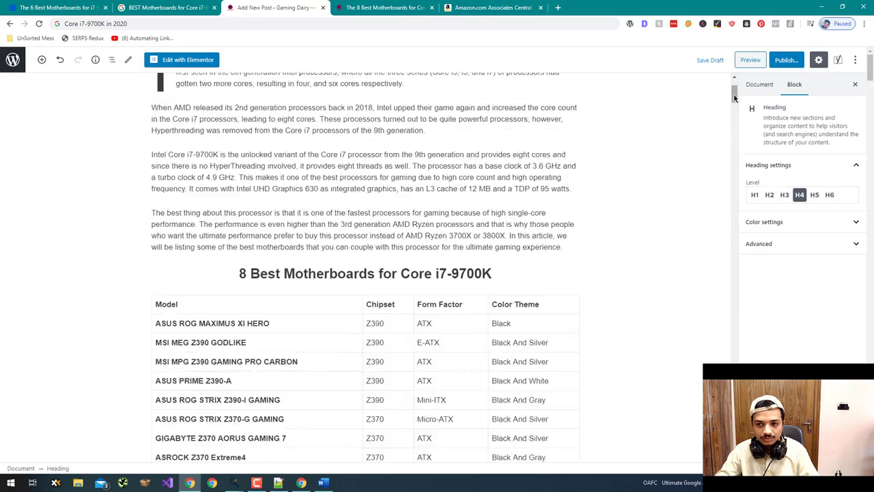
scroll(624, 160, "down", 15)
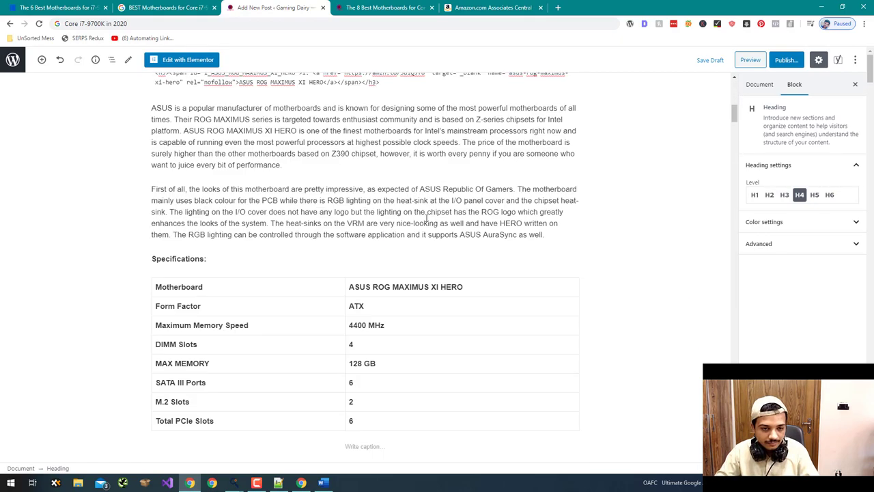
scroll(355, 258, "down", 3)
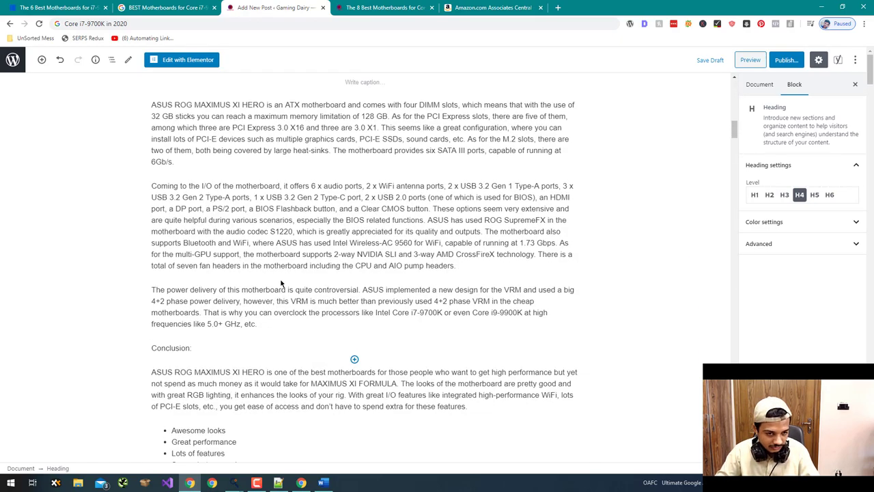
scroll(280, 283, "down", 2)
left_click_drag(248, 329, 172, 292)
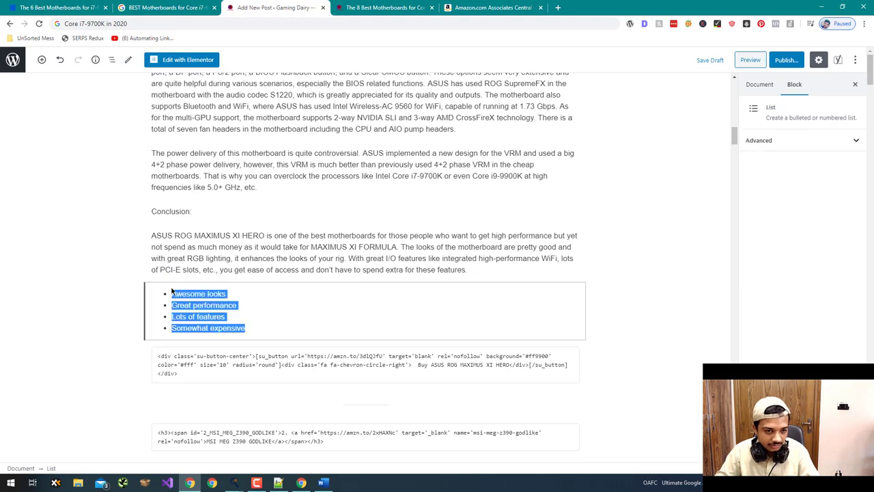
key("ctrl+v")
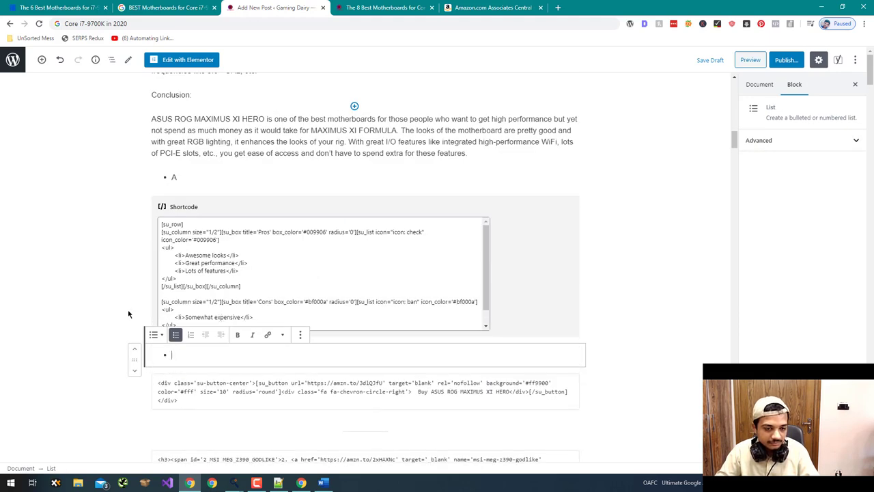
key("BackSpace")
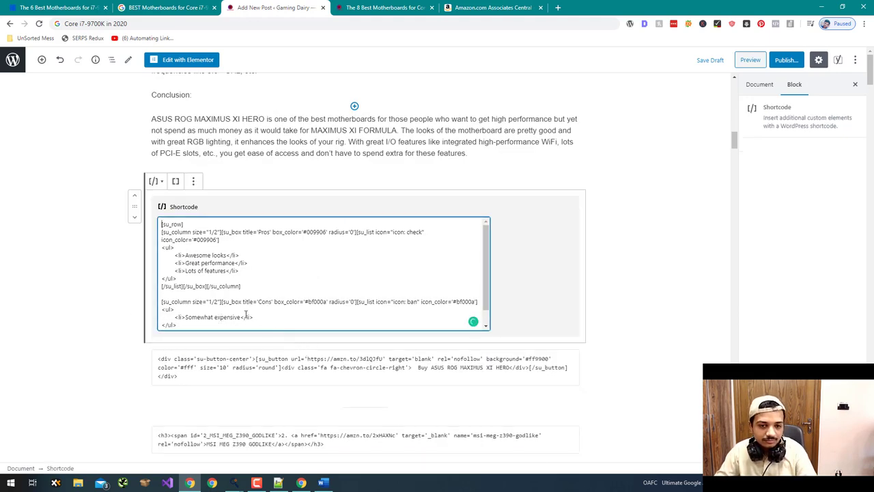
key("alt+Tab")
key("alt+Tab")
scroll(39, 323, "down", 3)
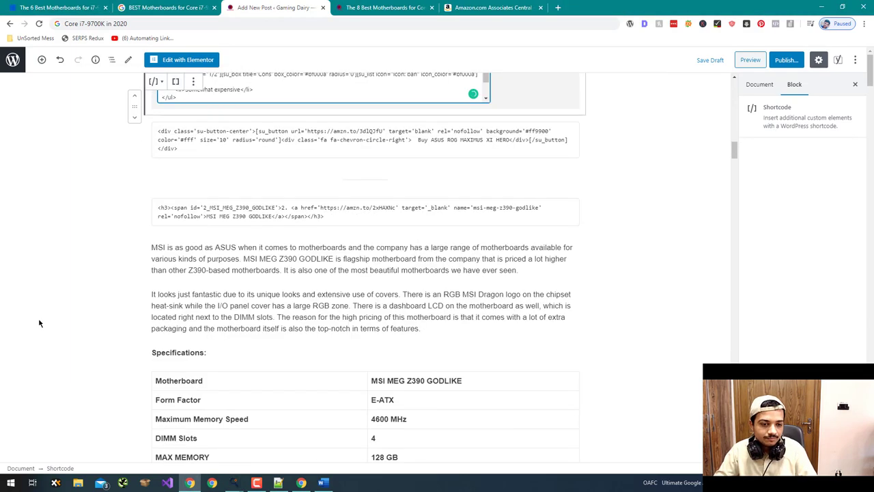
scroll(38, 323, "down", 15)
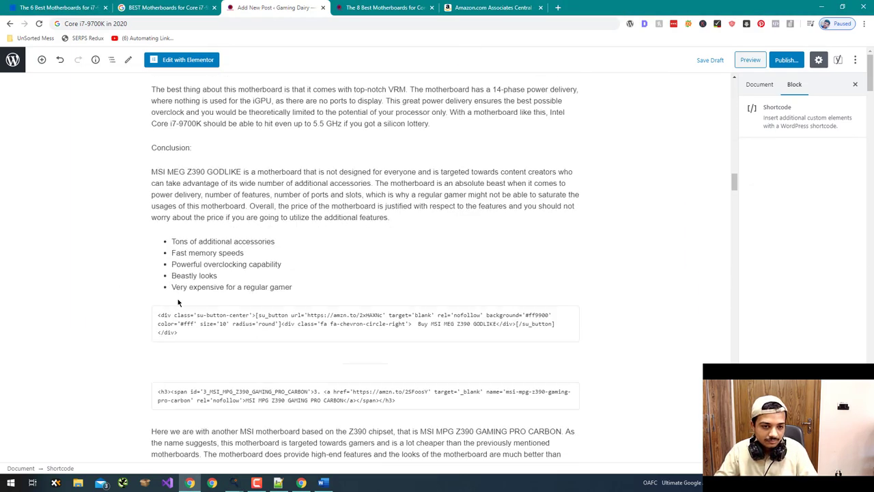
- Paste the four MSI MEG Z390 GODLIKE pros, Tons through Beastly looks, into the Pros box
left_click_drag(224, 274, 173, 276)
scroll(175, 243, "up", 1)
left_click(172, 275)
left_click(219, 309)
scroll(187, 299, "up", 1)
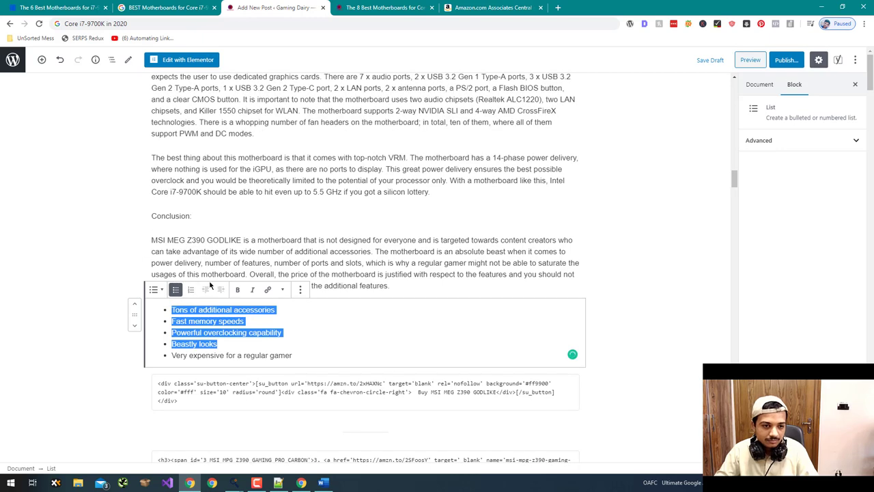
key("alt+Tab")
key("ctrl+v")
key("alt+Tab")
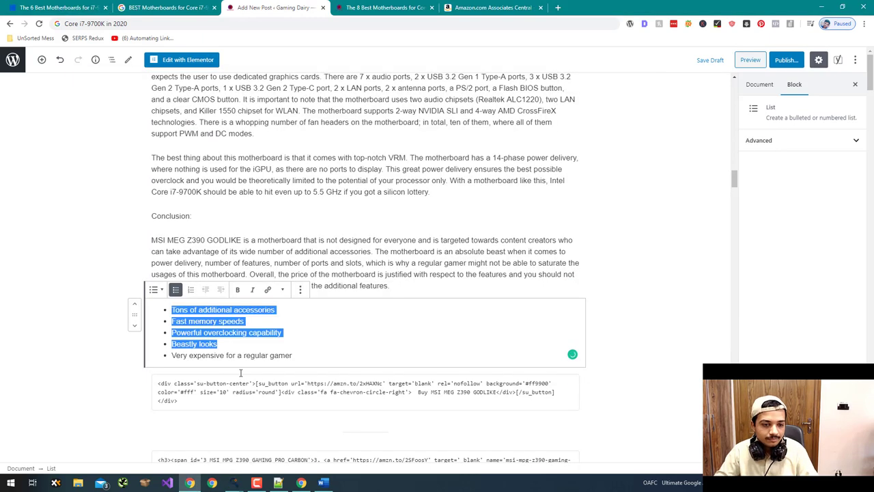
- Replace the Cons entry with 'Very expensive for a regular gamer', then generate and copy the shortcode
left_click_drag(301, 355, 174, 356)
key("ctrl+c")
key("alt+Tab")
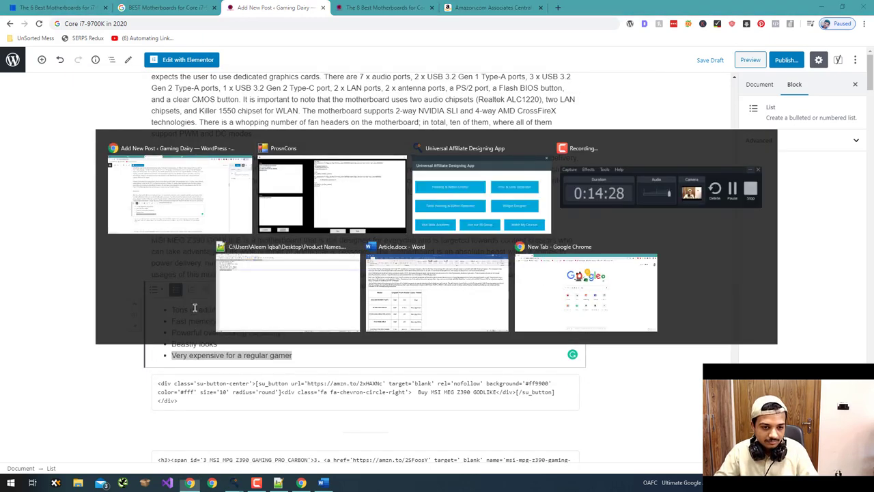
left_click(156, 327)
key("ctrl+a")
key("ctrl+v")
left_click(109, 362)
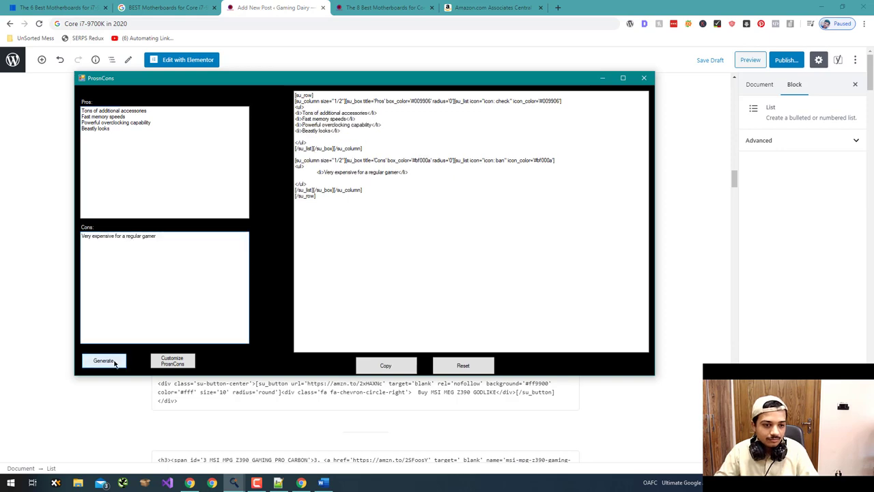
left_click(385, 366)
key("alt+Tab")
left_click(301, 351)
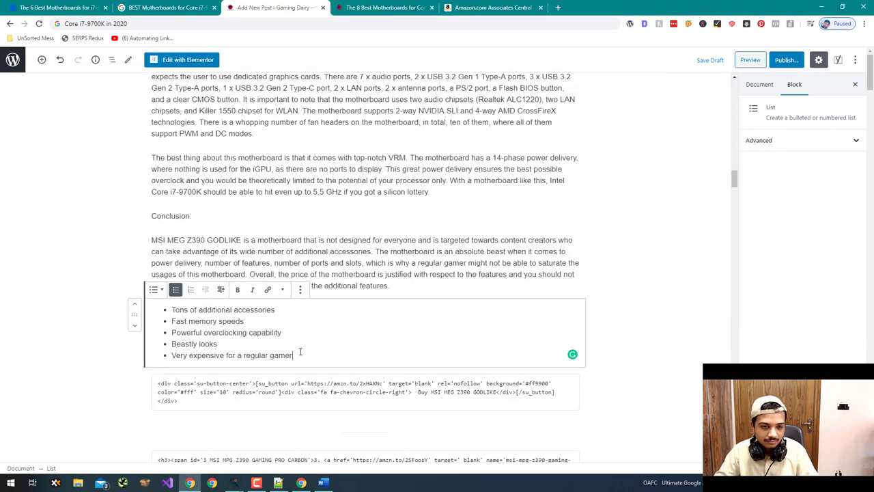
key("ctrl+a")
key("ctrl+a")
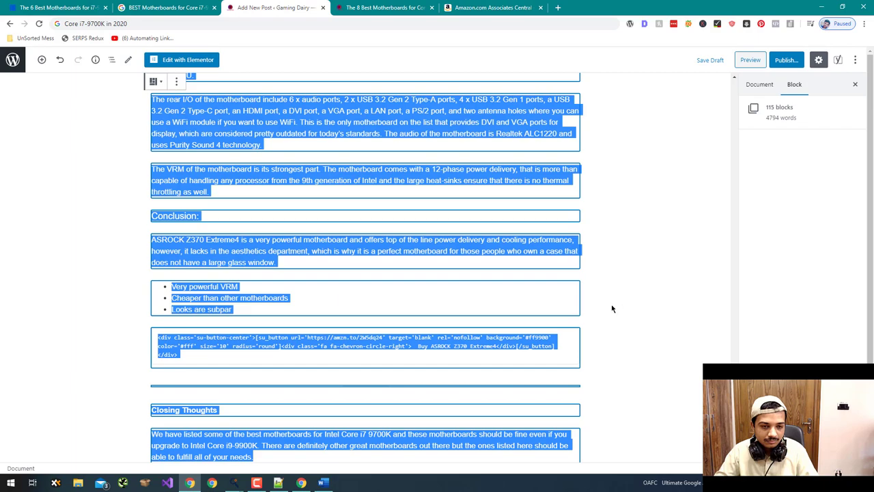
- Delete the stray 'A' list block
left_click(612, 309)
scroll(660, 333, "up", 3)
scroll(736, 322, "up", 15)
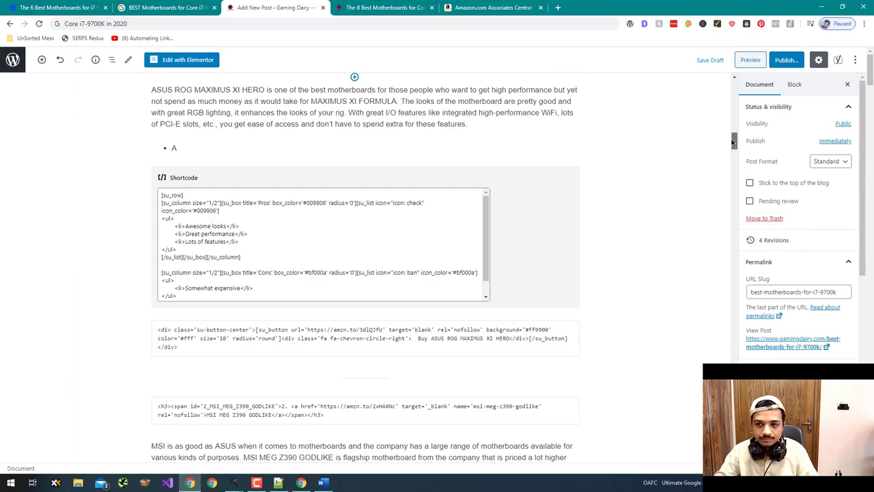
scroll(507, 333, "down", 20)
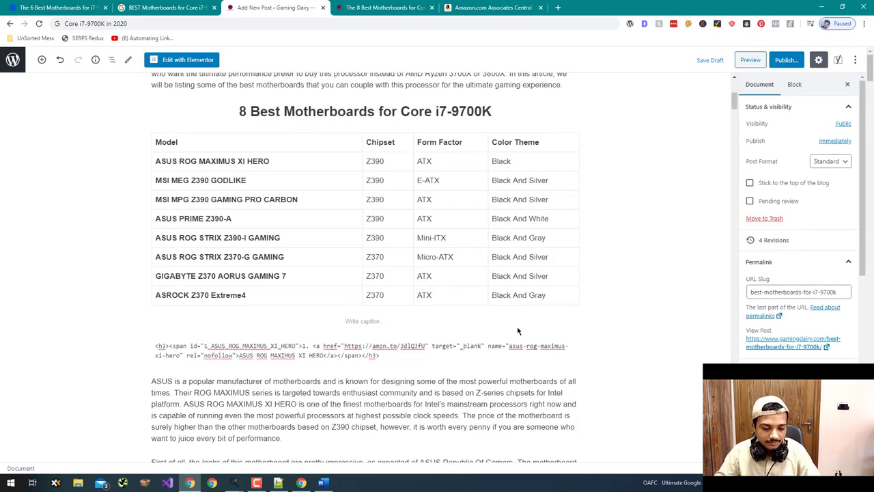
scroll(508, 333, "down", 1)
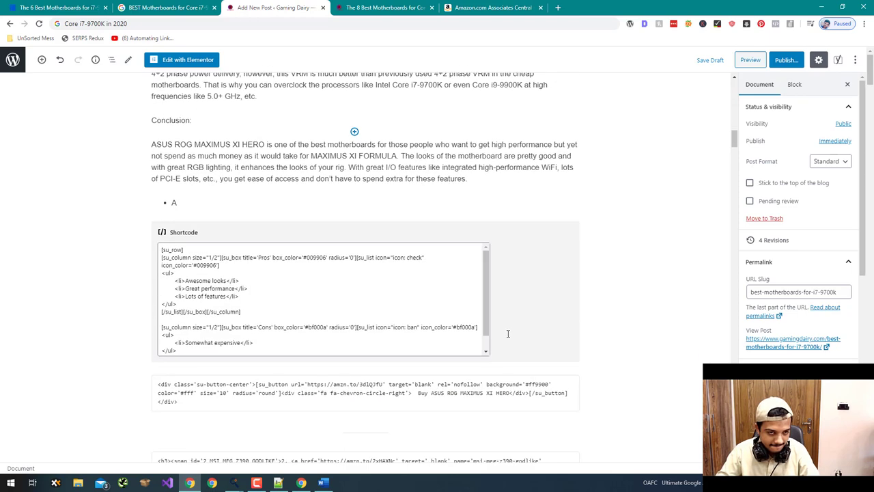
left_click(239, 200)
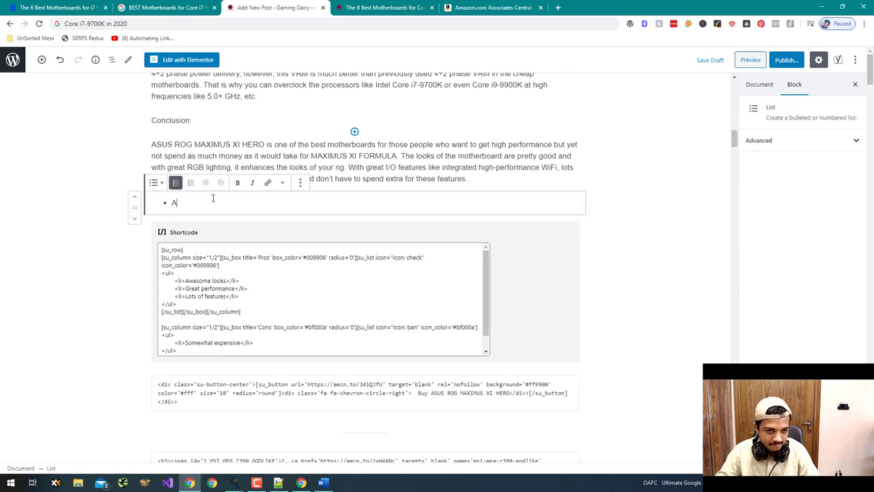
left_click(300, 183)
left_click(329, 330)
- Replace the five MSI pros/cons items with the pasted shortcode and delete the leftover empty list block
scroll(587, 277, "down", 5)
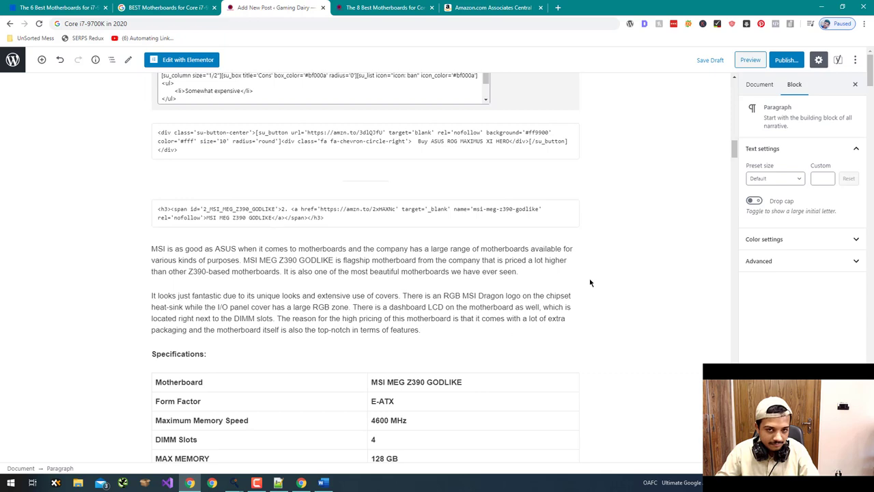
scroll(590, 282, "down", 5)
scroll(591, 284, "up", 5)
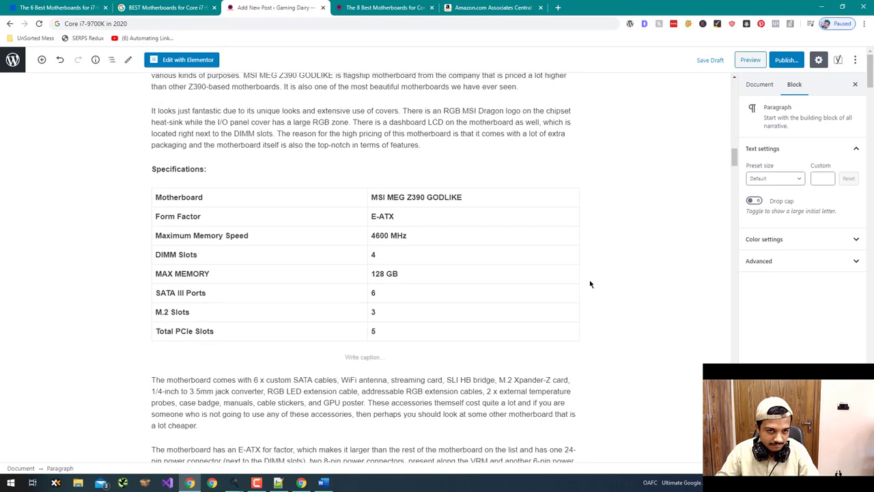
scroll(590, 284, "down", 12)
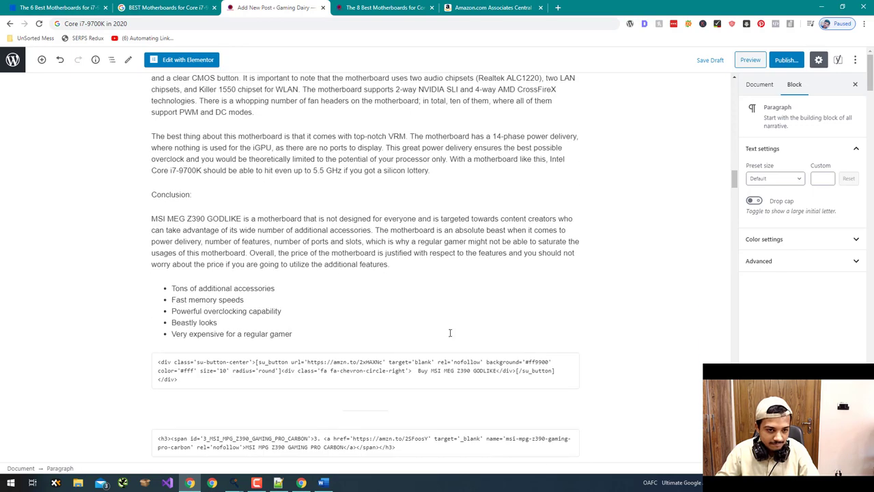
left_click_drag(301, 334, 177, 290)
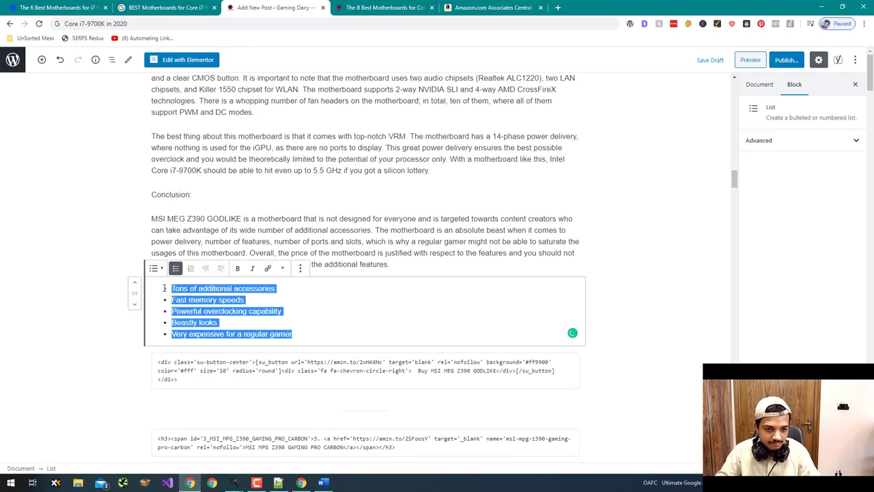
scroll(181, 301, "up", 1)
key("ctrl+v")
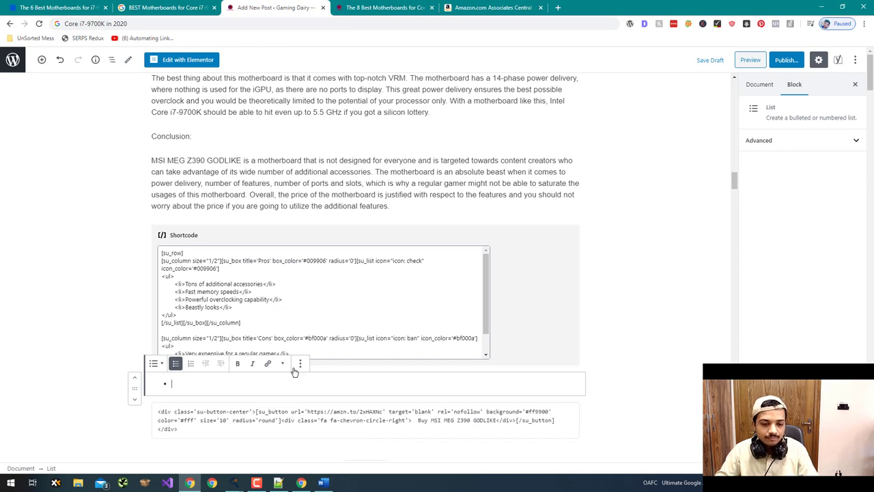
left_click(300, 363)
left_click(326, 339)
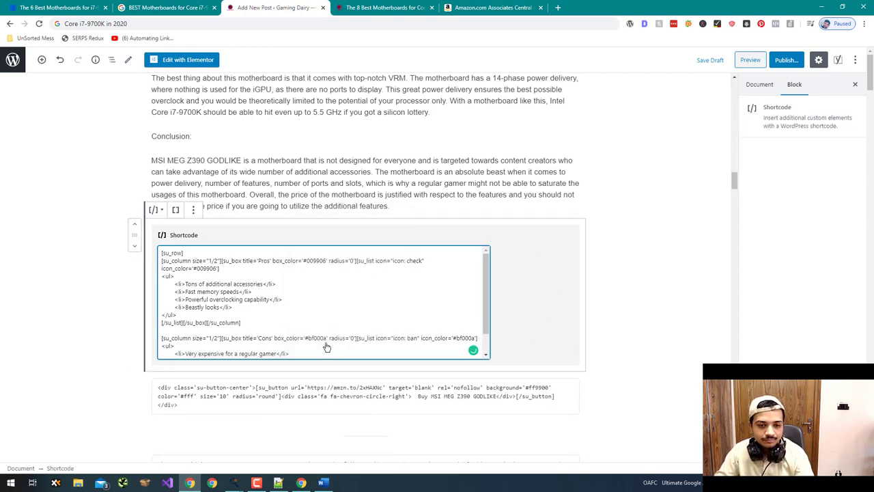
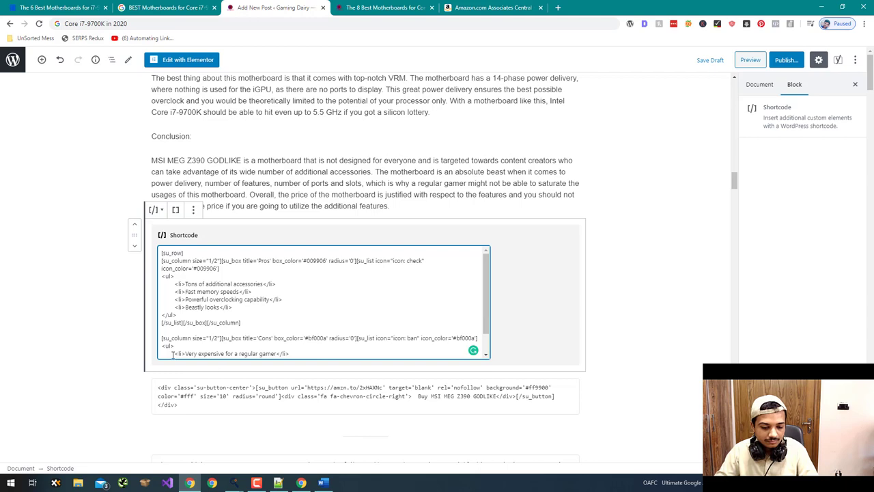
- Copy the three MSI MPG Z390 Gaming Pro Carbon pros from the preview into the ProsnCons Pros box
left_click(148, 358)
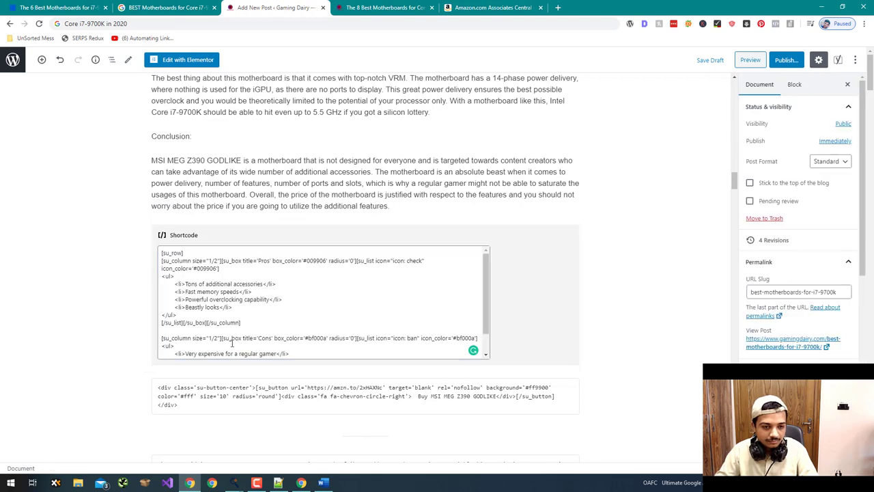
scroll(123, 350, "down", 4)
scroll(123, 350, "down", 10)
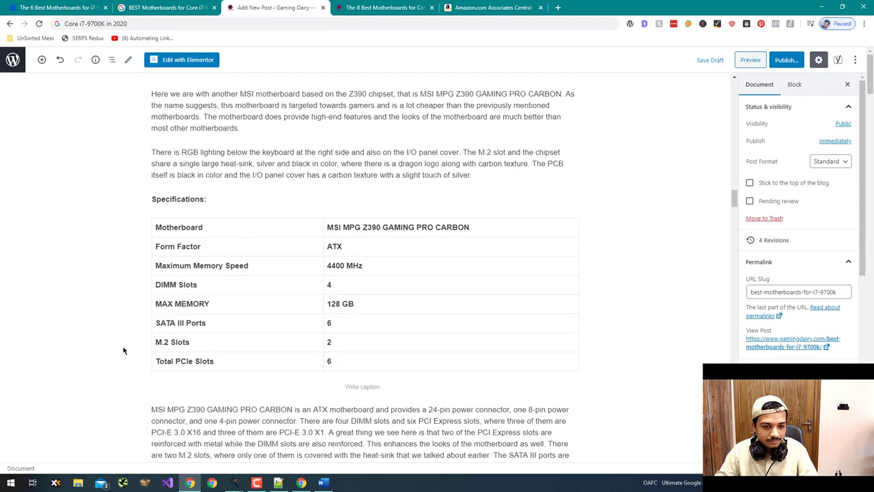
scroll(123, 347, "down", 1)
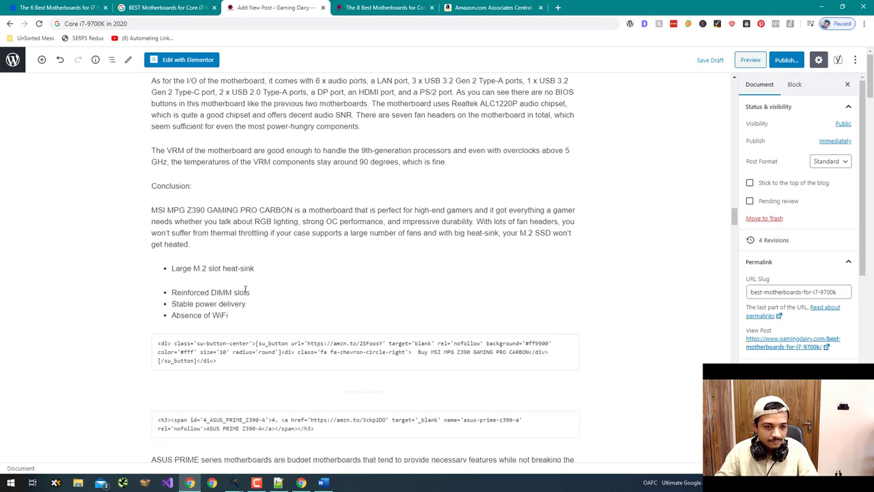
left_click(353, 7)
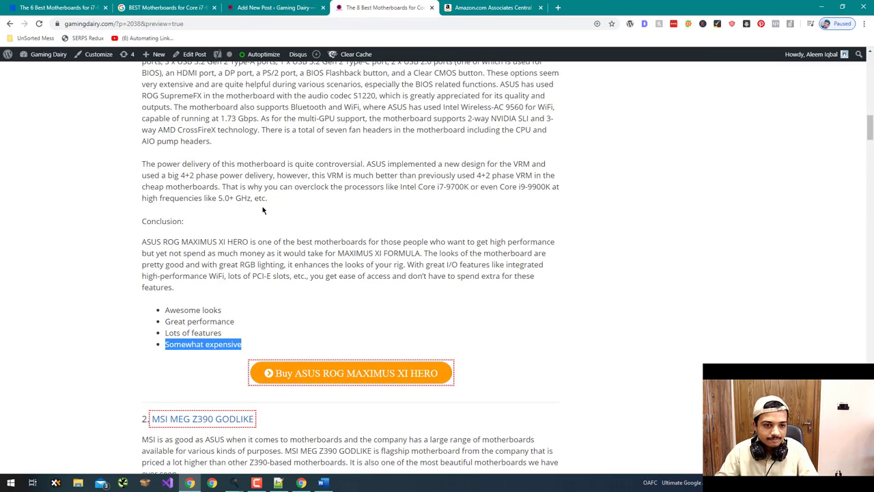
scroll(263, 232, "down", 2)
scroll(265, 240, "down", 17)
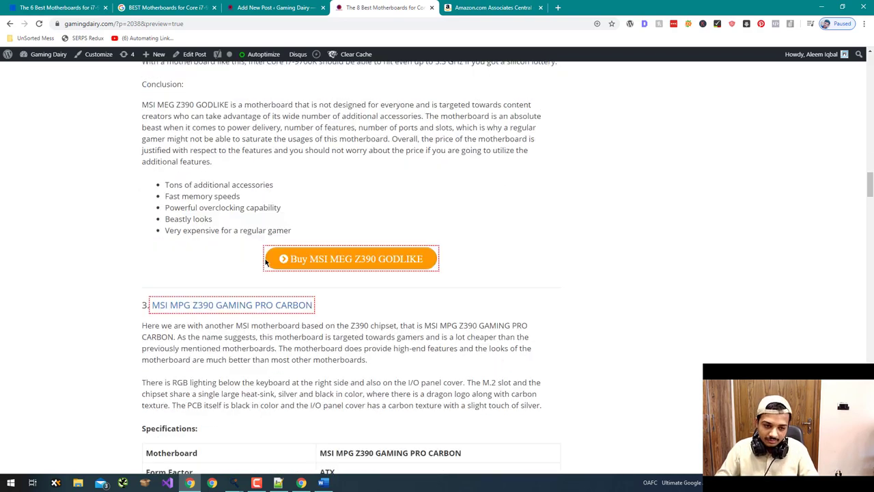
scroll(265, 259, "down", 5)
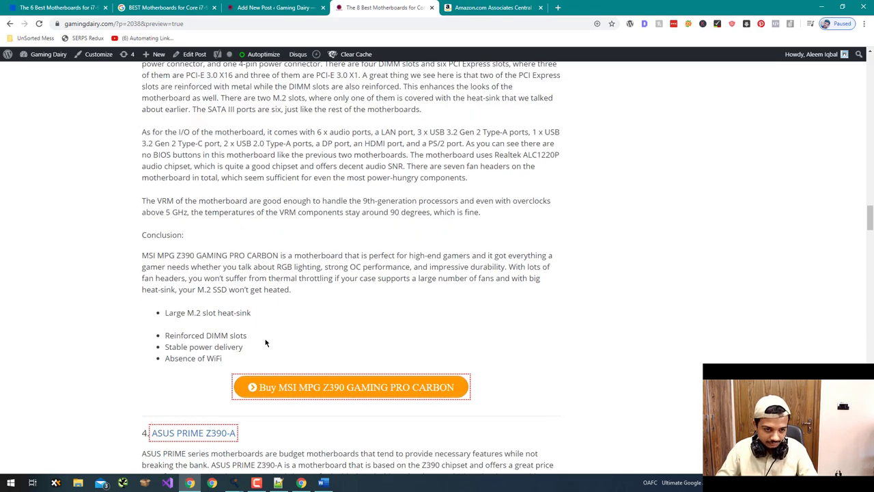
left_click_drag(259, 355, 164, 312)
key("ctrl+c")
key("alt+Tab")
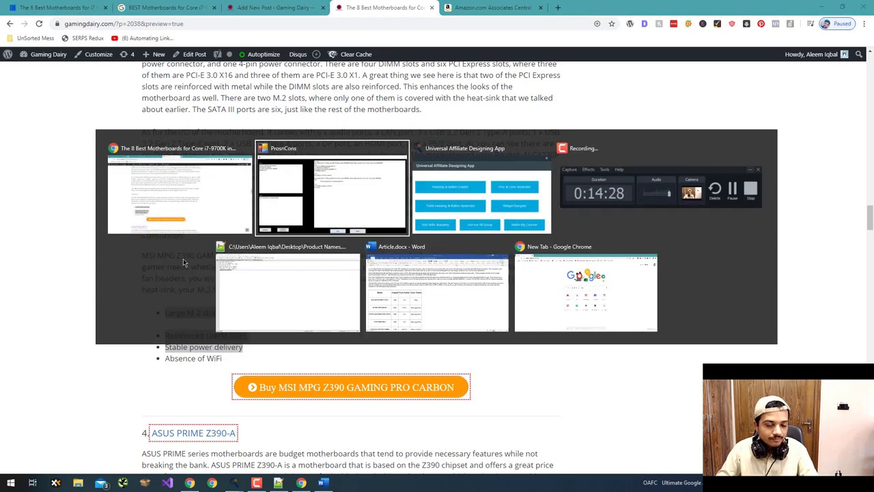
left_click_drag(81, 108, 119, 132)
key("ctrl+v")
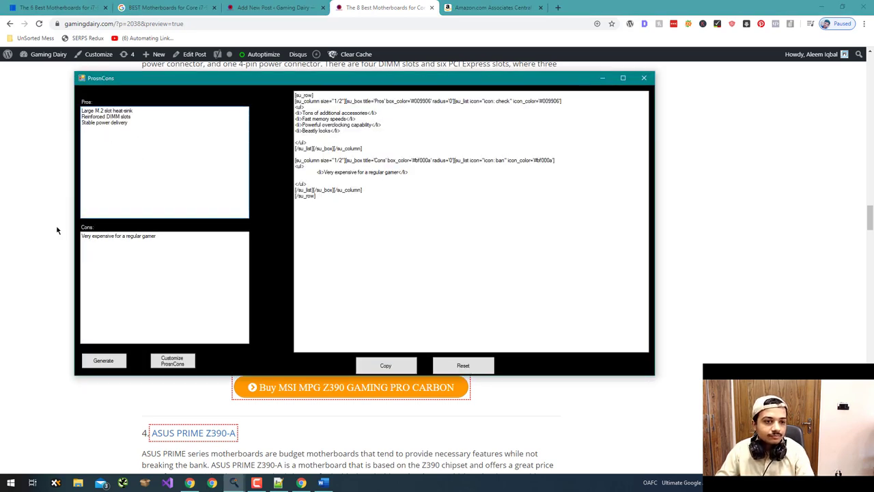
- Enter 'Absence of WiFi' as the con, then generate and copy the pros/cons shortcode
key("alt+Tab")
left_click_drag(250, 363, 164, 356)
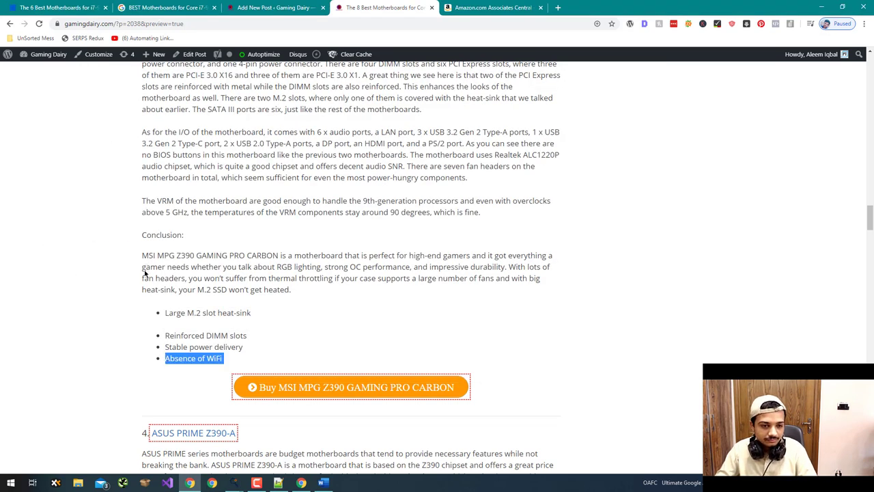
key("ctrl+c")
key("alt+Tab")
left_click_drag(81, 234, 171, 239)
key("ctrl+v")
left_click(103, 360)
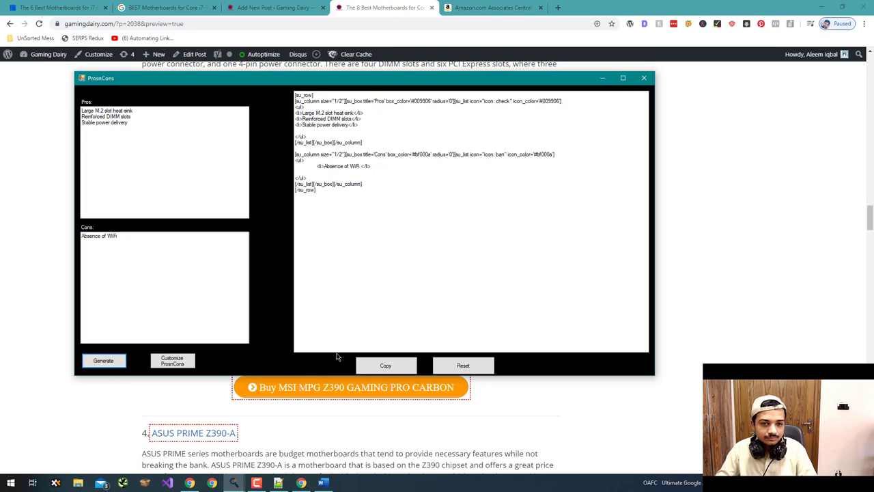
left_click(386, 366)
- Replace the MSI pros and cons list blocks in the editor with the copied shortcode
left_click(276, 8)
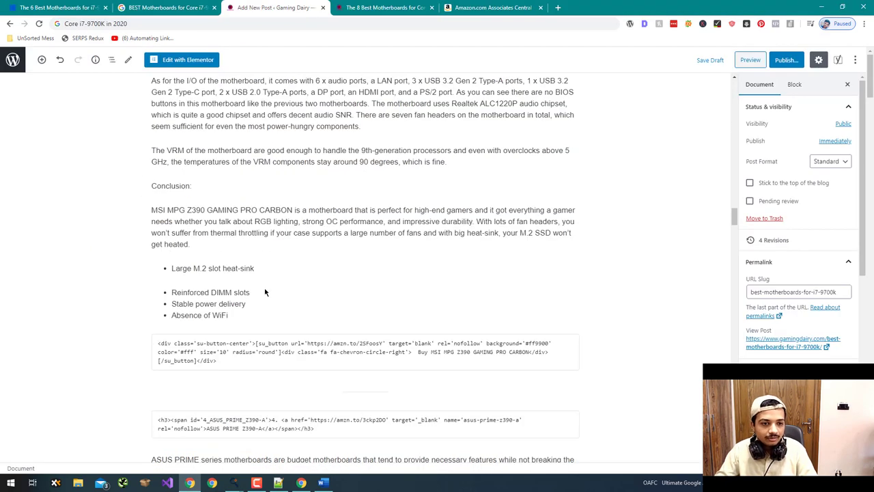
left_click_drag(255, 316, 169, 270)
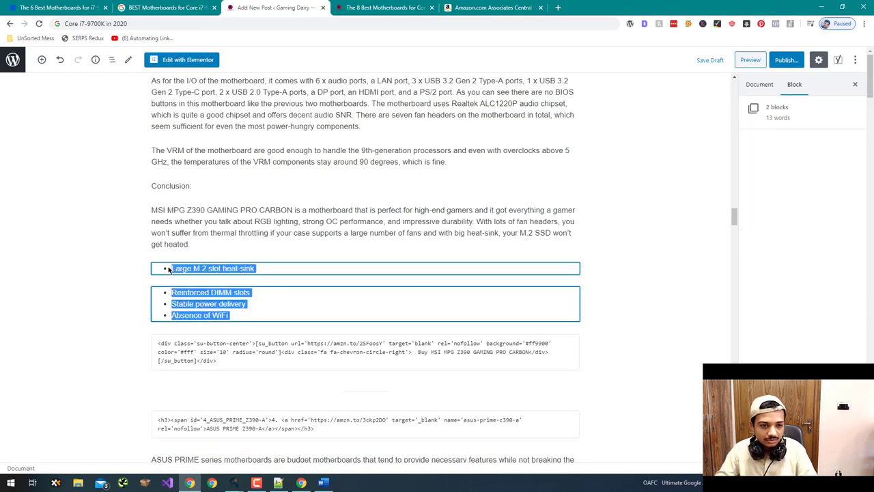
key("ctrl+v")
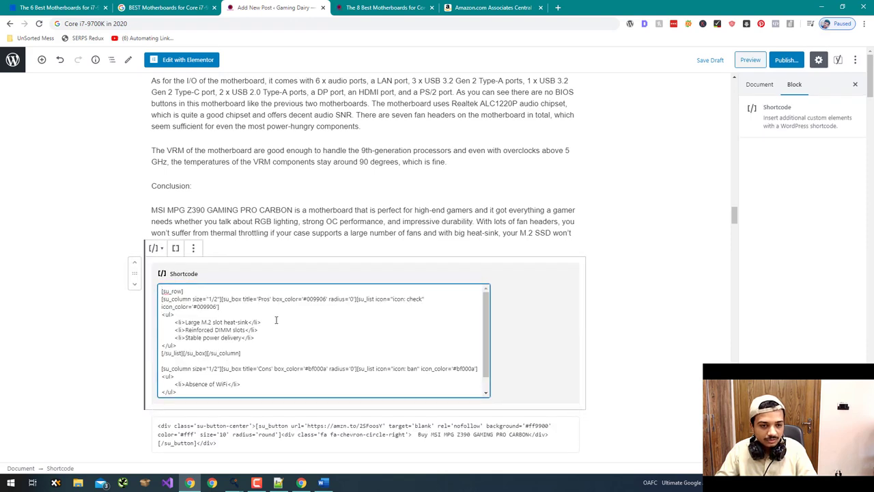
scroll(90, 304, "down", 1)
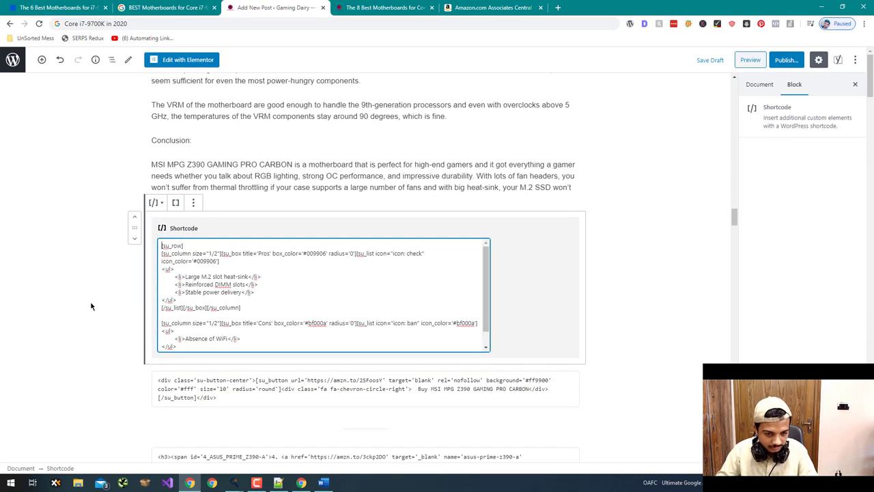
scroll(91, 306, "down", 3)
left_click(382, 8)
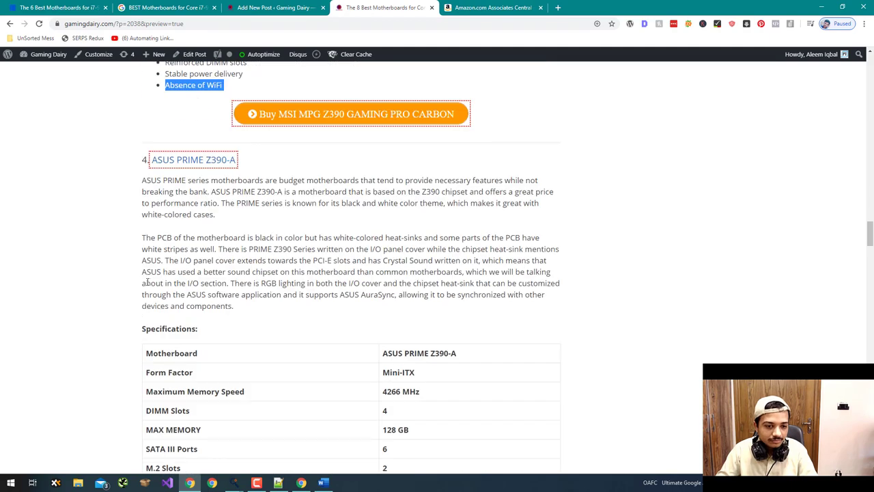
- Copy the three ASUS PRIME Z390-A pros into the ProsnCons Pros box
scroll(147, 282, "down", 8)
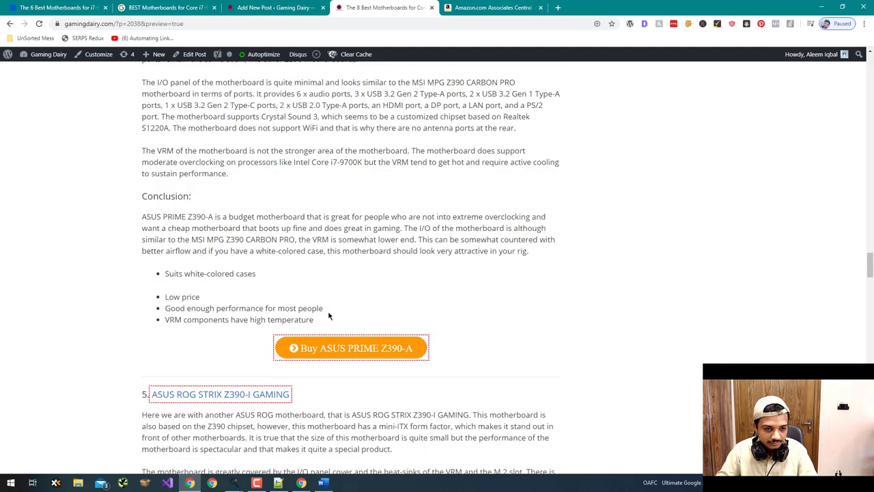
left_click_drag(325, 313, 158, 273)
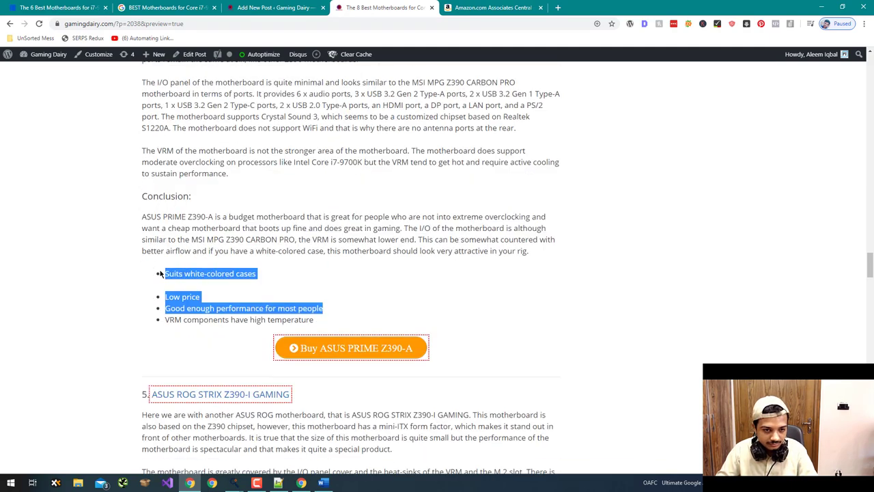
key("ctrl+c")
key("alt+Tab")
key("ctrl+v")
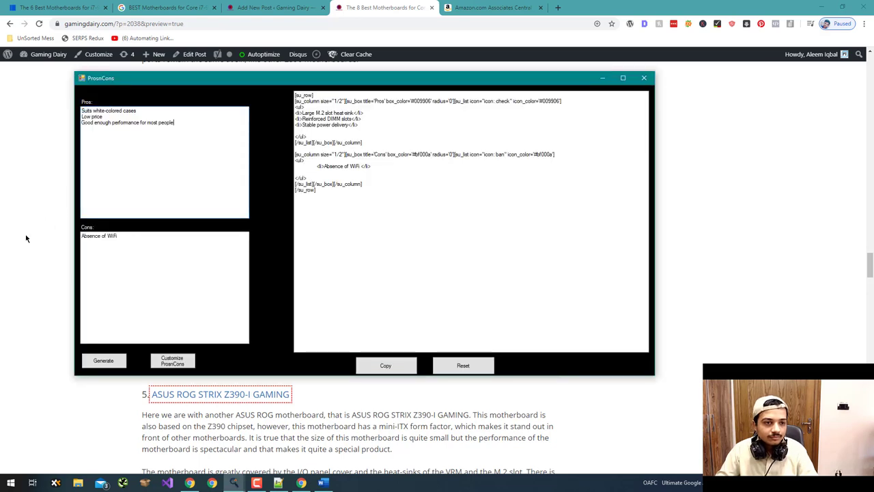
- Enter 'VRM components have high temperature' as the con, then generate and copy the shortcode
left_click(26, 238)
left_click_drag(163, 333, 156, 326)
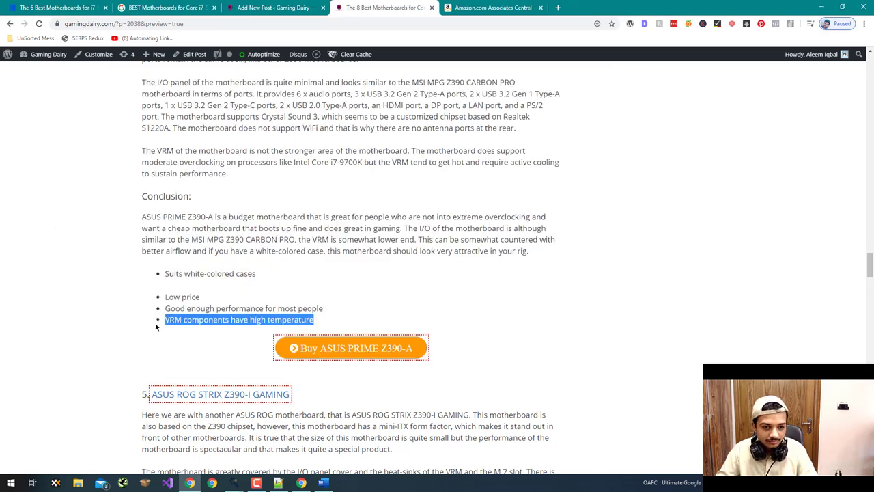
key("ctrl+c")
key("alt+Tab")
left_click(147, 306)
key("ctrl+v")
left_click(104, 360)
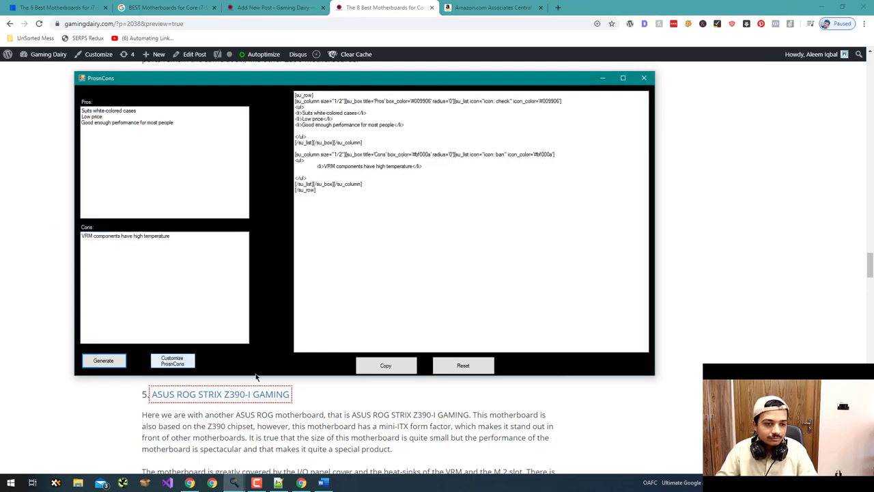
left_click(384, 365)
- Replace the ASUS PRIME list in the editor with the shortcode and delete the empty list
left_click(273, 8)
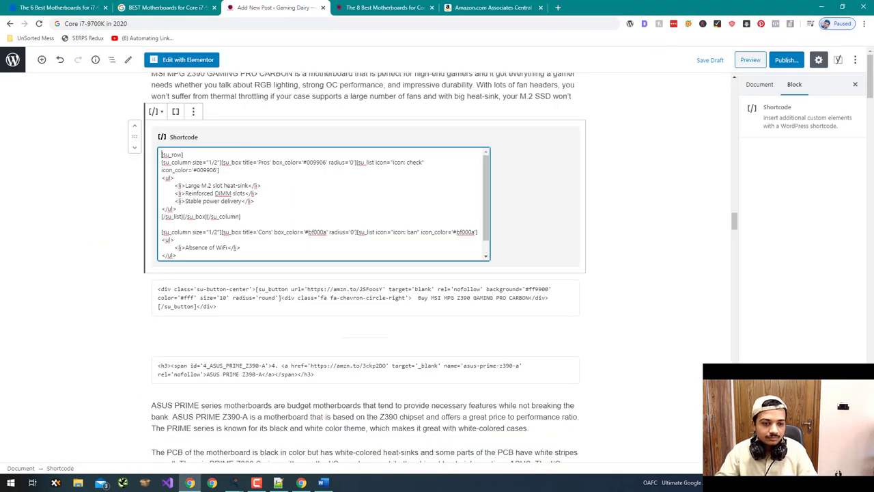
scroll(153, 396, "down", 10)
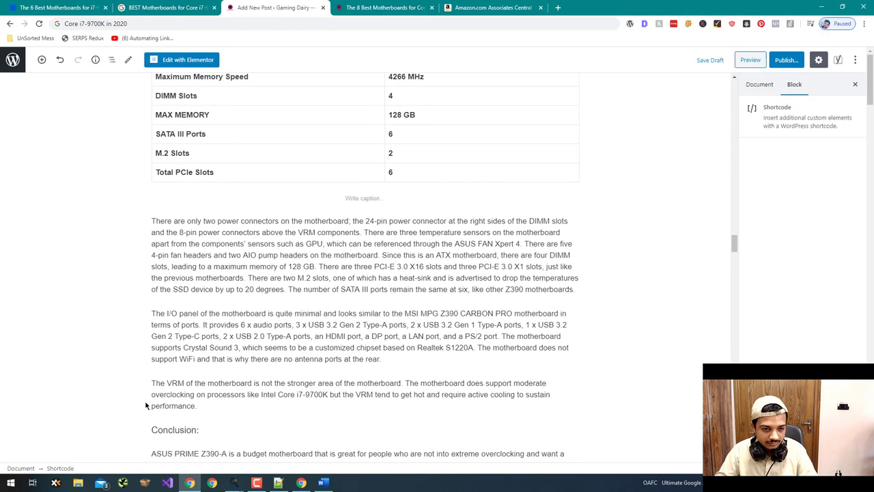
scroll(173, 376, "down", 3)
left_click(323, 265)
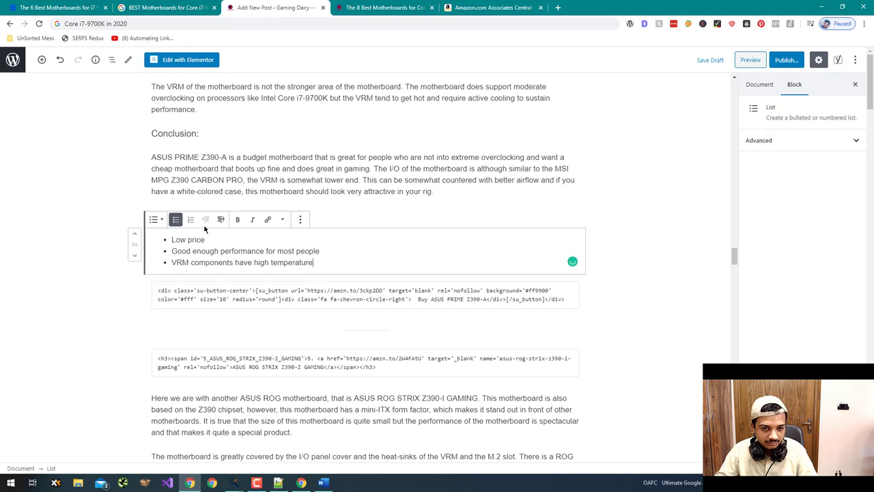
left_click(171, 239, "shift")
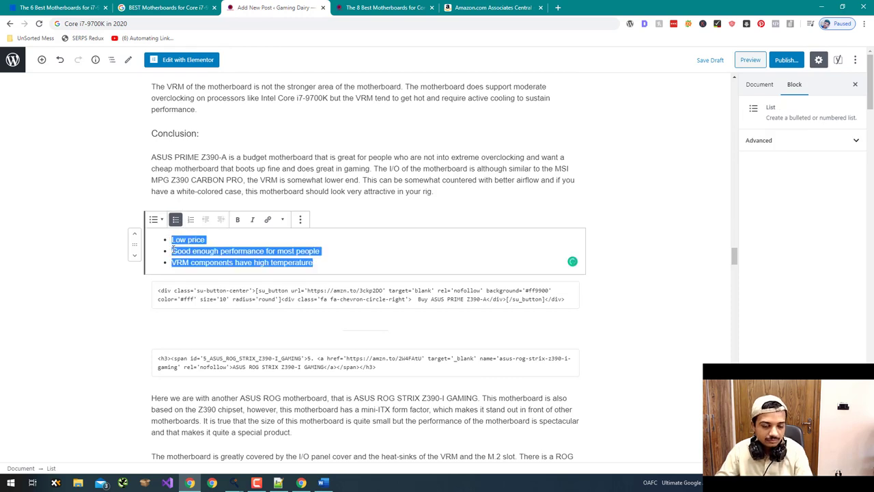
key("BackSpace")
key("ctrl+v")
key("Return")
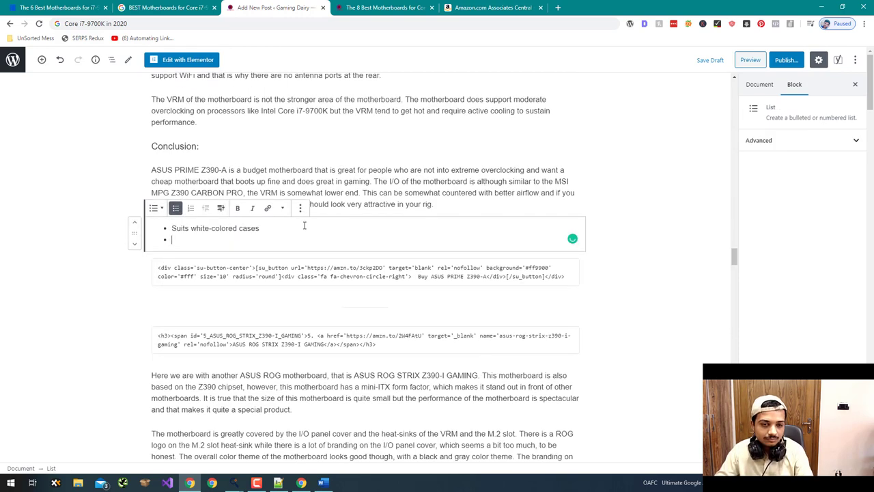
key("ctrl+z")
key("ctrl+z")
key("ctrl+z")
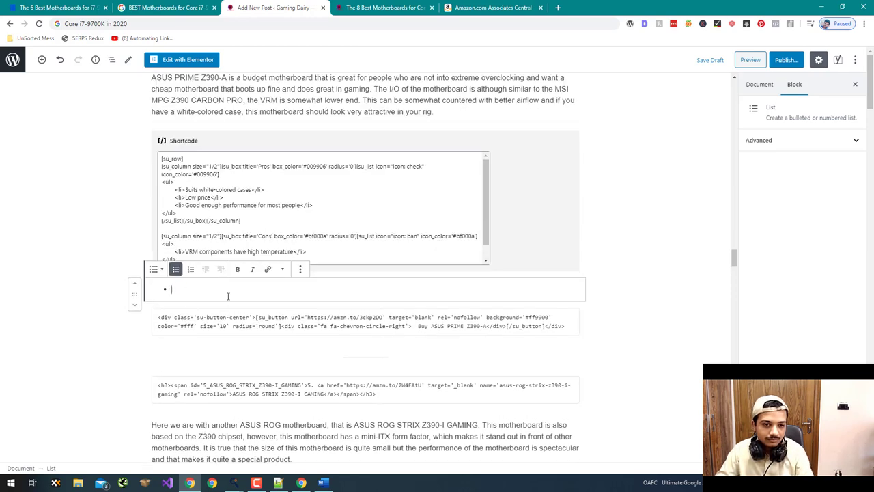
key("BackSpace")
scroll(82, 286, "down", 10)
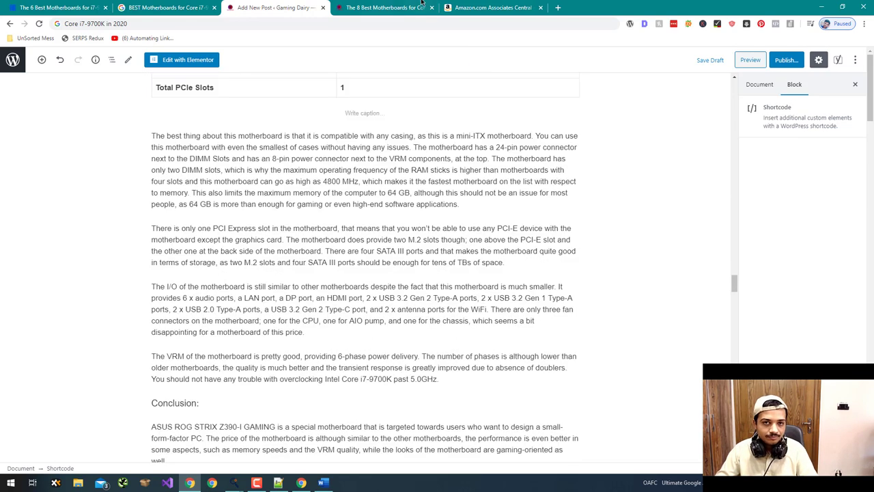
- Copy the first three ASUS ROG STRIX Z390-I GAMING pros into the ProsnCons Pros box
scroll(311, 217, "down", 3)
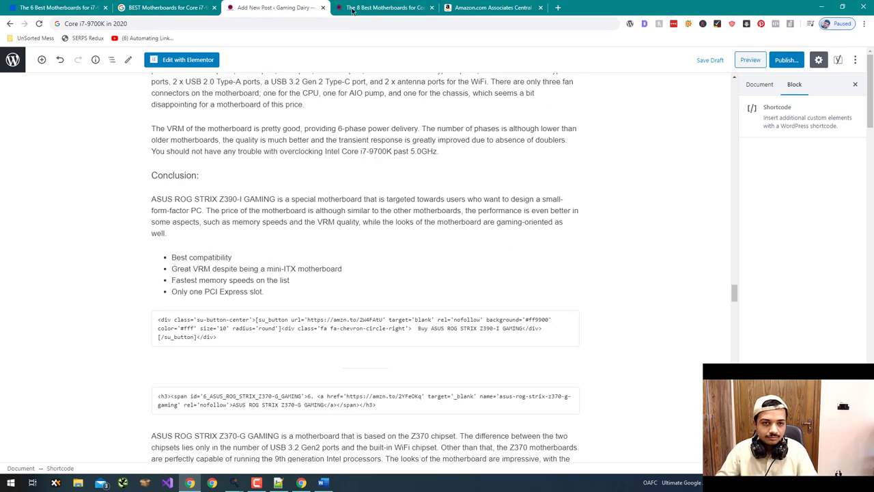
left_click(352, 10)
scroll(253, 181, "down", 15)
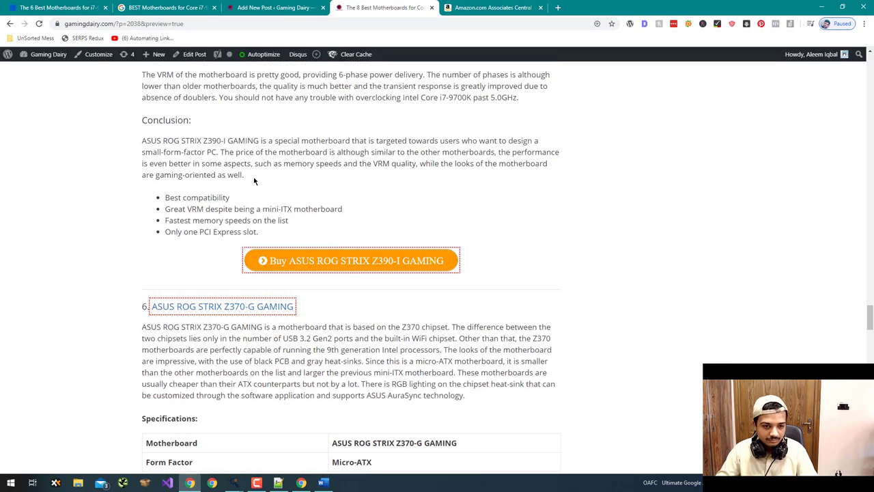
left_click_drag(302, 216, 164, 191)
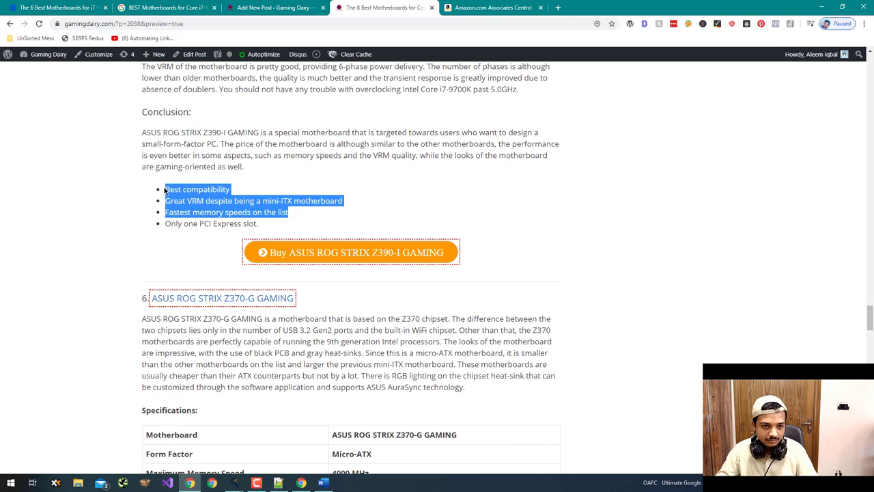
key("ctrl+c")
key("alt+Tab")
key("ctrl+v")
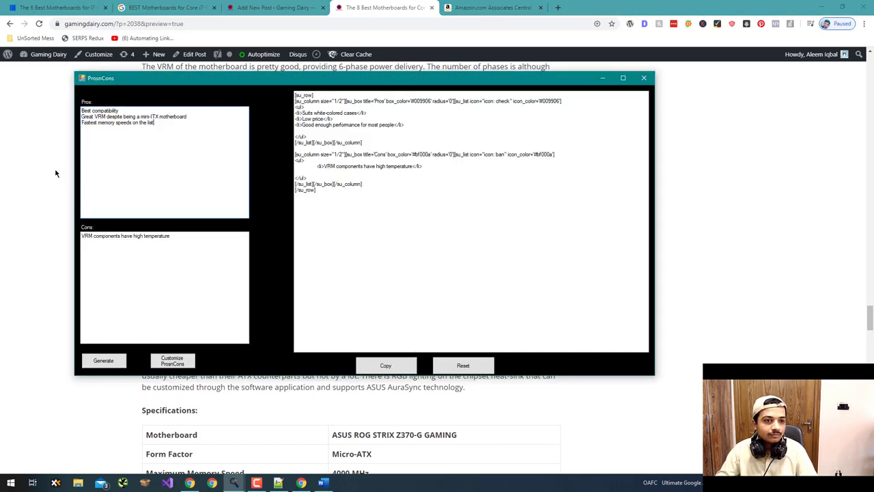
- Enter 'Only one PCI Express slot' as the con, then generate and copy the shortcode
key("alt+Tab")
left_click_drag(277, 230, 145, 229)
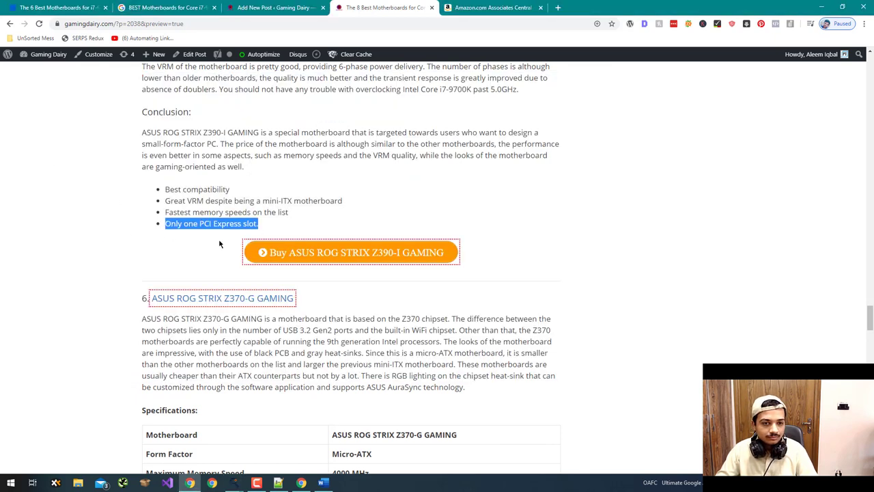
key("ctrl+c")
key("alt+Tab")
left_click(137, 269)
key("ctrl+v")
left_click(104, 360)
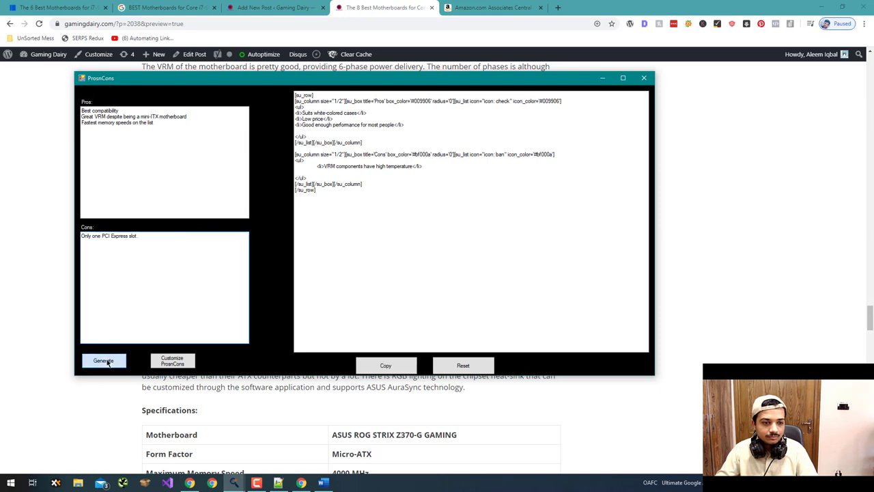
left_click(401, 369)
- Replace the four Z390-I conclusion bullets in the editor with the shortcode, removing the empty bullet
left_click(273, 8)
scroll(283, 216, "down", 1)
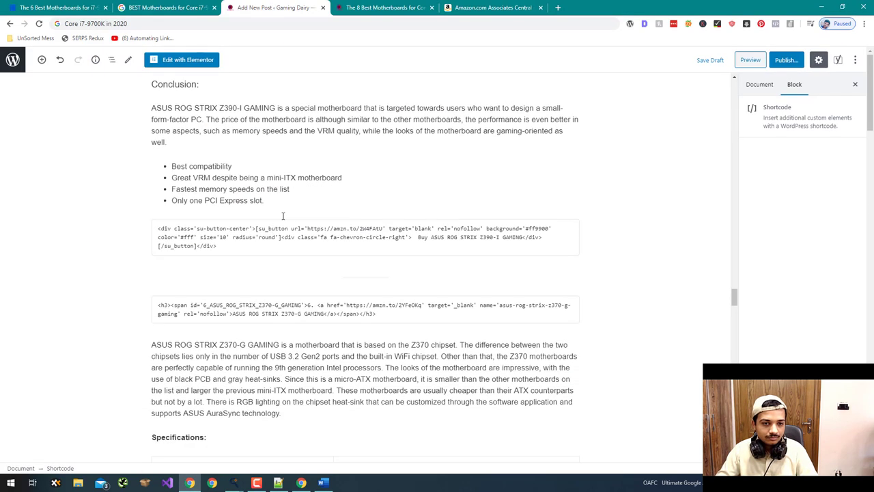
left_click_drag(266, 200, 171, 166)
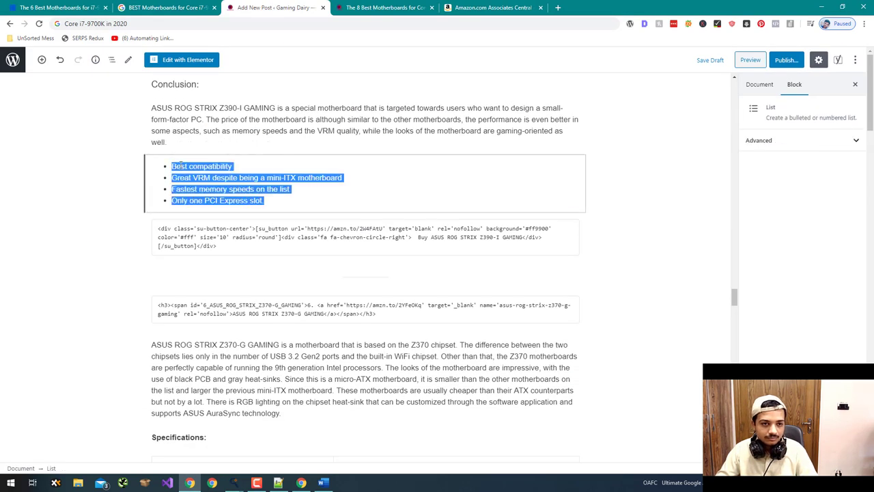
key("ctrl+v")
key("BackSpace")
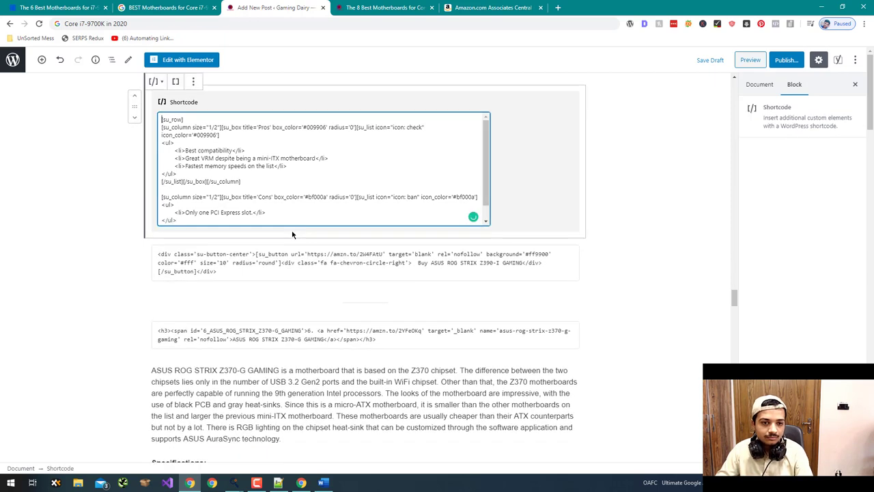
scroll(159, 224, "down", 1)
left_click(102, 239)
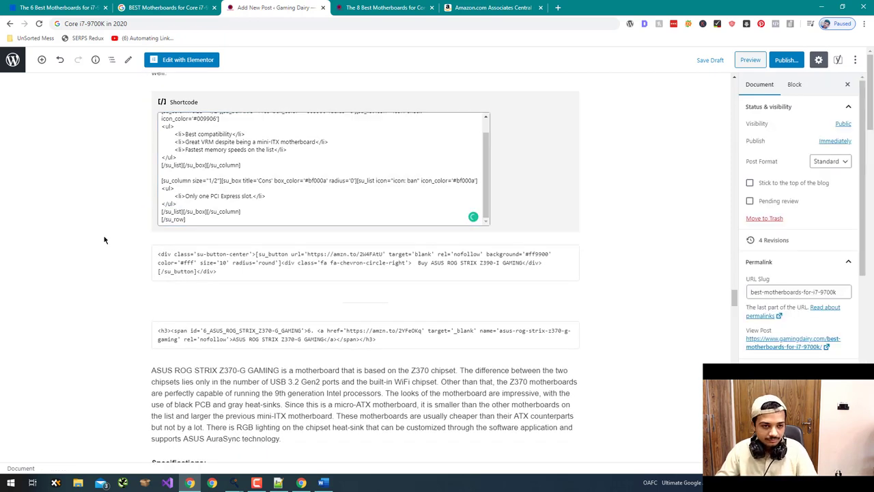
scroll(105, 235, "down", 7)
scroll(106, 240, "down", 3)
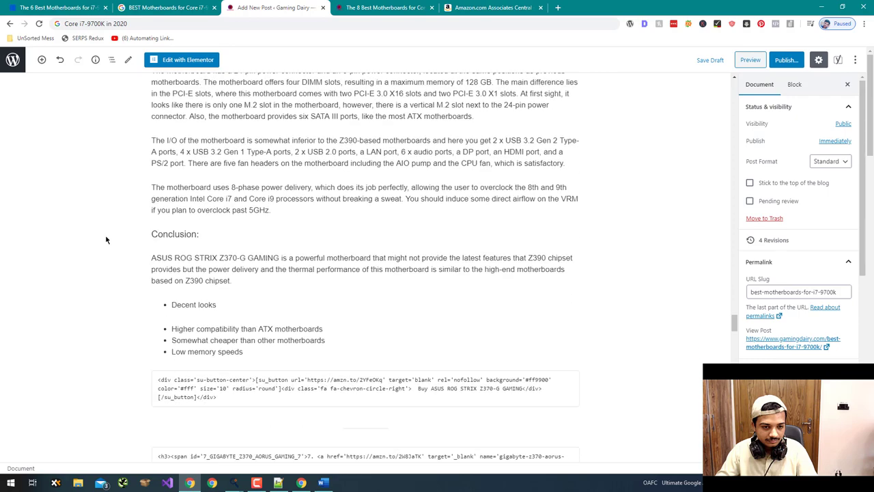
- Copy the three ASUS ROG STRIX Z370-G GAMING pros into the ProsnCons Pros box
key("ctrl+Tab")
scroll(155, 256, "down", 10)
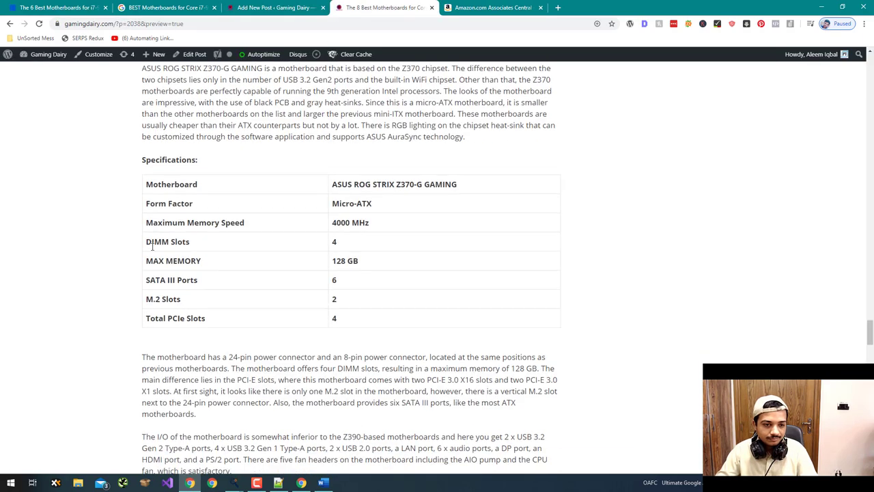
left_click_drag(345, 207, 157, 168)
key("ctrl+c")
key("alt+Tab")
key("ctrl+v")
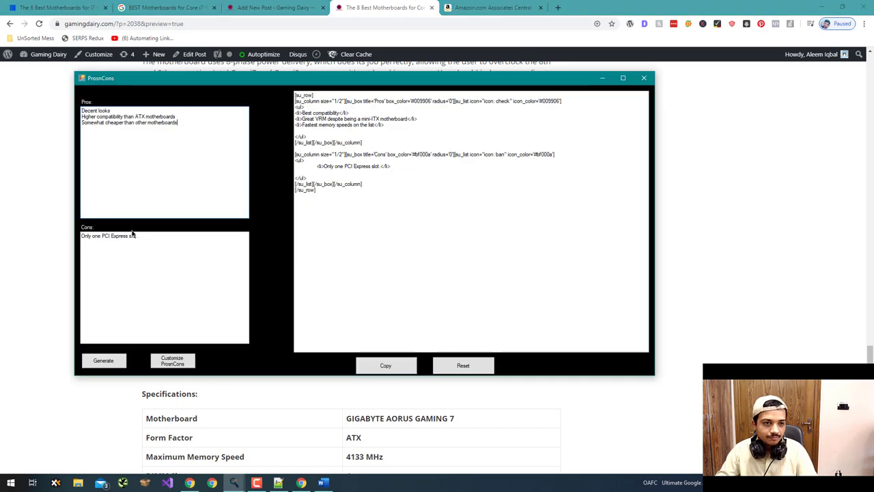
- Replace the Cons text with 'Low memory speeds', then generate and copy the shortcode
key("alt+Tab")
left_click_drag(251, 221, 157, 219)
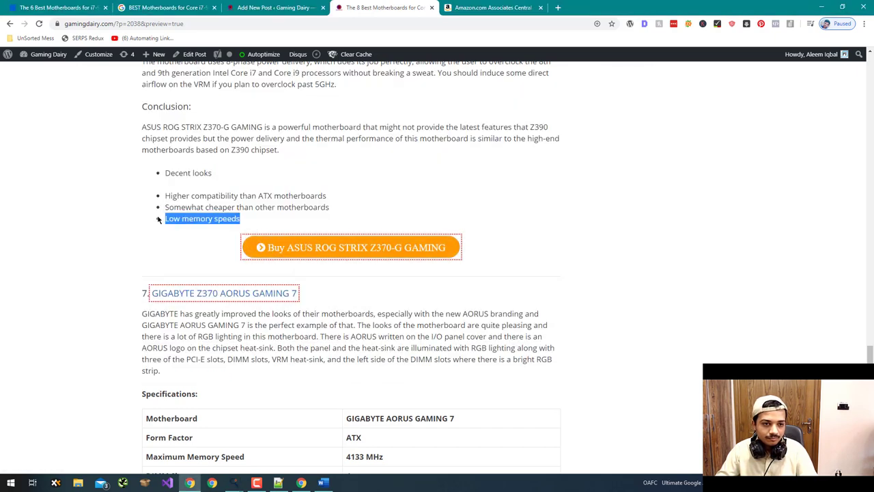
key("ctrl+c")
key("alt+Tab")
left_click(183, 271)
key("ctrl+a")
key("ctrl+v")
left_click(103, 360)
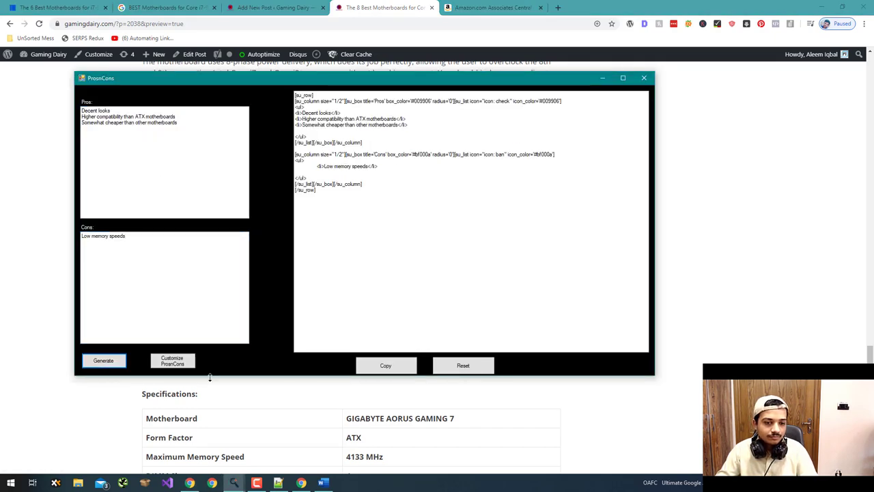
left_click(385, 366)
- Replace both Z370-G conclusion bullet lists in the editor with the shortcode
left_click(250, 7)
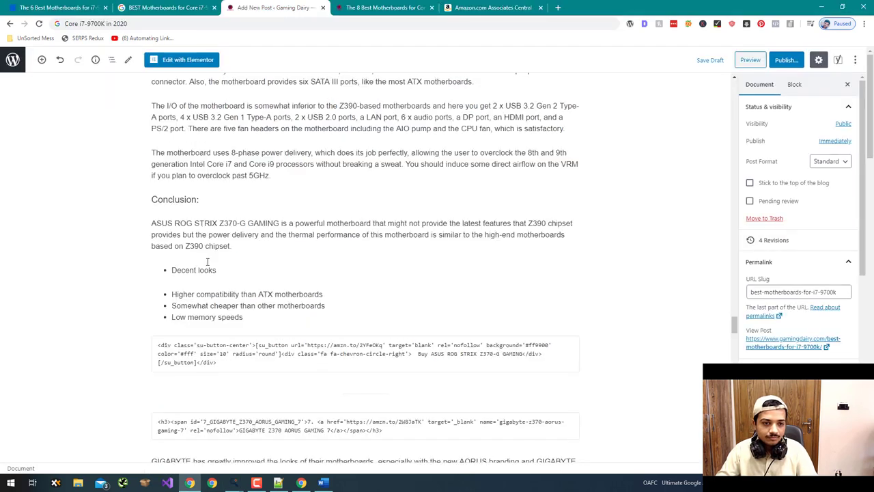
left_click_drag(250, 322, 171, 270)
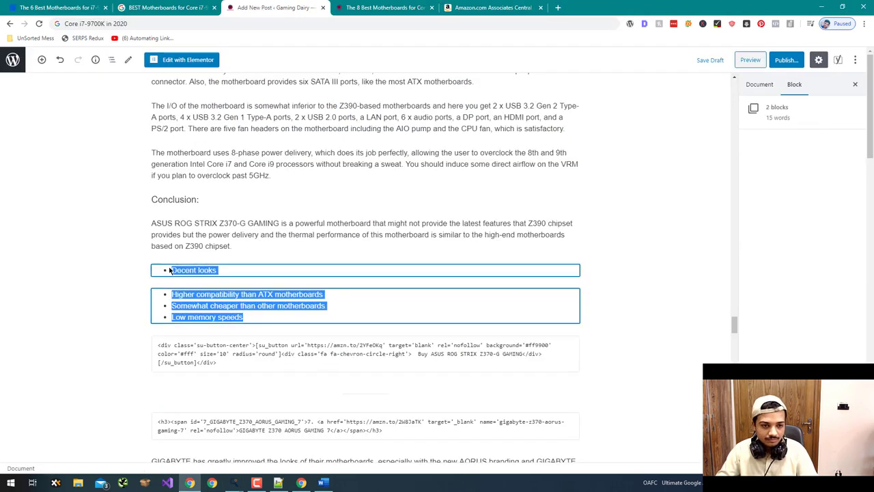
key("ctrl+v")
scroll(38, 208, "down", 10)
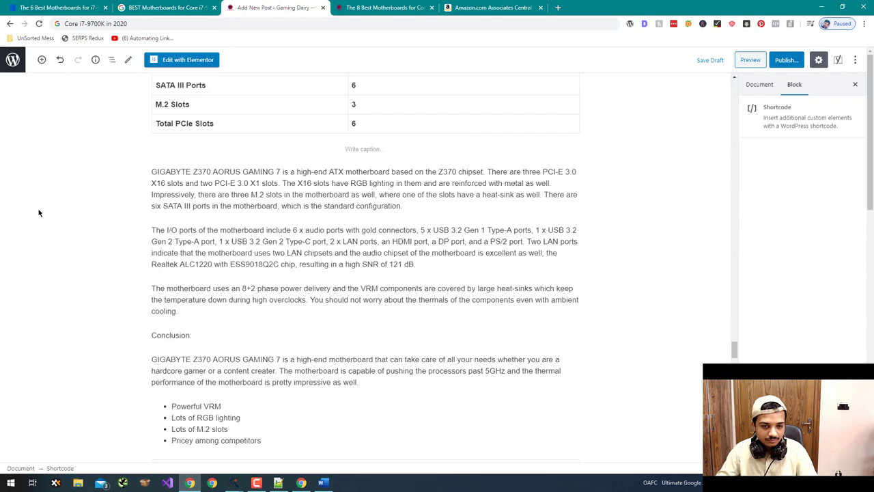
scroll(39, 213, "down", 4)
- Copy the three GIGABYTE Z370 AORUS GAMING 7 pros into the ProsnCons Pros box
left_click(382, 7)
scroll(172, 285, "down", 10)
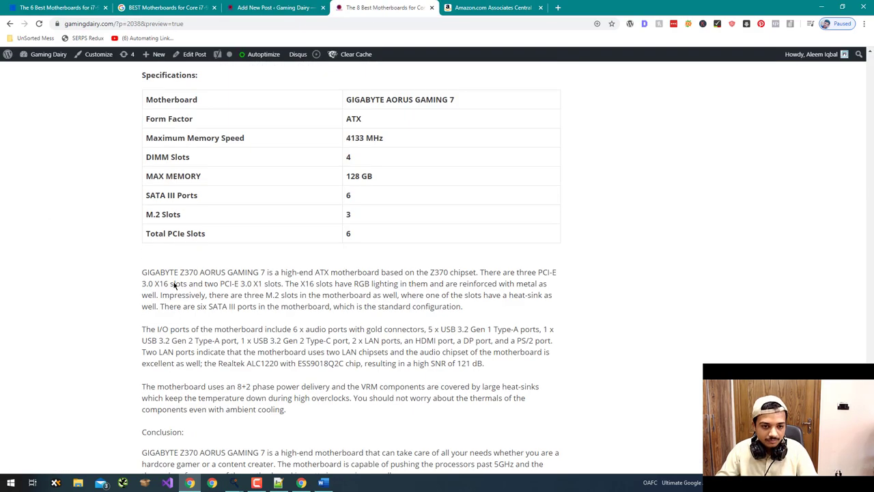
scroll(168, 288, "up", 3)
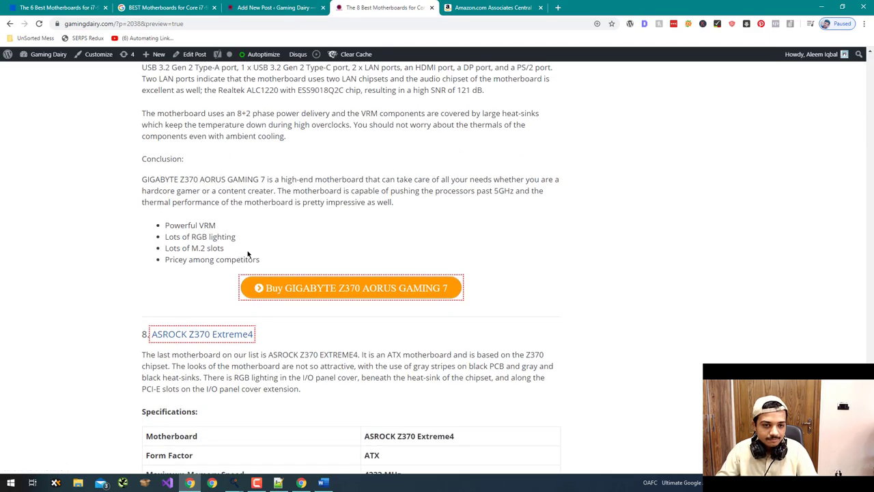
left_click_drag(248, 253, 163, 222)
key("ctrl+c")
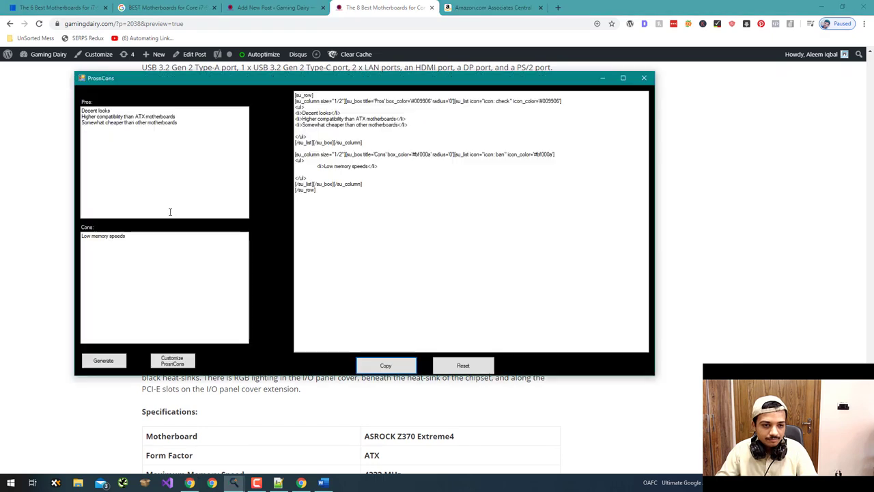
key("ctrl+v")
- Replace the Cons text with 'Pricey among competitors', then generate and copy the shortcode
left_click(33, 255)
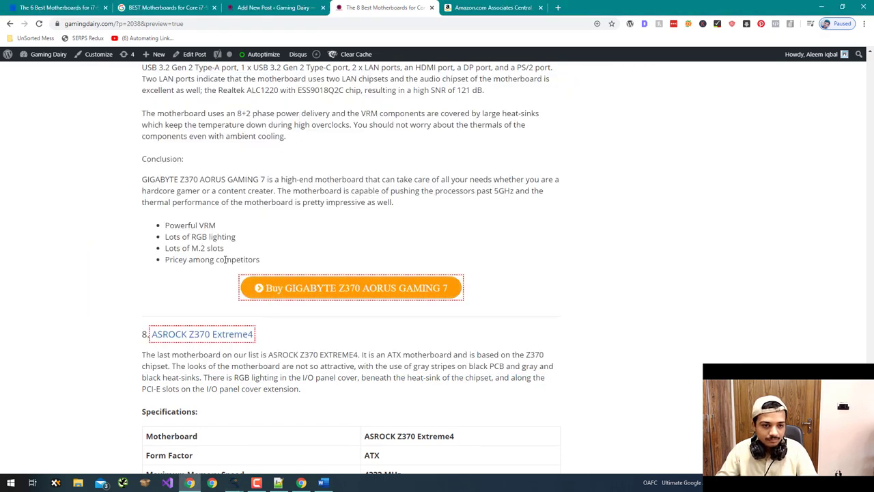
left_click_drag(260, 260, 166, 259)
key("ctrl+c")
key("alt+Tab")
key("ctrl+a")
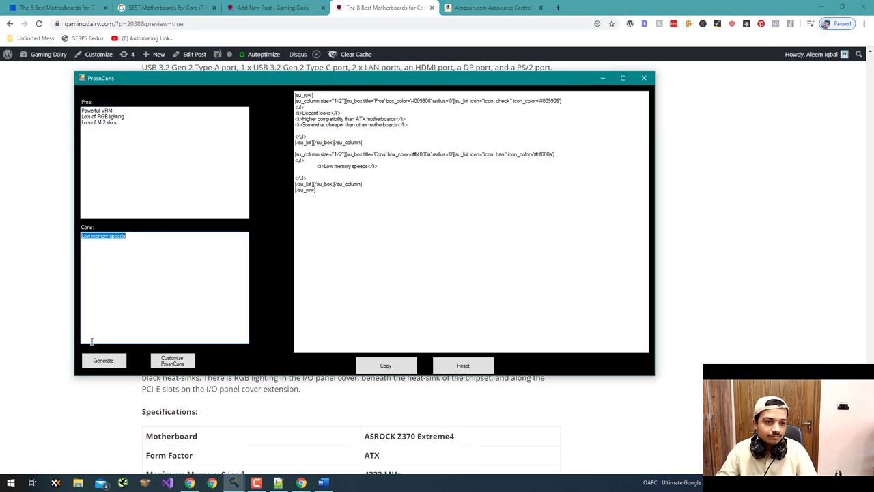
key("ctrl+v")
left_click(103, 360)
left_click(386, 366)
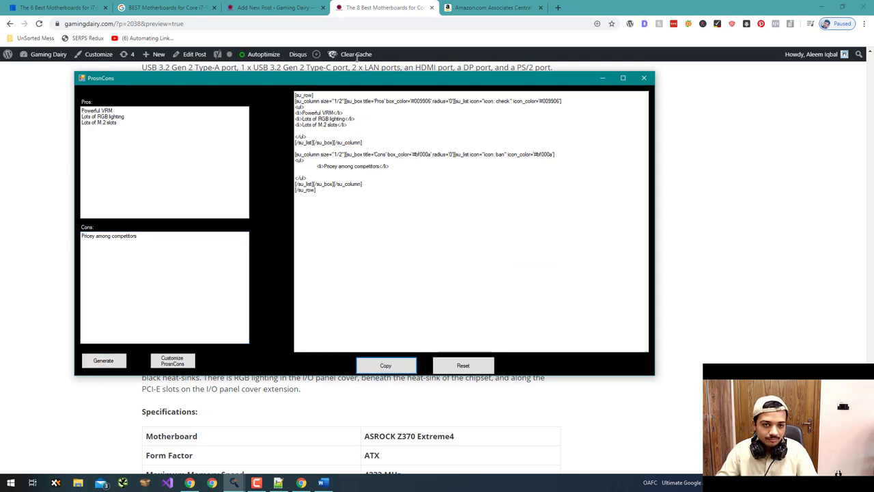
- Replace the GIGABYTE conclusion bullet list in the editor with the shortcode
left_click(297, 8)
scroll(180, 218, "down", 10)
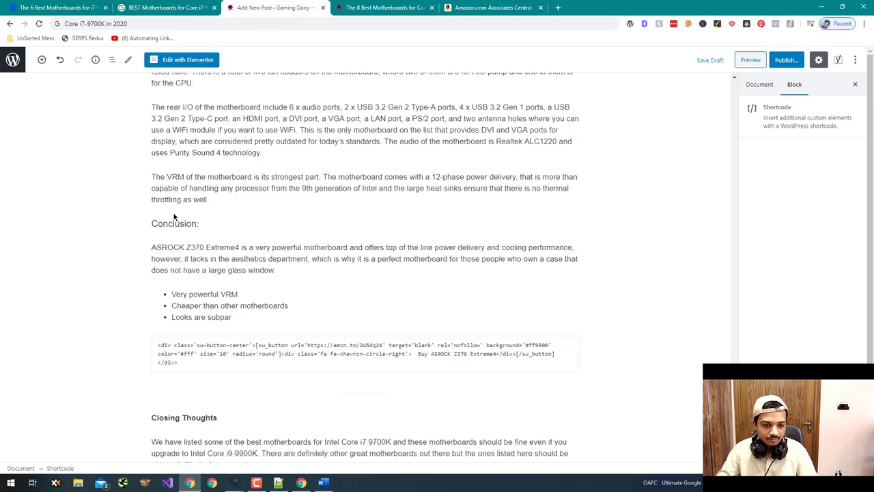
scroll(233, 197, "up", 10)
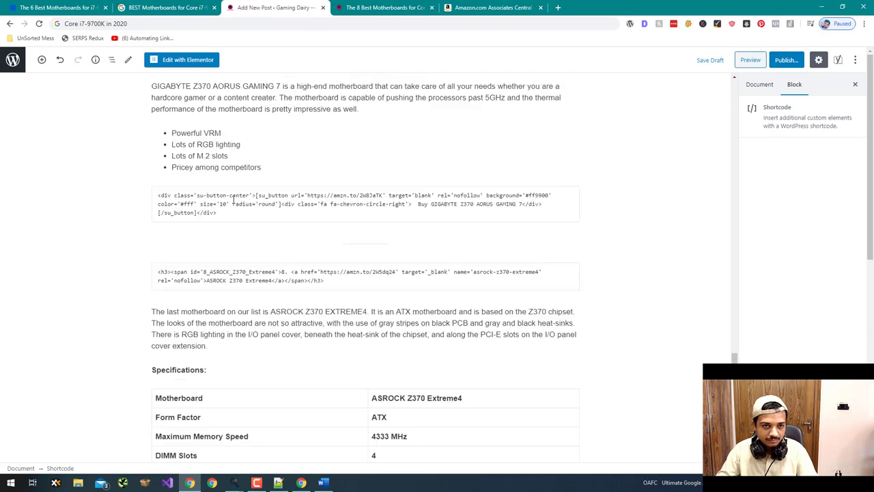
scroll(233, 198, "down", 2)
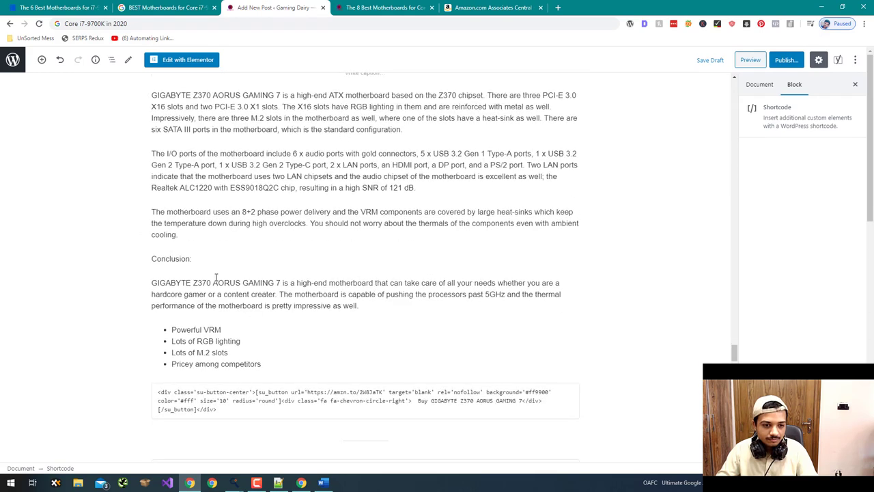
left_click_drag(266, 363, 161, 326)
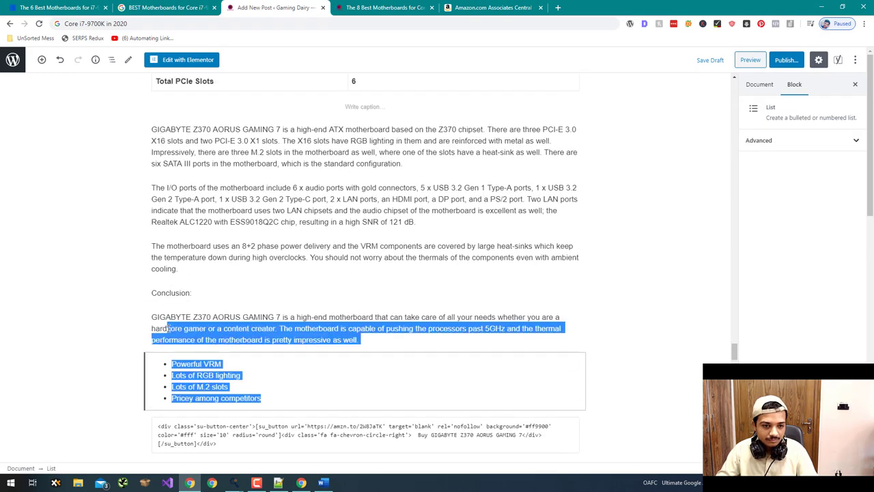
key("ctrl+v")
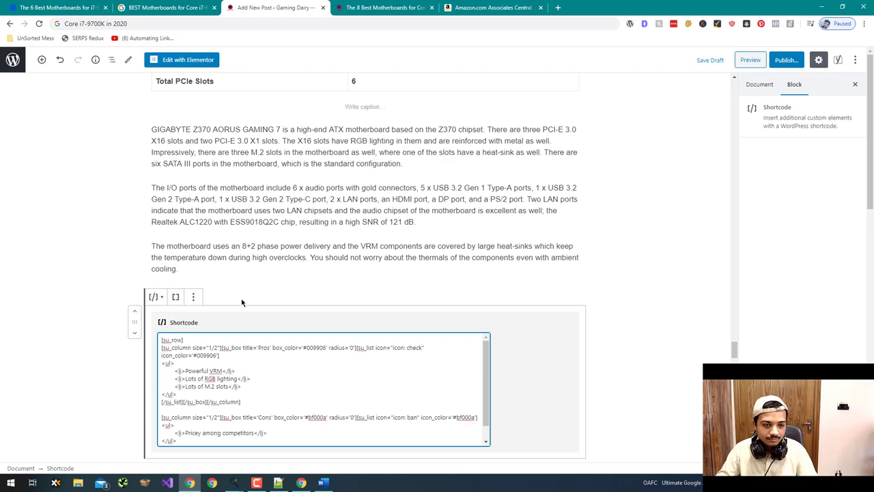
left_click(76, 337)
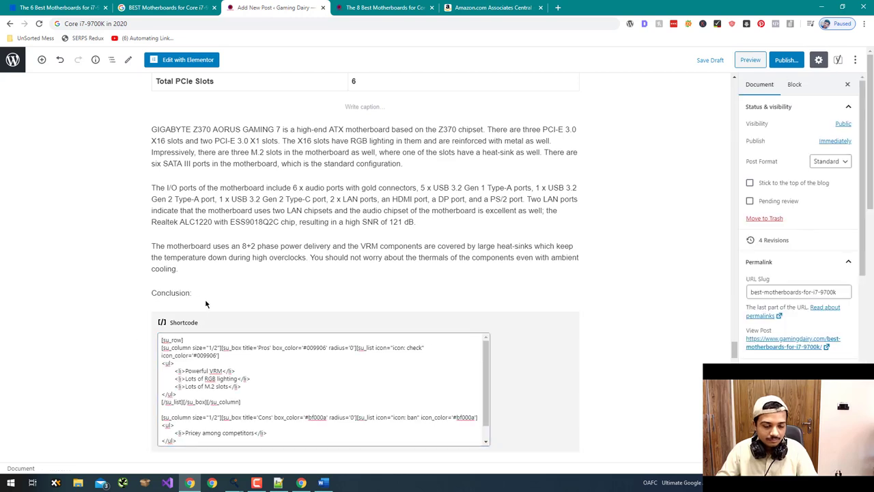
- Undo the last edit, then delete the leftover GIGABYTE bullet items and the empty list block
key("ctrl+z")
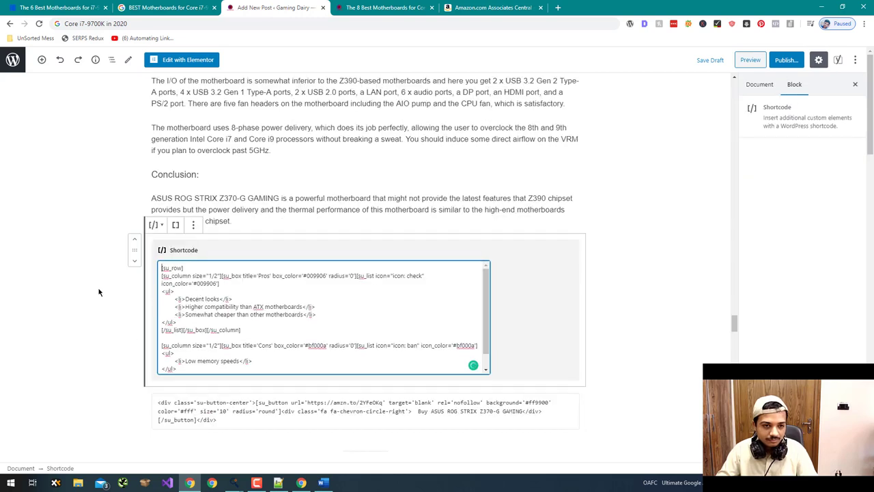
left_click(98, 292)
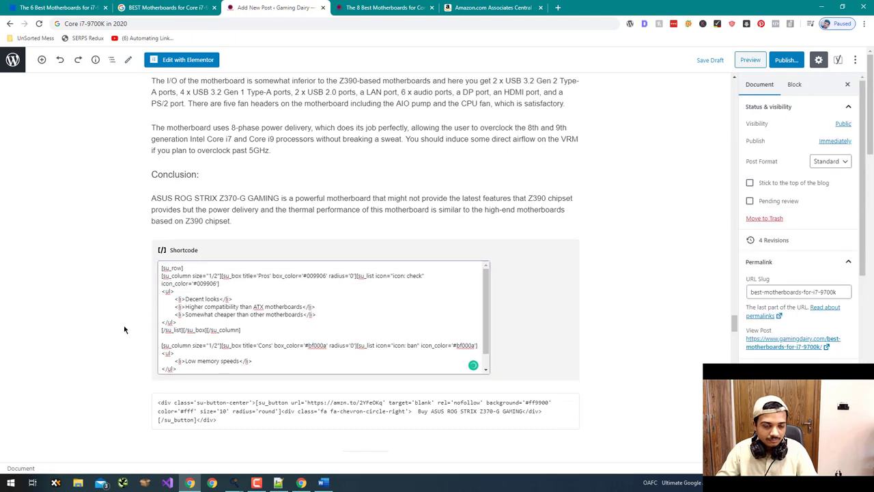
scroll(124, 330, "down", 2)
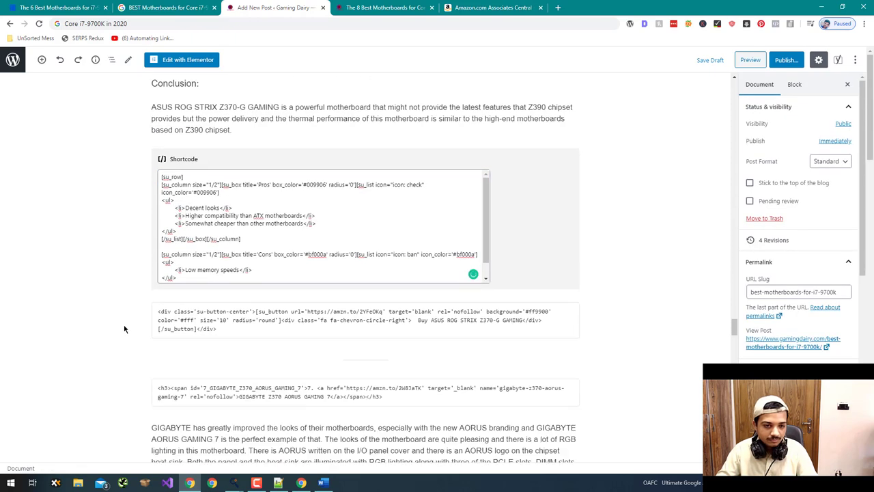
scroll(124, 328, "down", 12)
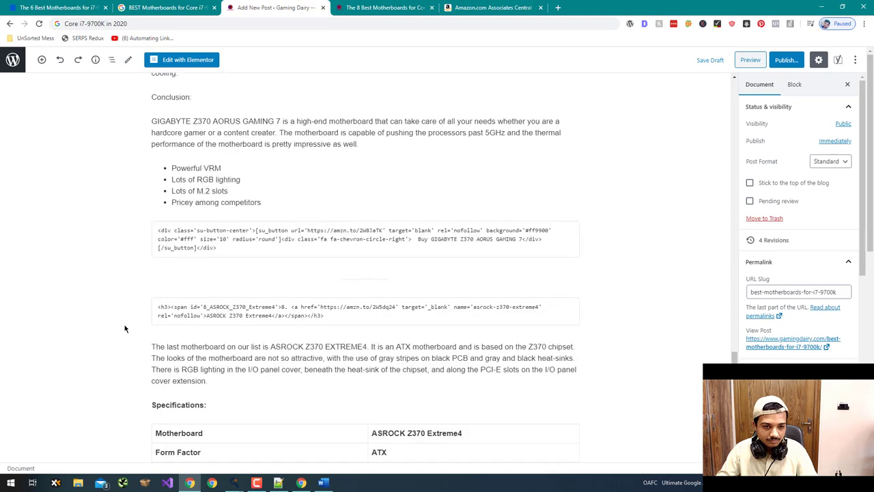
left_click_drag(262, 203, 173, 167)
key("BackSpace")
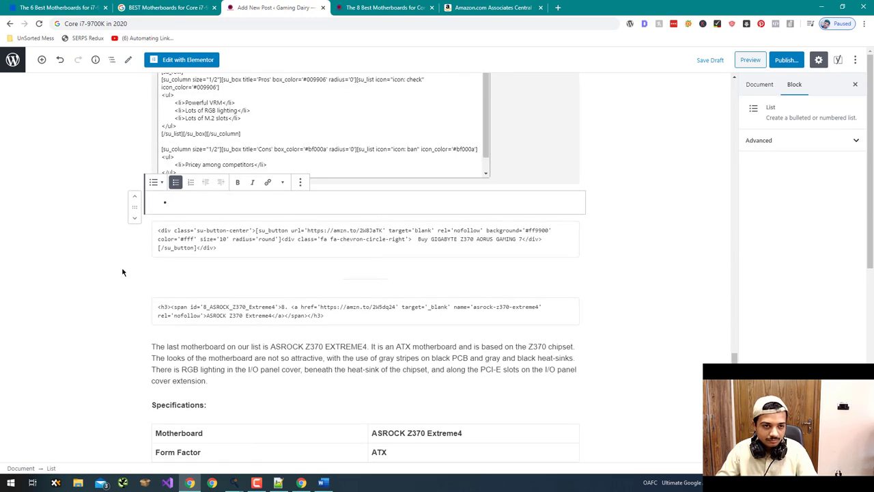
key("BackSpace")
scroll(108, 230, "up", 2)
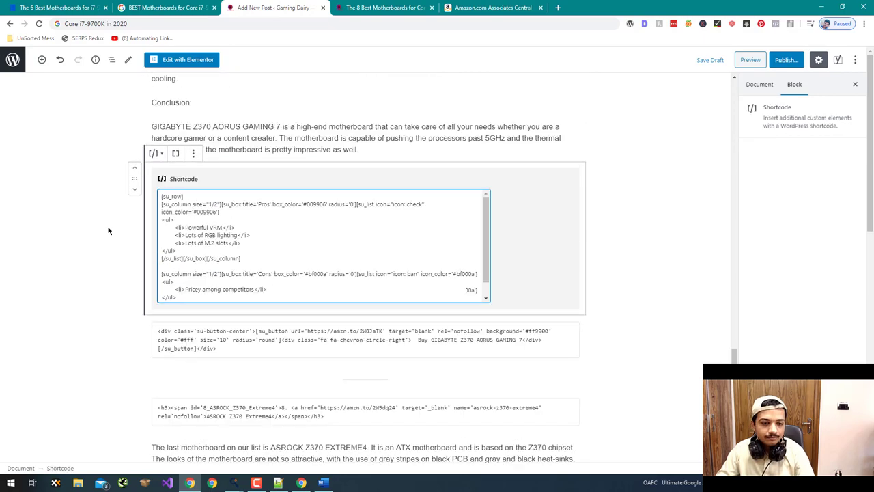
scroll(108, 230, "down", 15)
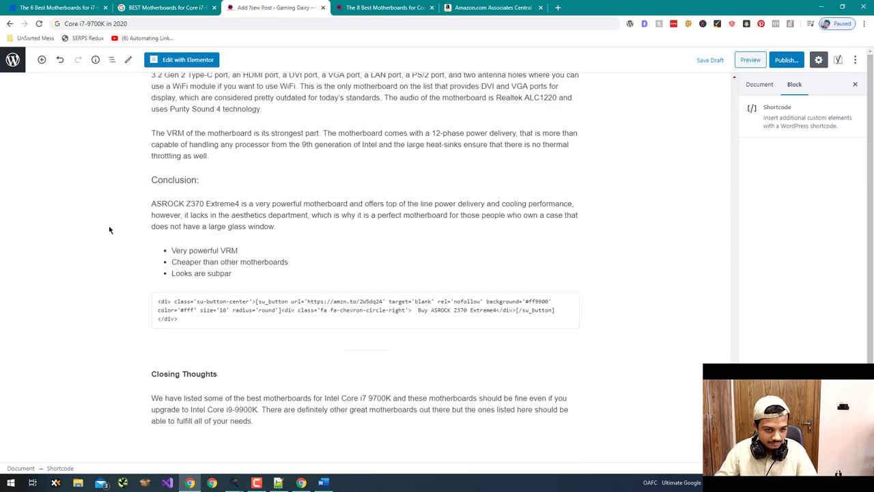
- Put the two ASRock pros and the con 'Looks are subpar' into ProsnCons, then generate and copy the shortcode
key("ctrl+Tab")
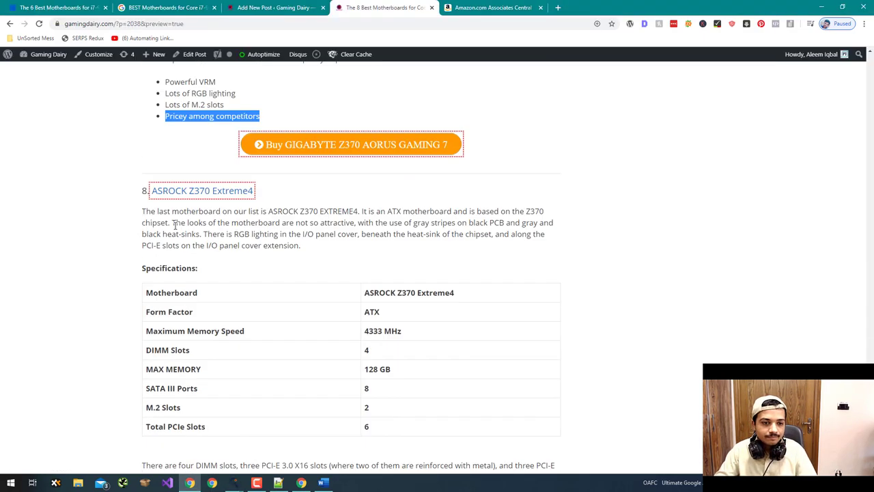
scroll(174, 246, "down", 5)
left_click_drag(307, 358, 137, 342)
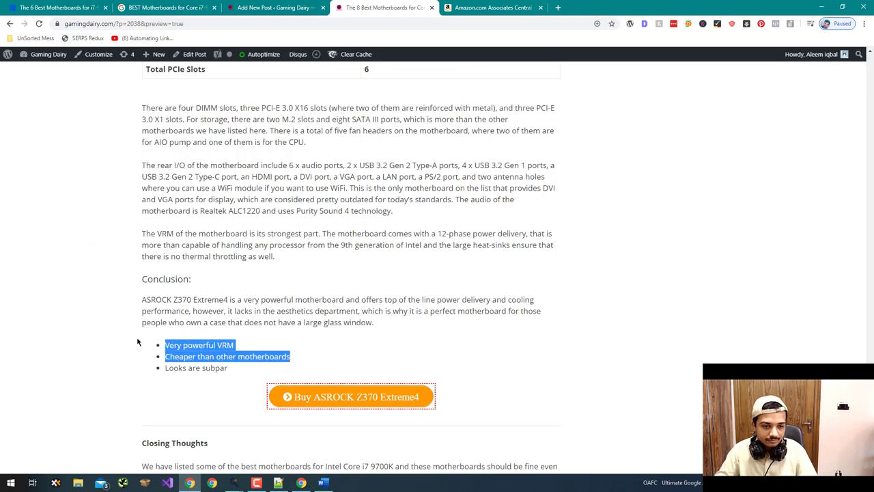
key("ctrl+c")
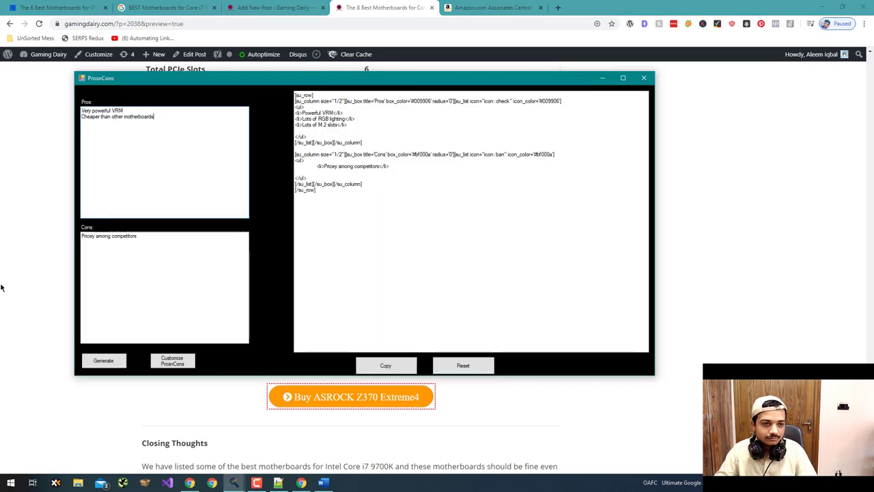
left_click(157, 367)
left_click_drag(242, 377, 119, 367)
key("ctrl+c")
key("alt+Tab")
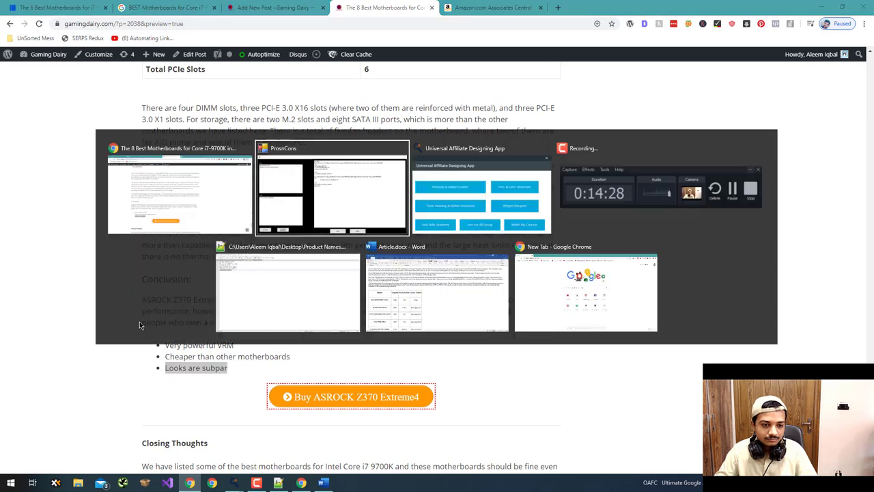
left_click(125, 293)
key("ctrl+a")
key("ctrl+v")
left_click(103, 362)
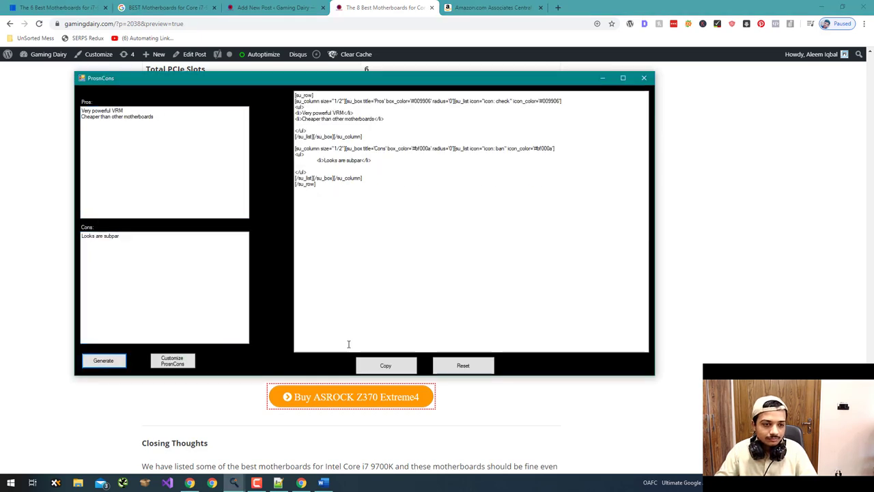
left_click(386, 366)
- Replace the three-item ASRock bullet list in the editor with the pasted pros/cons shortcode
key("alt+Tab")
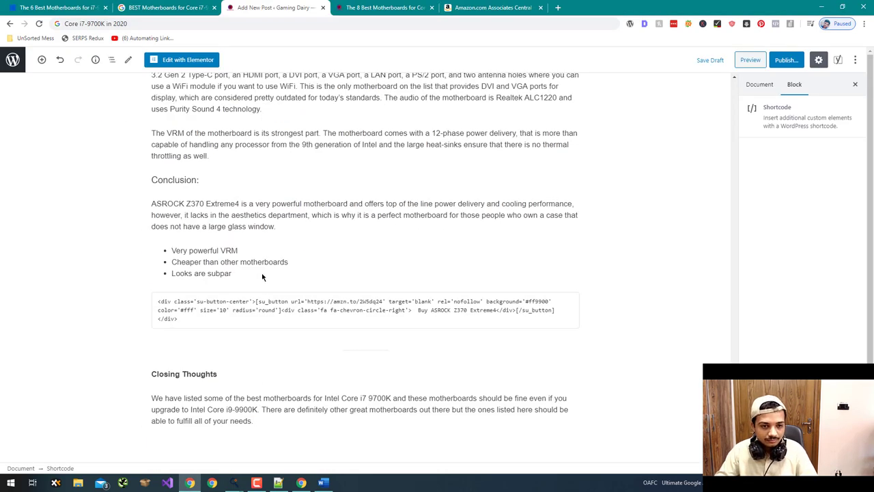
left_click(238, 276)
left_click_drag(238, 276, 169, 252)
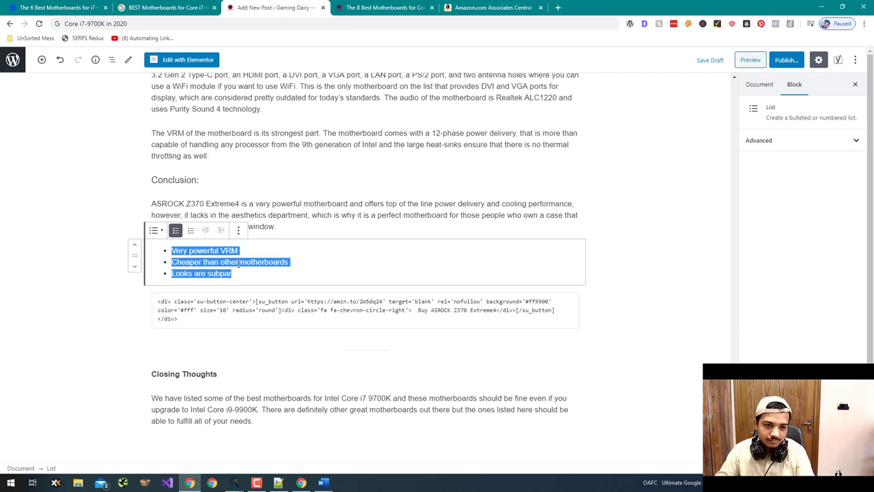
key("BackSpace")
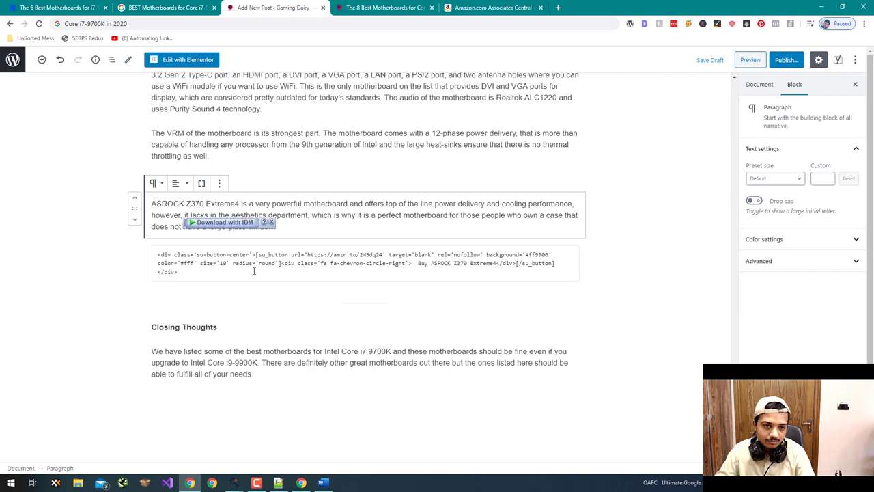
key("ctrl+z")
left_click(179, 296)
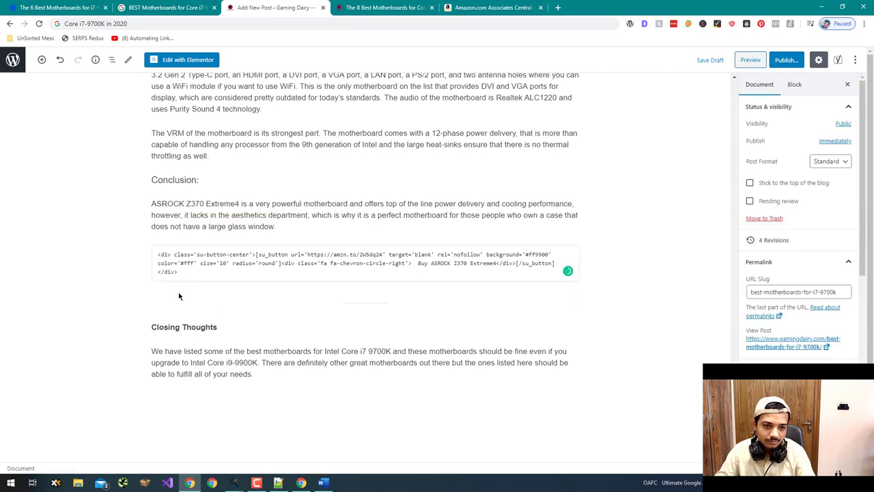
left_click(273, 226)
key("ctrl+z")
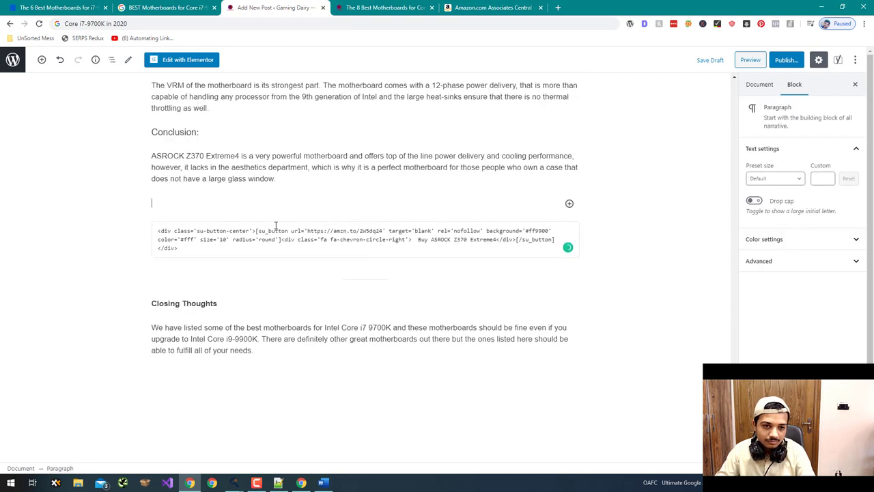
key("ctrl+z")
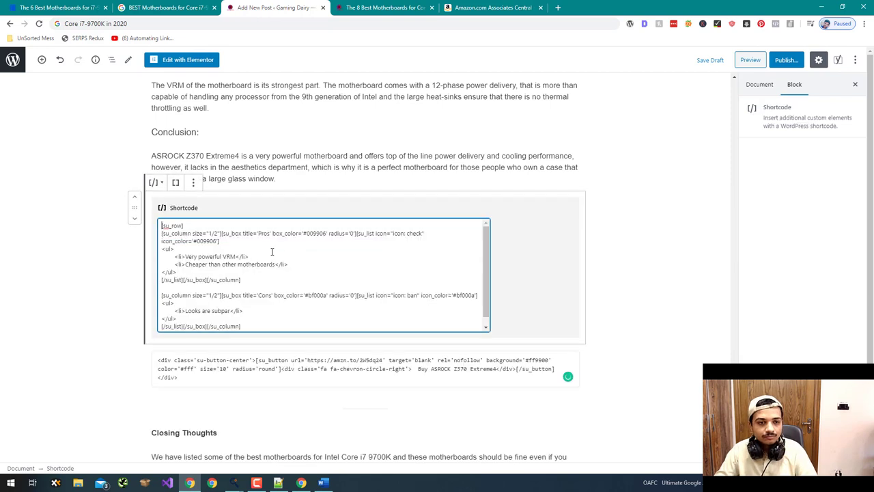
- Preview the post, check the new Pros and Cons boxes, and reach the 8 Best Motherboards table
left_click(745, 61)
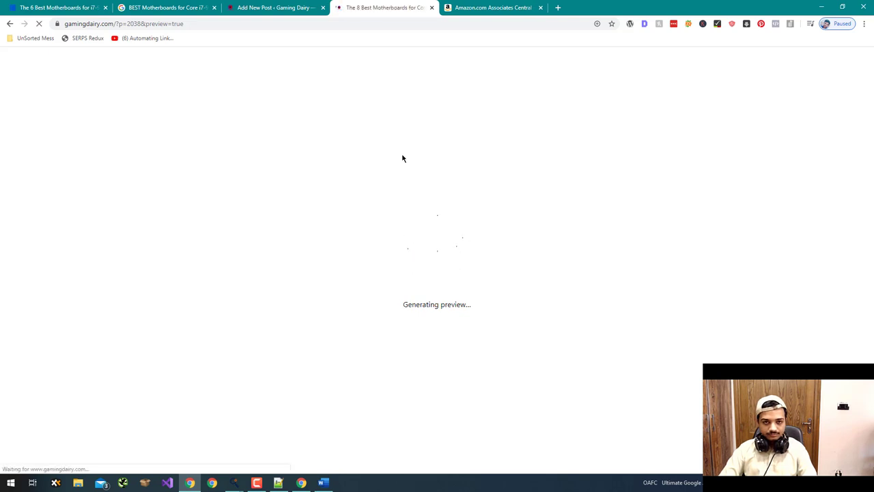
scroll(408, 196, "down", 20)
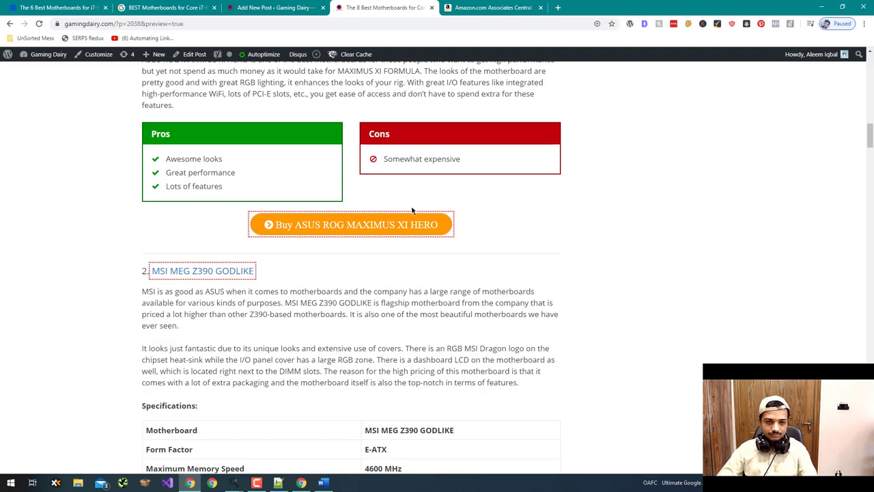
scroll(412, 210, "down", 15)
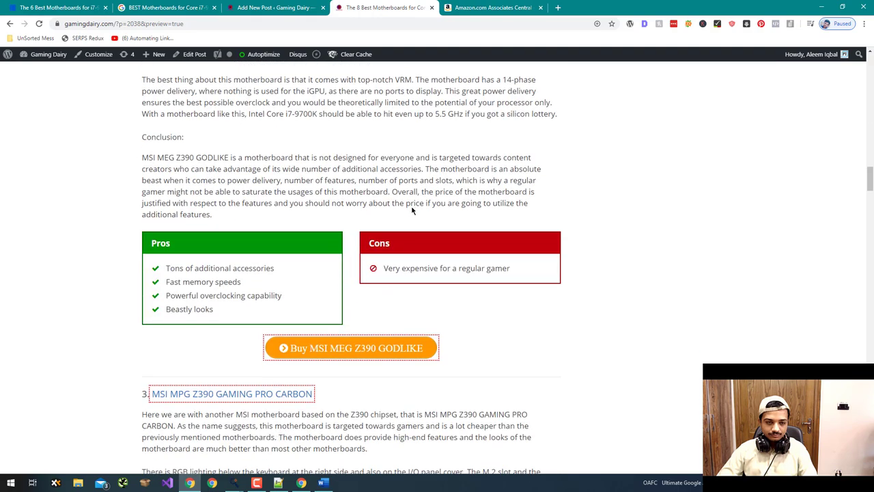
scroll(412, 210, "down", 7)
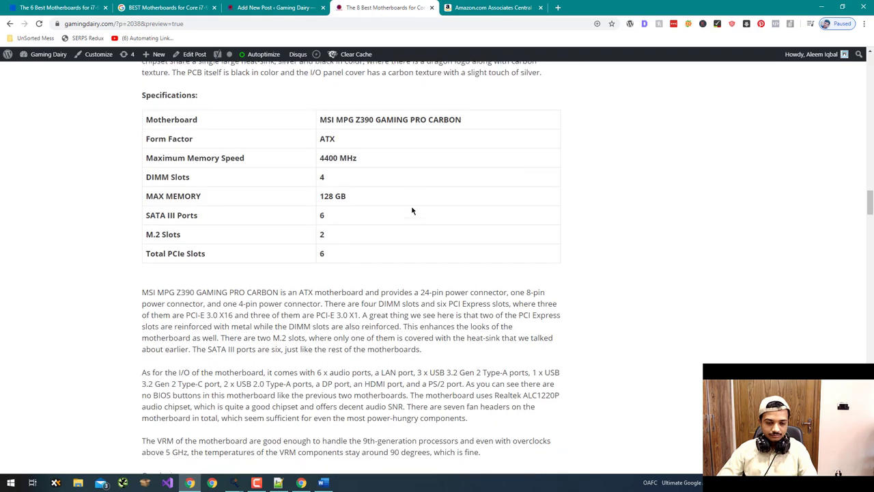
scroll(412, 211, "down", 8)
scroll(412, 210, "down", 15)
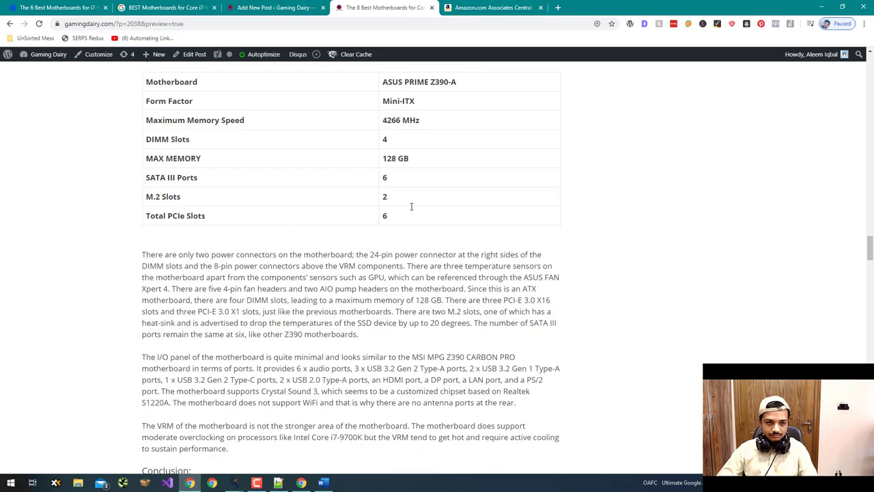
scroll(412, 211, "down", 12)
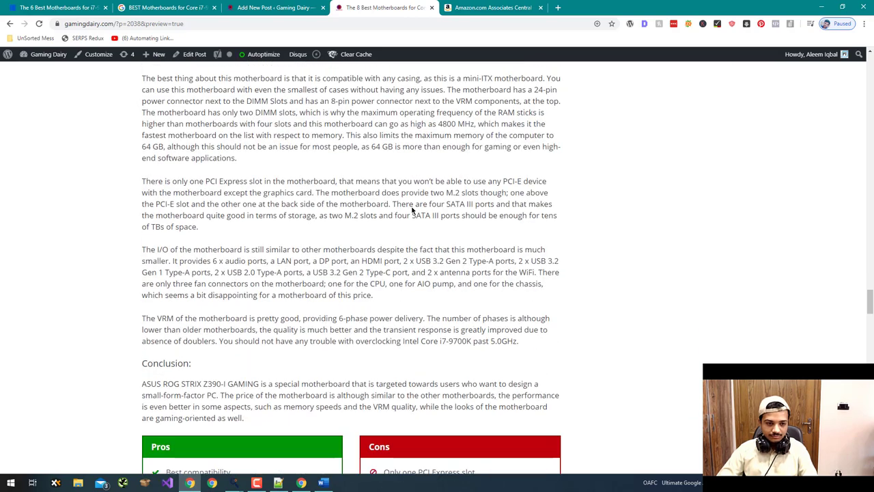
scroll(412, 210, "down", 12)
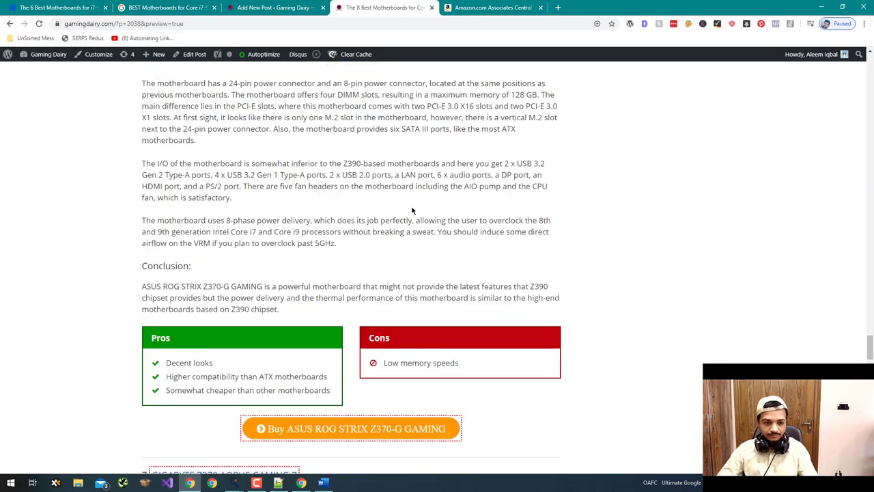
scroll(411, 210, "up", 2)
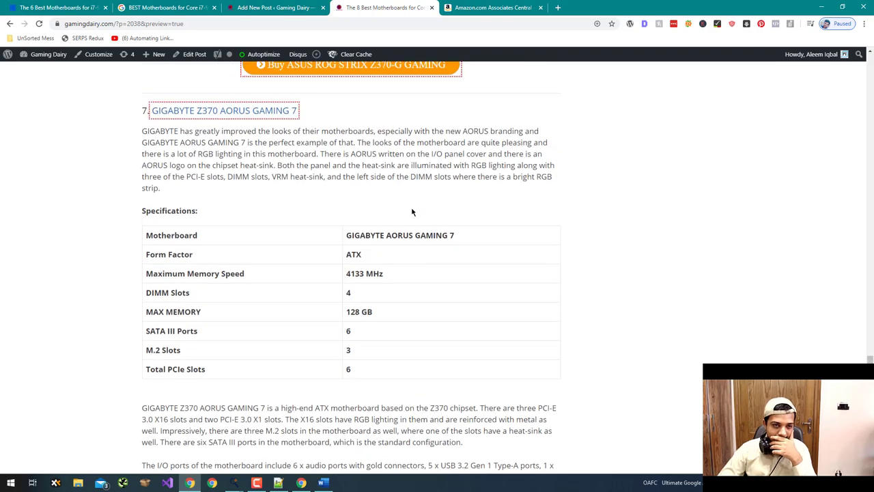
scroll(412, 210, "down", 11)
scroll(412, 210, "down", 3)
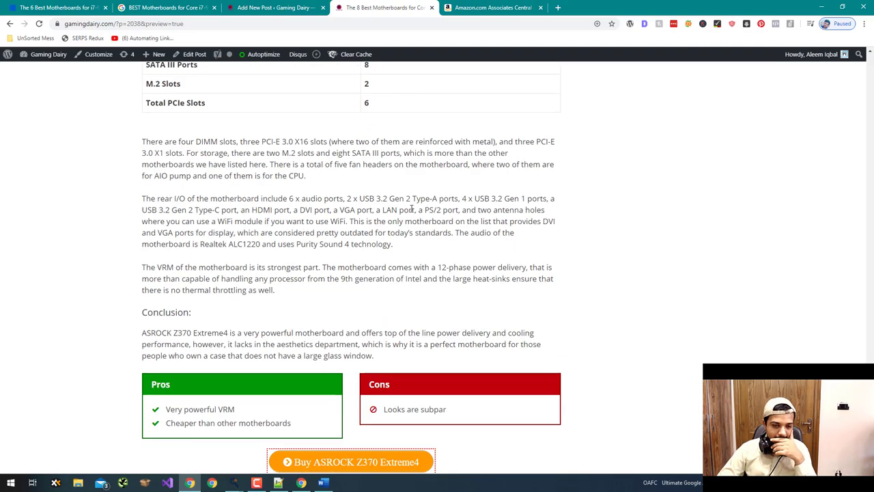
scroll(412, 211, "down", 2)
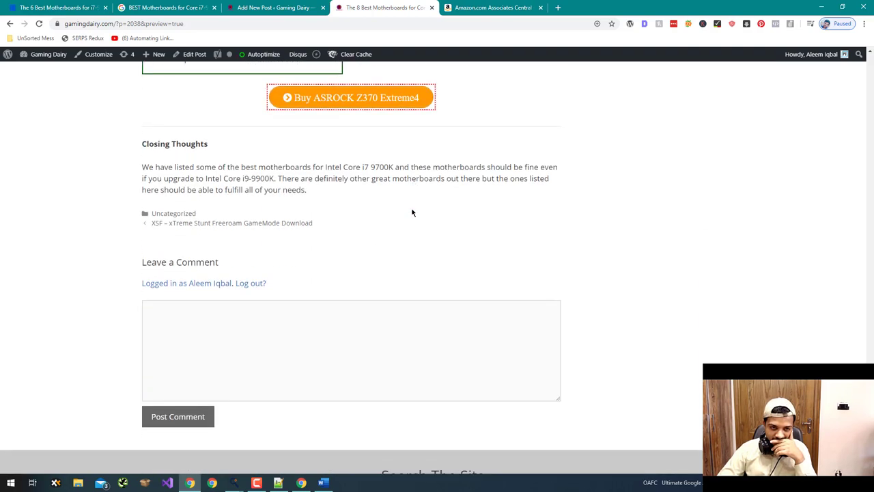
scroll(412, 212, "up", 2)
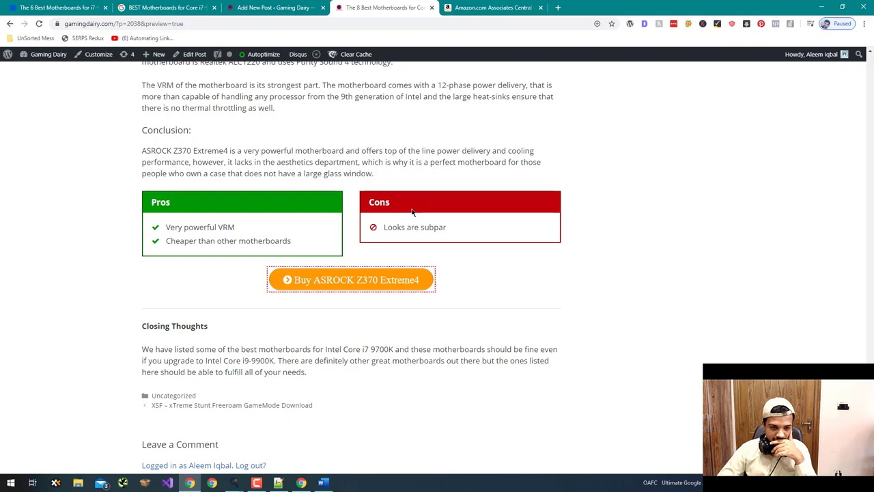
scroll(412, 212, "up", 10)
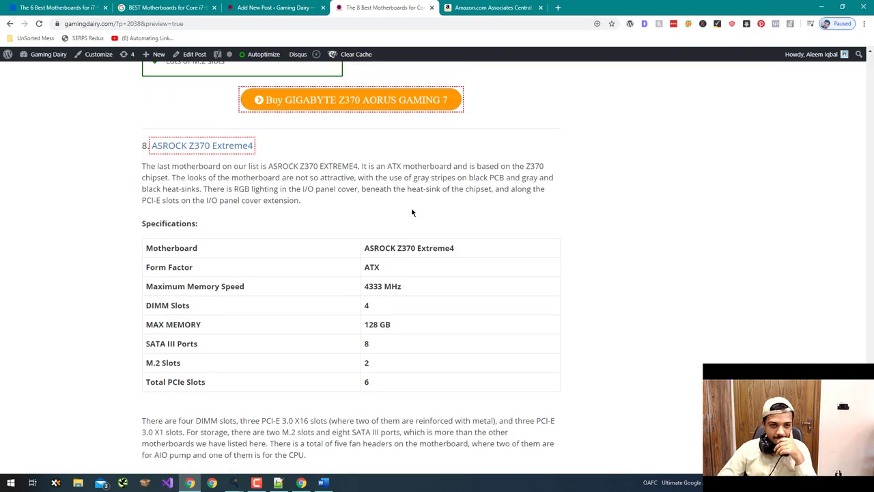
scroll(411, 212, "up", 10)
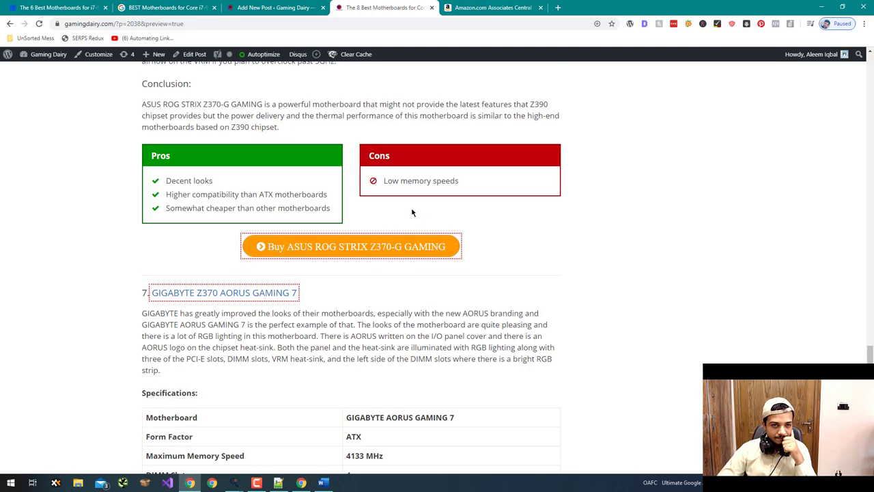
scroll(412, 213, "up", 10)
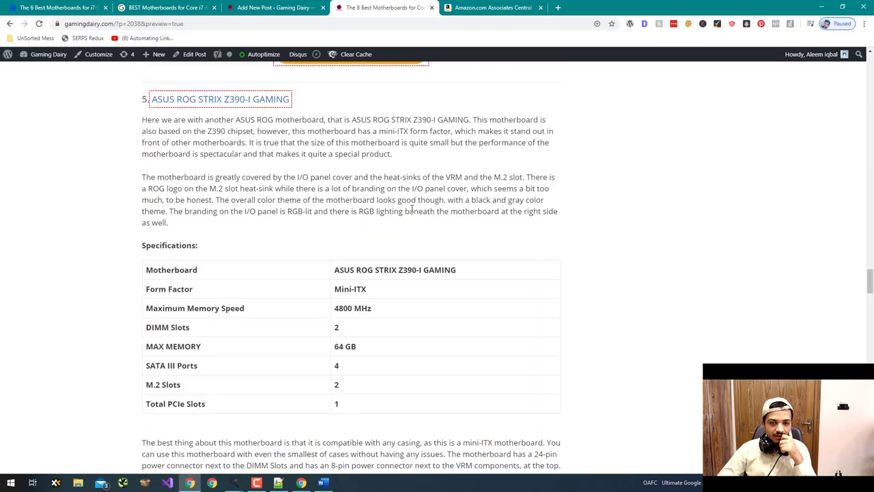
scroll(412, 208, "up", 10)
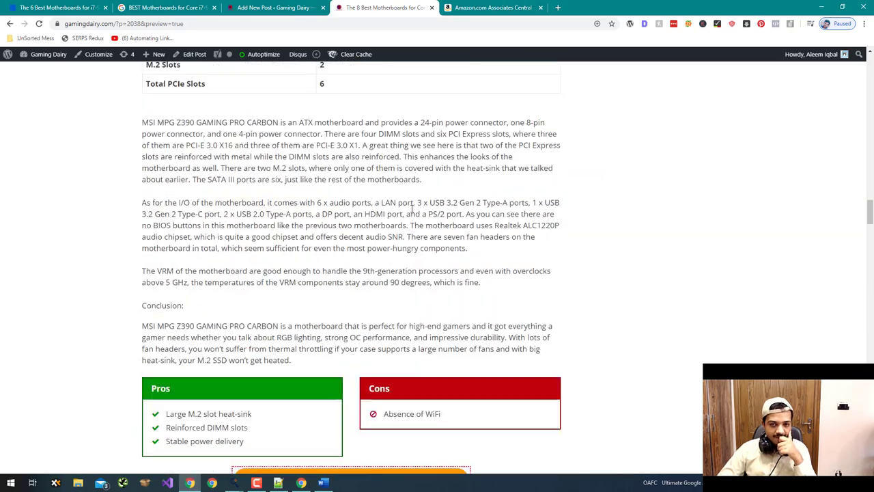
scroll(412, 208, "up", 10)
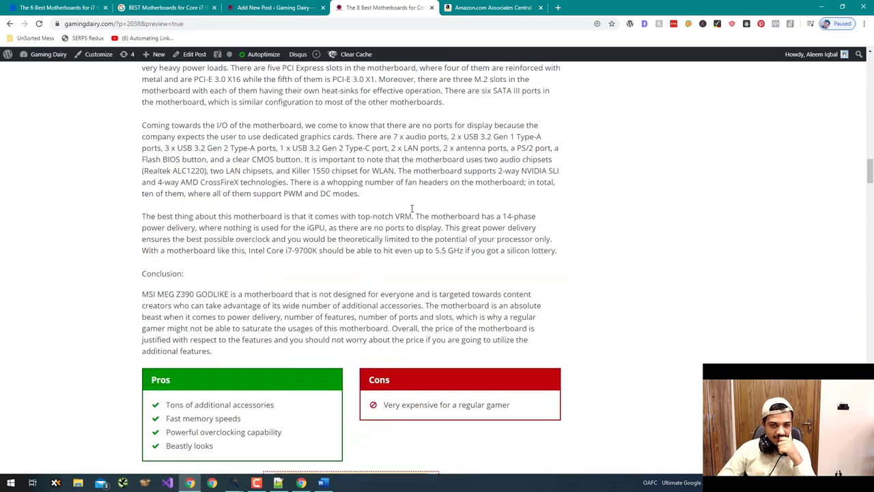
scroll(412, 213, "up", 3)
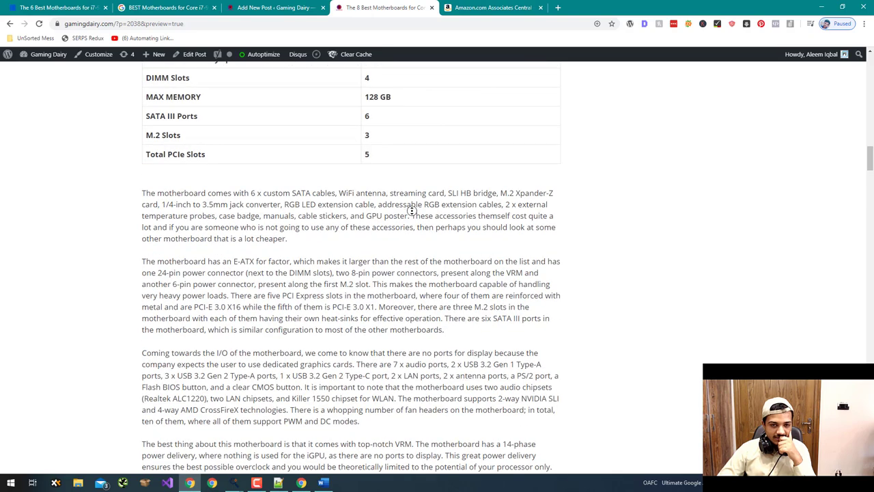
scroll(412, 210, "up", 20)
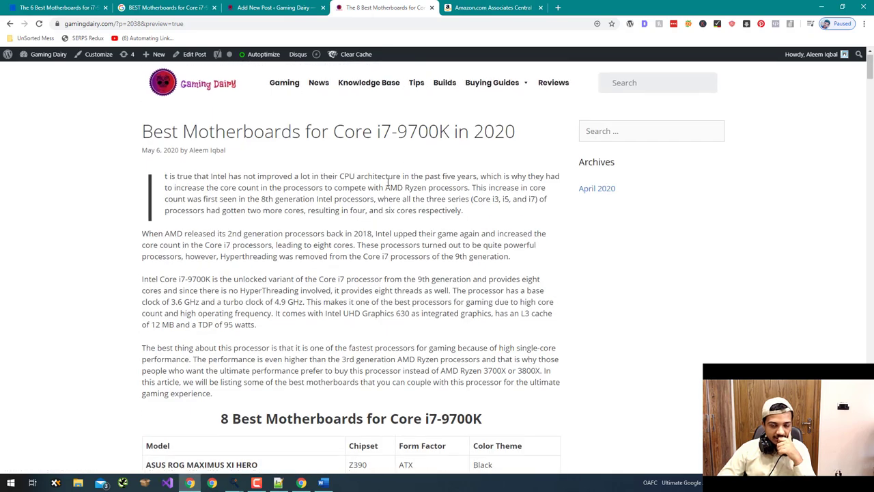
scroll(388, 183, "down", 3)
scroll(388, 182, "up", 1)
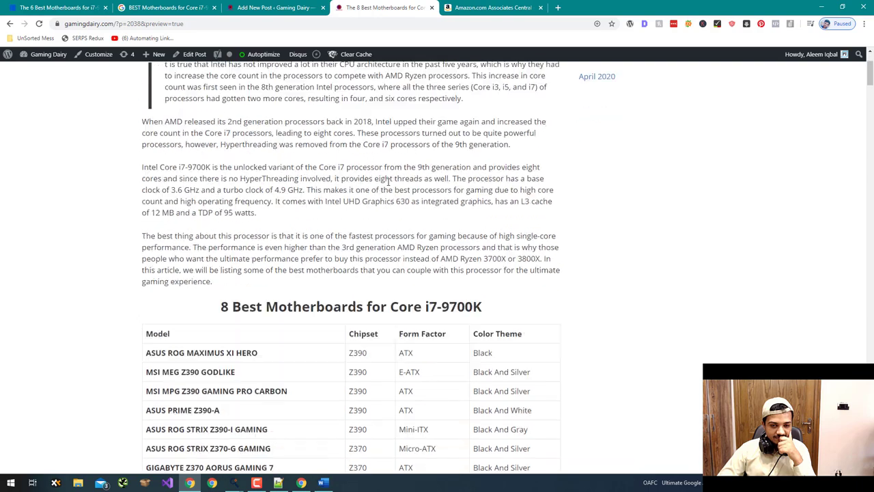
scroll(388, 183, "down", 2)
- Review the editor's Document settings, then select 'ASUS ROG MAXIMUS XI HERO' in the preview's comparison table
left_click(269, 7)
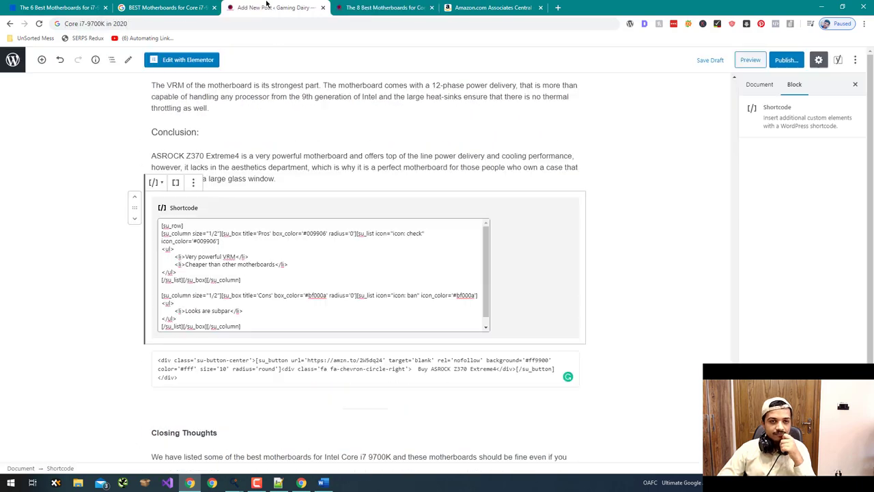
scroll(304, 142, "up", 10)
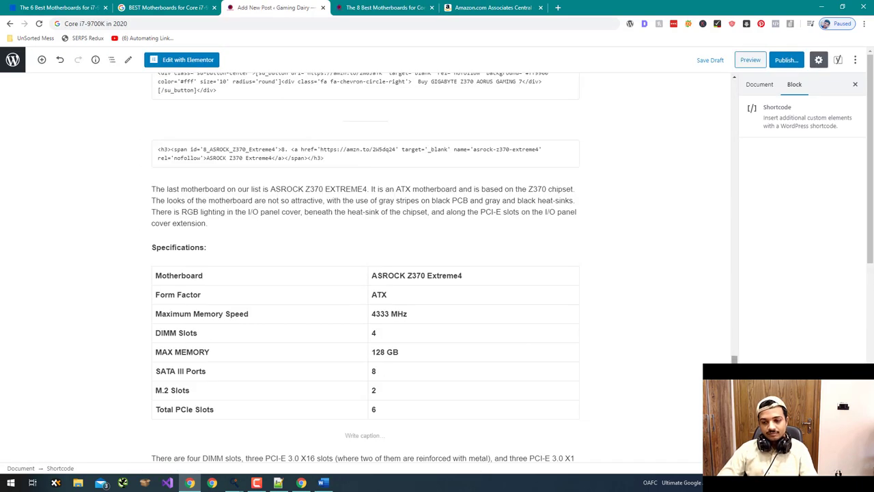
left_click_drag(733, 352, 698, 230)
left_click(698, 229)
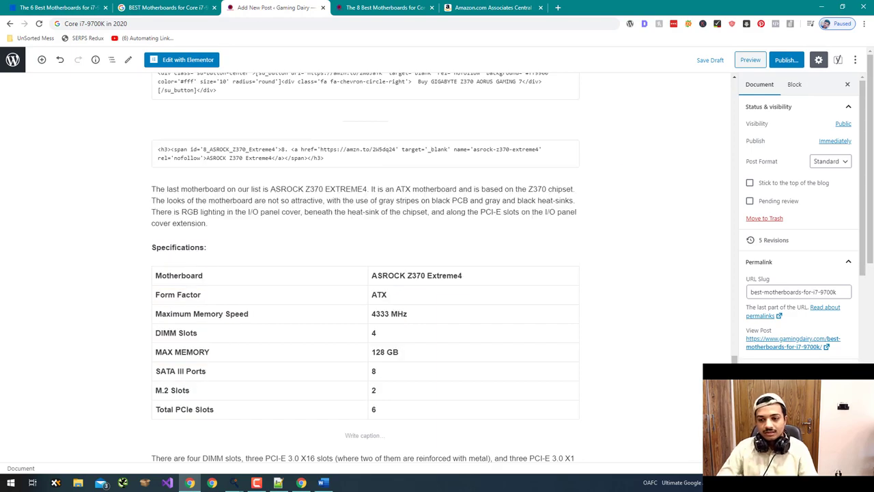
left_click_drag(734, 360, 732, 88)
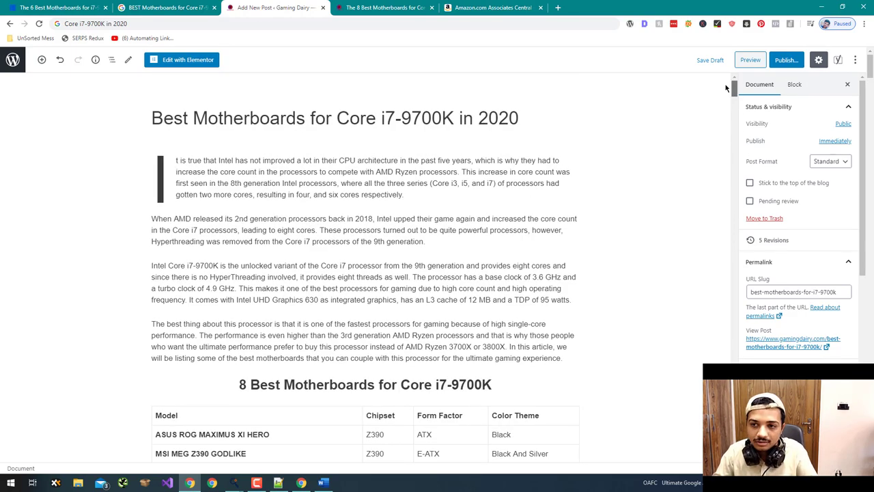
scroll(379, 319, "down", 6)
scroll(379, 319, "down", 2)
scroll(362, 328, "up", 3)
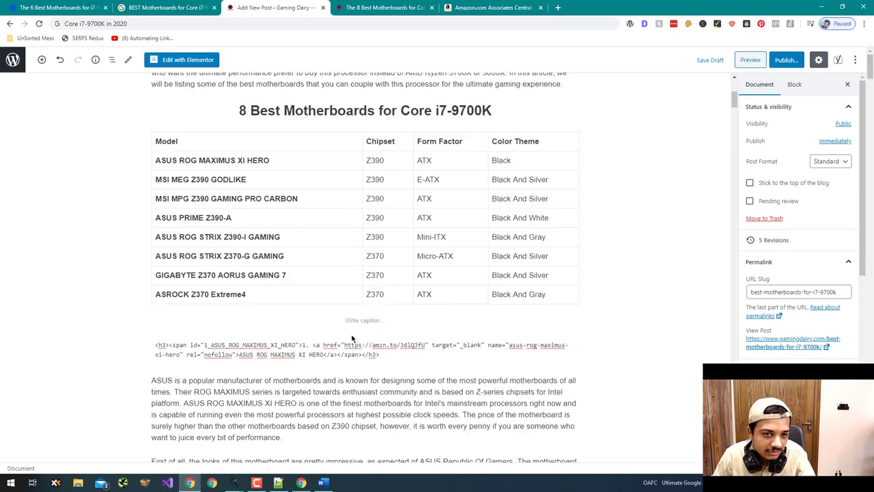
scroll(351, 333, "down", 4)
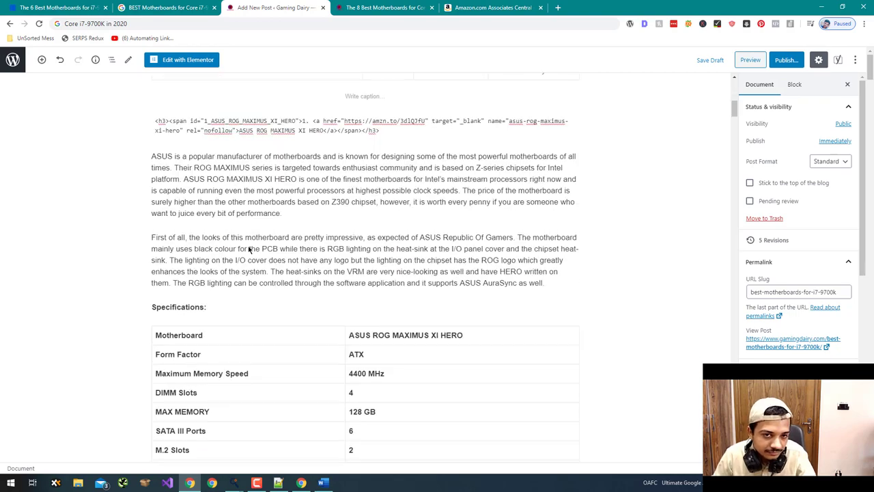
scroll(246, 248, "up", 1)
key("ctrl+Tab")
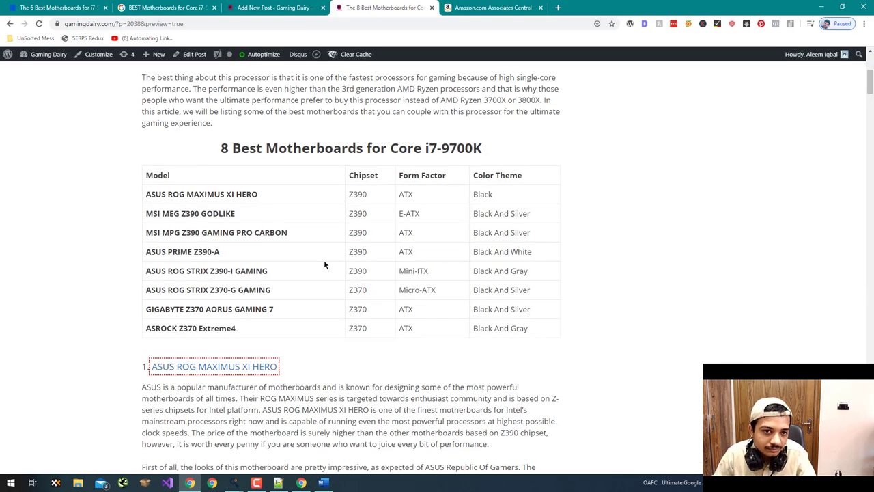
left_click_drag(276, 198, 156, 196)
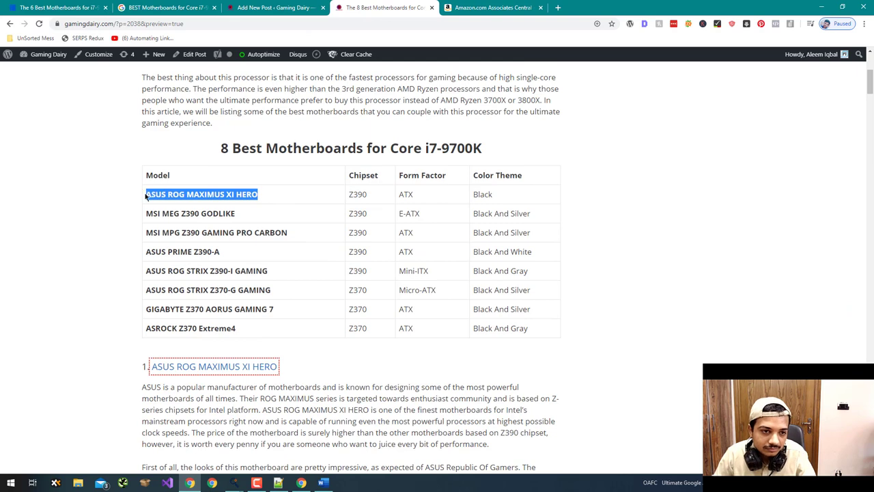
- Search Google Images for 'asus rog maximus xi hero' and preview the EEZEPC.com product photo
left_click(493, 7)
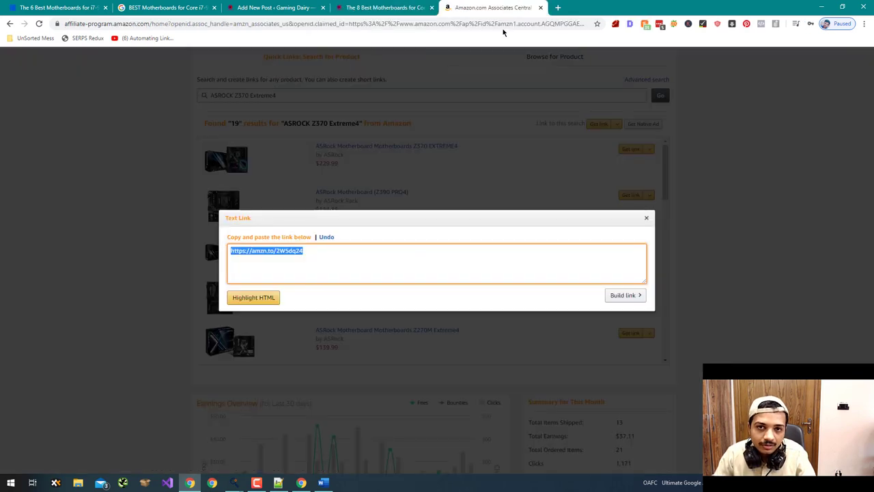
key("ctrl+l")
type("ASUS ROG MAXIMUS XI HERO")
key("Return")
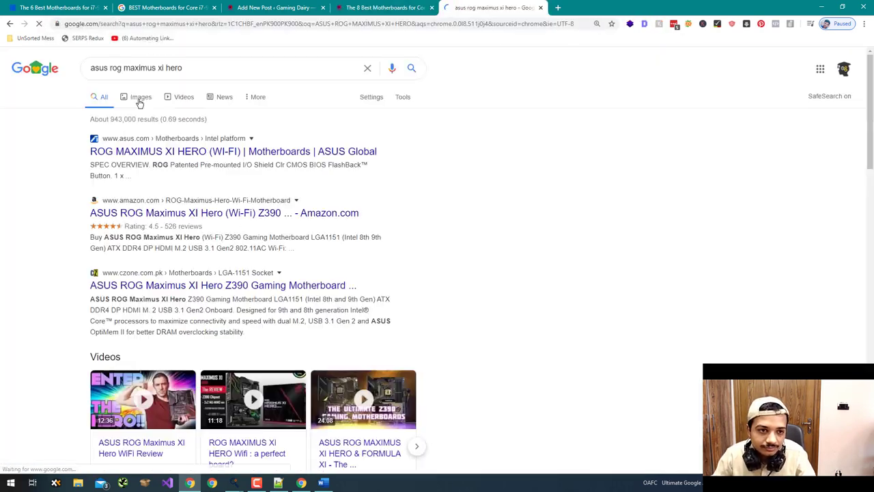
left_click(138, 97)
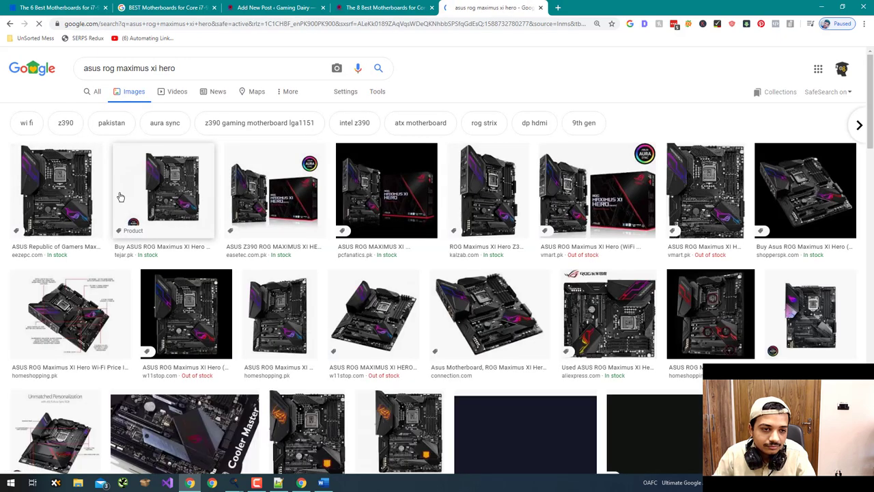
left_click(116, 198)
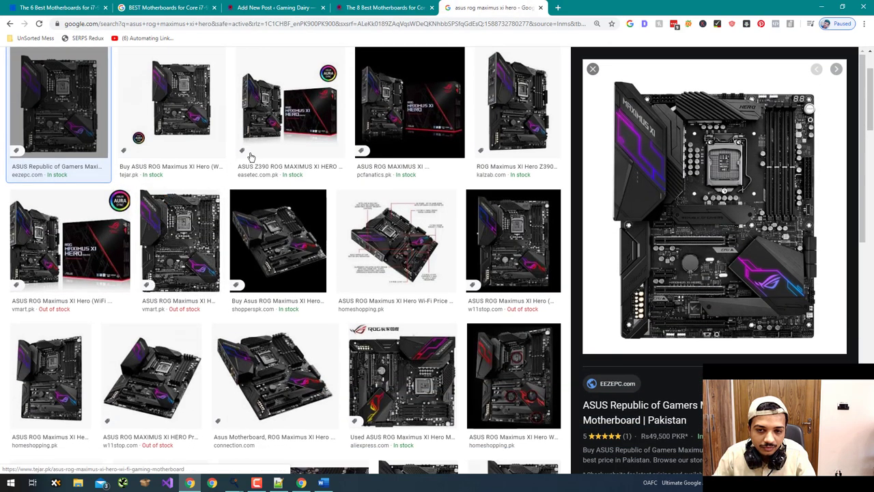
left_click(328, 179)
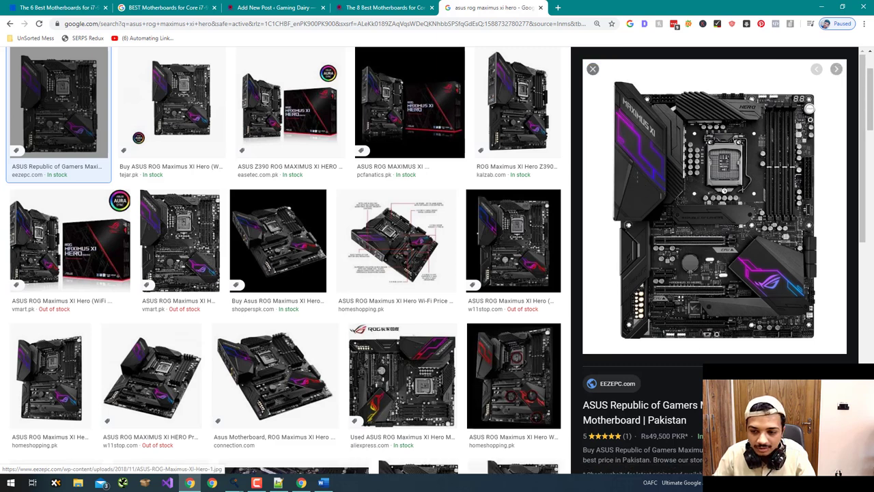
left_click(697, 343)
- Allow images on the full-size image page so the board photo loads
left_click(598, 25)
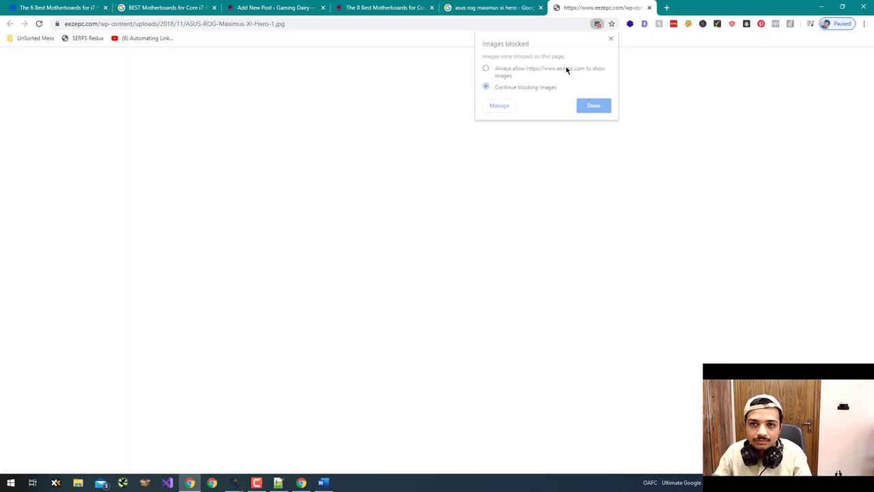
left_click(566, 68)
left_click(594, 105)
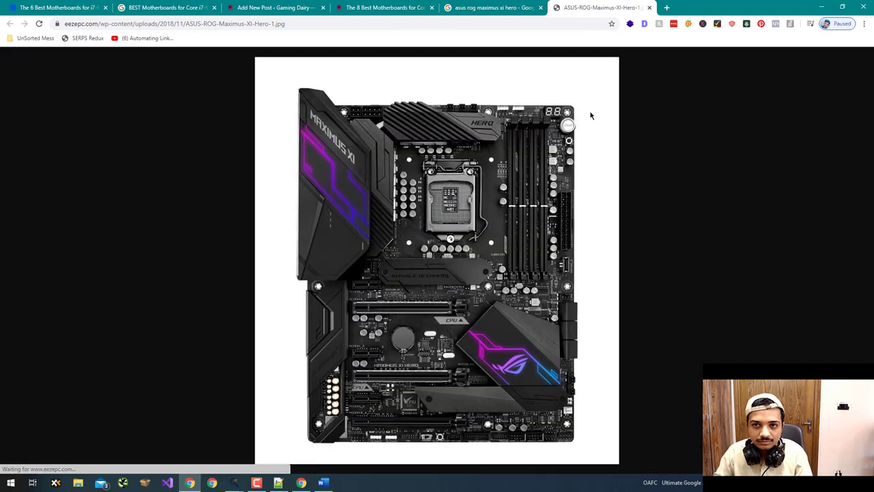
- Capture a 624x783 area of the board with Lightshot and save it as 'ASUS ROG MAXIMUS XI HERO'
key("Print")
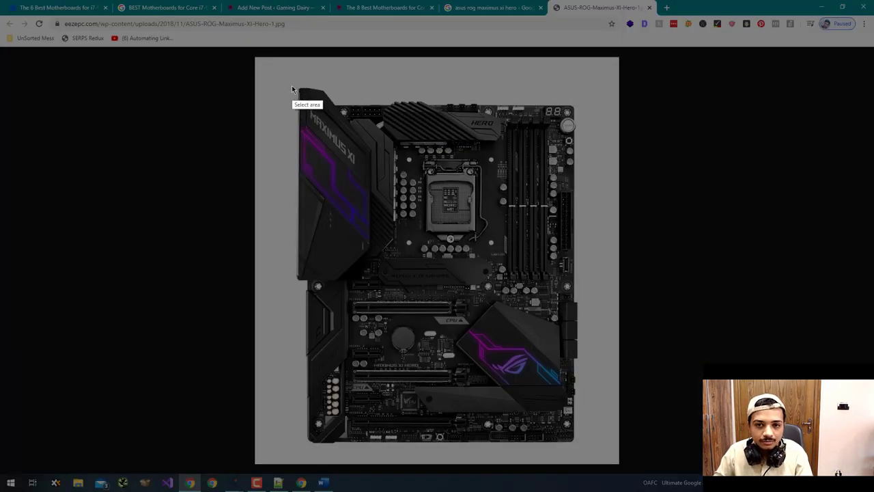
left_click_drag(301, 90, 578, 448)
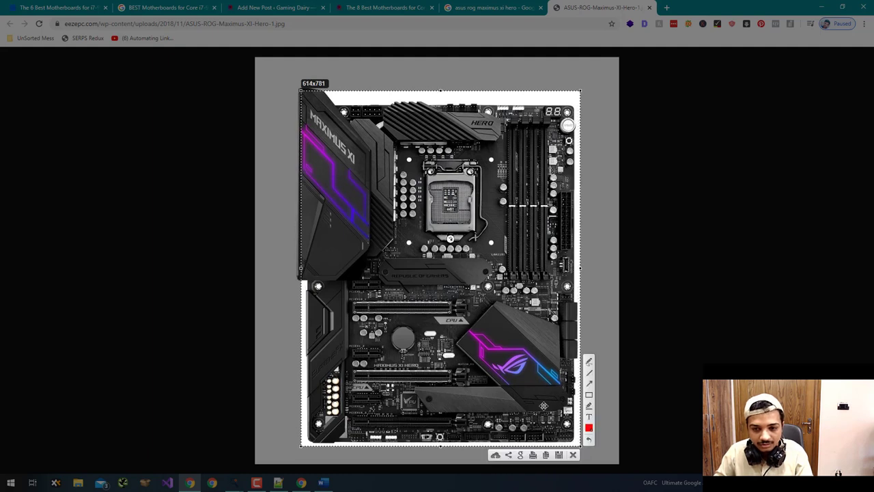
left_click_drag(544, 406, 539, 402)
left_click_drag(576, 265, 580, 266)
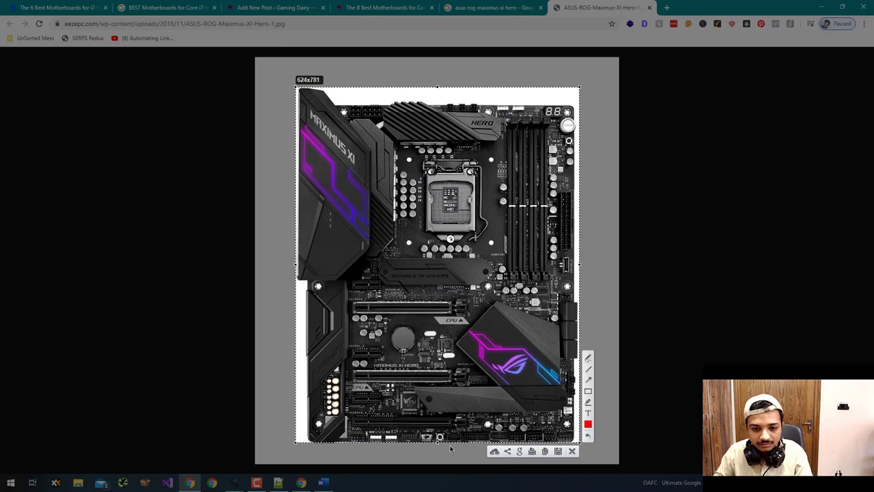
left_click_drag(439, 438, 439, 440)
left_click(557, 452)
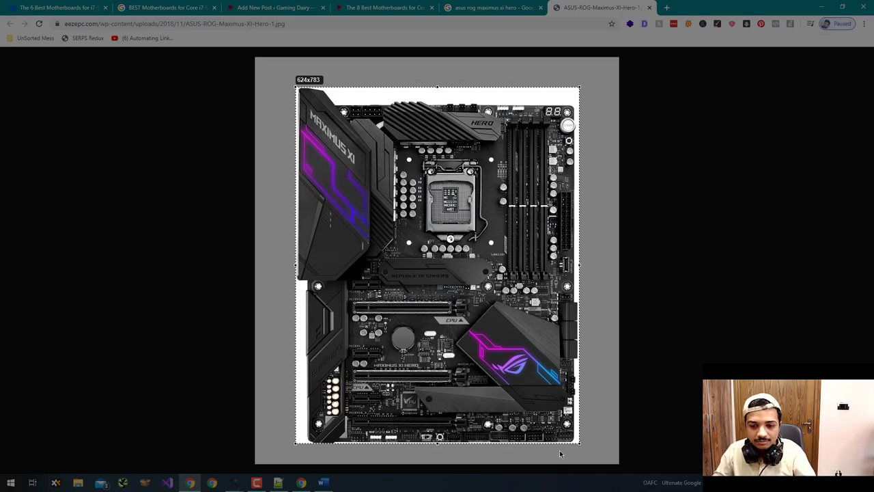
type("ASUS ROG MAXIMUS XI HERO")
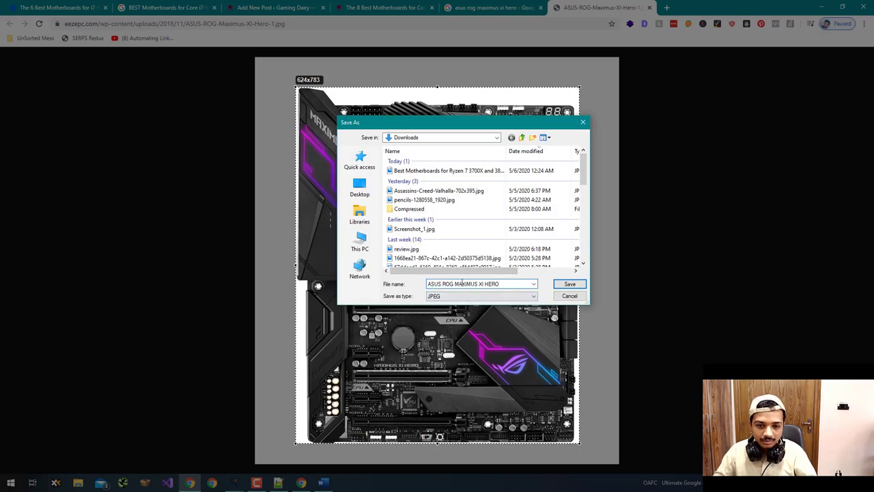
left_click(569, 285)
left_click(505, 6)
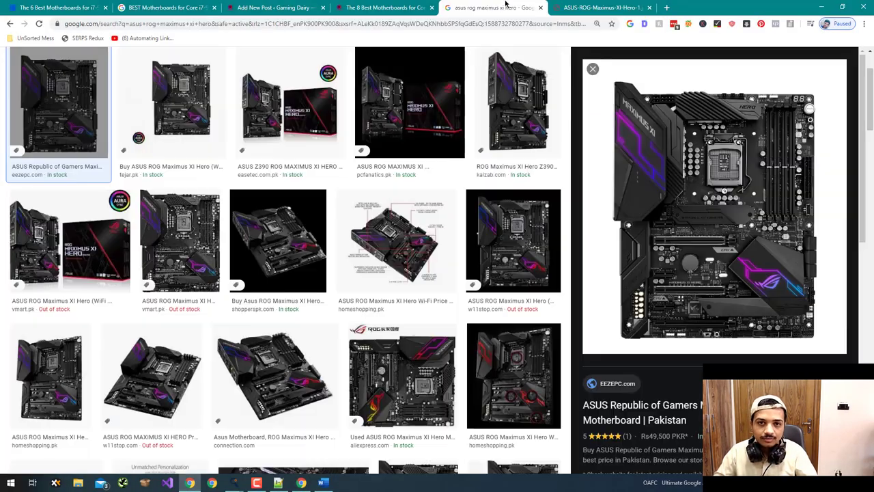
- Copy 'MSI MEG Z390 GODLIKE' from the preview table and search Google Images for it
left_click(383, 7)
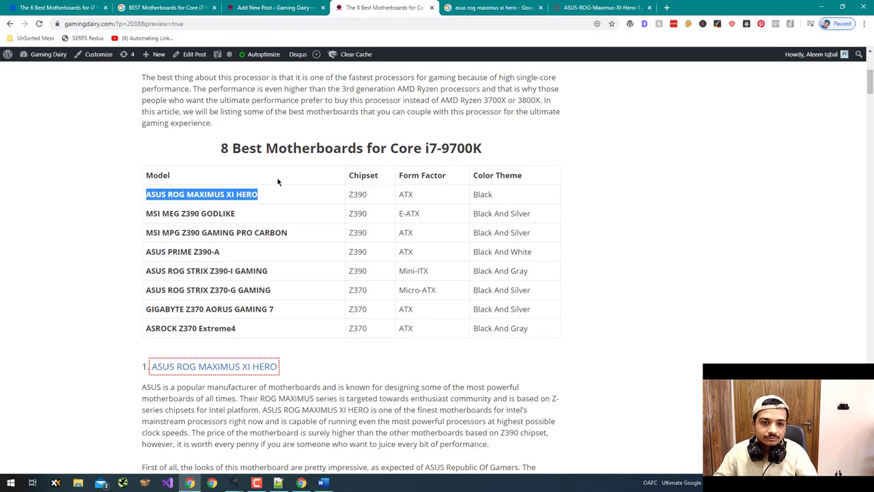
left_click_drag(245, 219, 148, 217)
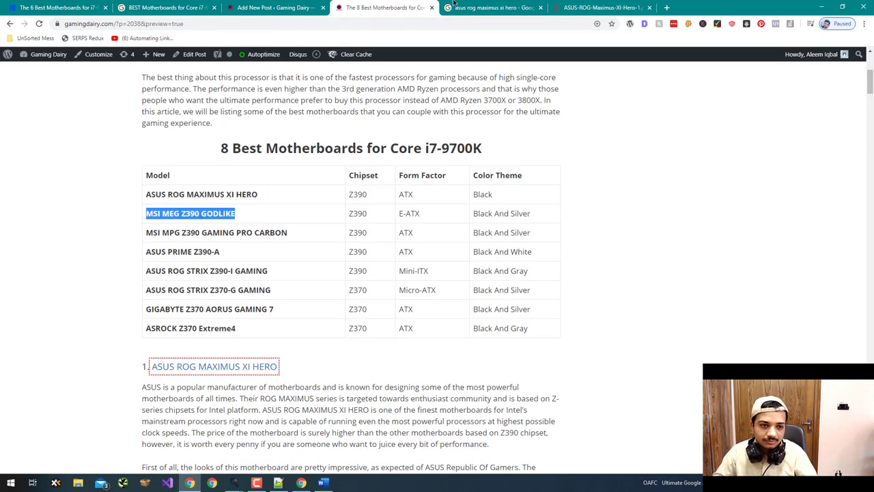
left_click(454, 7)
scroll(285, 91, "up", 2)
left_click(272, 75)
key("ctrl+a")
type("MSI MEG Z390 GODLIKE")
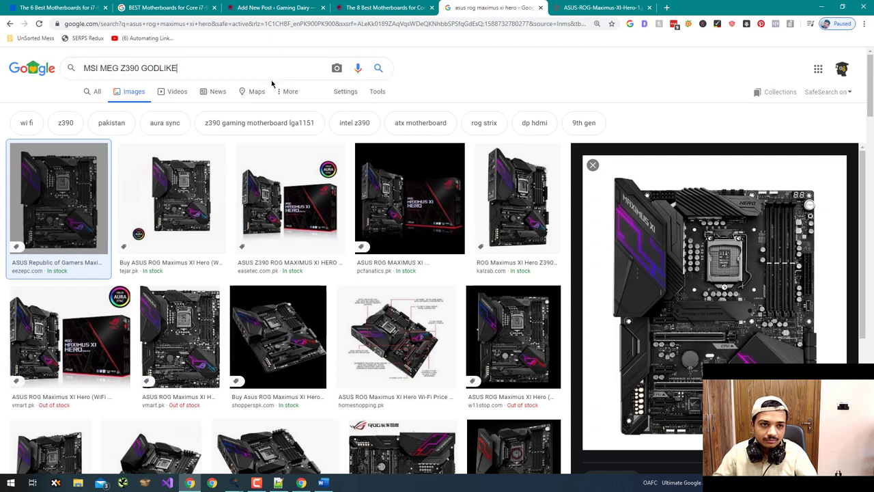
key("Return")
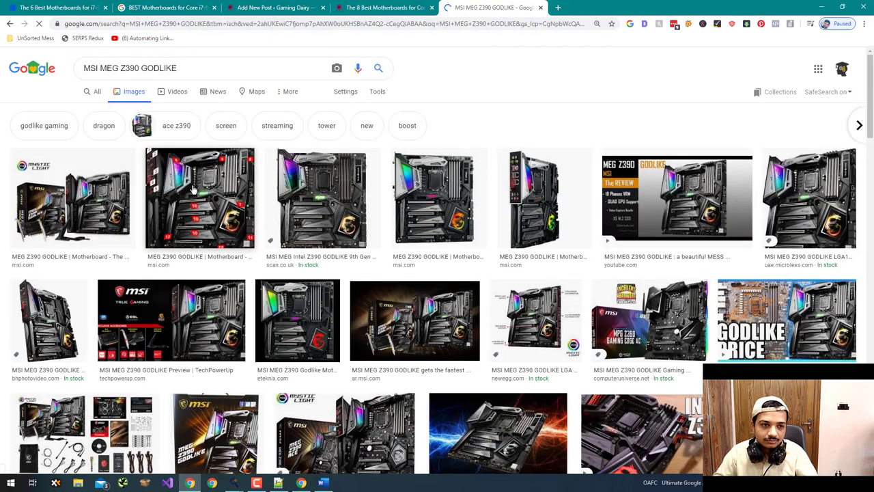
- Open the scan.co.uk GODLIKE image full-size and try saving it, abandoning the WebP version
left_click(318, 198)
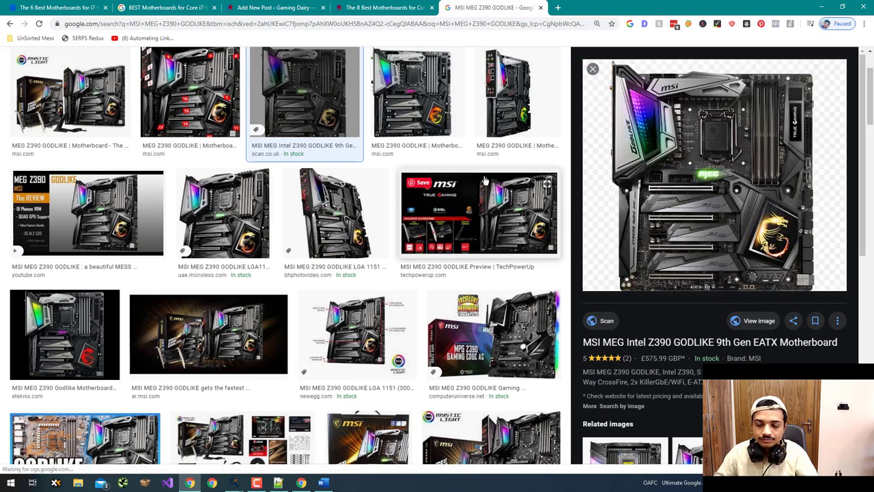
left_click(756, 327)
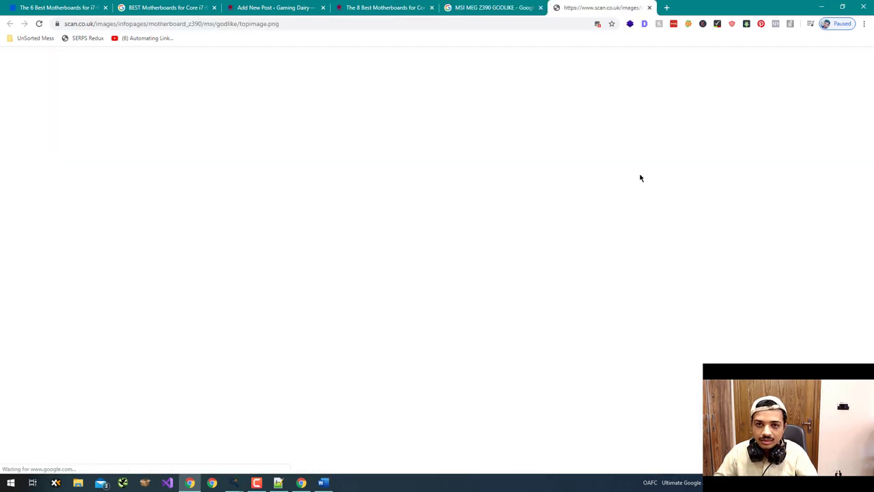
left_click(597, 24)
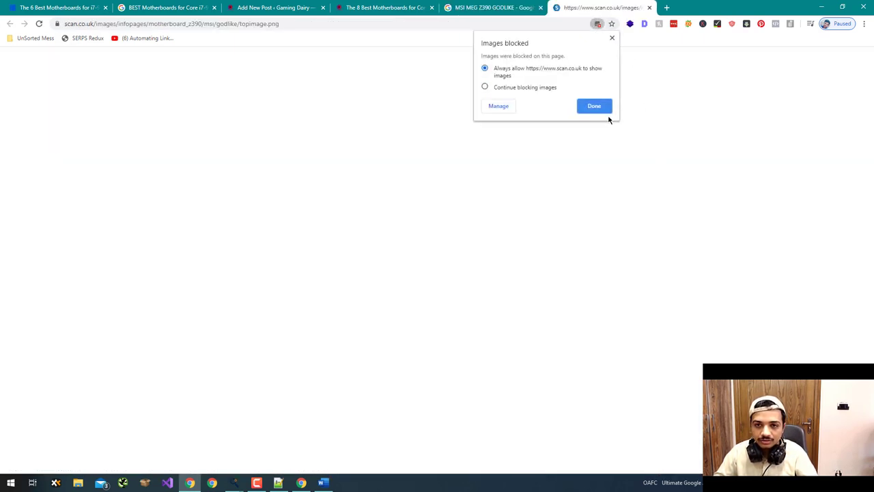
left_click(594, 106)
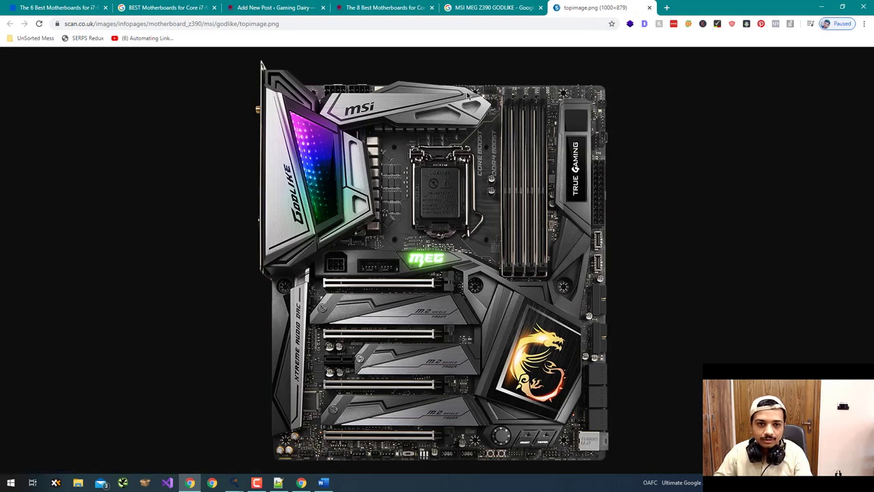
right_click(464, 97)
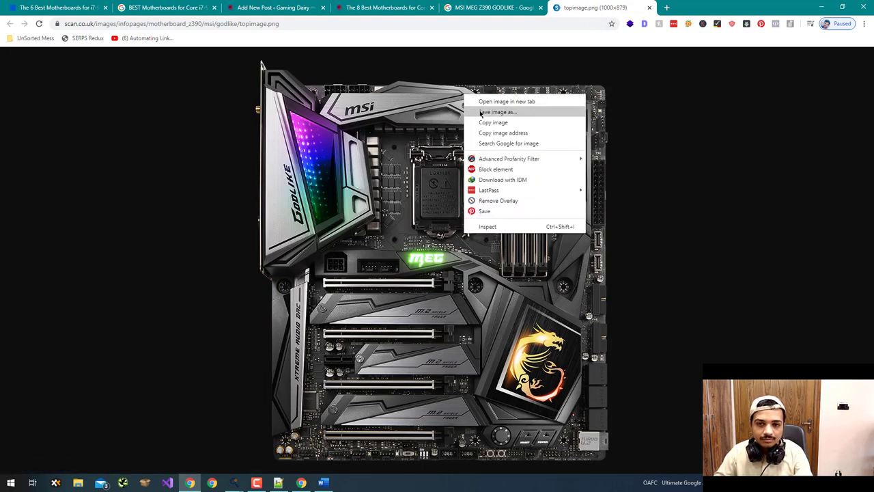
left_click(486, 112)
type("MSI MEG Z390 GODLIKE")
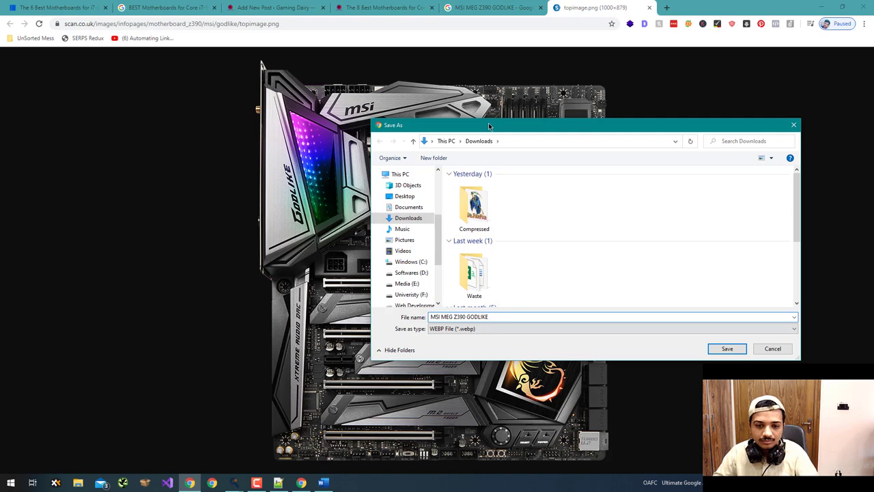
key("Return")
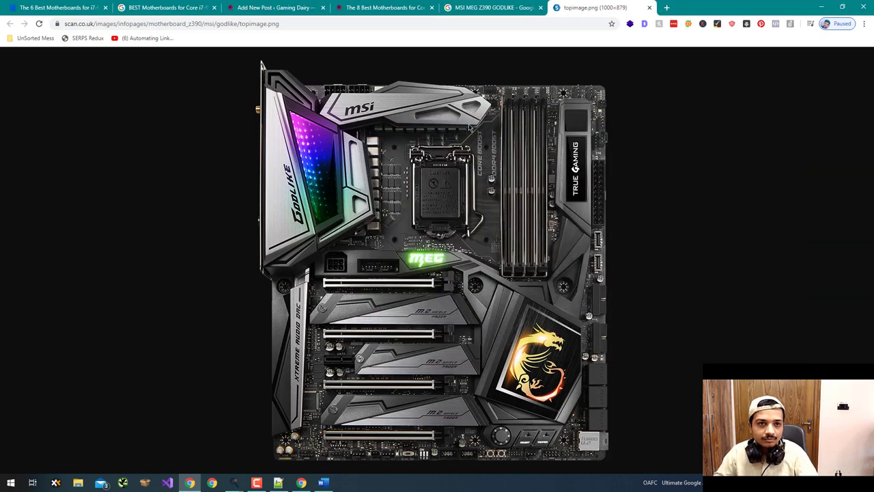
key("ctrl+w")
- Save the msi.com board image as 'MSI MEG Z390 GODLIKE.jpg' using the All Files type
left_click(417, 95)
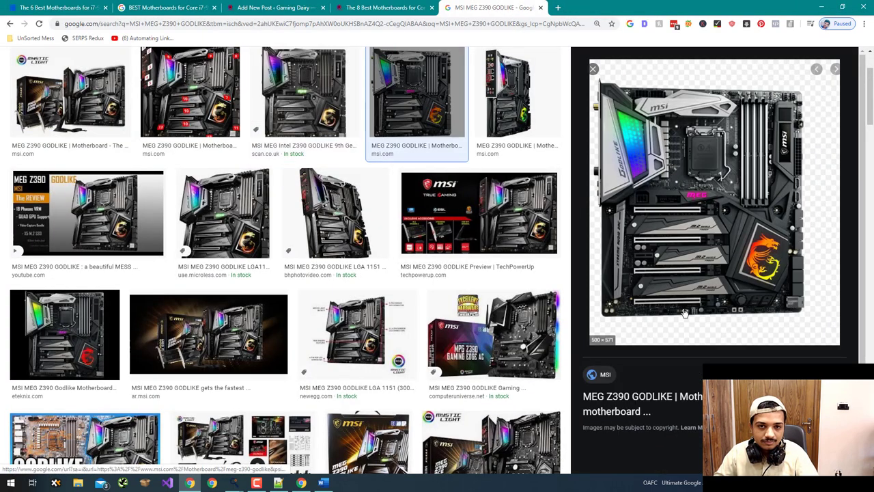
left_click(724, 338)
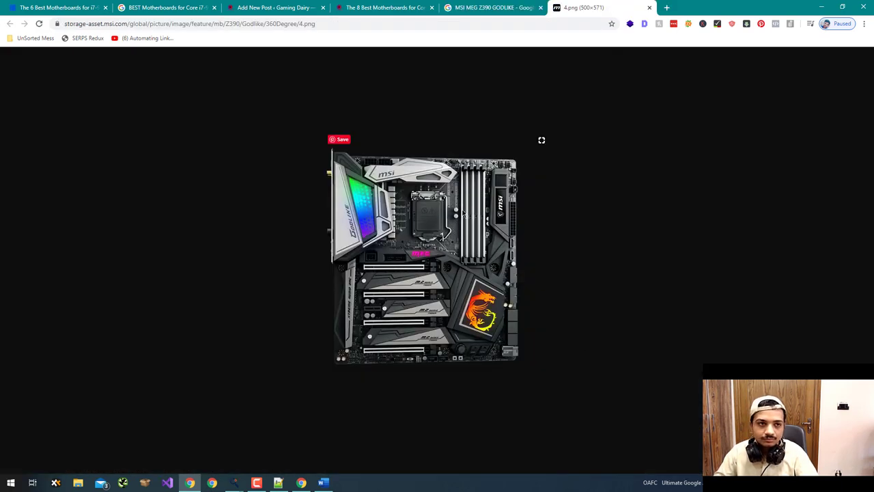
right_click(471, 212)
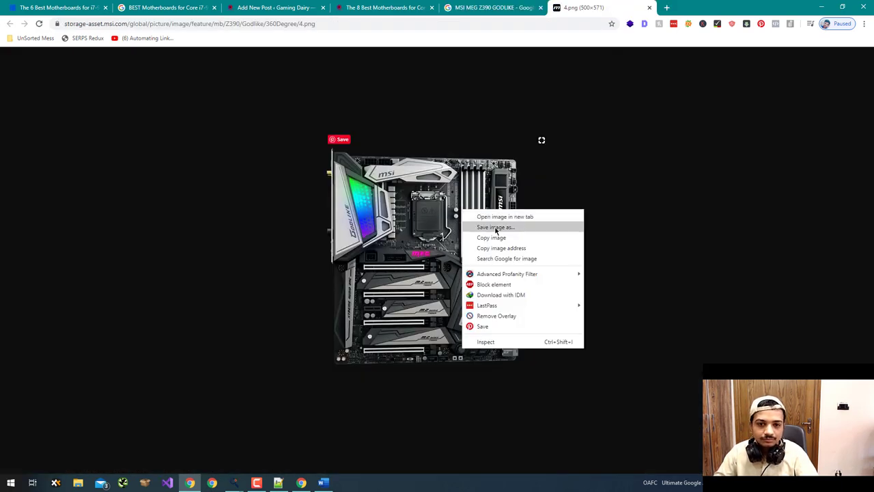
left_click(496, 228)
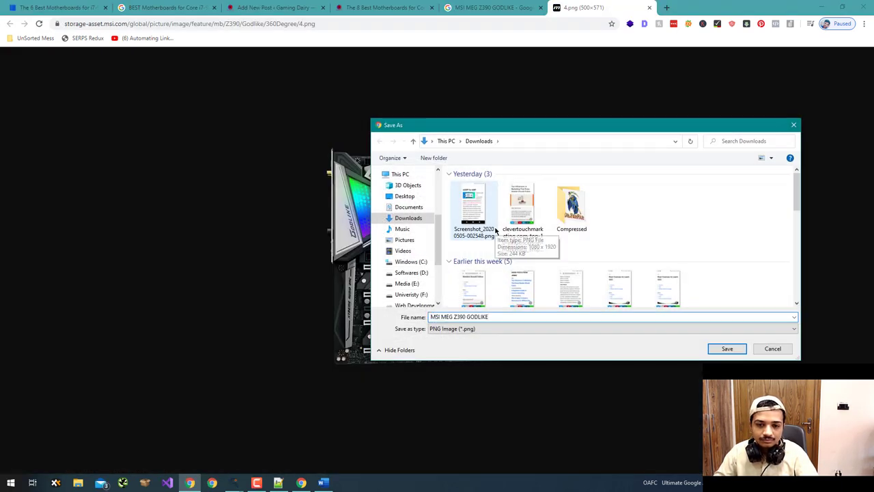
left_click(489, 335)
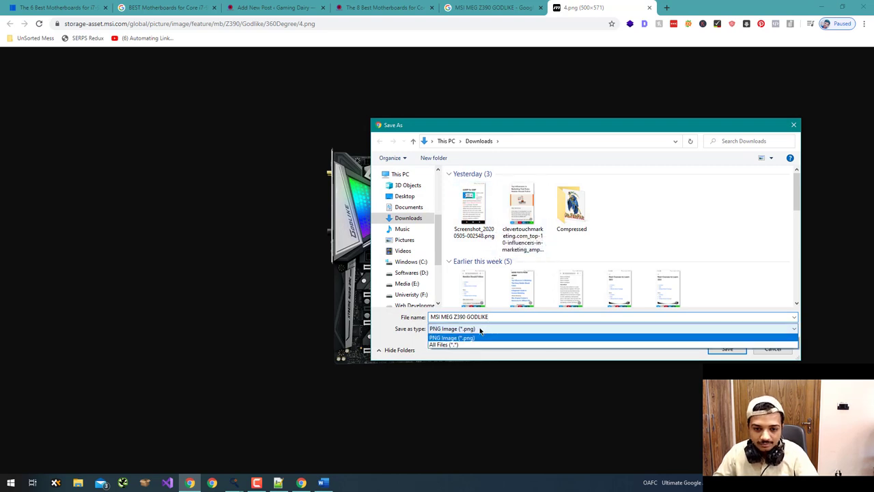
left_click(478, 342)
left_click(506, 316)
left_click(506, 317)
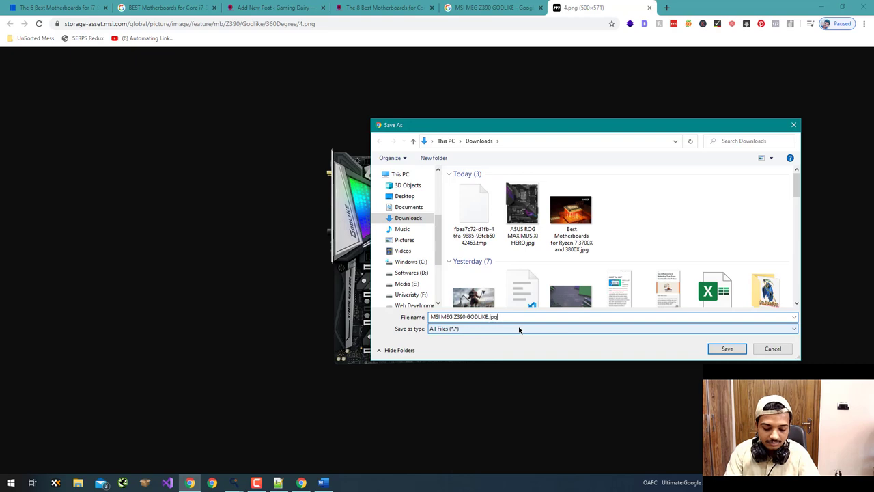
key("Return")
key("ctrl+w")
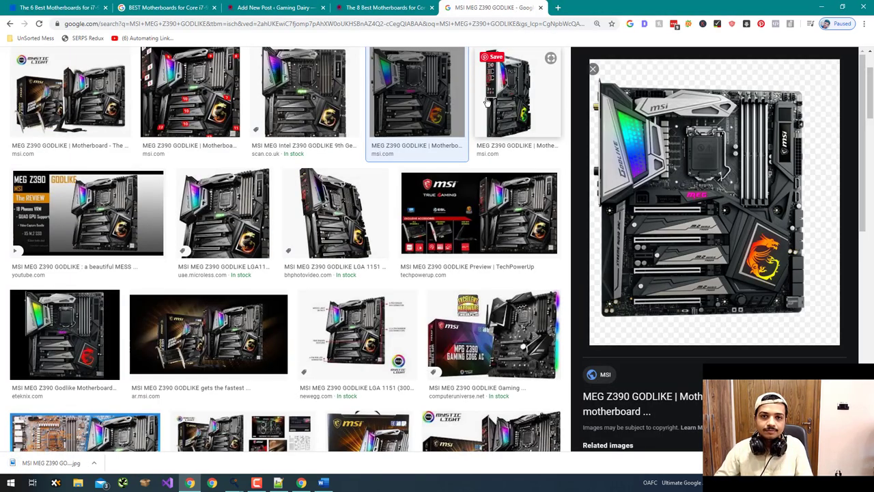
left_click(403, 5)
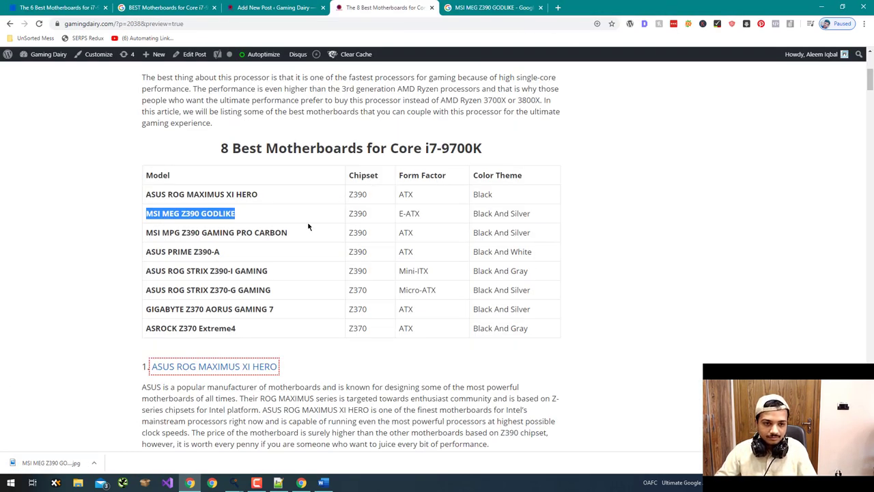
- Copy 'MSI MPG Z390 GAMING PRO CARBON' from the table and search Google Images for it
left_click_drag(301, 234, 146, 233)
key("ctrl+c")
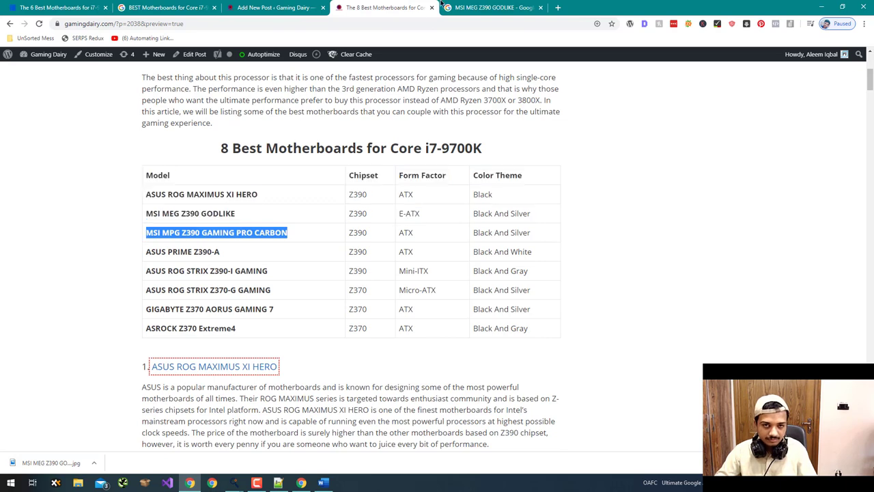
left_click(442, 6)
scroll(262, 205, "up", 3)
left_click(260, 68)
key("ctrl+a")
key("ctrl+v")
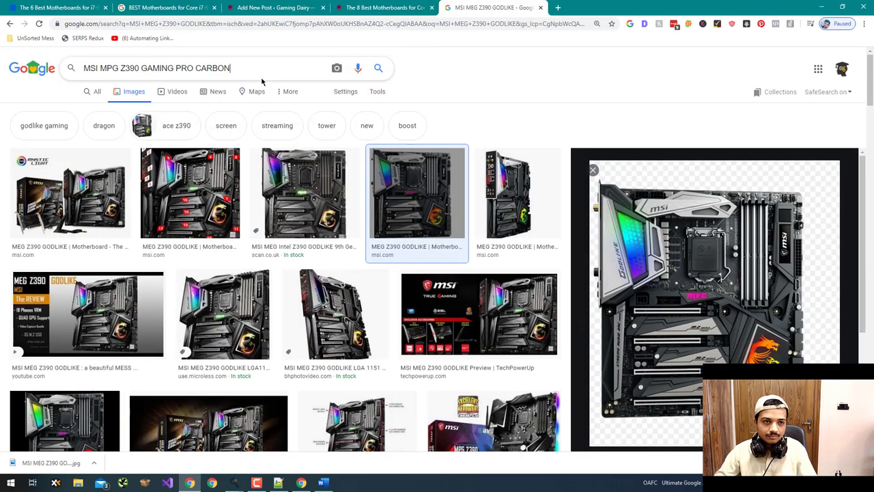
key("Return")
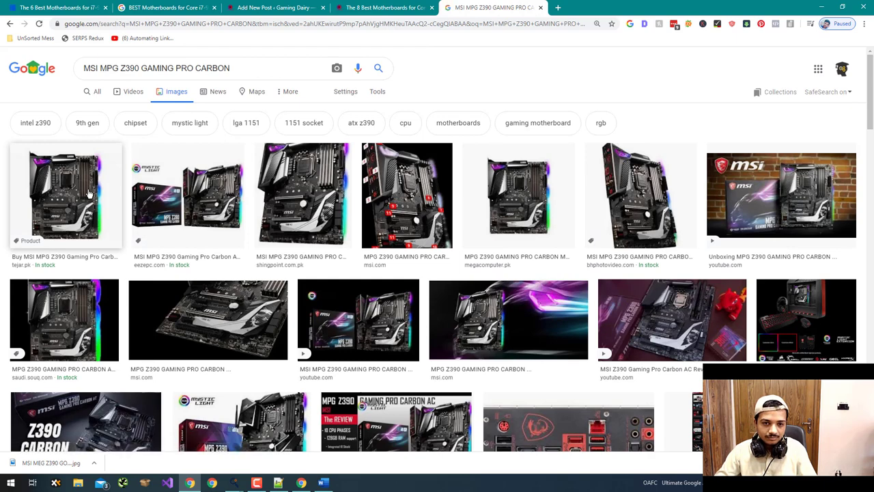
- Save the tejar.pk Pro Carbon image as a PNG named after the model
left_click(89, 194)
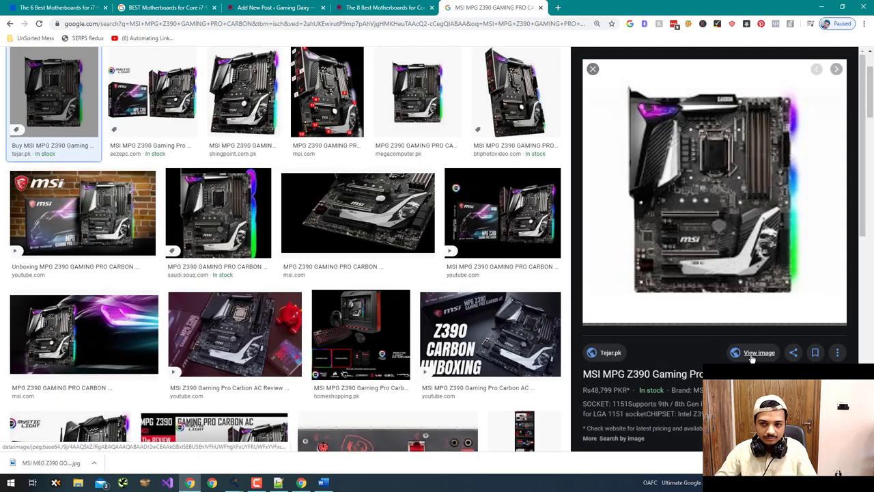
left_click(750, 354)
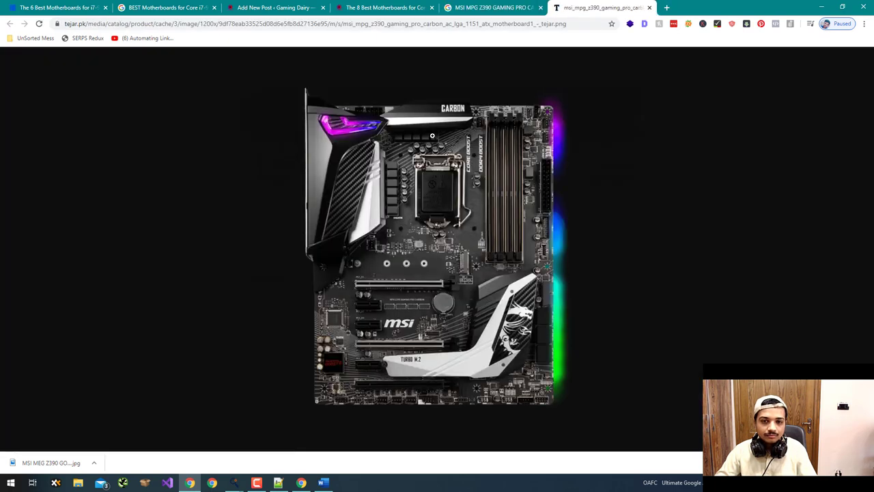
right_click(413, 139)
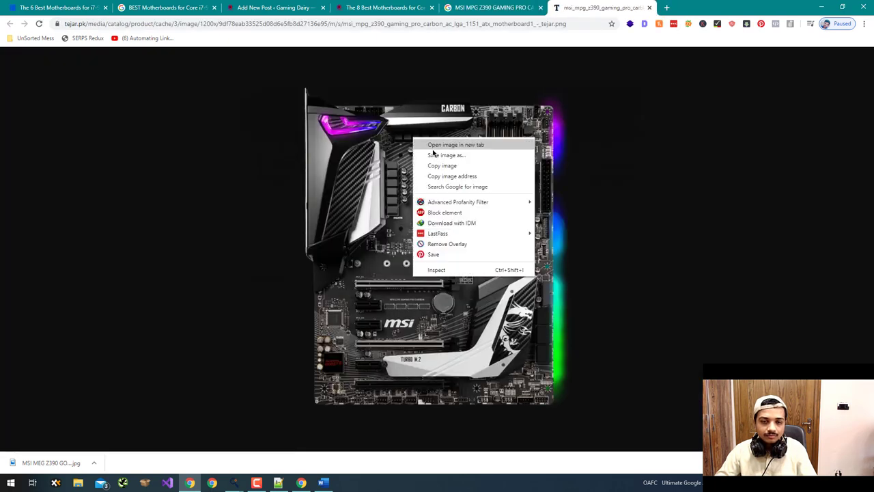
left_click(435, 155)
key("ctrl+v")
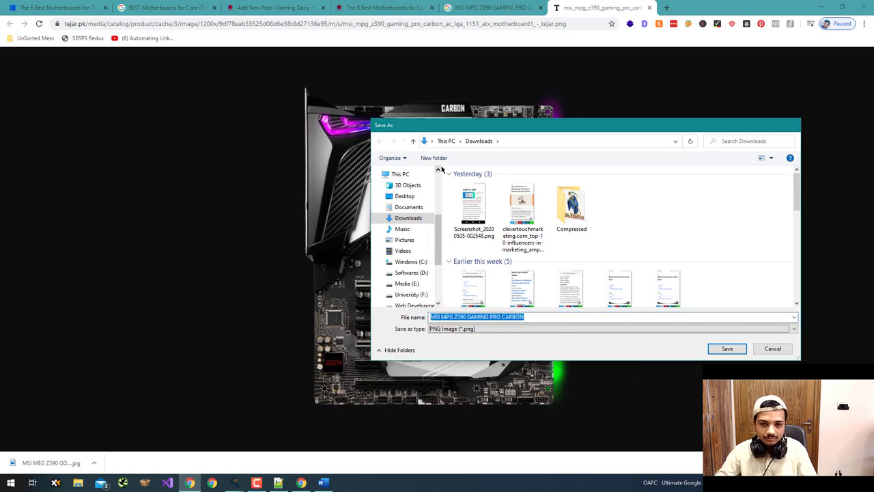
key("Return")
key("ctrl+w")
key("ctrl+shift+Tab")
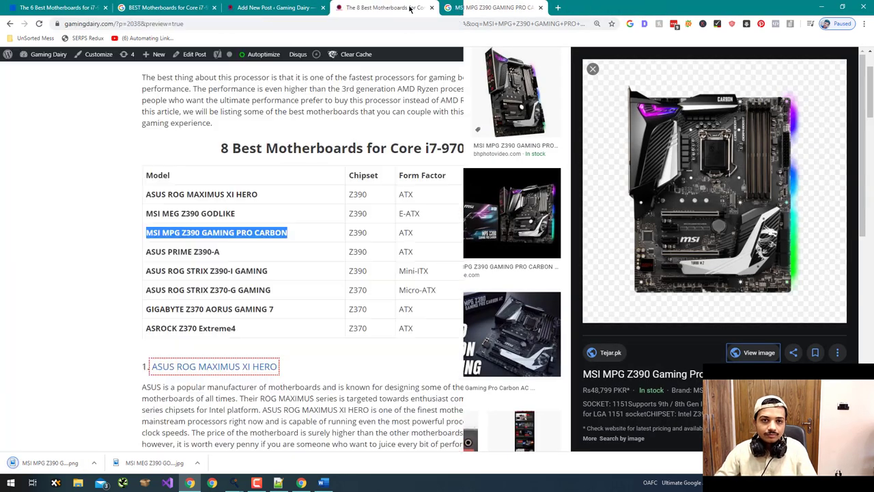
left_click_drag(226, 251, 150, 248)
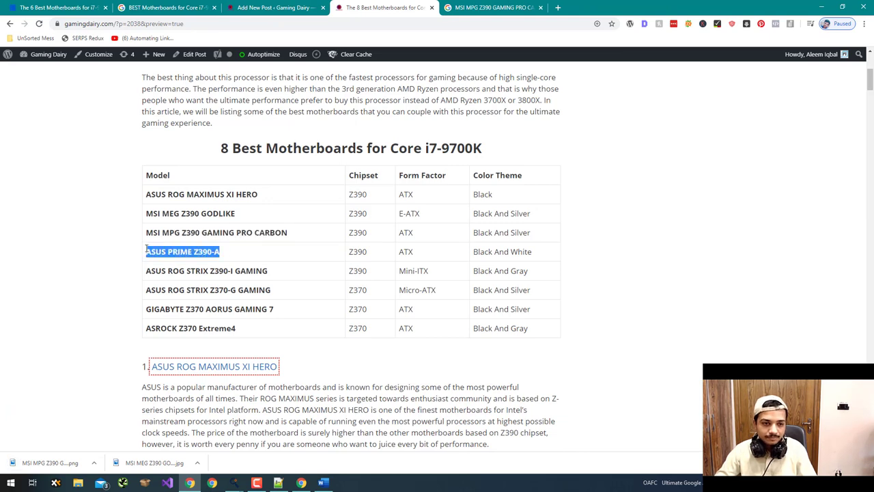
- Search Google Images for ASUS PRIME Z390-A and open the alzashop image at full size, allowing images
key("ctrl+c")
key("ctrl+Tab")
scroll(290, 102, "up", 3)
triple_click(290, 68)
key("ctrl+v")
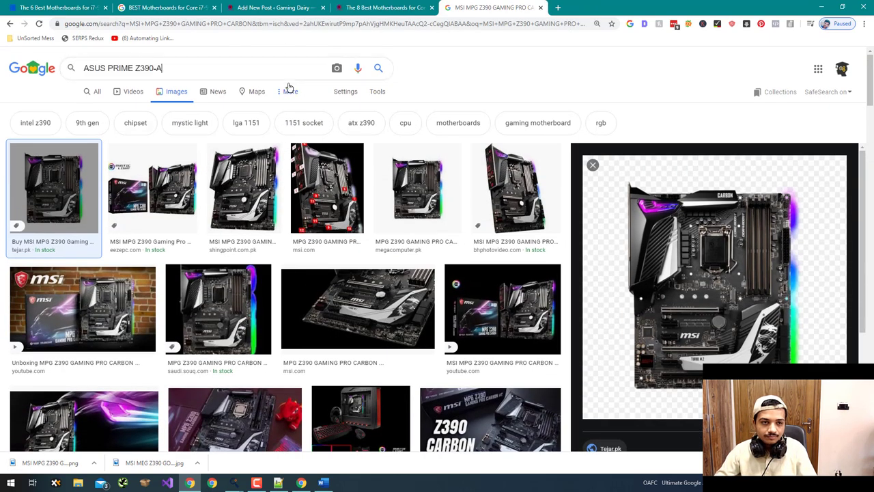
key("Return")
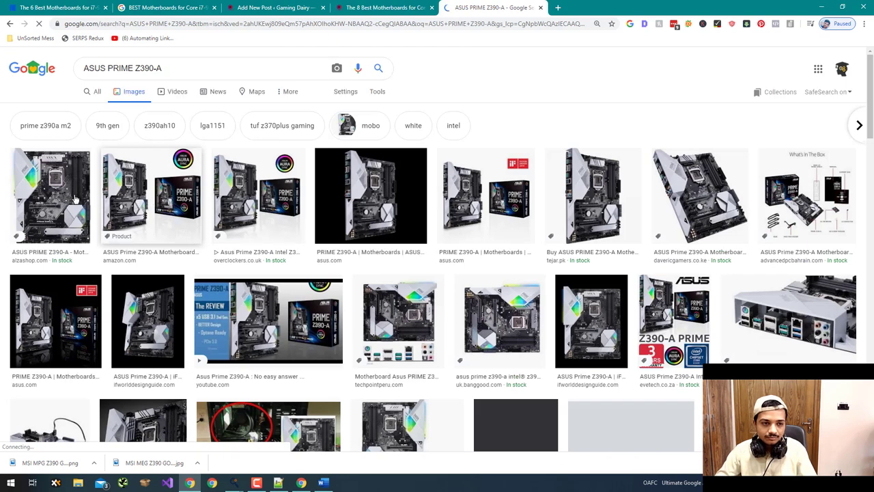
left_click(75, 198)
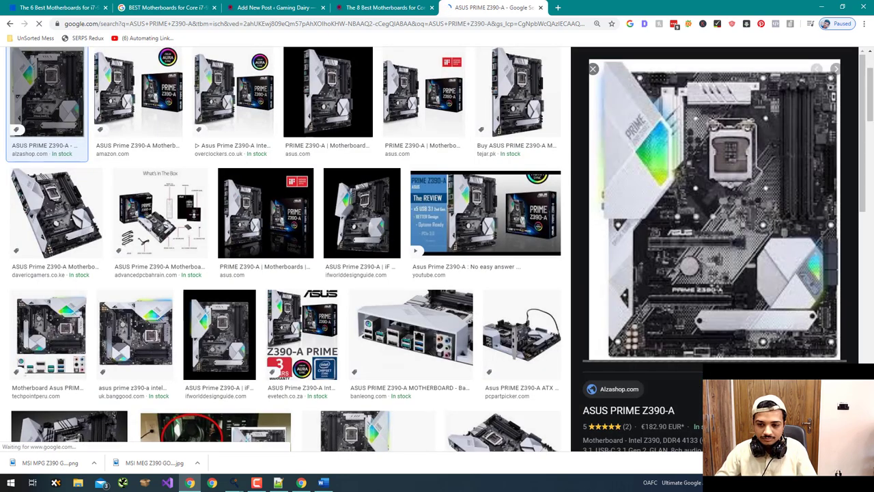
left_click(641, 339)
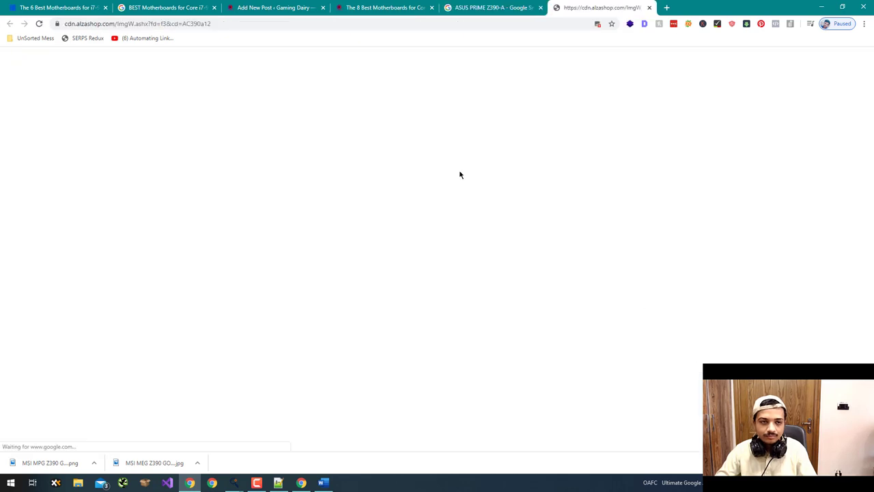
left_click(598, 25)
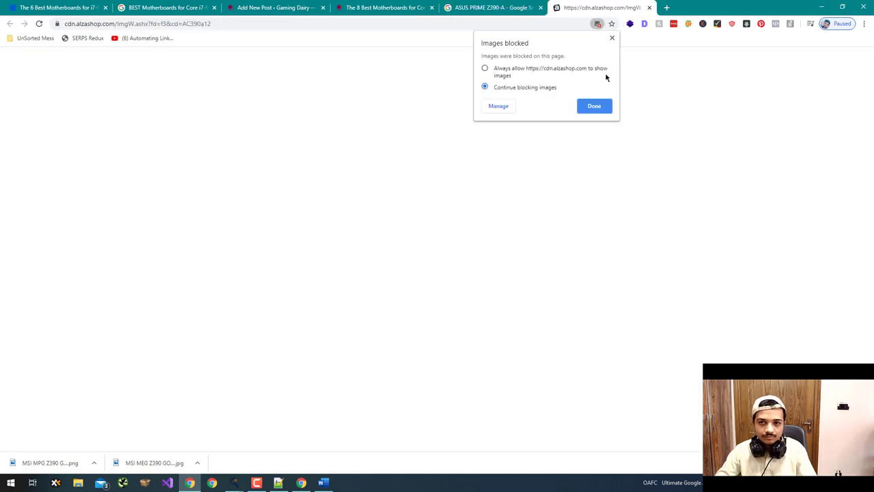
left_click(607, 110)
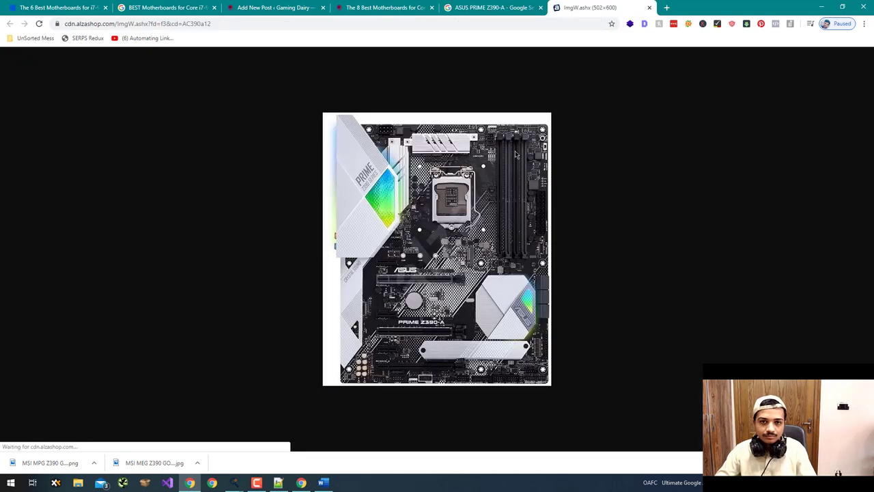
- Capture the board with Lightshot at 478x593, save it as ASUS PRIME Z390-A, and return to the post
key("Print")
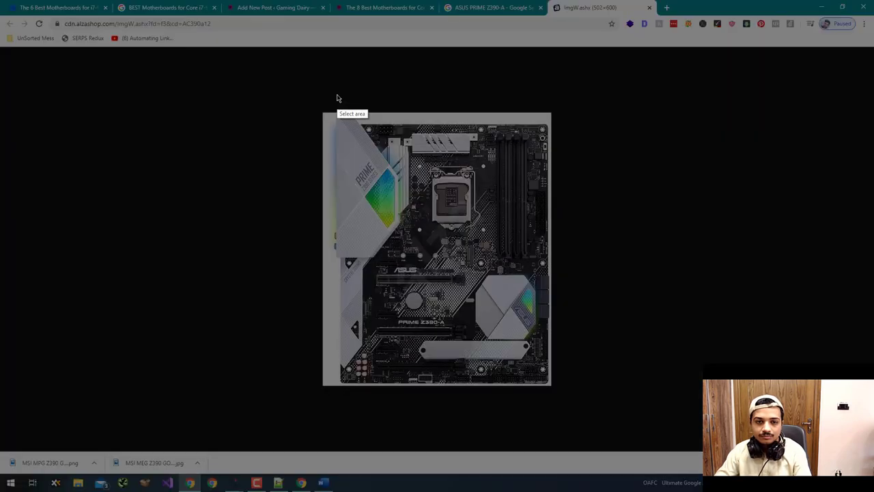
left_click_drag(334, 115, 552, 387)
left_click_drag(552, 386, 552, 385)
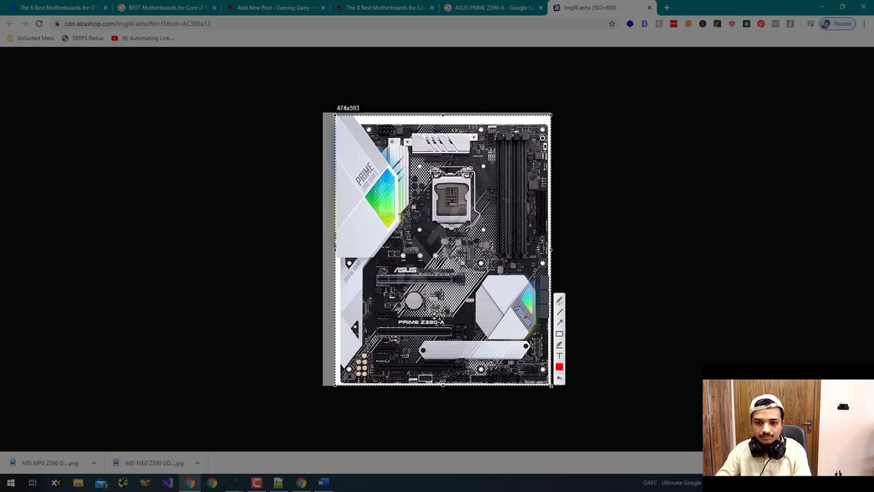
left_click_drag(523, 360, 522, 361)
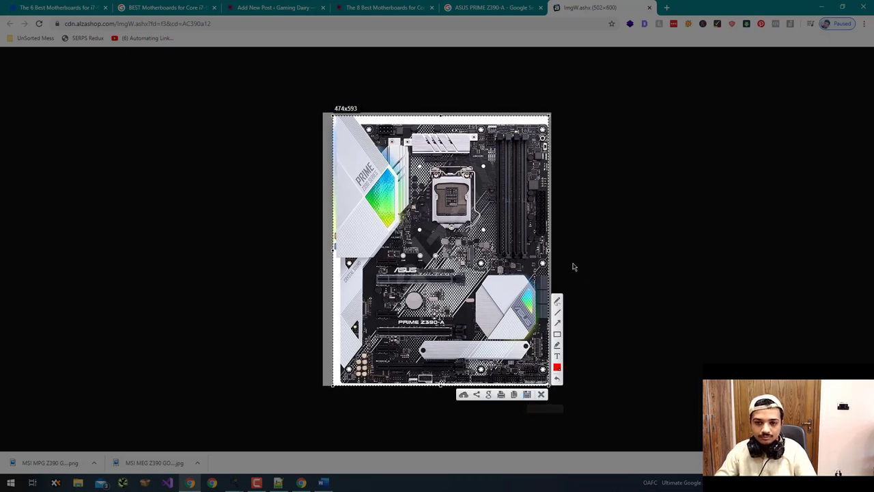
left_click_drag(551, 255, 554, 254)
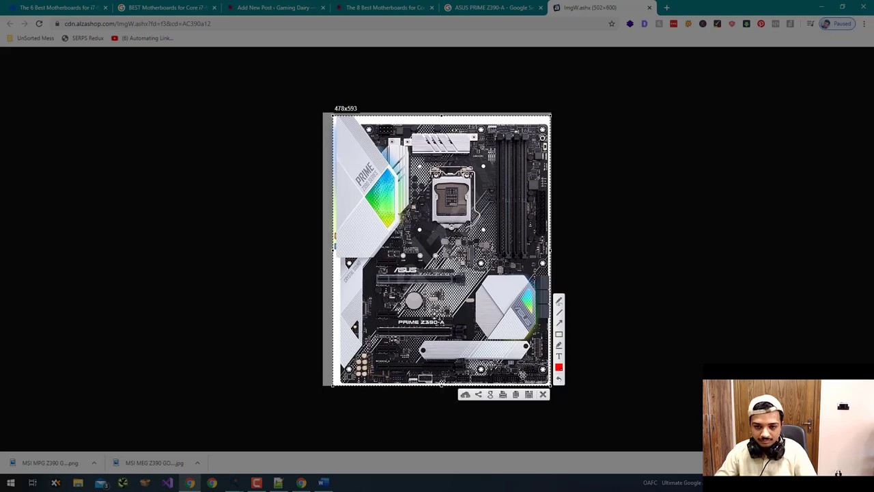
left_click(529, 395)
key("ctrl+v")
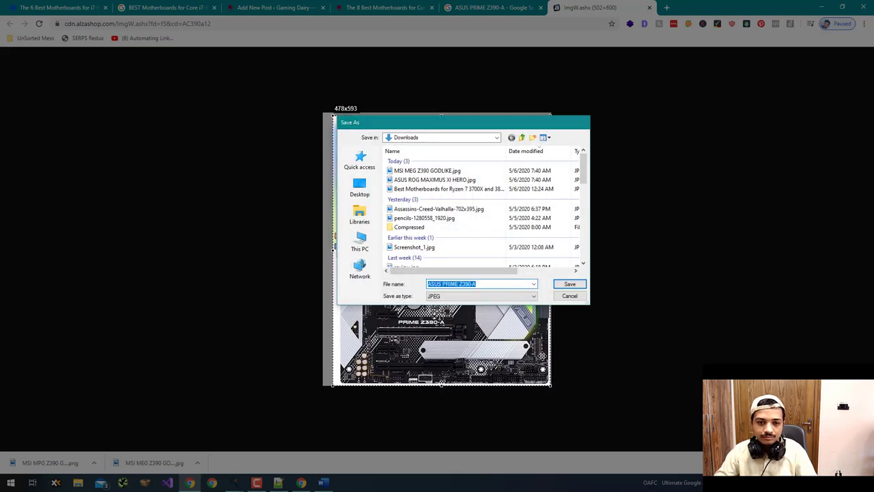
key("Return")
left_click(485, 6)
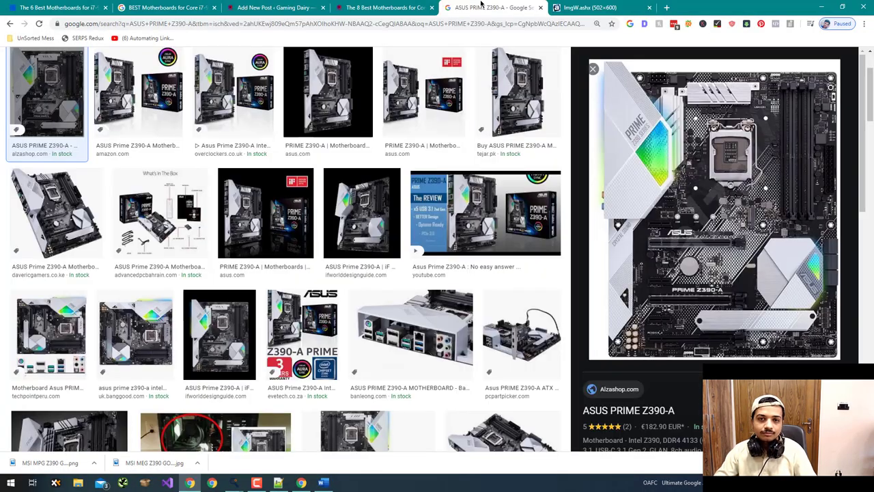
left_click(404, 6)
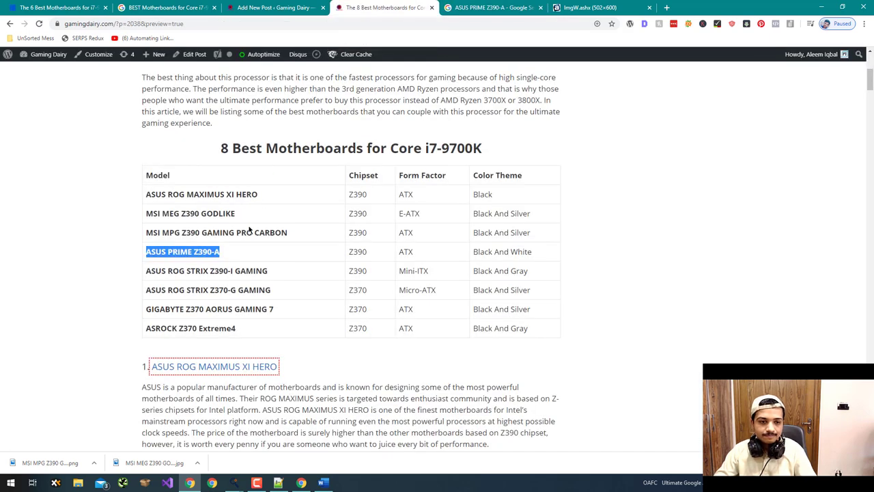
- Search Google Images for ASUS ROG STRIX Z390-I GAMING and open the first result at full size
left_click_drag(287, 279, 149, 272)
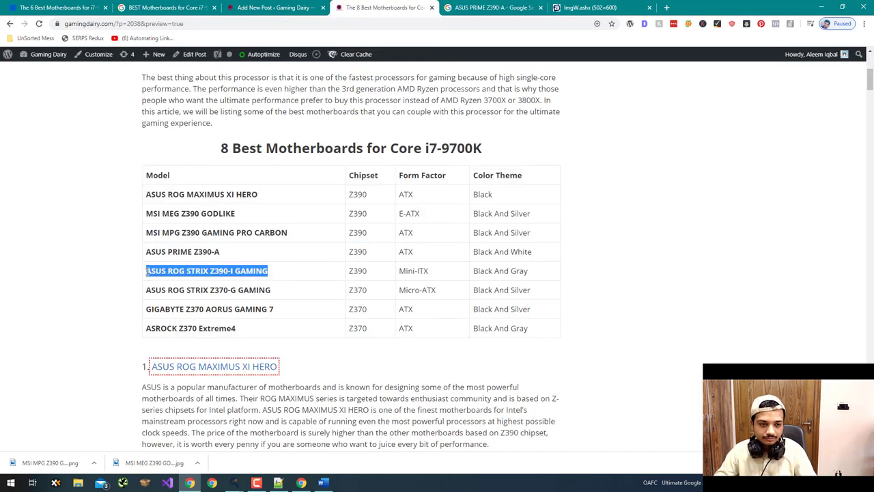
left_click(454, 5)
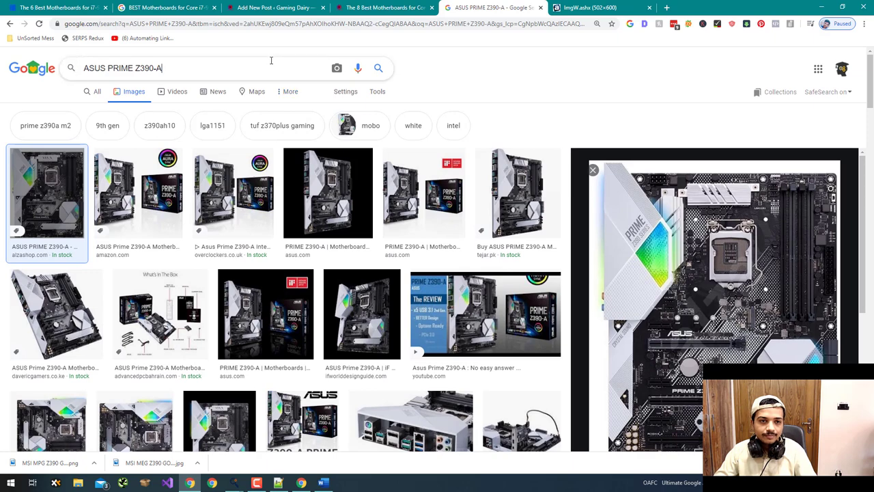
key("ctrl+a")
type("ASUS ROG STRIX Z390-I GAMING")
key("Return")
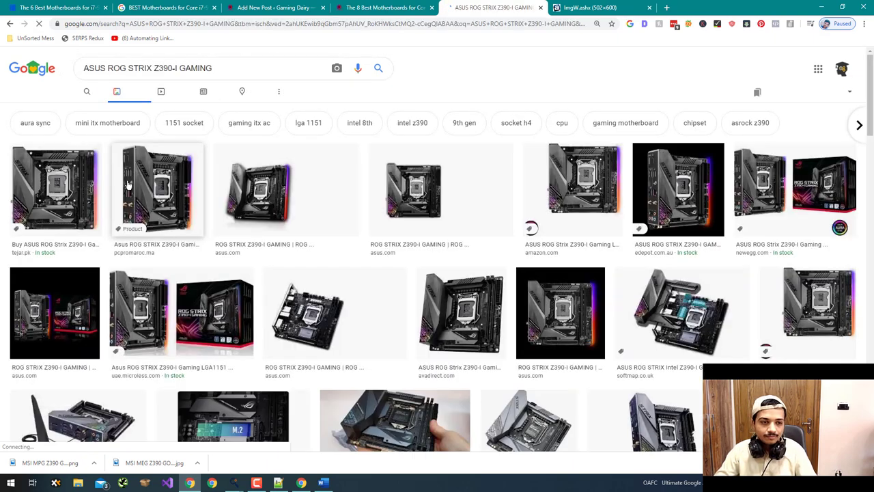
left_click(76, 190)
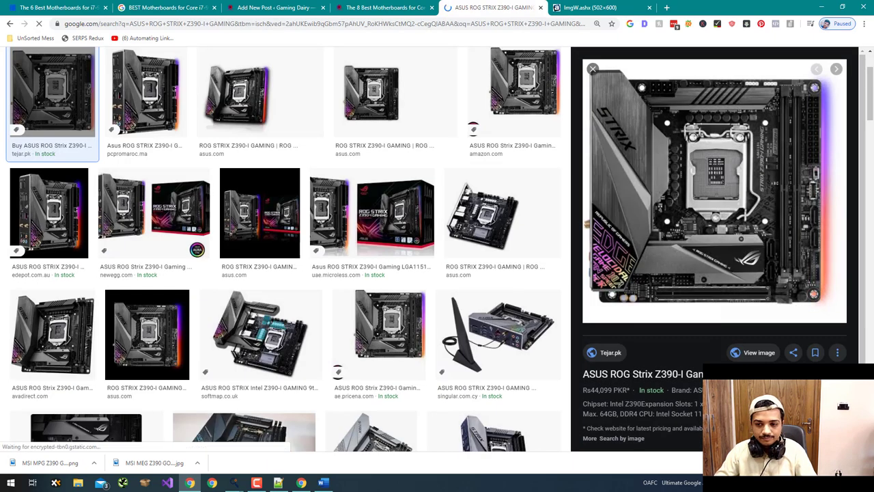
left_click(751, 352)
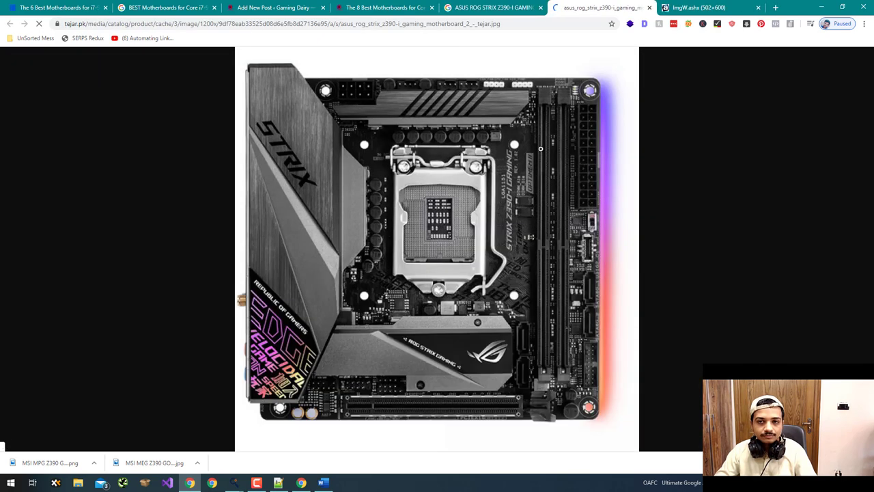
- Try saving the full-size board image to disk under the model name
right_click(507, 151)
left_click(535, 168)
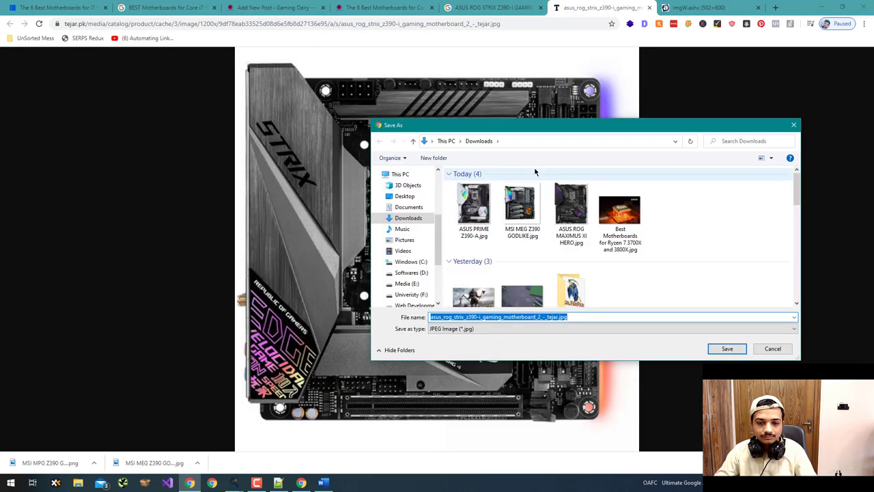
type("ASUS ROG STRIX Z390-I GAMING")
key("Return")
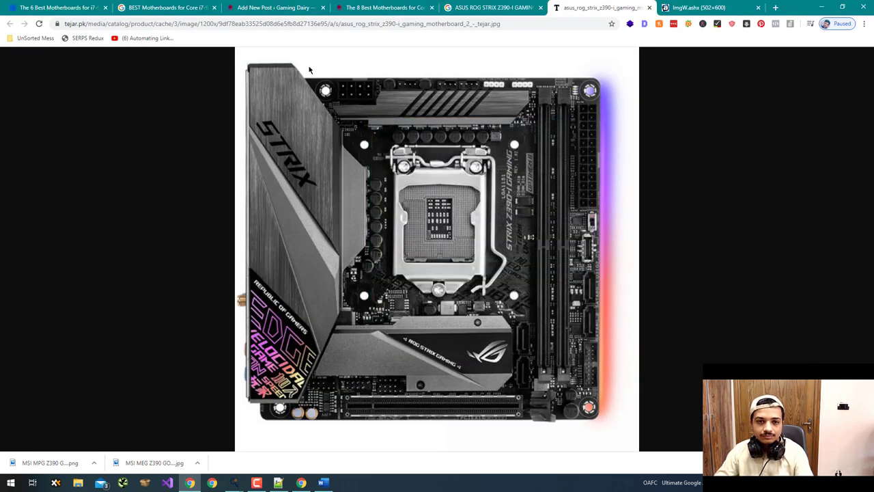
- Capture the board at 827x799 with Lightshot and save it to Downloads as ASUS ROG STRIX Z390-I GAMING
key("Print")
left_click_drag(241, 64, 600, 423)
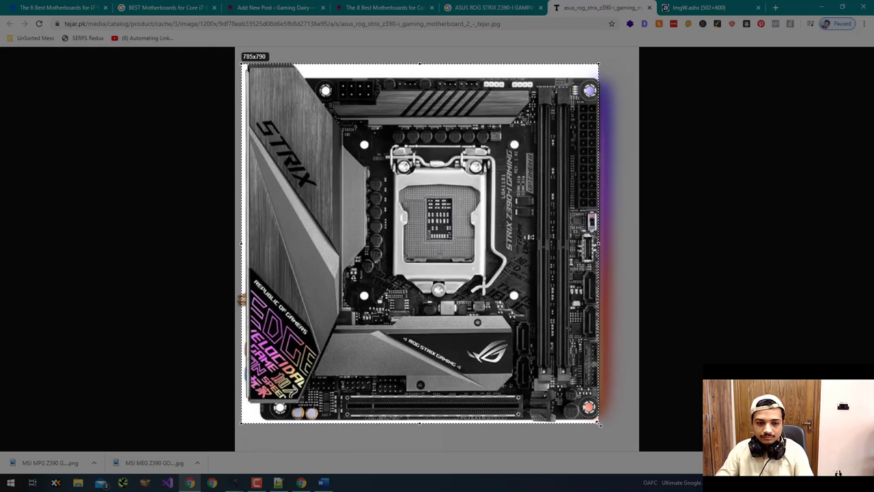
left_click_drag(516, 361, 511, 362)
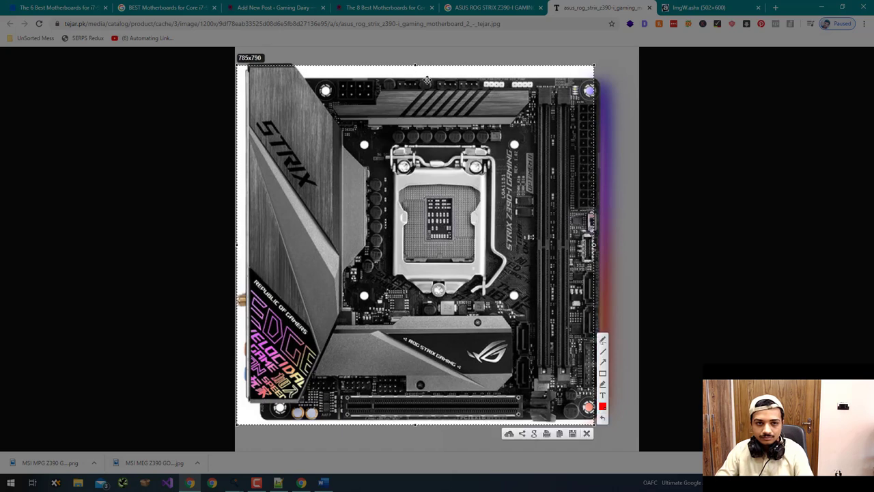
left_click_drag(415, 66, 415, 61)
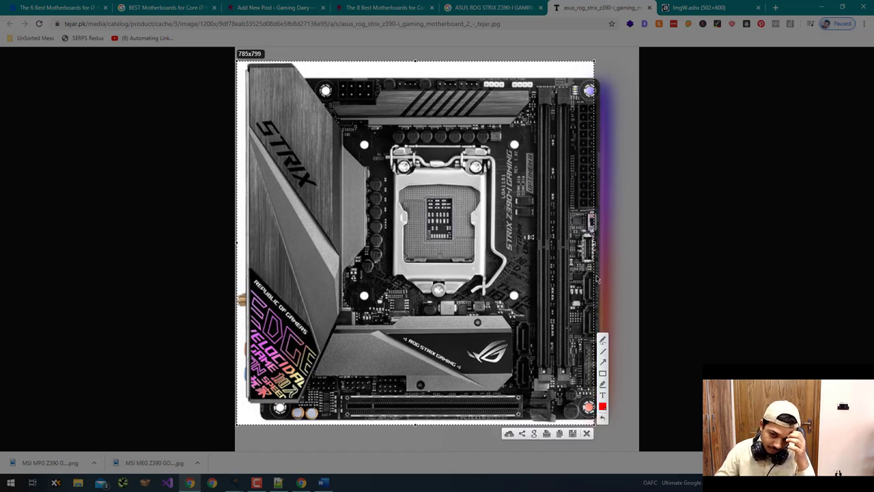
mouse_move(594, 242)
left_mouse_down()
mouse_move(614, 248)
mouse_move(592, 248)
left_mouse_up()
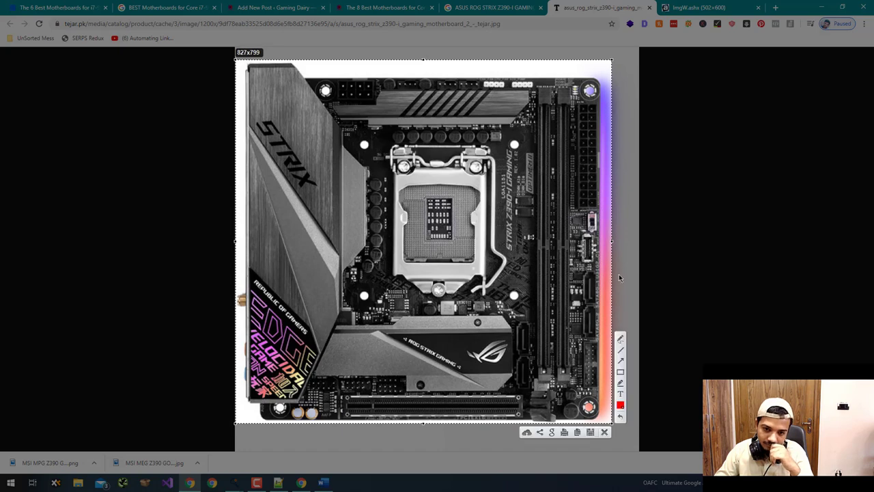
left_click(590, 433)
type("ASUS ROG STRIX Z390-I GAMING")
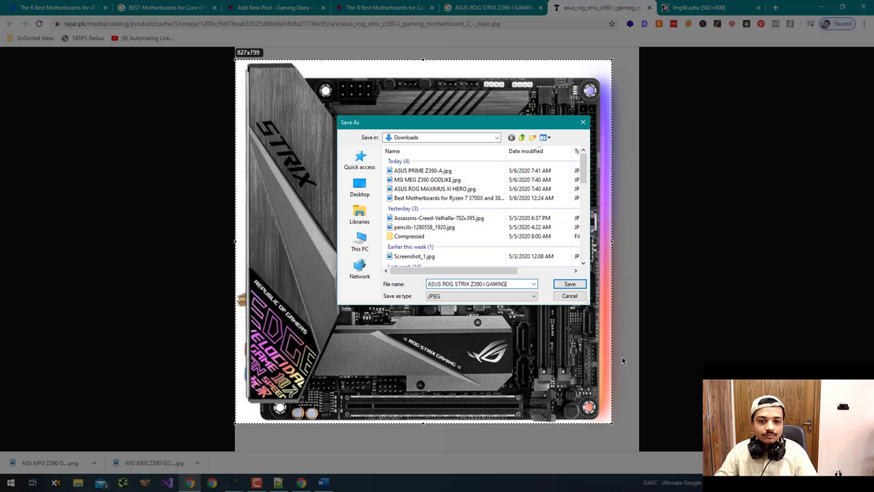
key("Return")
left_click(492, 7)
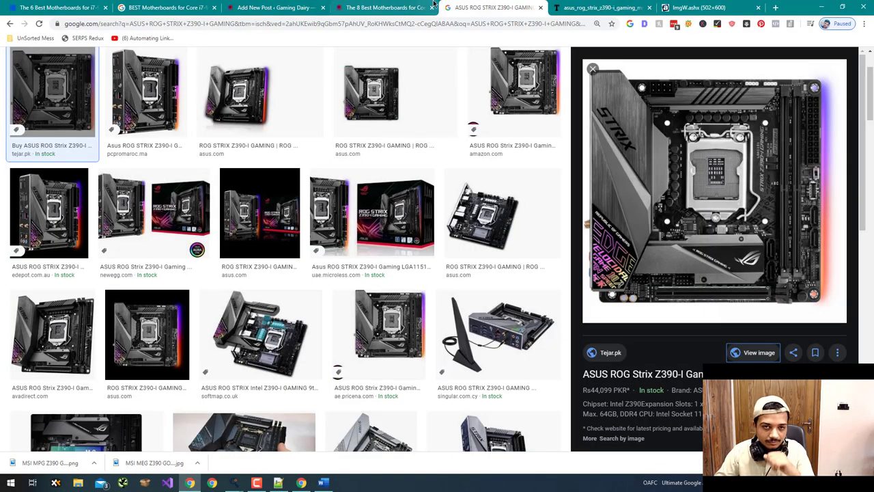
- Copy ASUS ROG STRIX Z370-G GAMING from the post table and search Google Images for it
left_click(386, 7)
left_click_drag(271, 294, 145, 295)
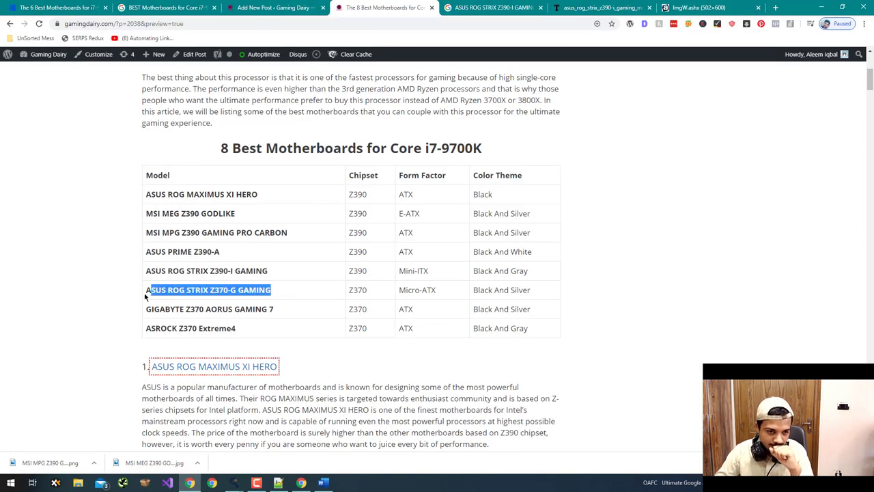
right_click(173, 289)
left_click(195, 296)
left_click(492, 8)
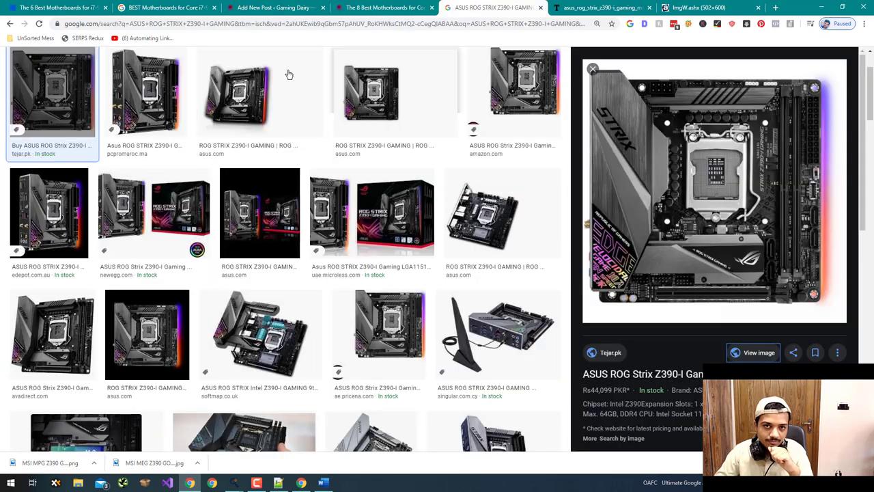
scroll(271, 84, "up", 1)
left_click(271, 81)
key("ctrl+a")
key("ctrl+v")
key("Return")
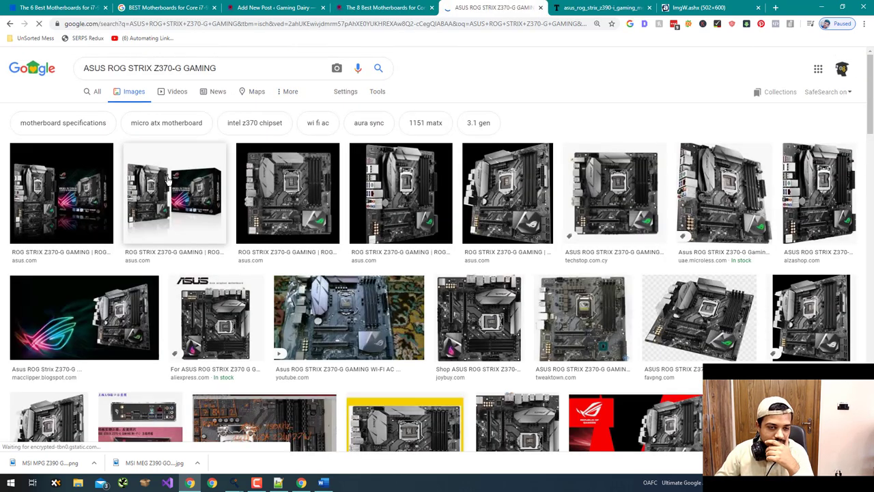
- Open the AliExpress image of the board at full size and allow images on the page
left_click(601, 205)
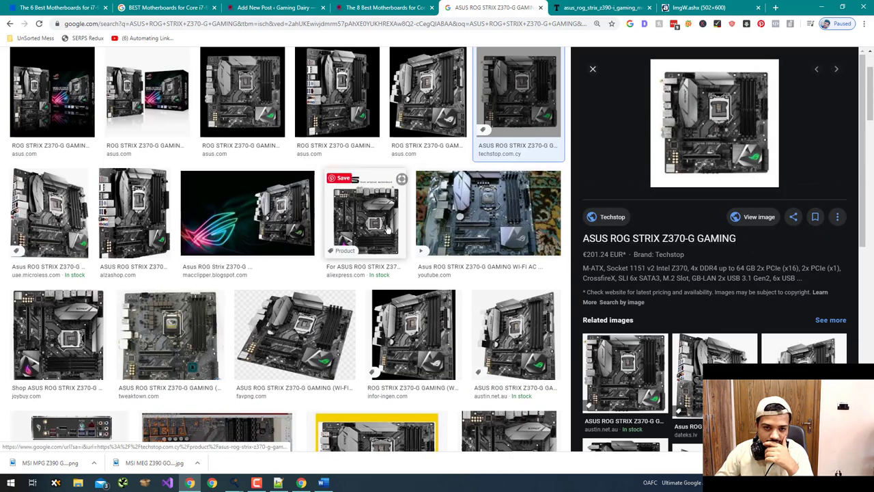
left_click(361, 240)
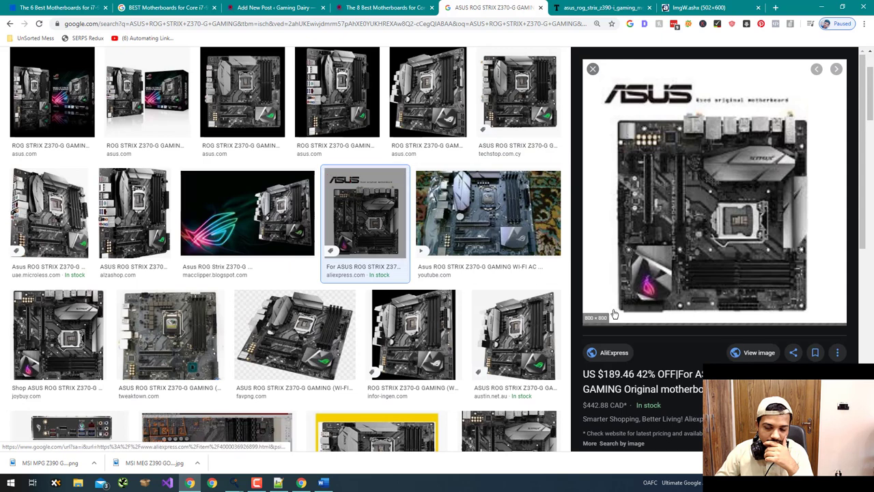
left_click(759, 352)
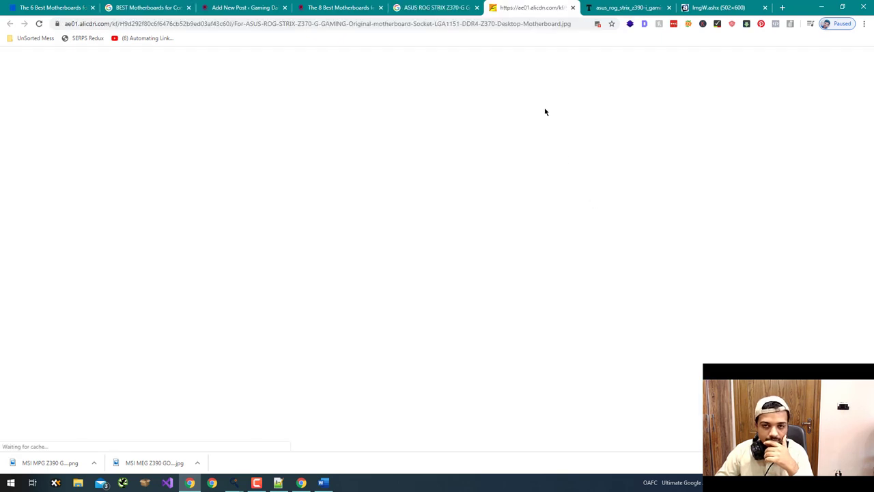
left_click(597, 24)
left_click(608, 112)
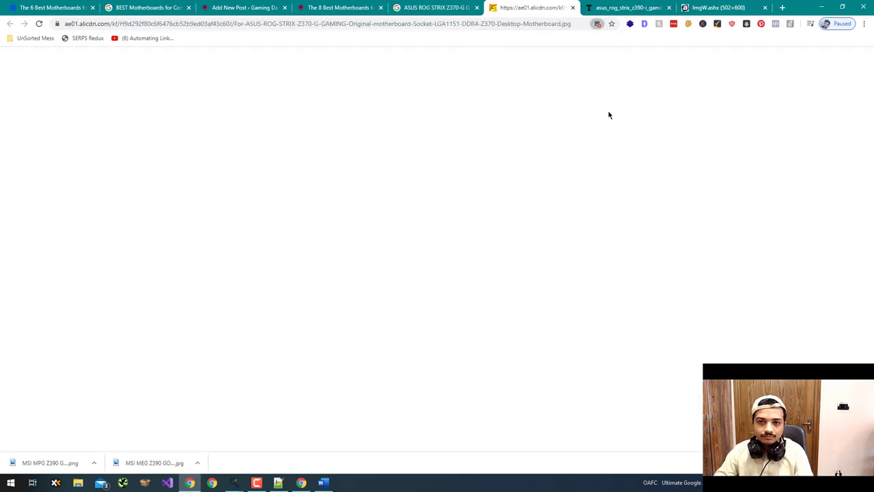
- Capture the board at 597x615 with Lightshot and save it as ASUS ROG STRIX Z370-G GAMING
key("Print")
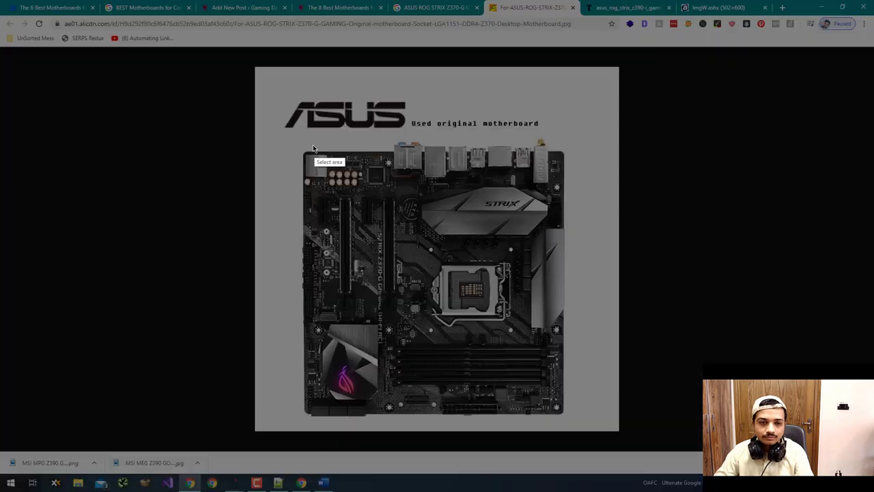
left_click_drag(298, 144, 571, 419)
left_click_drag(532, 393, 526, 383)
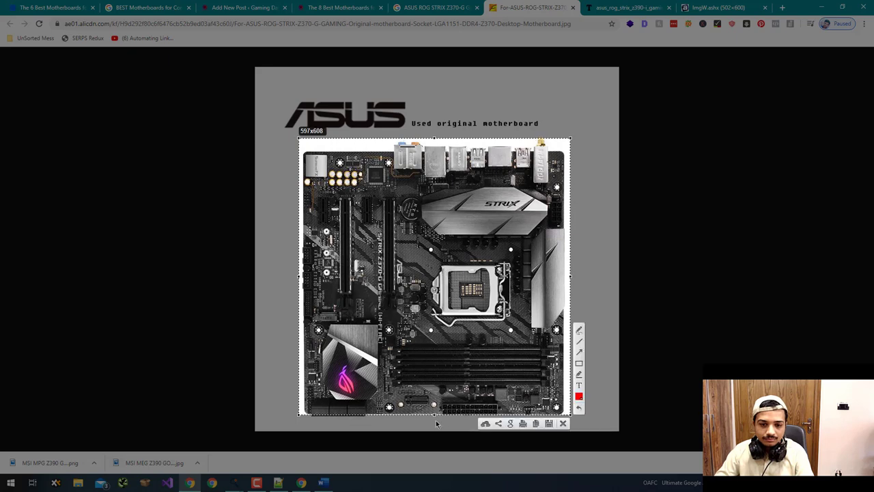
left_click_drag(433, 415, 433, 420)
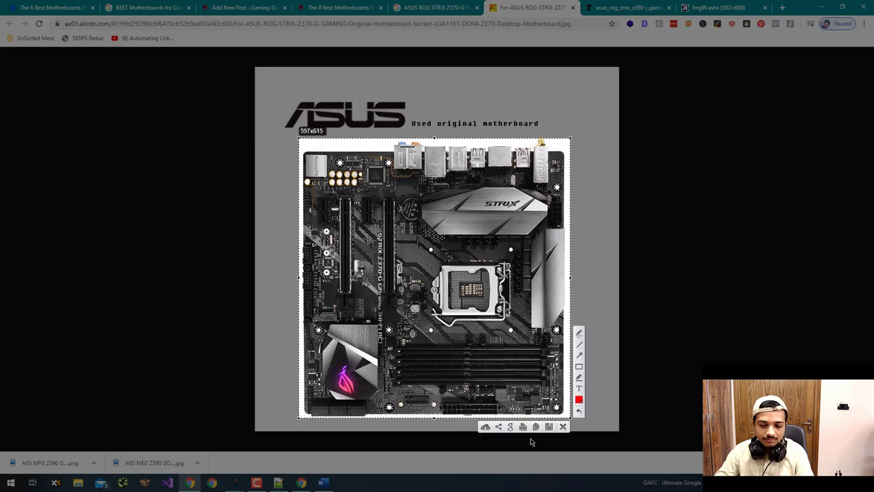
left_click(550, 427)
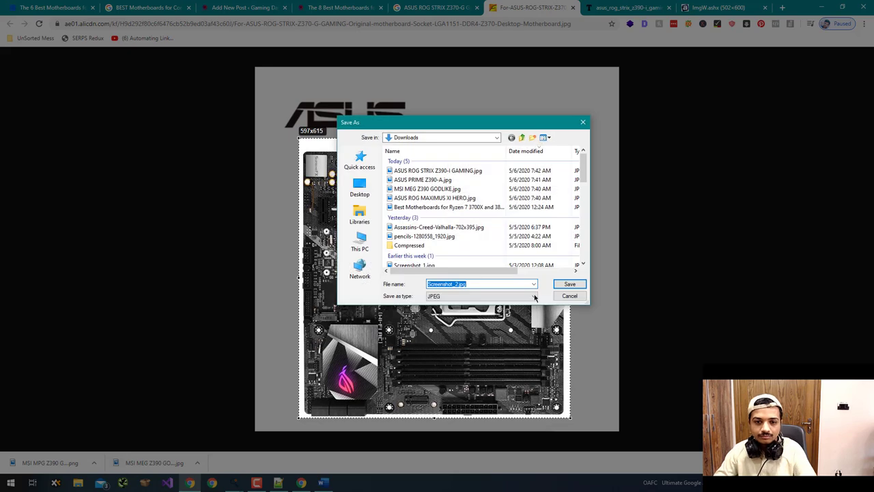
key("ctrl+v")
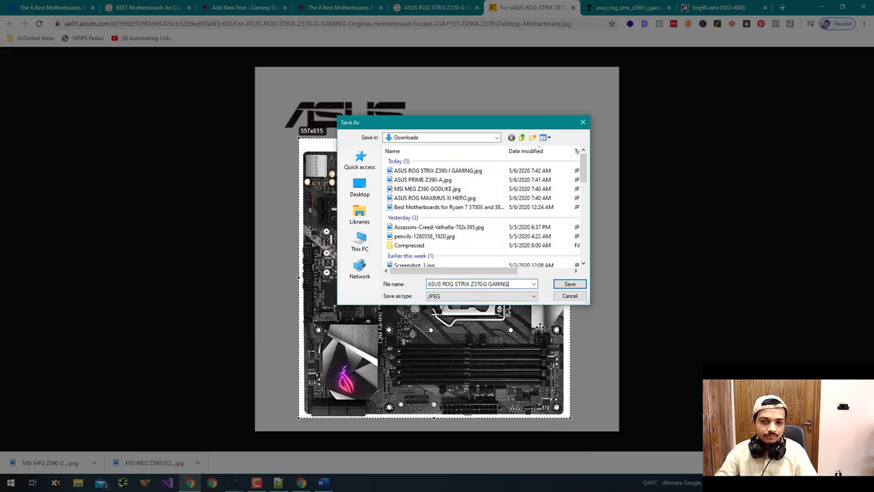
key("Return")
left_click(437, 8)
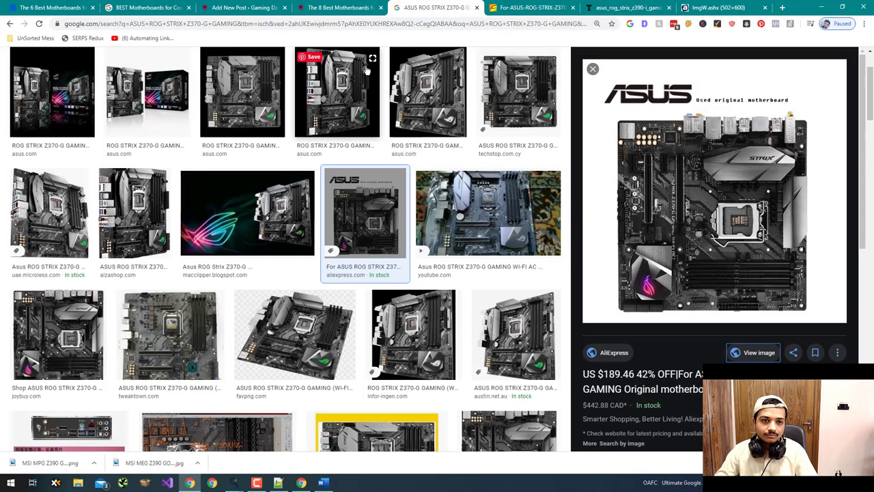
left_click(343, 6)
- Copy GIGABYTE Z370 AORUS GAMING 7 from the post table and search Google Images for it
left_click_drag(275, 309, 147, 309)
key("ctrl+c")
left_click(418, 5)
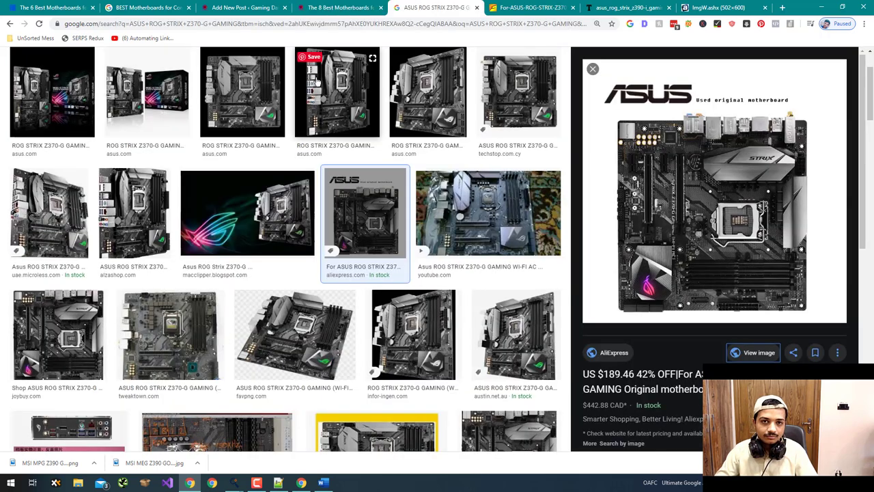
scroll(257, 103, "up", 2)
triple_click(258, 69)
key("ctrl+v")
key("Return")
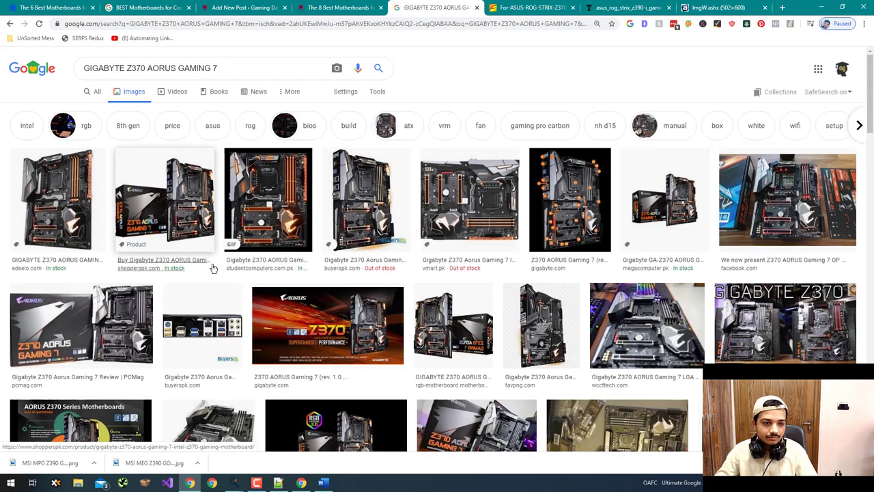
- Open the first Gigabyte result full size, then close the blank tab it produced
left_click(30, 194)
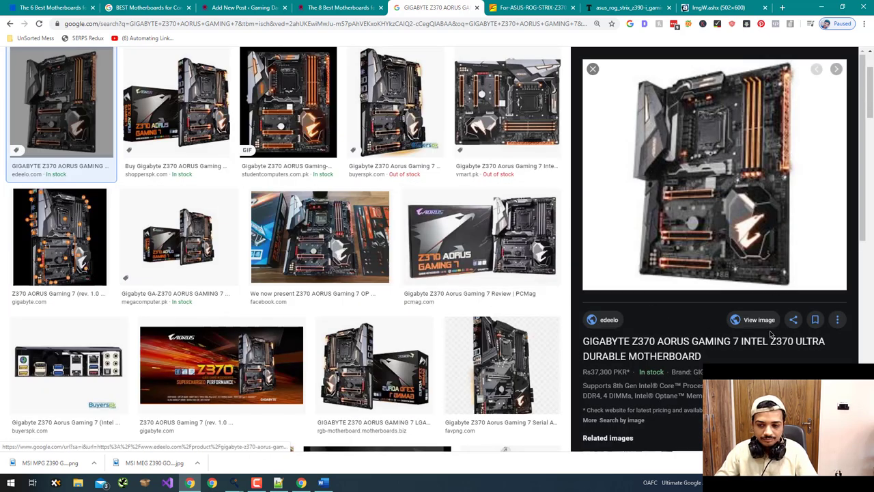
left_click(759, 320)
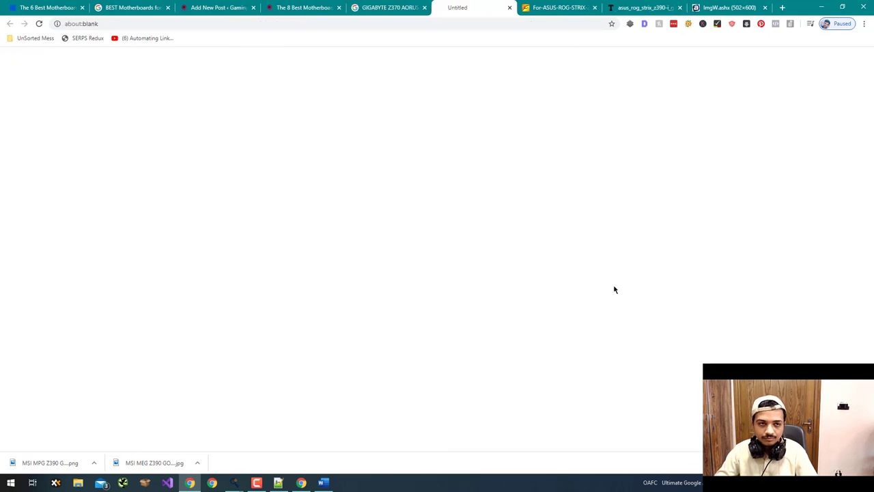
key("ctrl+w")
scroll(511, 291, "up", 1)
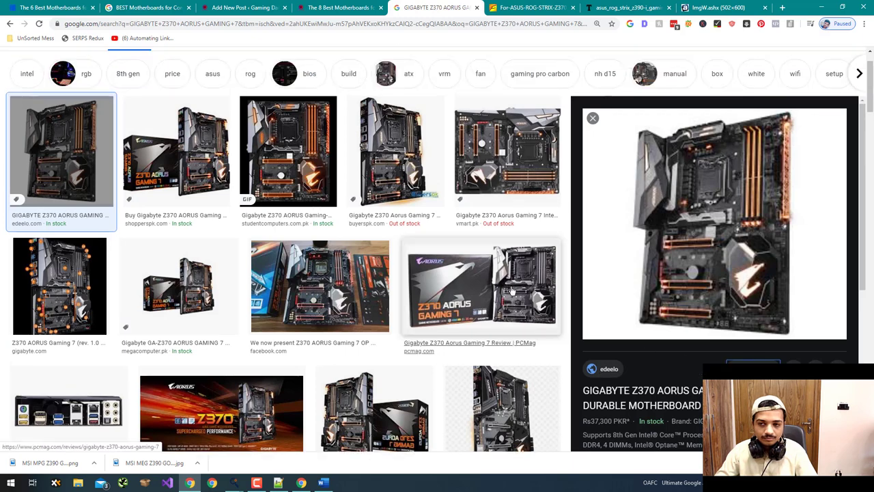
scroll(510, 290, "up", 1)
- Compare the buyerspk, favpng and vmart.pk previews, then open the vmart.pk board image full size
left_click(394, 198)
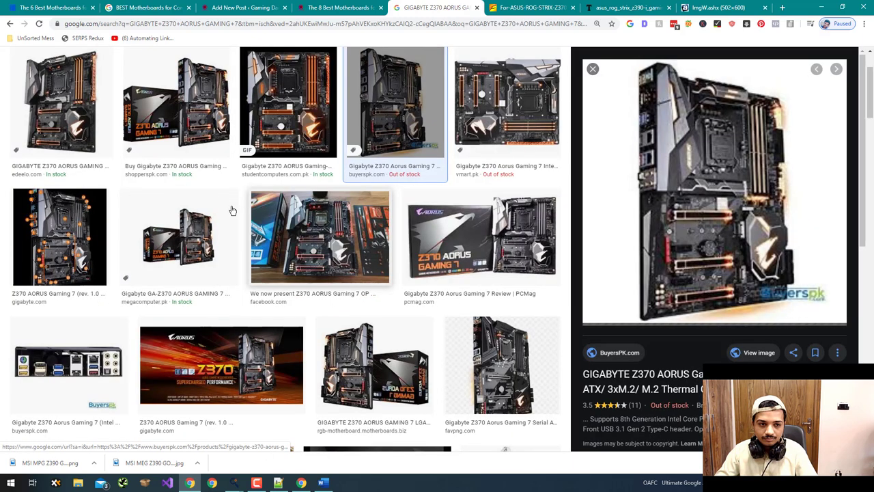
scroll(190, 252, "down", 3)
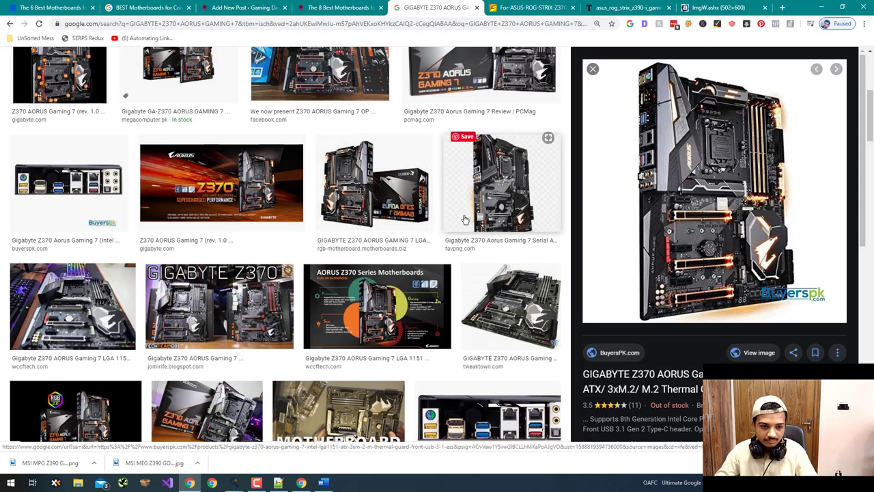
scroll(464, 220, "down", 3)
scroll(472, 260, "up", 5)
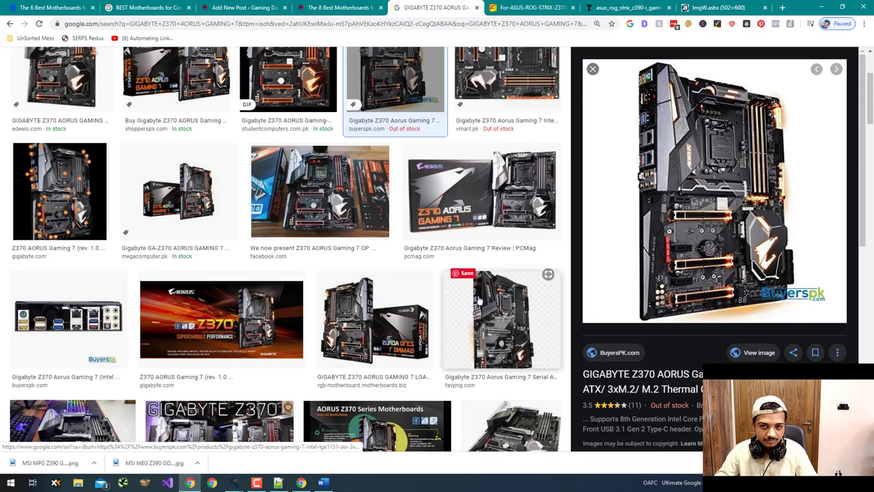
left_click(480, 301)
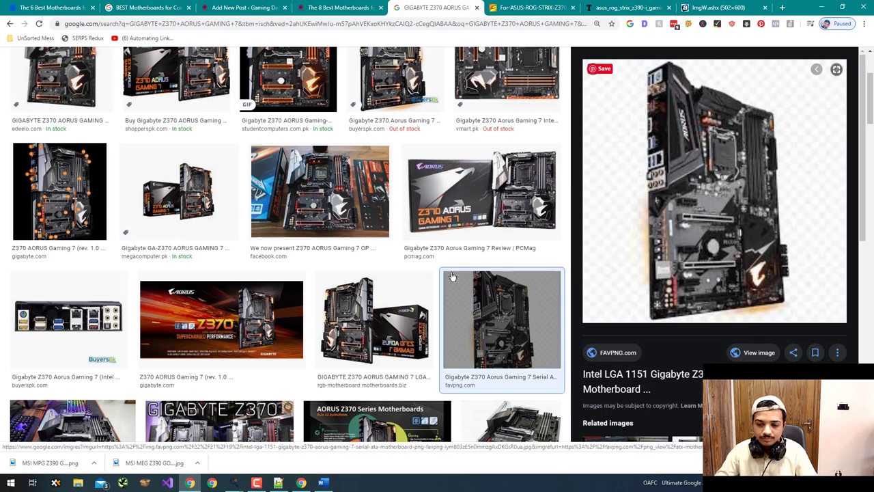
scroll(410, 235, "up", 3)
left_click(412, 236)
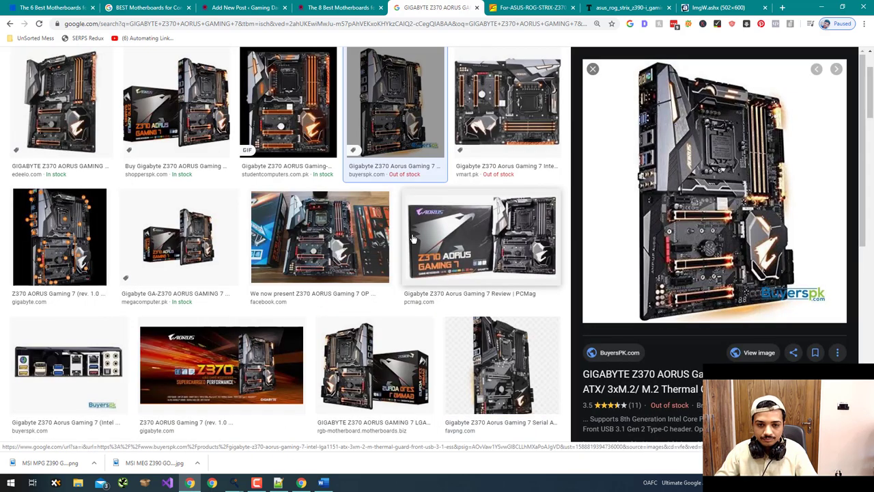
left_click(481, 119)
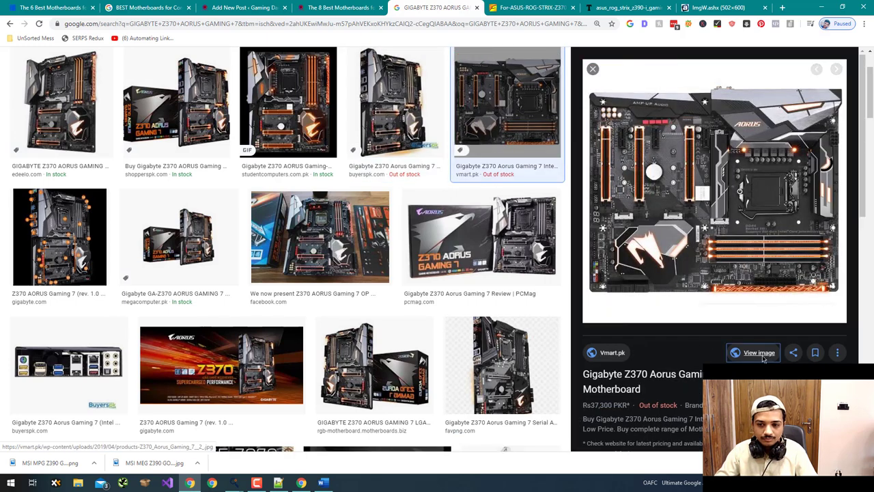
left_click(625, 287)
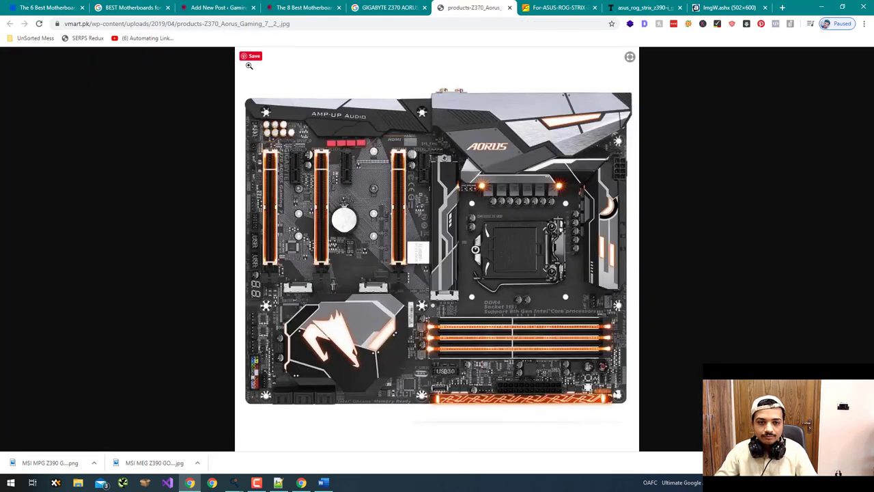
- Capture the Gigabyte board at 857x698 with Lightshot, save it to Downloads, and return to the article
key("Print")
left_click_drag(241, 91, 633, 405)
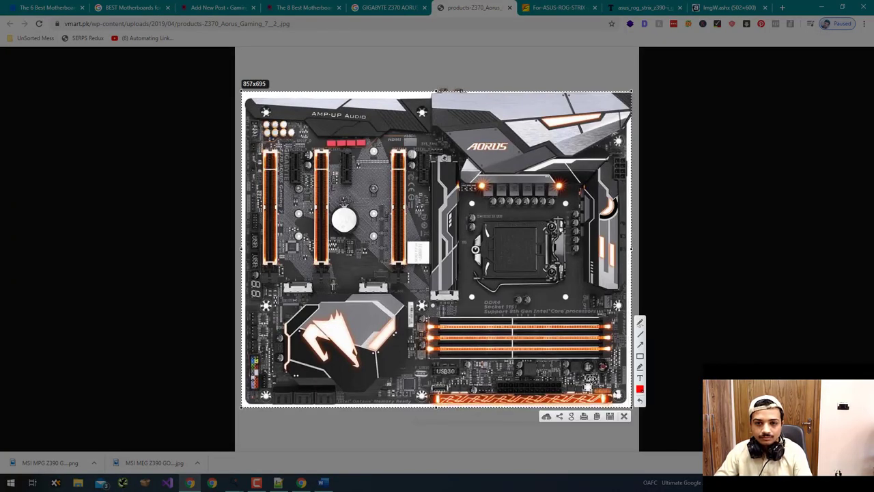
left_click_drag(592, 379, 592, 379)
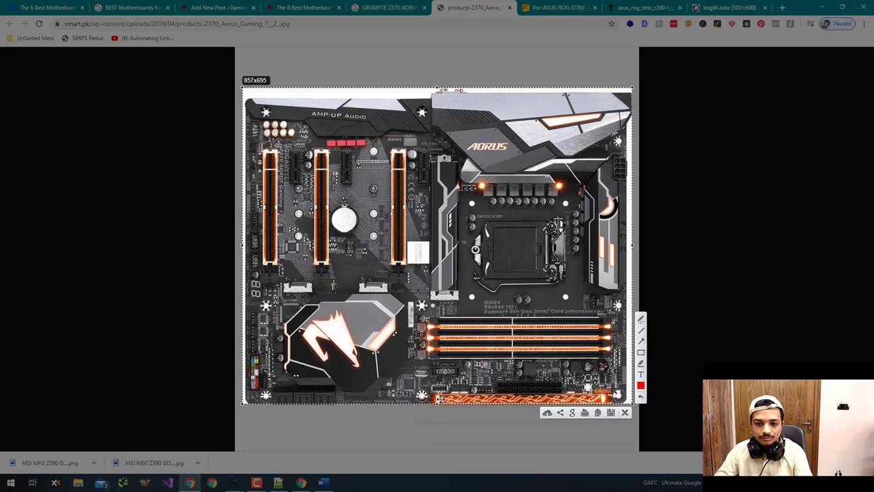
left_click_drag(435, 403, 436, 406)
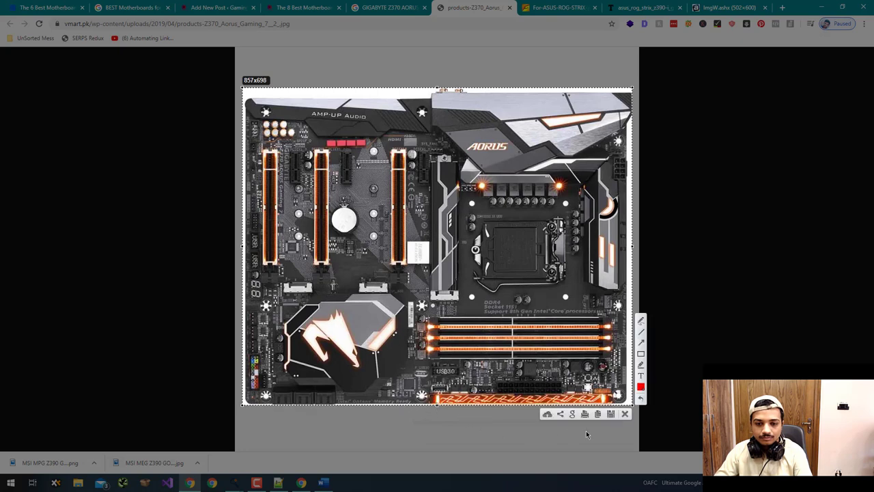
left_click(610, 414)
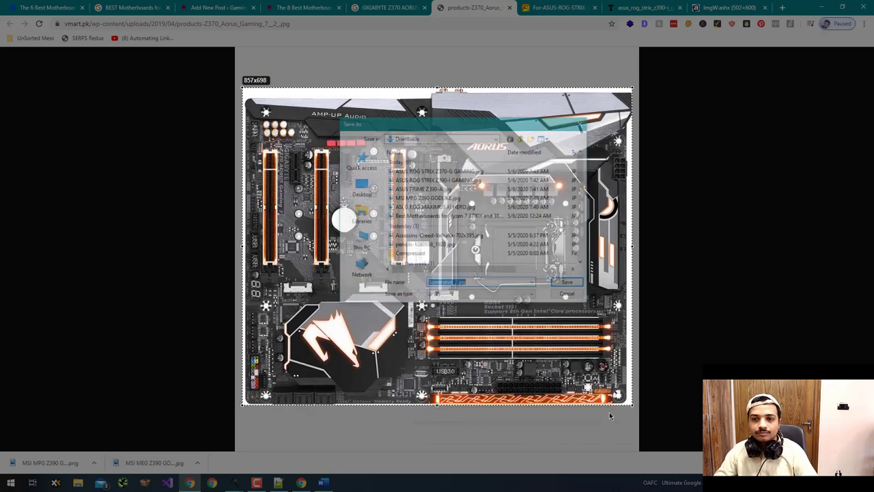
key("Return")
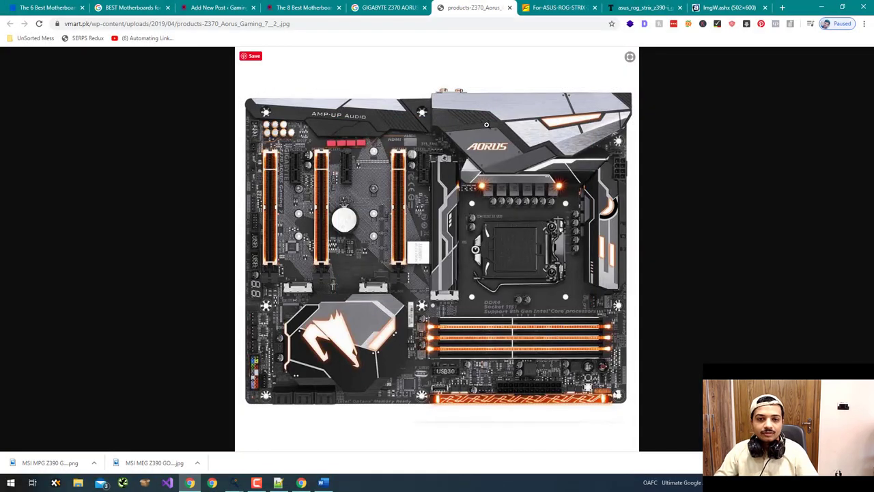
left_click(376, 5)
left_click(311, 4)
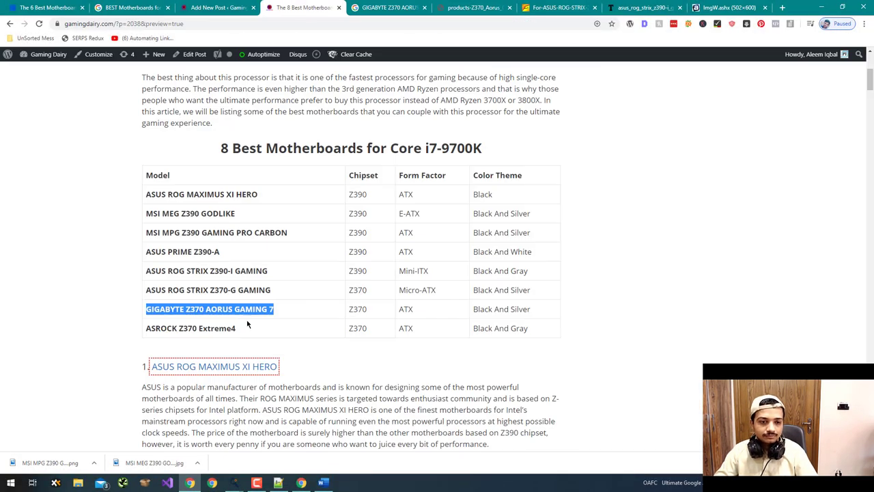
- Copy ASROCK Z370 Extreme4 from the post table and search Google Images for it
left_click_drag(247, 323, 143, 332)
key("ctrl+c")
left_click(389, 7)
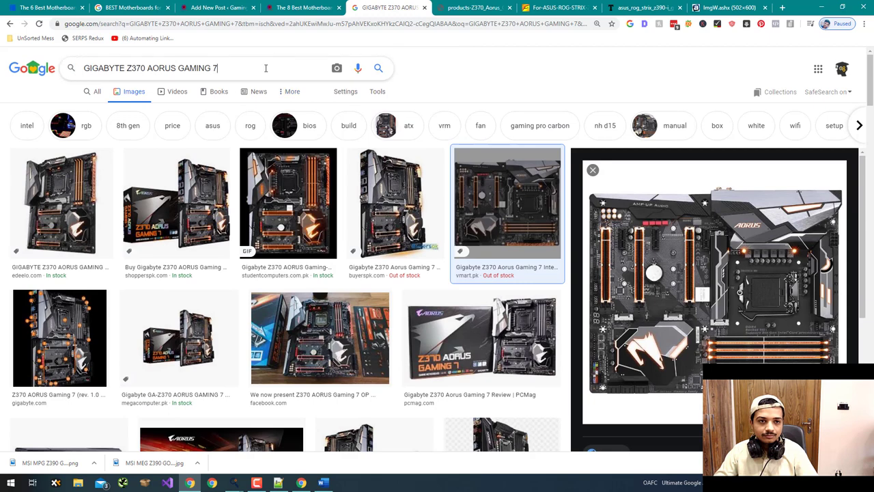
triple_click(273, 69)
key("ctrl+v")
key("Return")
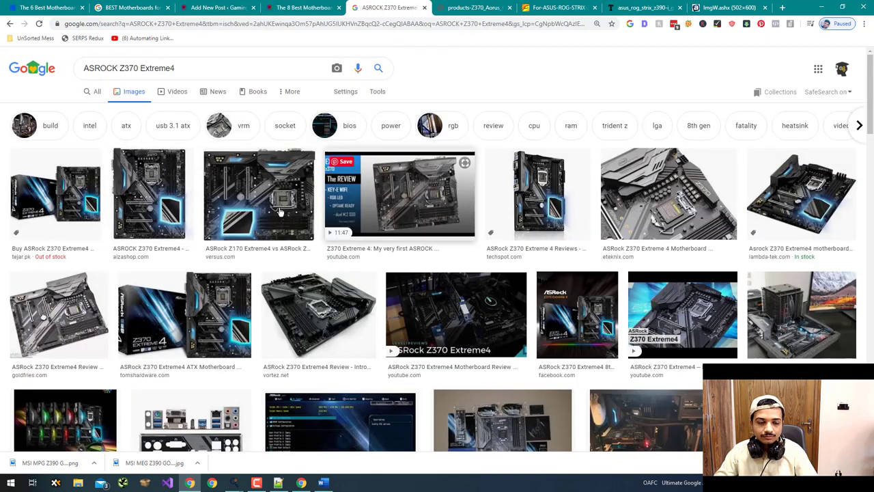
- Open the alzashop ASRock Z370 Extreme4 image at full size in a new tab
left_click(169, 211)
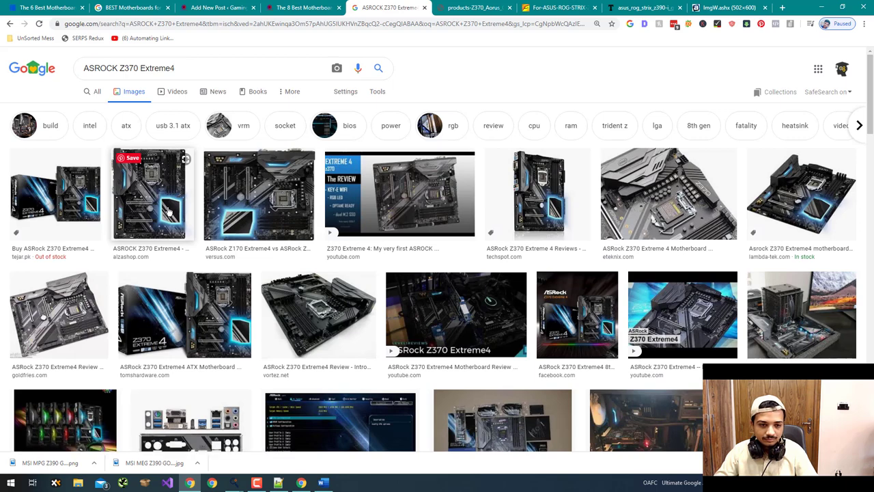
left_click(158, 222)
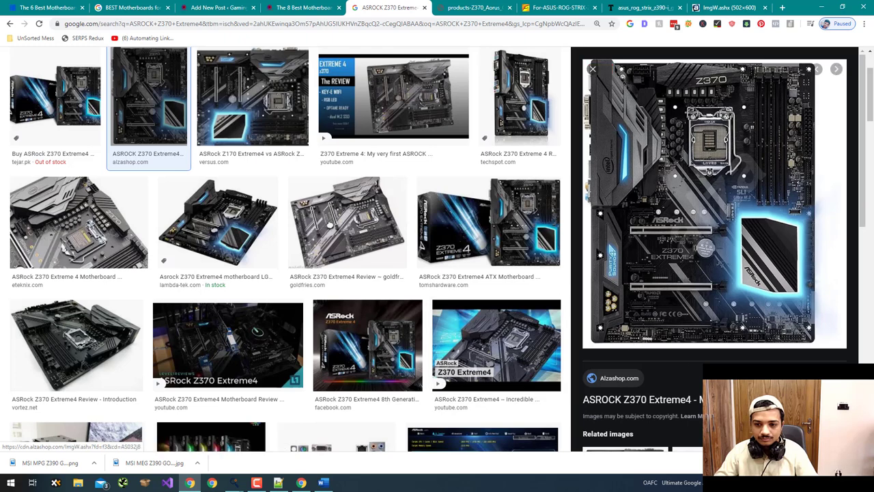
left_click(615, 232)
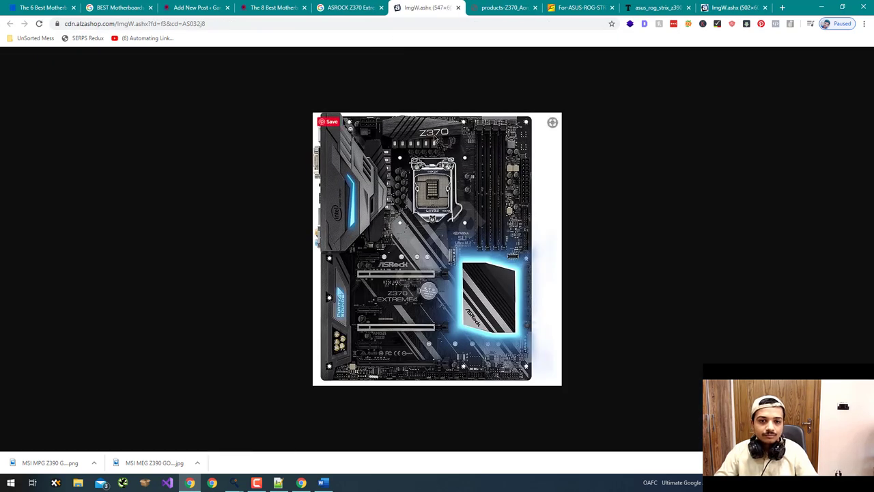
key("ctrl+s")
key("Escape")
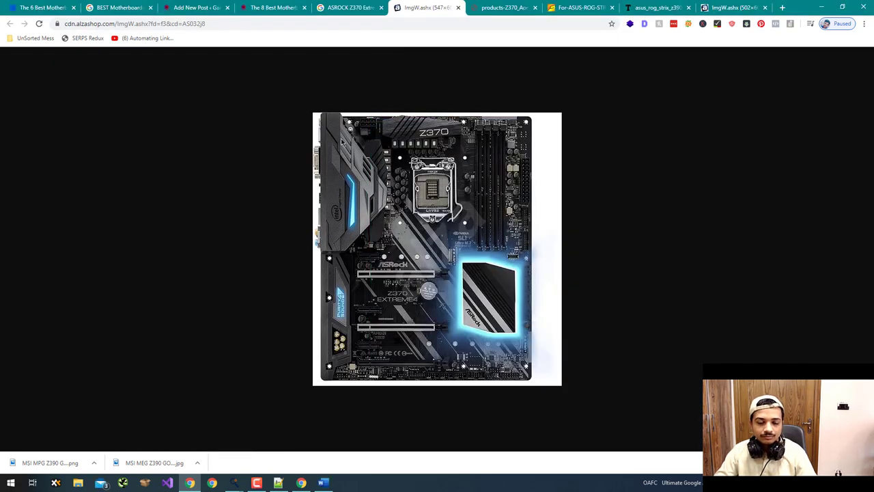
- Capture the board at 484x596, save it as ASROCK Z370 Extreme4, and close the image tab
key("Print")
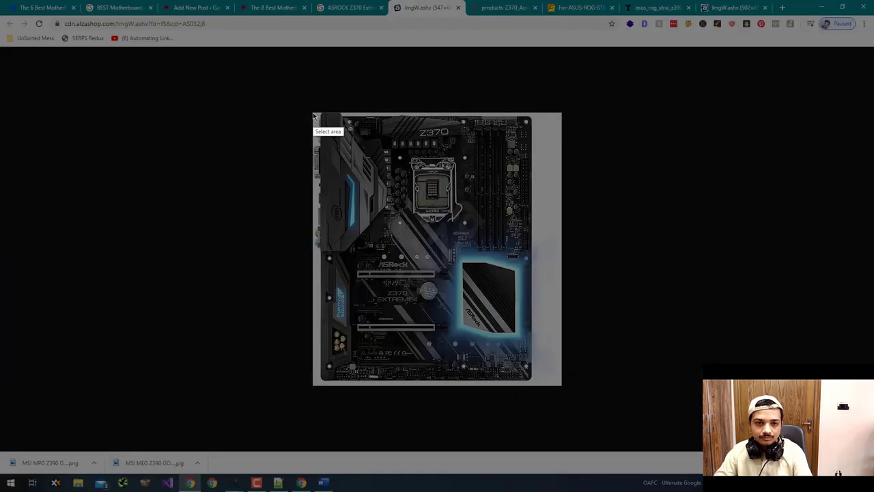
left_click_drag(314, 114, 534, 385)
left_click_drag(504, 340, 505, 342)
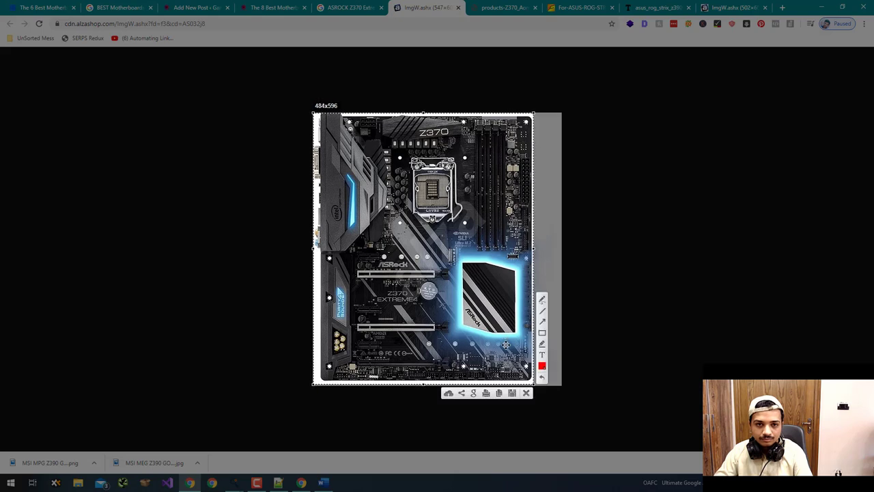
left_click(512, 393)
key("ctrl+v")
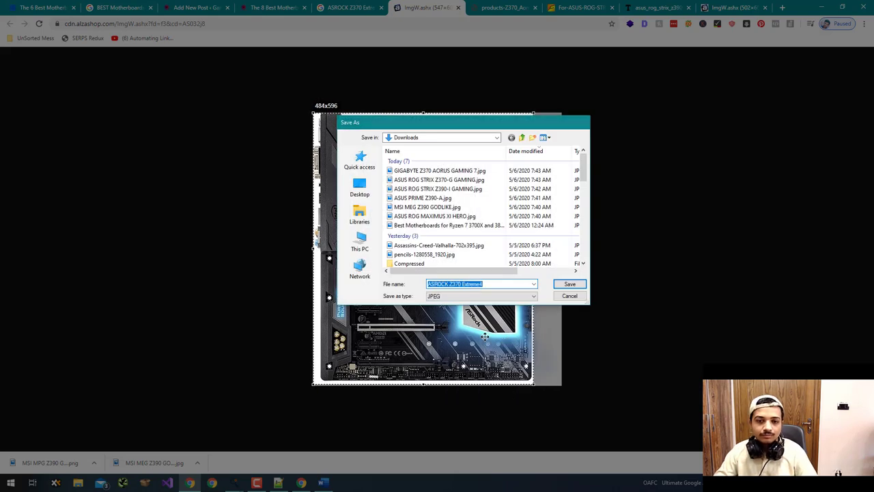
key("Return")
key("ctrl+w")
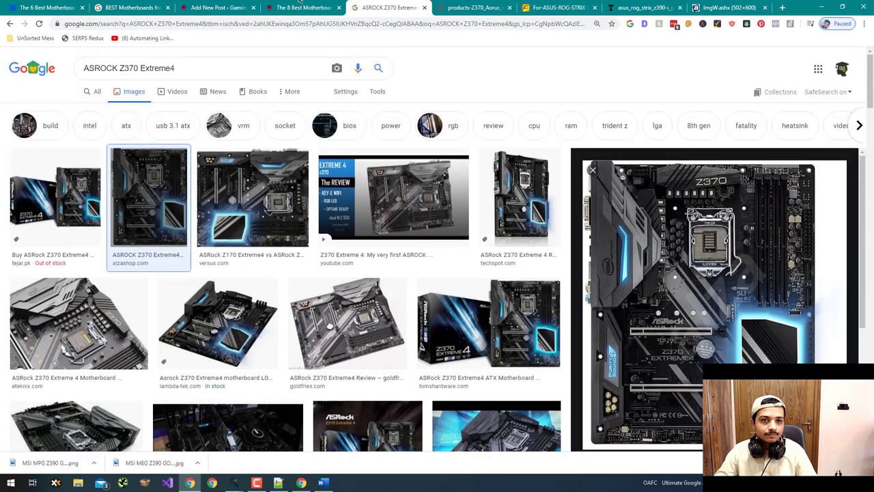
- Copy Core i7-9700K from the post title, search Google Images, and preview the eezepc box image
left_click(300, 2)
scroll(244, 134, "up", 4)
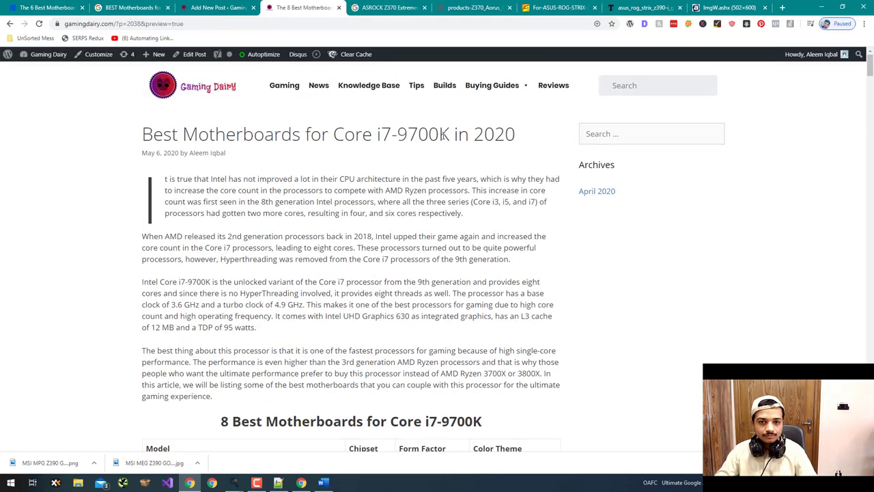
left_click_drag(449, 134, 334, 134)
key("ctrl+c")
key("ctrl+Tab")
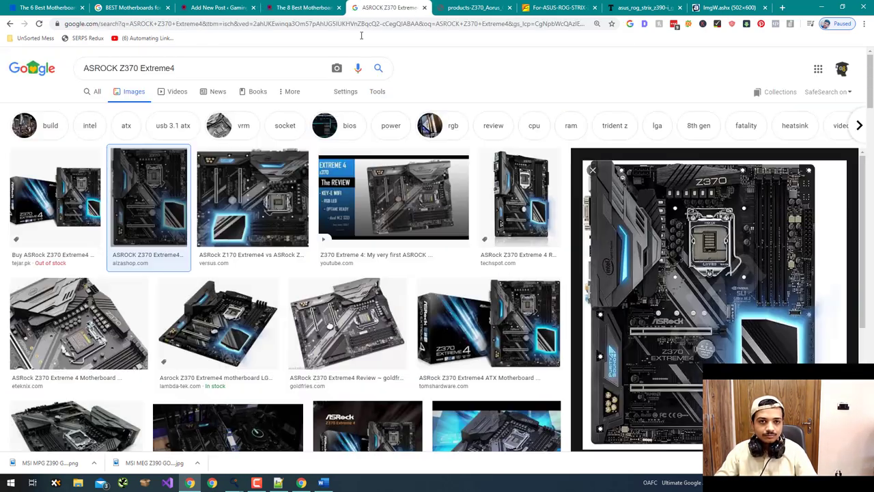
key("ctrl+a")
key("ctrl+v")
key("Return")
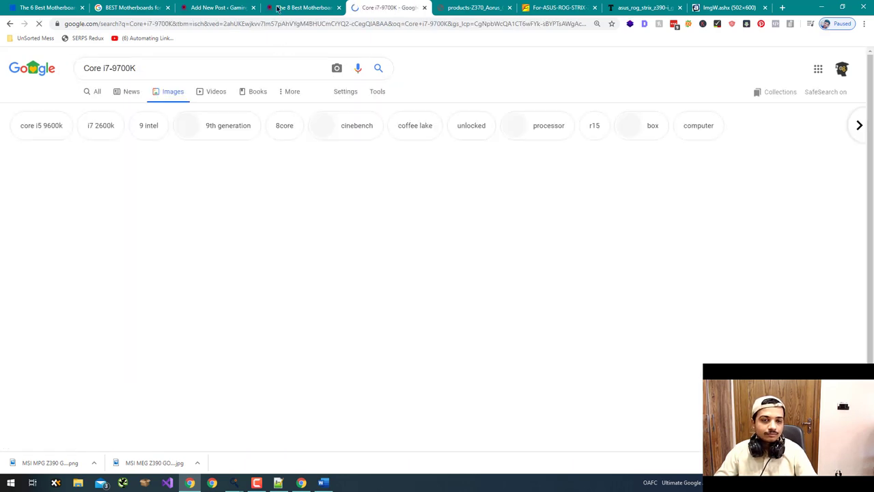
left_click(63, 196)
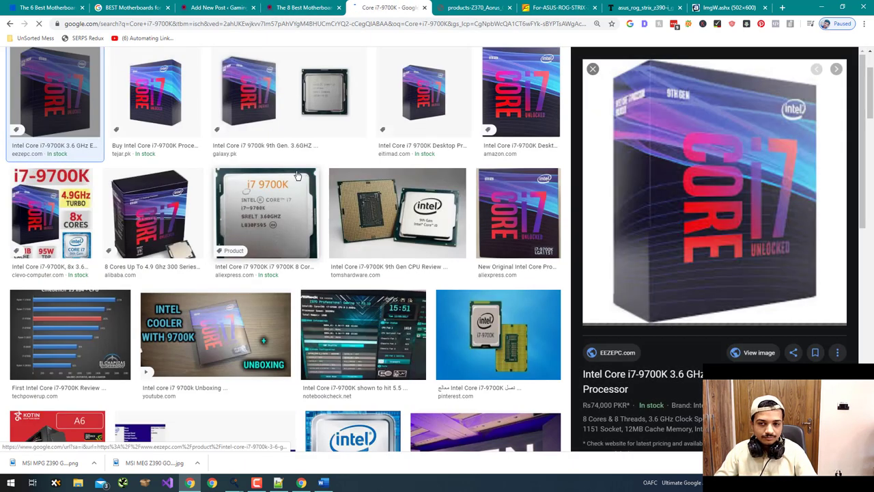
- Recheck the post title, then open the Tom's Hardware CPU image full size and close it
left_click(304, 7)
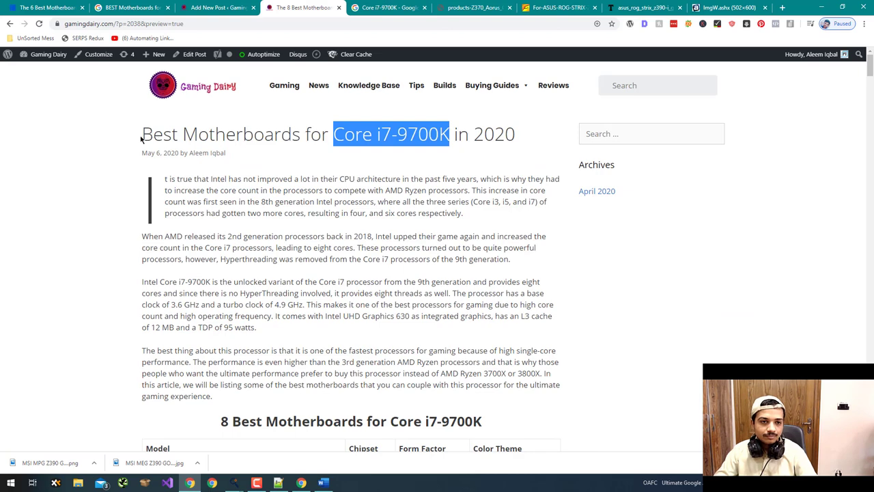
left_click_drag(142, 134, 442, 134)
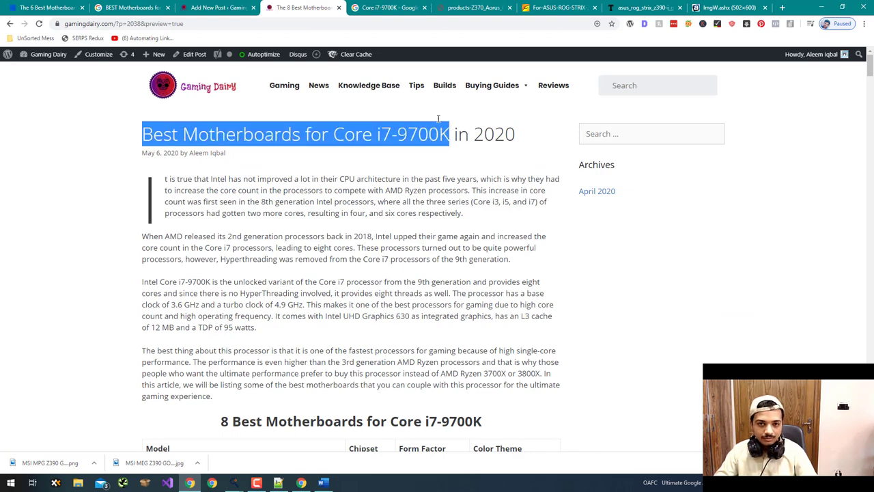
left_click(373, 8)
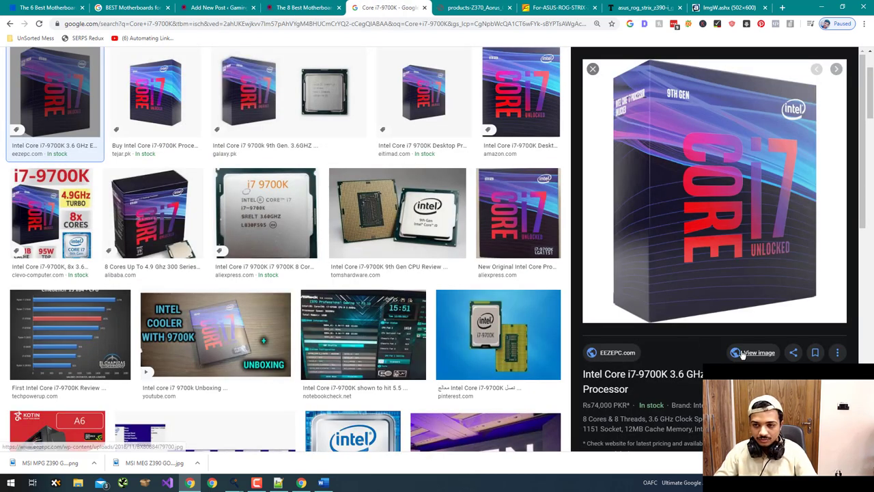
left_click(396, 212)
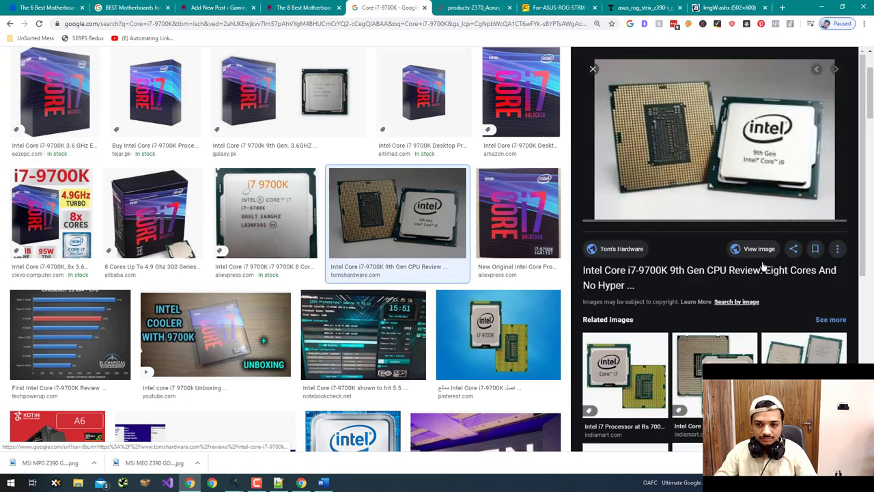
left_click(763, 256)
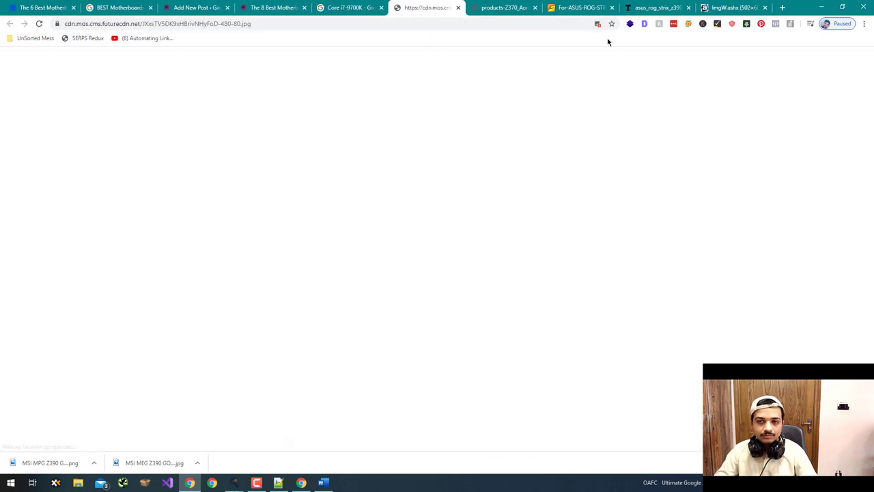
left_click(597, 23)
left_click(595, 106)
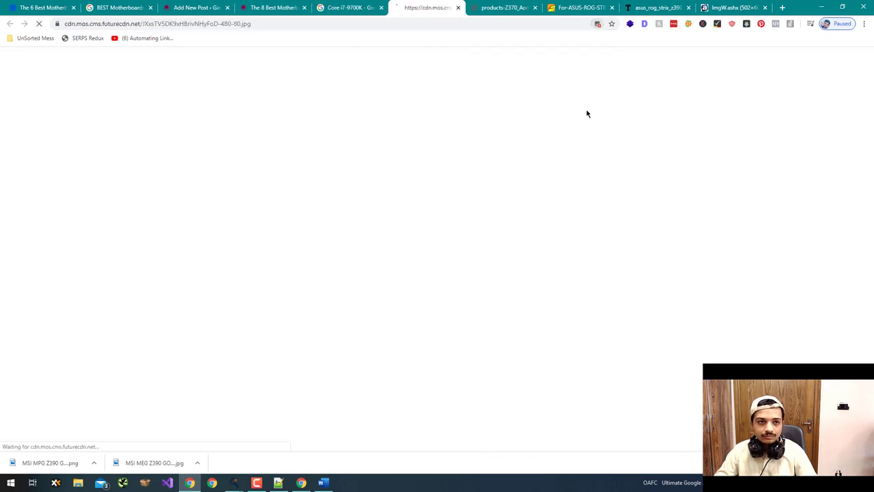
key("ctrl+w")
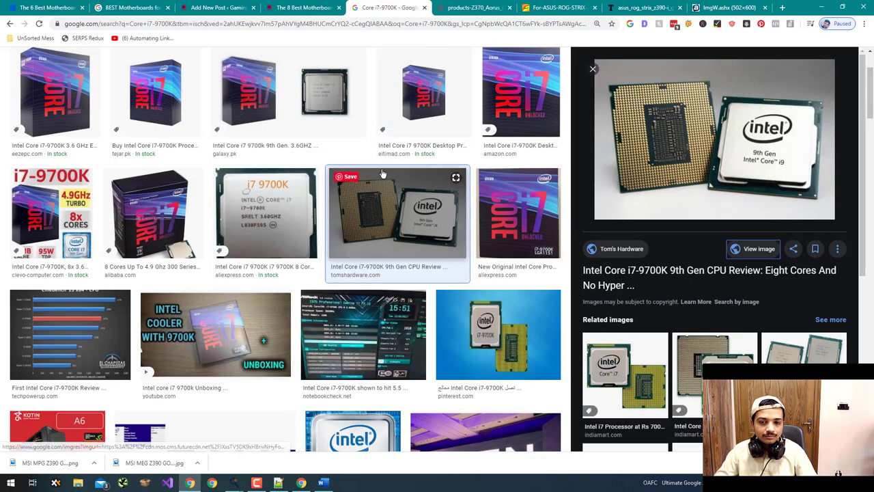
- Scroll the results and preview the Game Beast Core i7-9700K box picture
scroll(372, 143, "down", 5)
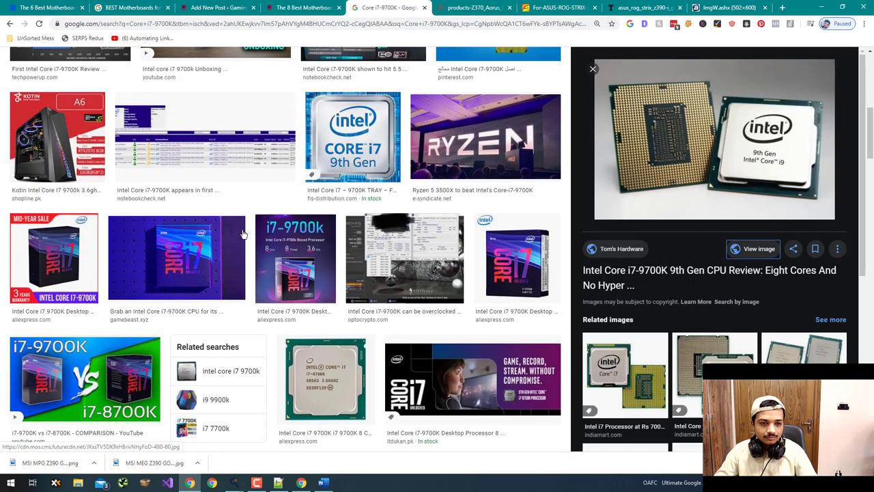
left_click(229, 244)
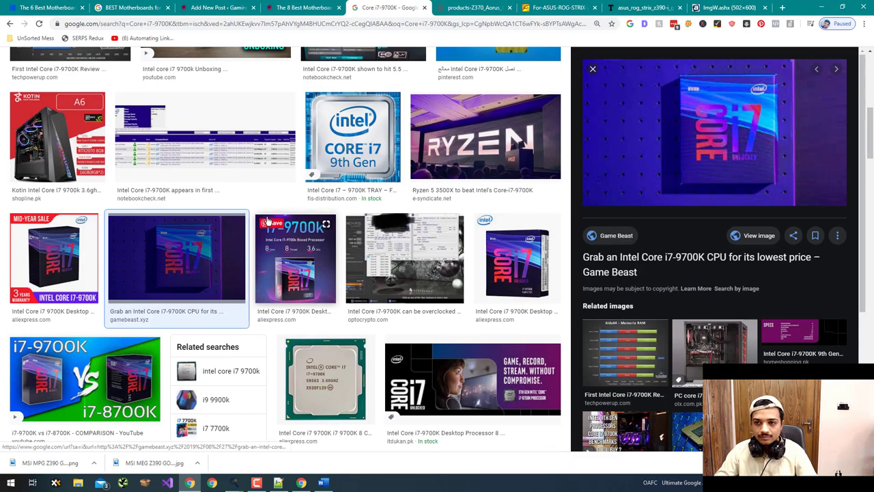
scroll(341, 239, "up", 3)
scroll(389, 218, "down", 6)
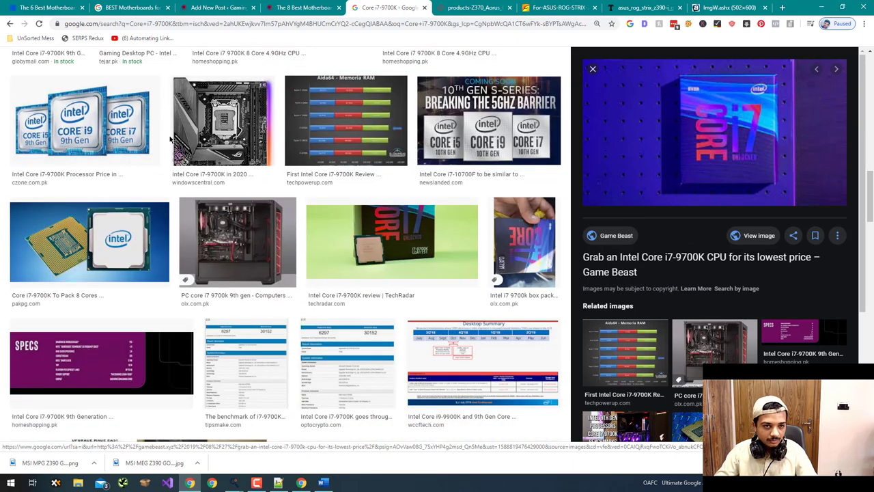
- Preview Windows Central, Alibaba, eitimad and Amazon results, then open the tejar.pk i7-9700K image full size
left_click(203, 130)
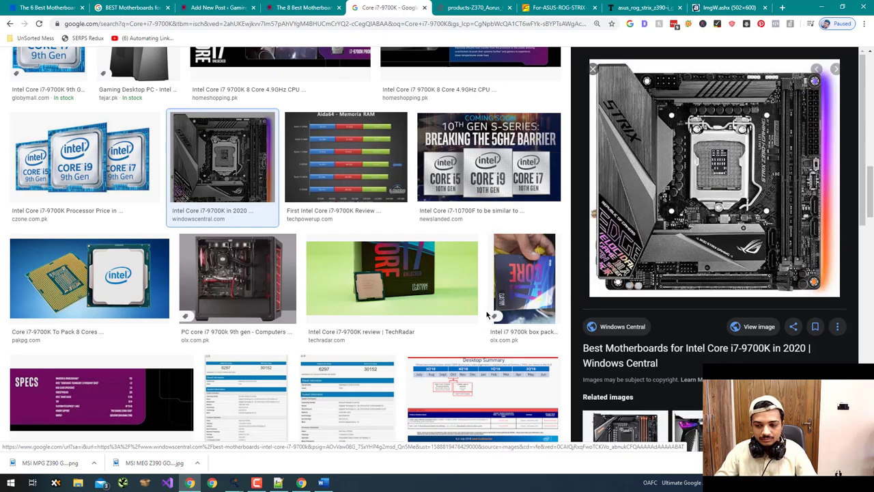
scroll(477, 320, "up", 5)
scroll(476, 320, "up", 5)
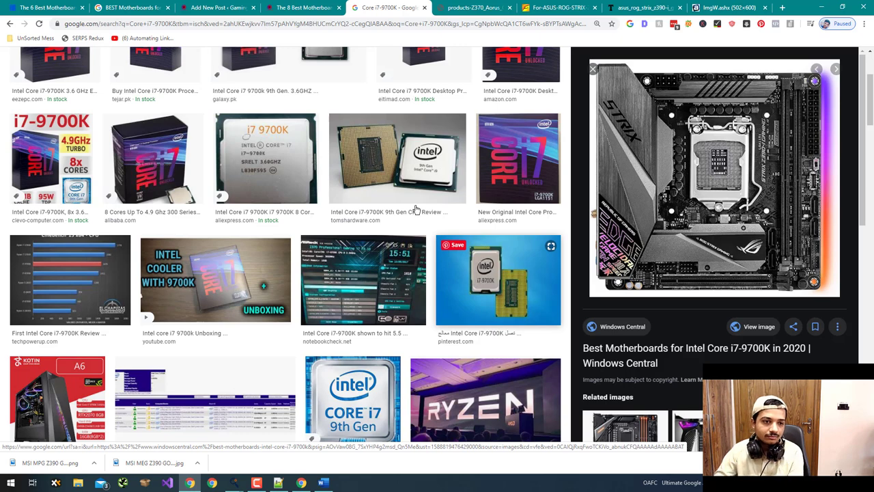
left_click(153, 158)
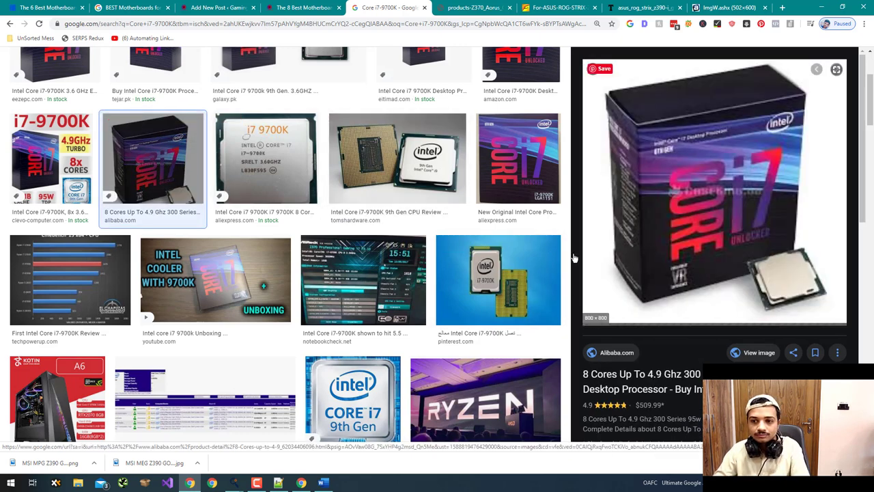
scroll(421, 189, "up", 2)
left_click(422, 189)
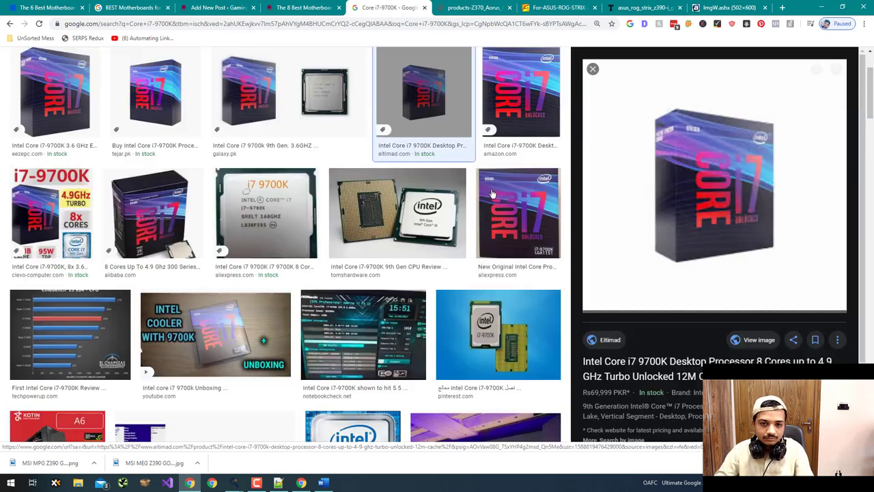
left_click(492, 130)
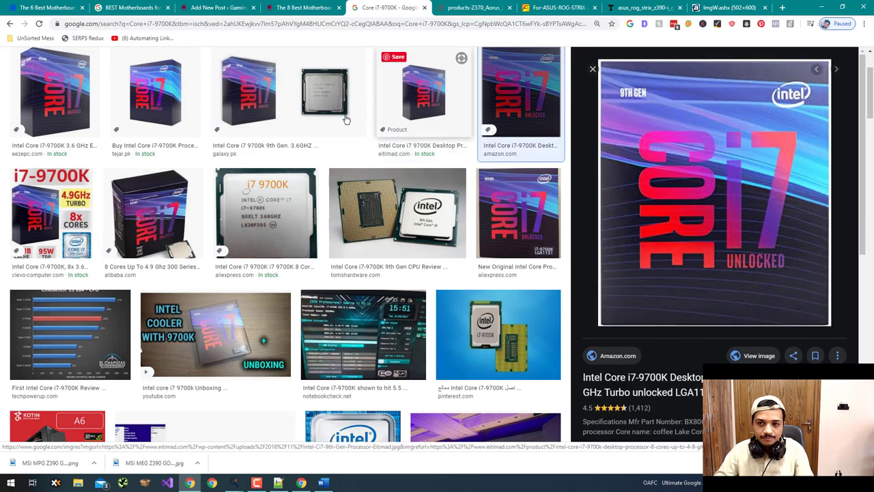
left_click(160, 128)
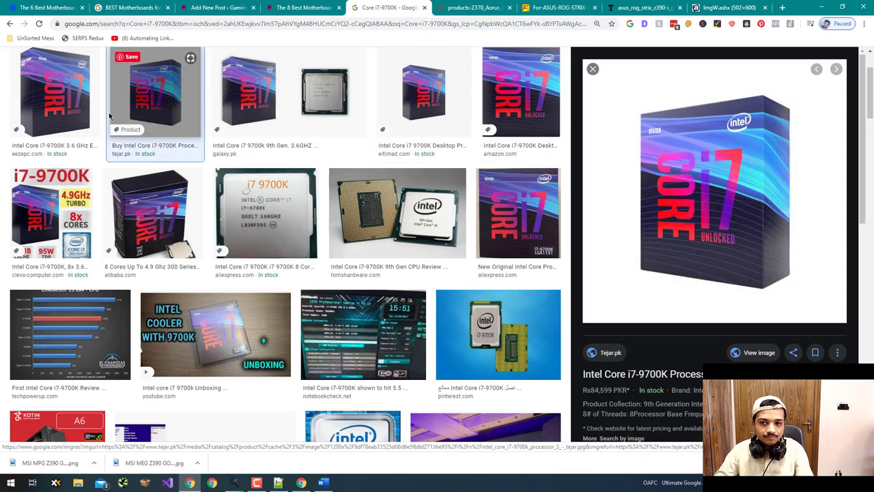
left_click(756, 353)
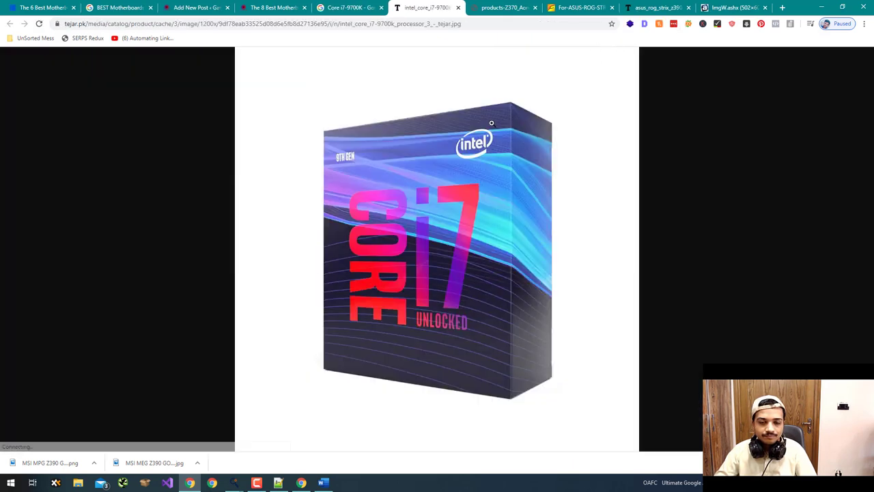
- Save the i7-9700K box image under the name 'Best Motherboards for Core i7-9700K'
key("ctrl+s")
type("Best Motherboards for Core i7-9700K")
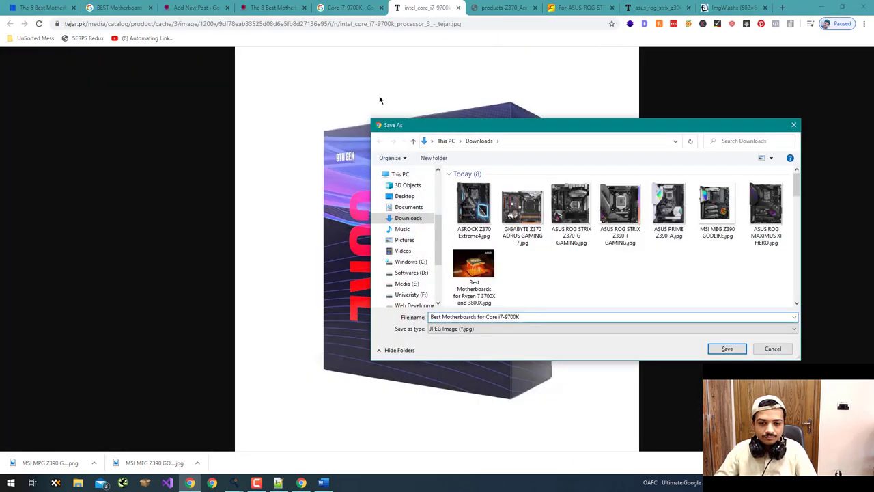
key("Return")
- Capture the i7-9700K box area, save it as 'Best Motherboards for Core i7-9700K', and return to Add New Post
left_click_drag(252, 62, 601, 417)
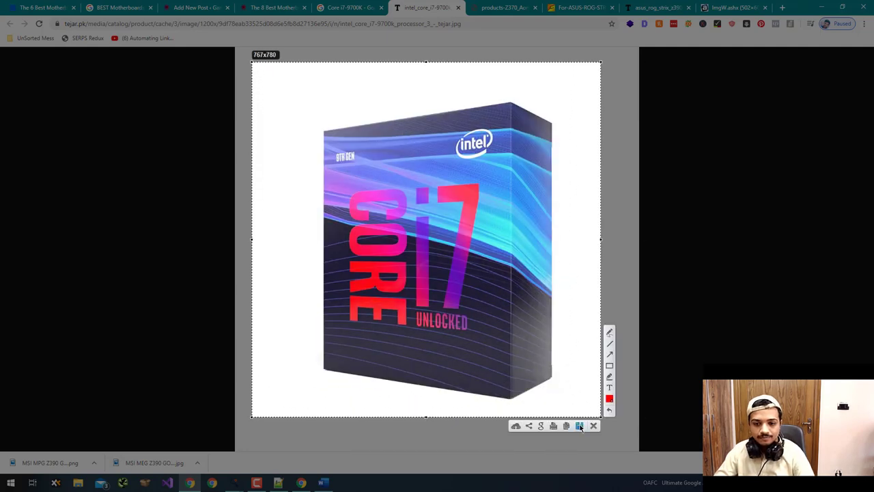
key("ctrl+s")
type("Best Motherboards for Core i7-9700K")
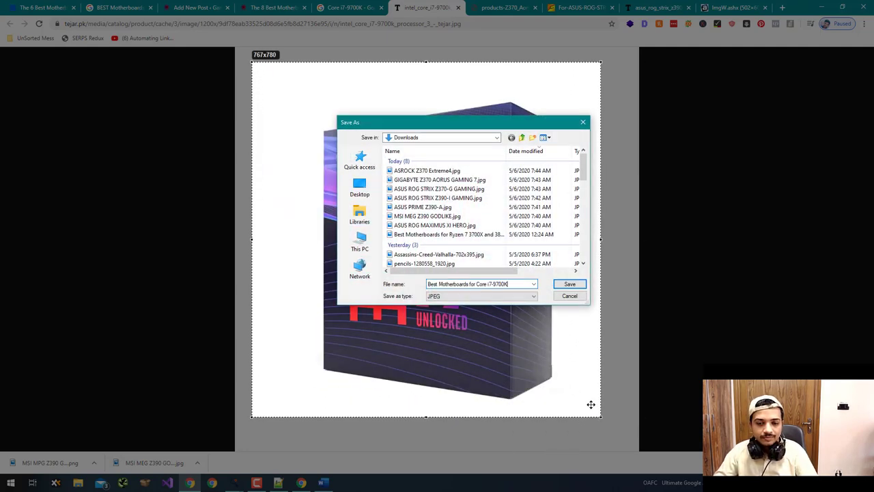
key("Return")
left_click(270, 8)
left_click(196, 8)
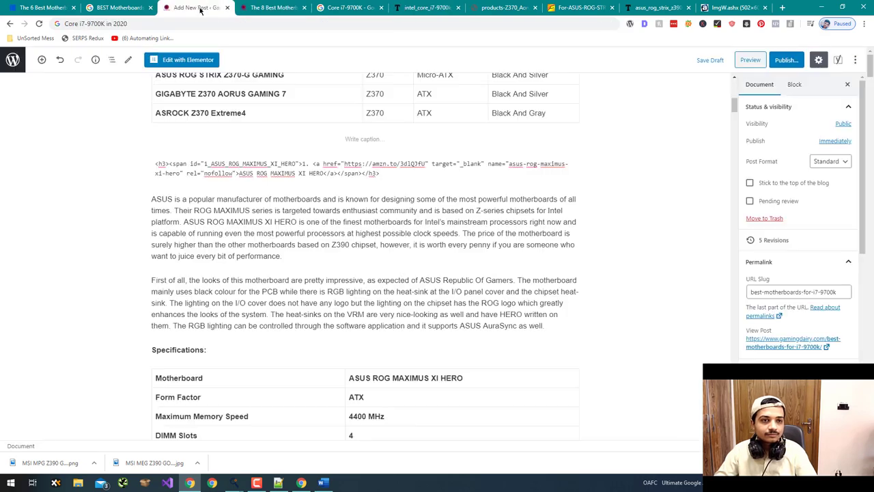
- Upload Best Motherboards for Core i7-9700K.jpg from Downloads as the post's featured image
scroll(762, 301, "down", 6)
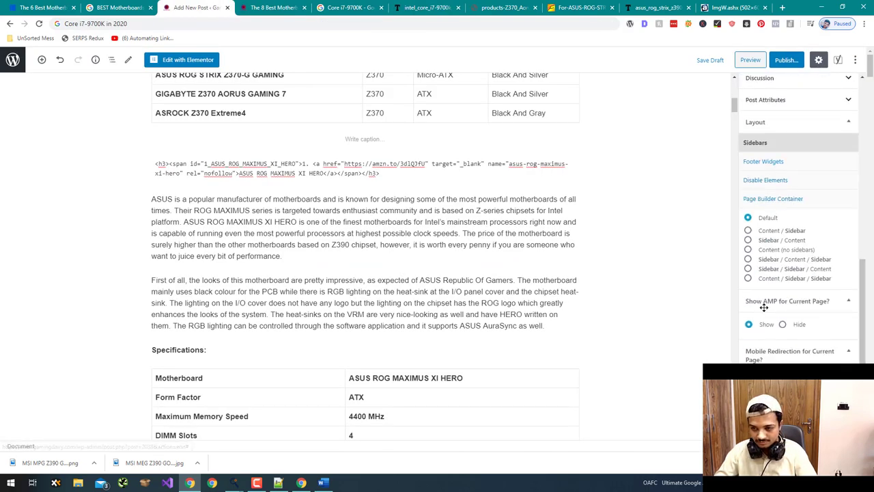
scroll(764, 308, "up", 6)
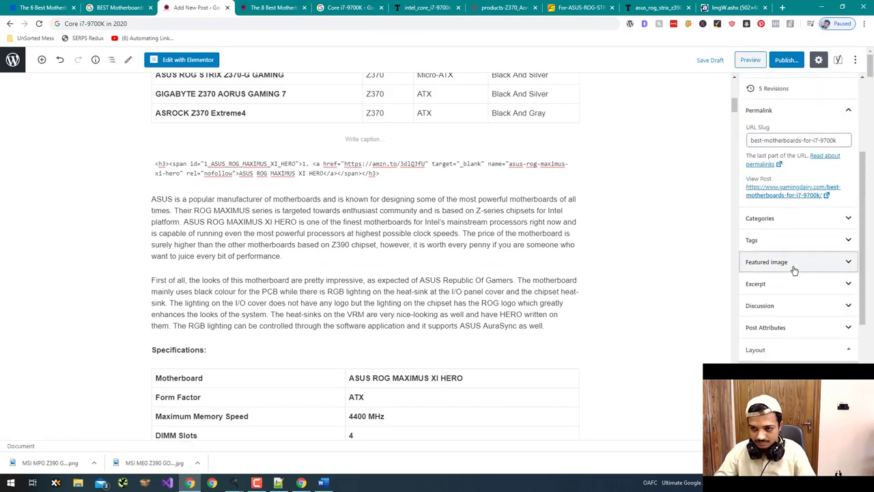
left_click(795, 266)
left_click(777, 301)
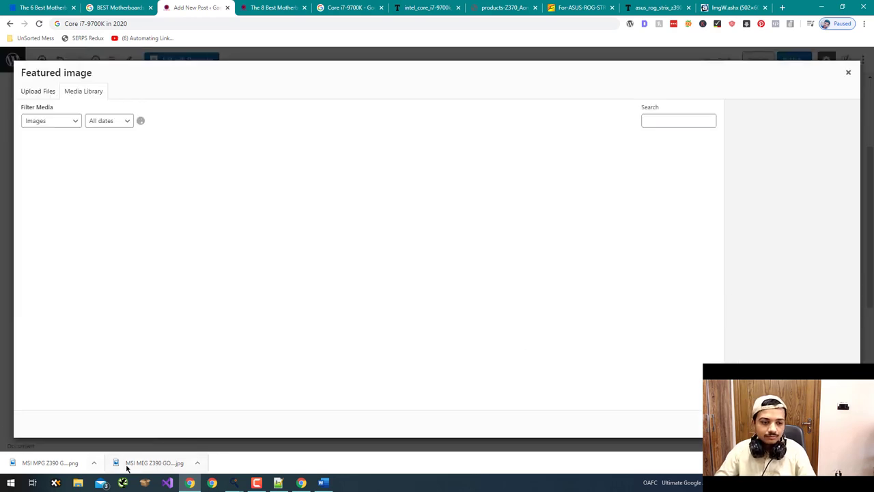
left_click(41, 99)
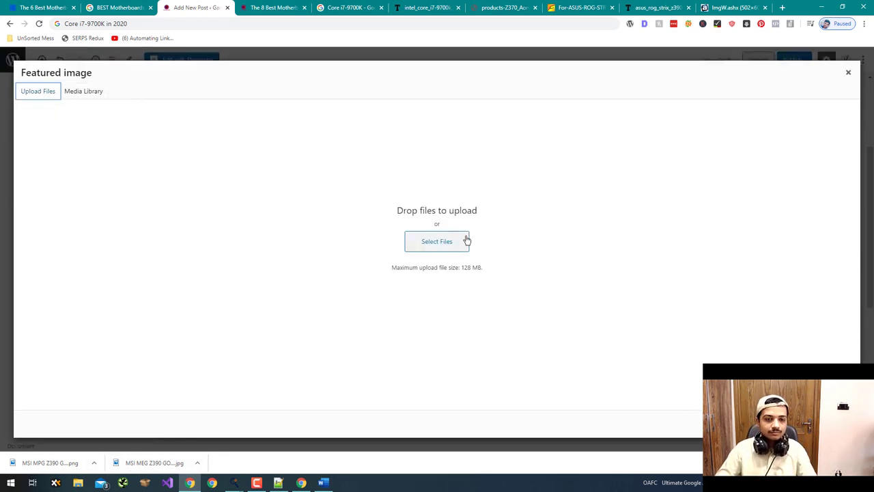
left_click(454, 247)
double_click(471, 231)
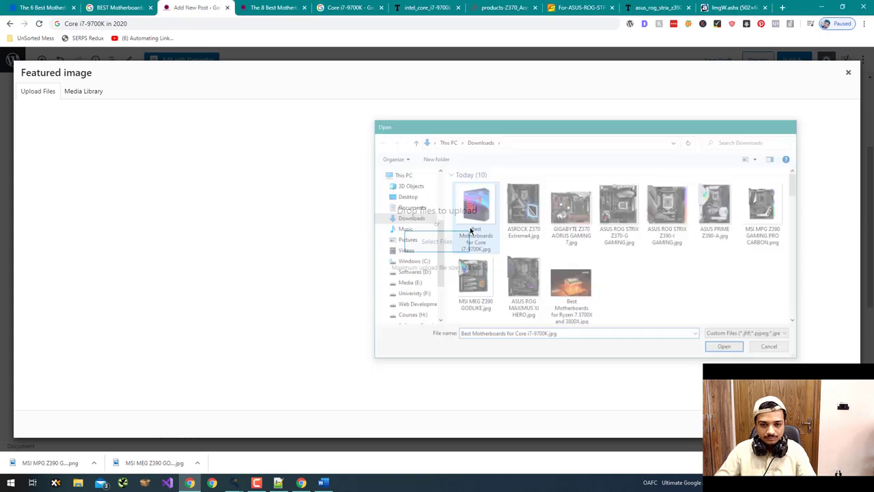
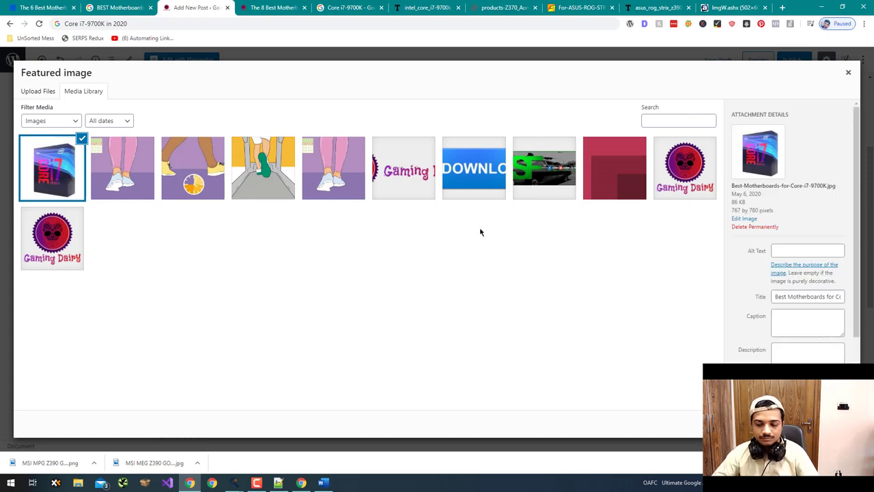
- Copy the image title into its alt text and set the Core i7-9700K box picture as featured image
triple_click(828, 298)
key("ctrl+c")
left_click(820, 256)
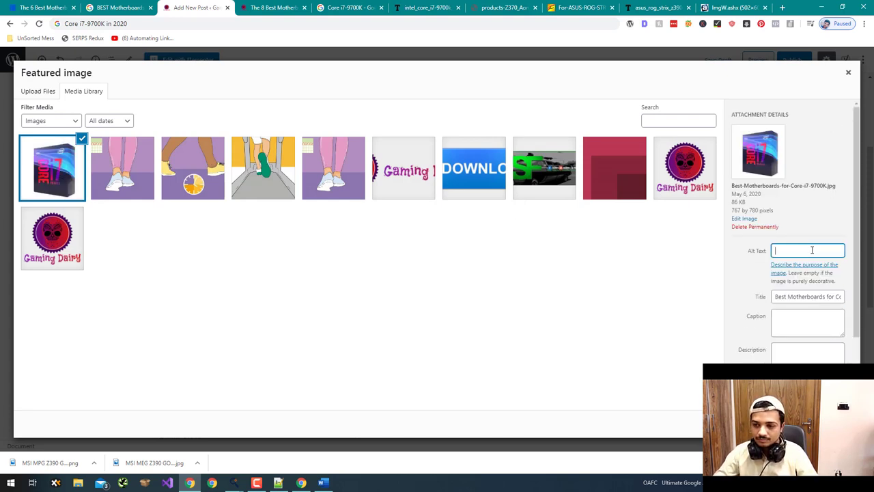
key("ctrl+v")
left_click(813, 424)
- Scroll through the draft and add, then remove, an extra line after the ASUS heading markup
scroll(613, 317, "up", 6)
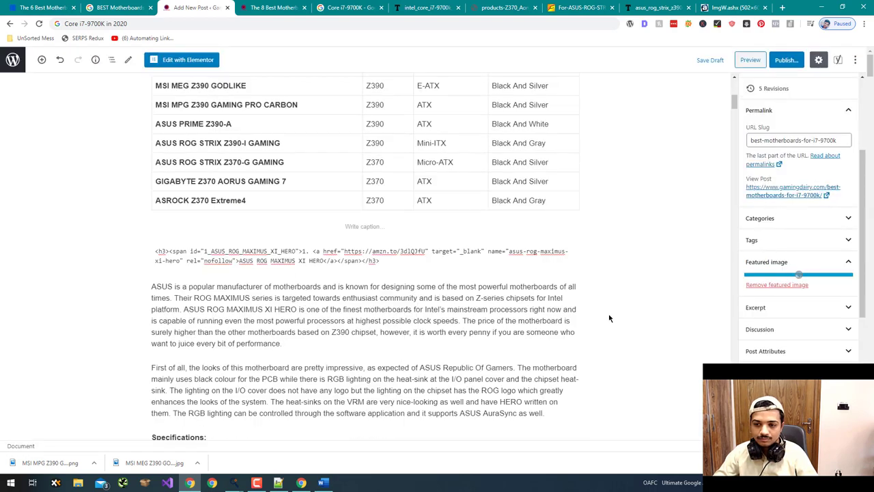
scroll(614, 323, "down", 4)
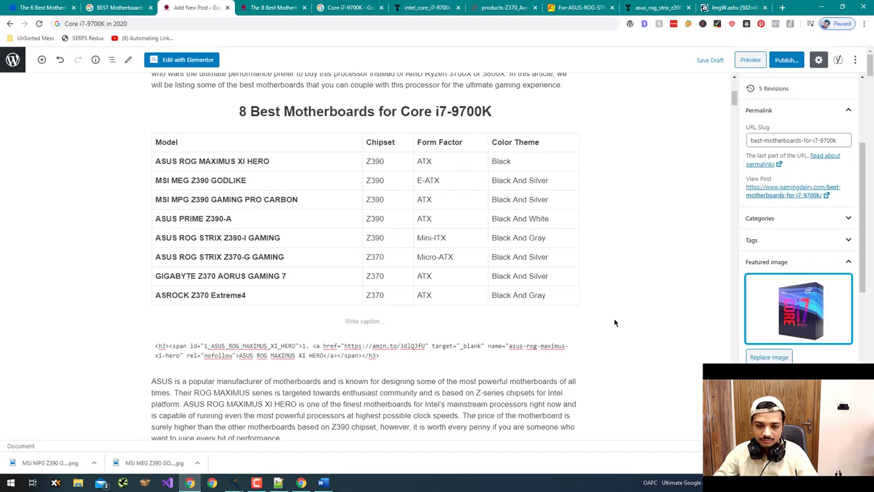
scroll(615, 323, "down", 5)
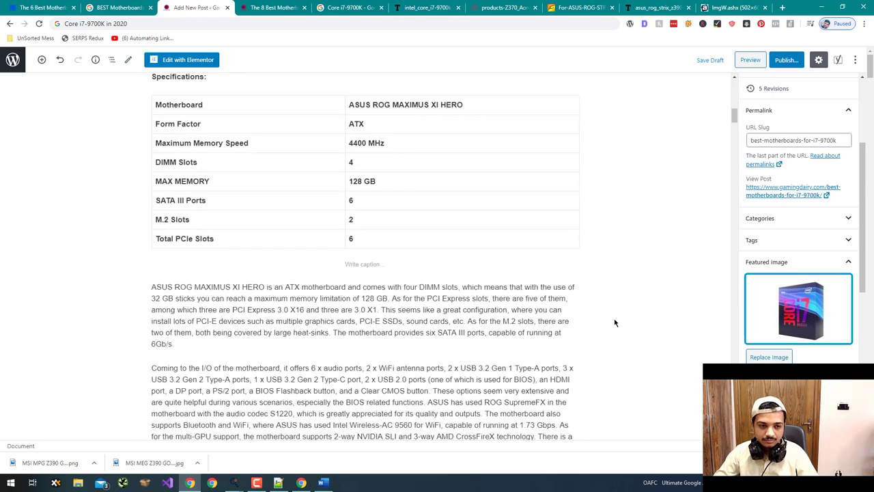
scroll(522, 273, "up", 4)
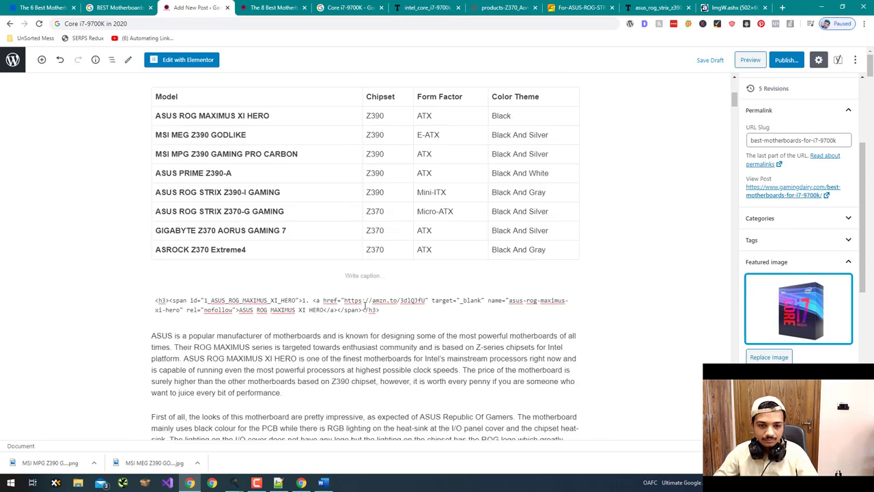
left_click(356, 316)
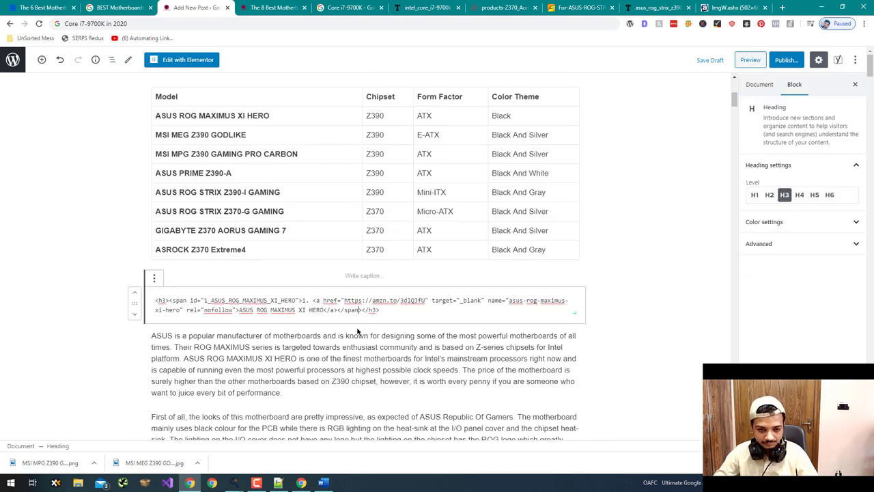
key("Return")
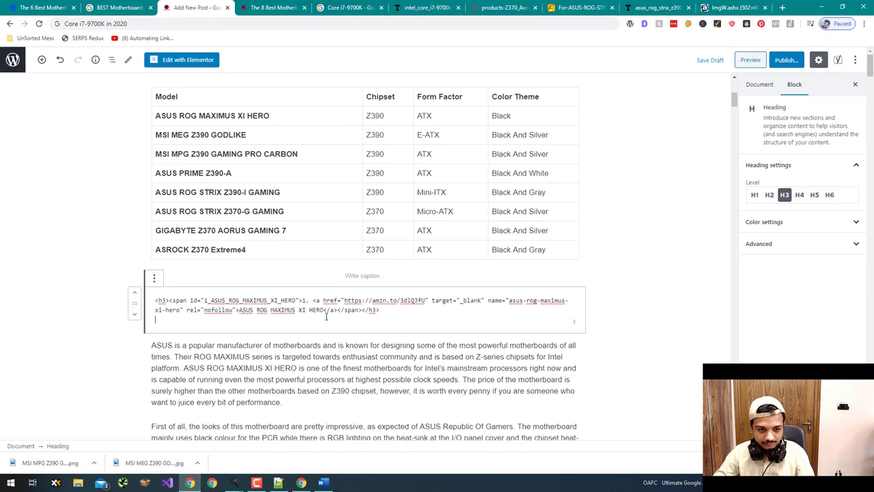
key("BackSpace")
- Add and then delete an empty paragraph after the ASUS intro paragraph
left_click(282, 392)
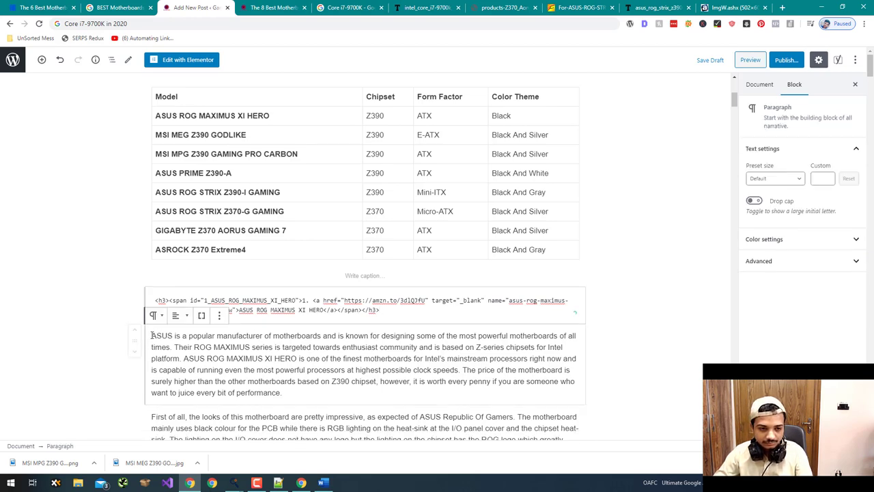
key("Return")
scroll(193, 308, "down", 3)
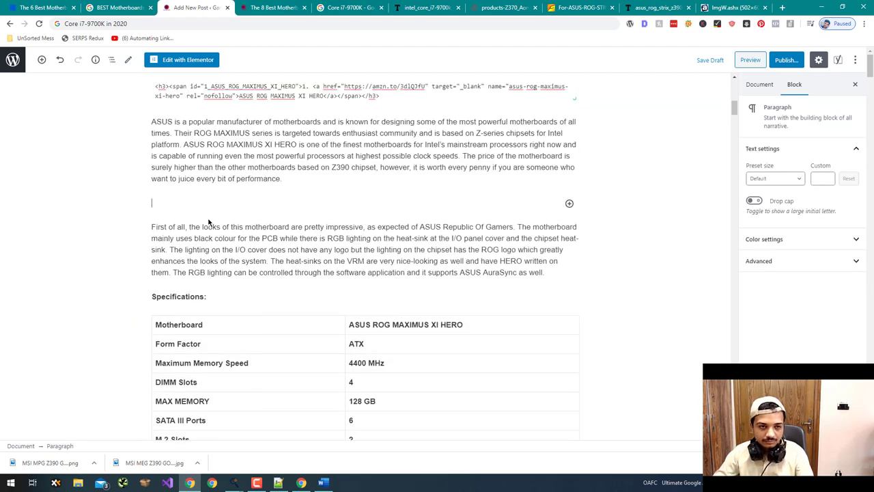
key("BackSpace")
scroll(205, 224, "up", 4)
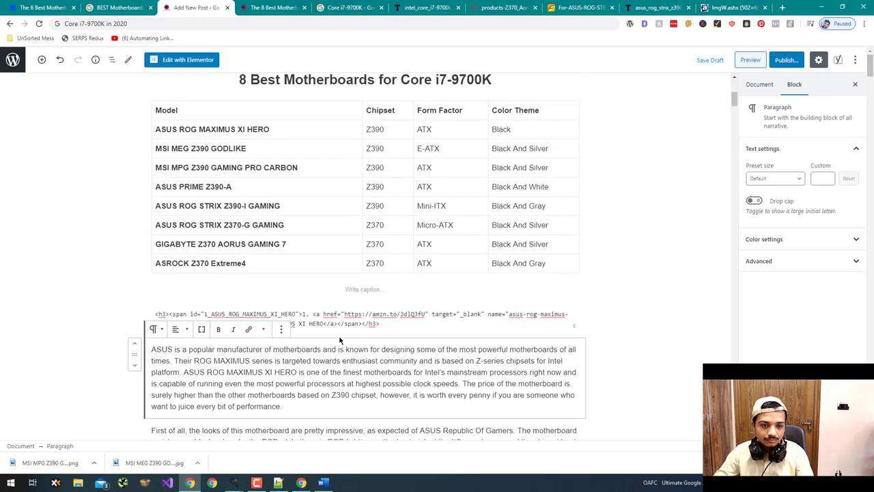
left_click(42, 60)
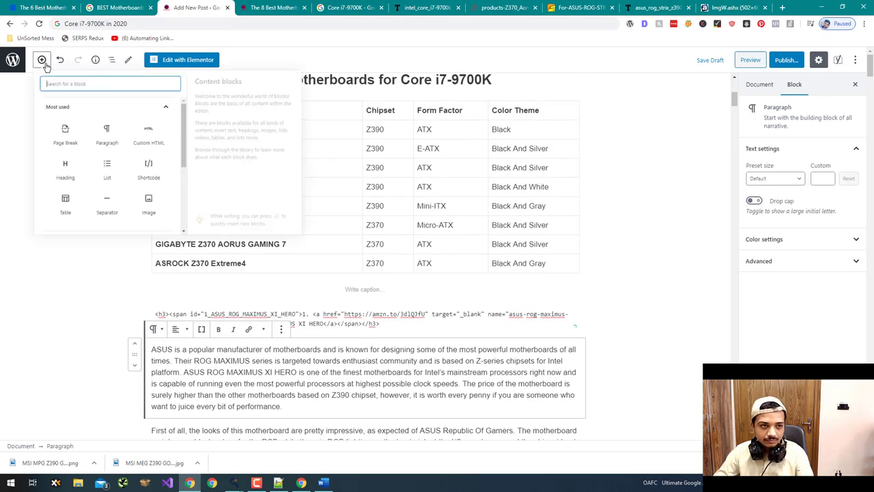
- Insert an Image block below the ASUS paragraph and open its Media Library
scroll(150, 167, "down", 1)
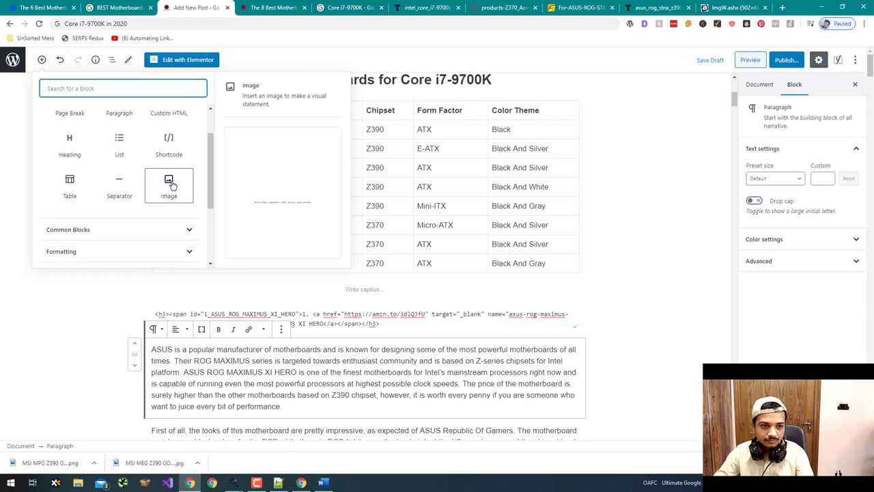
left_click(171, 186)
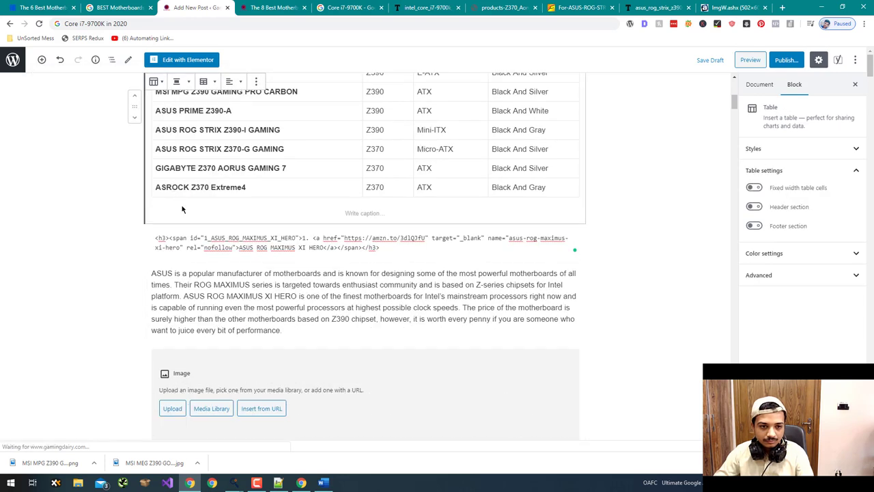
scroll(181, 294, "down", 2)
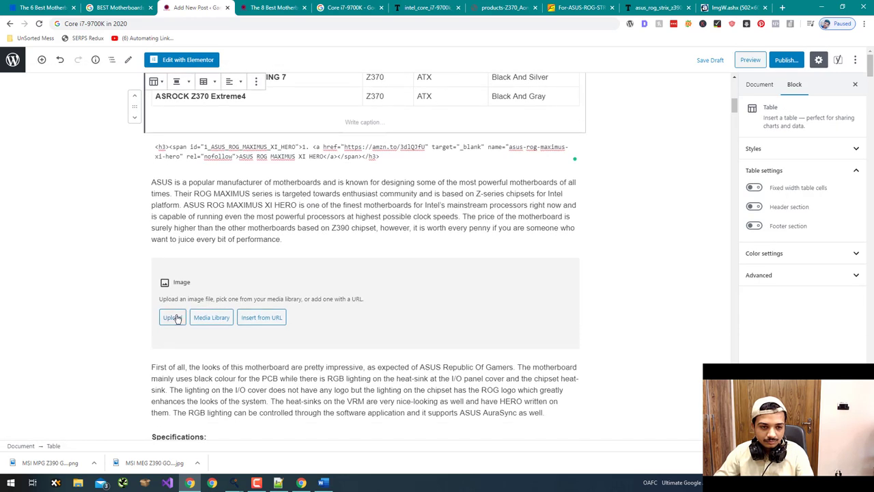
left_click(173, 318)
key("Escape")
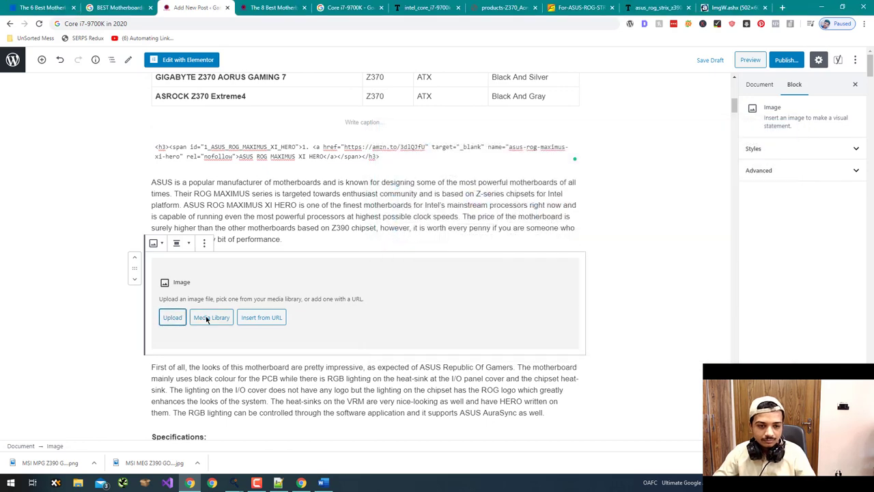
left_click(208, 318)
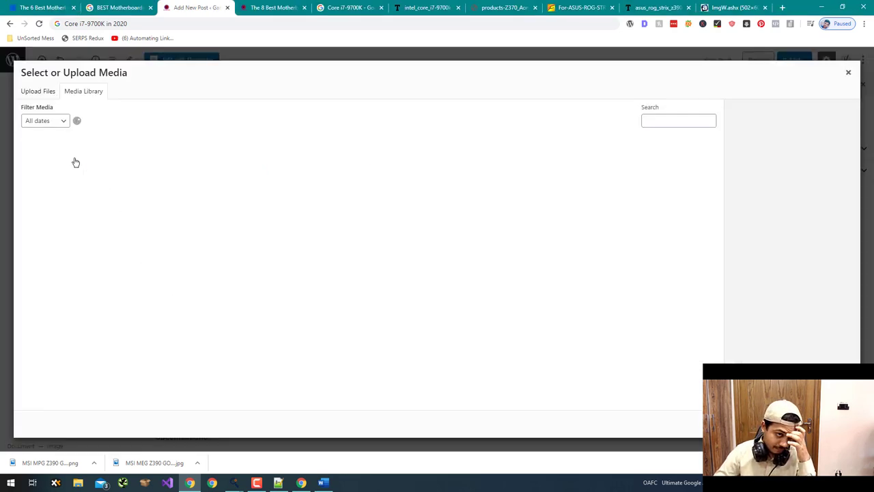
- Upload the eight motherboard images from the computer, then switch to the Downloads folder window
left_click(38, 92)
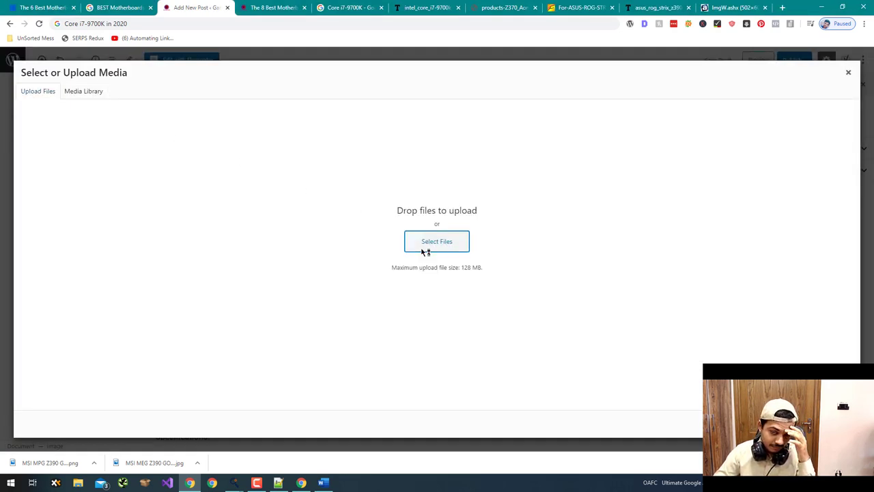
left_click(424, 250)
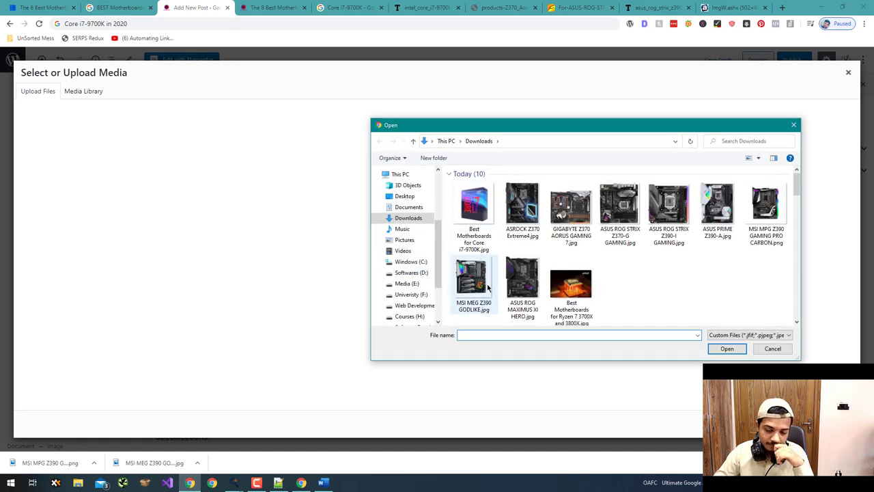
left_click(520, 311)
left_click(527, 229, "shift")
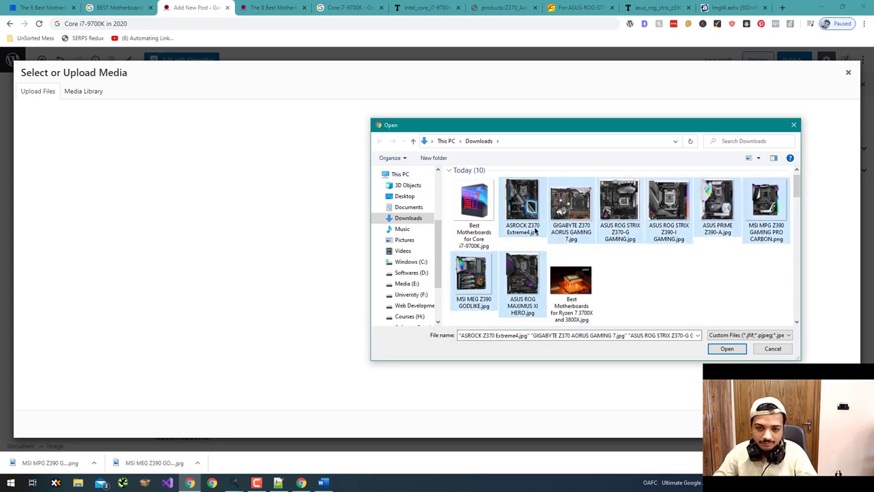
left_click(727, 349)
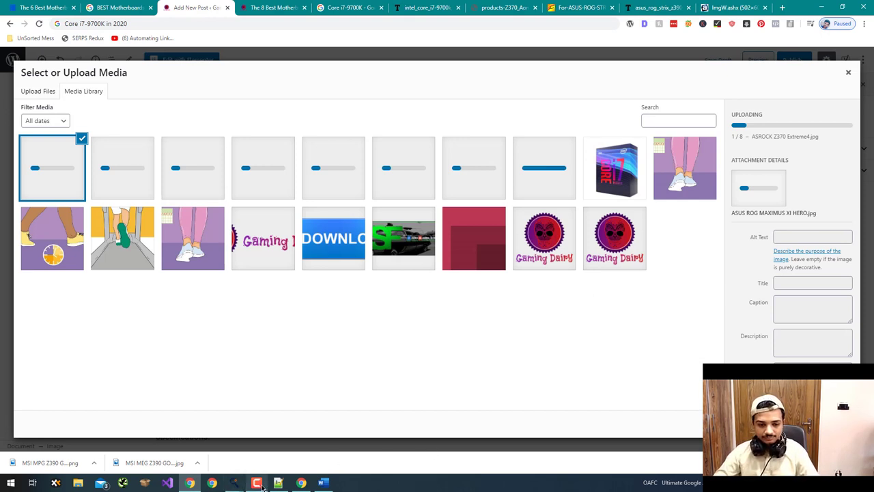
left_click(256, 483)
left_click(609, 301)
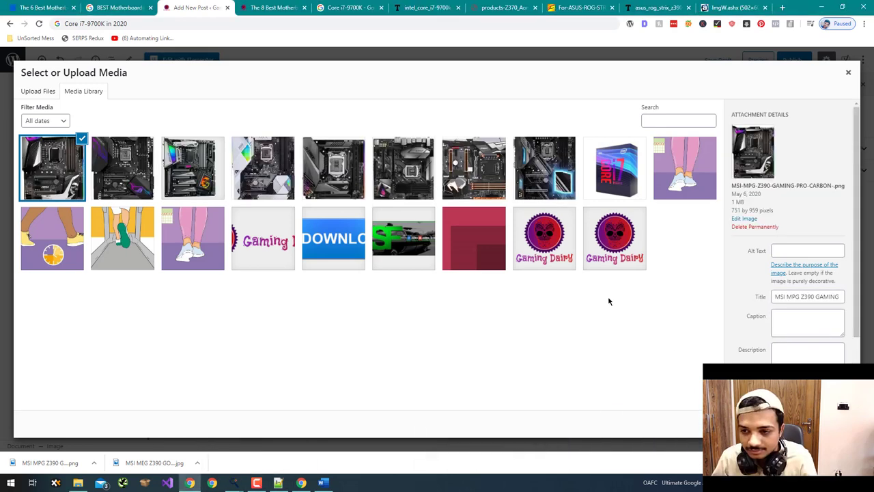
key("alt+Tab")
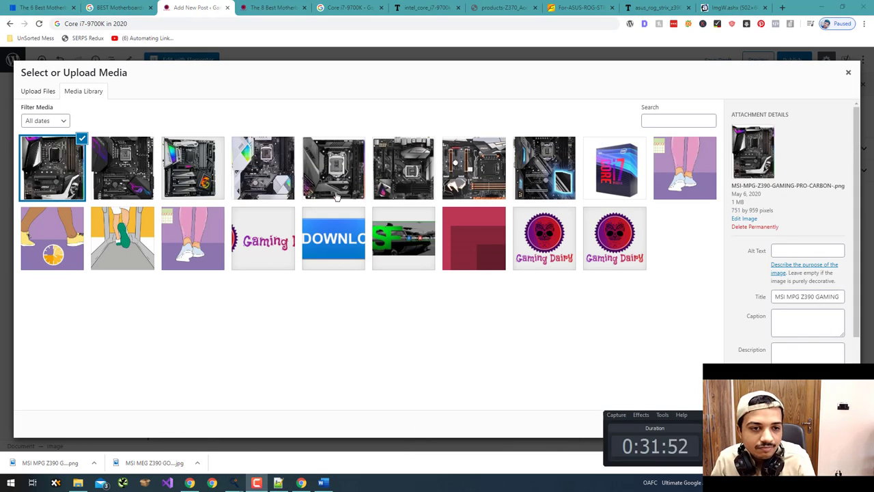
key("alt+Tab")
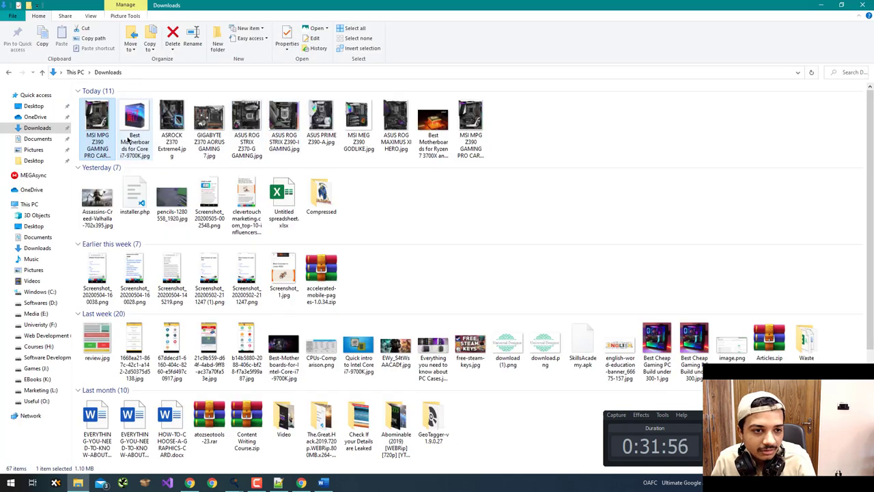
- Rename the last MSI MPG image to 'MSI MPG Z390 GAMING PRO CARBON-1.jpg' and drag it into the upload dialog
right_click(104, 136)
key("Escape")
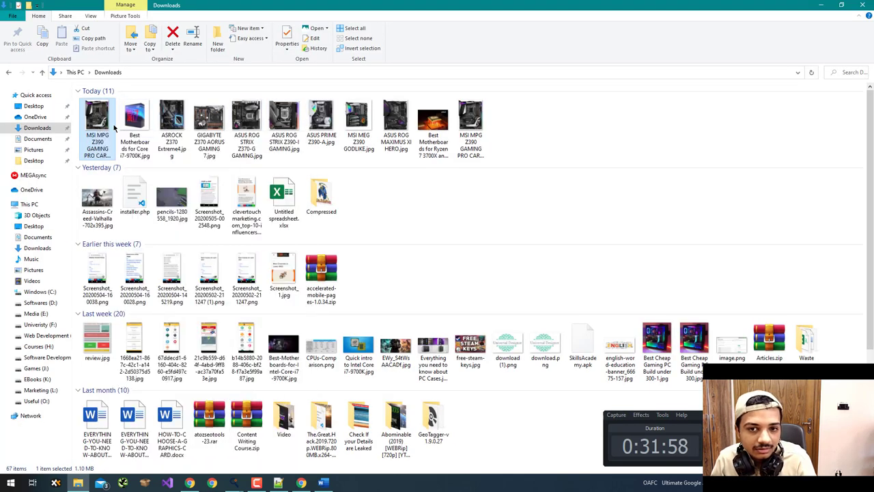
left_click(470, 123)
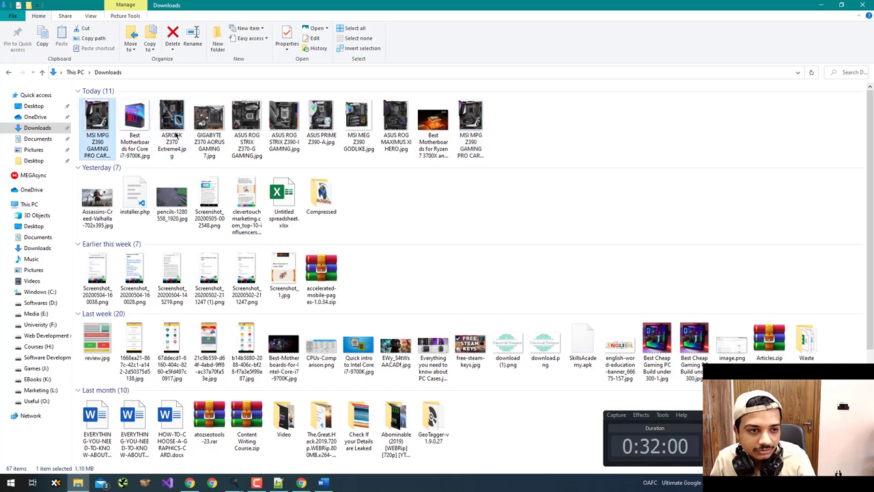
left_click(478, 152)
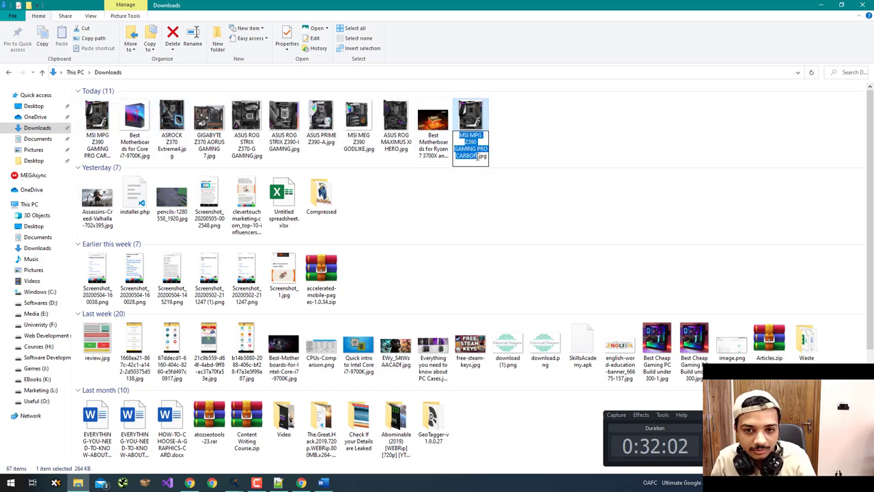
left_click(477, 156)
key("BackSpace")
key("BackSpace")
key("BackSpace")
key("BackSpace")
key("BackSpace")
key("BackSpace")
key("BackSpace")
key("BackSpace")
key("BackSpace")
key("BackSpace")
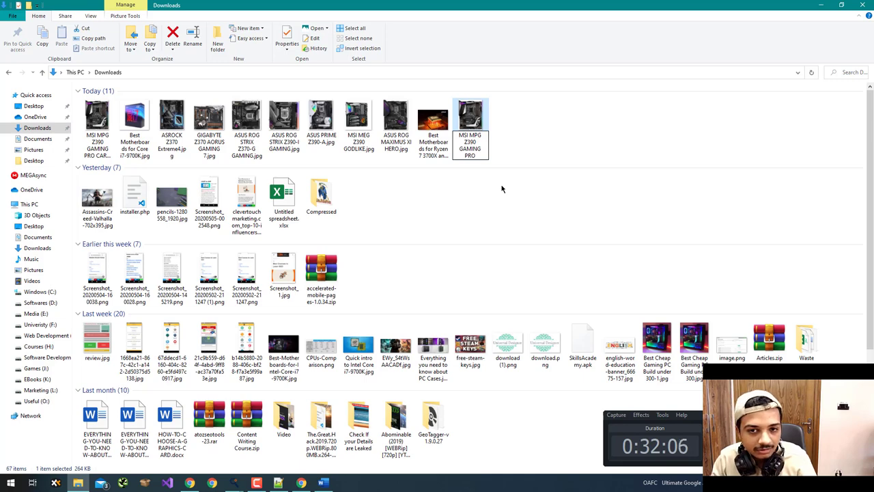
key("ctrl+z")
key("Return")
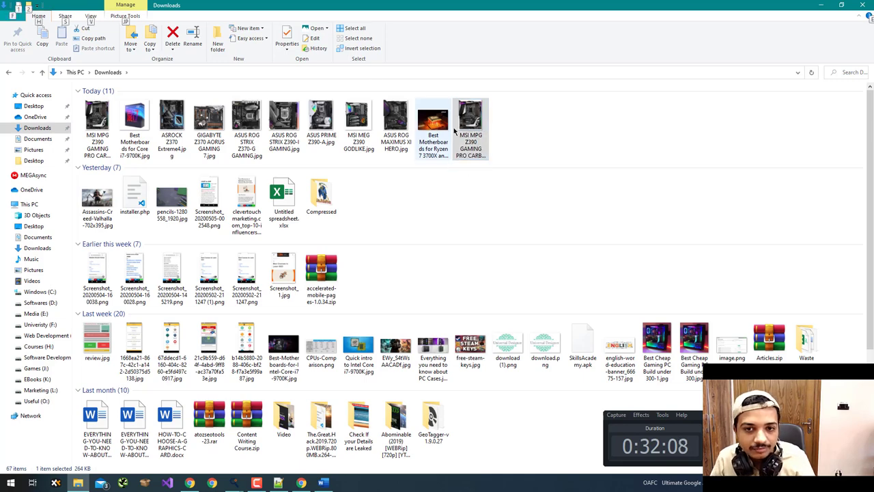
left_click_drag(470, 127, 334, 185)
key("alt+Tab")
- Permanently delete the duplicate MSI MPG CARBON upload from the media library
left_click(136, 177)
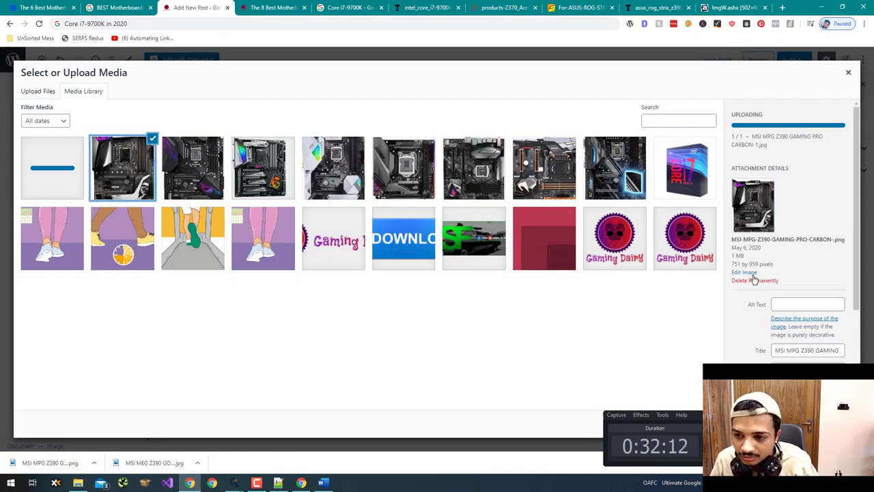
left_click(754, 280)
left_click(480, 93)
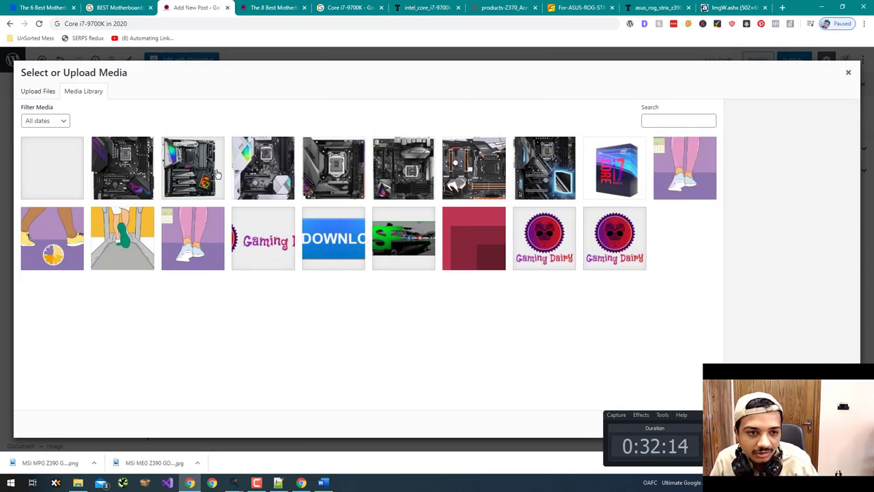
- Insert the MSI MPG Z390 GAMING PRO CARBON image with its title copied into the alt text
left_click(125, 176)
left_click(54, 176)
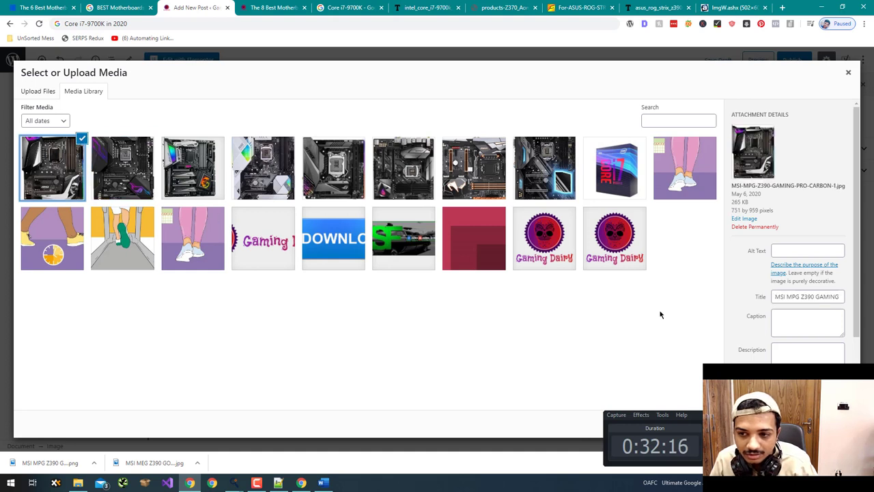
triple_click(804, 298)
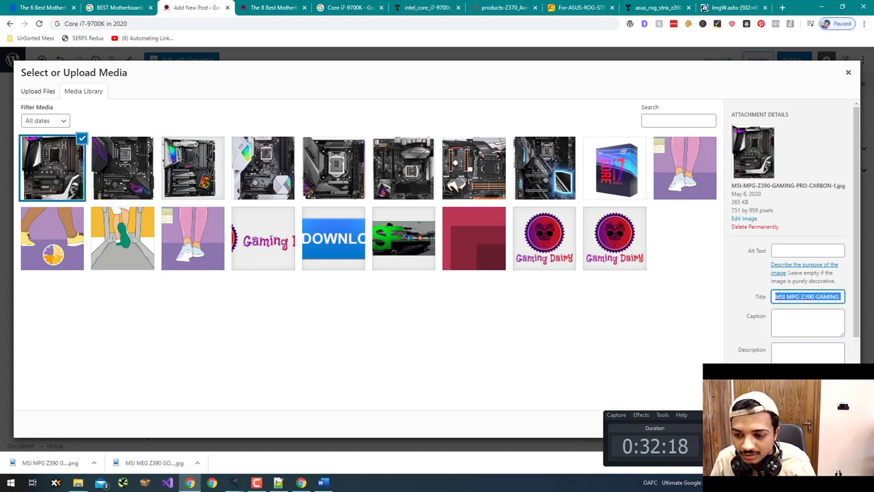
key("ctrl+c")
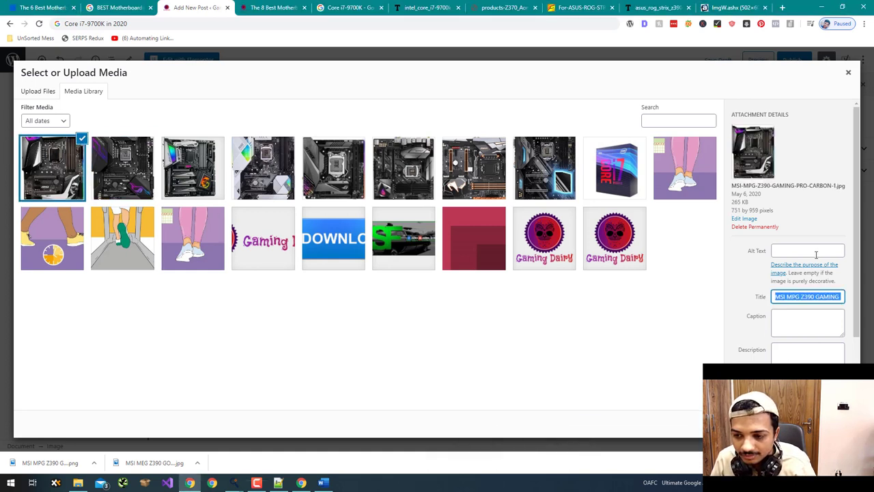
left_click(816, 250)
key("ctrl+v")
left_click(816, 424)
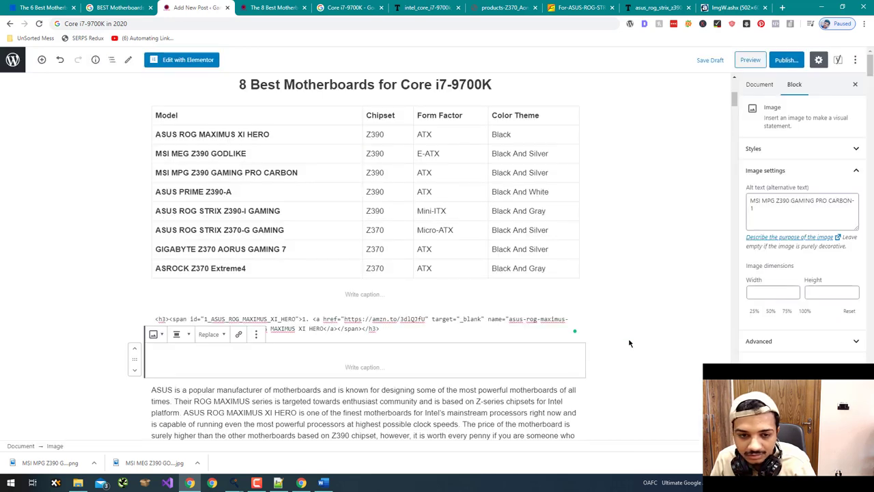
- Shrink the MSI image to 495×632, then delete the wrongly inserted image block
scroll(373, 342, "down", 3)
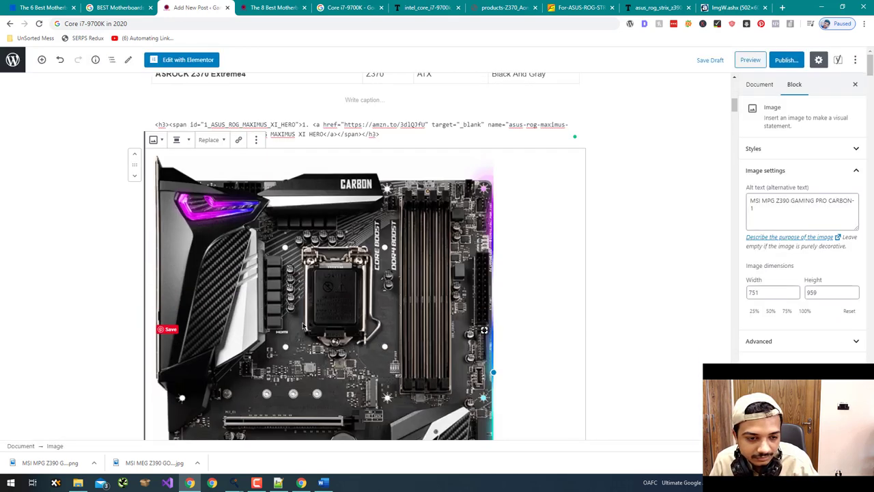
left_click_drag(465, 321, 377, 304)
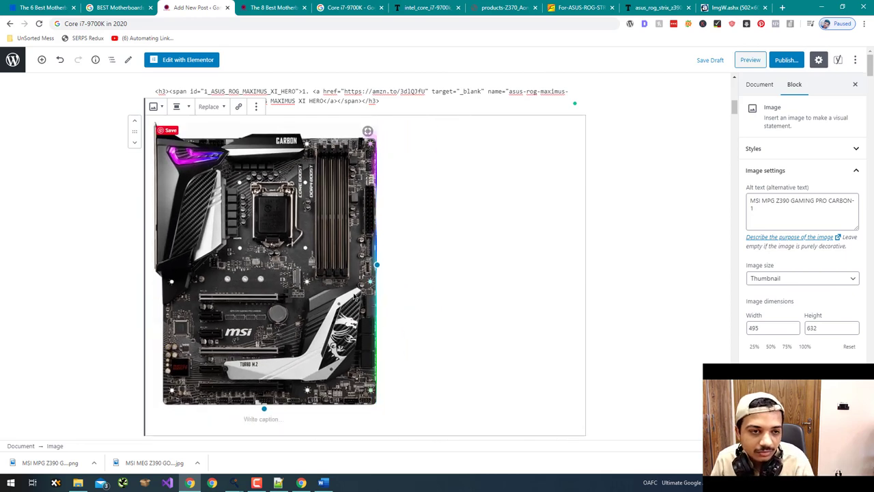
key("Delete")
left_click(340, 123)
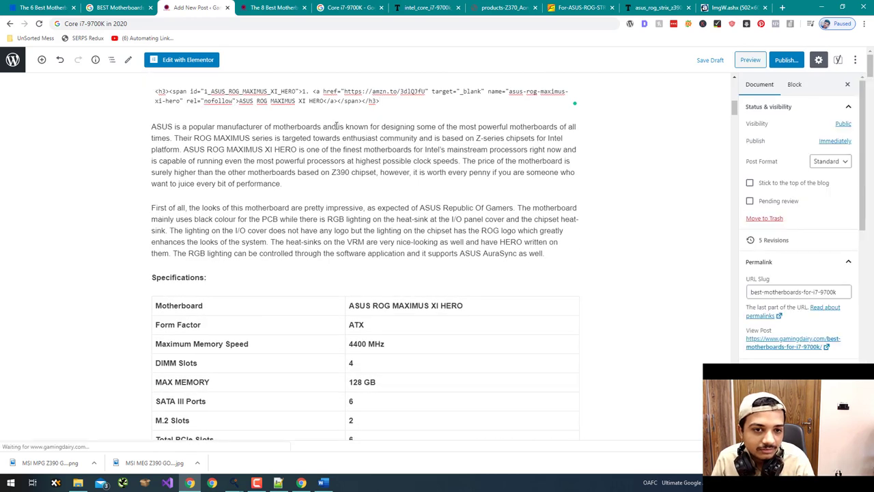
- Add an empty block after the first ASUS description paragraph and turn it into an Image block
left_click(353, 118)
left_click(385, 107)
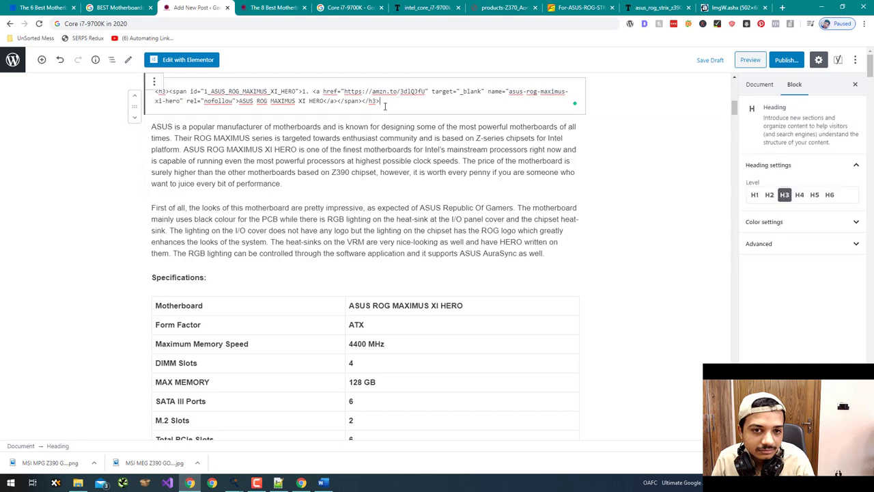
key("Return")
key("BackSpace")
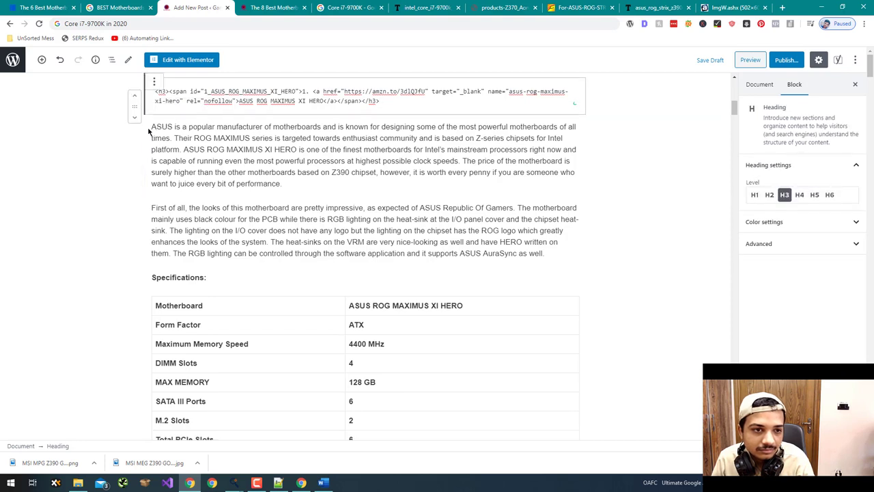
left_click(152, 127)
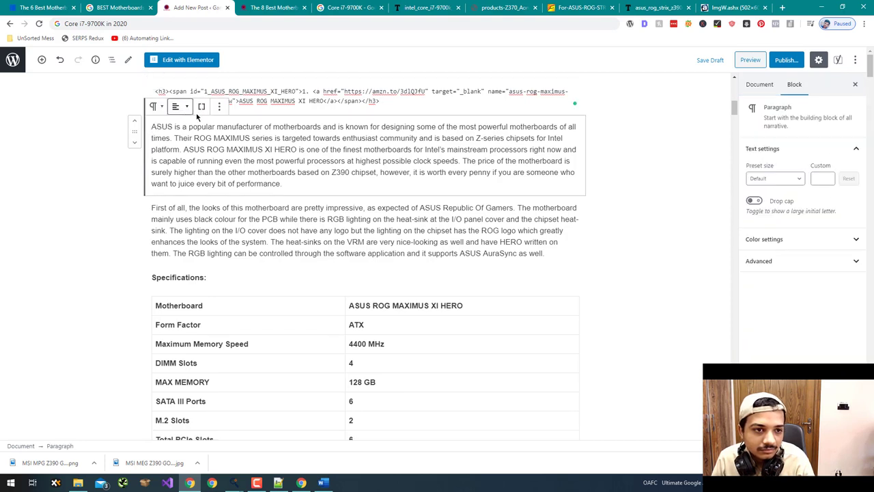
key("Return")
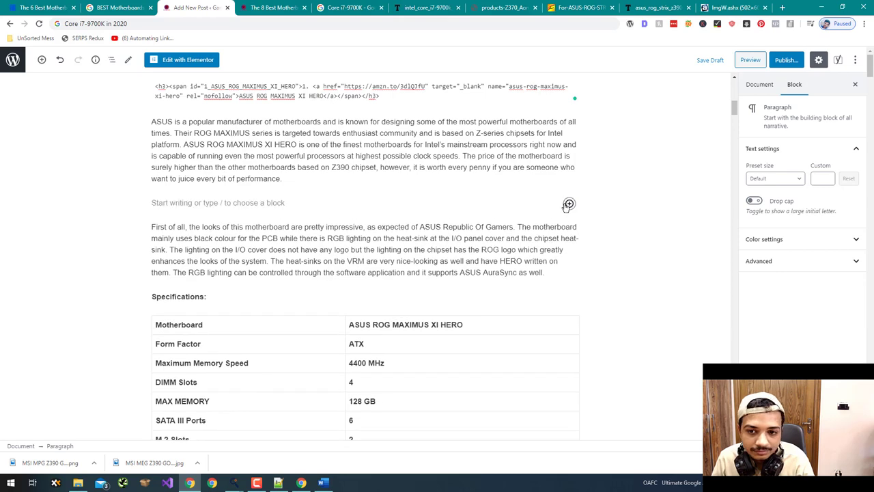
left_click(569, 204)
left_click(693, 372)
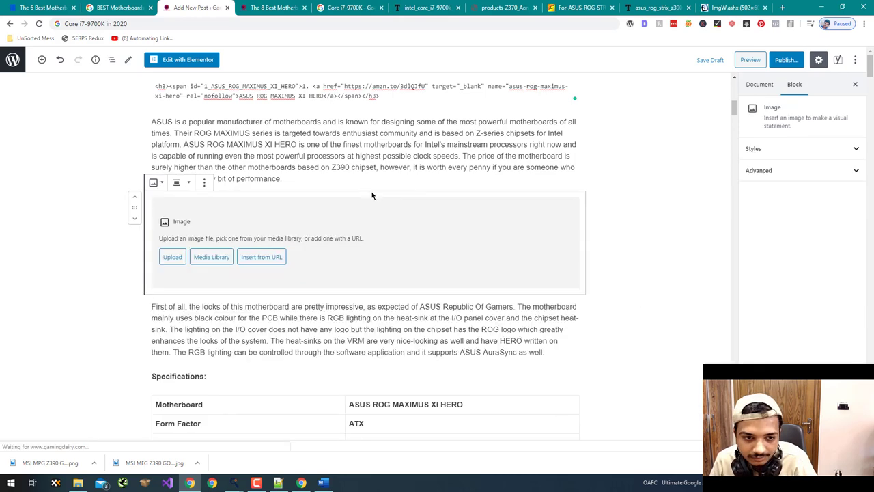
- Insert the ASUS ROG MAXIMUS XI HERO image from the Media Library, with its title as alt text
left_click(209, 260)
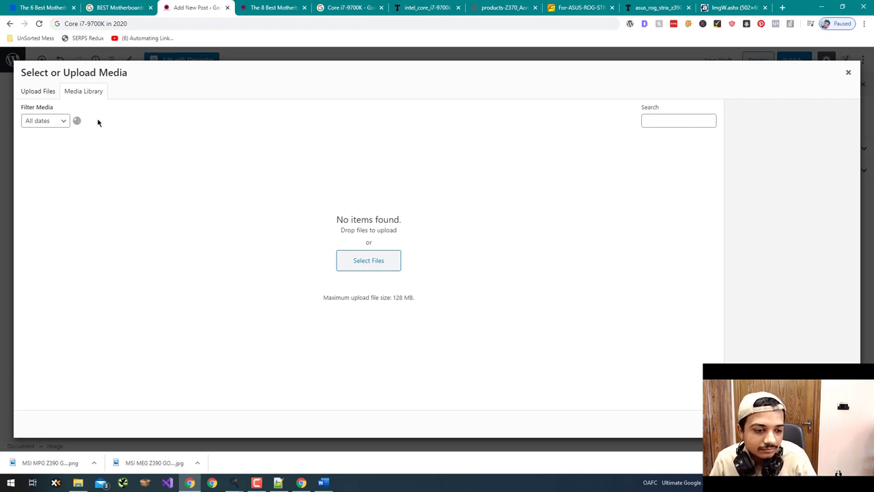
left_click(123, 158)
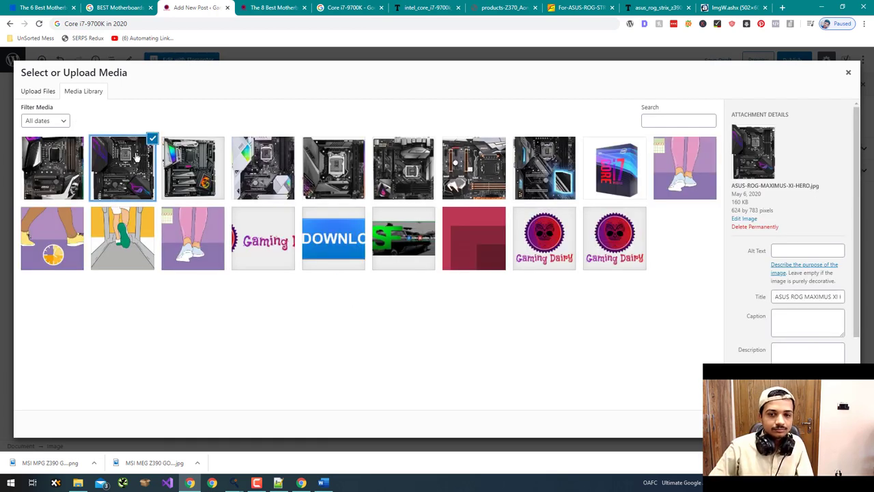
left_click(797, 298)
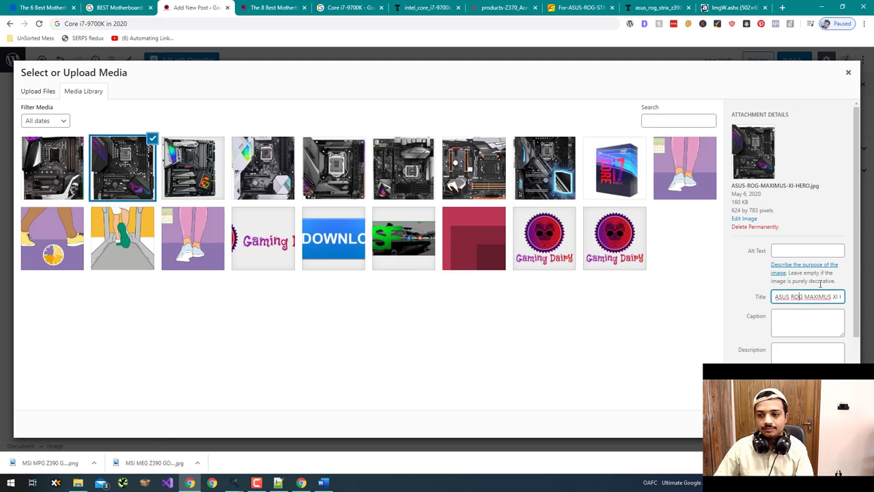
key("ctrl+a")
key("ctrl+c")
left_click(823, 251)
key("ctrl+v")
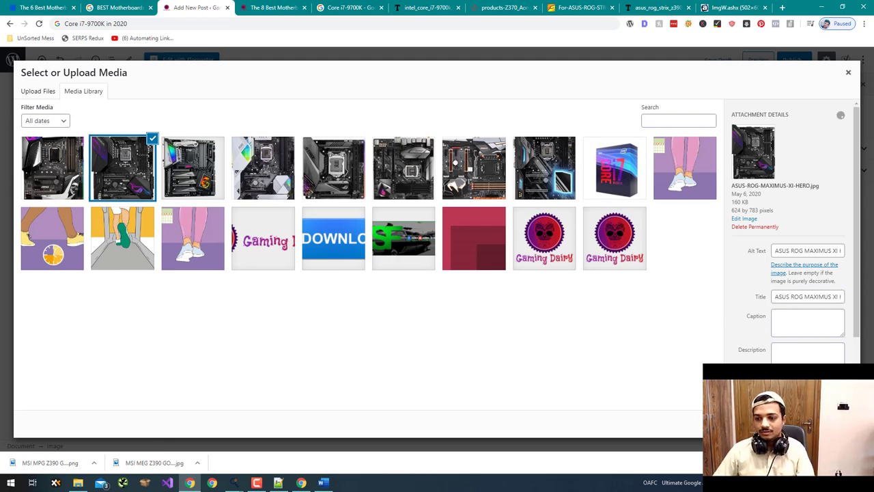
left_click(820, 424)
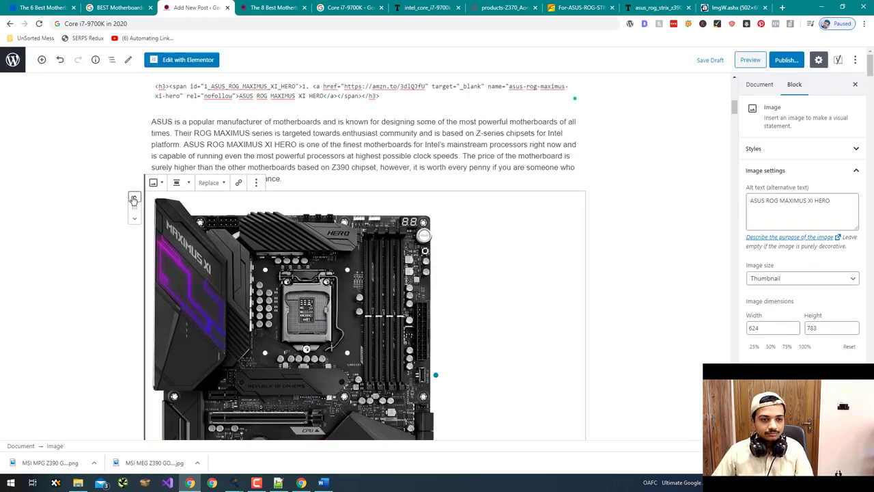
- Resize the ASUS image to 327×410 and centre it
left_click_drag(435, 275, 284, 282)
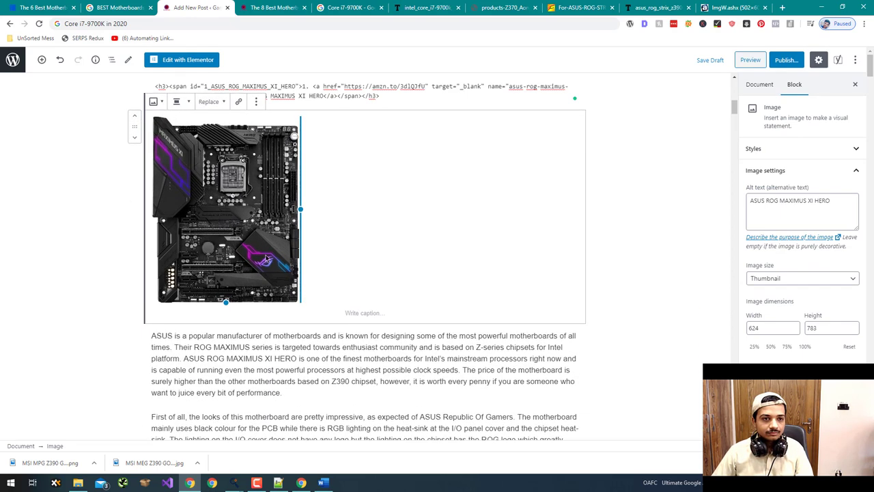
left_click(178, 102)
left_click(198, 145)
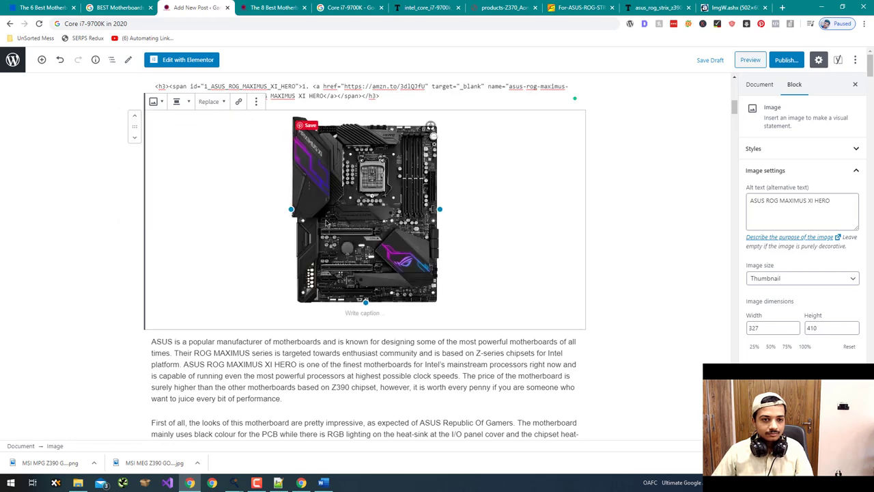
left_click(142, 269)
- Select the text of the ASUS section's Conclusion: heading
scroll(147, 272, "down", 9)
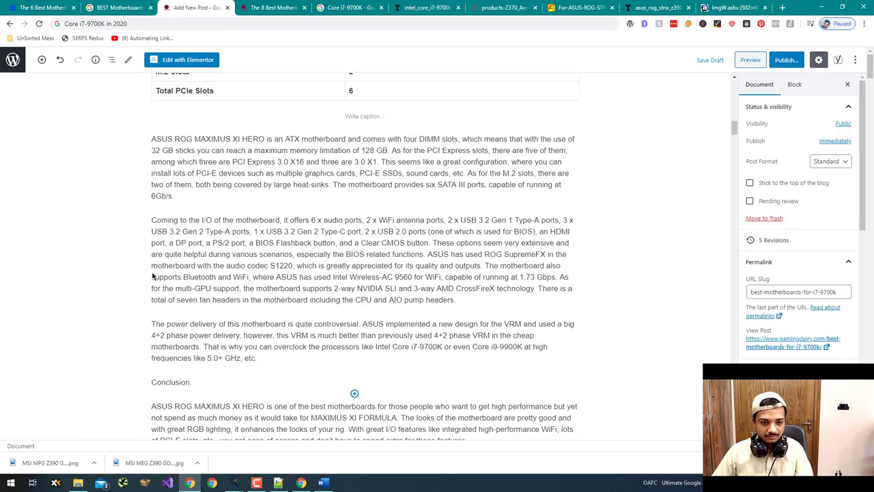
scroll(153, 276, "down", 2)
left_click_drag(192, 246, 152, 246)
left_click(98, 273)
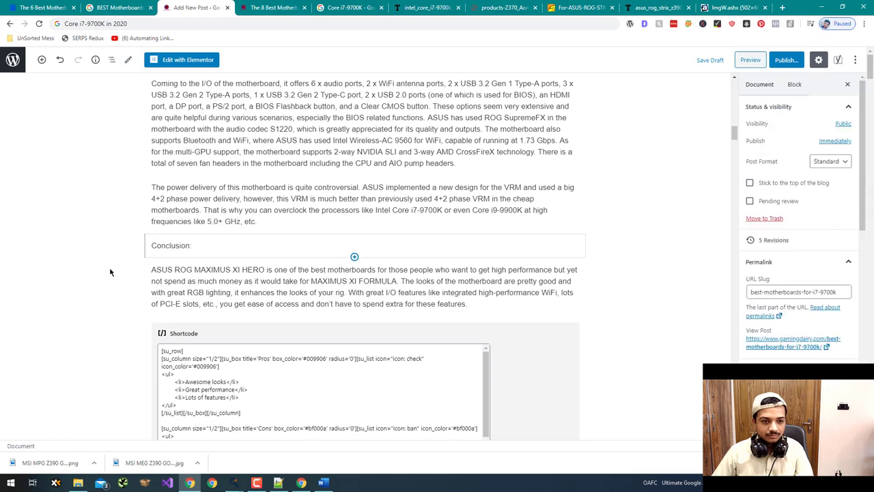
left_click(175, 248)
left_click_drag(192, 247, 152, 247)
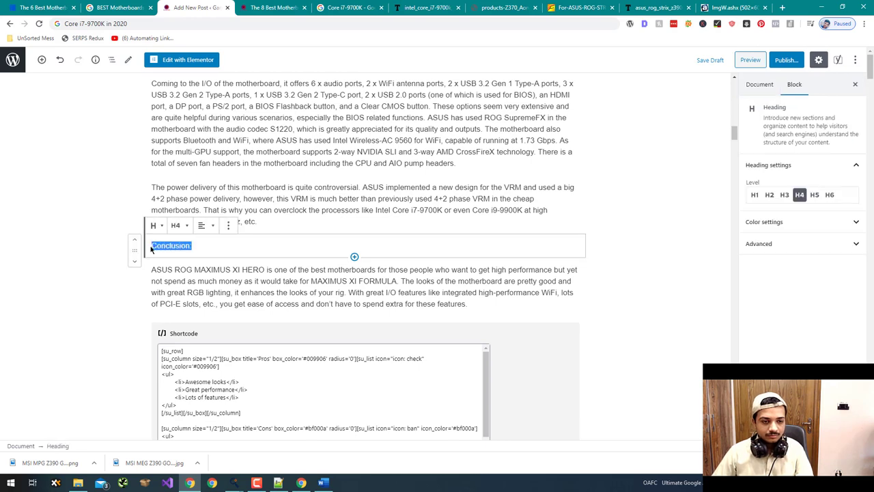
key("Page_Up")
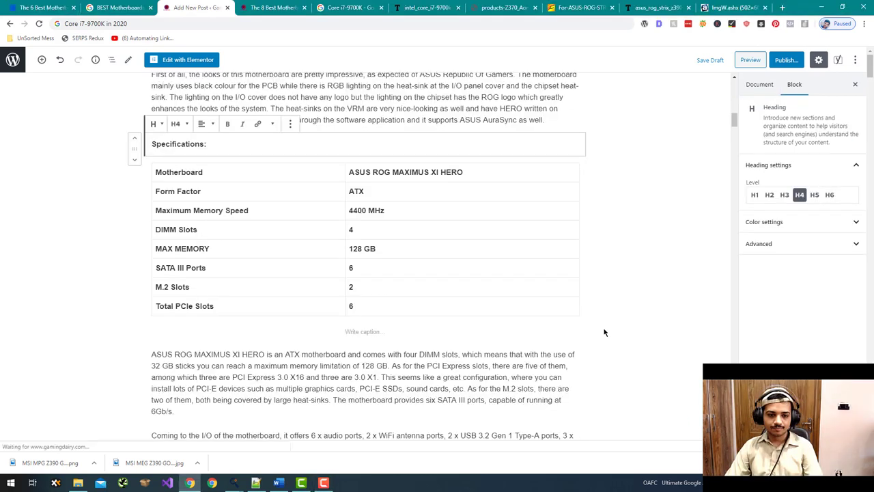
left_click(603, 328)
- Make the whole Conclusion: H4 heading in the ASUS section bold
scroll(604, 329, "down", 4)
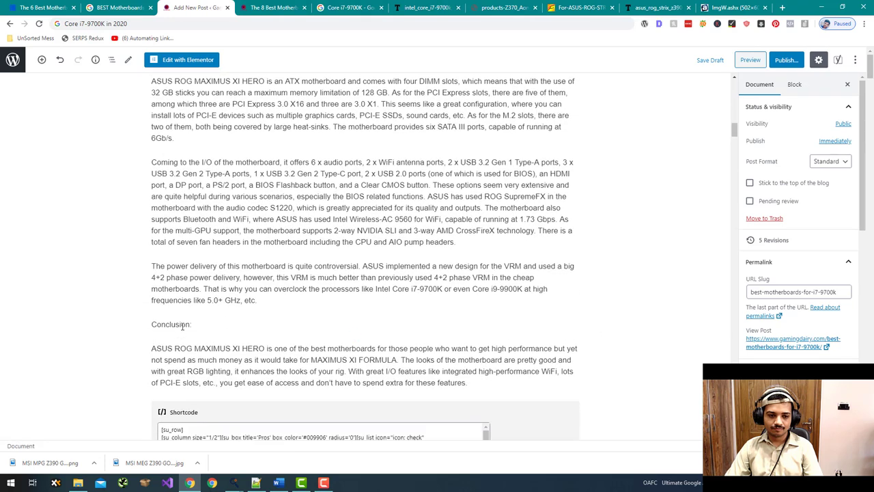
left_click(182, 325)
key("ctrl+a")
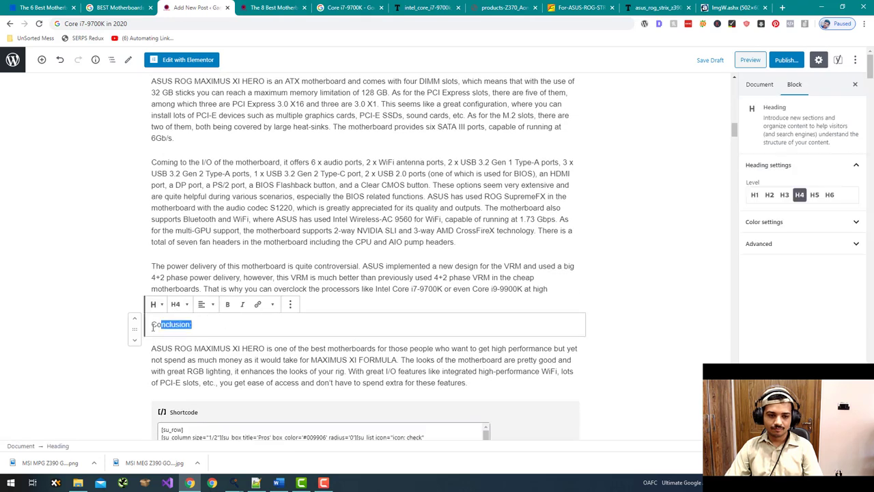
left_click(227, 304)
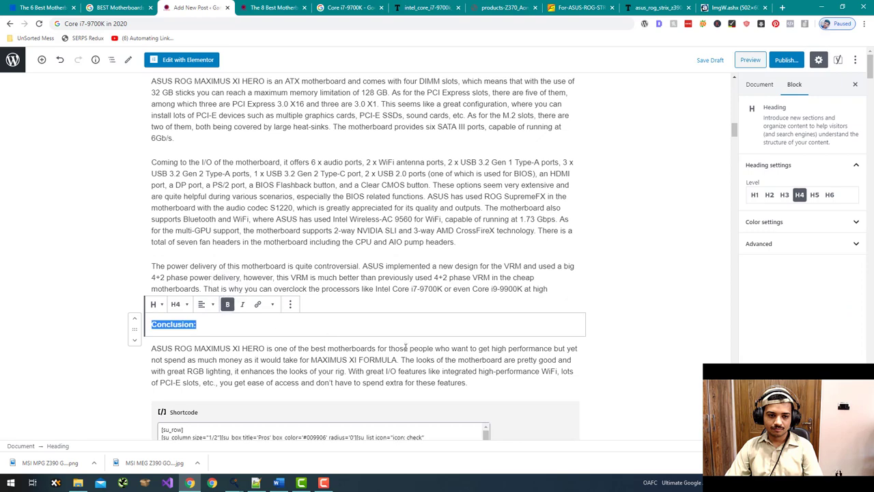
scroll(135, 290, "down", 4)
left_click(136, 290)
scroll(260, 326, "down", 3)
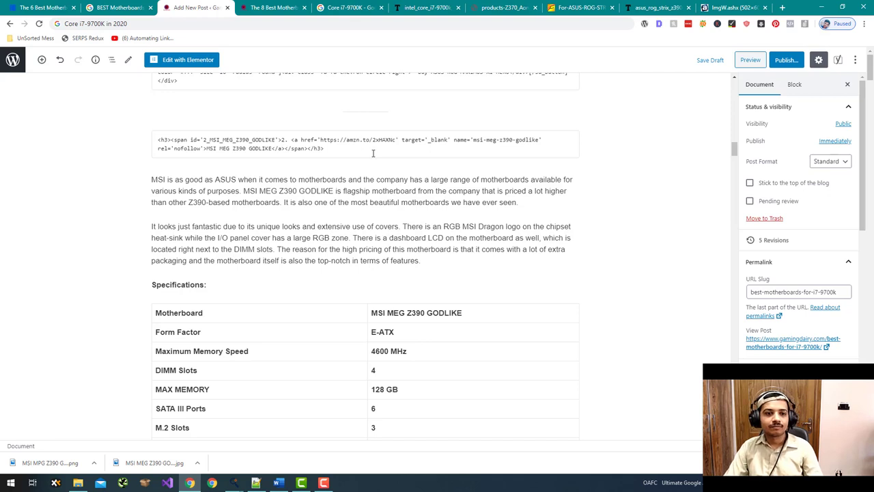
- Add an Image block under the MSI MEG Z390 GODLIKE heading and choose the GODLIKE image
left_click(354, 167)
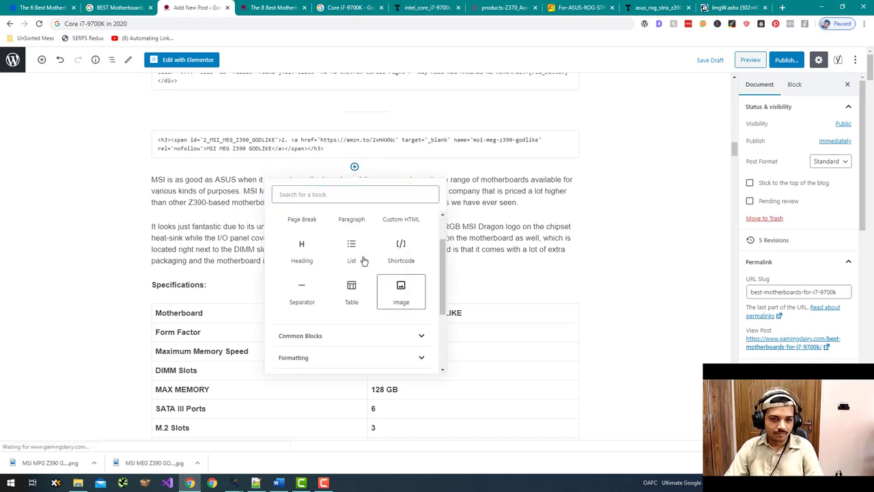
left_click(401, 292)
left_click(211, 233)
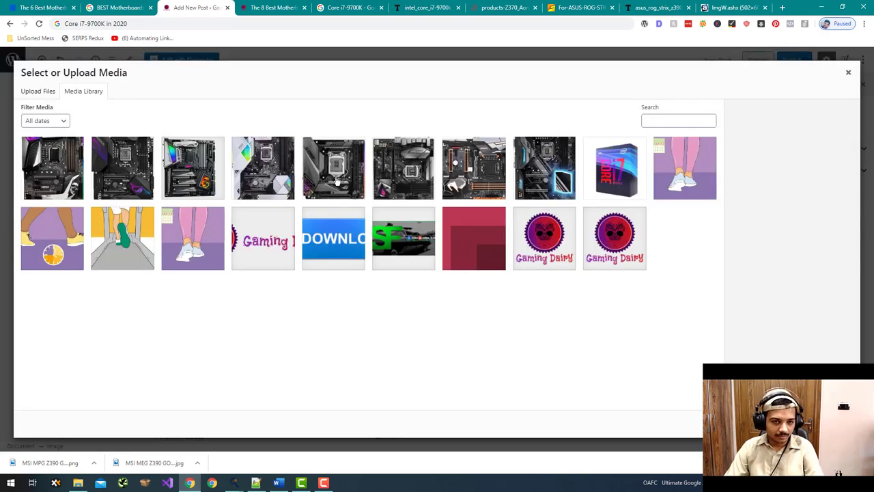
left_click(118, 166)
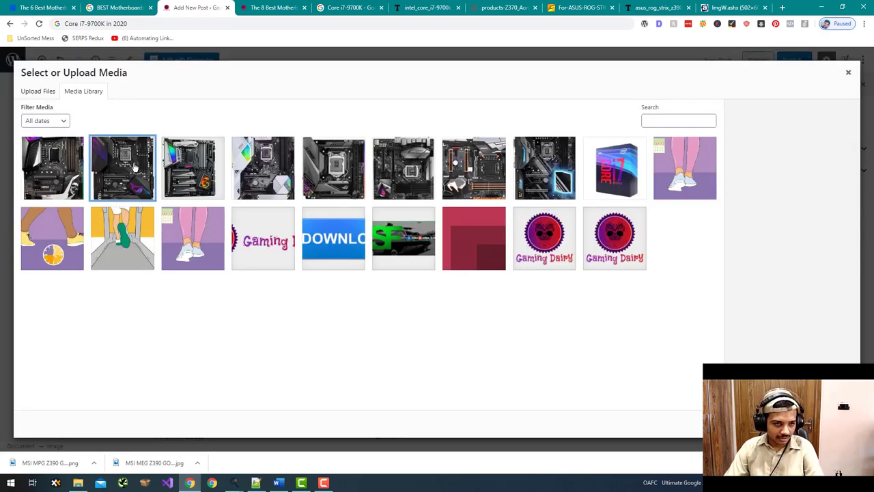
left_click(63, 161)
left_click(178, 169)
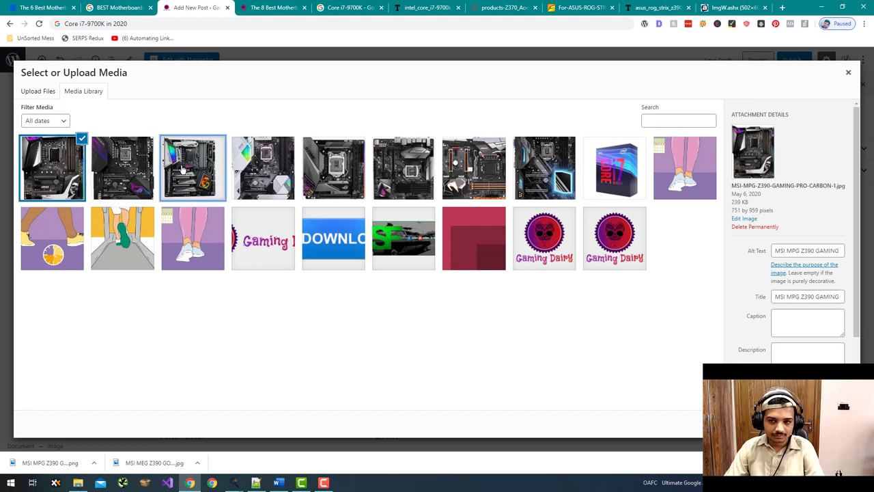
- Copy the GODLIKE image title into its alt text and insert the image
left_click(791, 299)
key("ctrl+a")
key("ctrl+c")
left_click(807, 251)
key("ctrl+v")
left_click(823, 423)
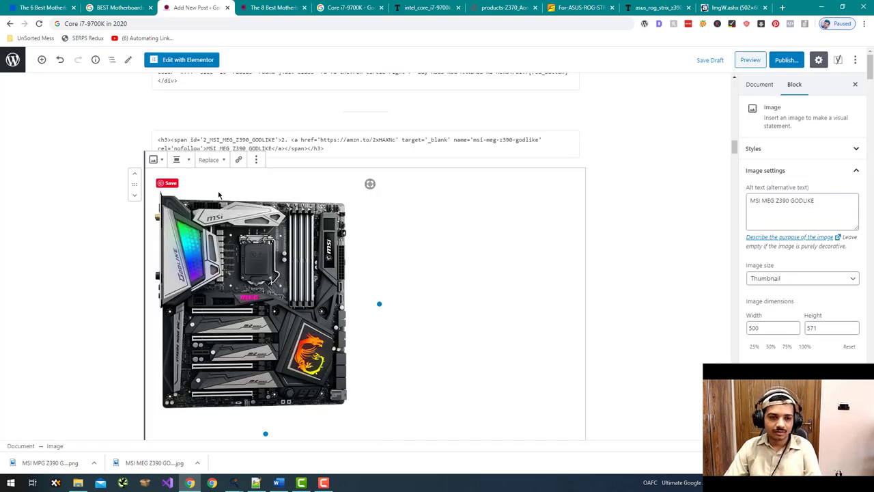
- Centre the GODLIKE image and resize it to 370×423
left_click(179, 160)
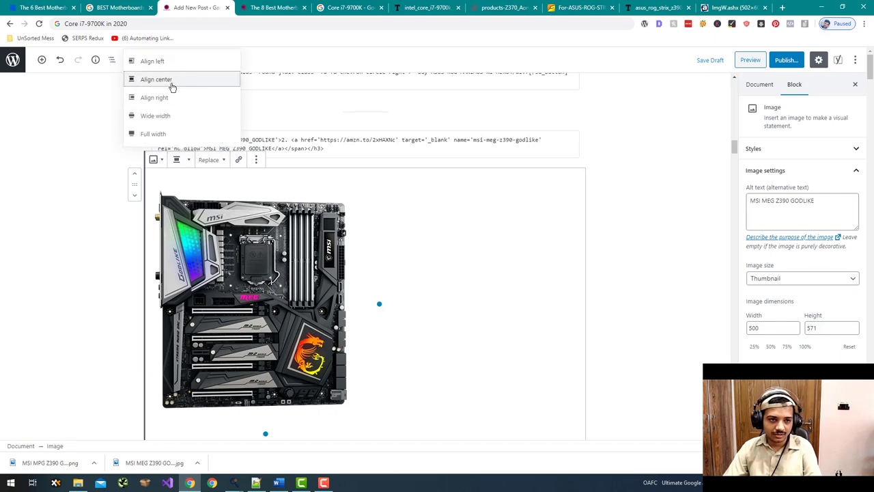
left_click(172, 80)
left_click_drag(478, 307, 449, 308)
scroll(604, 396, "down", 5)
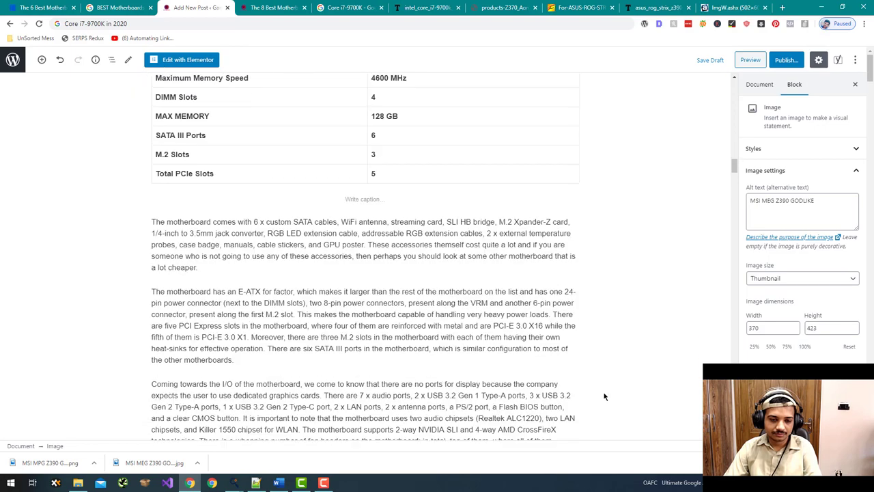
scroll(604, 397, "down", 4)
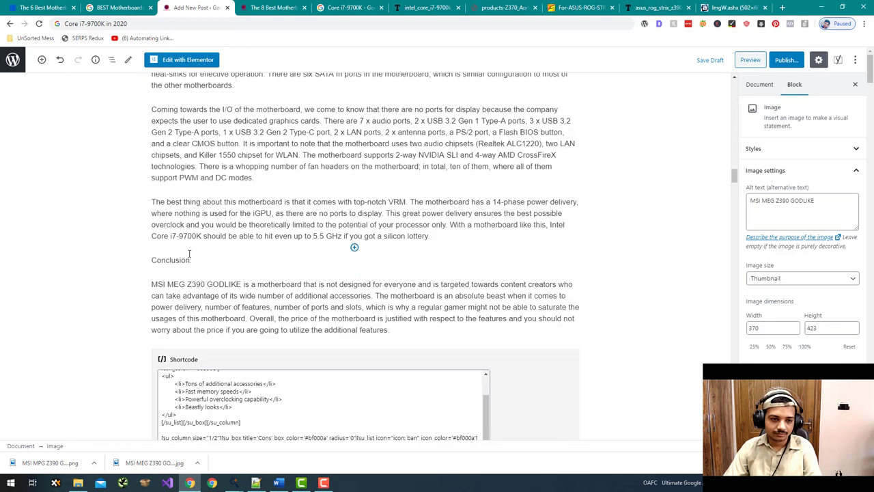
- Make the GODLIKE section's Conclusion: heading bold
left_click(189, 258)
key("shift+Left")
key("shift+Left")
key("shift+Left")
key("shift+Left")
key("shift+Left")
key("shift+Left")
key("shift+Left")
key("shift+Left")
key("shift+Left")
key("shift+Left")
key("shift+Left")
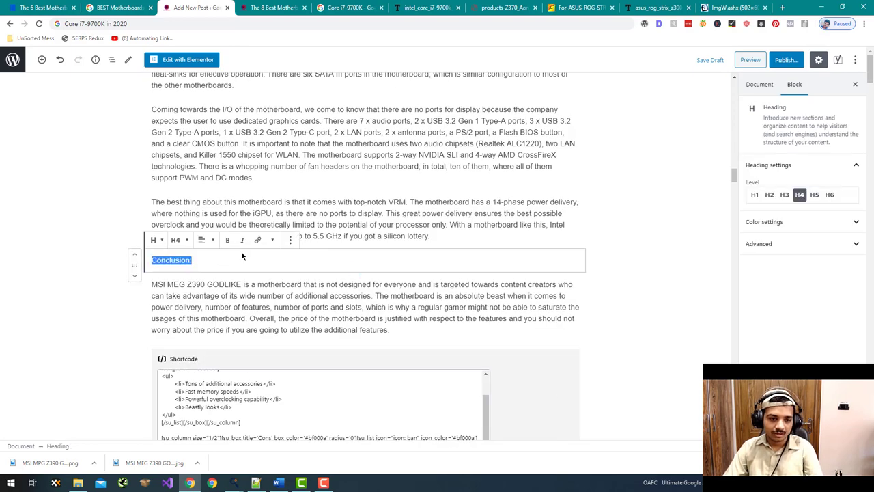
left_click(227, 239)
scroll(327, 301, "down", 5)
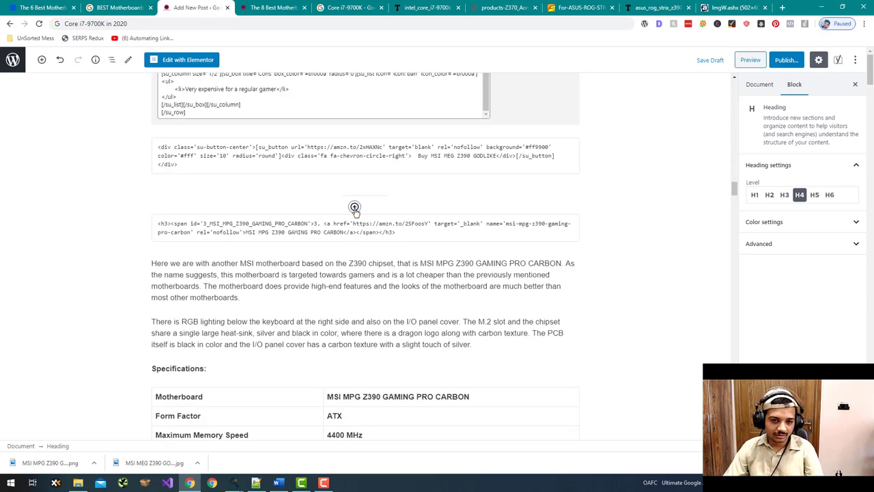
- Add an Image block under the MSI MPG Z390 GAMING PRO CARBON heading with the Gaming Pro Carbon image
left_click(352, 251)
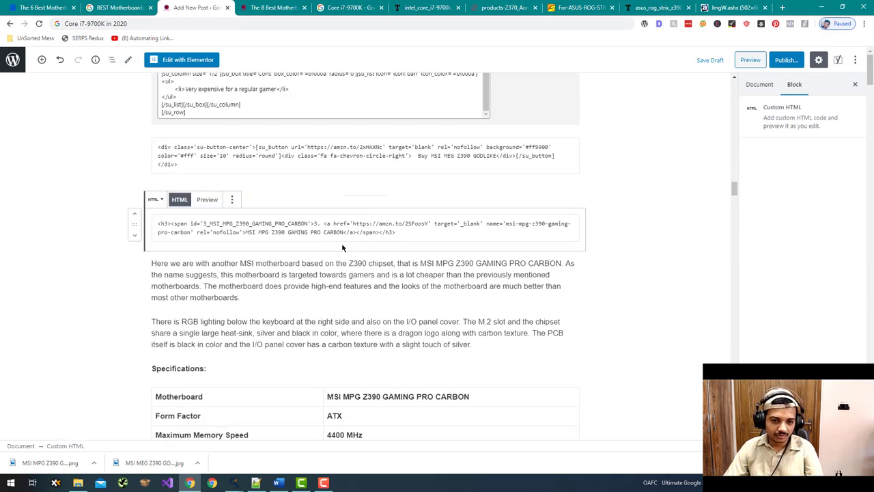
left_click(354, 251)
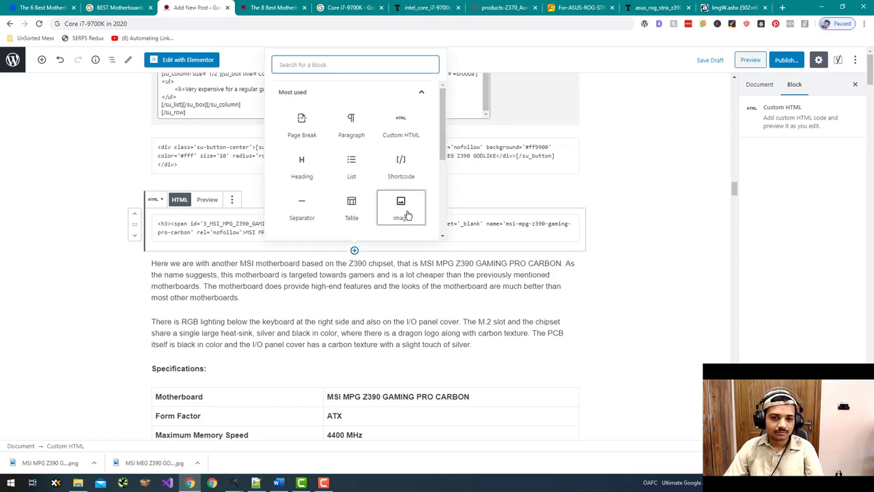
left_click(400, 198)
left_click(222, 317)
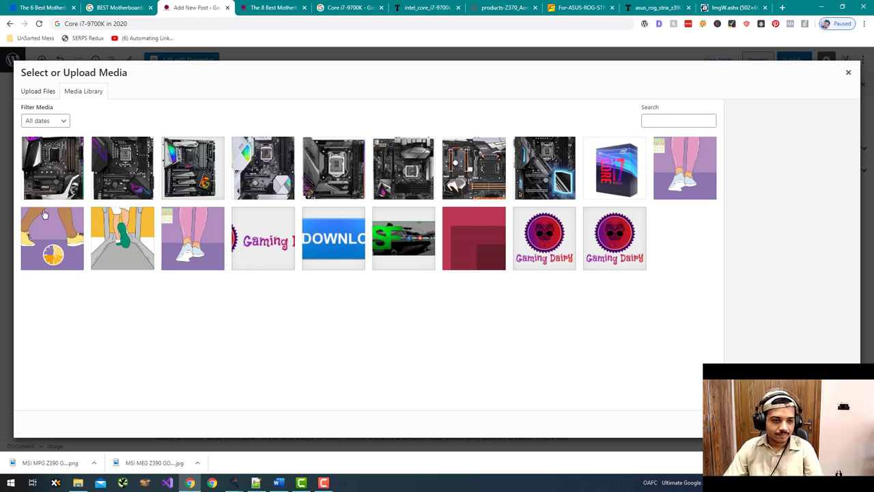
key("Escape")
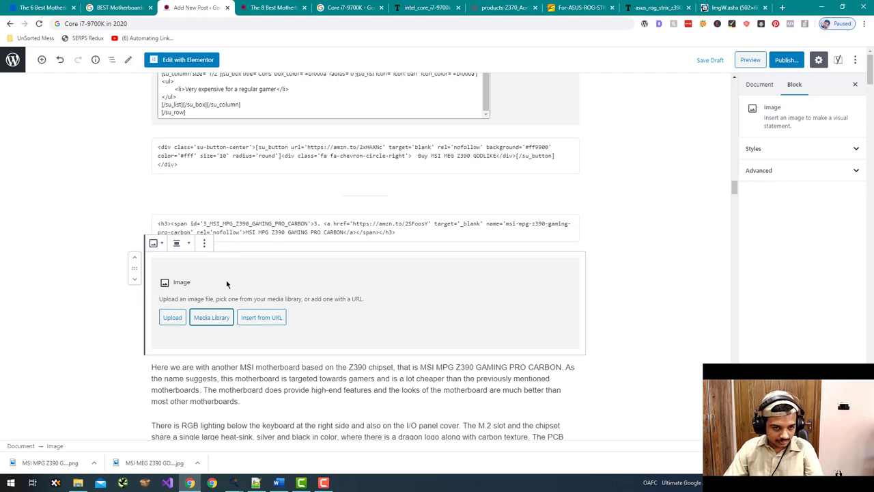
left_click(213, 320)
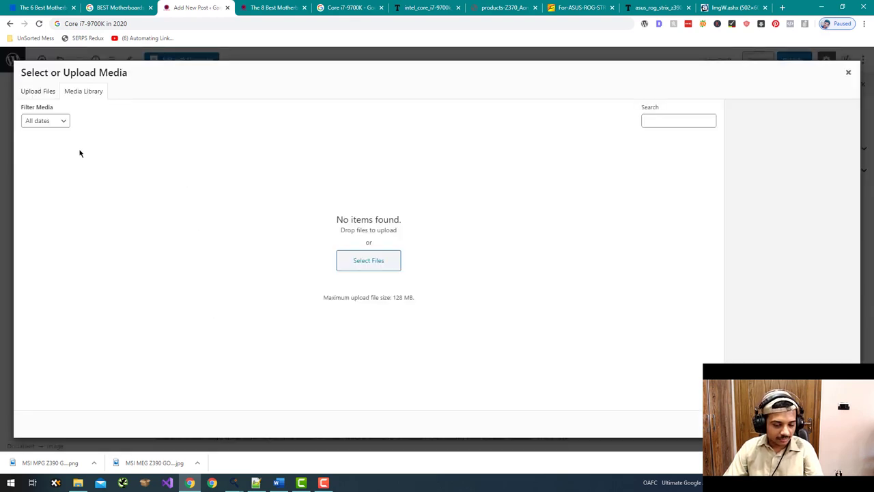
left_click(56, 171)
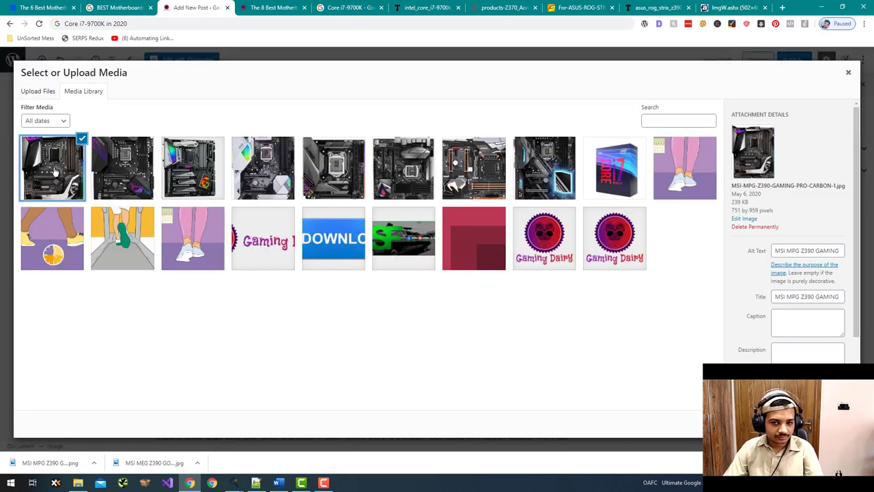
left_click(823, 424)
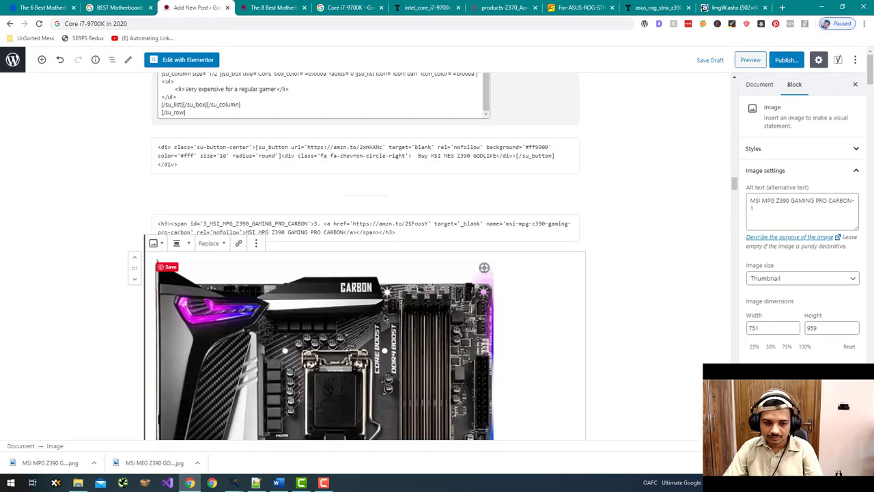
- Centre the Gaming Pro Carbon image and resize it to 390×498
left_click_drag(493, 387, 339, 377)
scroll(215, 278, "down", 3)
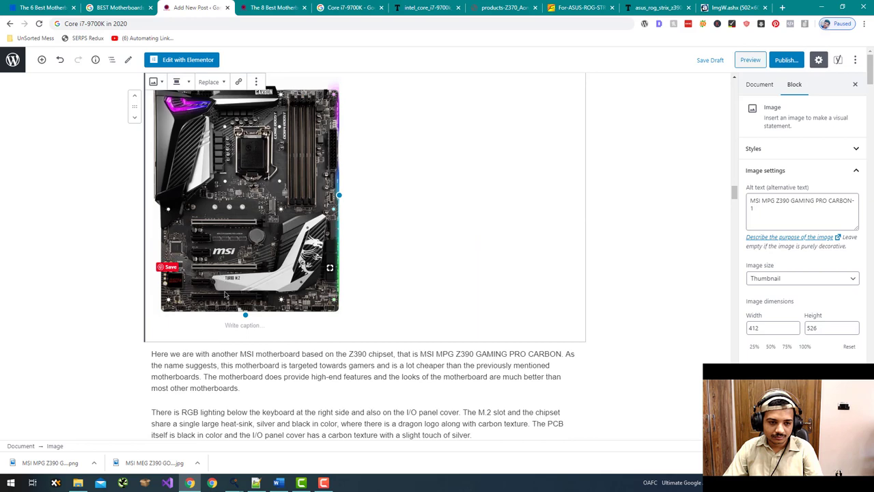
scroll(226, 295, "up", 3)
left_click(177, 243)
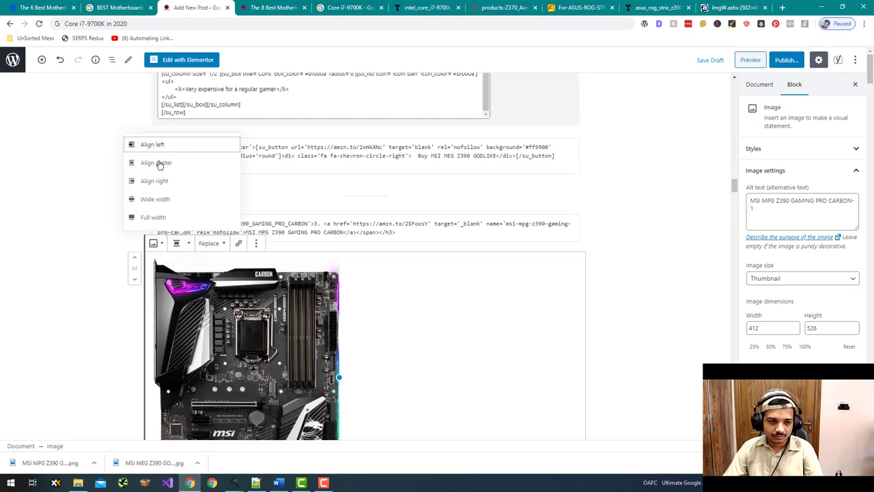
left_click(157, 162)
scroll(384, 309, "down", 2)
scroll(384, 308, "up", 2)
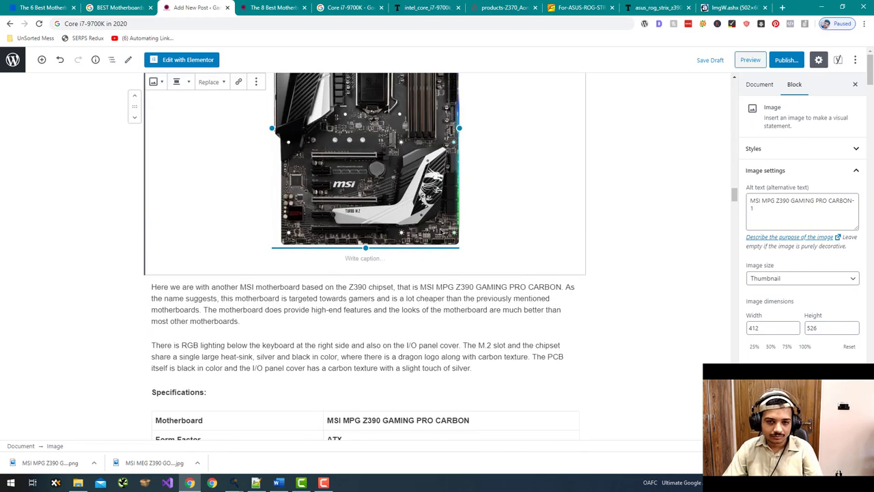
left_click_drag(459, 235, 446, 235)
- Make the Gaming Pro Carbon section's Conclusion: heading bold
scroll(436, 295, "down", 13)
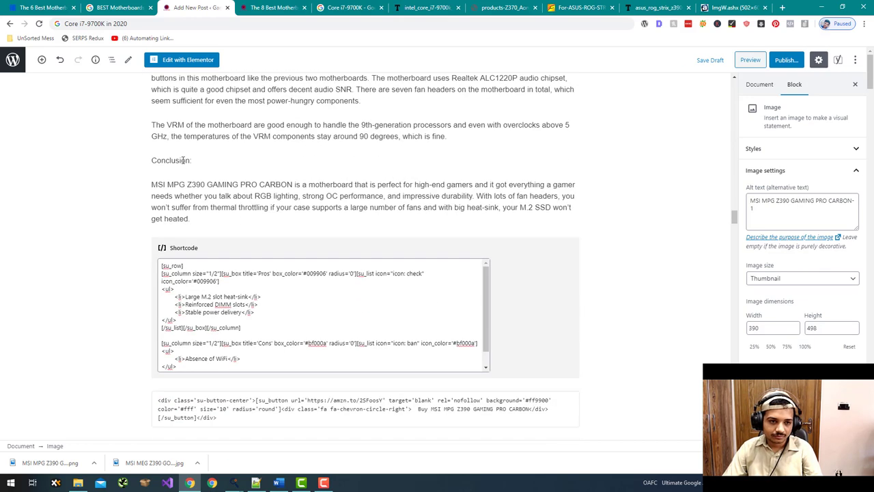
left_click(183, 160)
left_click_drag(194, 160, 151, 161)
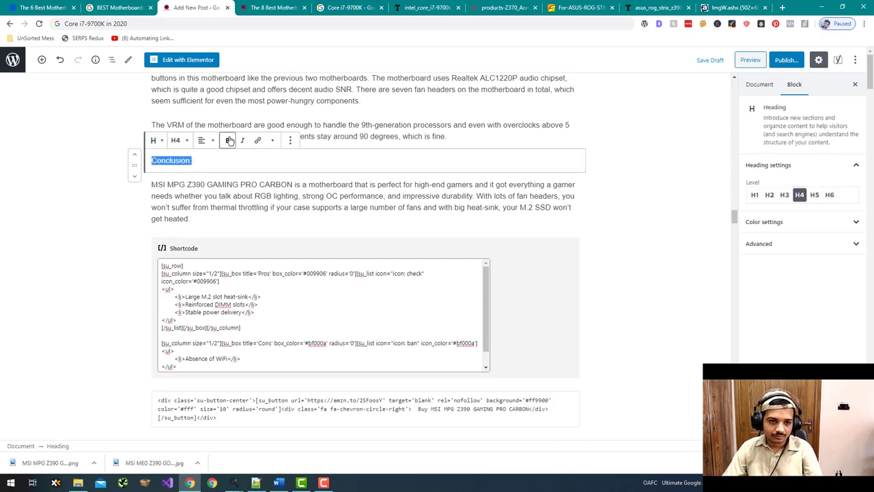
left_click(229, 140)
scroll(146, 244, "down", 2)
scroll(146, 244, "up", 6)
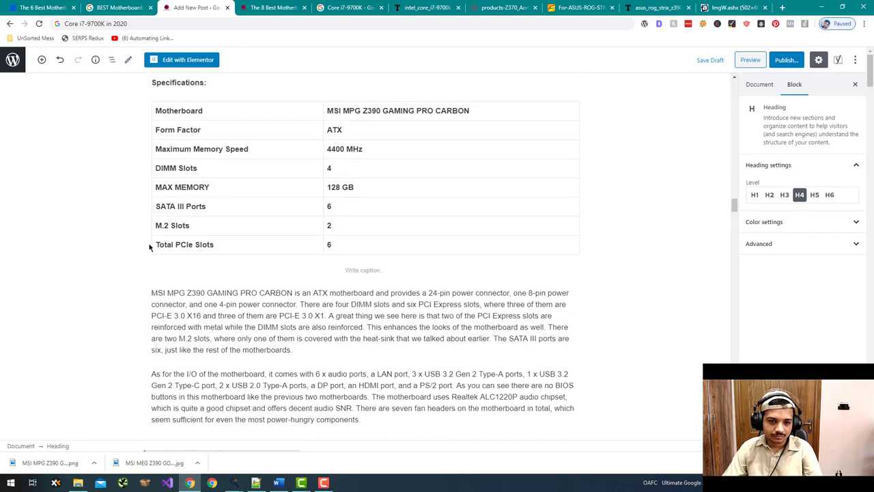
scroll(149, 247, "up", 4)
scroll(158, 249, "down", 15)
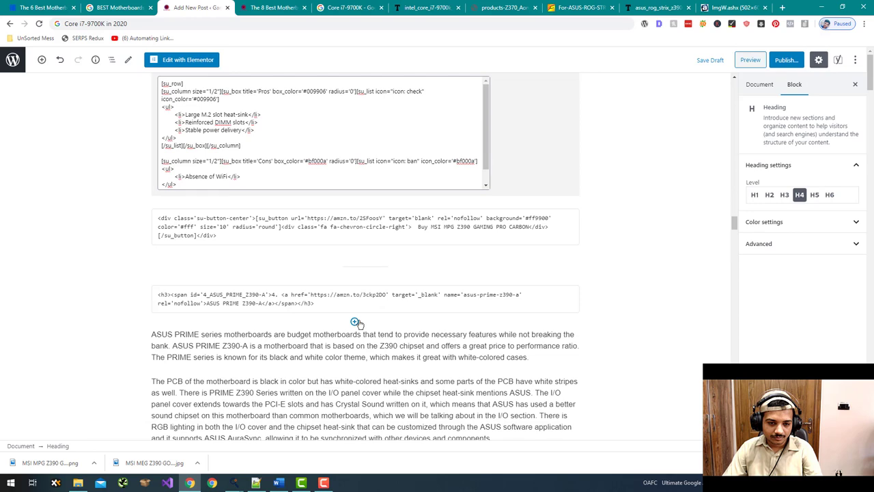
- Add an image block under the ASUS PRIME Z390-A heading, using its photo with the title as alt text
left_click(355, 321)
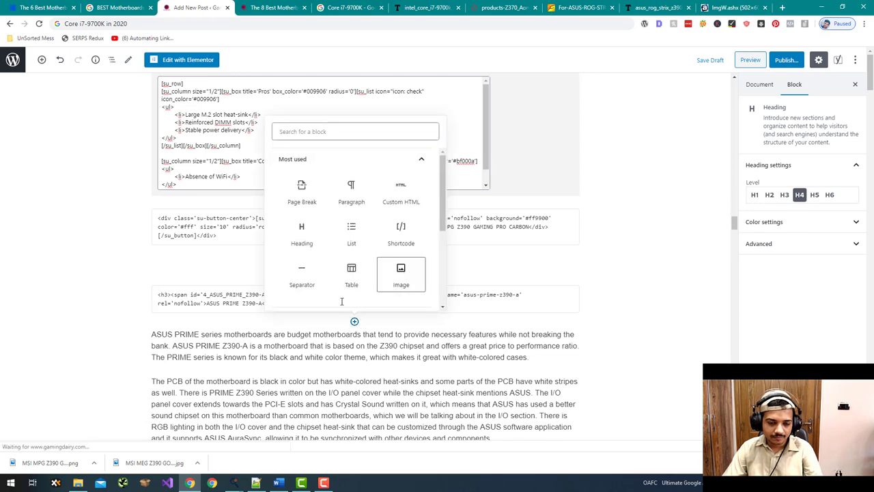
left_click(401, 274)
left_click(198, 389)
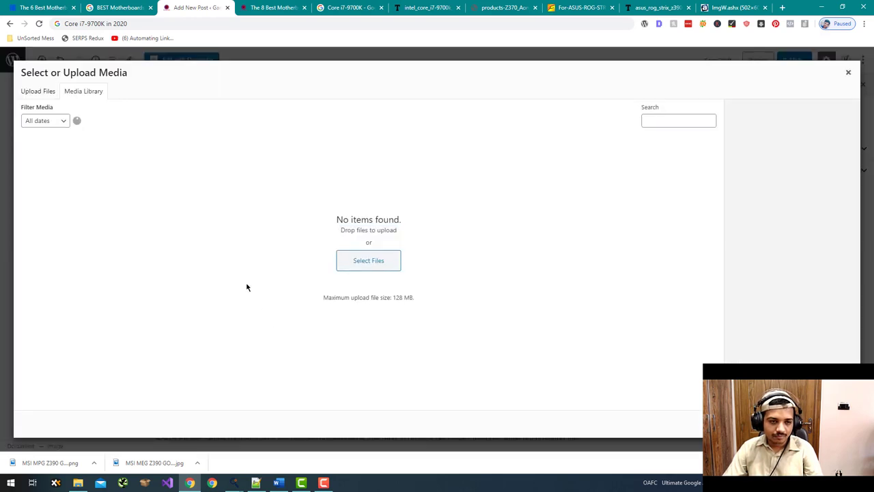
key("Escape")
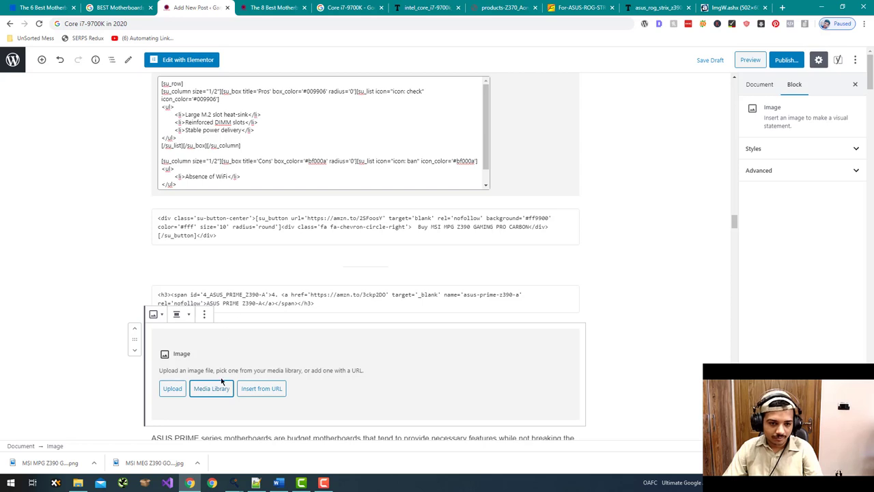
left_click(212, 388)
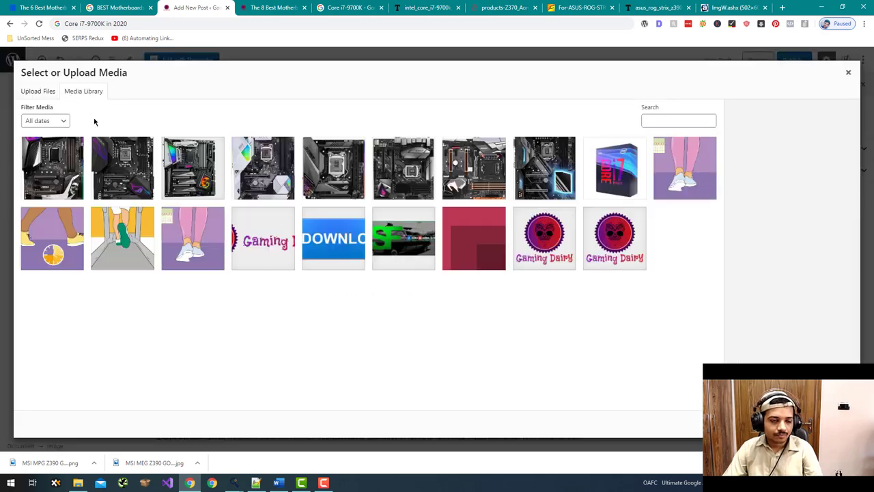
left_click(191, 164)
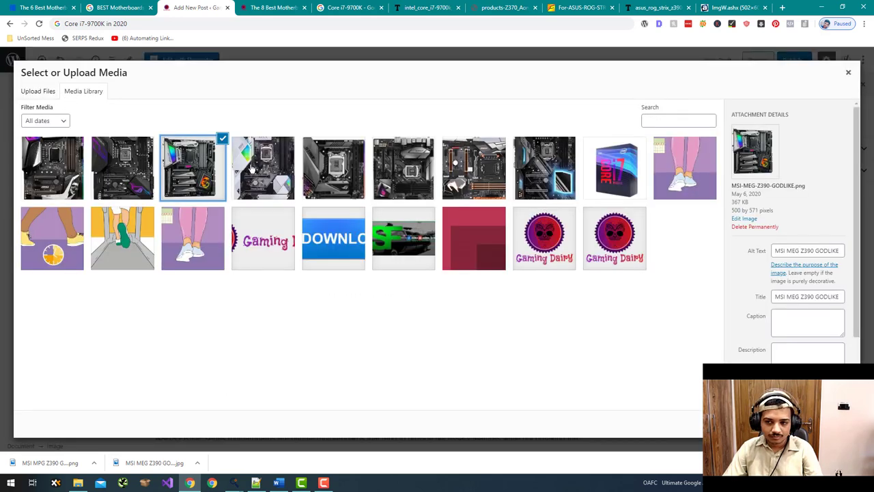
left_click(253, 171)
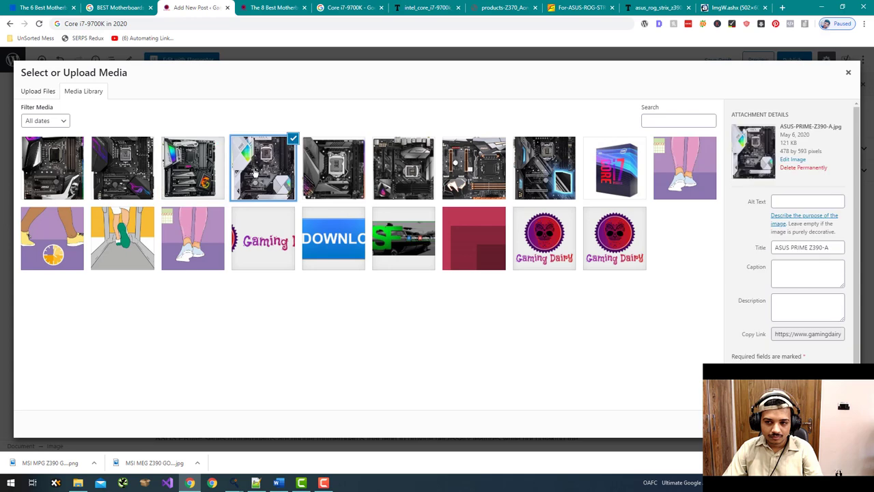
triple_click(796, 247)
key("ctrl+c")
left_click(792, 201)
key("ctrl+v")
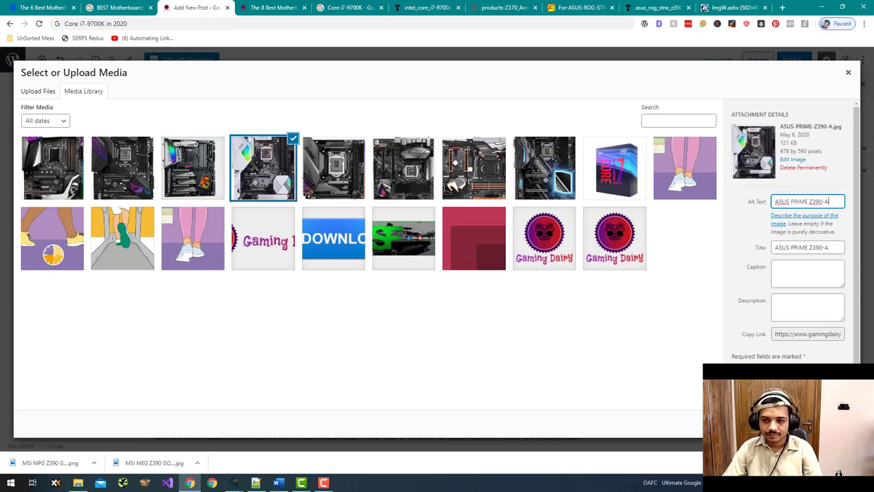
left_click(819, 423)
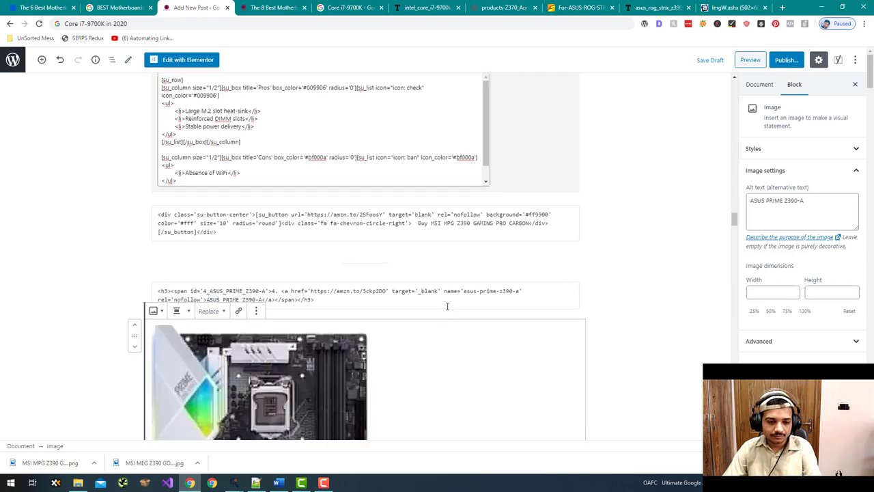
- Centre the ASUS PRIME Z390-A image and resize it to about 312×387
scroll(440, 307, "down", 2)
left_click(176, 228)
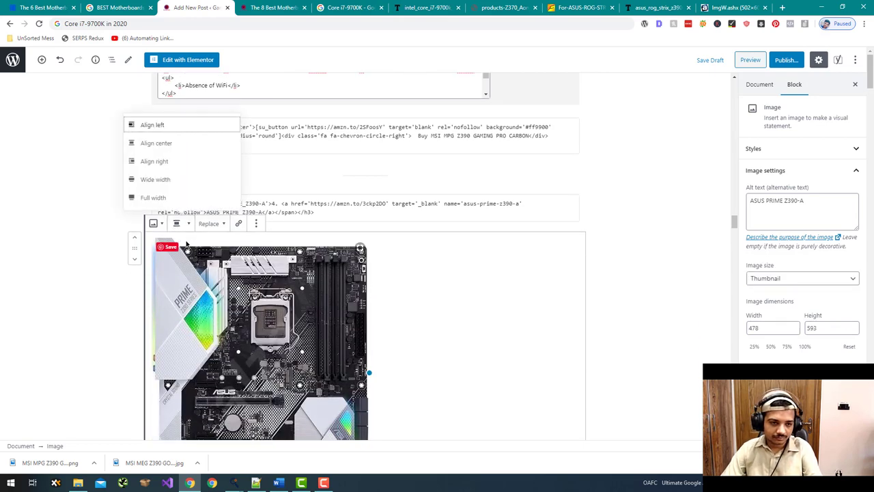
left_click(183, 143)
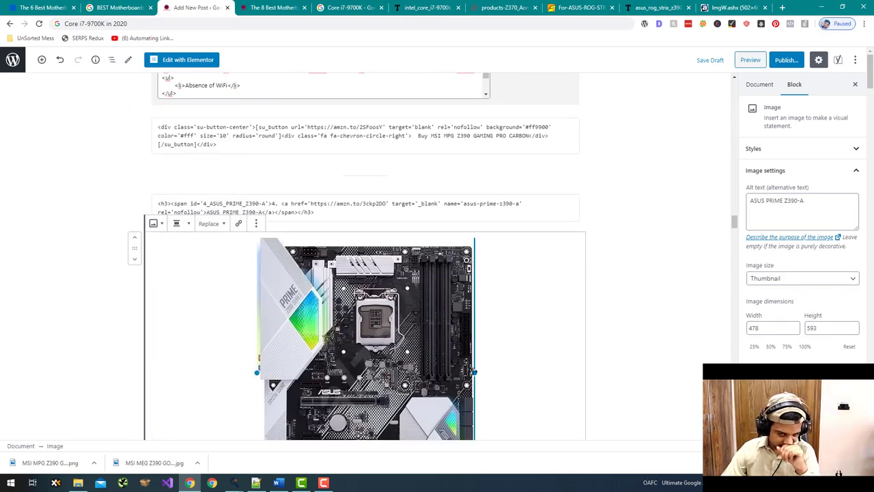
left_click_drag(474, 372, 439, 336)
- Make the ASUS PRIME Z390-A Conclusion heading bold
scroll(451, 379, "down", 5)
scroll(451, 379, "down", 10)
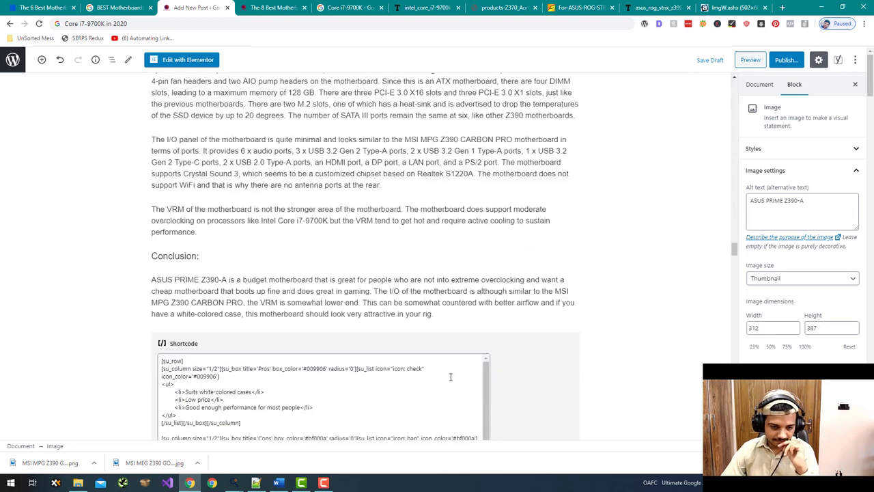
scroll(381, 335, "up", 4)
scroll(381, 335, "up", 1)
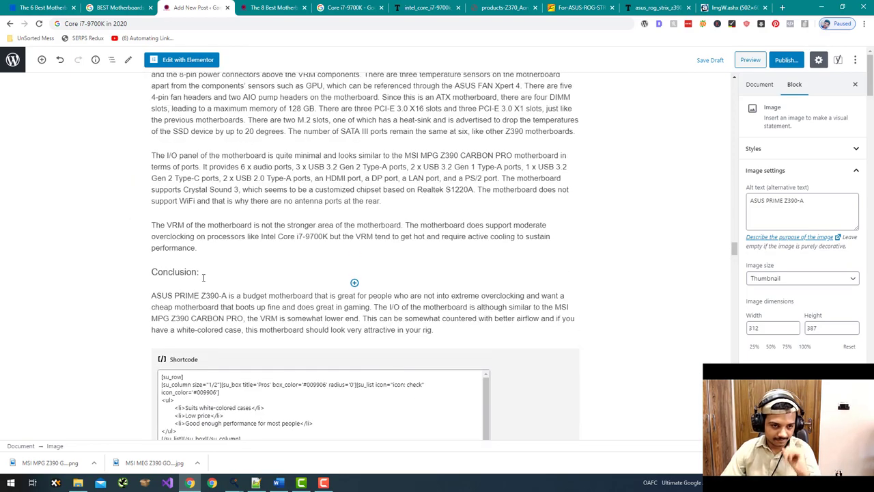
left_click_drag(199, 272, 151, 272)
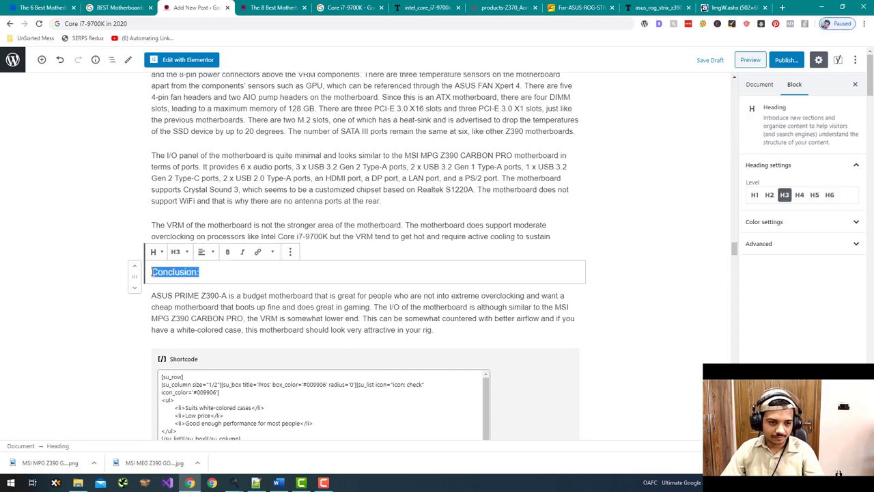
left_click(227, 252)
scroll(157, 287, "down", 8)
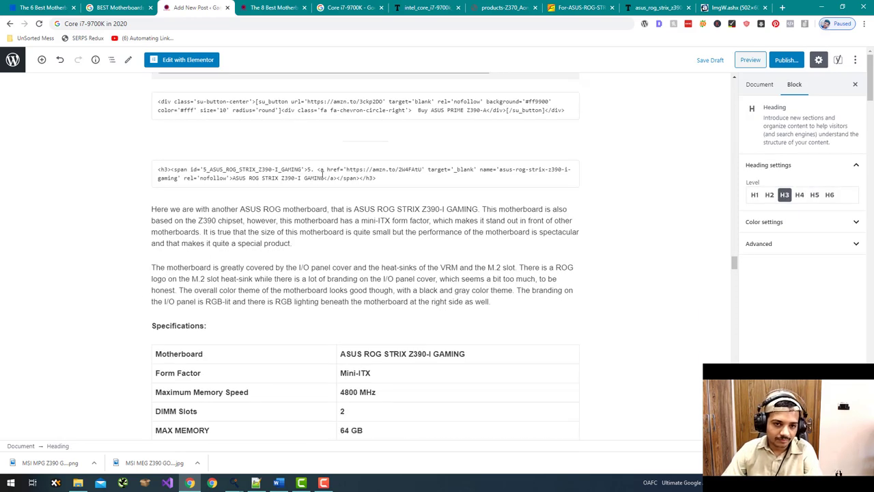
- Insert the ASUS ROG STRIX Z390-I GAMING photo under its heading, with its title as alt text
left_click(351, 198)
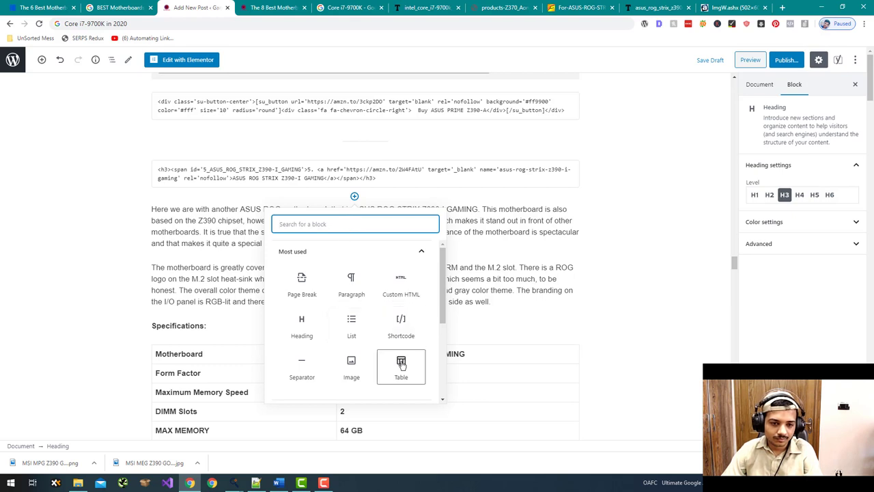
left_click(350, 358)
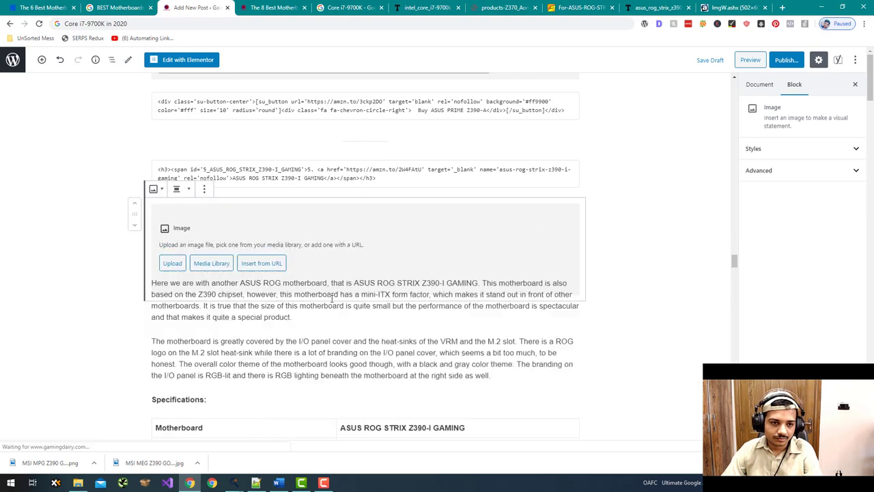
left_click(206, 263)
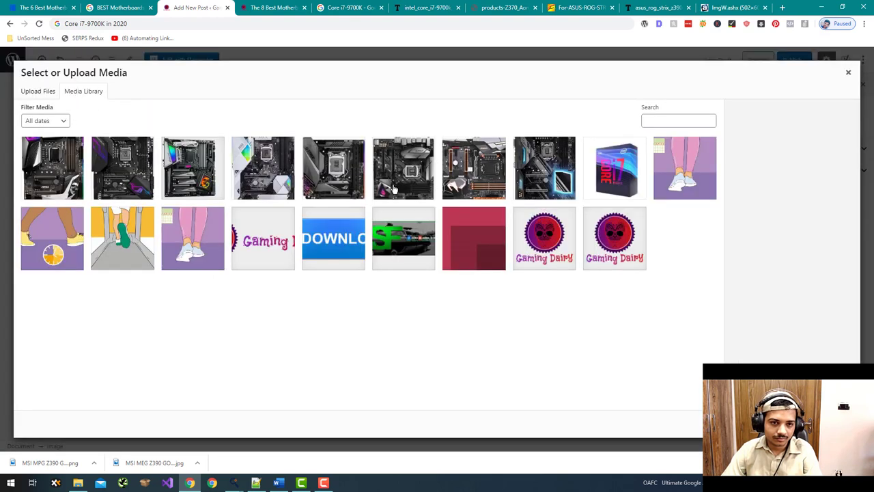
left_click(335, 176)
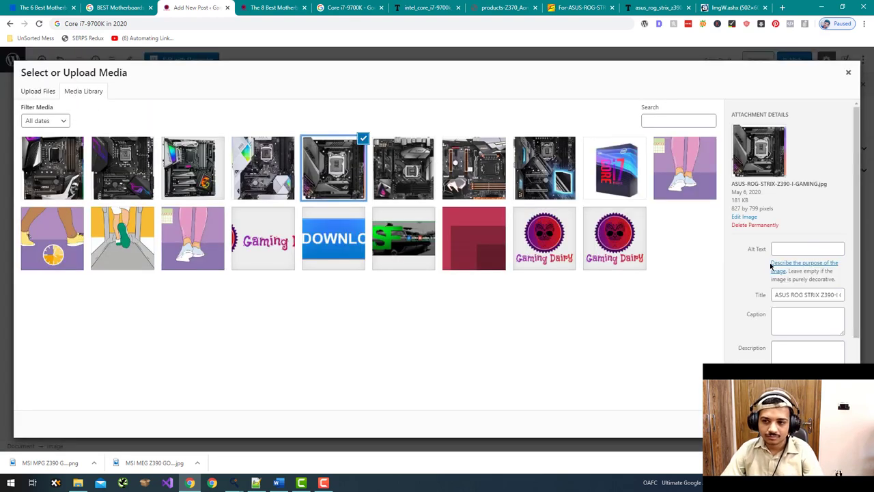
triple_click(804, 293)
key("ctrl+c")
left_click(807, 248)
key("ctrl+v")
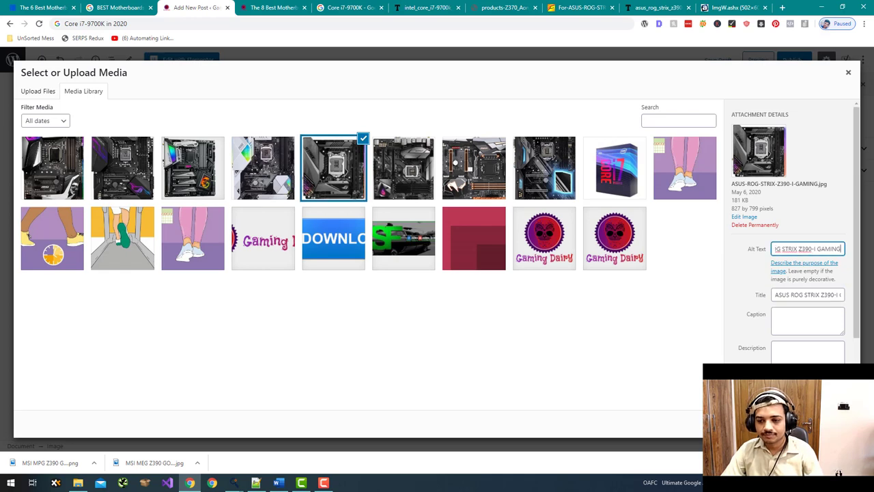
left_click(615, 331)
key("Return")
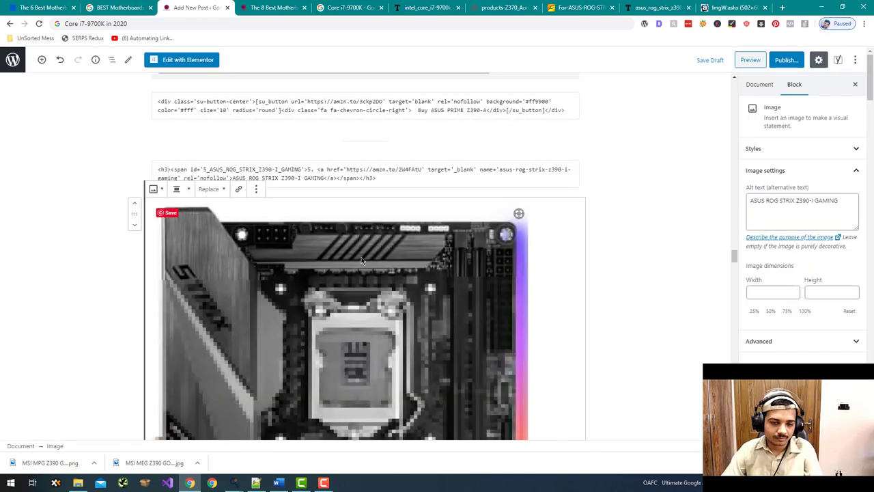
- Centre the Z390-I image and shrink it to 426×412
left_click(176, 189)
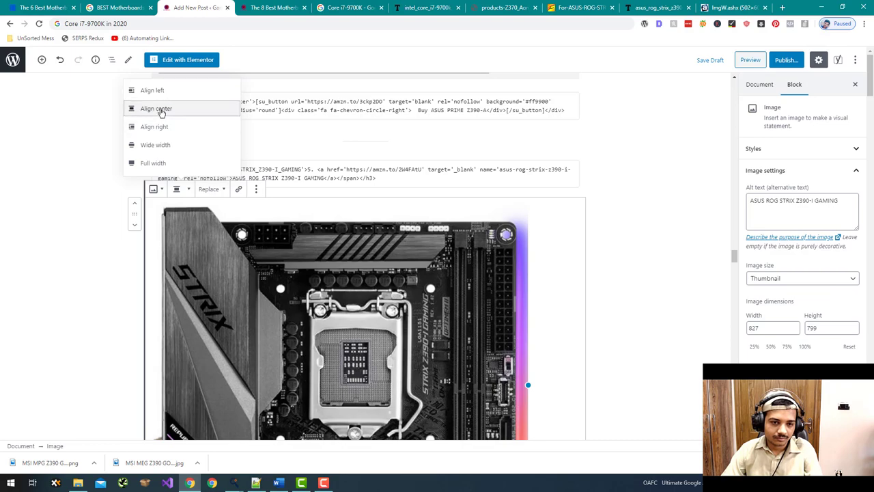
left_click(156, 109)
left_click_drag(557, 356, 463, 298)
- Make the Z390-I section's Conclusion heading bold
scroll(118, 276, "down", 9)
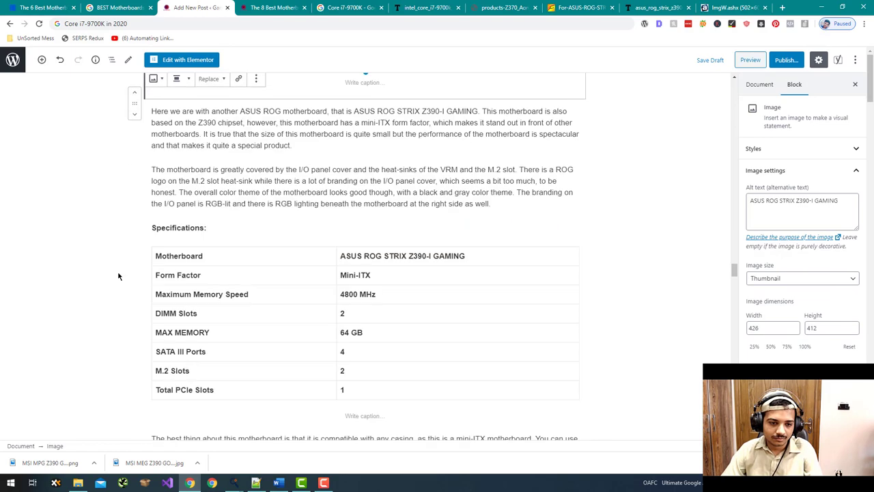
scroll(118, 276, "down", 5)
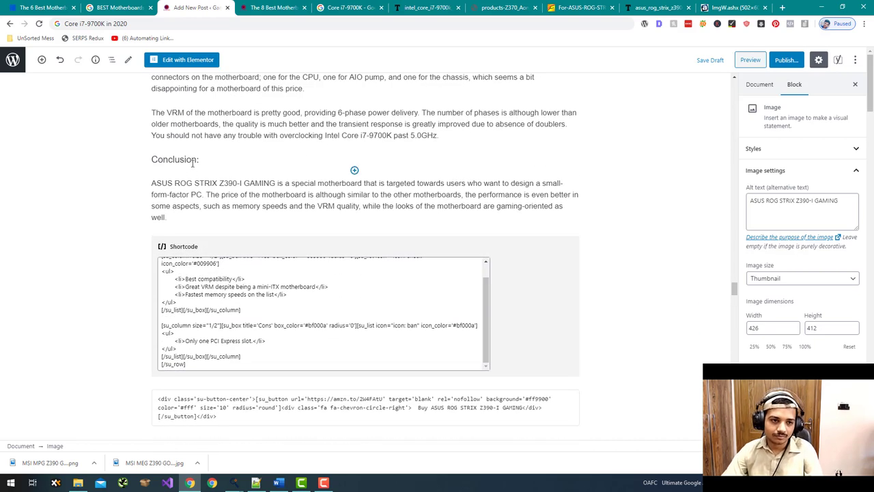
left_click(192, 163)
left_click_drag(199, 160, 145, 158)
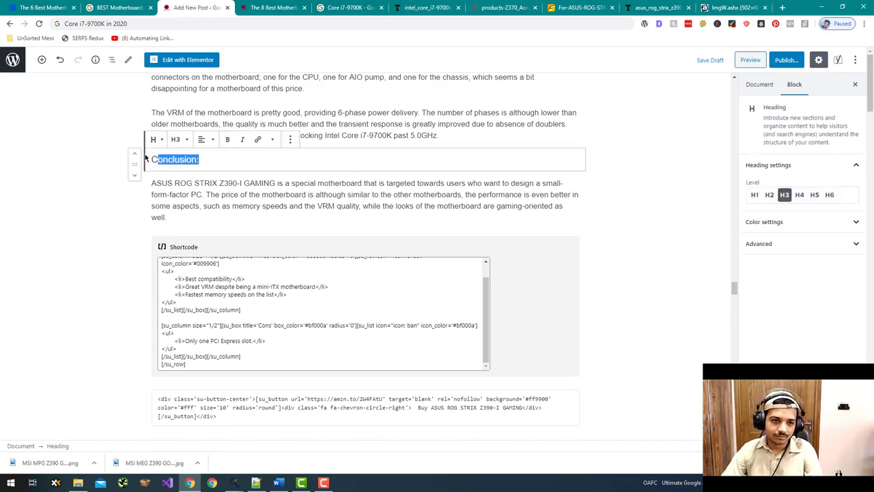
left_click(87, 268)
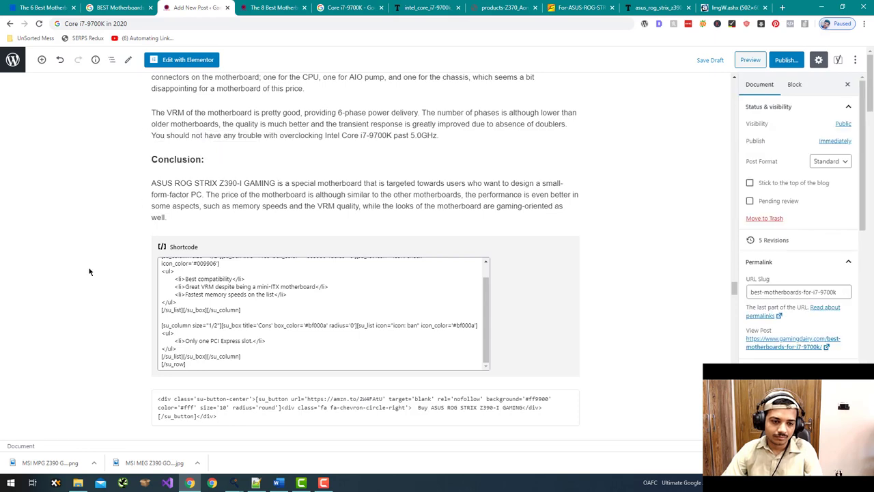
scroll(127, 261, "down", 5)
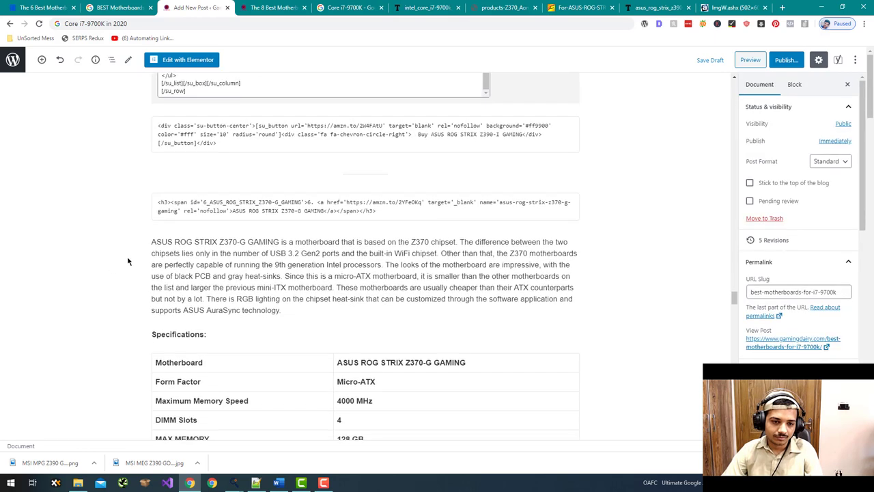
- Insert the ASUS ROG STRIX Z370-G GAMING photo under its heading, with its title as alt text
left_click(354, 230)
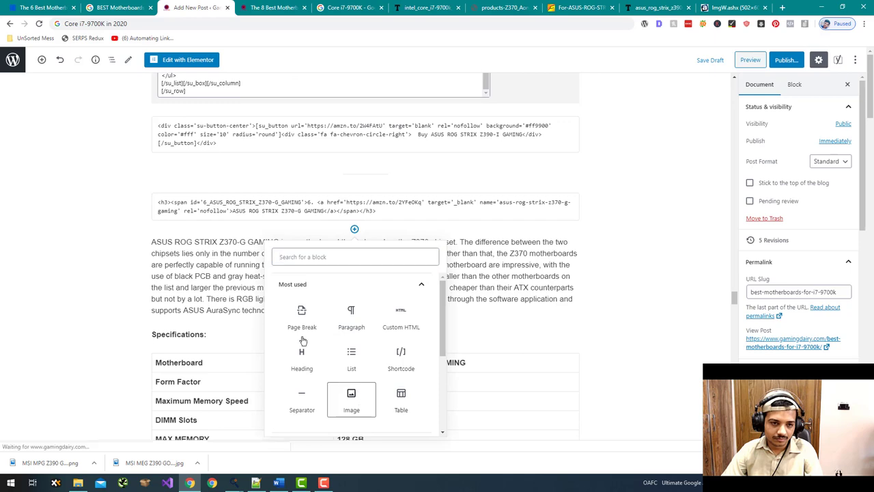
left_click(351, 400)
left_click(211, 297)
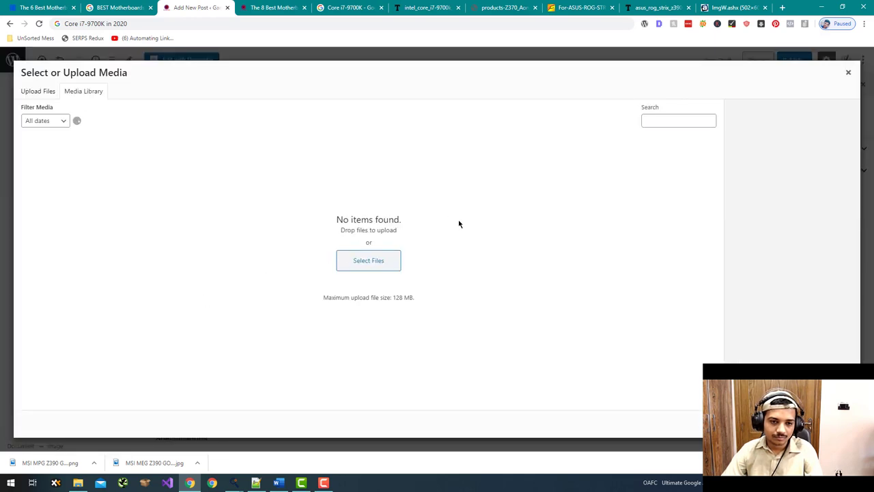
left_click(384, 161)
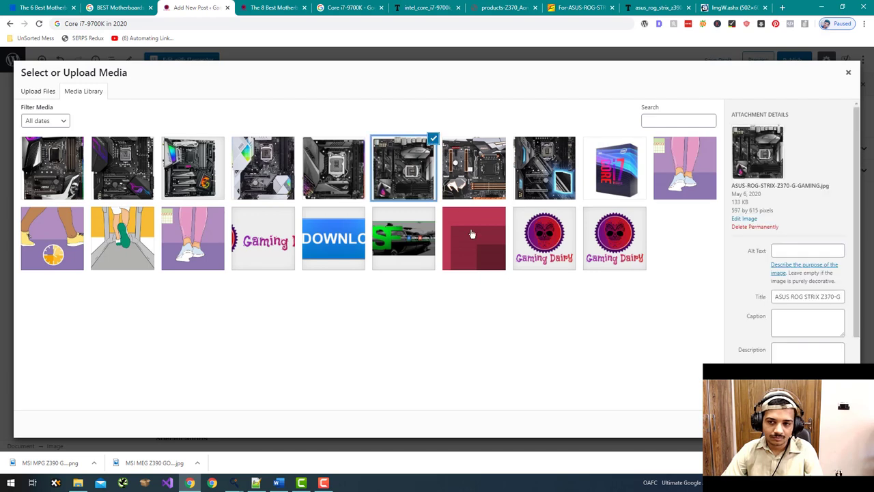
triple_click(807, 297)
key("ctrl+c")
left_click(796, 250)
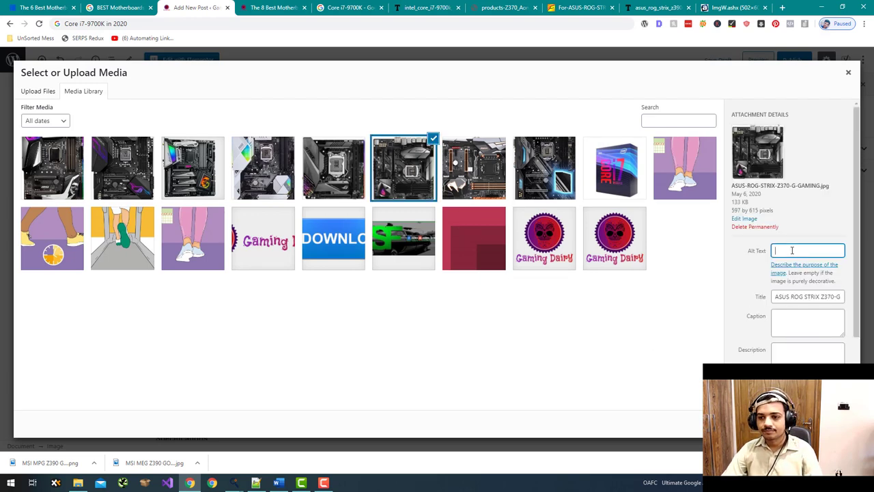
key("ctrl+v")
key("Return")
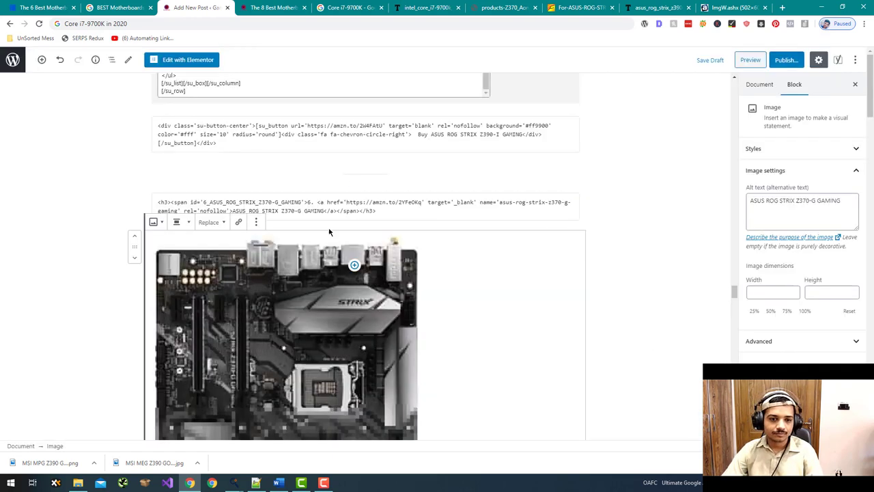
- Centre the Z370-G image and shrink it to 397×409
left_click(188, 222)
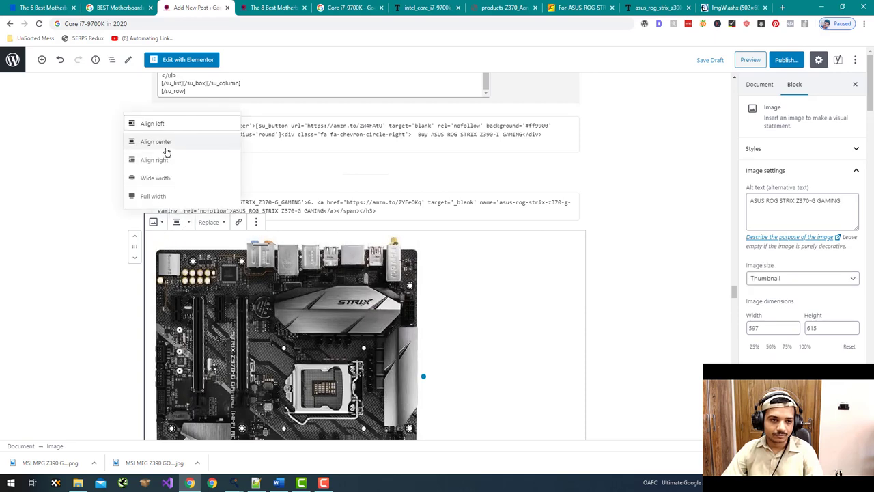
left_click(166, 141)
left_click_drag(501, 373, 459, 333)
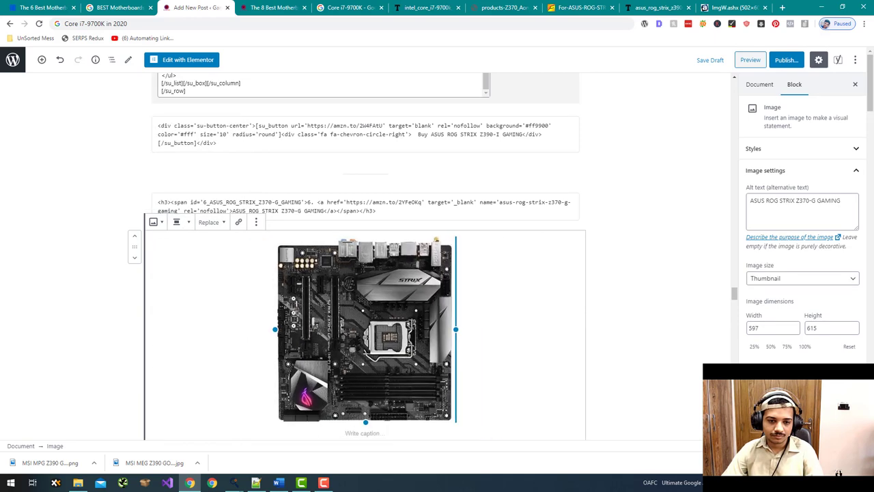
scroll(523, 394, "down", 10)
scroll(523, 394, "down", 4)
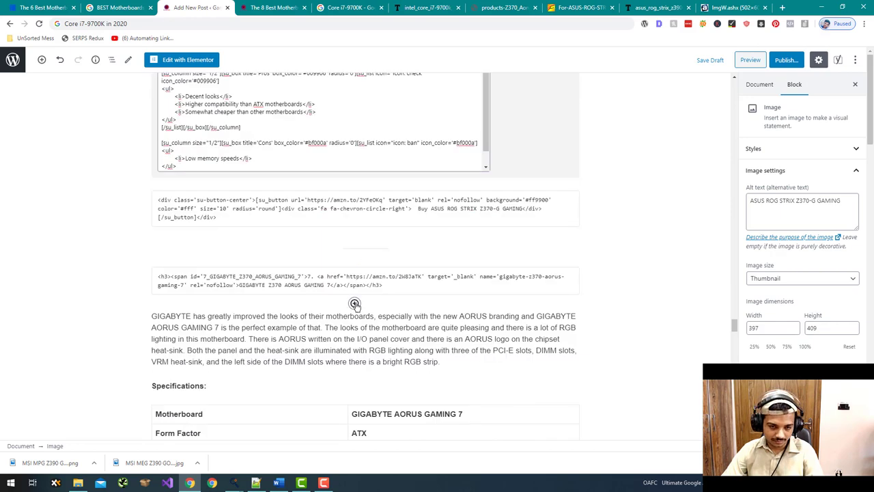
- Insert the GIGABYTE Z370 AORUS GAMING 7 photo under its heading, with its title as alt text
left_click(355, 304)
left_click(358, 251)
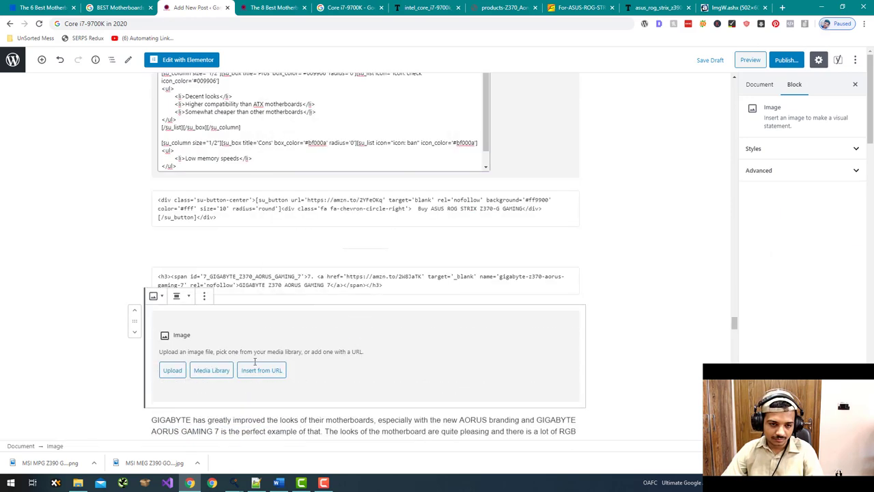
left_click(212, 371)
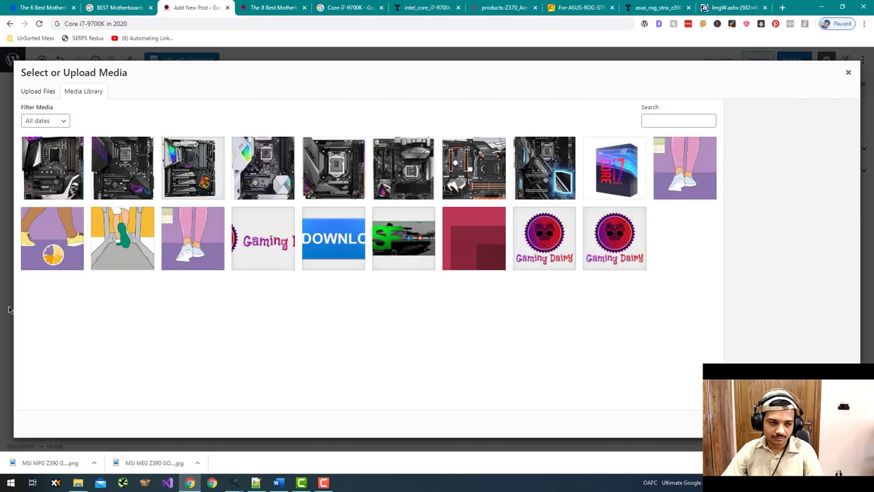
left_click(3, 310)
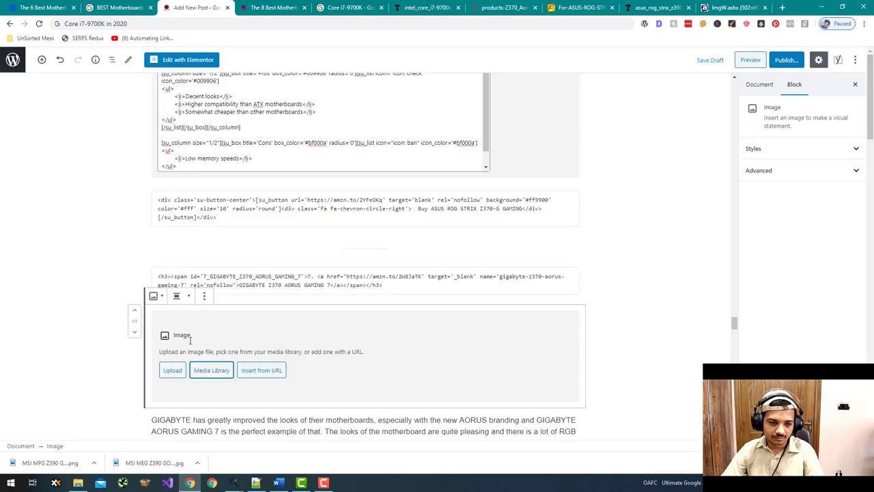
left_click(212, 371)
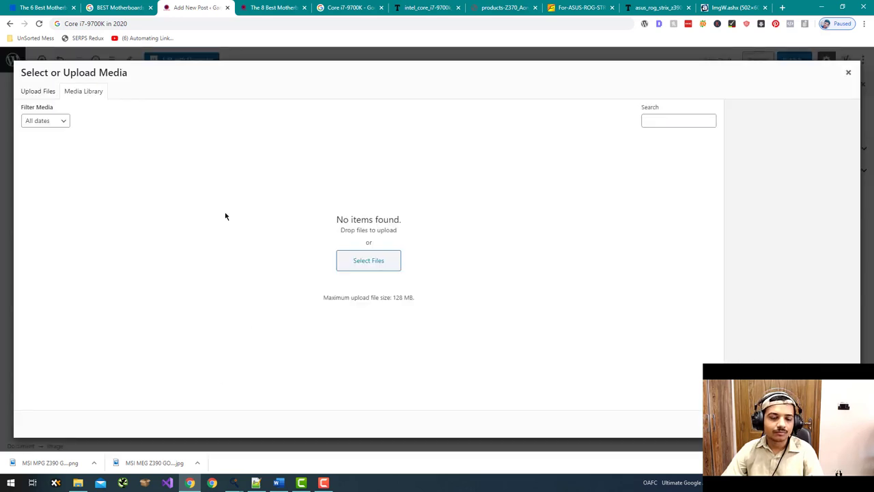
left_click(325, 171)
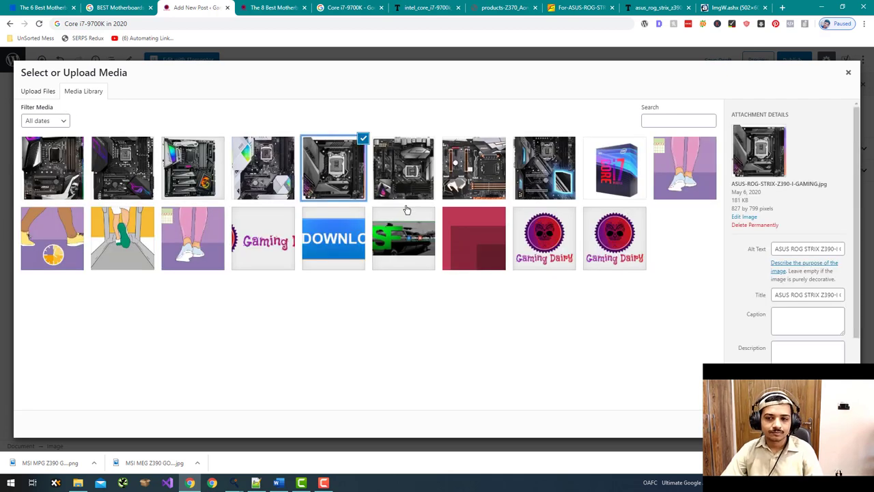
left_click(403, 175)
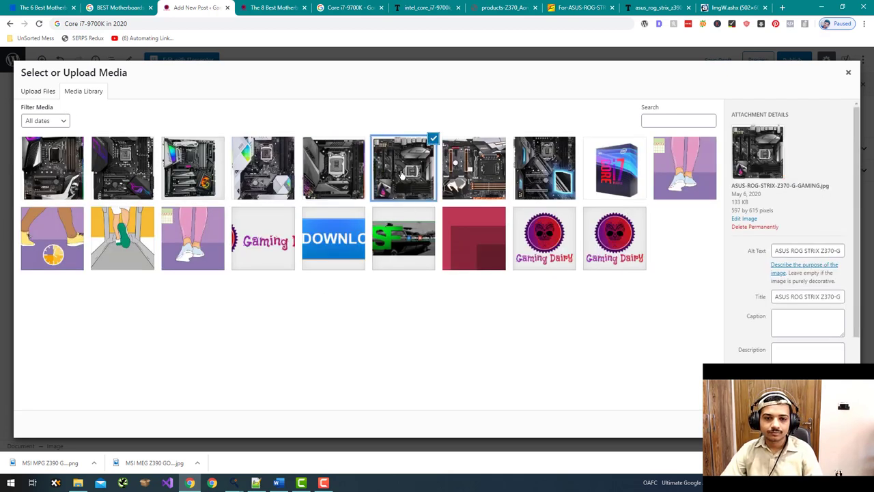
left_click(483, 159)
triple_click(807, 287)
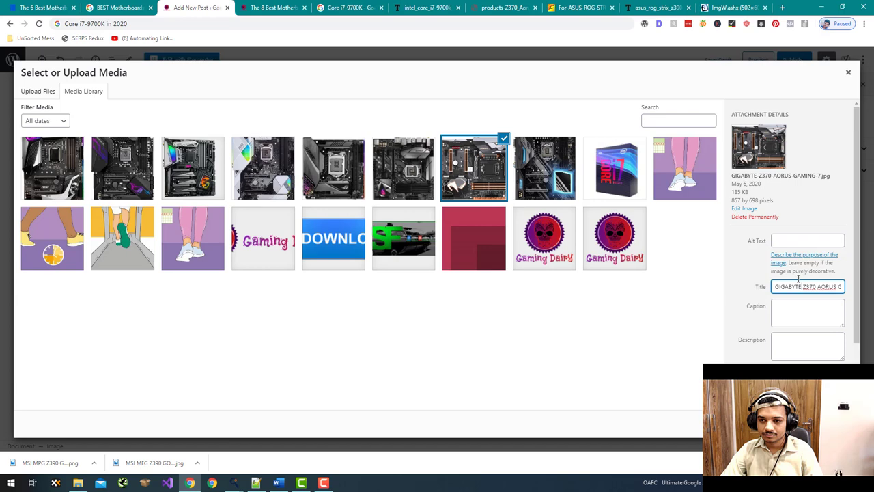
left_click(792, 240)
key("ctrl+v")
left_click(816, 424)
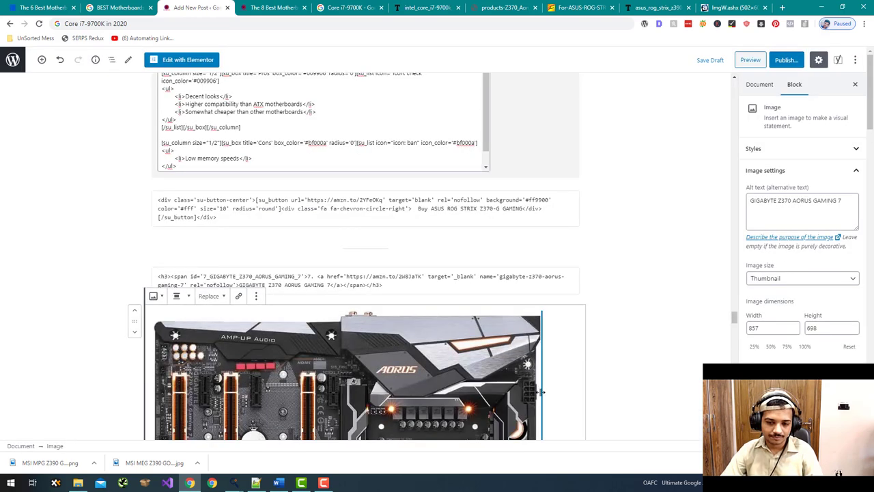
- Resize the GIGABYTE image to 488×397 and centre it
left_click_drag(537, 384, 374, 396)
scroll(244, 292, "down", 2)
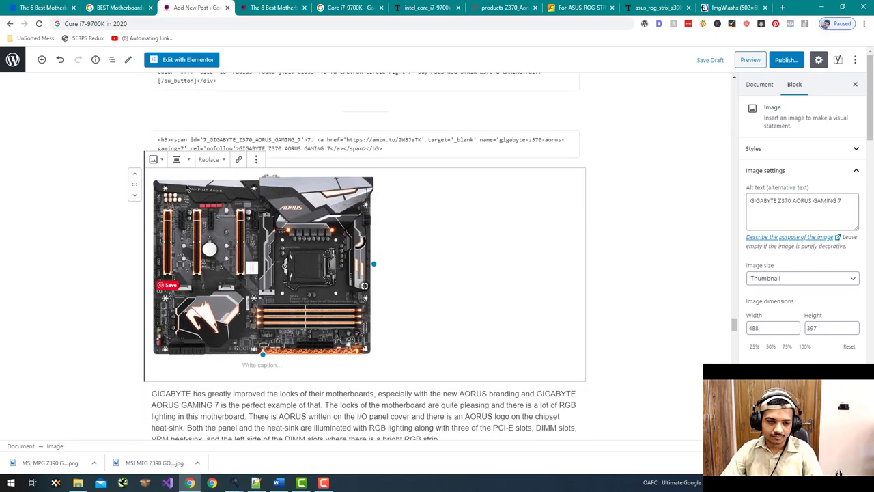
left_click(178, 160)
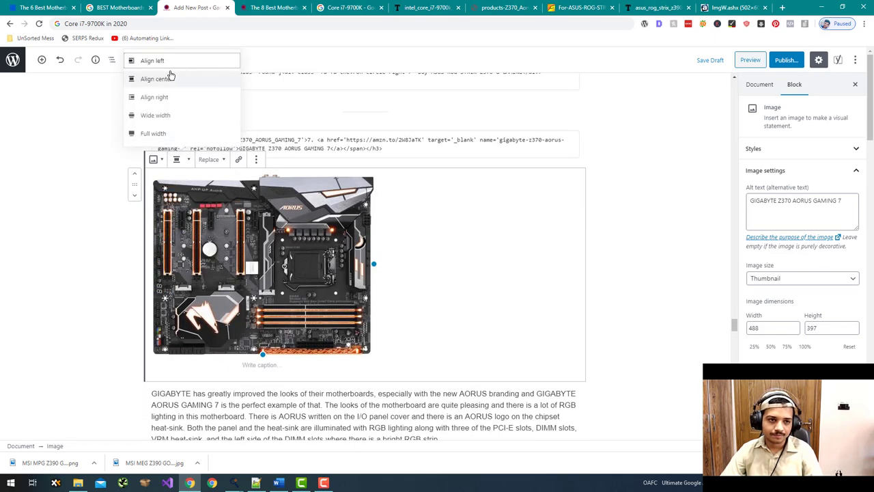
left_click(170, 77)
scroll(180, 211, "down", 8)
scroll(179, 210, "down", 4)
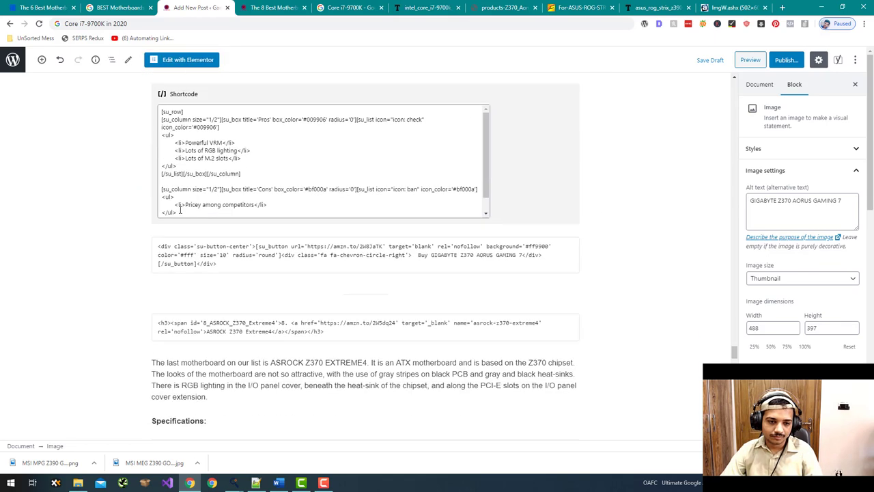
scroll(192, 203, "up", 3)
- Select the text of the GIGABYTE section's 'Conclusion:' heading
left_click_drag(192, 203, 149, 201)
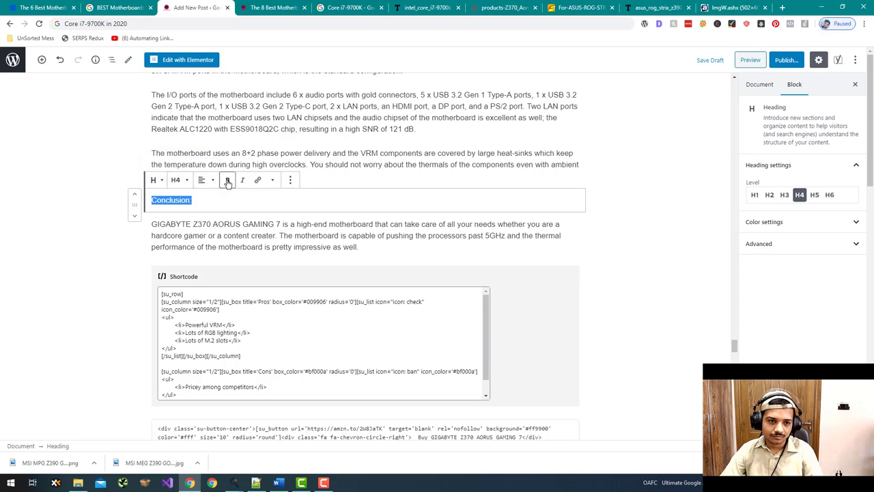
scroll(271, 209, "down", 8)
scroll(271, 208, "up", 3)
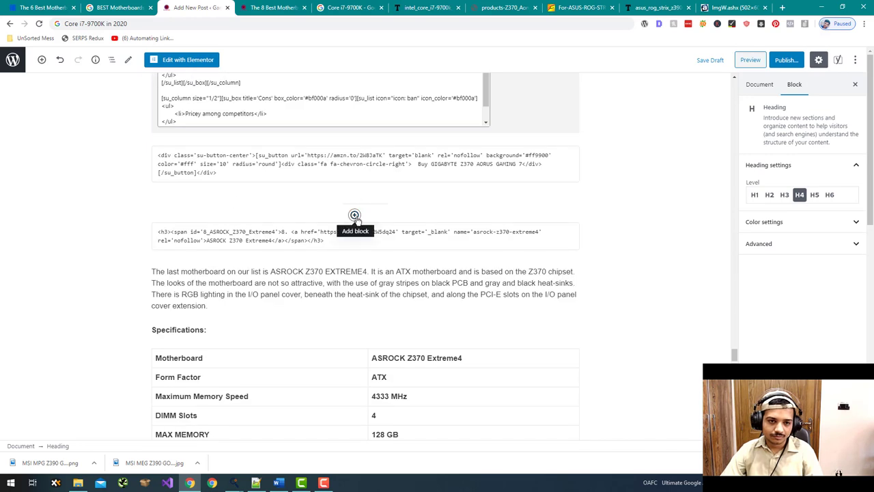
- Insert the ASROCK Z370 Extreme4 photo under its heading, with alt text 'ASROCK Z370 Extreme4'
left_click(355, 259)
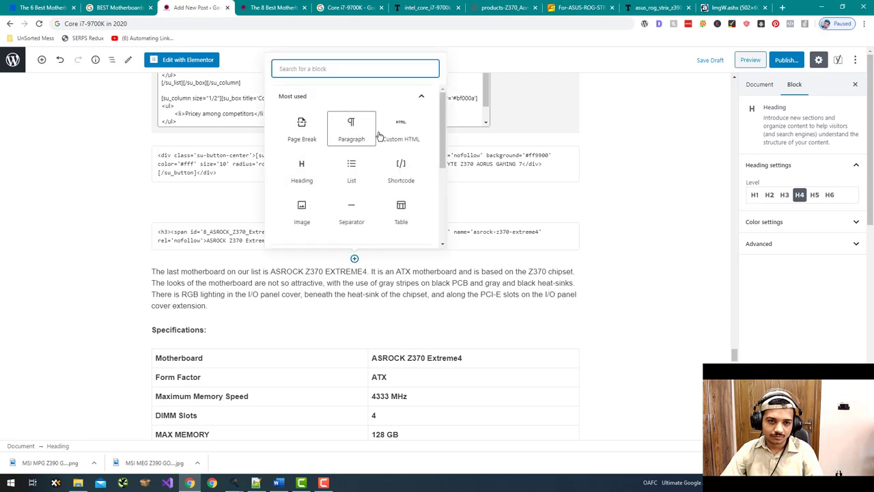
left_click(298, 216)
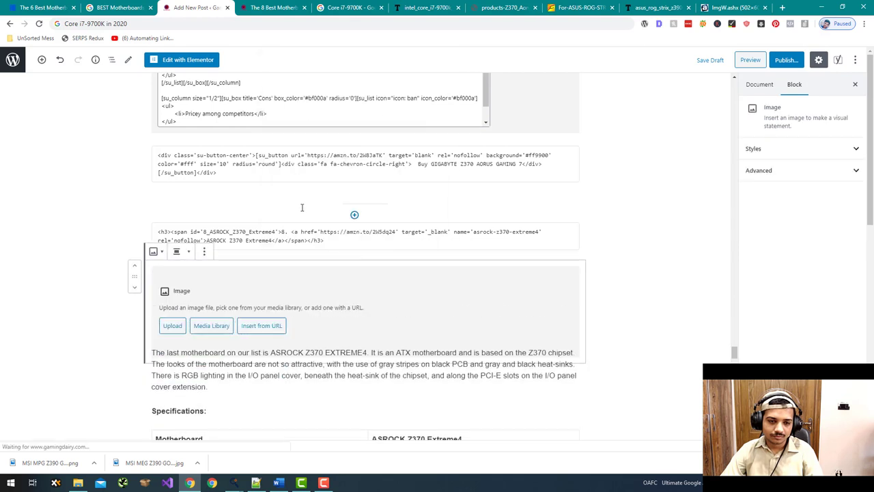
left_click(214, 325)
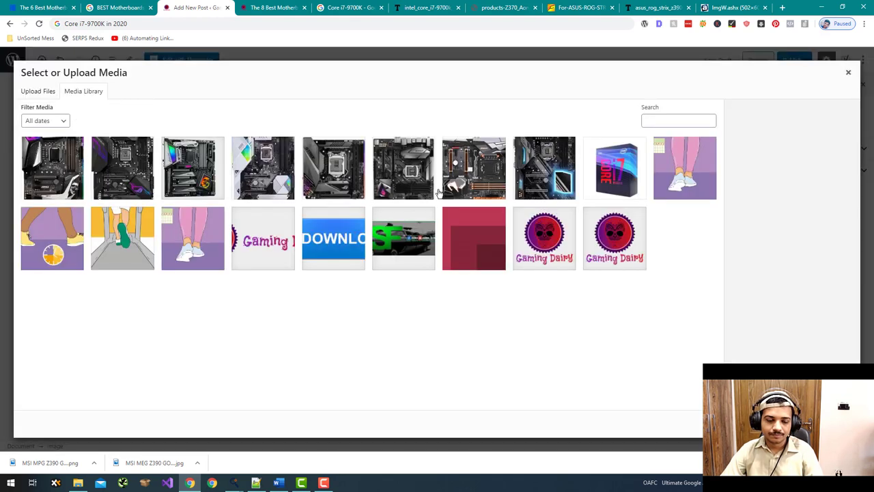
left_click(545, 190)
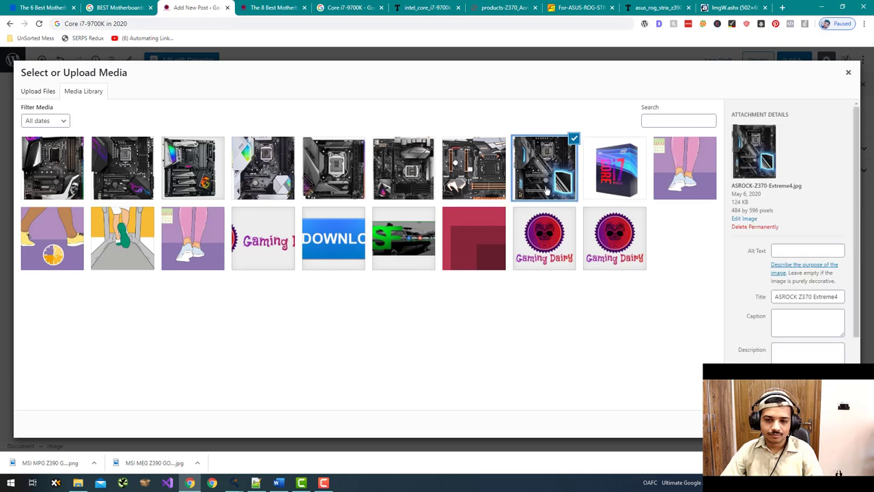
triple_click(806, 296)
key("ctrl+c")
left_click(806, 250)
key("ctrl+v")
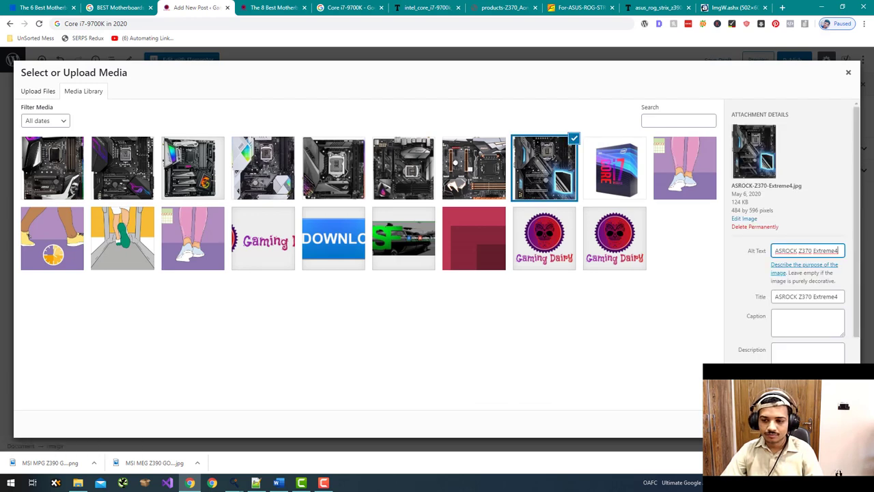
left_click(830, 424)
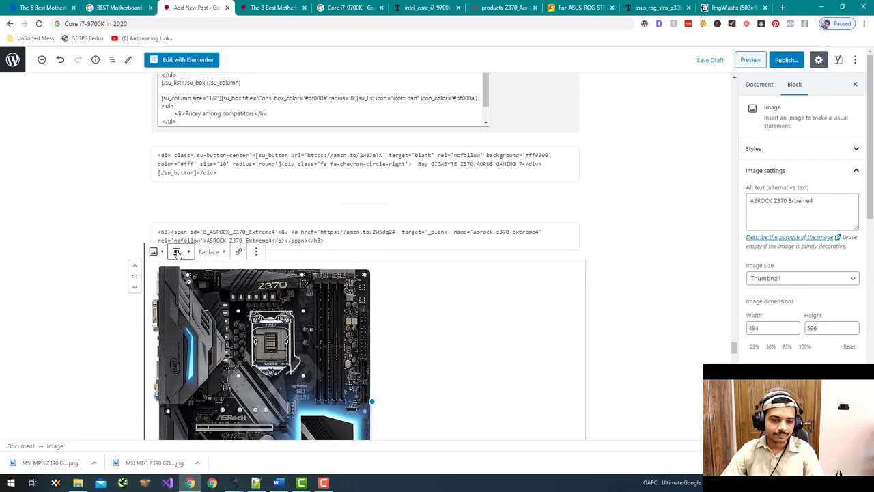
- Centre the ASRock image and narrow it to 484×596
left_click(177, 251)
left_click(182, 173)
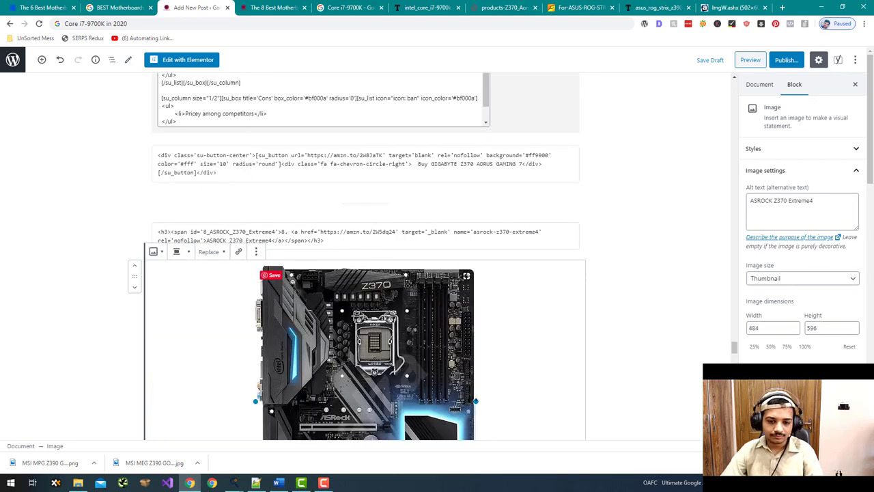
left_click_drag(476, 401, 471, 380)
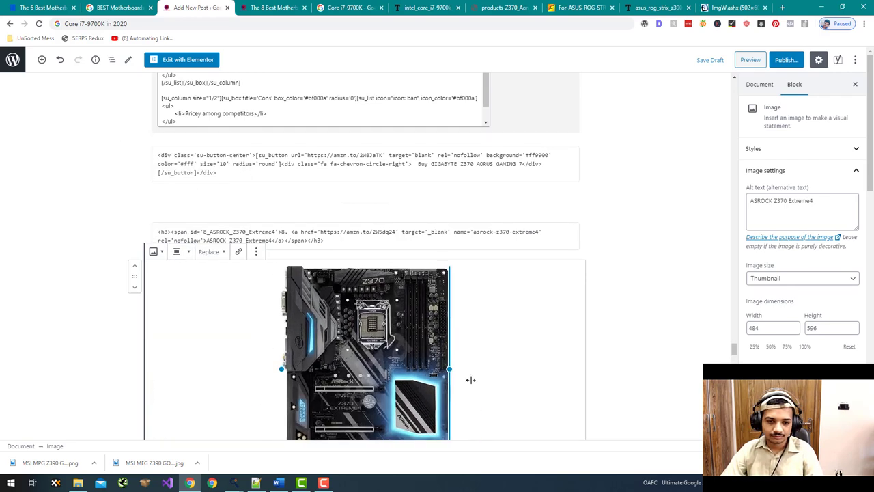
scroll(708, 312, "down", 7)
left_click(673, 332)
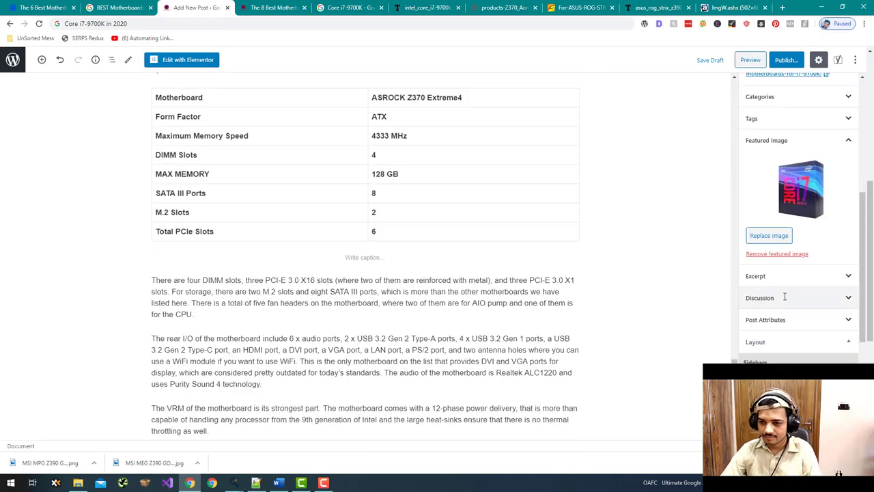
- Save the post as a draft and open its preview in a new tab
scroll(786, 297, "up", 3)
left_click(710, 61)
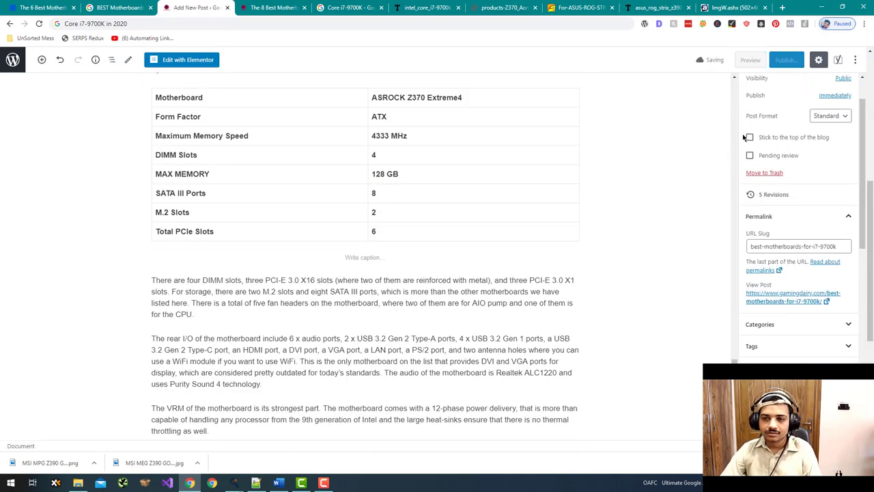
scroll(706, 145, "up", 12)
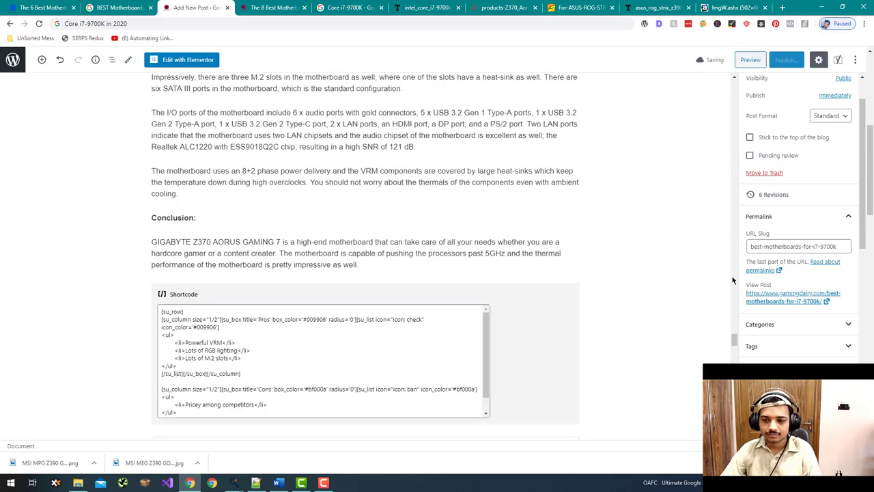
left_click_drag(735, 338, 736, 59)
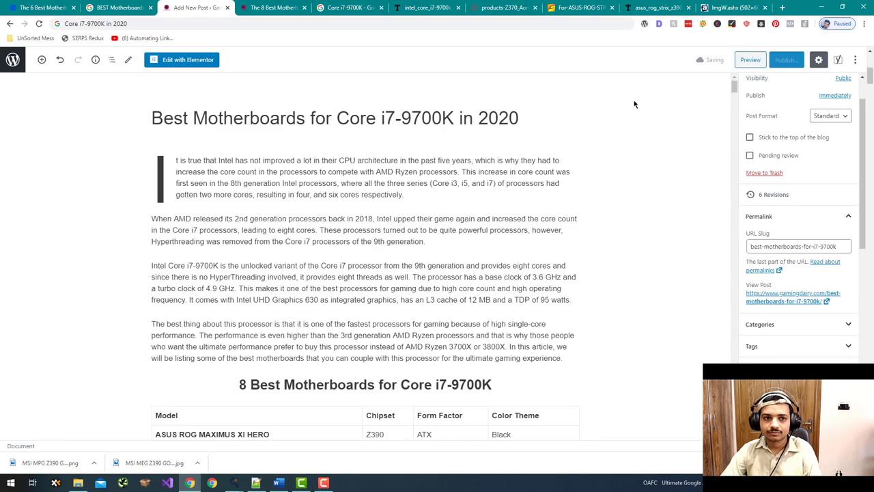
left_click(751, 60)
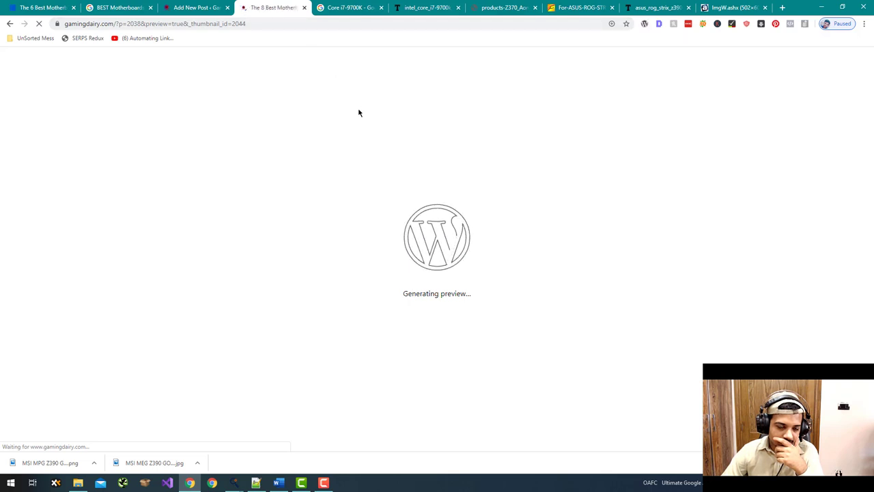
- Scroll through the rendered product sections in the preview, then return to the editor tab
scroll(359, 111, "down", 5)
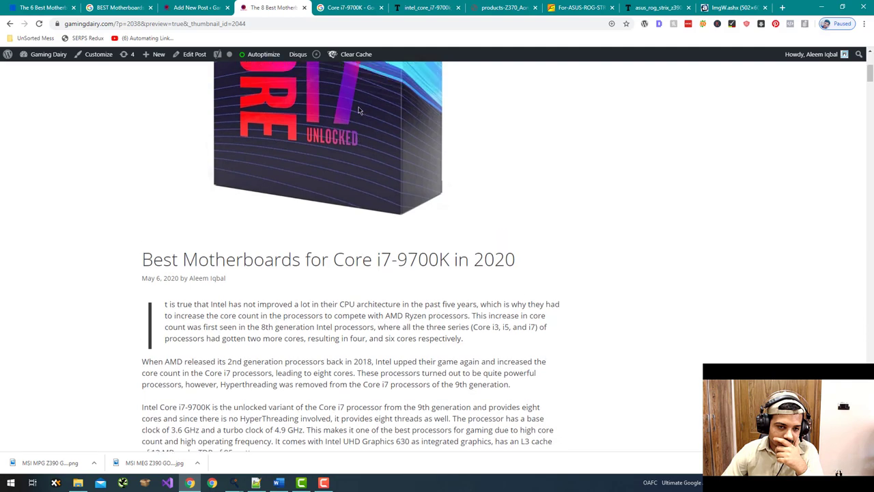
scroll(359, 109, "up", 3)
scroll(359, 110, "down", 7)
scroll(359, 110, "up", 3)
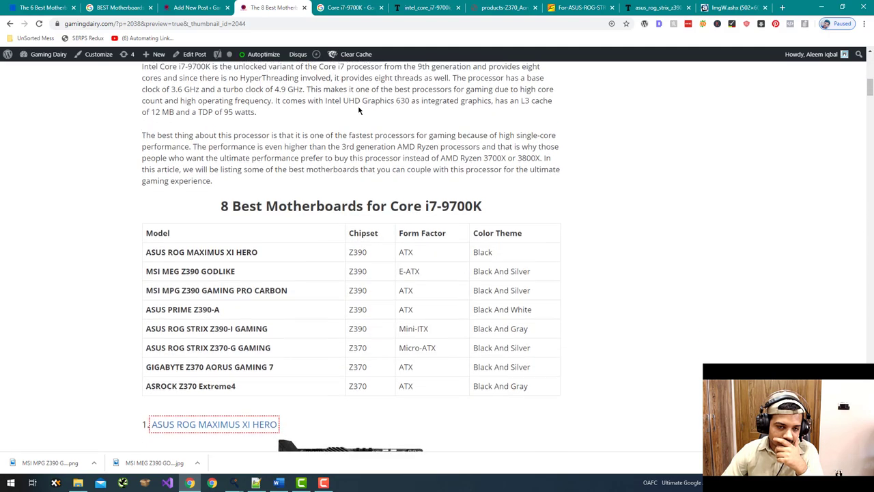
scroll(358, 107, "down", 3)
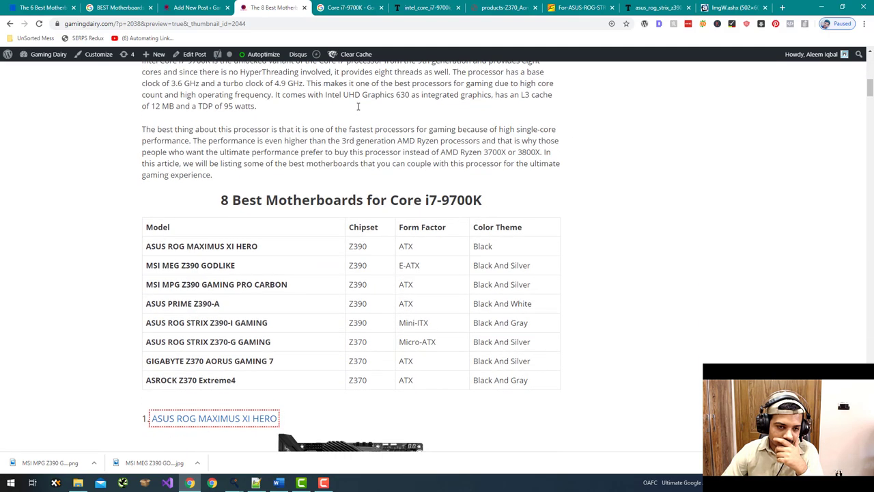
scroll(360, 110, "down", 1)
left_click_drag(298, 110, 411, 109)
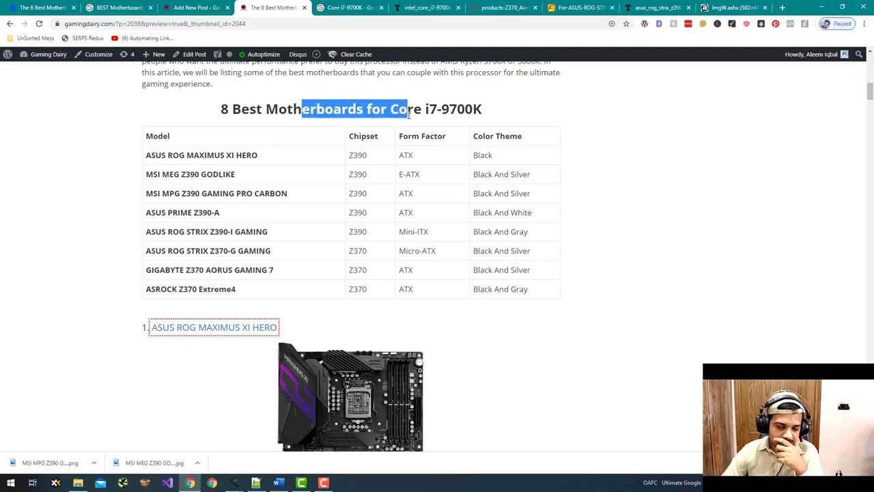
left_click(408, 112)
scroll(405, 114, "down", 3)
scroll(405, 114, "down", 8)
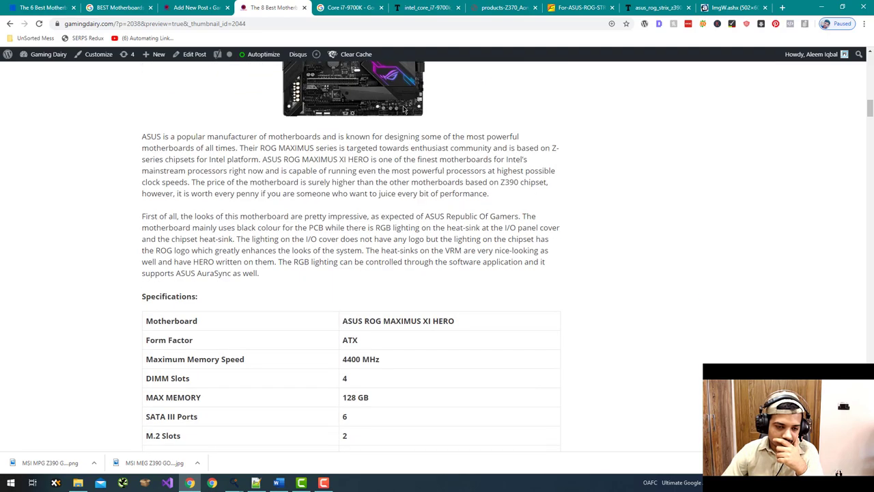
scroll(403, 108, "down", 10)
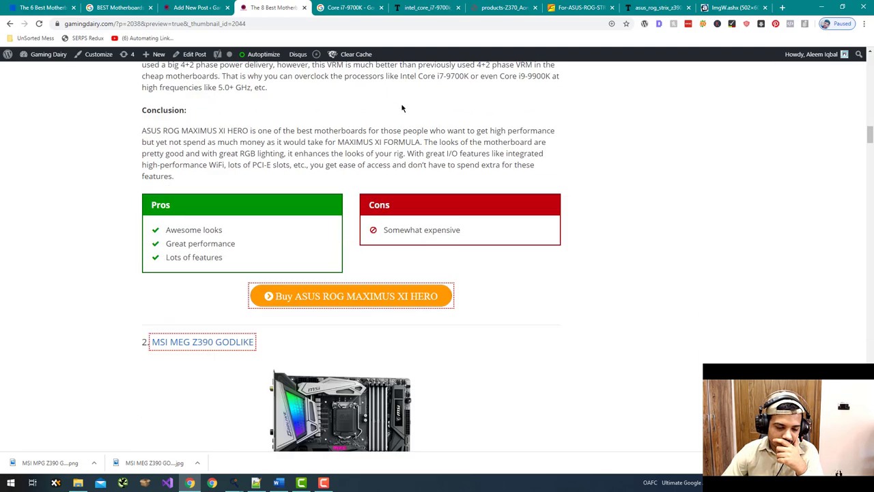
scroll(403, 108, "down", 12)
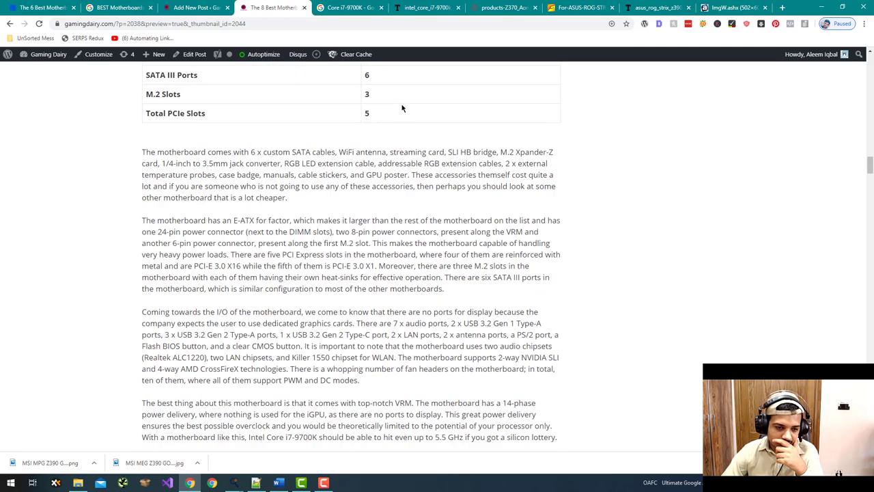
scroll(403, 108, "down", 12)
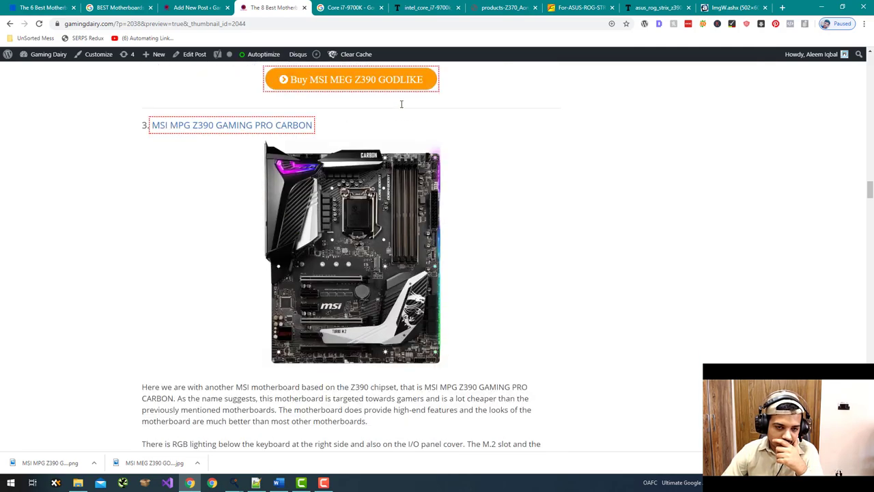
scroll(403, 108, "down", 12)
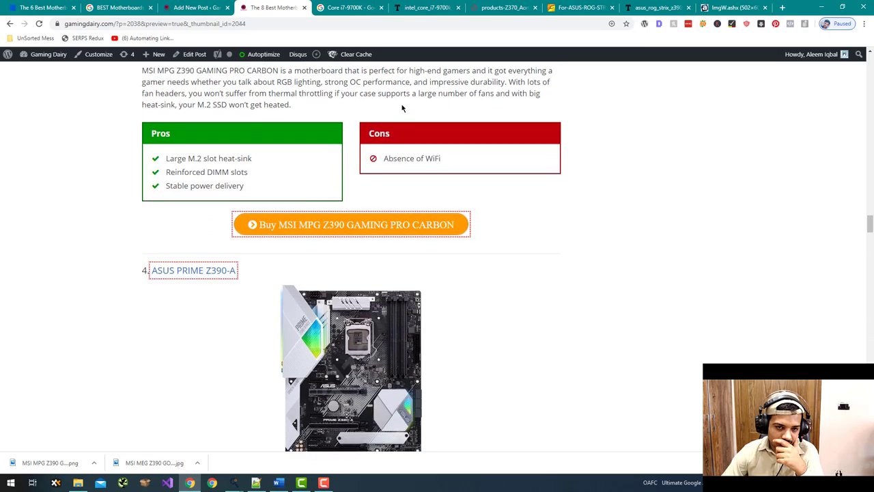
scroll(402, 108, "down", 12)
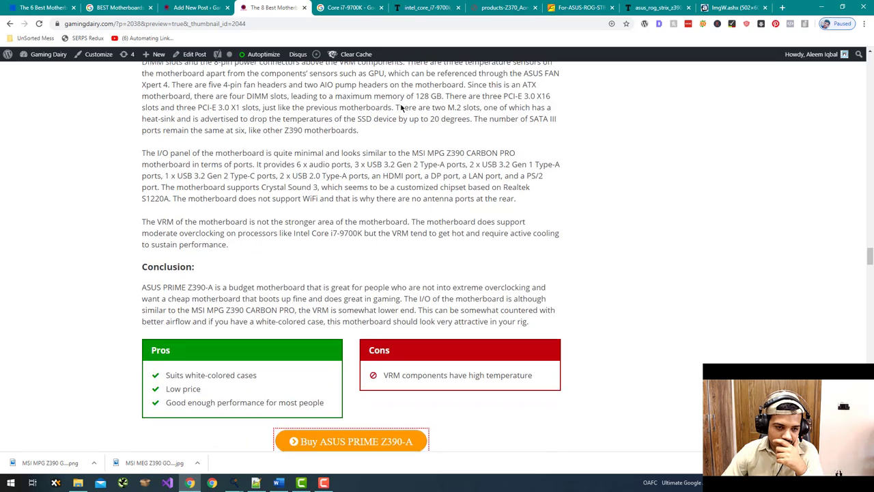
scroll(401, 108, "down", 12)
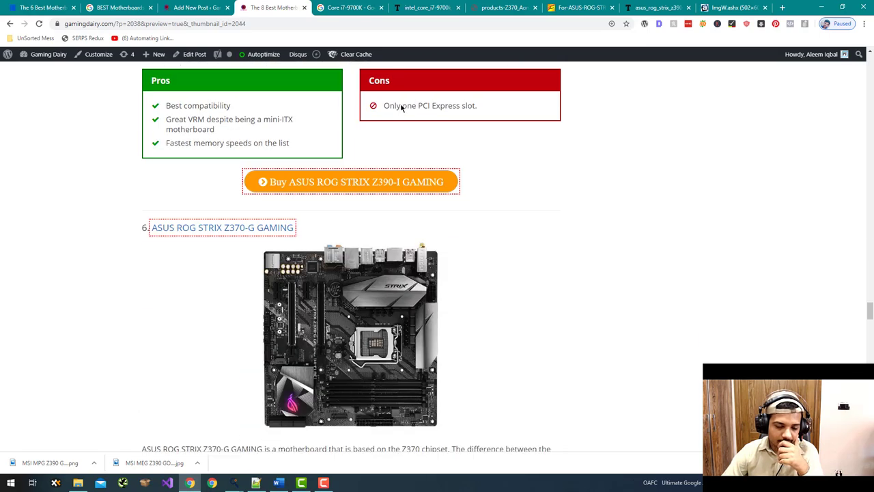
left_click(197, 8)
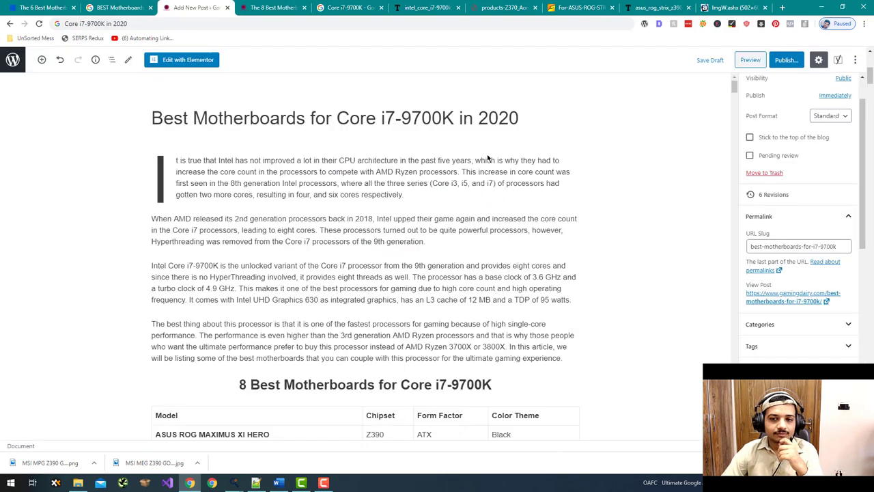
- Select 'processors' in the ASUS ROG MAXIMUS XI HERO description and search 'processors wikipedia' in a new tab
scroll(738, 92, "down", 20)
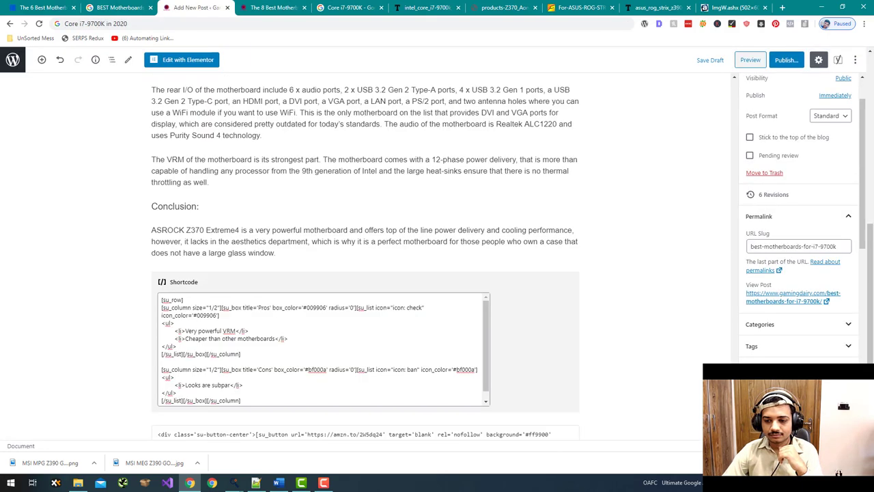
scroll(366, 256, "up", 5)
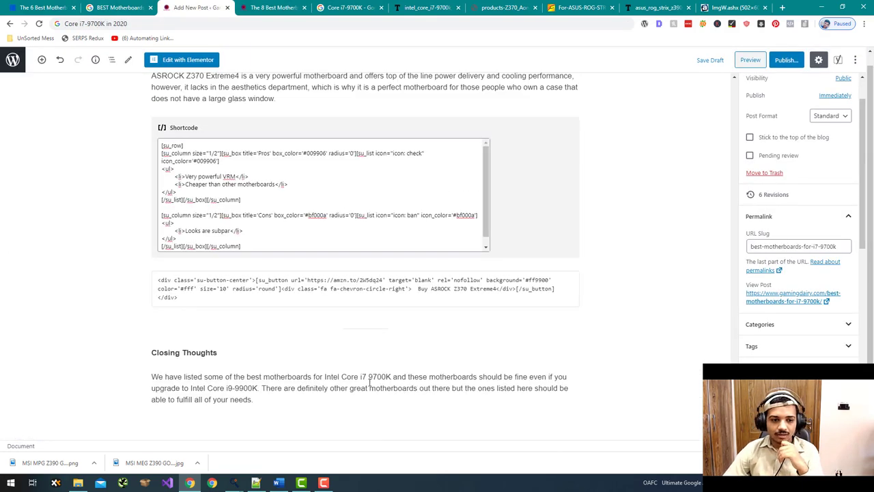
scroll(624, 269, "down", 1)
scroll(625, 269, "up", 8)
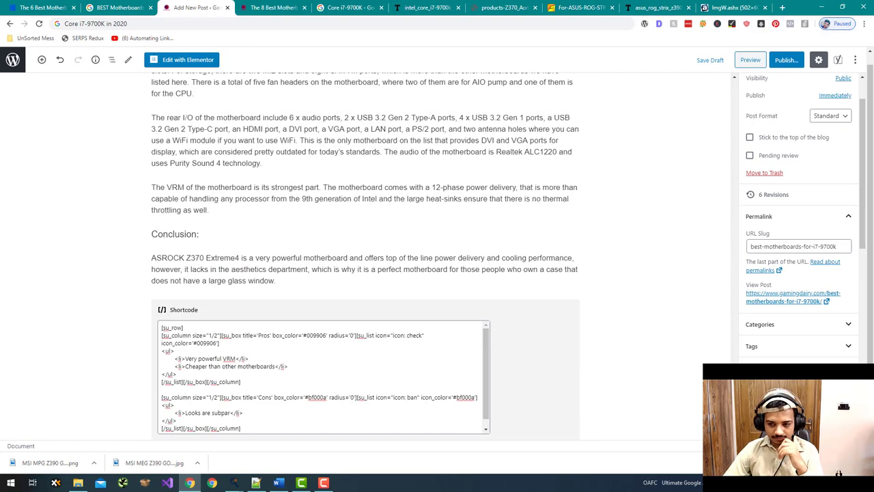
scroll(736, 257, "up", 20)
scroll(430, 173, "down", 3)
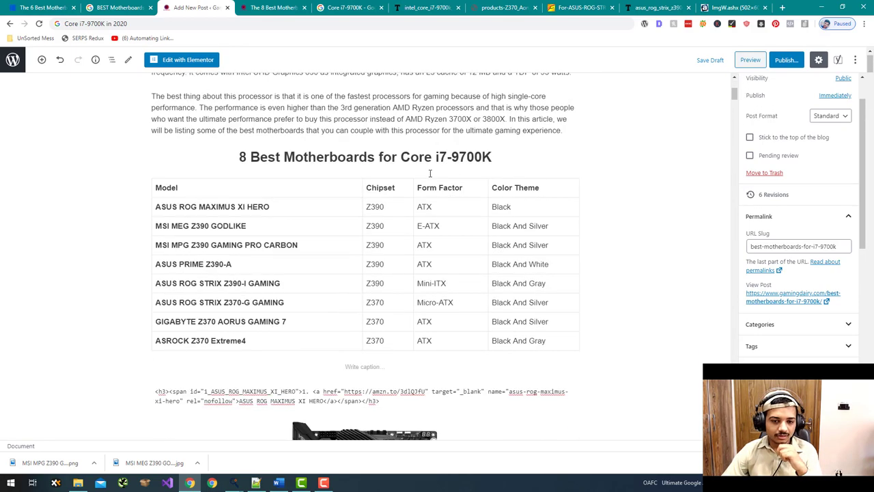
scroll(426, 177, "down", 7)
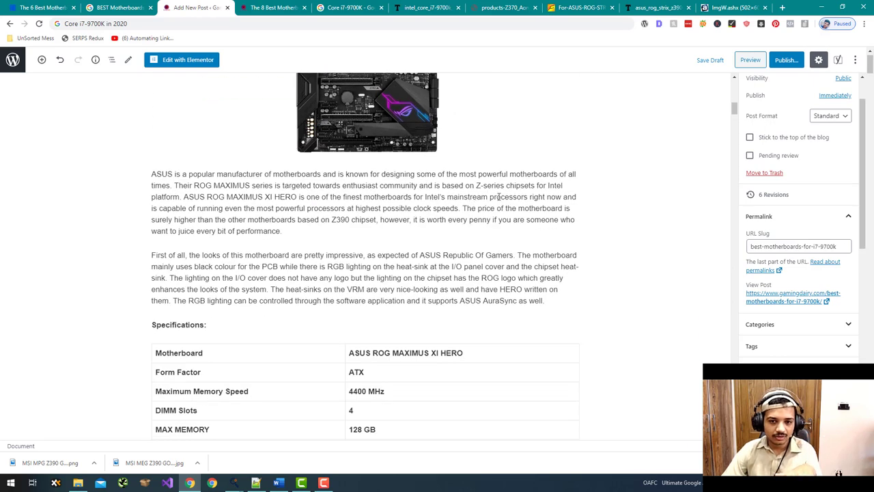
double_click(499, 196)
key("ctrl+c")
left_click_drag(208, 4, 731, 7)
key("ctrl+t")
key("ctrl+v")
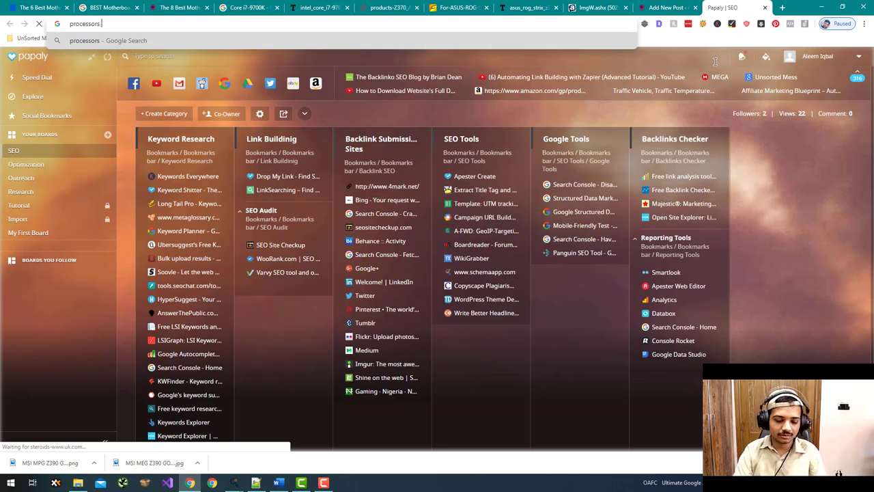
type("wikipedia")
key("Return")
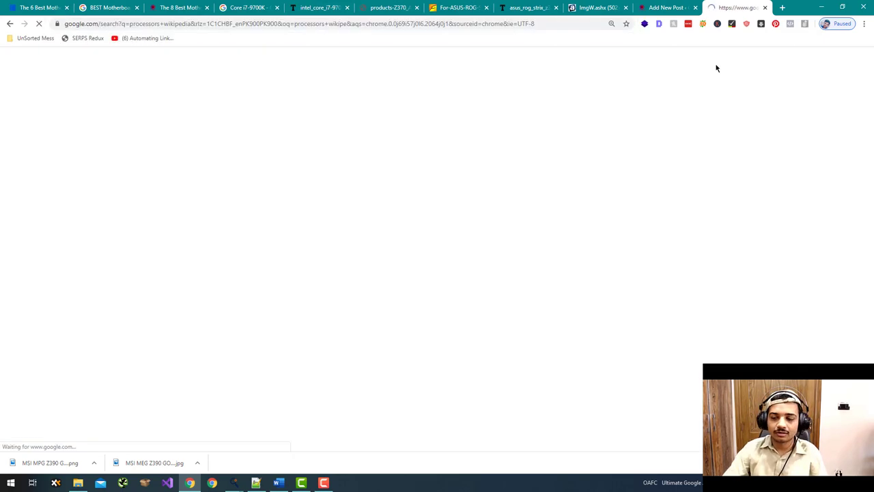
- Link the word 'processors' to the copied Wikipedia Processor article address
right_click(152, 151)
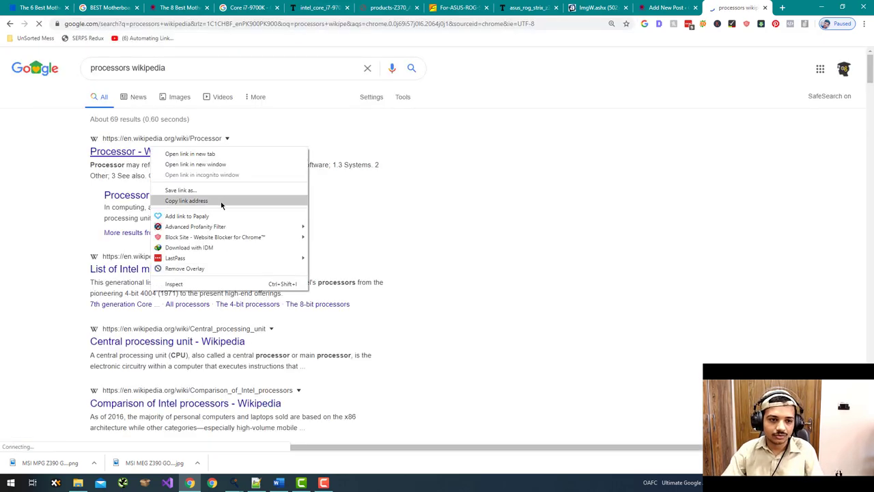
left_click(220, 199)
key("ctrl+shift+Tab")
key("ctrl+v")
left_click(534, 244)
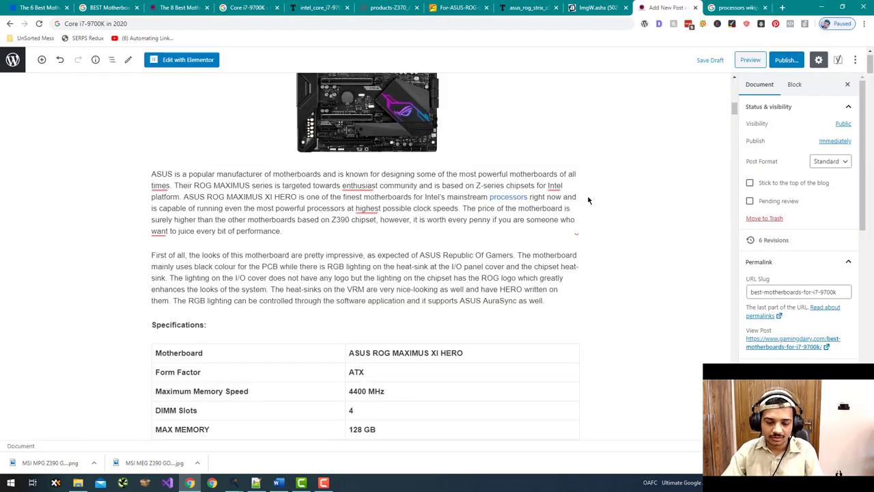
scroll(534, 244, "down", 4)
scroll(534, 244, "down", 15)
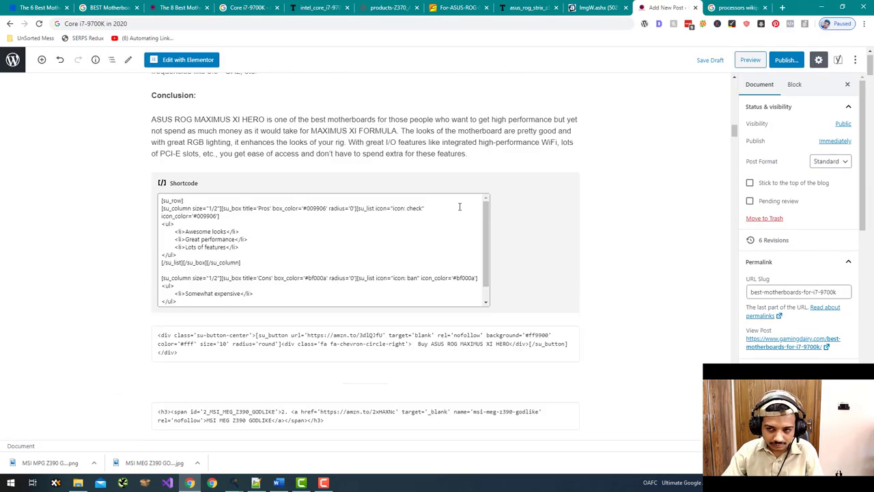
scroll(460, 210, "down", 6)
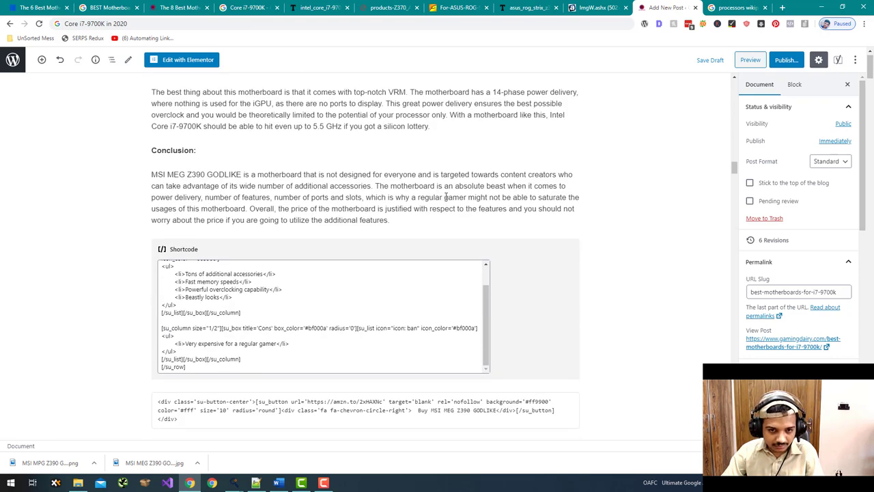
double_click(220, 208)
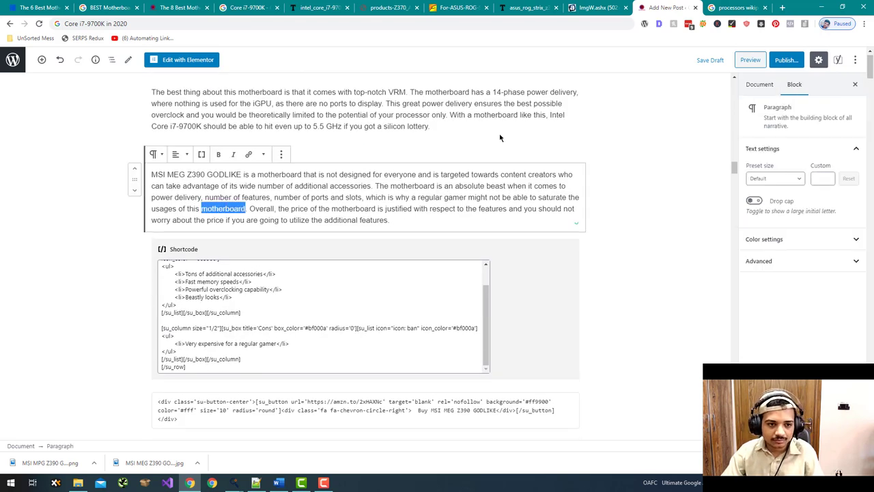
- Link 'motherboard' in the MSI MEG Z390 GODLIKE conclusion to its Wikipedia article
left_click(724, 9)
double_click(113, 68)
key("ctrl+v")
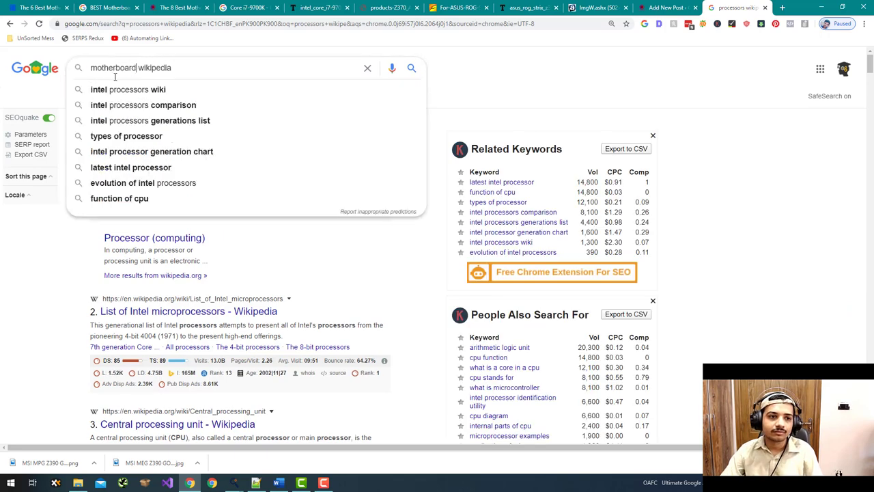
key("Return")
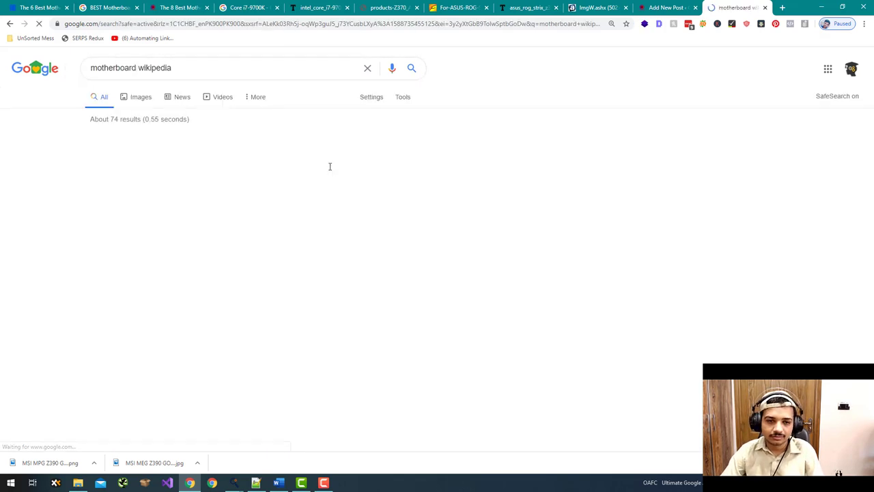
right_click(195, 151)
left_click(232, 203)
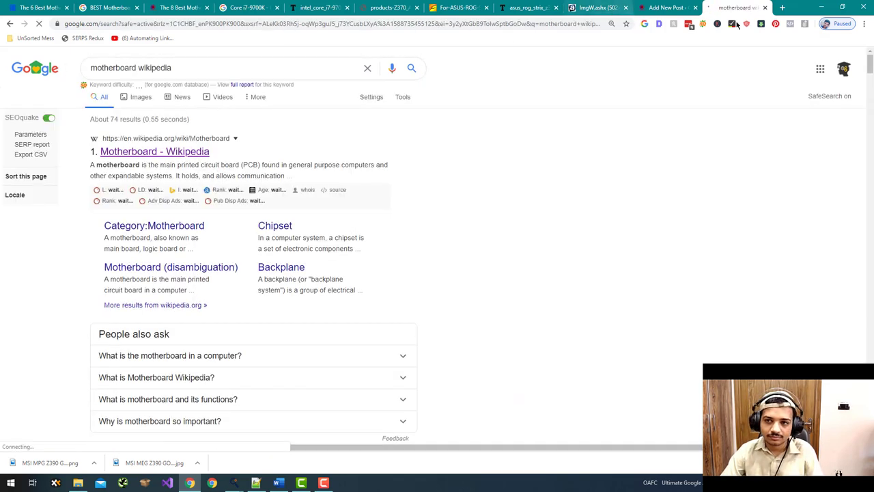
left_click(666, 8)
key("ctrl+v")
- Link 'gamer' in the GIGABYTE Z370 AORUS conclusion to the Wikipedia Gamer article
scroll(594, 235, "down", 20)
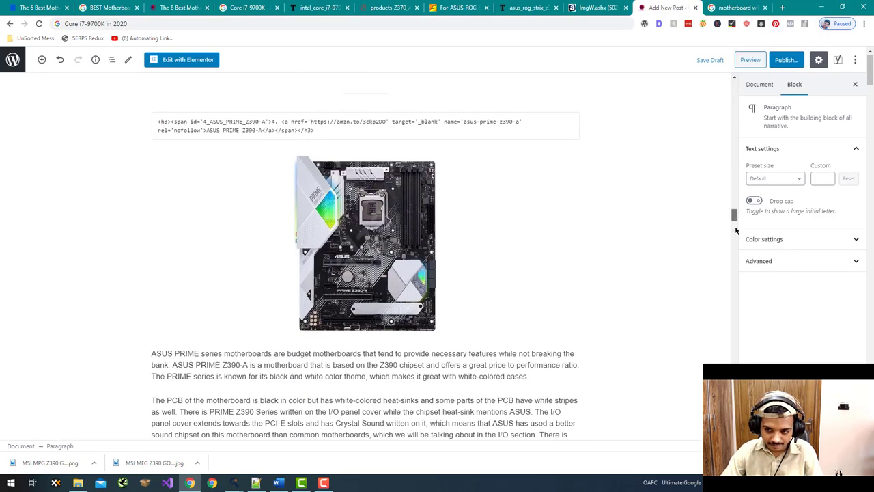
left_click_drag(735, 231, 734, 331)
scroll(603, 315, "down", 5)
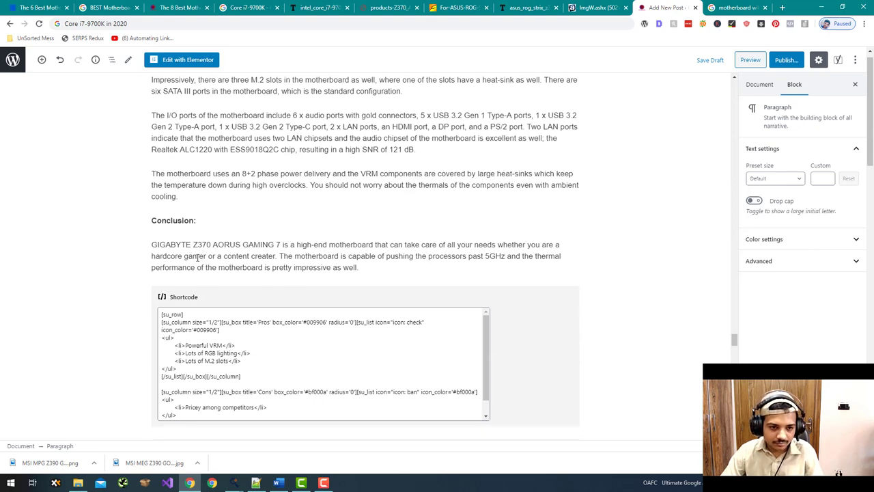
double_click(195, 257)
left_click(731, 8)
double_click(123, 68)
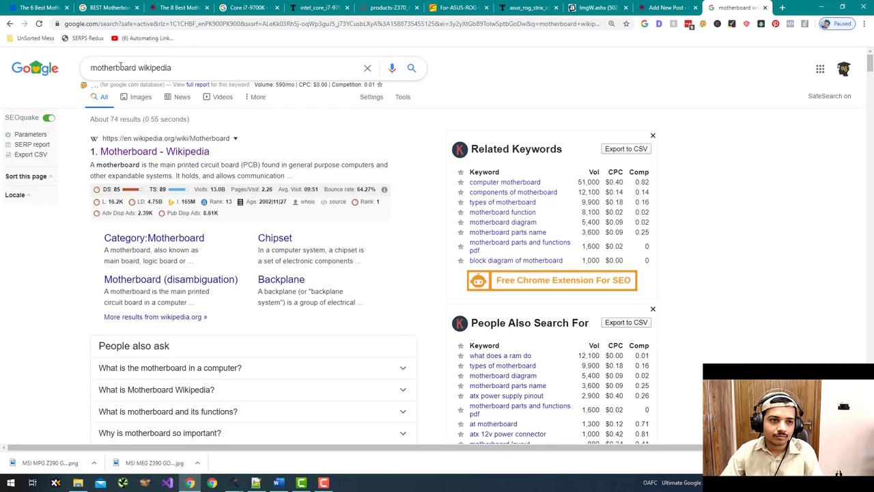
key("ctrl+v")
key("Return")
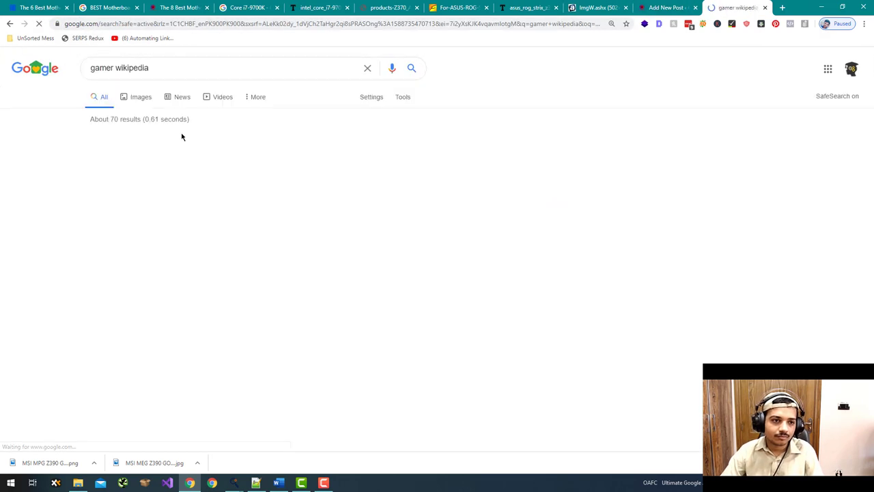
right_click(146, 152)
left_click(236, 203)
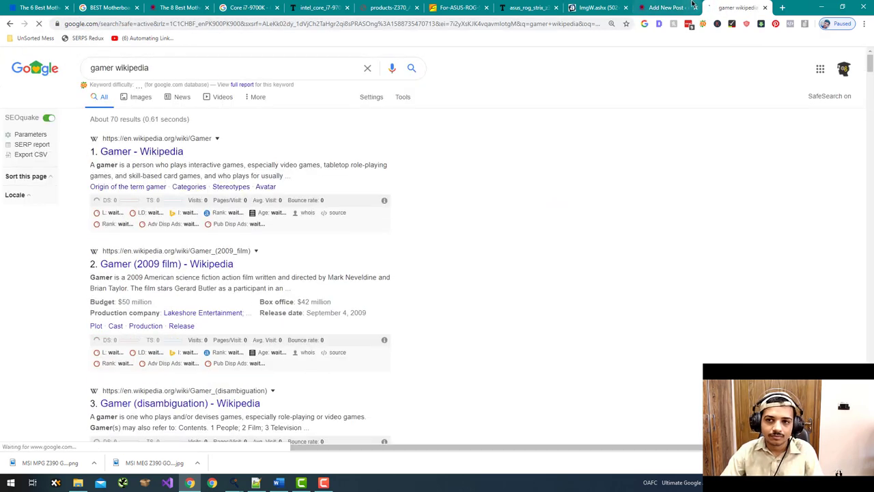
key("ctrl+shift+Tab")
key("ctrl+v")
left_click(626, 244)
scroll(632, 262, "down", 15)
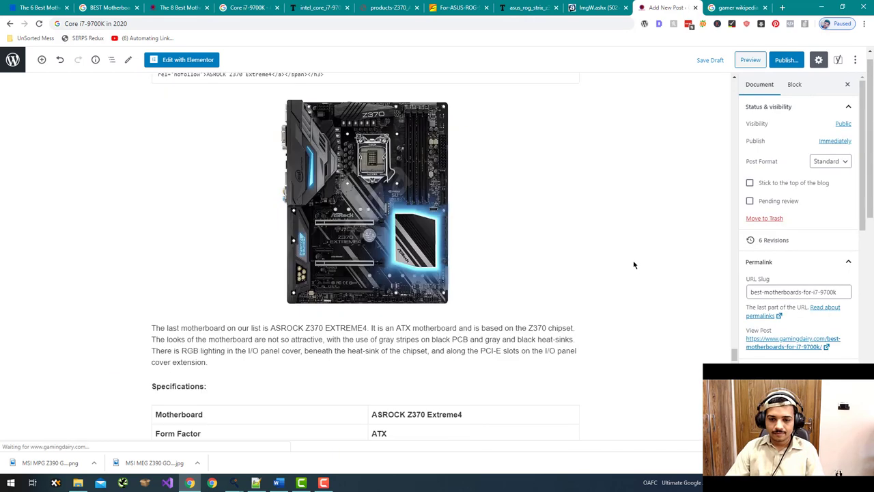
- Convert the 'Closing Thoughts' line into an H3 heading
scroll(632, 266, "down", 4)
scroll(408, 255, "up", 3)
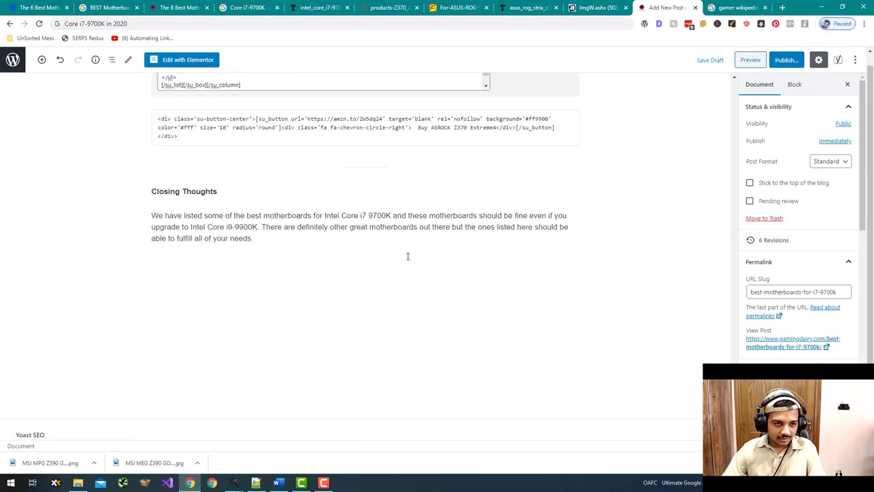
left_click(235, 214)
left_click(161, 195)
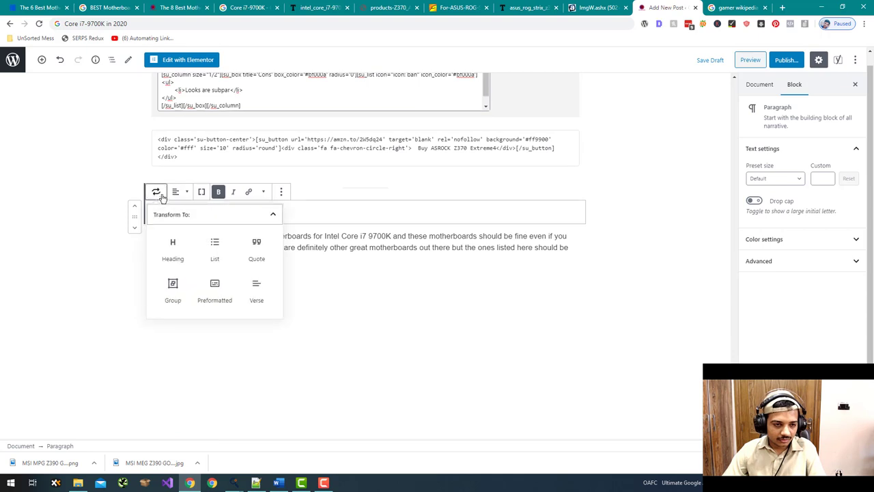
left_click(173, 249)
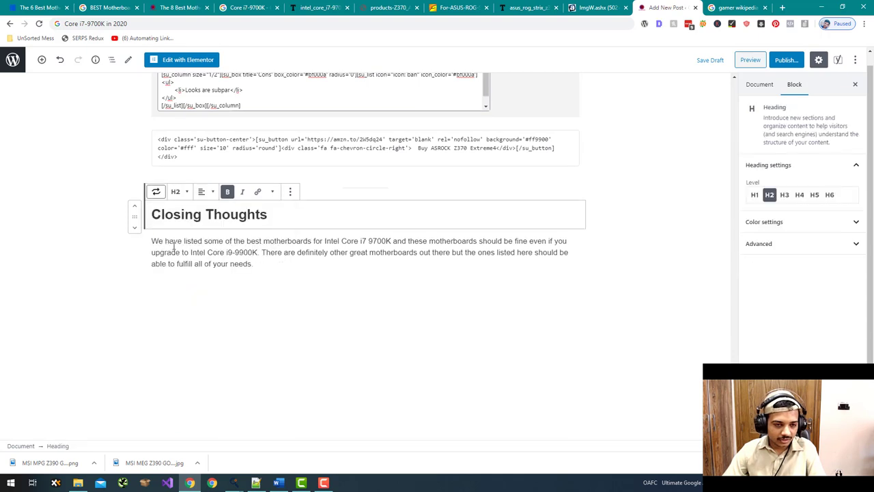
left_click(176, 192)
left_click(180, 164)
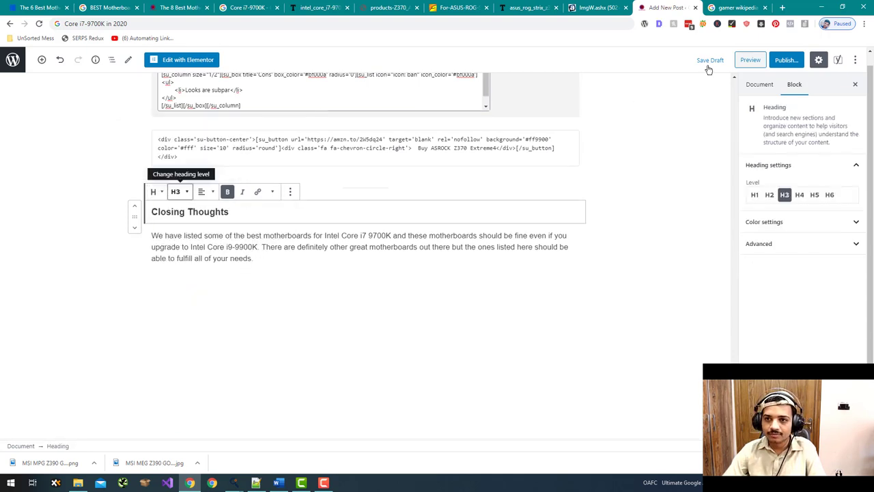
- Save the draft and open a preview of the post in a new tab
left_click(709, 61)
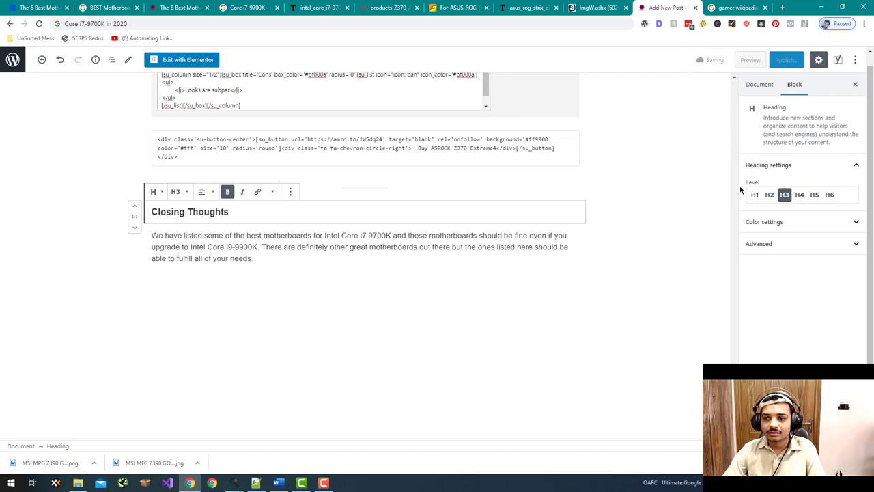
scroll(695, 124, "up", 20)
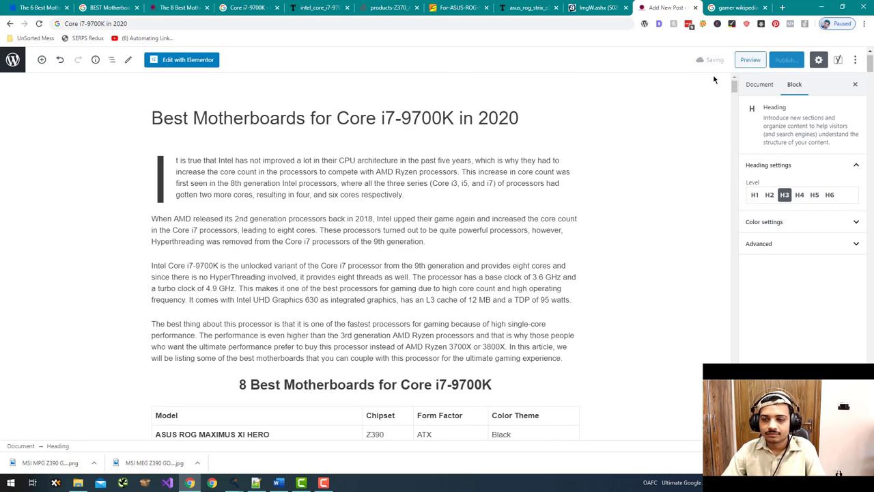
left_click(750, 60)
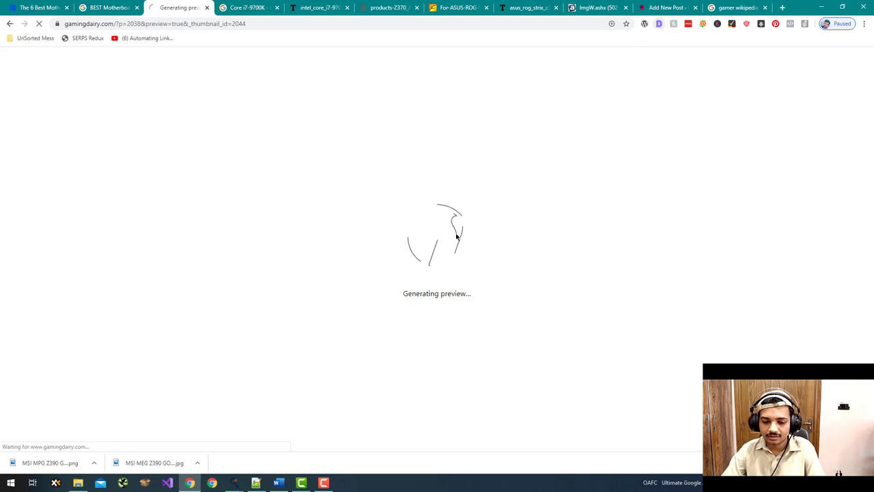
- Scroll the loaded preview to the ASUS section and show the post's H1–H4 heading outline
left_click(324, 482)
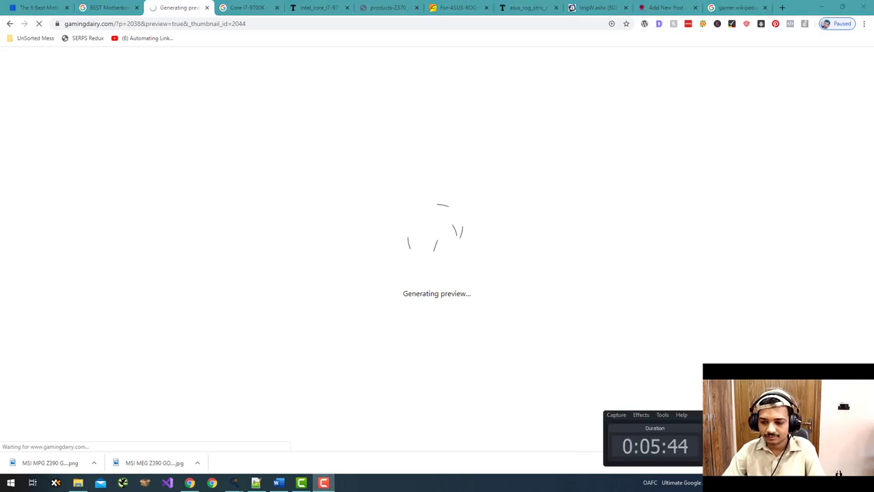
left_click(767, 330)
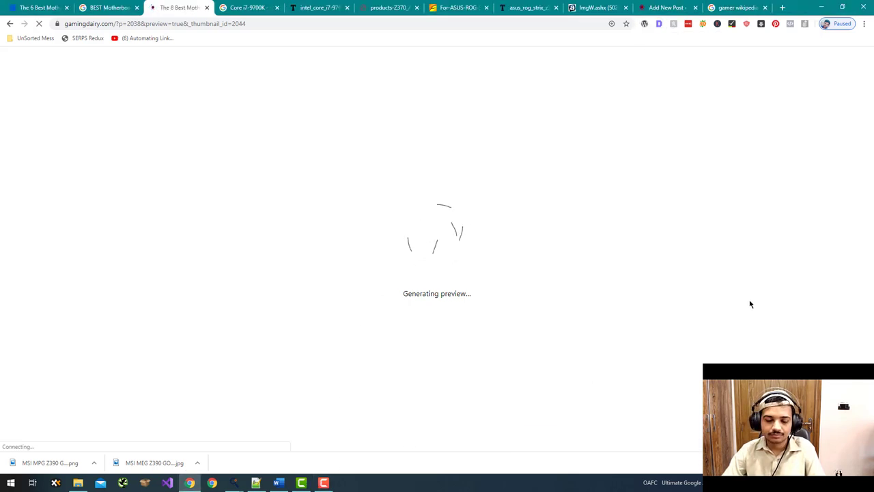
scroll(576, 176, "down", 5)
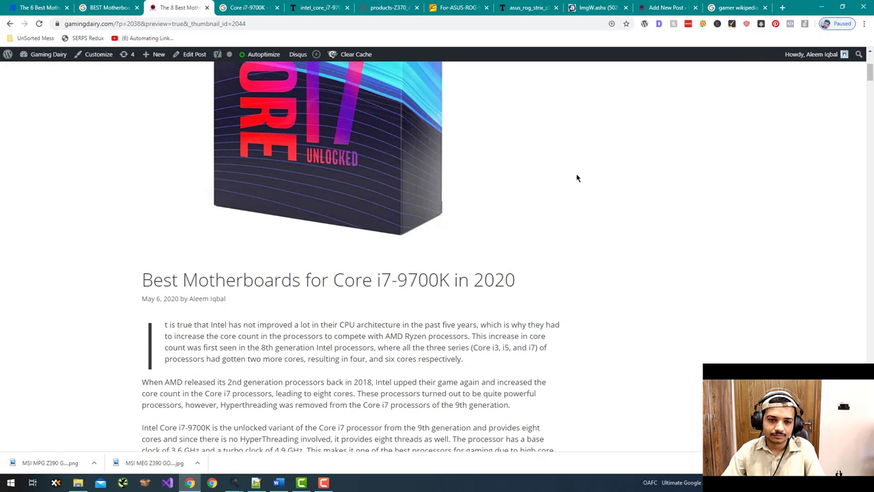
scroll(575, 176, "up", 4)
scroll(577, 178, "down", 1)
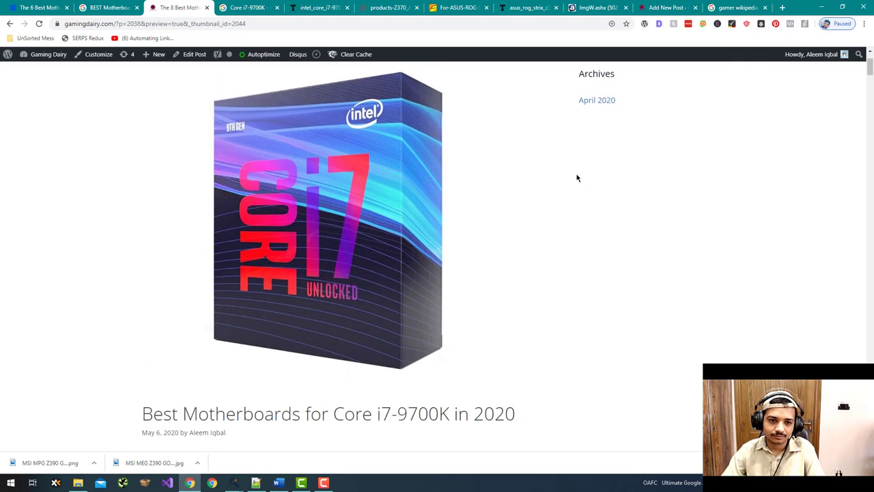
scroll(577, 178, "down", 10)
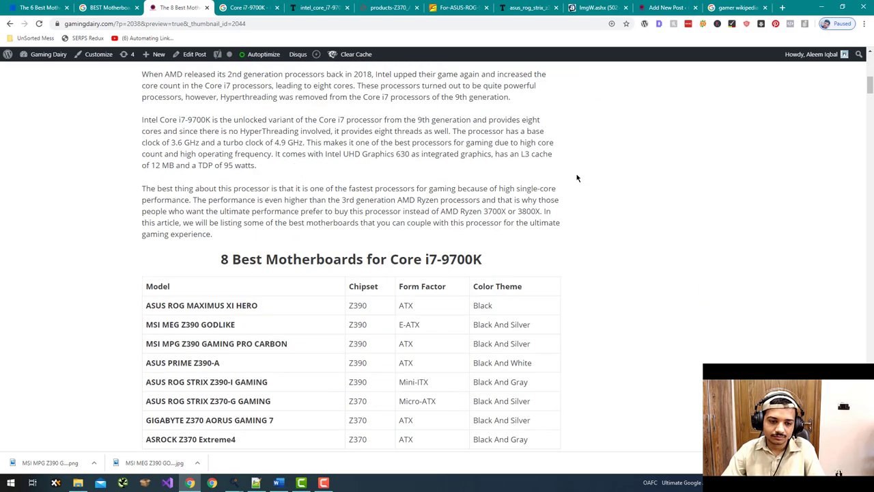
scroll(577, 178, "down", 6)
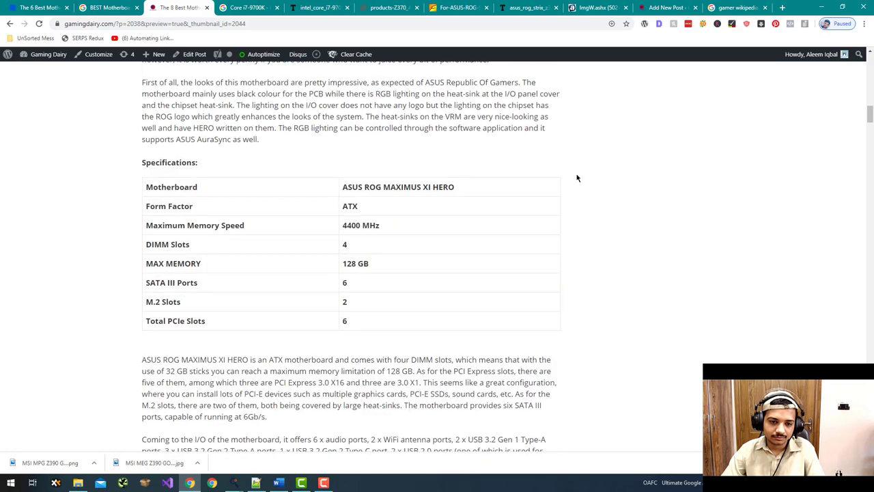
scroll(577, 178, "up", 2)
scroll(577, 178, "down", 4)
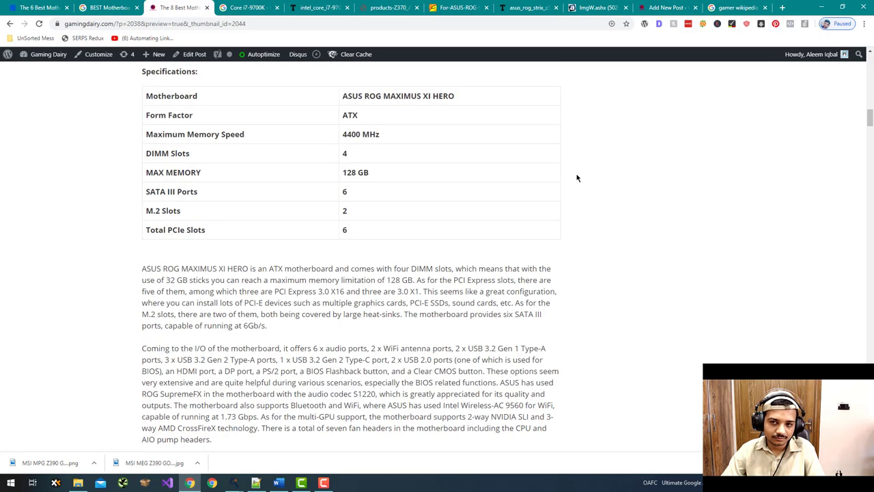
scroll(577, 179, "down", 1)
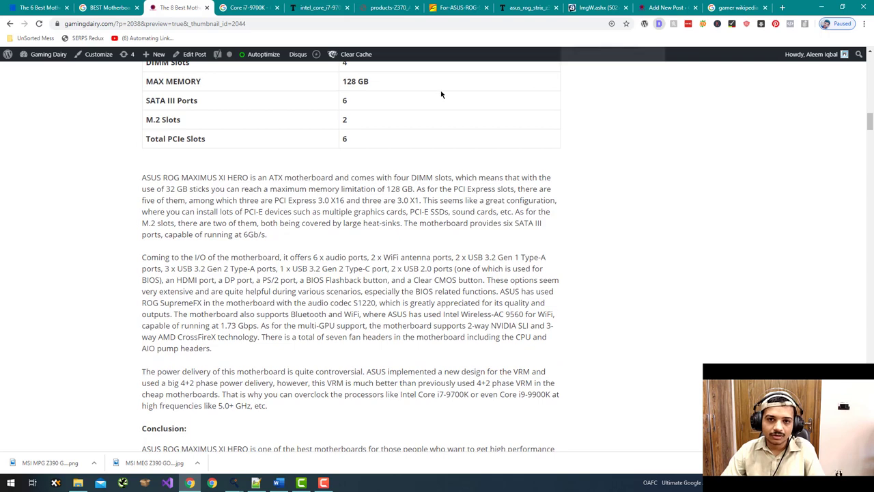
left_click(416, 56)
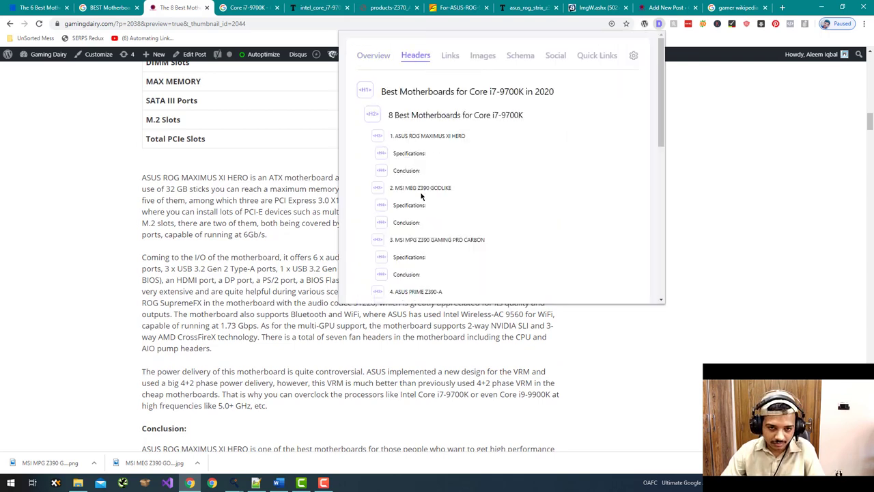
- Review the Headers outline to Closing Thoughts, selecting ASUS PRIME Z390-A, then return to the preview
scroll(421, 199, "down", 1)
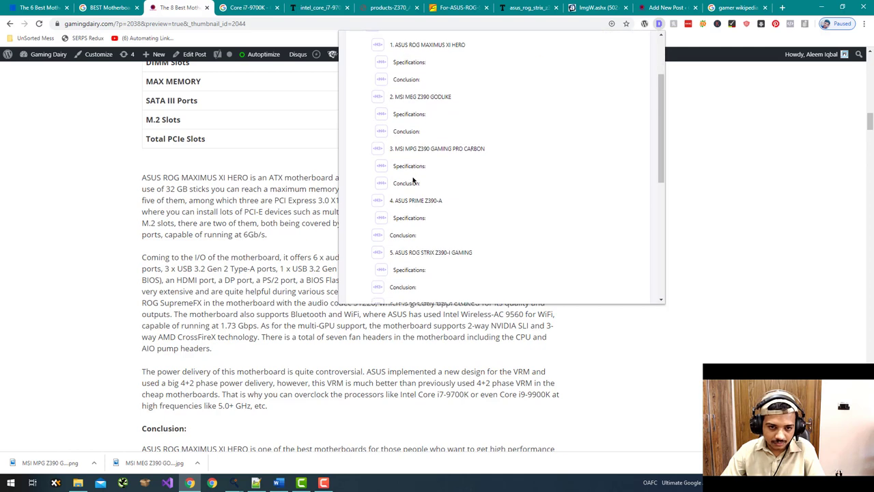
scroll(406, 123, "up", 1)
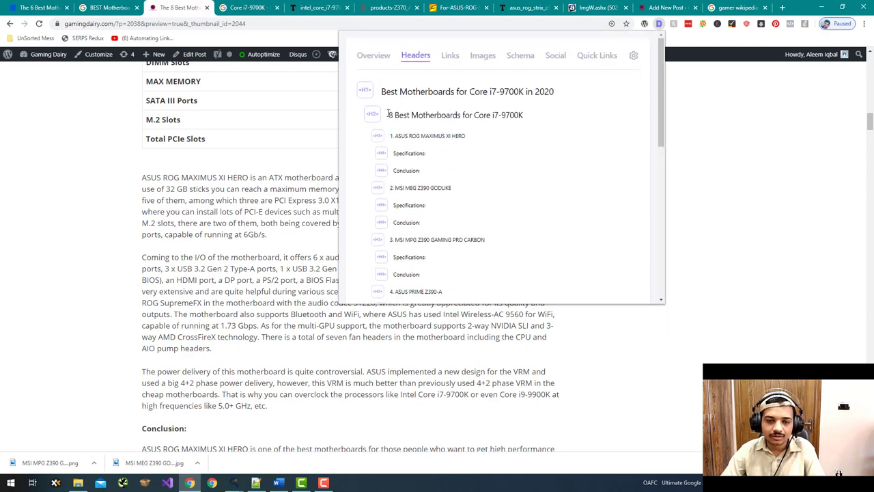
scroll(405, 61, "down", 1)
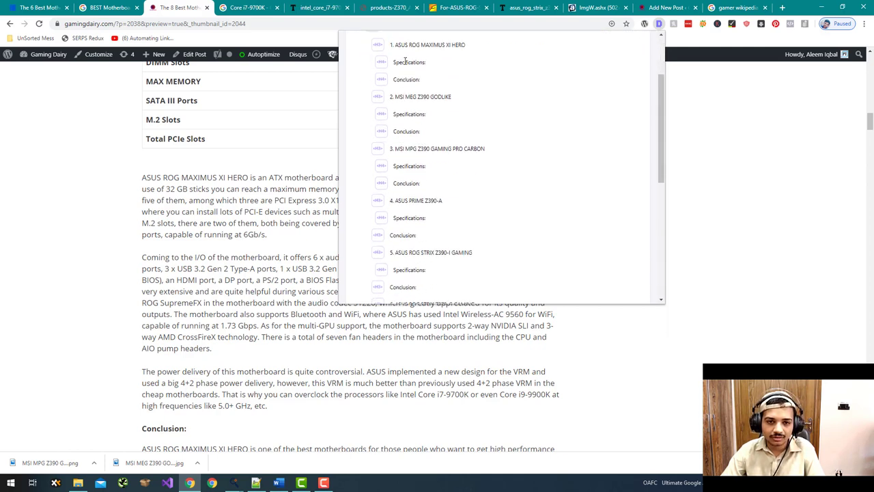
scroll(402, 134, "down", 1)
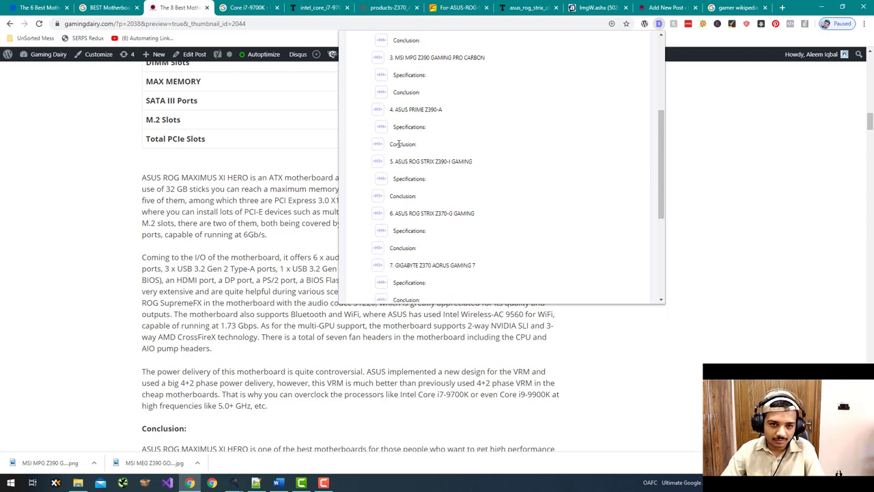
left_click_drag(448, 113, 393, 112)
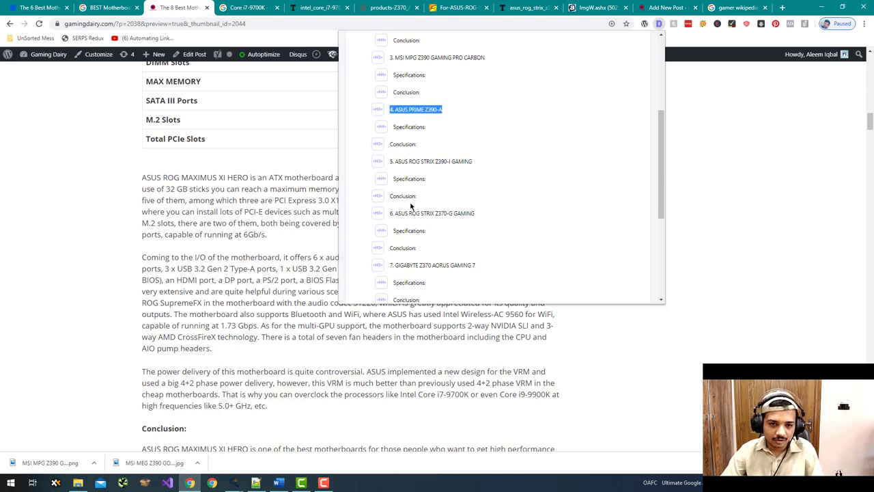
scroll(410, 206, "down", 2)
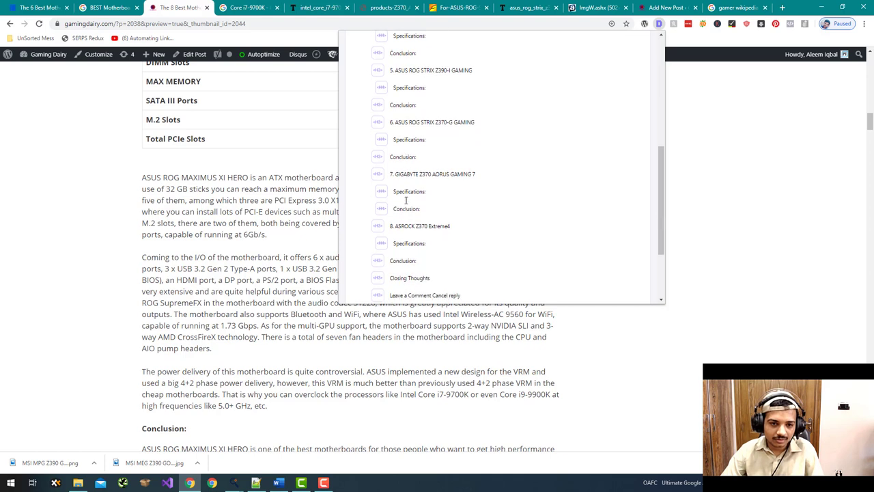
scroll(451, 223, "up", 6)
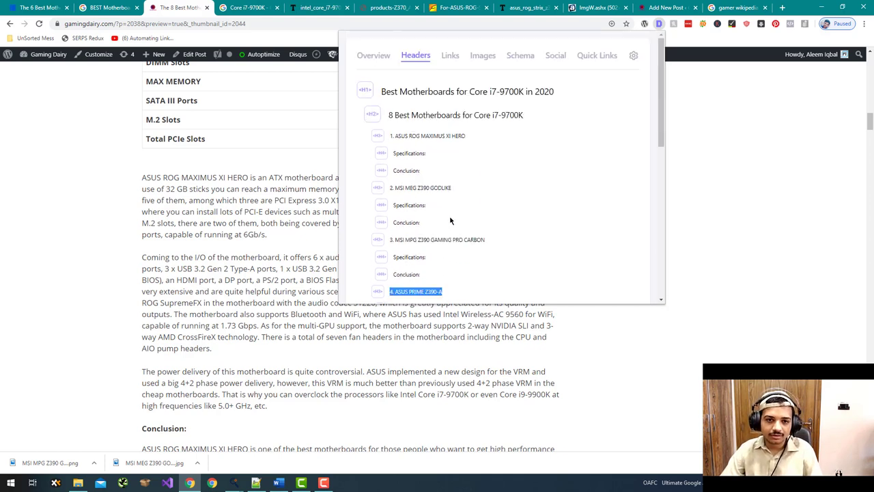
scroll(429, 177, "down", 2)
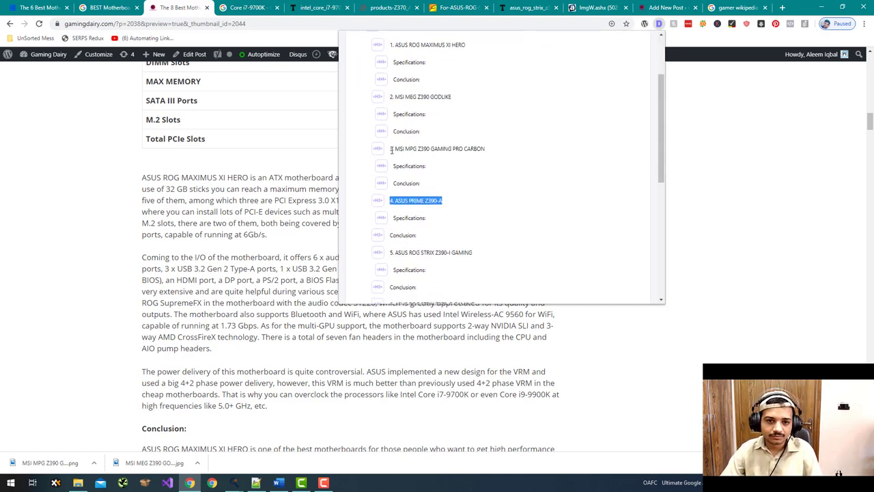
left_click(127, 7)
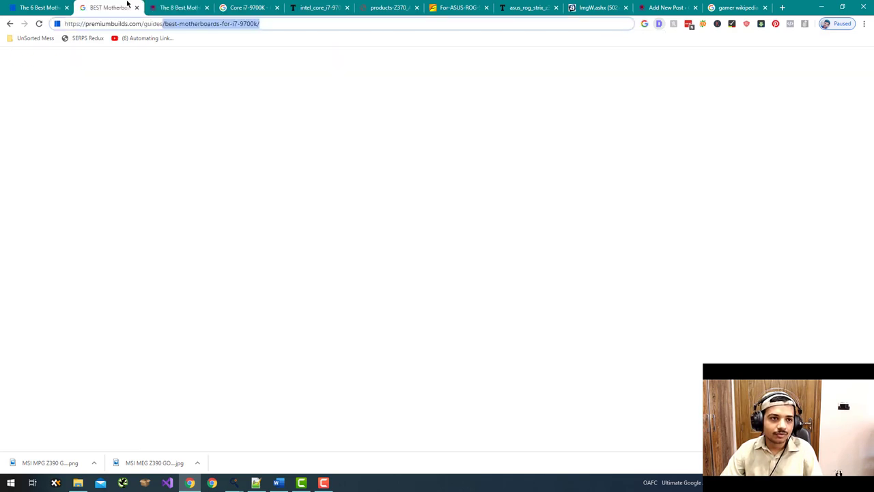
left_click(168, 7)
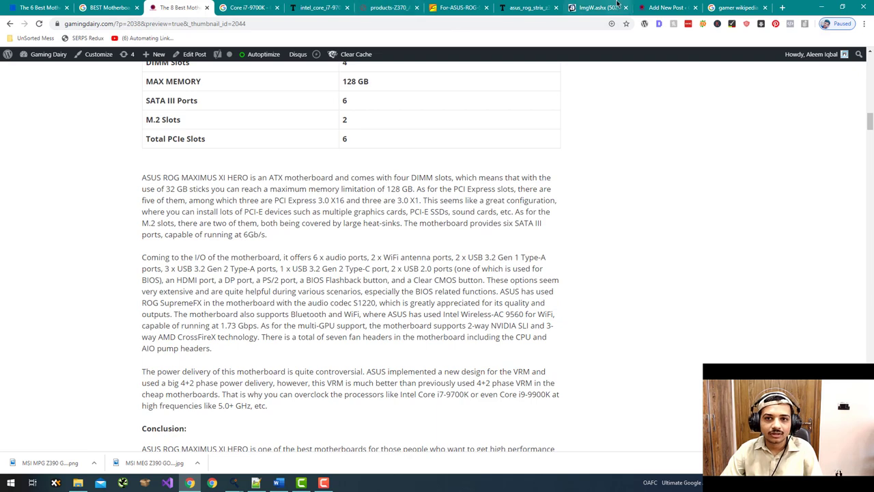
left_click(666, 7)
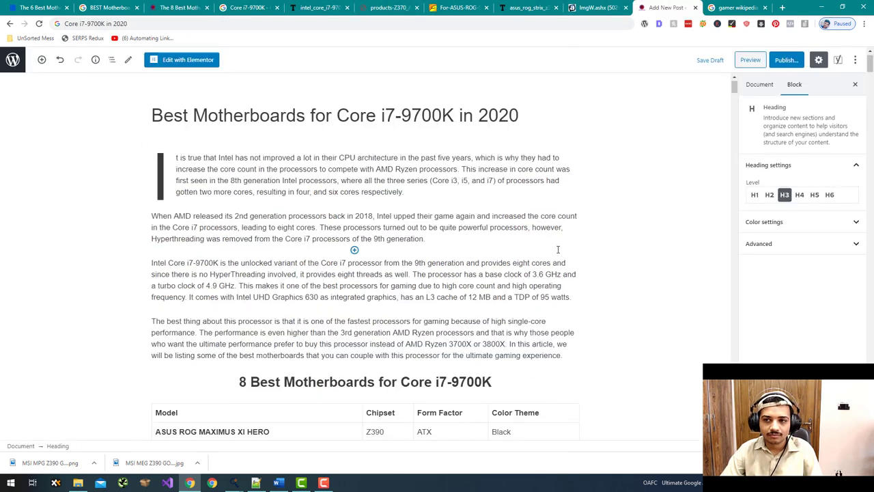
scroll(604, 248, "down", 10)
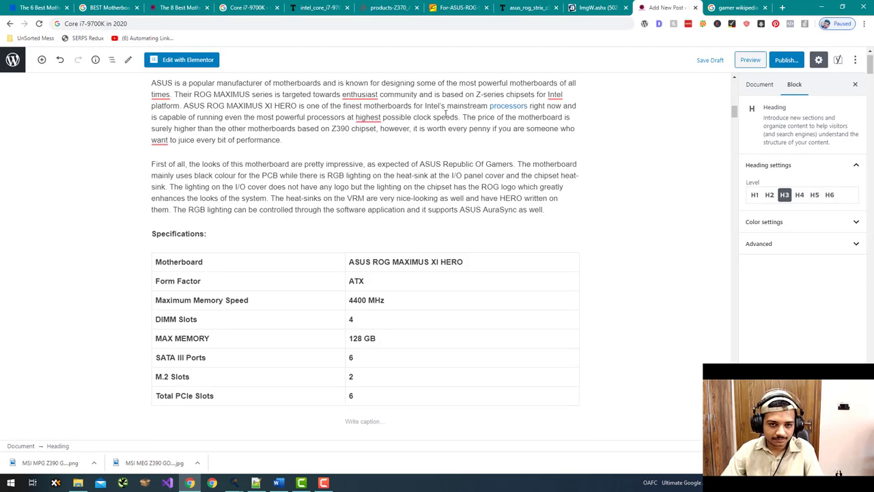
left_click(371, 142)
mouse_move(360, 96)
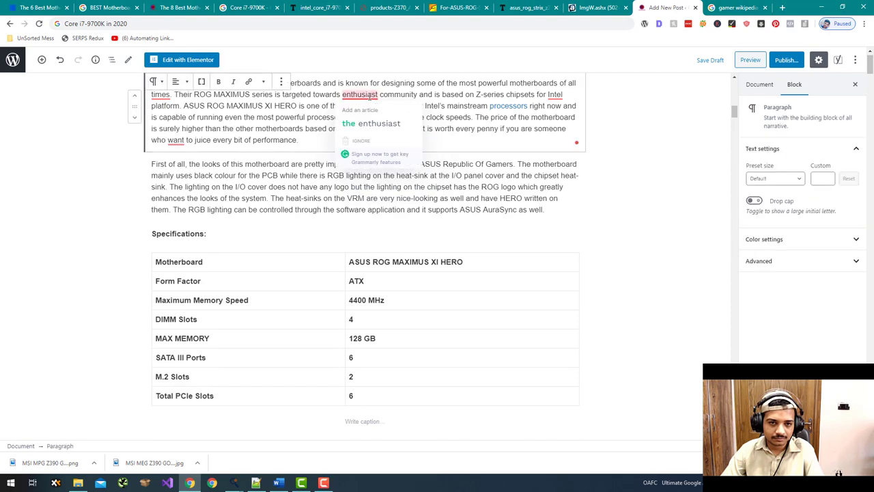
left_click(374, 113)
mouse_move(162, 95)
left_click(176, 118)
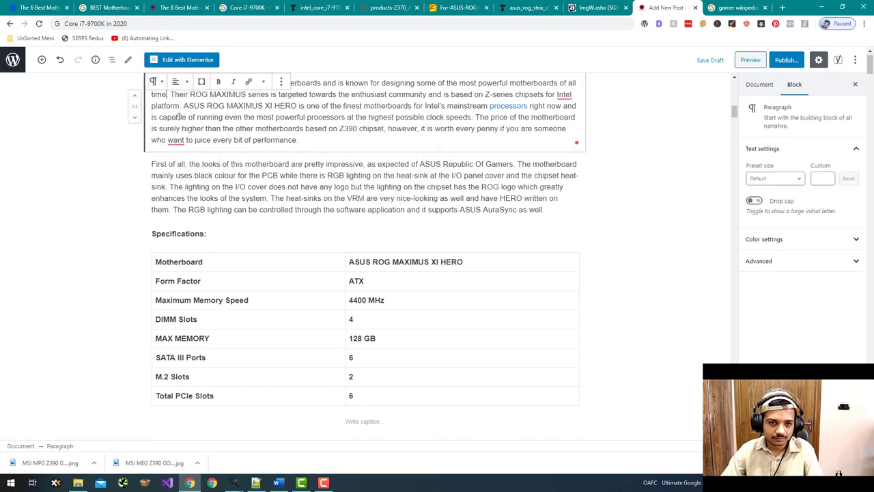
mouse_move(179, 143)
left_click(179, 165)
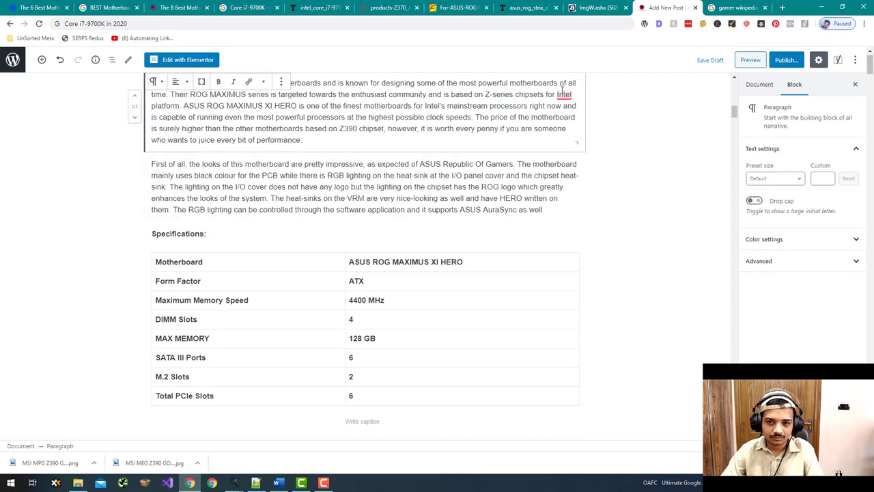
mouse_move(563, 94)
left_click(581, 120)
left_click(654, 209)
scroll(654, 208, "down", 4)
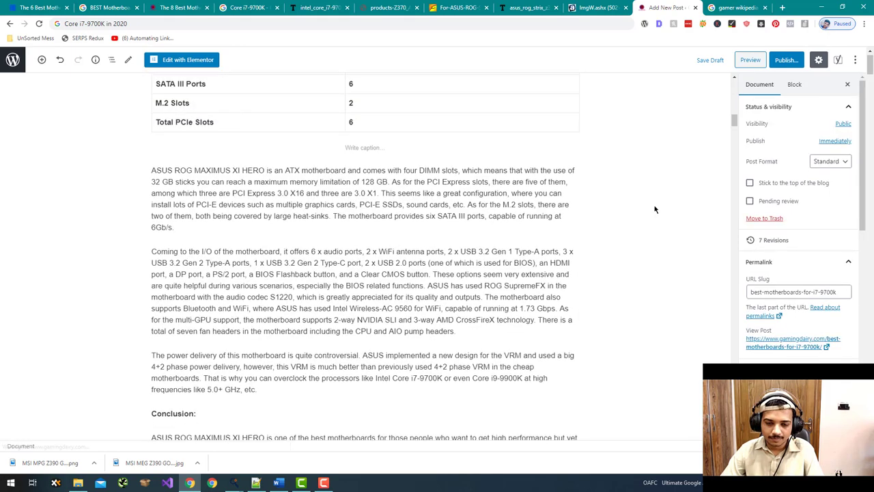
scroll(654, 209, "down", 3)
scroll(654, 209, "up", 14)
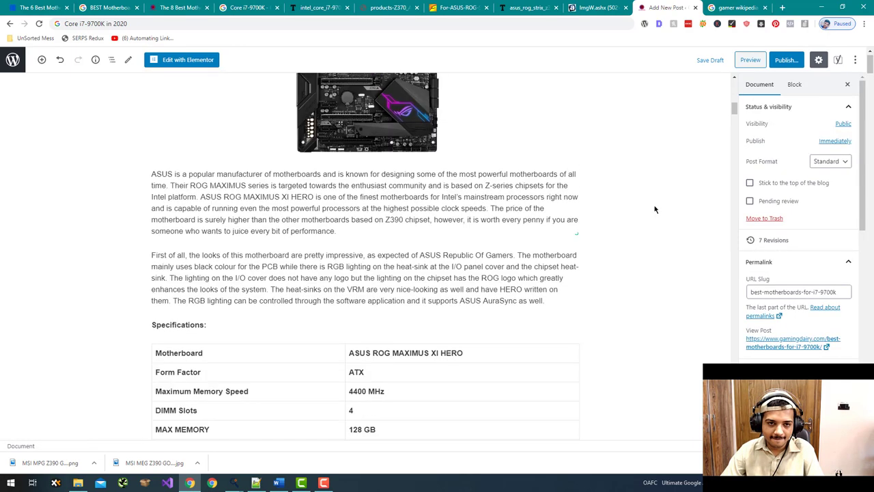
scroll(654, 209, "up", 3)
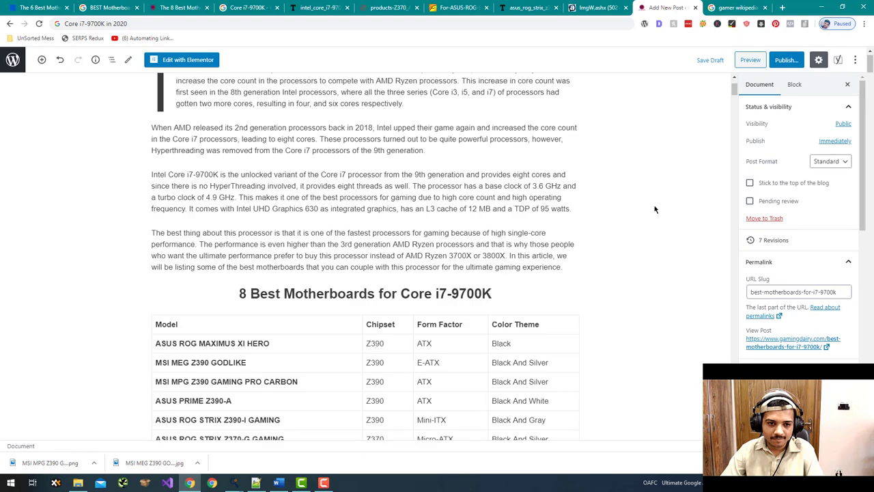
scroll(655, 209, "down", 7)
scroll(655, 209, "down", 18)
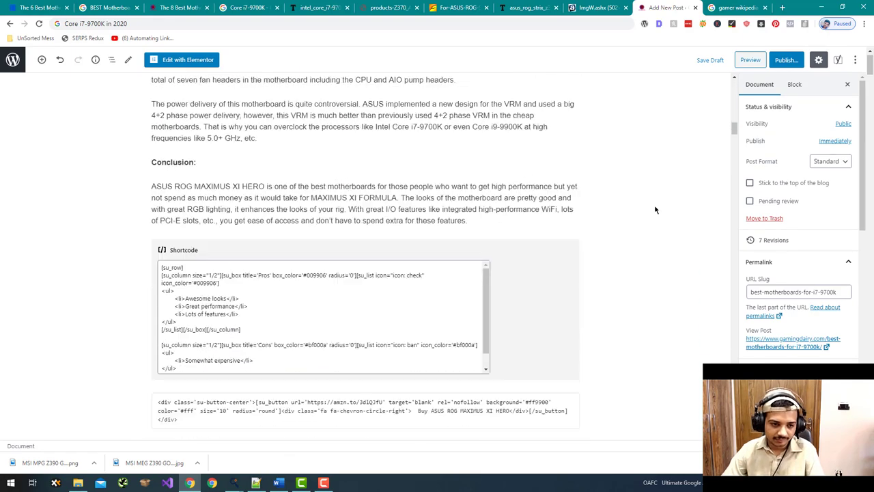
scroll(654, 209, "down", 2)
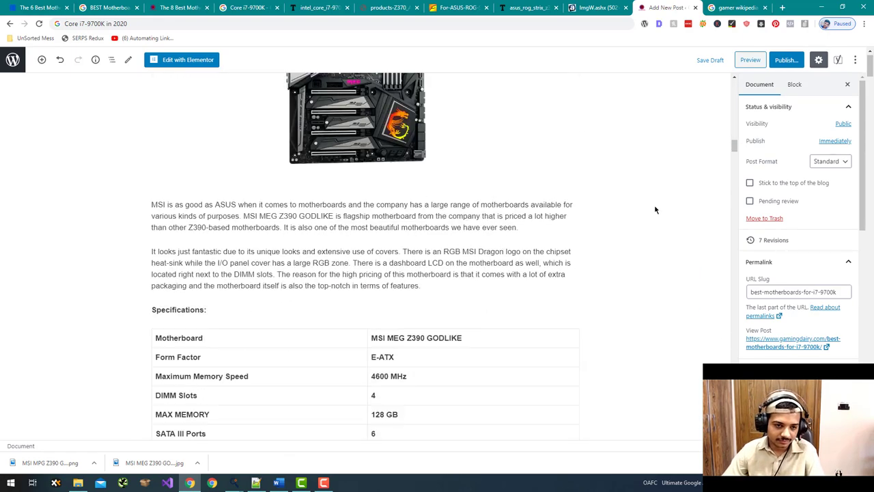
scroll(654, 209, "down", 20)
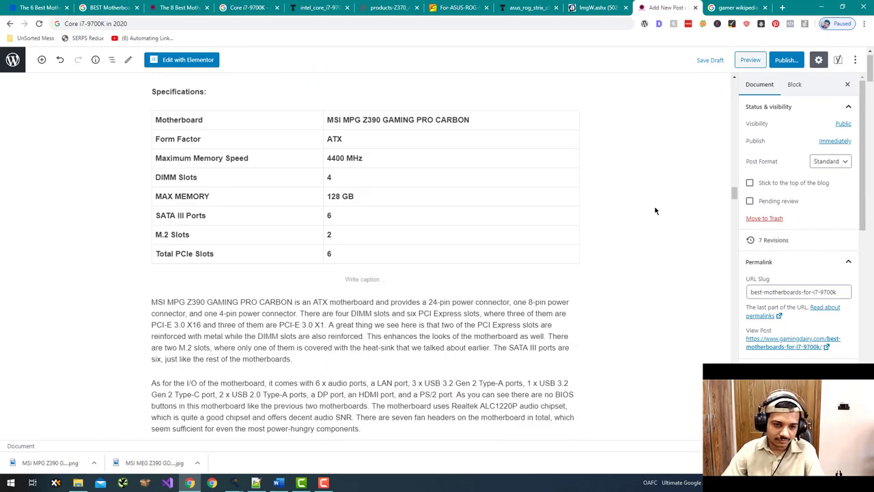
scroll(654, 211, "down", 20)
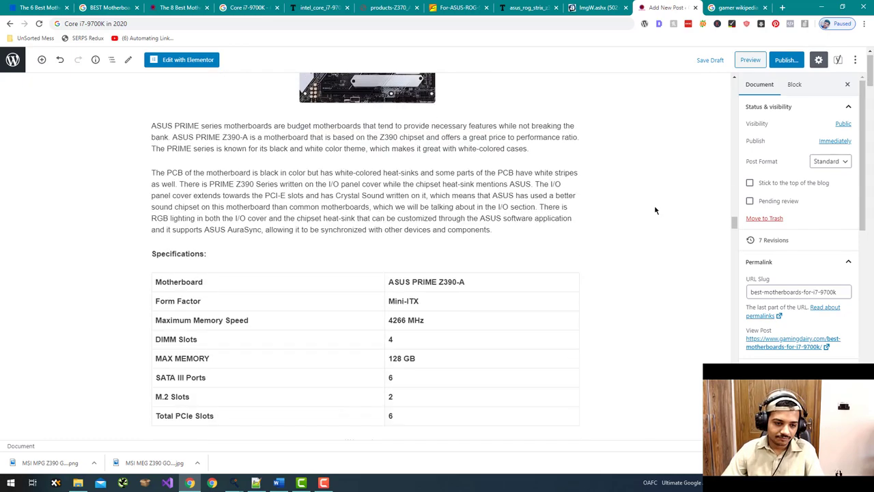
scroll(654, 210, "down", 5)
scroll(654, 210, "down", 10)
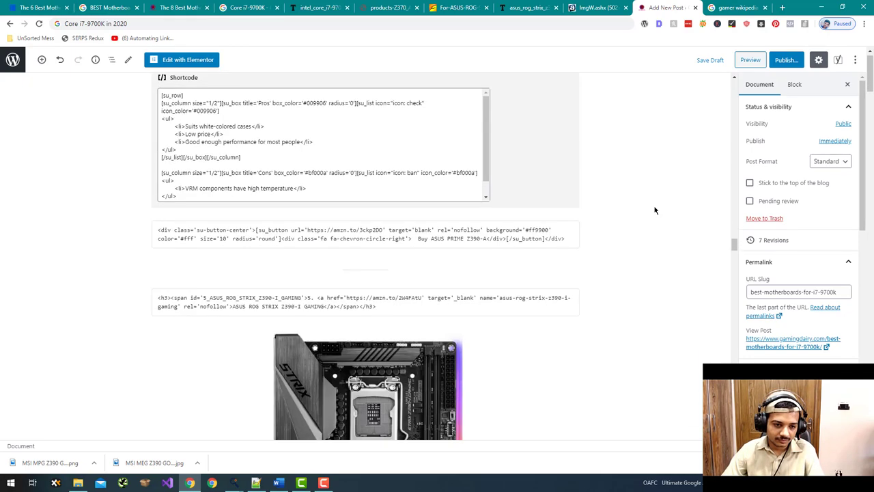
scroll(654, 211, "down", 10)
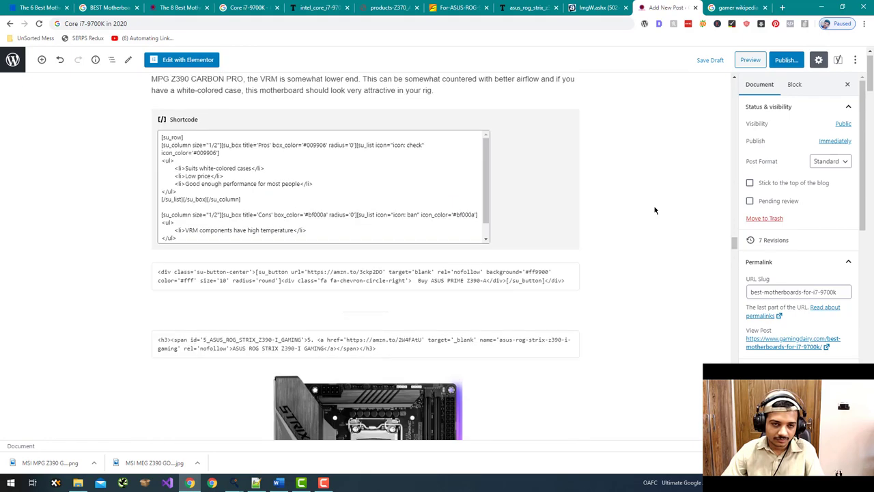
scroll(654, 211, "up", 3)
- Make the ROG STRIX Z370-G 'Conclusion:' heading a bold H4, checking the other Conclusion levels
left_click(187, 218)
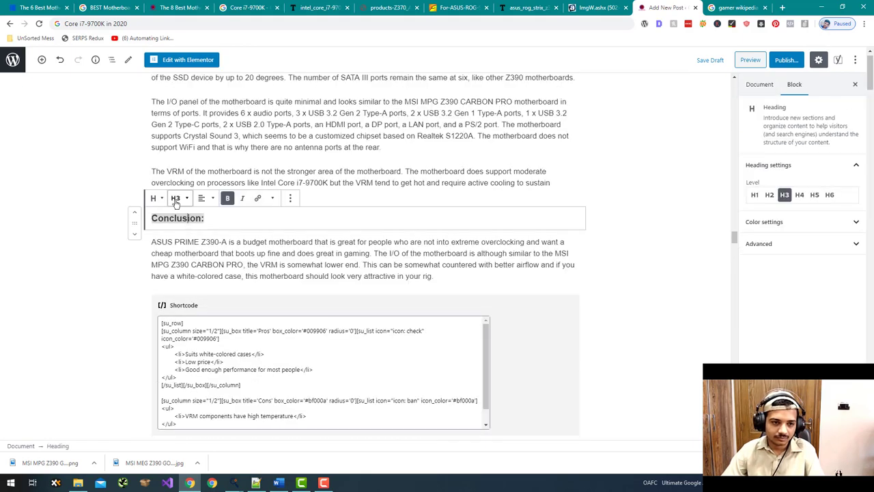
left_click(176, 200)
scroll(44, 254, "down", 15)
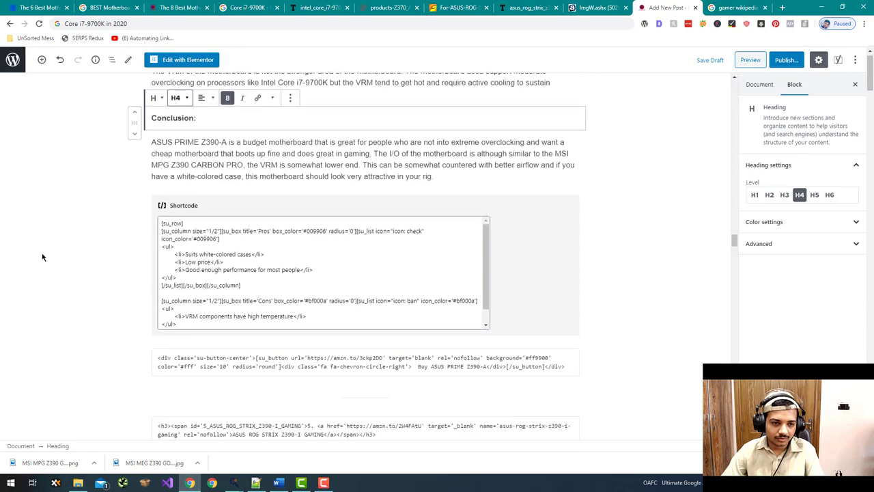
scroll(50, 257, "down", 1)
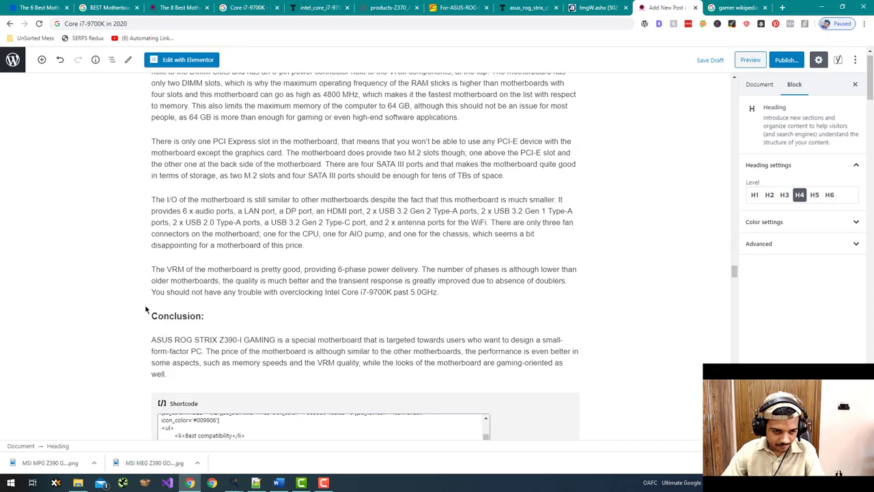
left_click(179, 295)
left_click(179, 295)
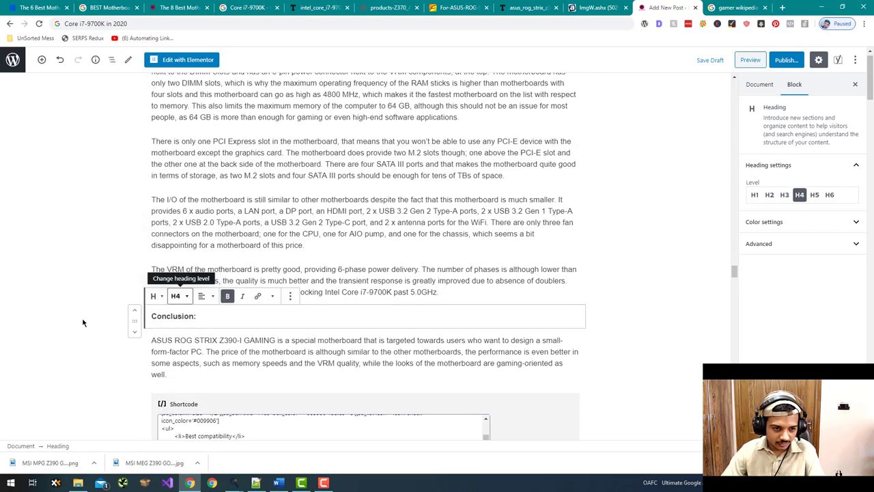
scroll(81, 325, "down", 4)
scroll(77, 327, "down", 15)
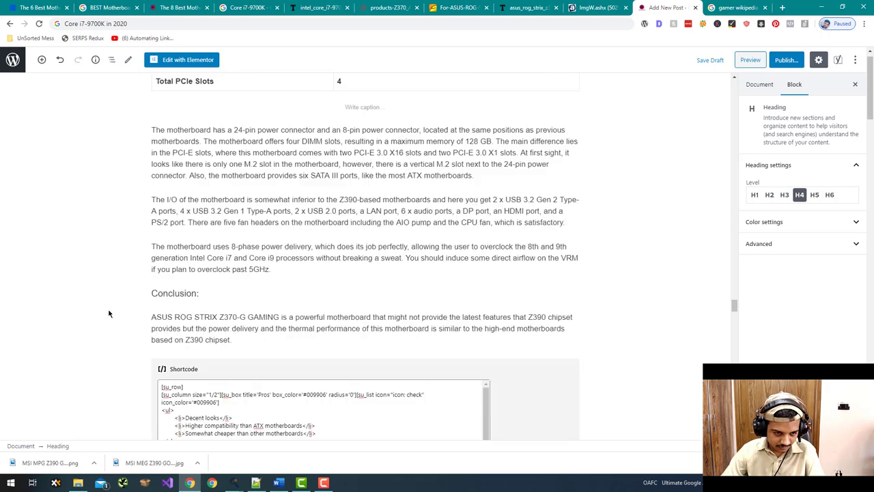
left_click(178, 248)
left_click(176, 227)
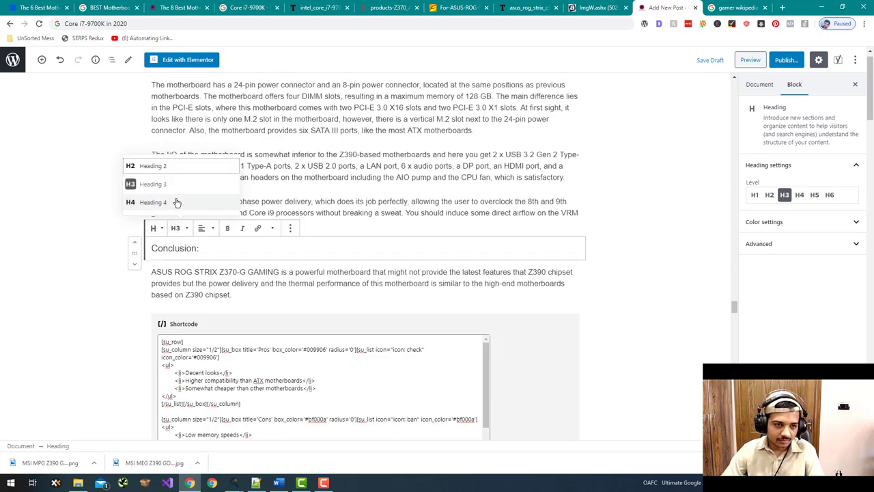
left_click(211, 246)
left_click_drag(194, 249, 151, 252)
left_click(230, 227)
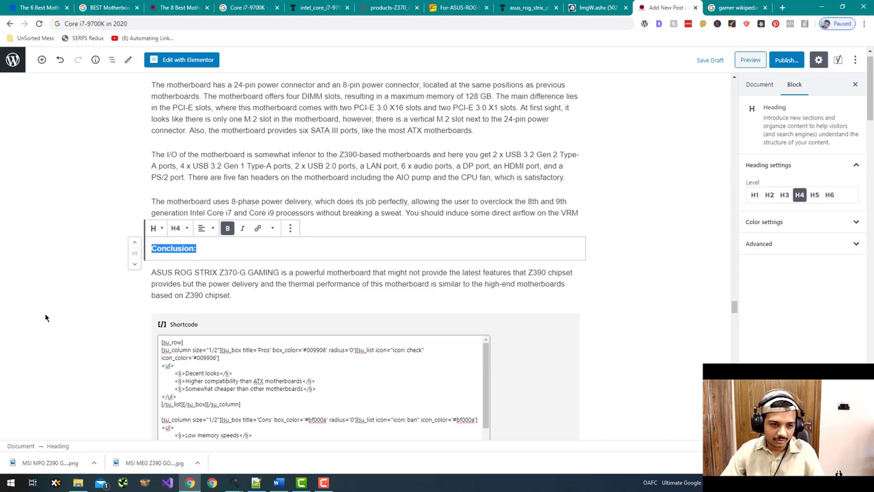
left_click(45, 313)
- Move the post from Uncategorized to the Buying Guides category
scroll(46, 315, "down", 1)
scroll(47, 316, "down", 8)
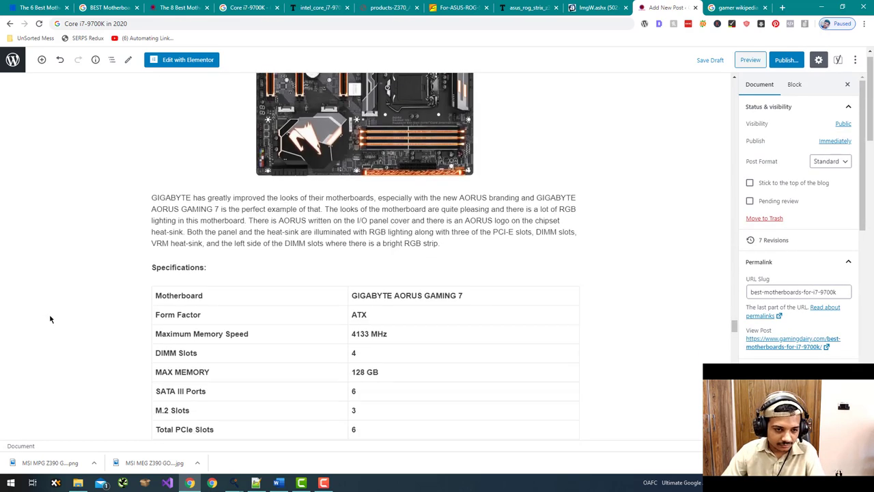
scroll(49, 317, "up", 3)
scroll(50, 319, "up", 3)
scroll(49, 319, "down", 5)
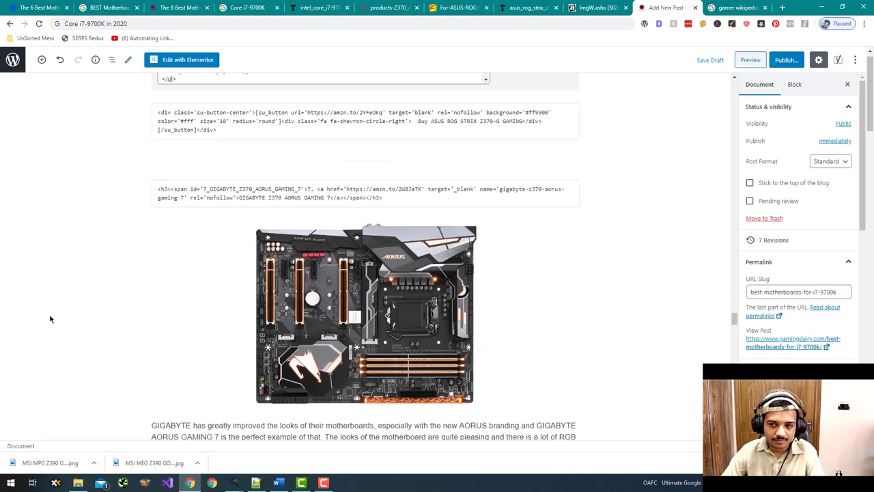
scroll(50, 319, "down", 1)
scroll(50, 319, "up", 5)
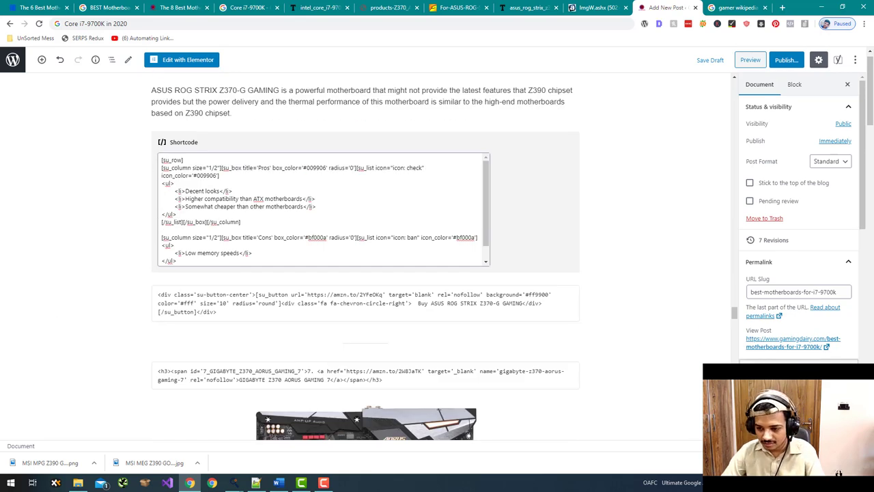
scroll(820, 319, "down", 1)
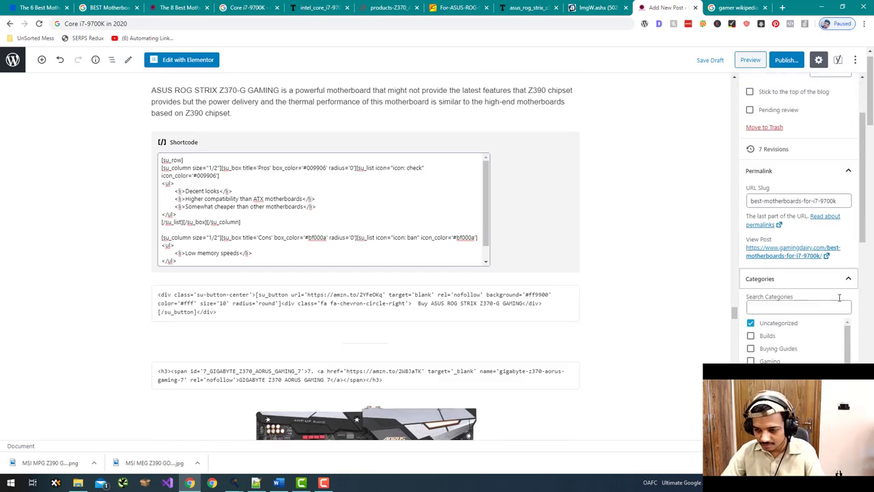
left_click(751, 322)
left_click(750, 349)
- Verify the Z370-G and GIGABYTE Conclusion headings are level 4
scroll(566, 269, "up", 5)
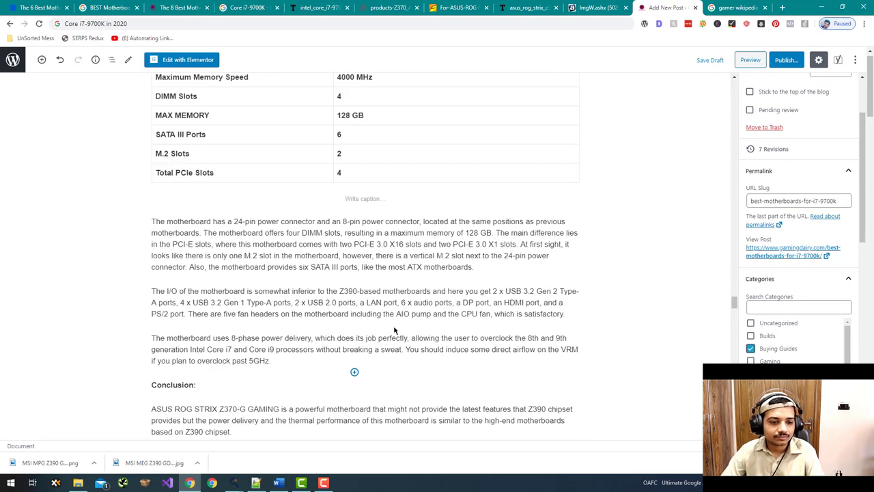
left_click(174, 385)
scroll(113, 402, "down", 10)
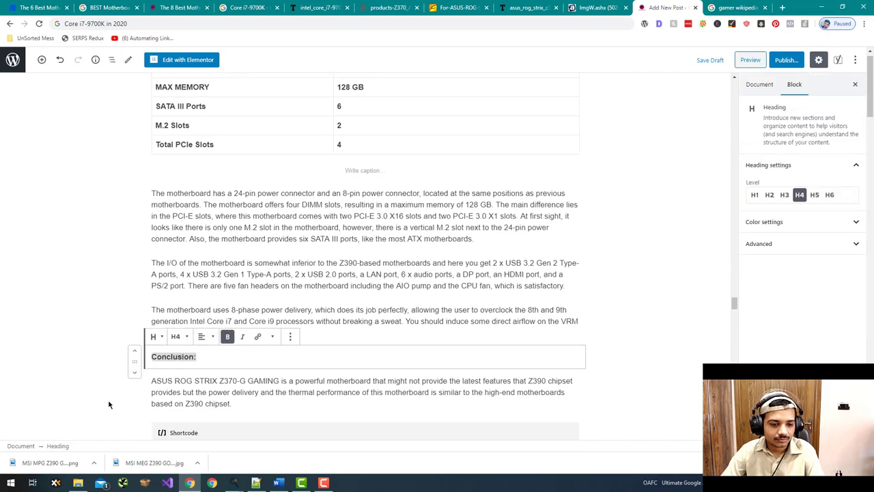
scroll(116, 400, "down", 7)
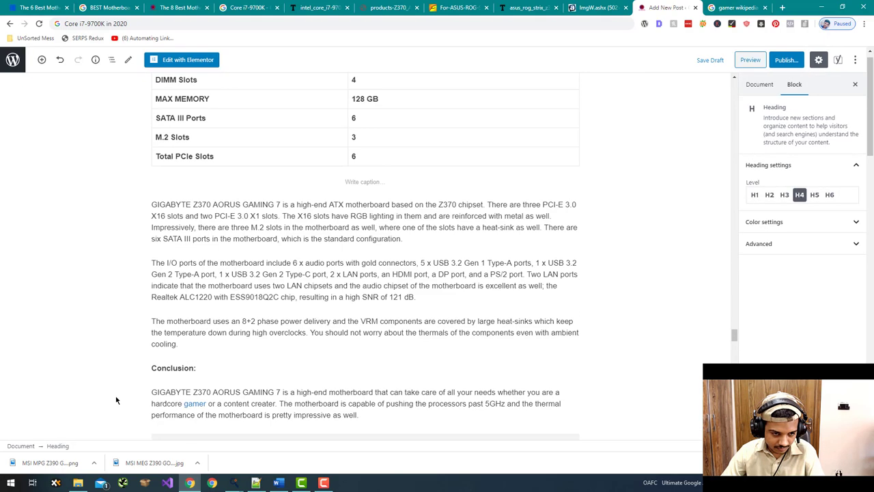
left_click(179, 348)
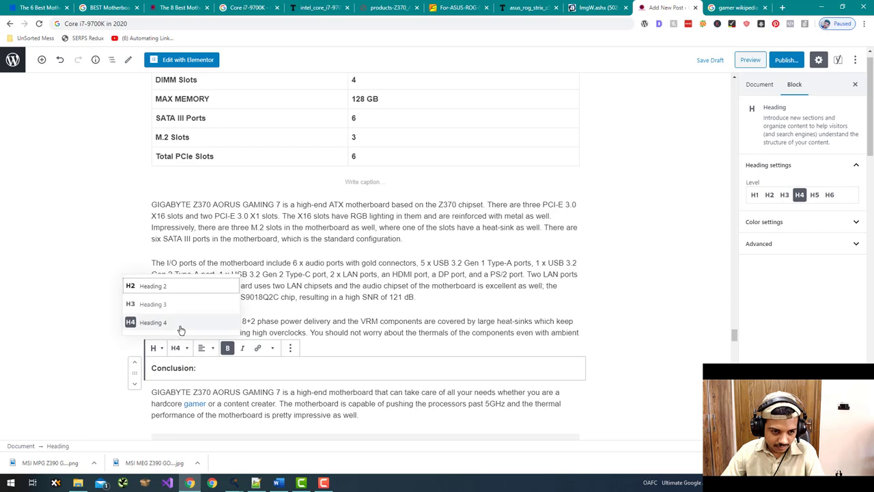
left_click(109, 392)
scroll(462, 263, "down", 3)
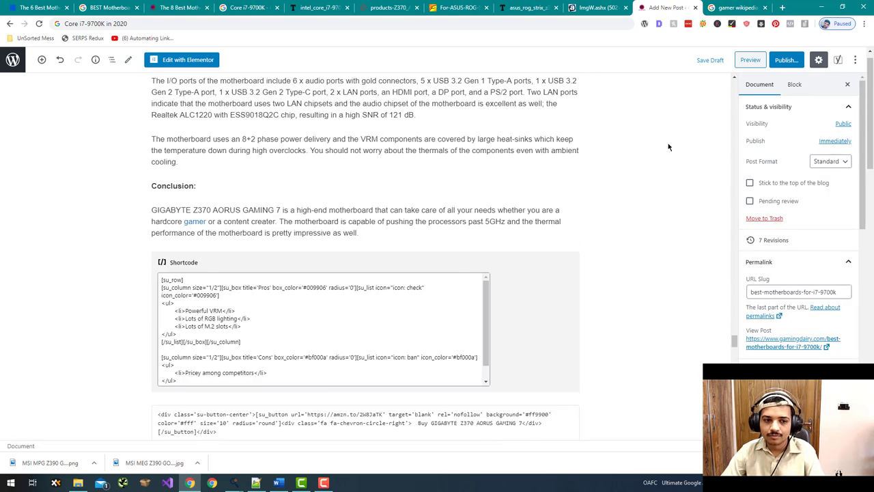
scroll(668, 147, "down", 3)
- Save the draft again and open a fresh post preview in a new tab
left_click(709, 59)
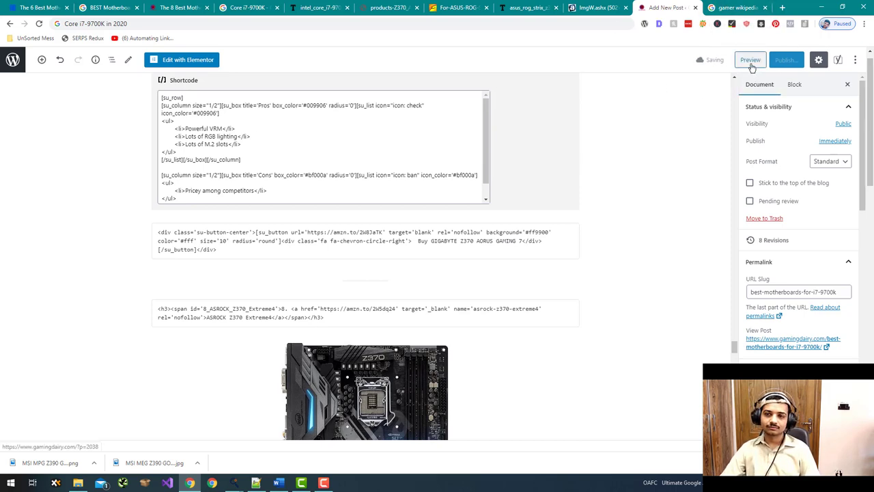
left_click(751, 61)
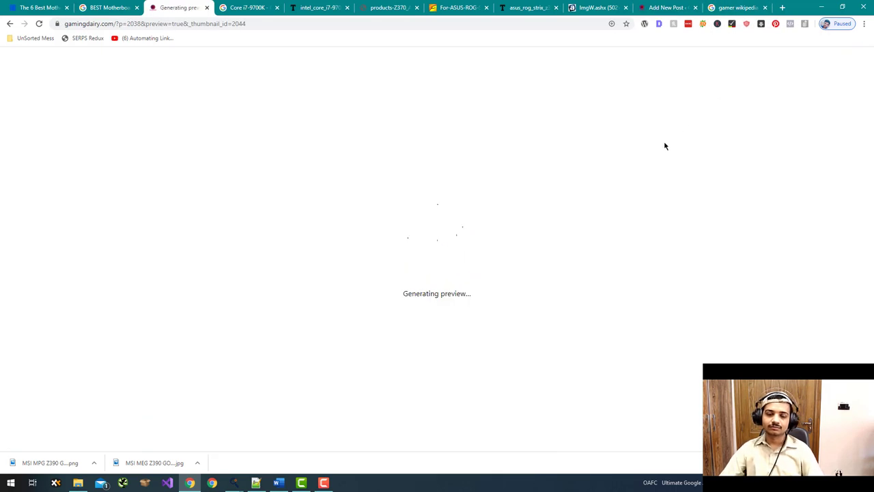
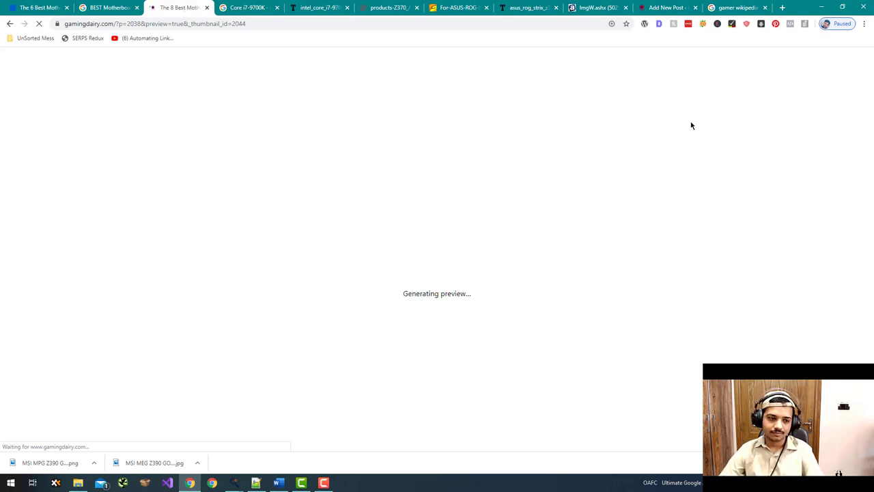
- Review the preview page's heading outline in the Detailed SEO extension's Headers tab
scroll(690, 120, "down", 3)
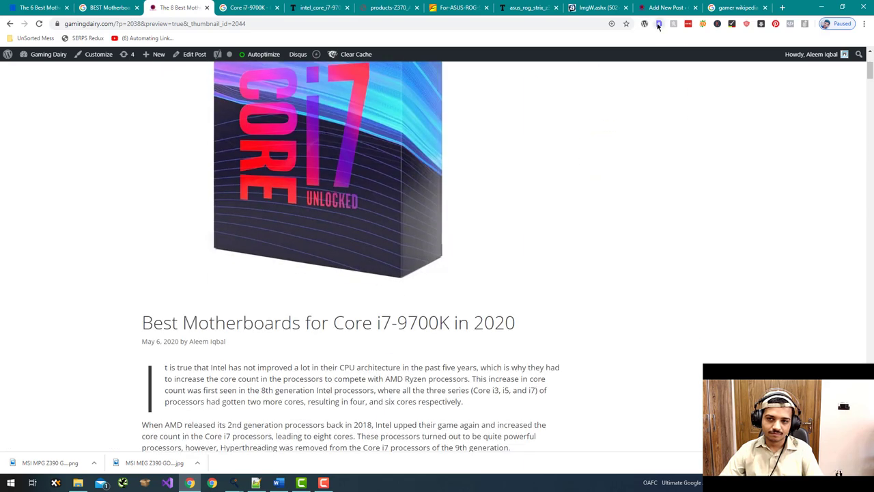
left_click(659, 24)
scroll(429, 122, "down", 2)
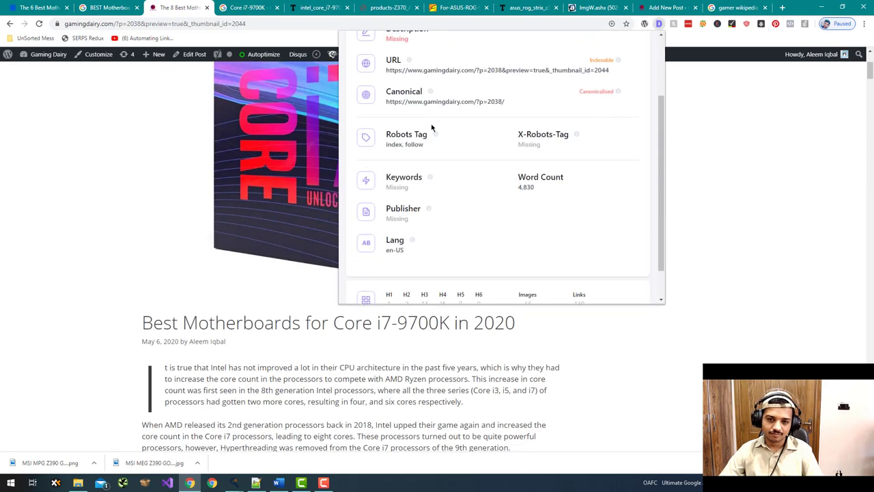
scroll(432, 129, "up", 2)
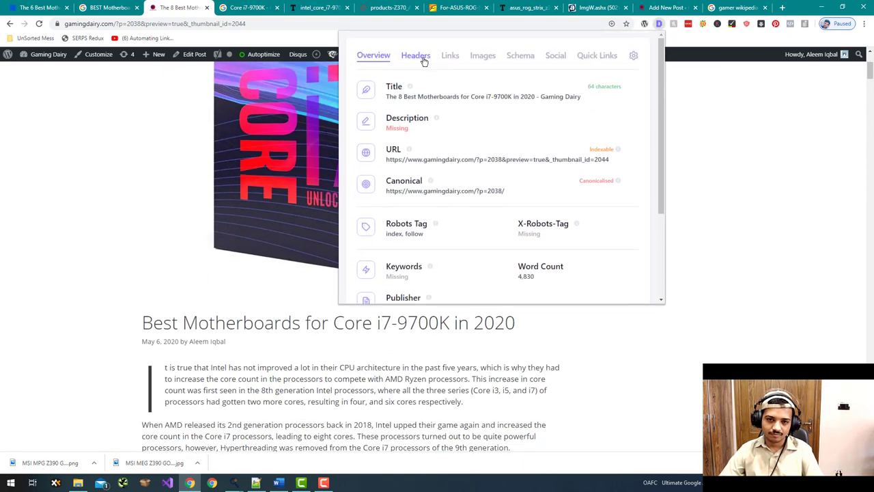
left_click(424, 61)
scroll(402, 141, "down", 3)
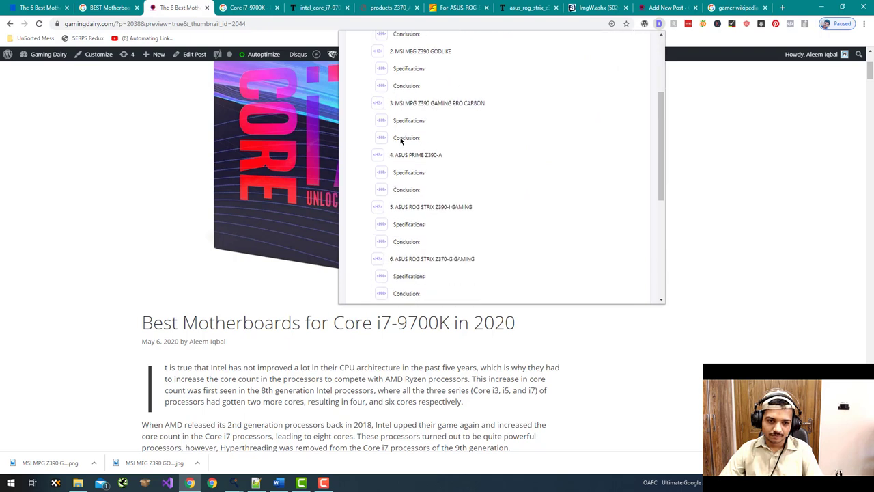
scroll(402, 145, "down", 4)
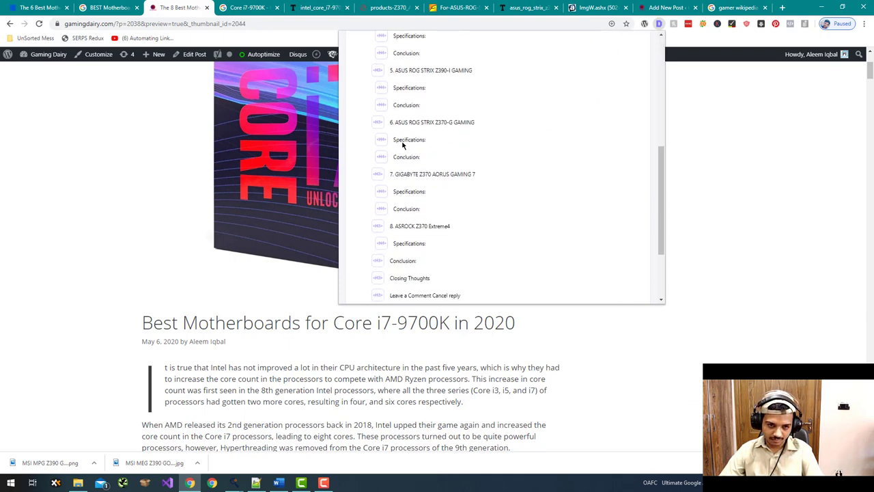
scroll(411, 156, "down", 2)
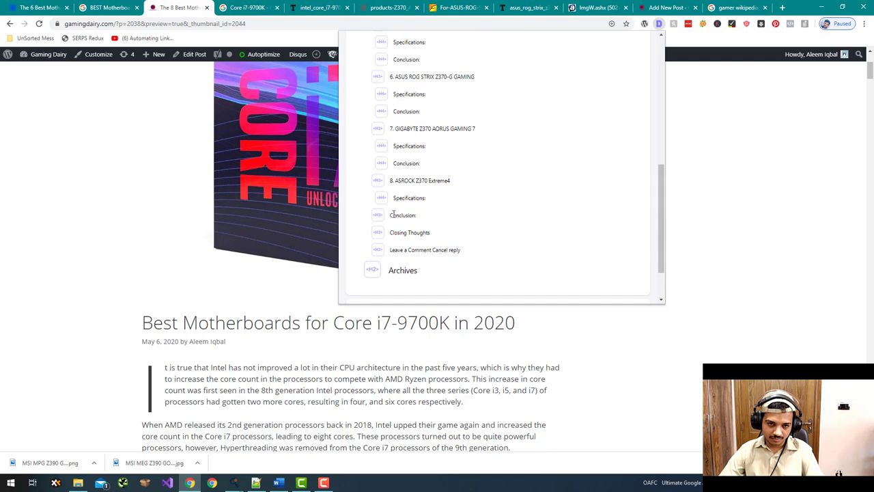
left_click_drag(390, 218, 415, 213)
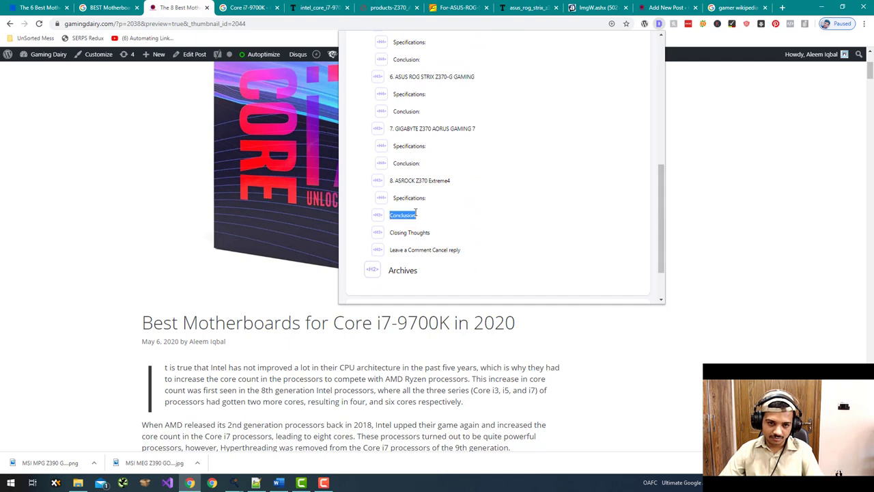
left_click(420, 216)
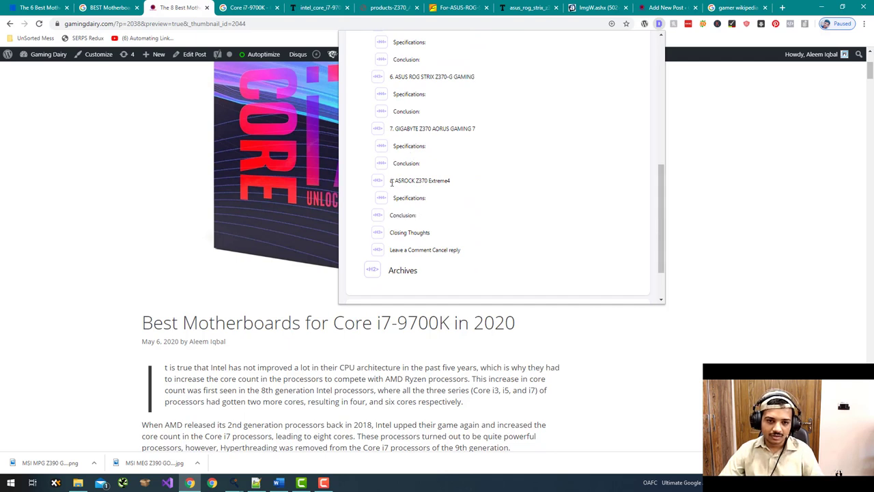
left_click_drag(390, 183, 404, 182)
left_click(476, 174)
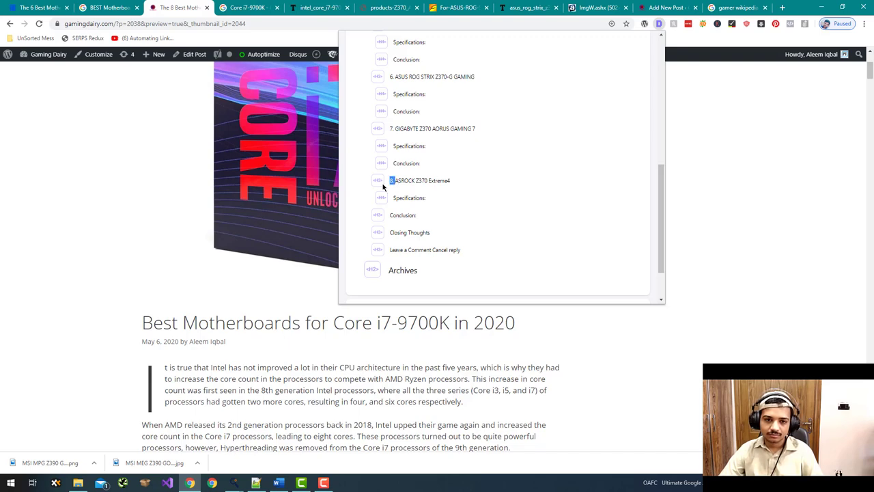
- Return to the Add New Post editor and start a page search
key("ctrl+9")
key("ctrl+shift+Tab")
key("ctrl+f")
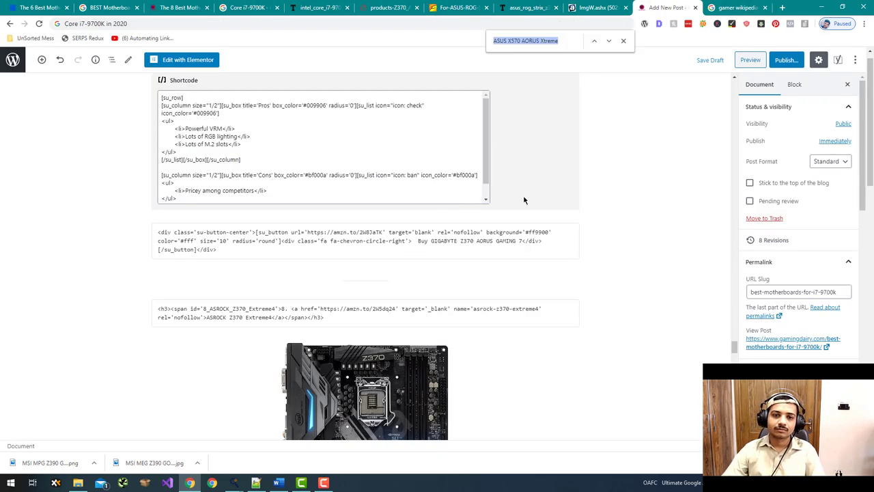
- Find '8.' and make the ASRock section's last Conclusion heading bold at level H4
type("8.")
scroll(480, 362, "down", 15)
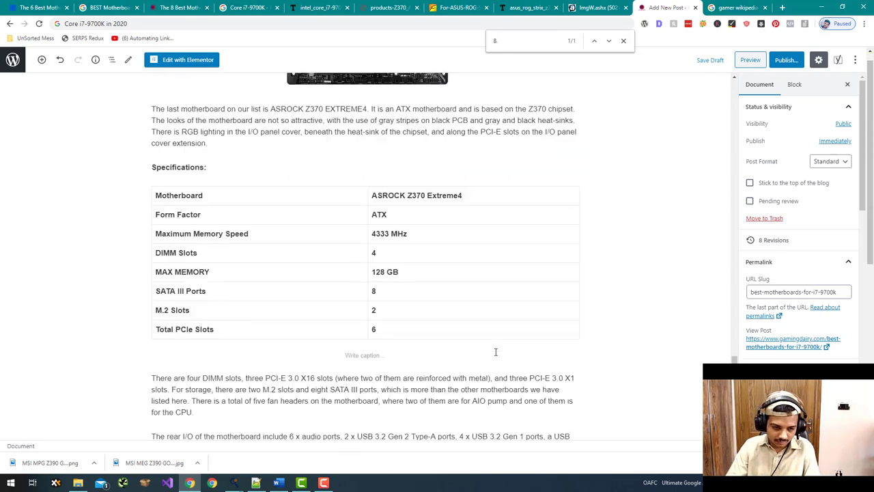
left_click(178, 104)
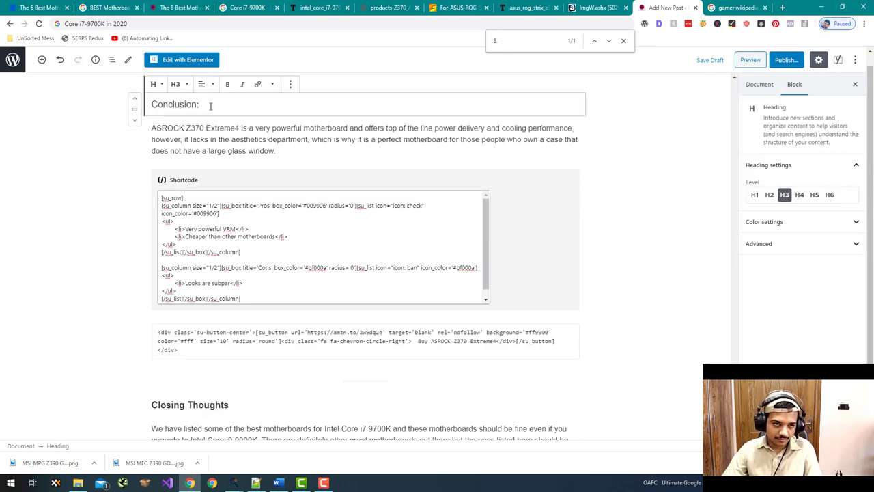
left_click_drag(199, 104, 150, 104)
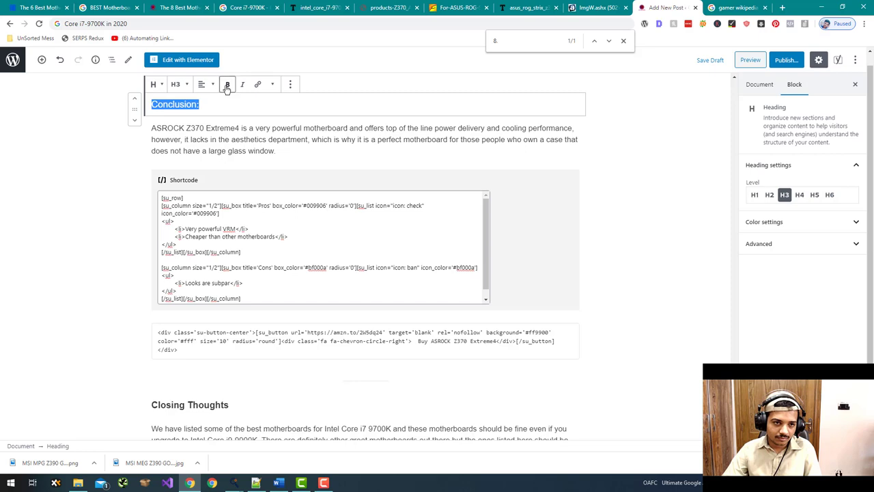
left_click(227, 84)
left_click(176, 84)
left_click(194, 145)
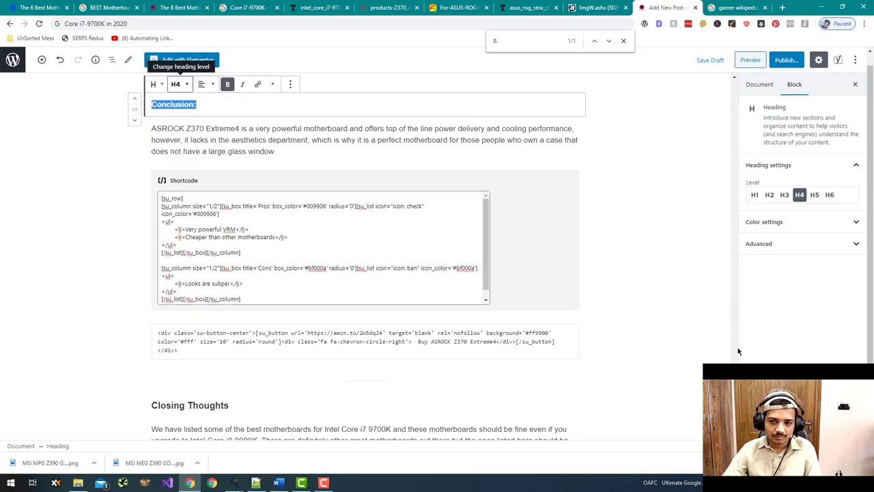
left_click(738, 350)
- Scroll back up and select the '8 Best Motherboards' heading
scroll(741, 287, "up", 3)
scroll(738, 245, "up", 15)
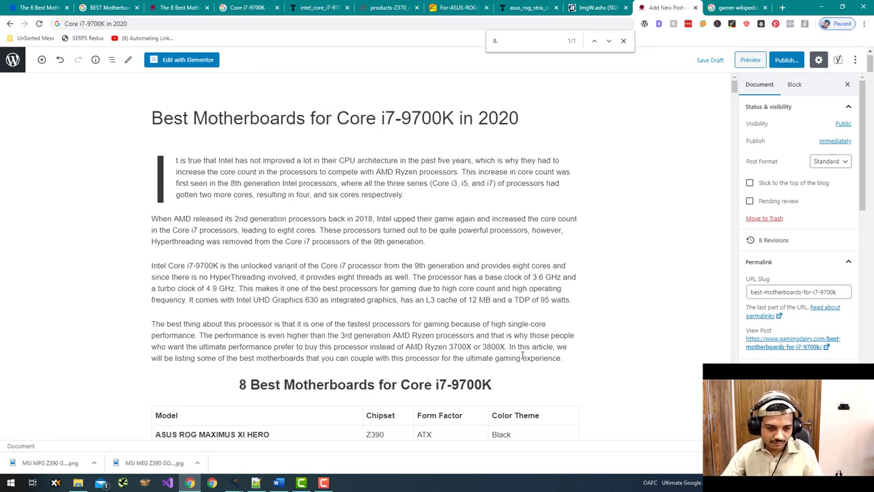
scroll(522, 355, "down", 2)
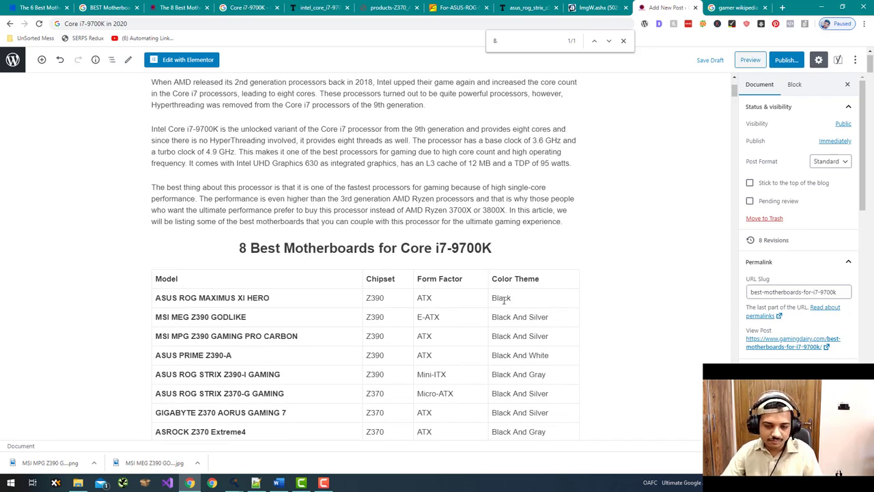
scroll(504, 300, "up", 1)
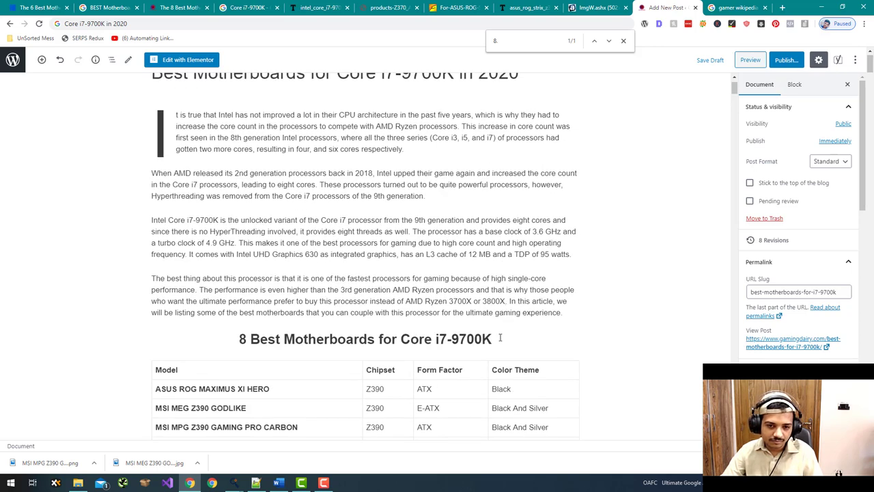
left_click(500, 337)
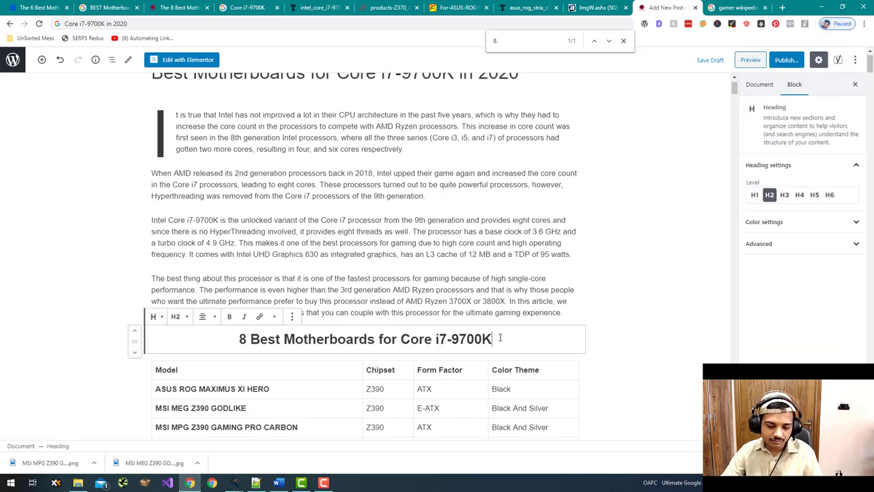
- Add a new paragraph reading 'We have listed the 8 Best motherboards for Core i7-900K'
left_click(578, 314)
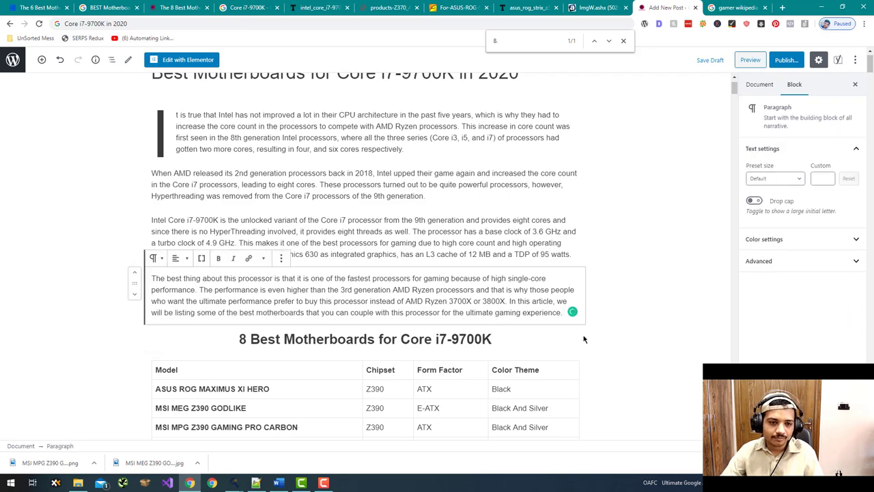
key("Return")
scroll(216, 334, "up", 1)
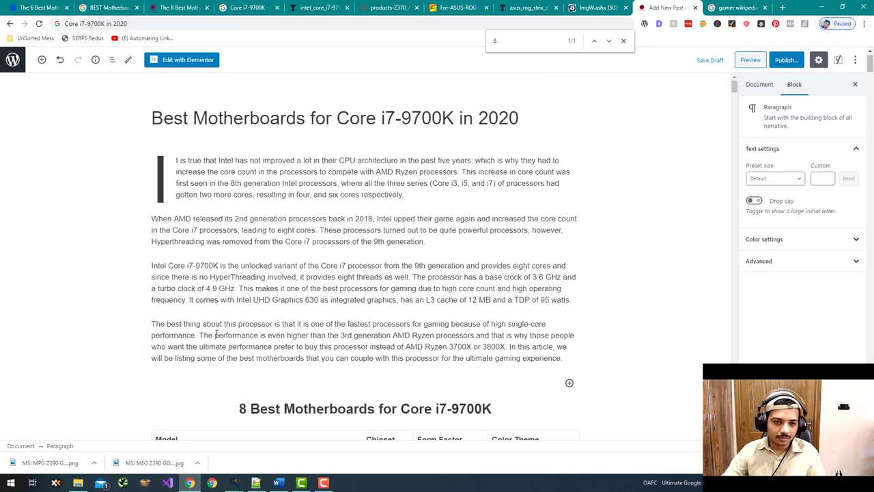
type("We")
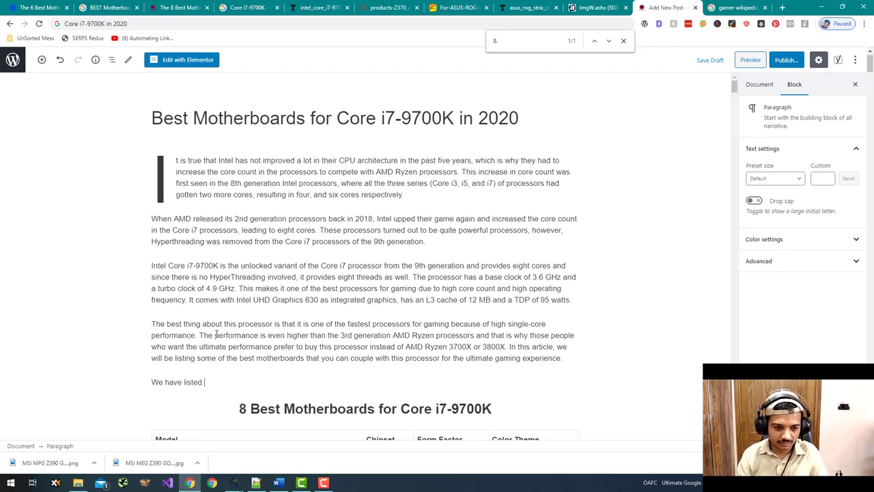
type("have listed the t")
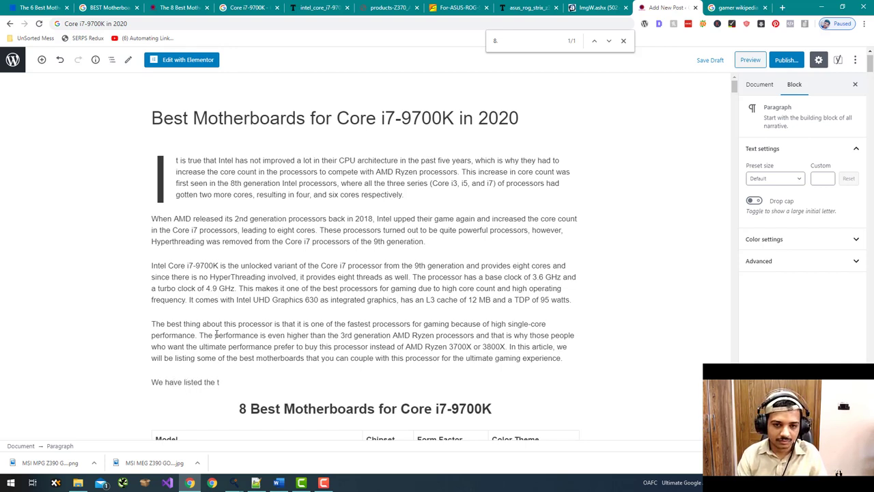
type("op")
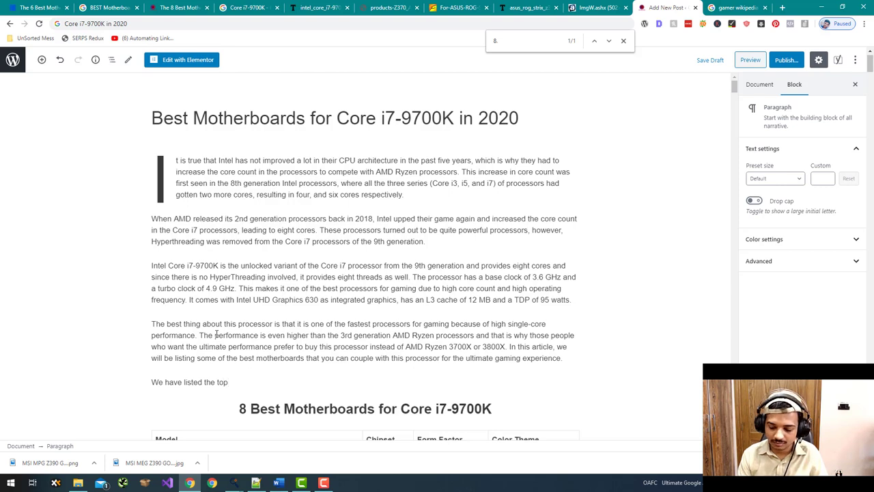
type(" 8 mot")
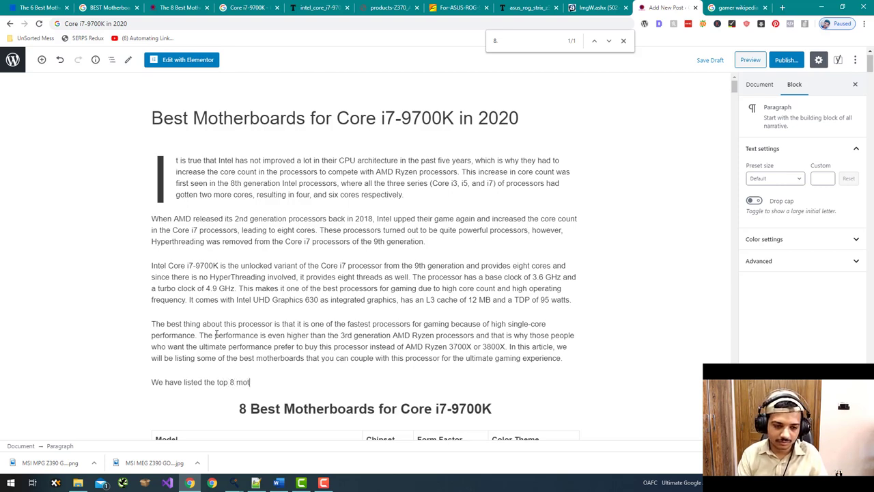
type("her")
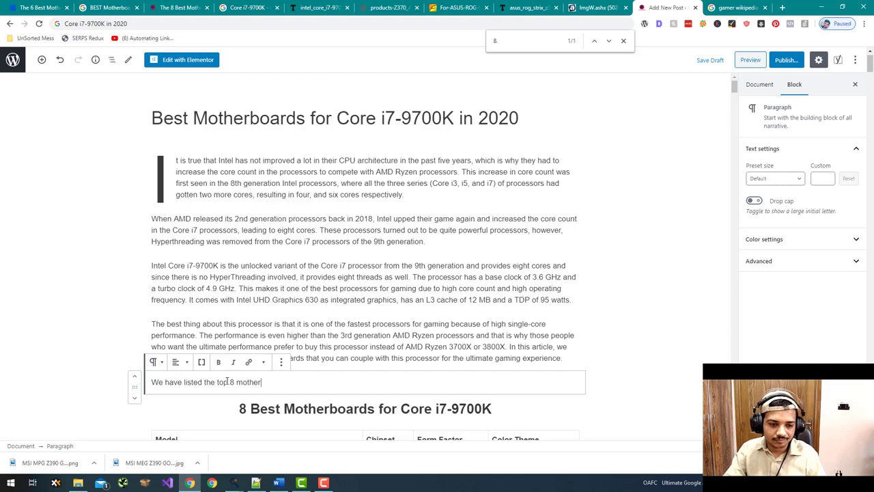
left_click(218, 382, "shift")
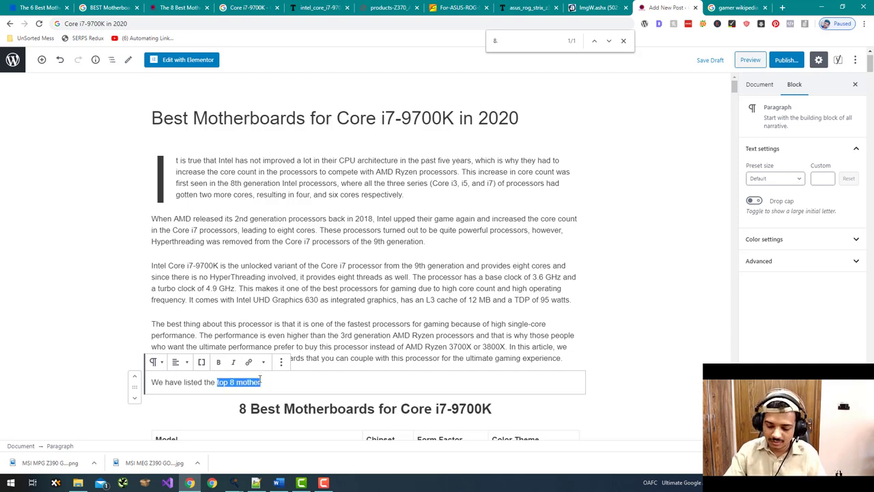
type("8 Bes")
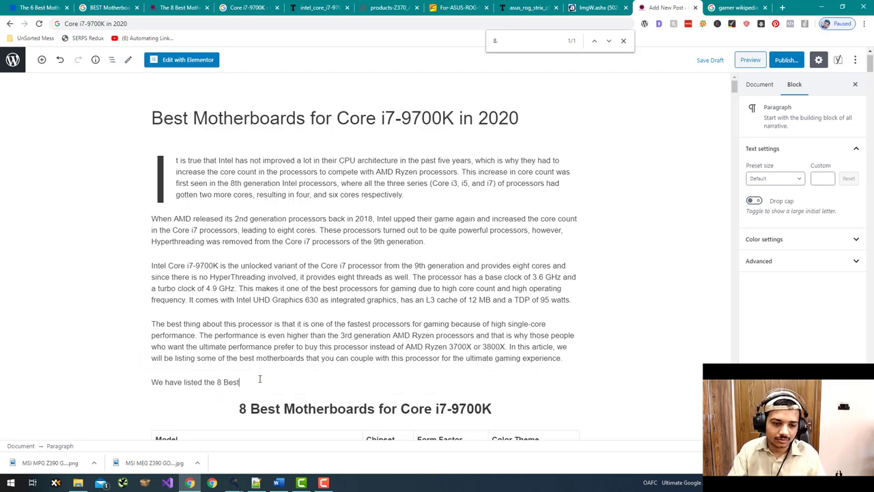
type("t ,pt")
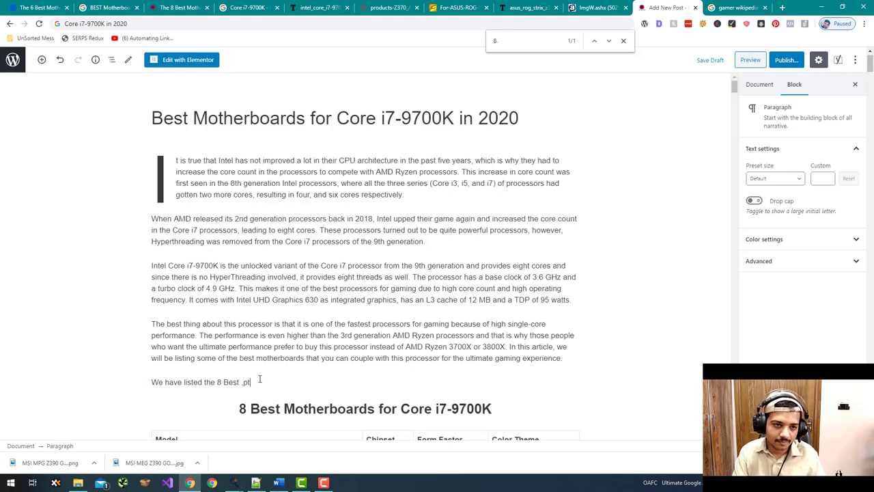
type("jerpards")
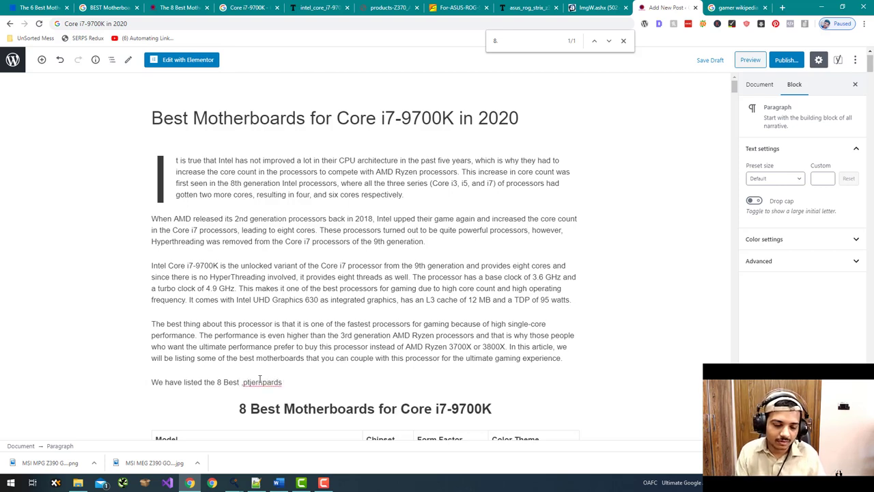
left_click(241, 383)
key("shift+End")
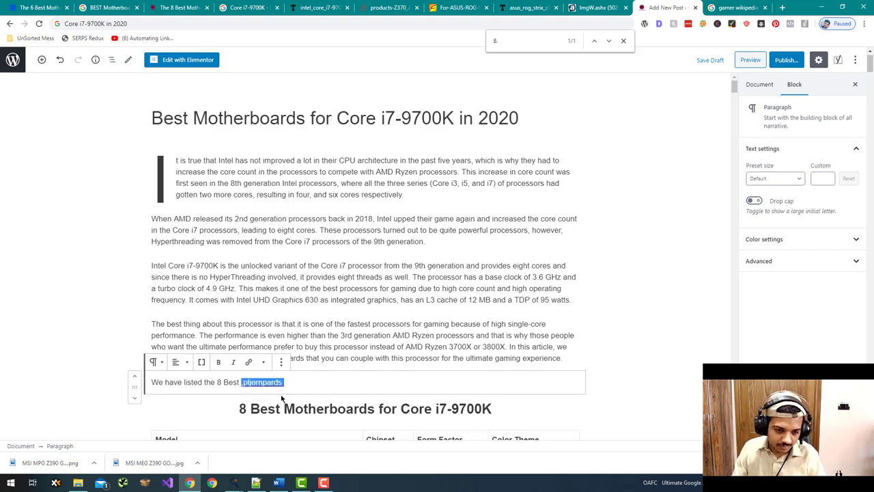
type("motherb")
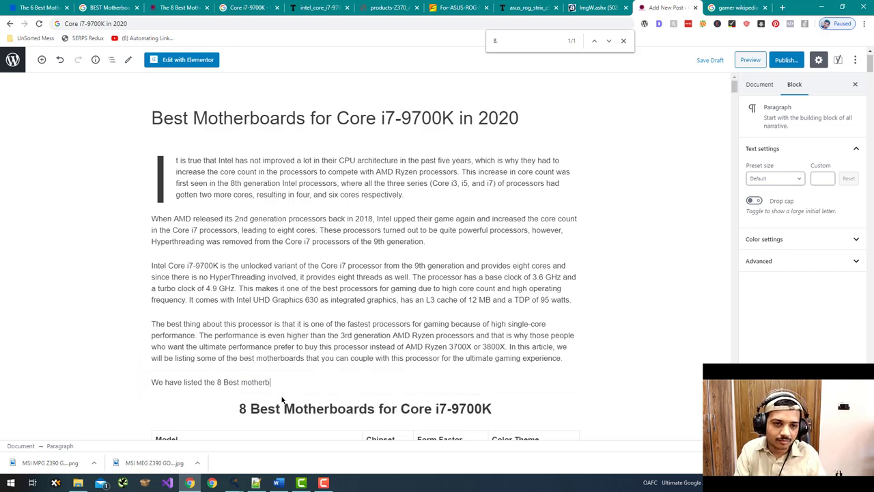
type("oards for Core i7-")
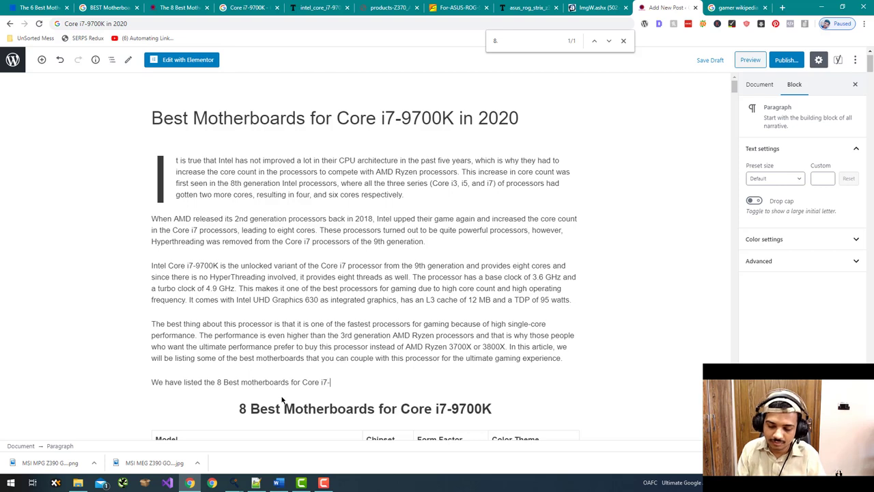
type("900K")
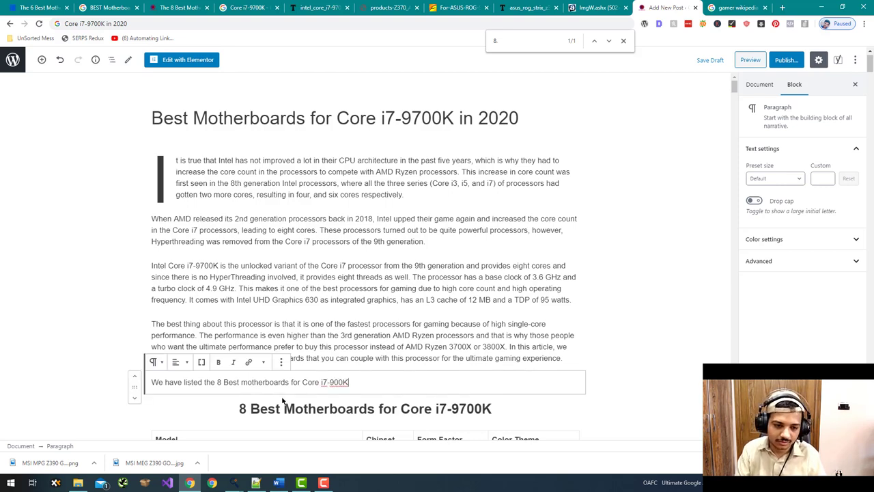
- Bold '8 Best motherboards for Core i7-900K' and append 'in the following table.'
left_click(217, 382, "shift")
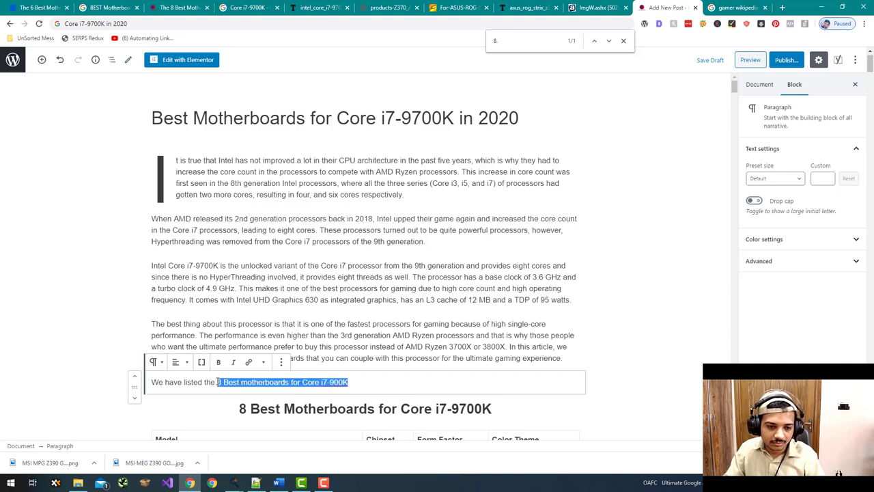
key("ctrl+b")
left_click(373, 381)
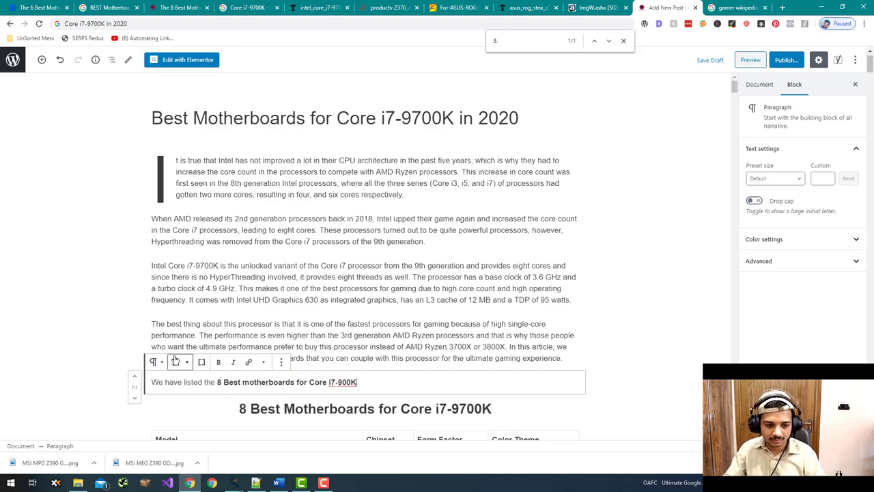
type("in the following table.")
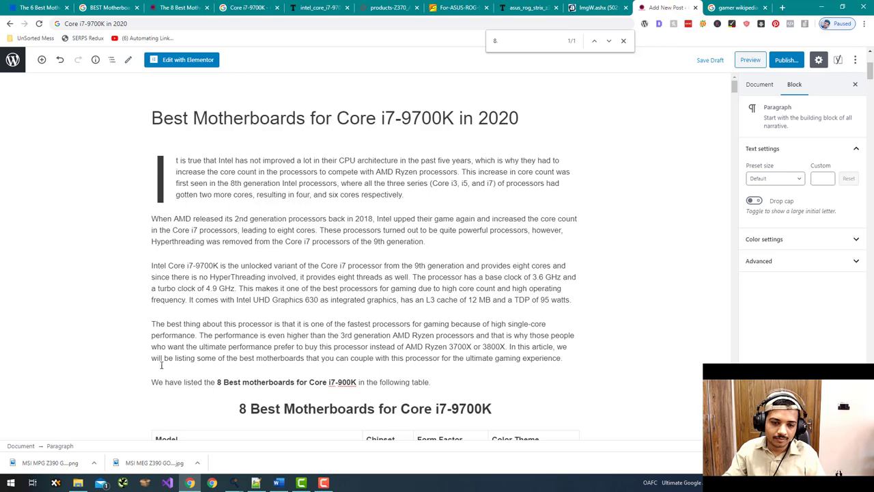
scroll(52, 283, "down", 9)
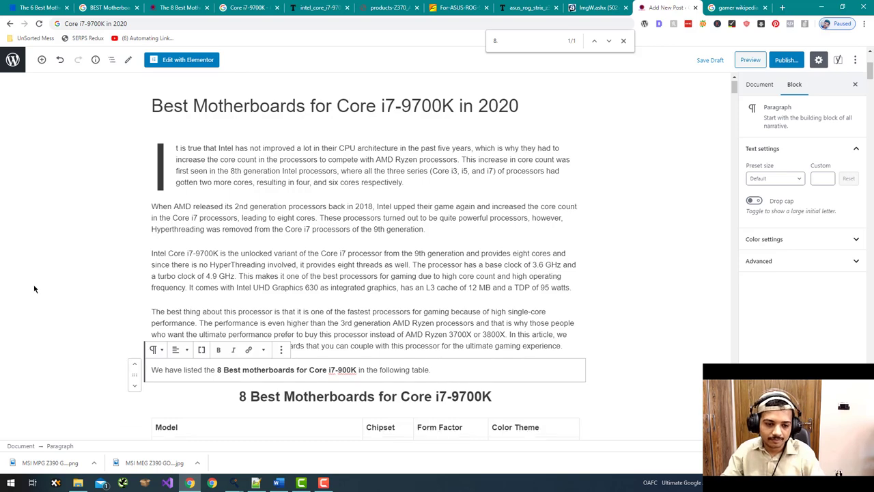
left_click(52, 285)
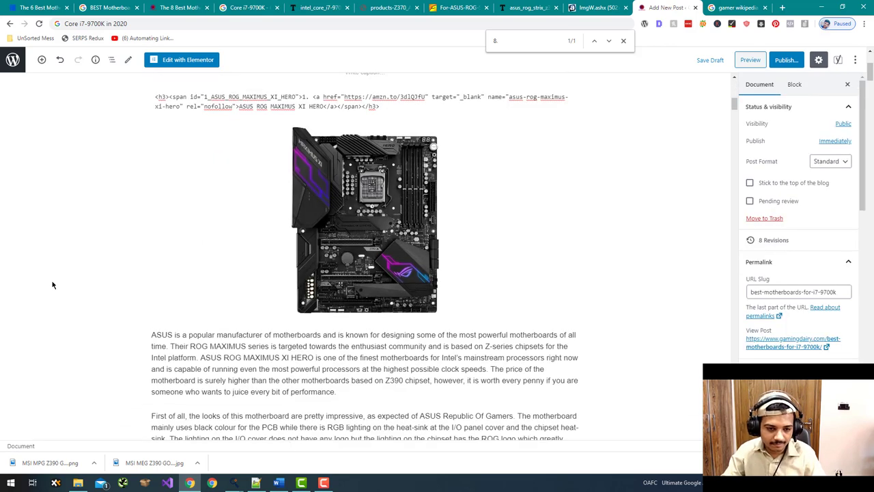
- Select the table heading text and search it on Google in a new tab
scroll(53, 285, "down", 1)
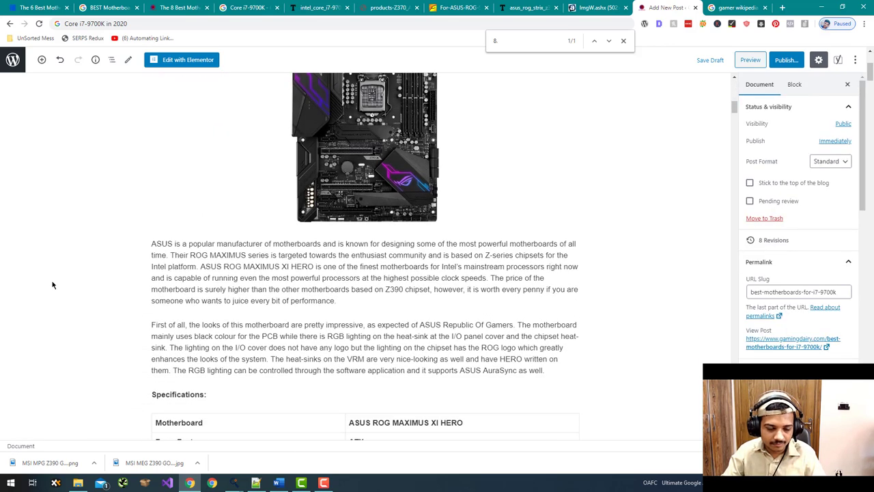
scroll(54, 283, "up", 10)
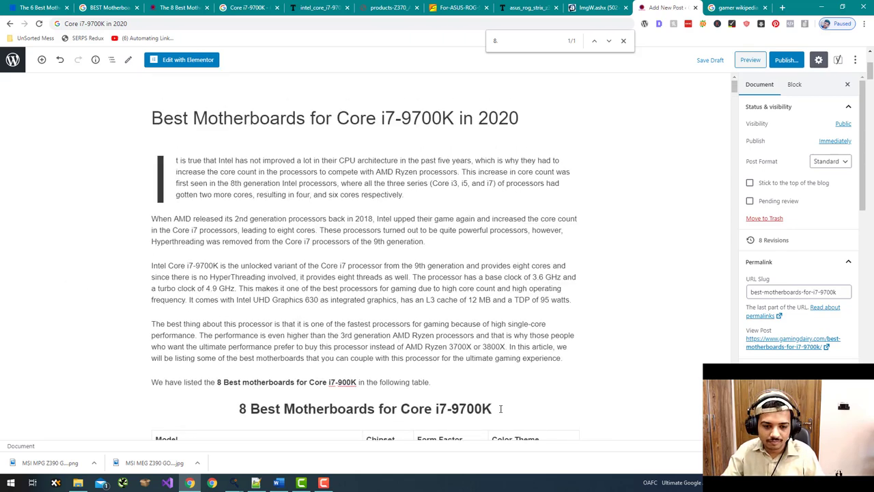
left_click_drag(500, 409, 250, 409)
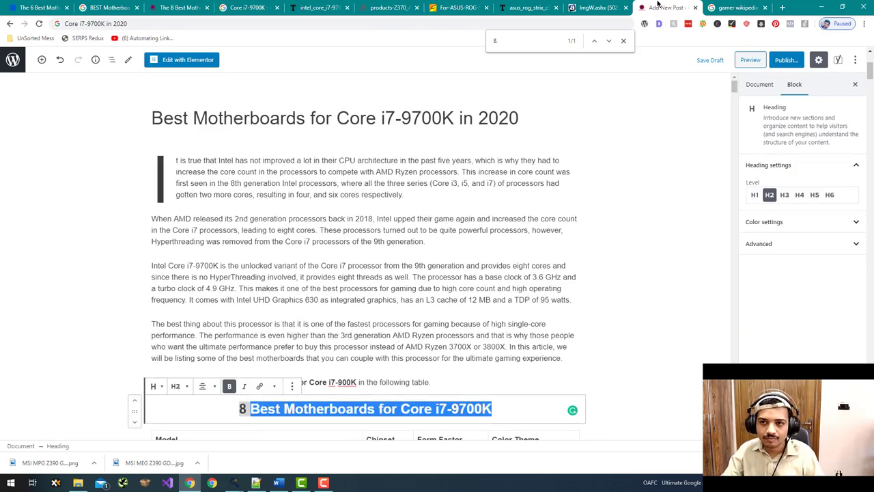
left_click_drag(658, 5, 698, 5)
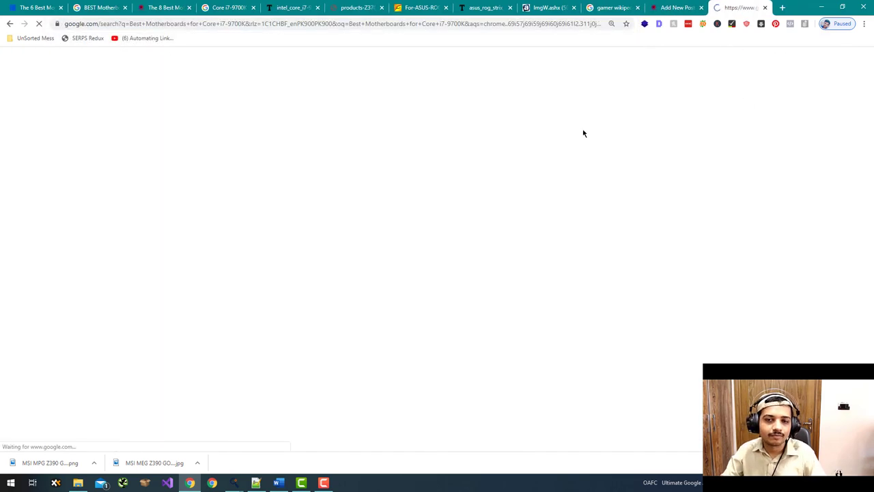
- Review the Keywords Everywhere panels and search 'best budget motherboard for i7 9700k' in a new tab
scroll(231, 186, "down", 2)
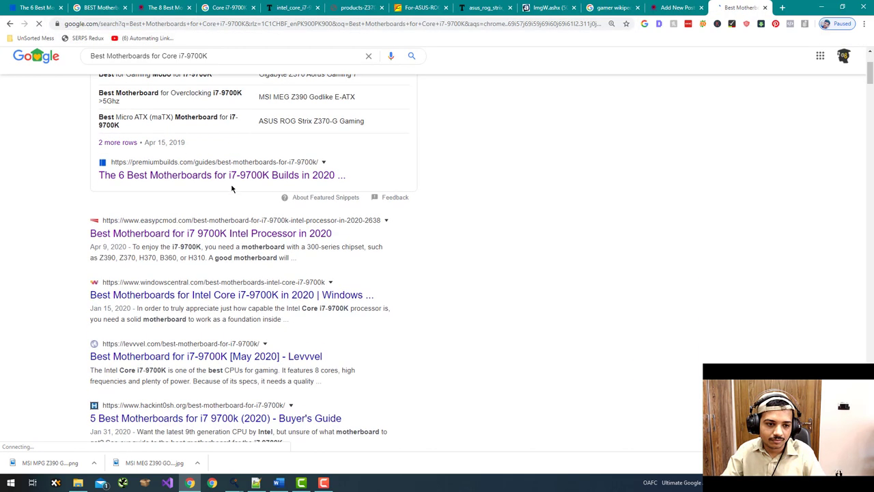
scroll(145, 244, "down", 1)
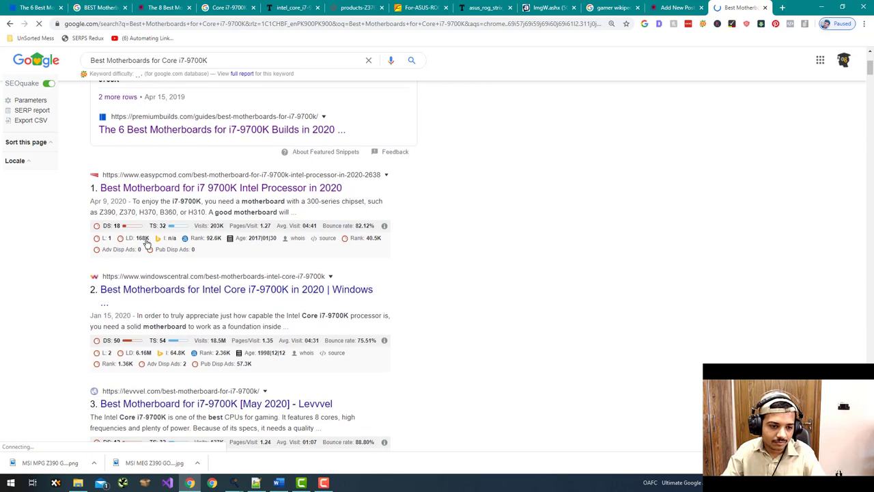
scroll(146, 244, "down", 3)
scroll(146, 243, "up", 2)
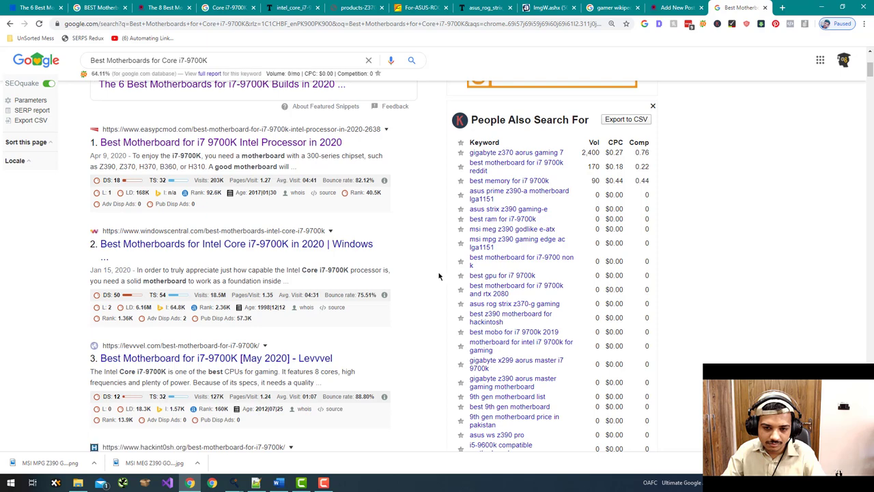
scroll(439, 275, "up", 1)
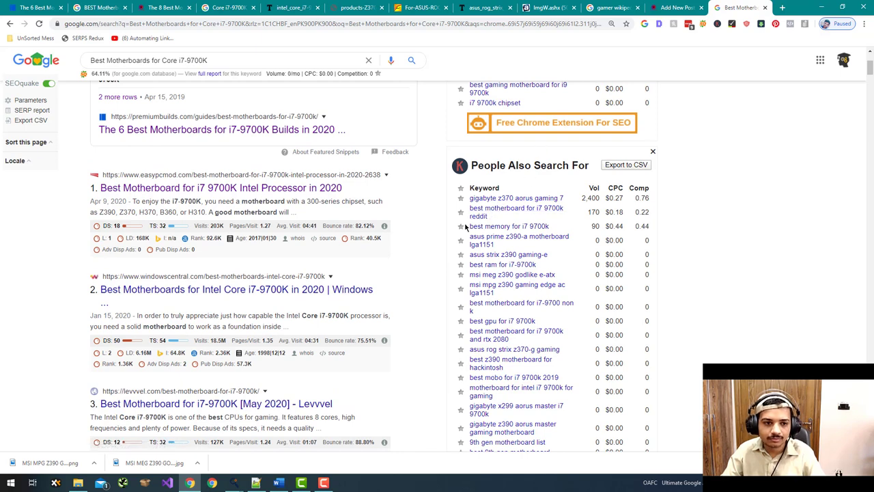
scroll(389, 199, "up", 4)
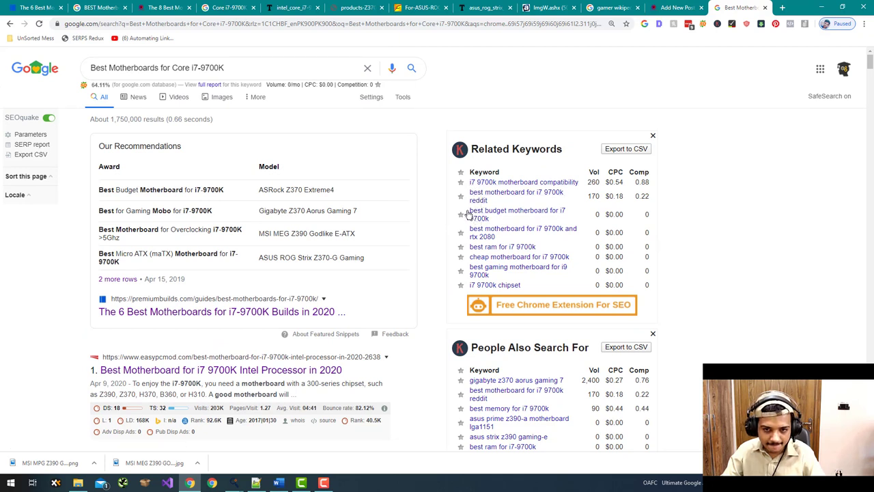
left_click_drag(471, 210, 501, 227)
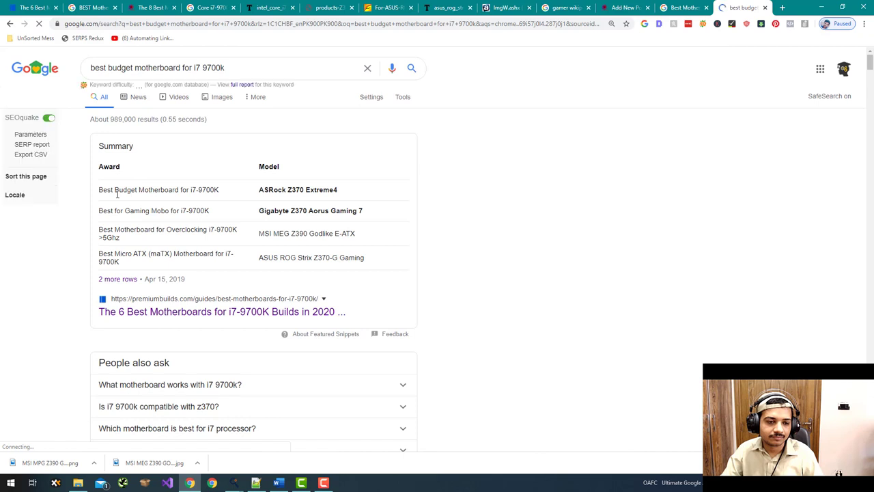
triple_click(174, 68)
left_click(88, 247)
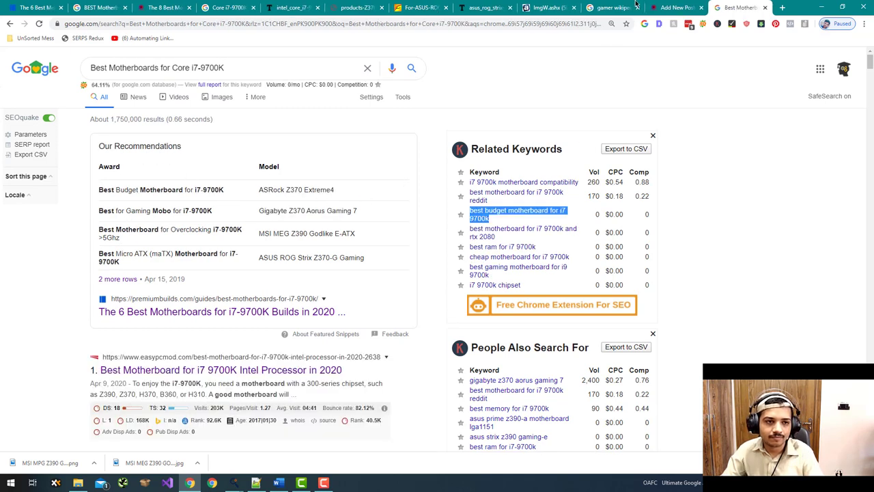
- Paste ' - best budget motherboard for i7 9700k' after HERO in the ASUS heading
key("ctrl+shift+Tab")
scroll(348, 223, "down", 6)
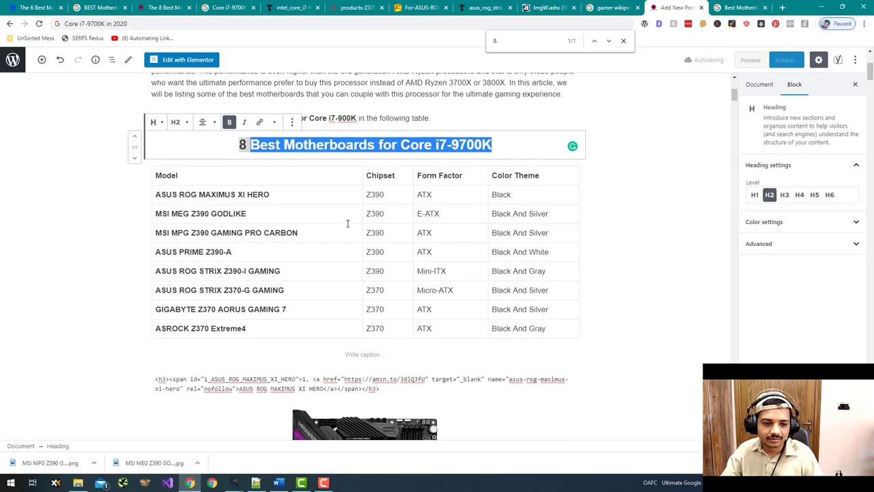
scroll(347, 228, "up", 1)
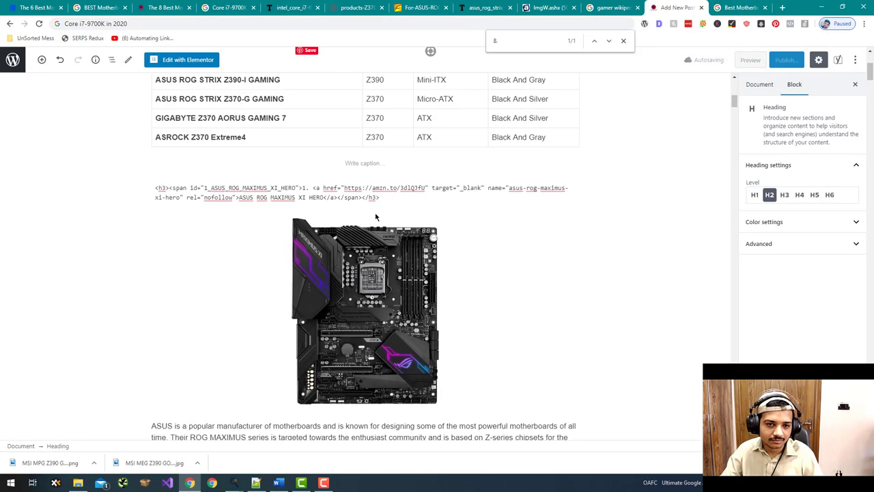
left_click(325, 197)
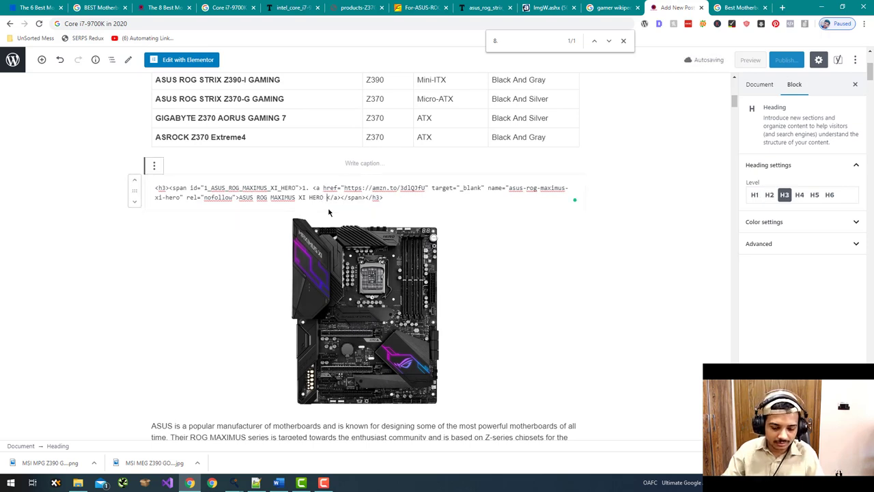
type("- best budget motherboard for i7 9700k")
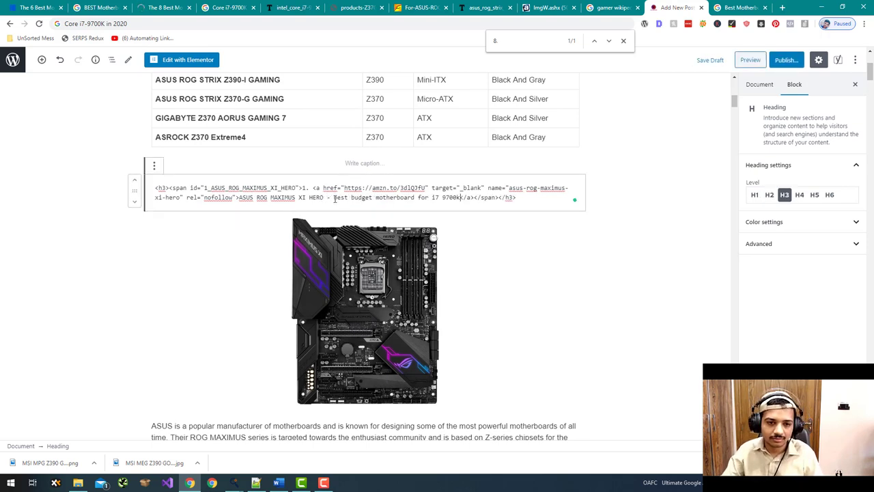
- Capitalise the tagline to 'Best Budget Motherboard For i7 9700k'
left_click(336, 197)
key("BackSpace")
type("B")
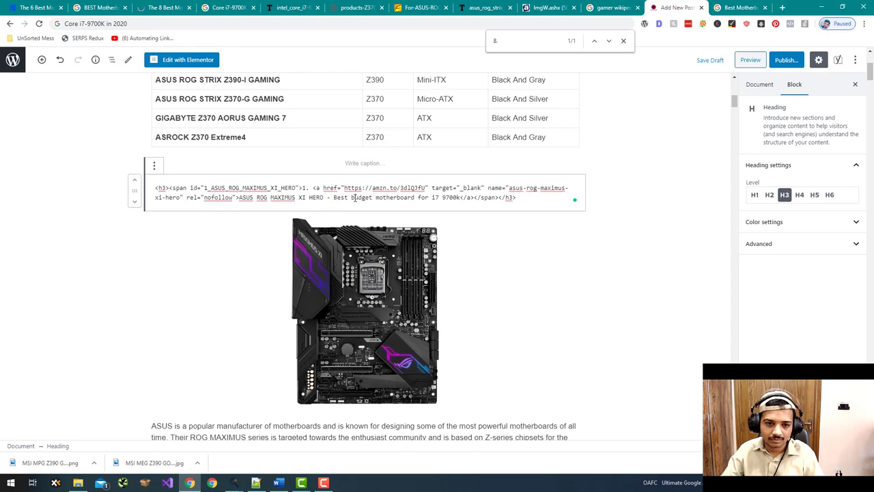
left_click(353, 197)
key("BackSpace")
type("B")
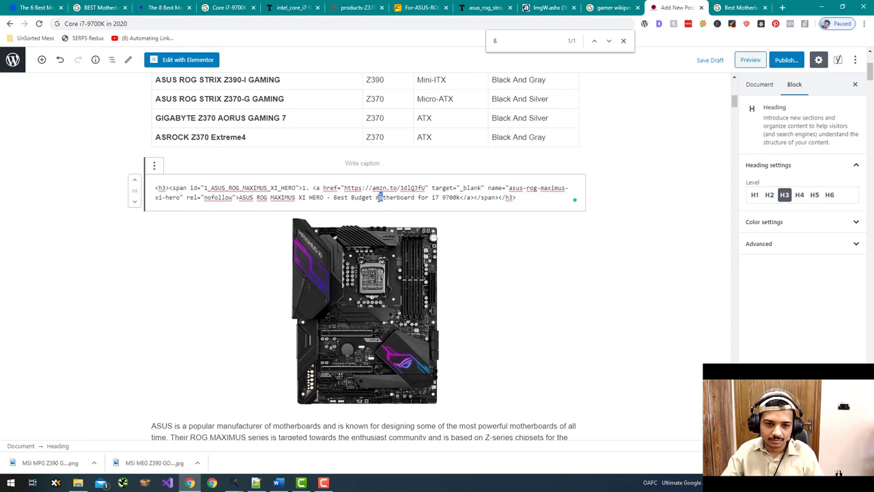
type("M")
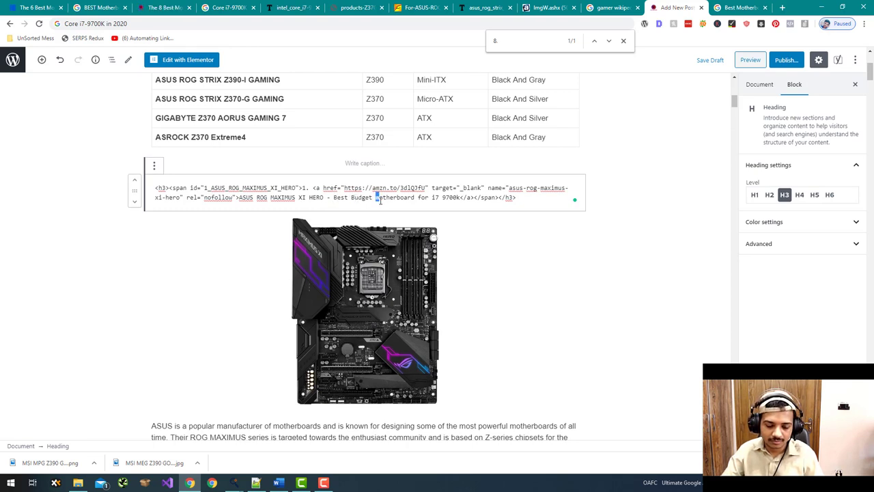
type("M")
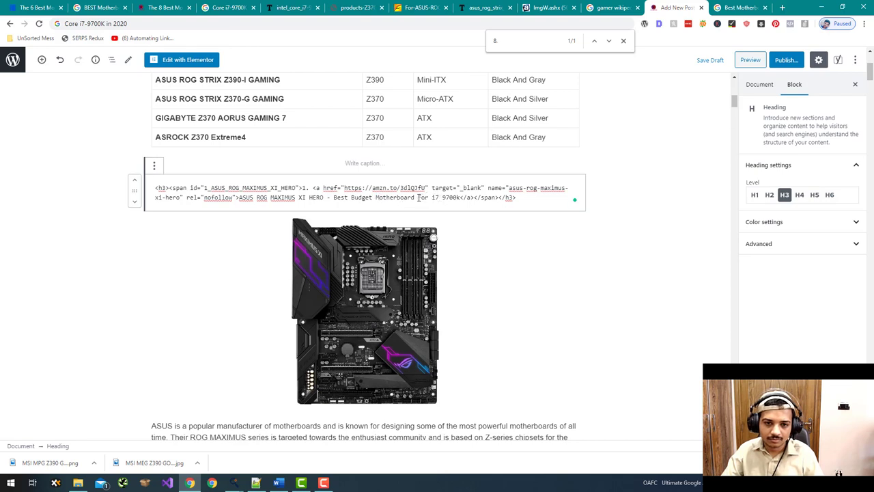
type("F")
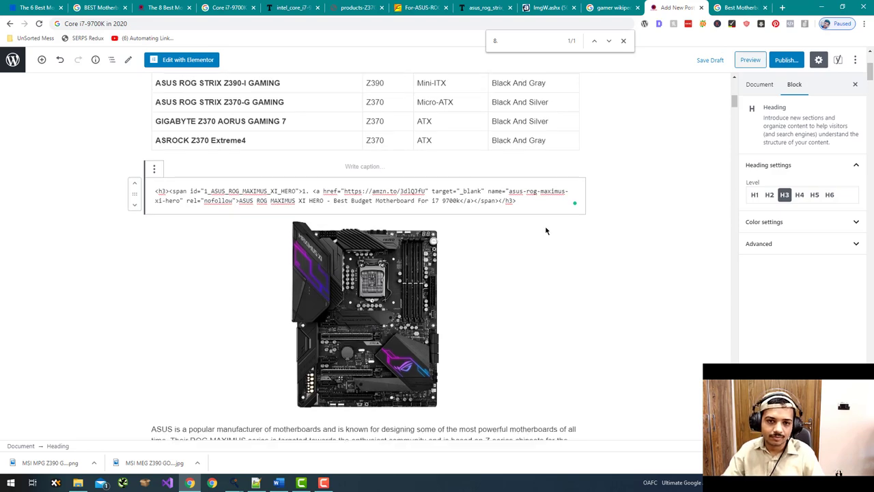
scroll(546, 230, "up", 3)
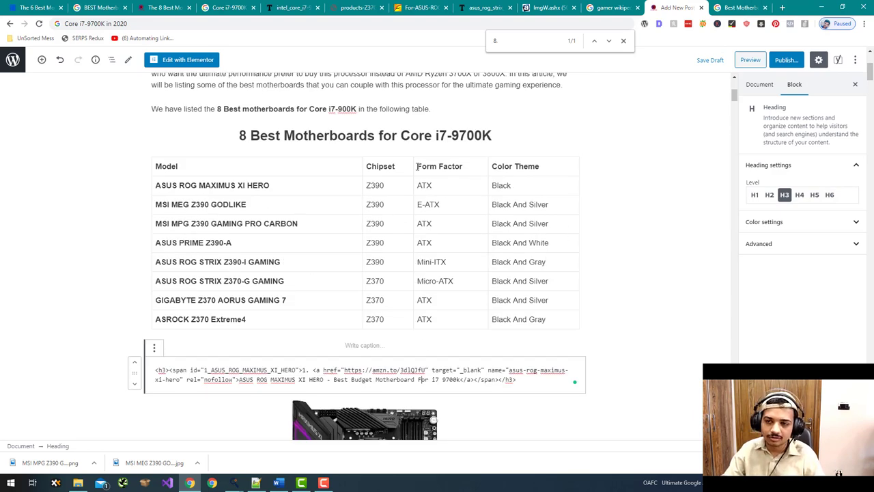
key("ctrl+Tab")
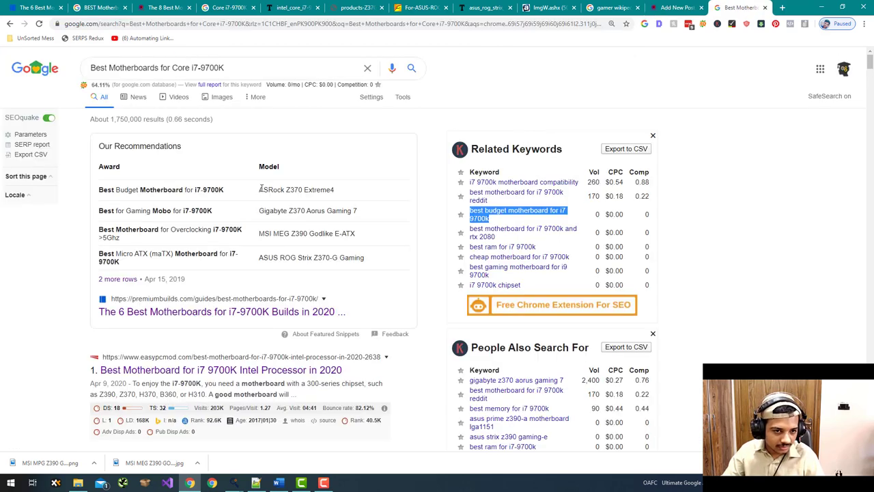
- Copy 'ASRock Z370 Extreme4' from Google and find it in the post
left_click_drag(259, 189, 361, 193)
key("ctrl+c")
left_click(677, 6)
key("ctrl+f")
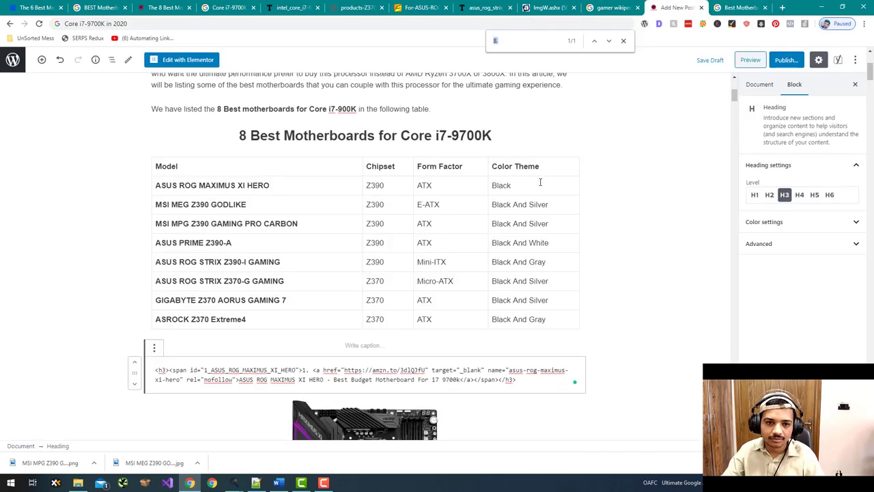
key("ctrl+v")
scroll(686, 312, "up", 5)
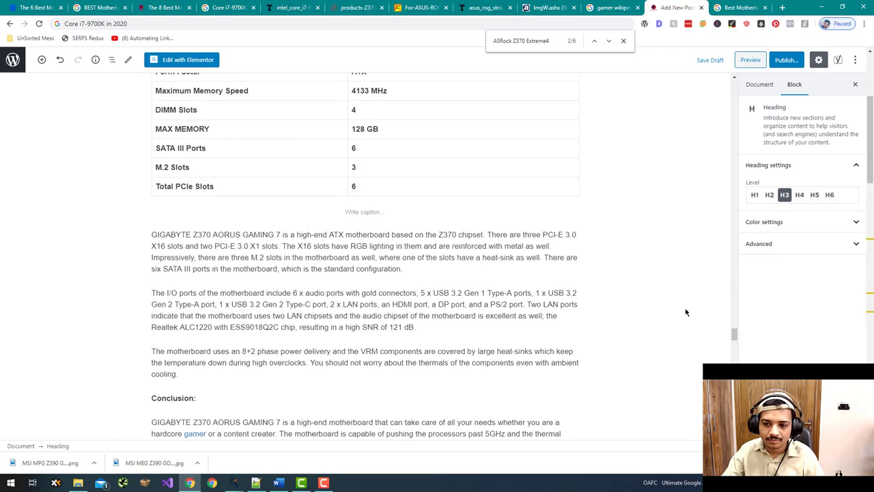
left_click_drag(734, 335, 708, 57)
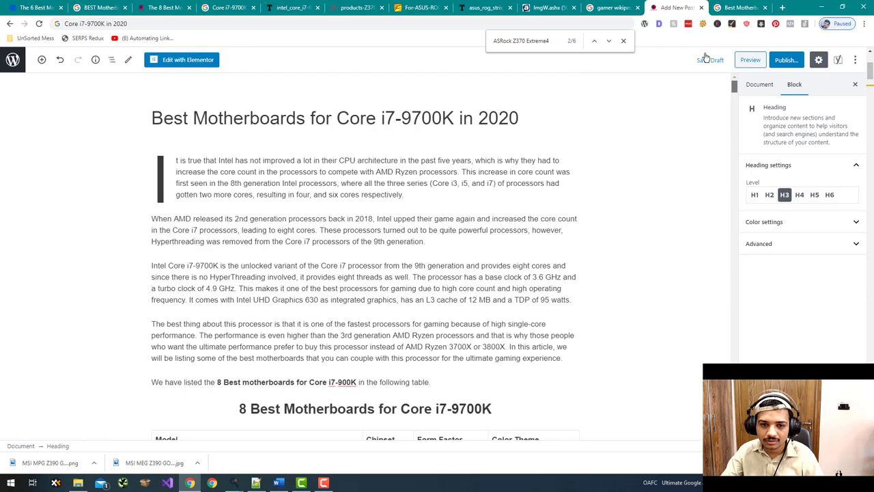
scroll(414, 266, "down", 1)
scroll(414, 266, "down", 3)
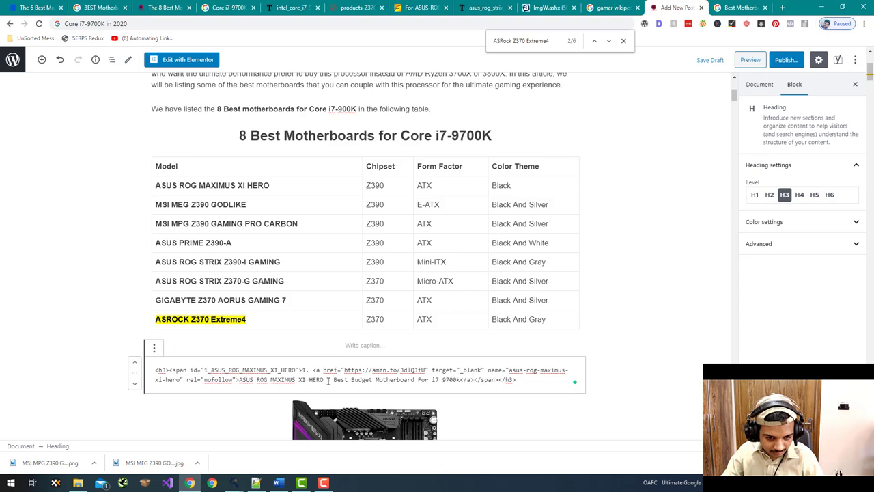
- Move the 'Best Budget Motherboard' tagline from the ASUS heading to after ASROCK Z370 Extreme4
left_click_drag(325, 381, 459, 383)
key("ctrl+c")
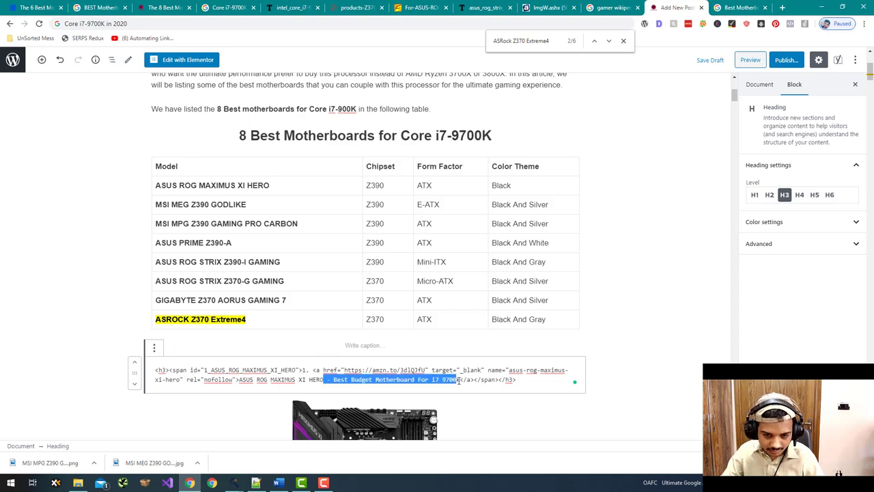
key("BackSpace")
key("ctrl+f")
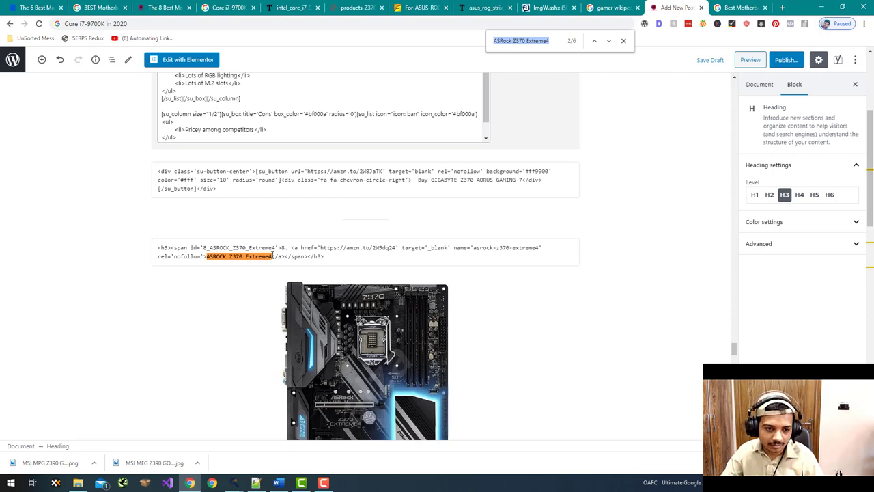
left_click(272, 256)
key("ctrl+v")
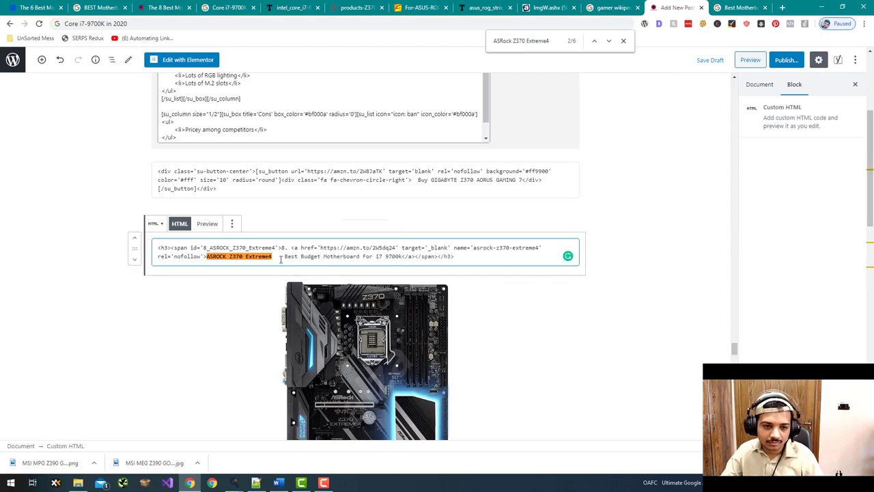
scroll(611, 191, "up", 6)
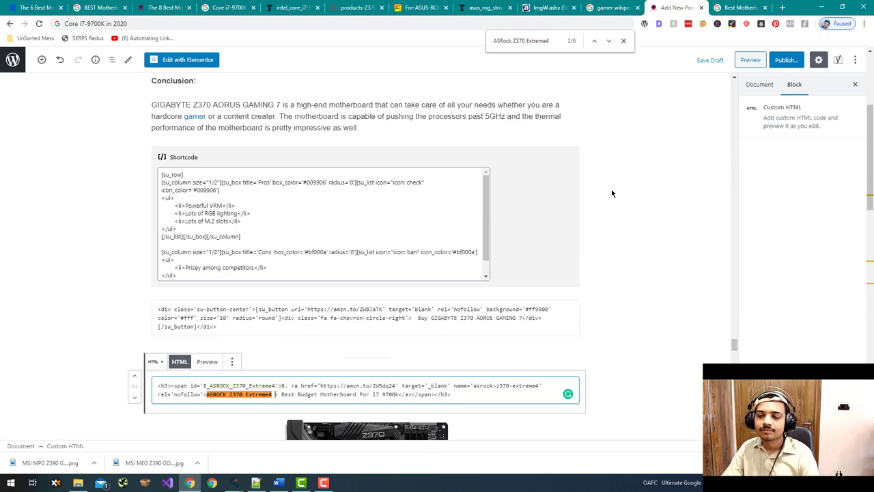
left_click_drag(735, 335, 734, 87)
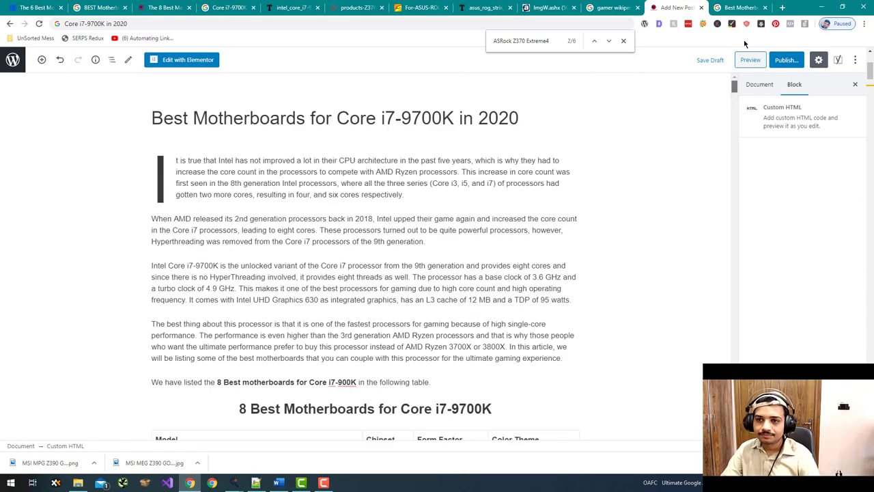
left_click(660, 155)
scroll(660, 157, "down", 3)
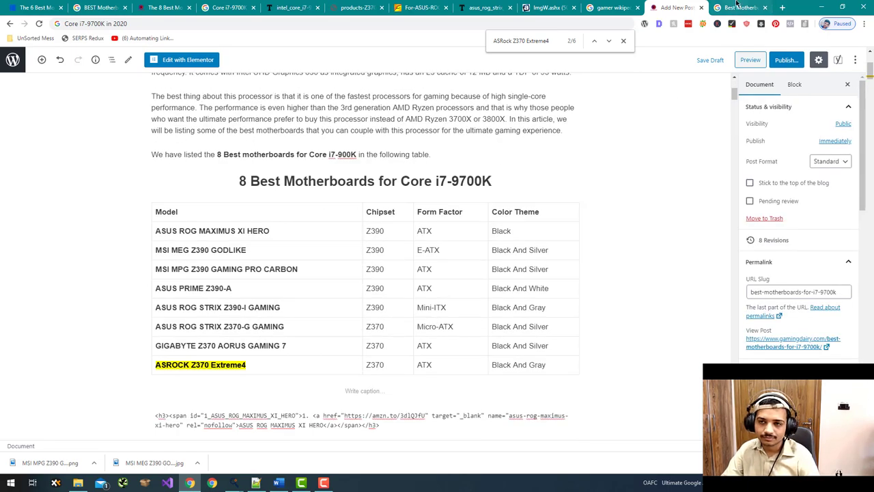
left_click(741, 8)
scroll(468, 192, "down", 4)
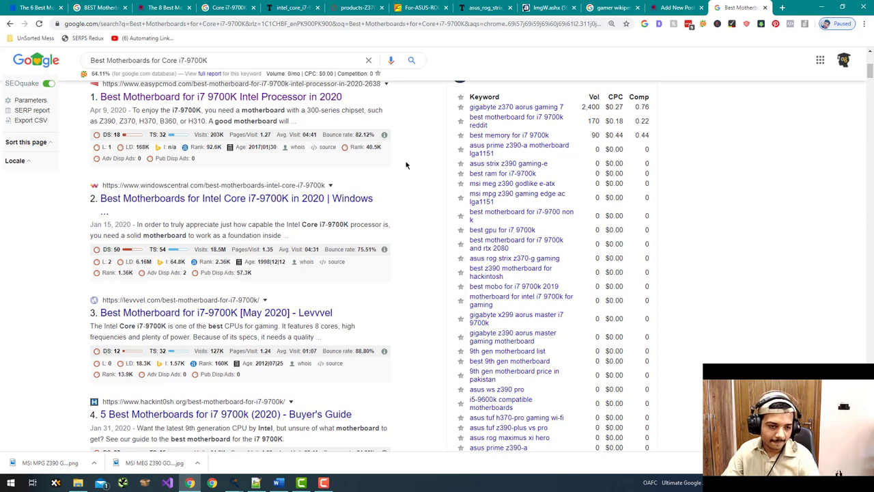
scroll(406, 165, "up", 1)
right_click(301, 198)
right_click(303, 192)
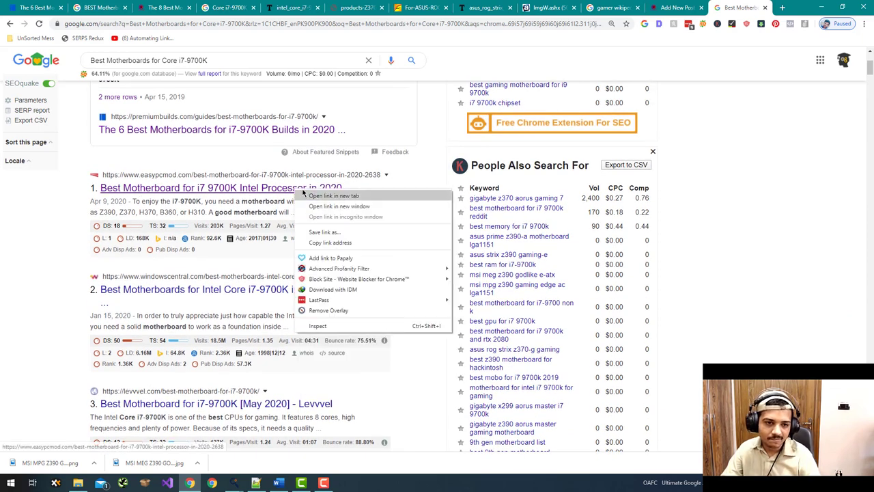
right_click(273, 131)
left_click(202, 217)
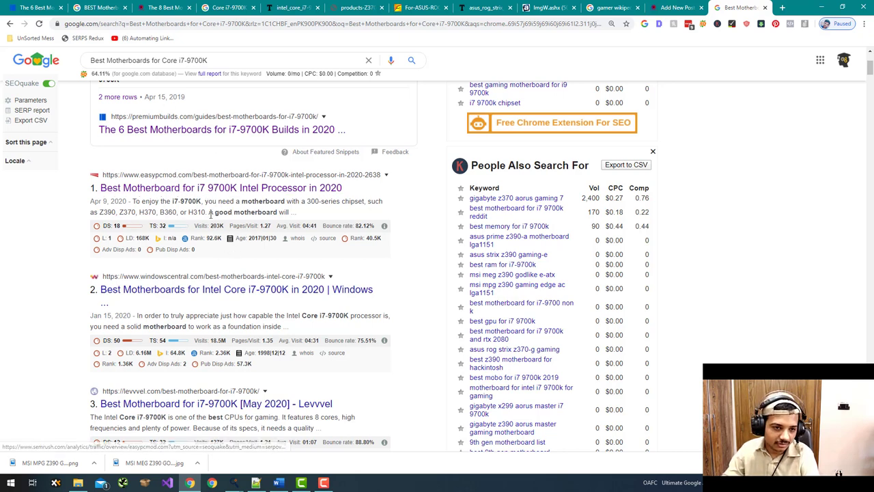
left_click(674, 8)
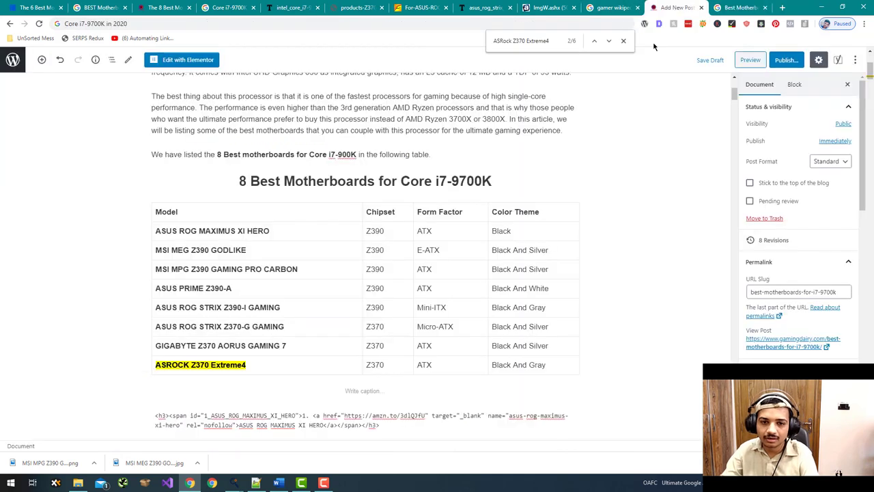
scroll(365, 273, "up", 3)
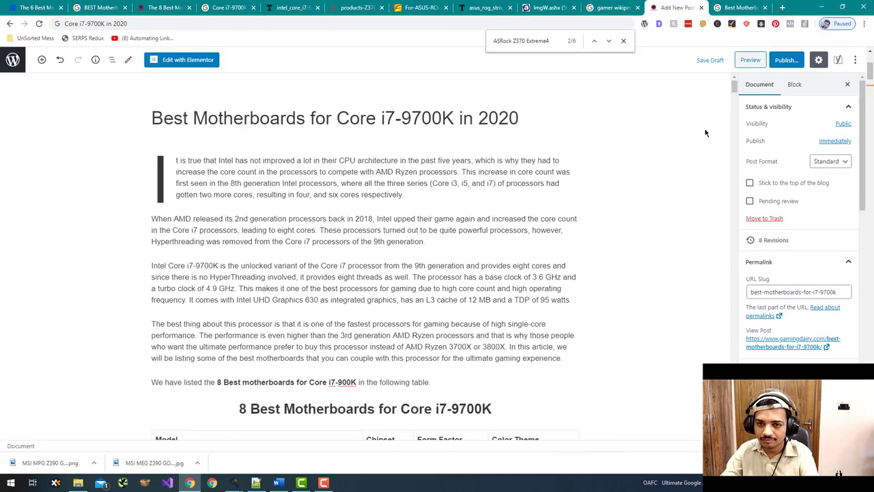
left_click(741, 8)
- Copy 'motherboard' from the Google snippet and search the post for it
double_click(263, 202)
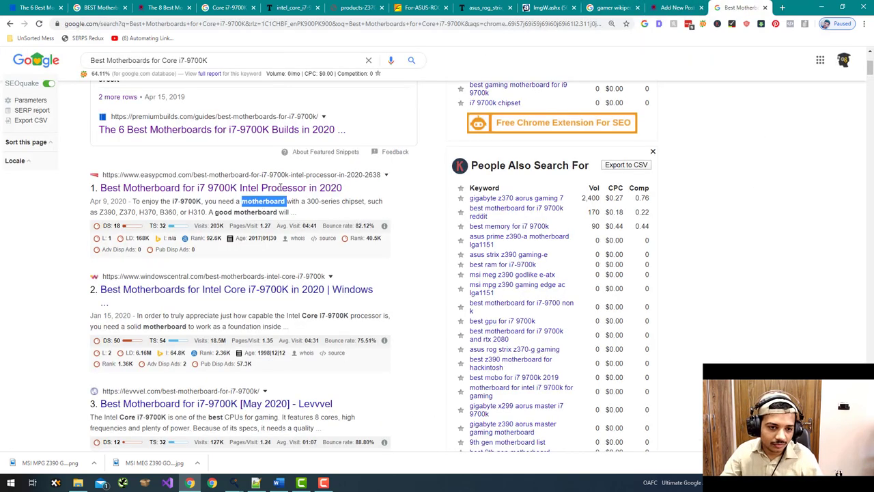
key("ctrl+c")
left_click(675, 8)
key("ctrl+f")
key("ctrl+v")
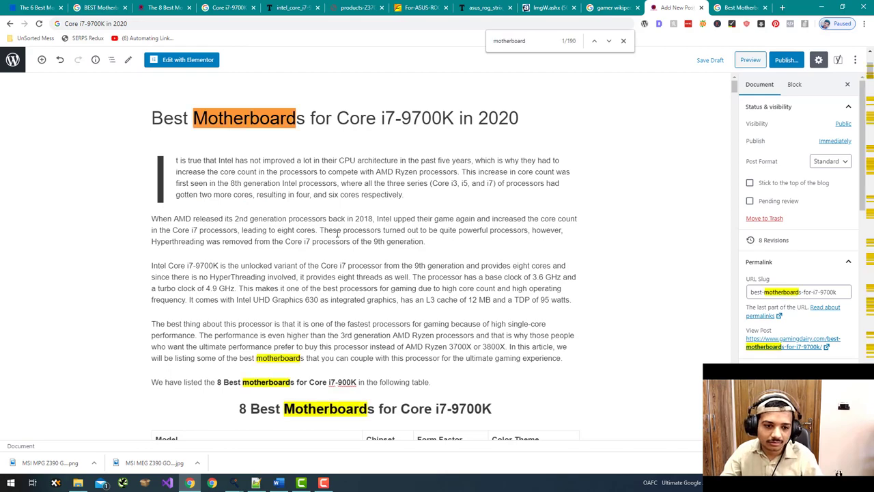
scroll(280, 294, "down", 12)
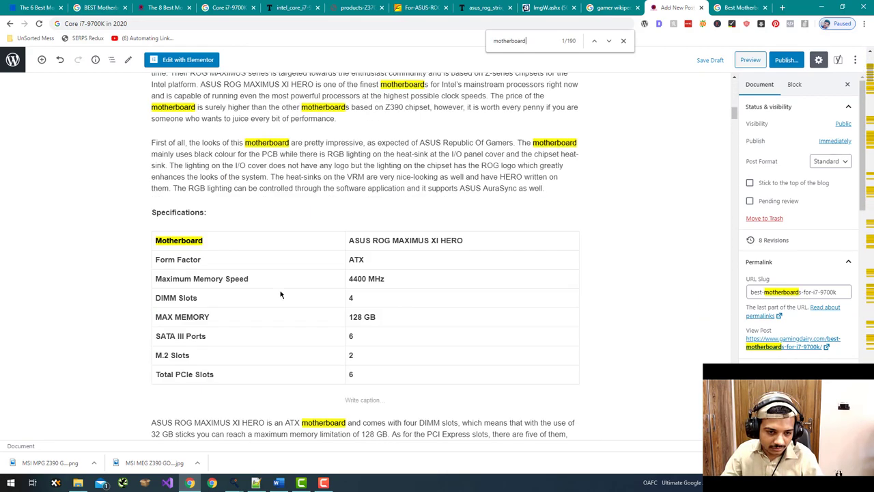
scroll(280, 294, "up", 1)
- Inspect motherboard in the ASUS, GIGABYTE and VRM paragraphs, then select 'good motherboard' in the snippet
double_click(269, 233)
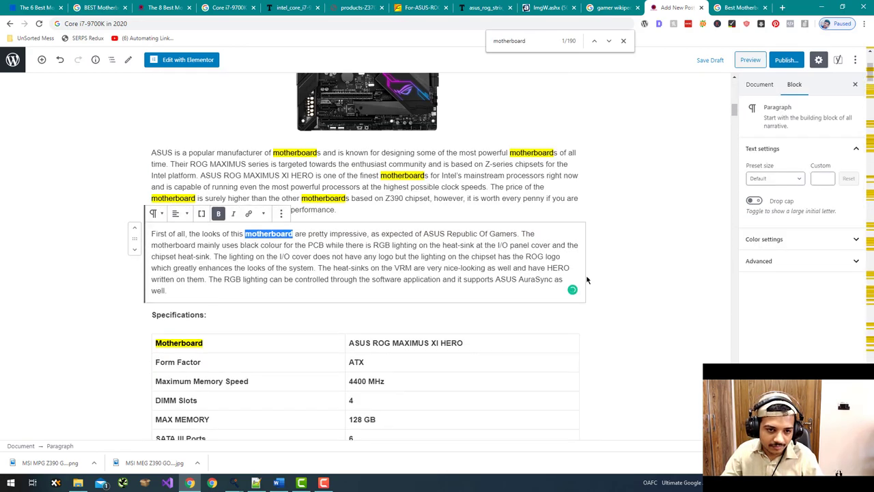
left_click(620, 267)
scroll(720, 247, "down", 1)
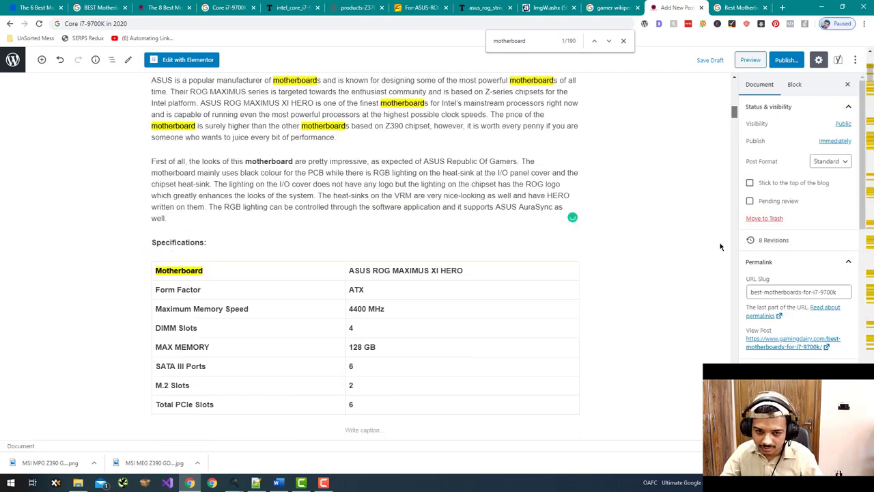
scroll(720, 247, "down", 10)
double_click(213, 158)
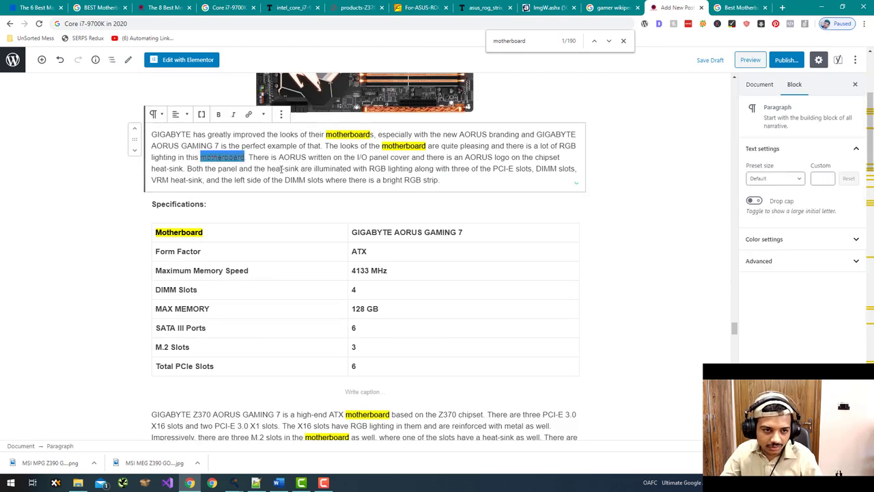
scroll(734, 325, "down", 8)
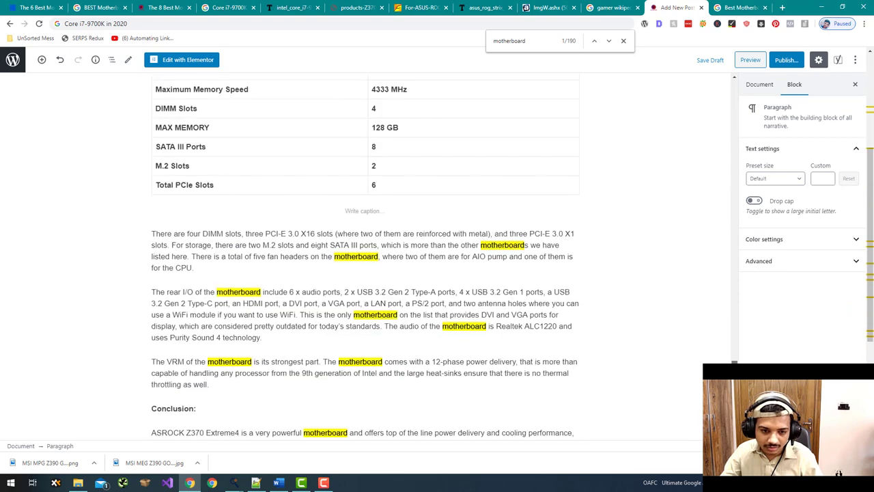
double_click(361, 334)
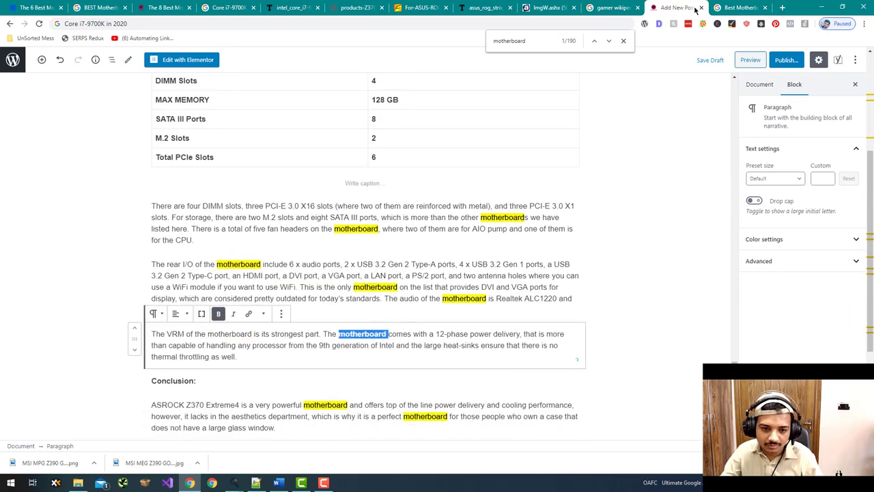
key("ctrl+Tab")
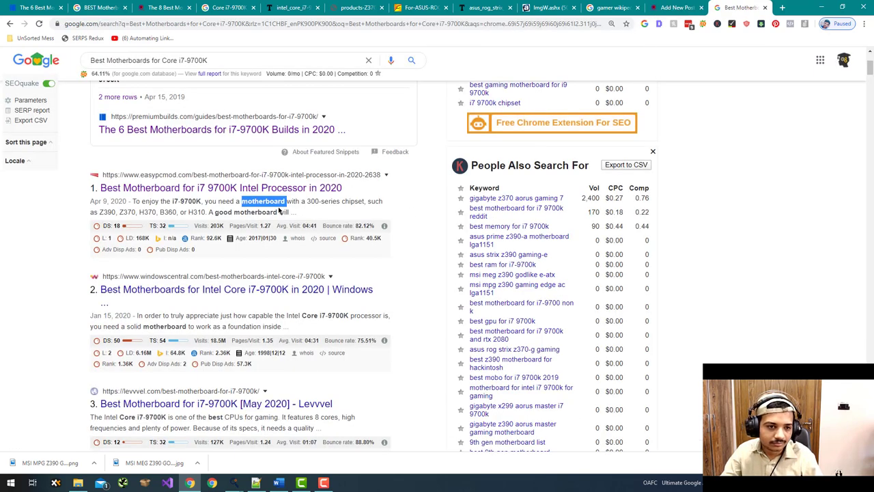
mouse_move(275, 212)
left_mouse_down()
mouse_move(213, 212)
mouse_move(277, 212)
left_mouse_up()
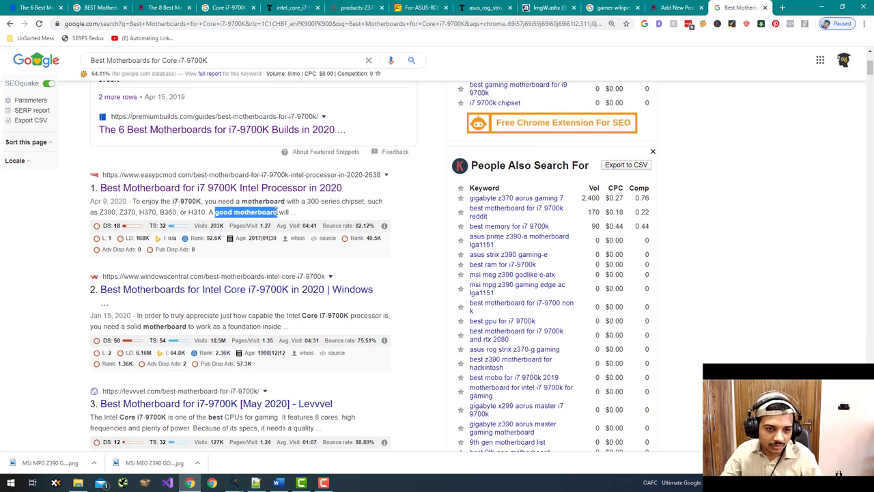
- Search the post for 'good motherboard' and place the cursor in the VRM paragraph
left_click(695, 6)
key("ctrl+f")
key("ctrl+v")
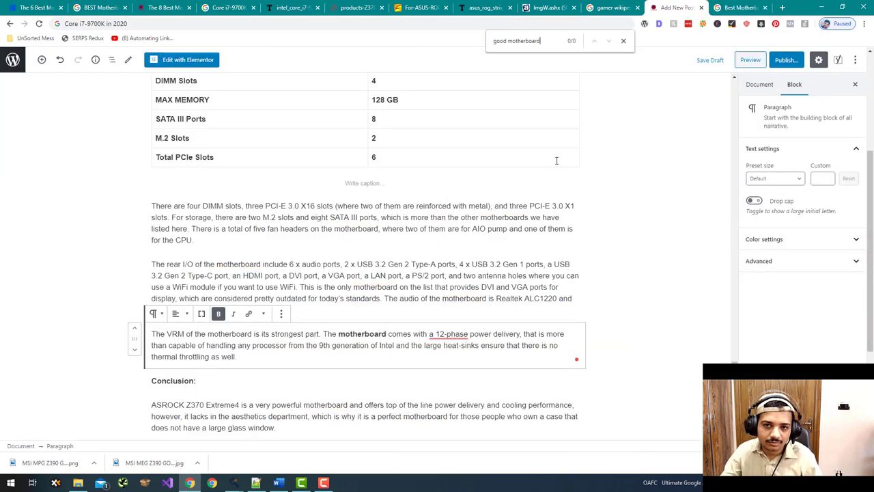
left_click(337, 334)
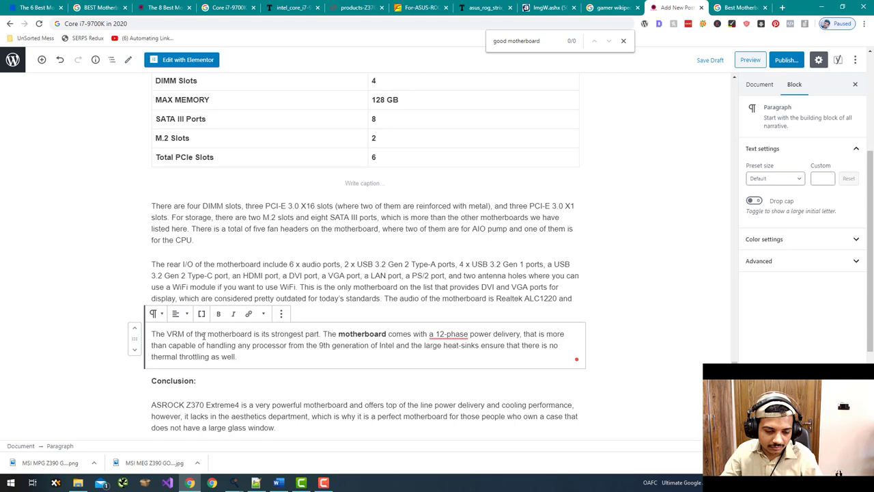
- Add 'which is a good motherboard' after ASROCK Z370 EXTREME4, reverting Grammarly's suggested change
scroll(279, 293, "up", 7)
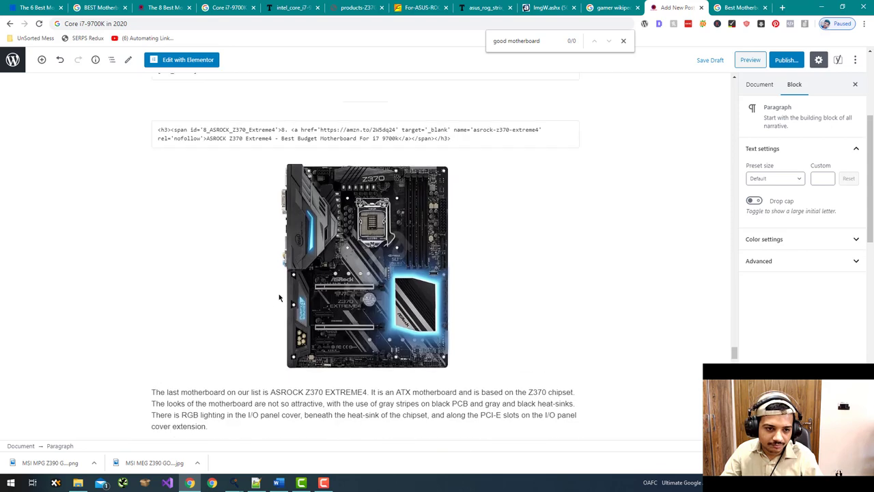
left_click(367, 394)
type("which is a ")
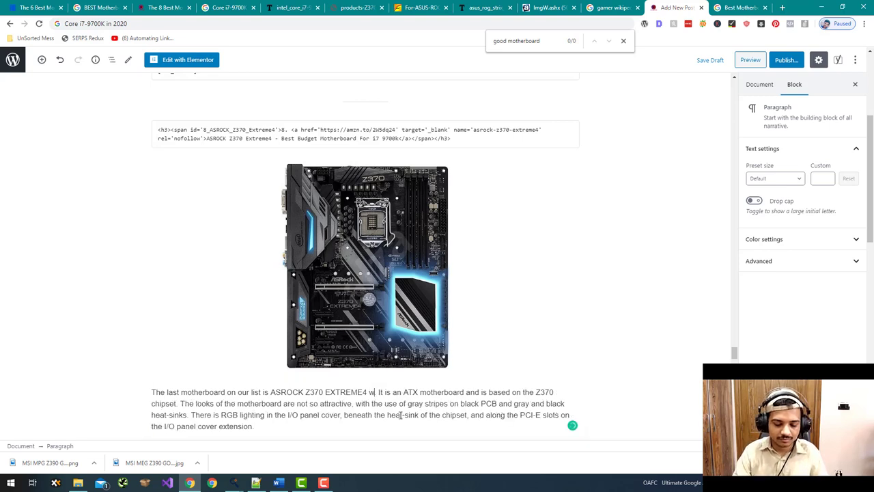
type("good motherb")
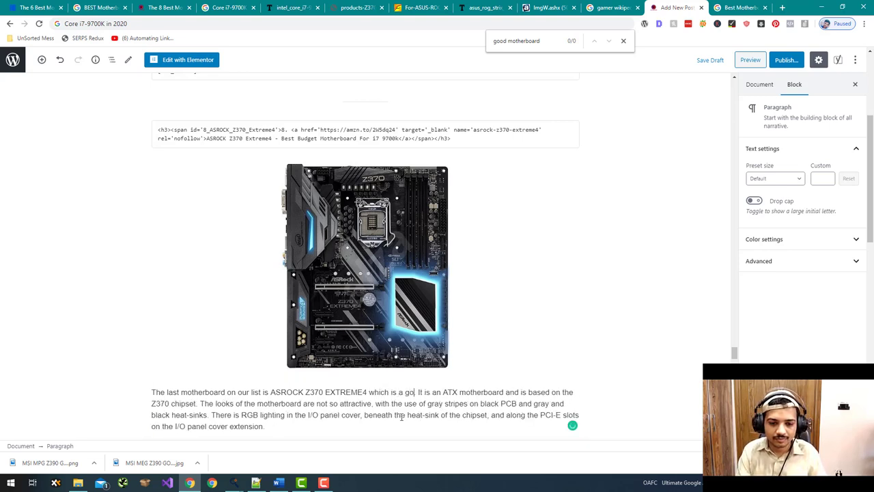
type("oard")
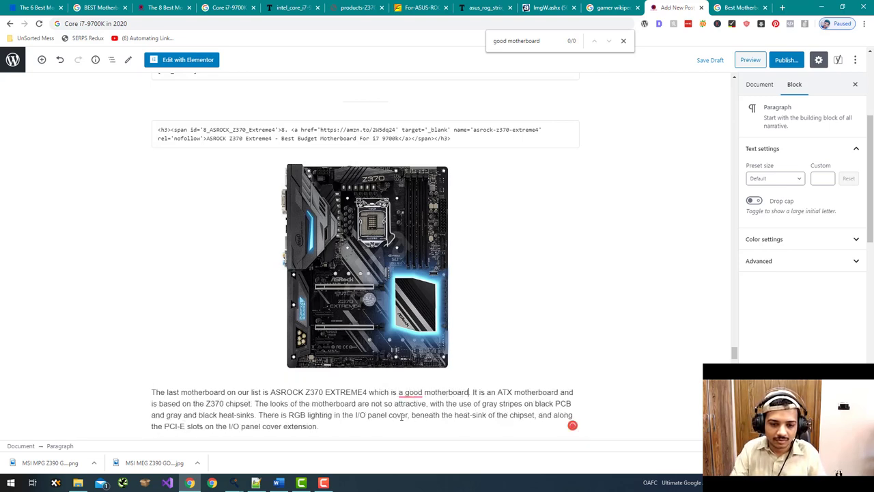
left_click(410, 393)
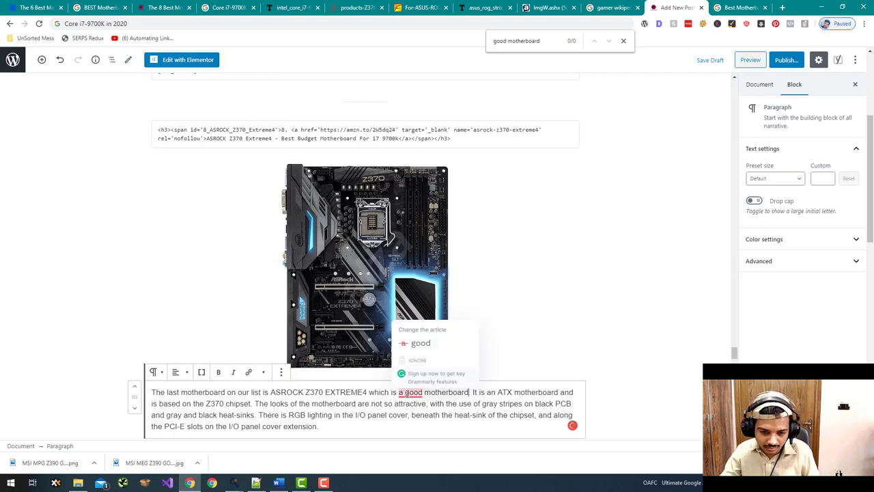
left_click(433, 341)
left_click(412, 393)
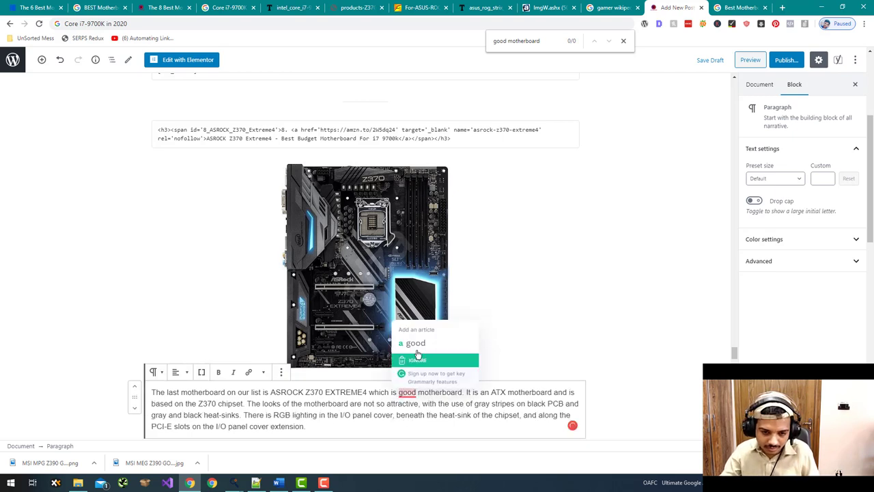
left_click(413, 357)
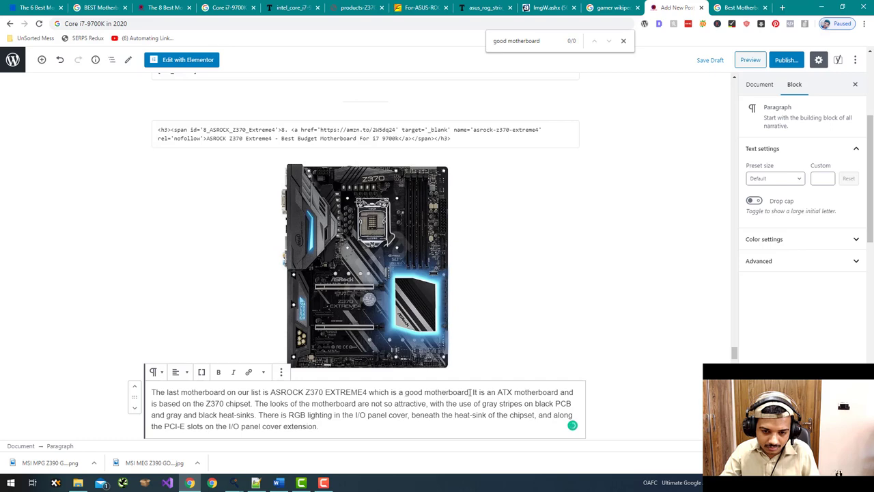
key("ctrl+shift+Left")
key("ctrl+shift+Left")
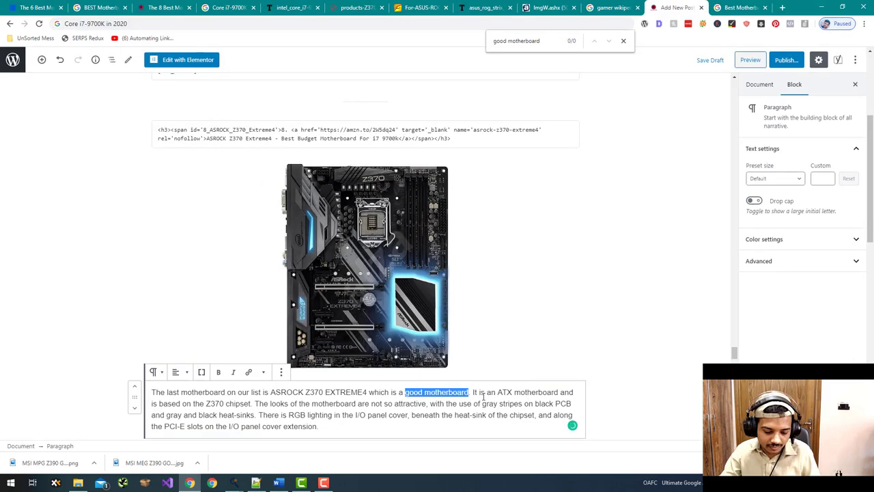
- Copy 'Core i7-9700K' from the second Google result and search the post for it
left_click(730, 15)
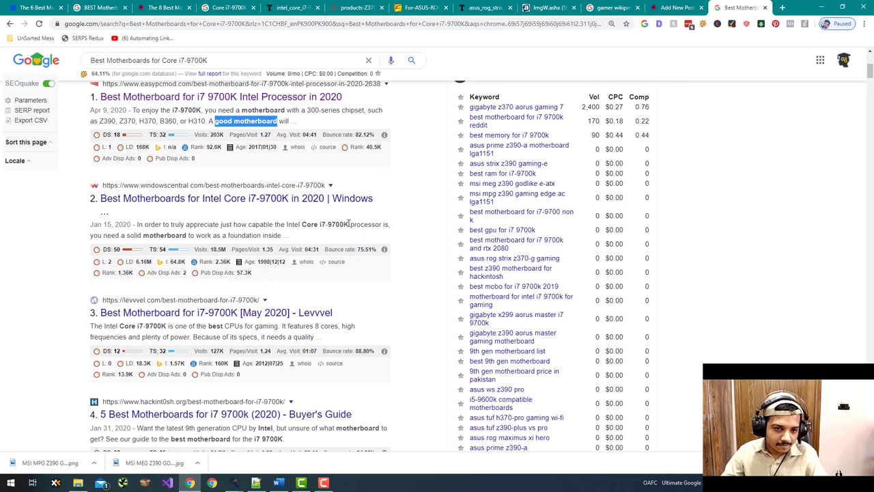
left_click_drag(349, 224, 301, 225)
key("ctrl+c")
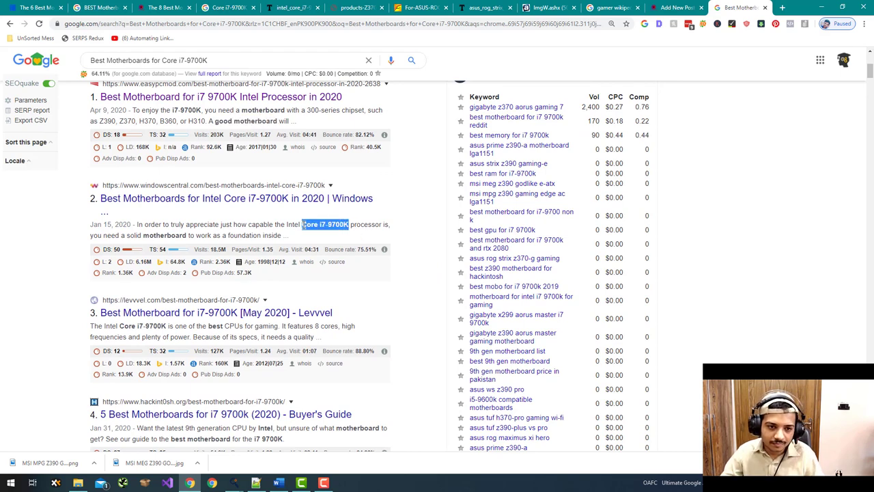
left_click(674, 8)
key("ctrl+v")
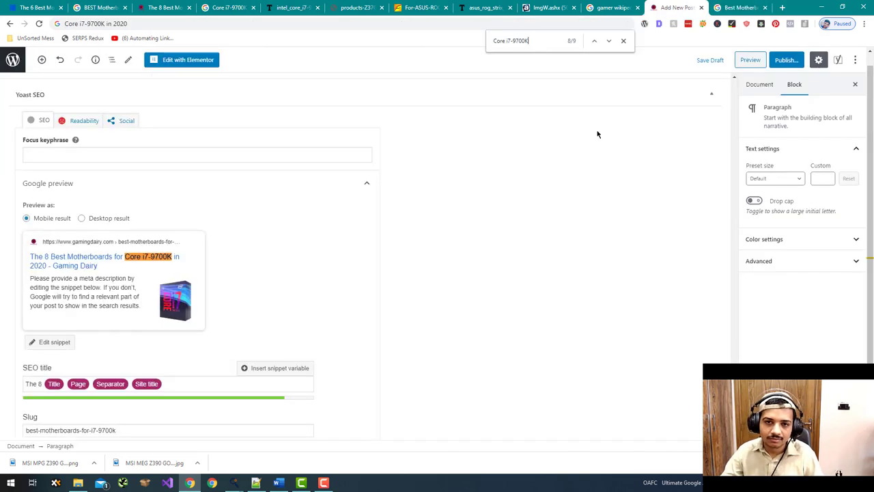
- Bold 'Intel Core i7-9700K' at the start of the processor paragraph
key("Return")
key("Return")
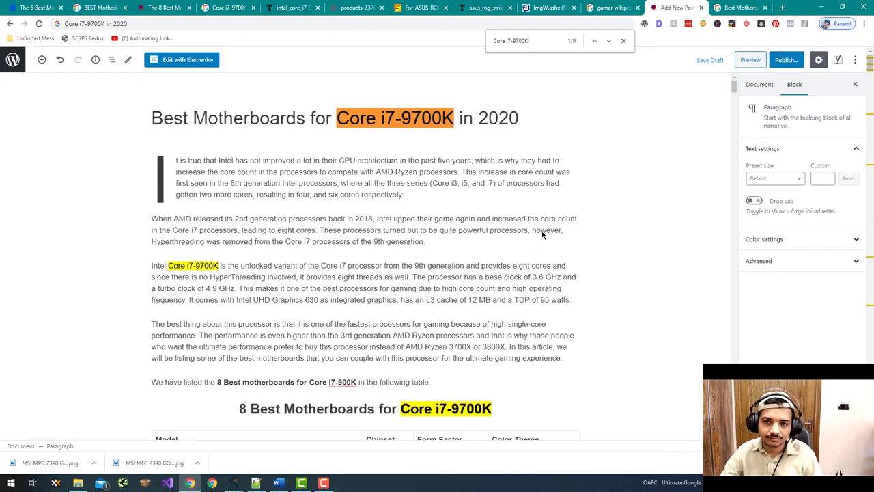
key("Return")
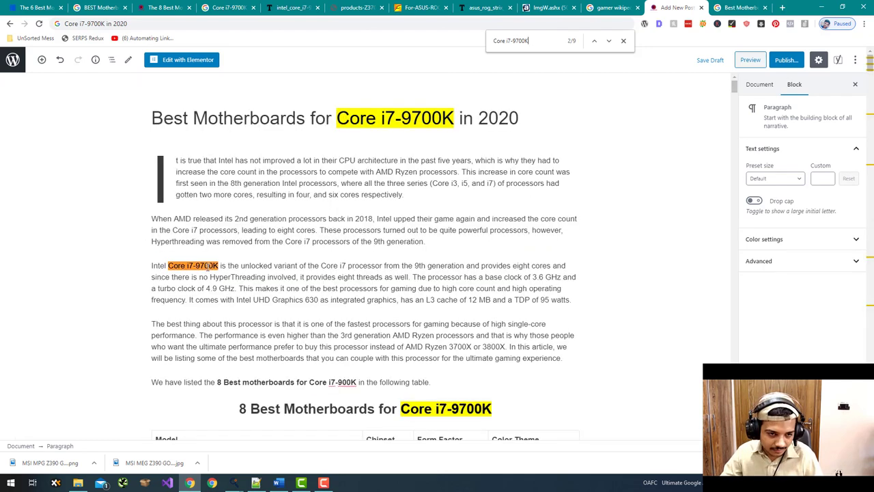
left_click_drag(220, 266, 157, 267)
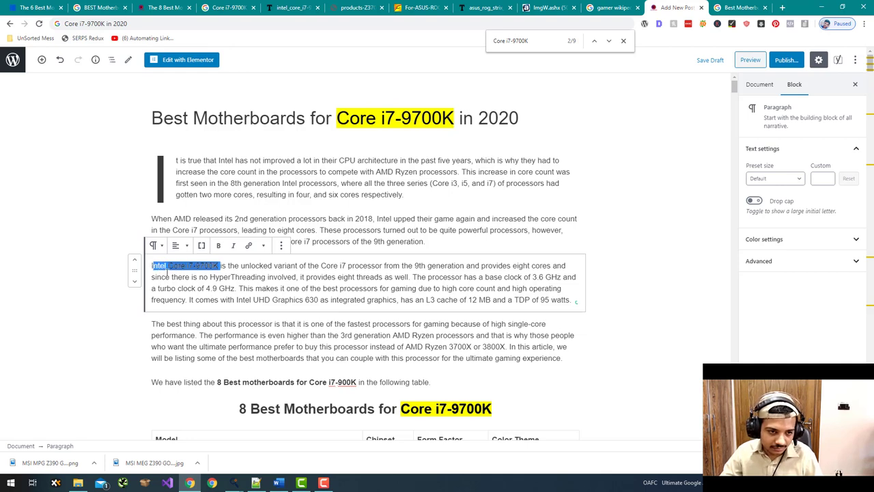
key("ctrl+b")
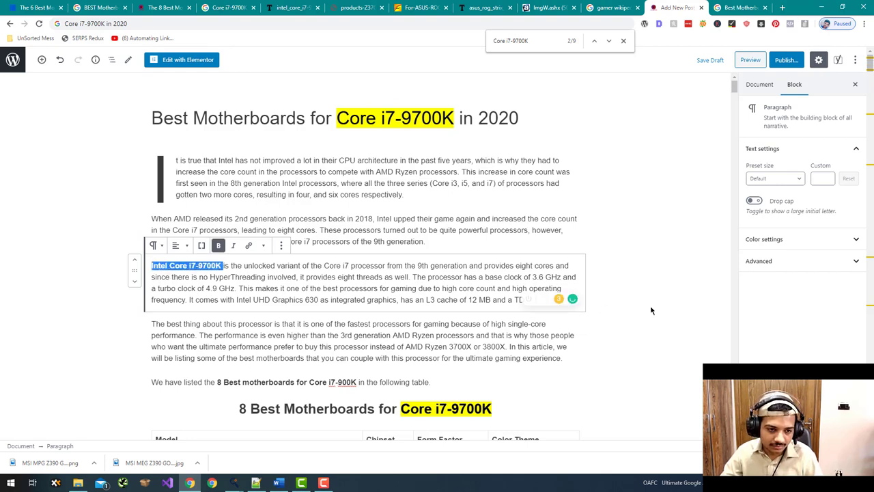
left_click(628, 210)
key("ctrl+Tab")
scroll(598, 161, "down", 4)
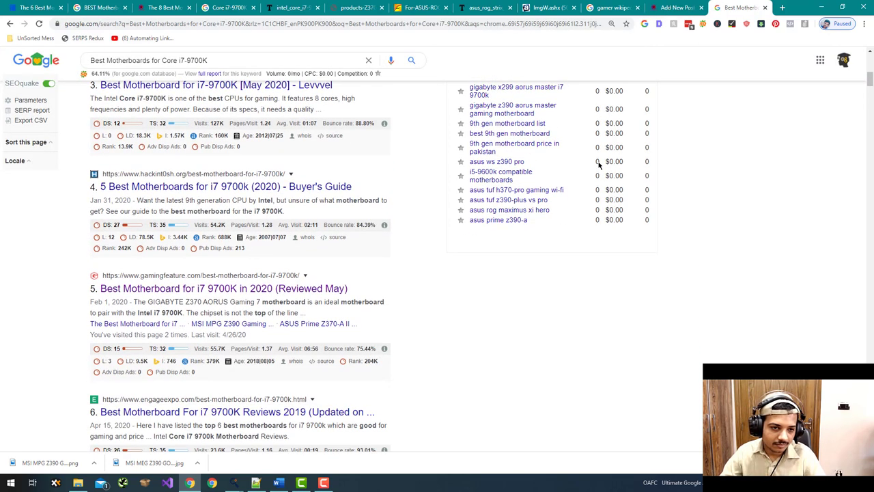
- Look over the Google results and keyword panel, then return to the WordPress post editor
scroll(598, 162, "down", 1)
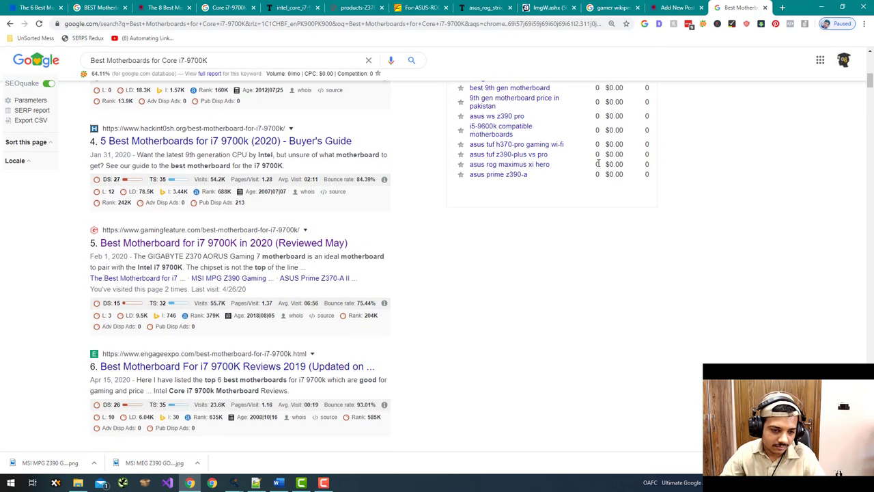
scroll(598, 164, "down", 2)
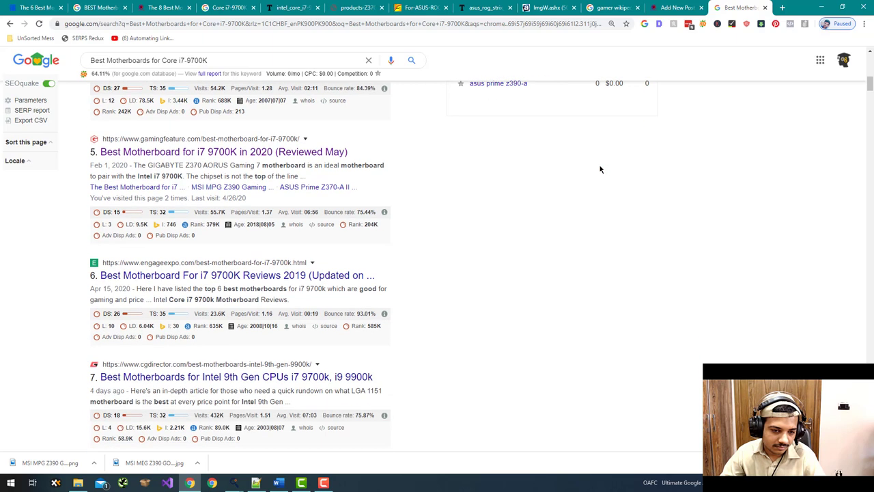
scroll(601, 170, "up", 7)
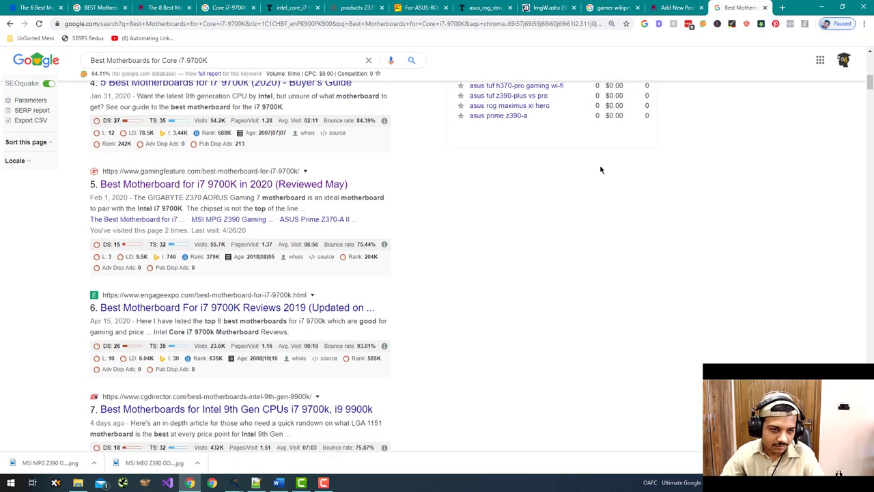
scroll(601, 169, "up", 3)
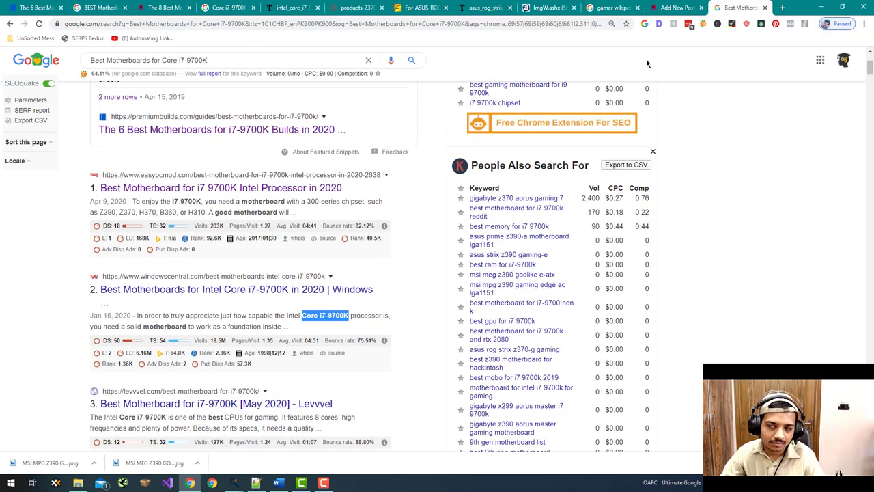
left_click(677, 7)
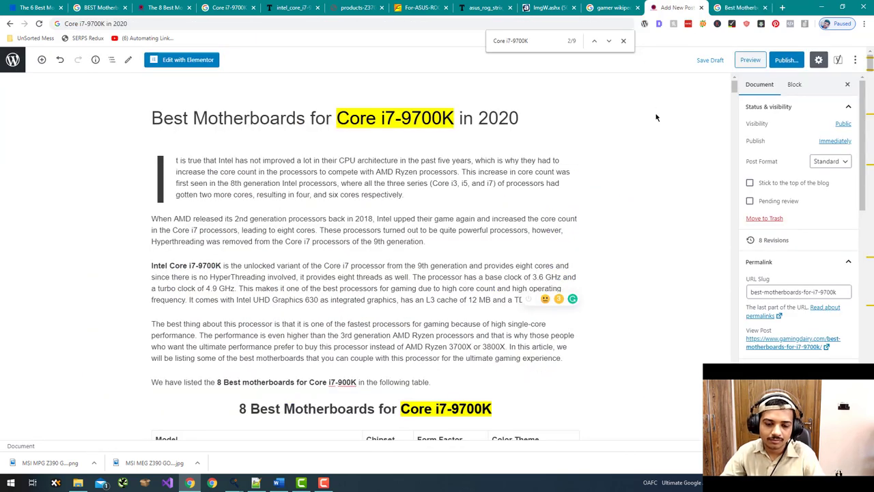
- Start a new paragraph below the Closing Thoughts paragraph
scroll(661, 137, "down", 3)
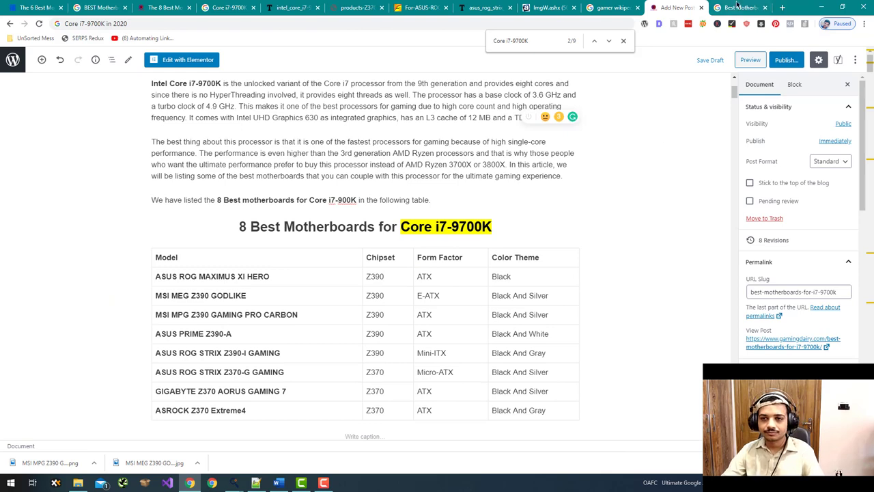
scroll(659, 106, "up", 2)
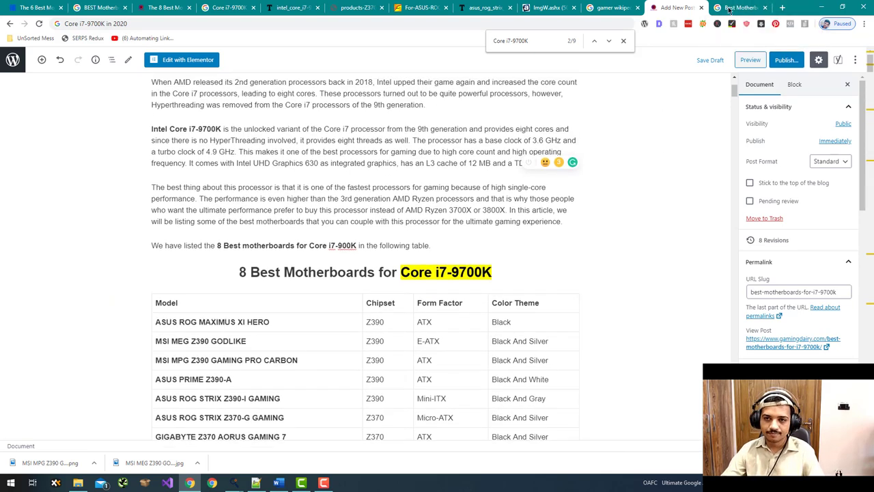
scroll(631, 150, "up", 1)
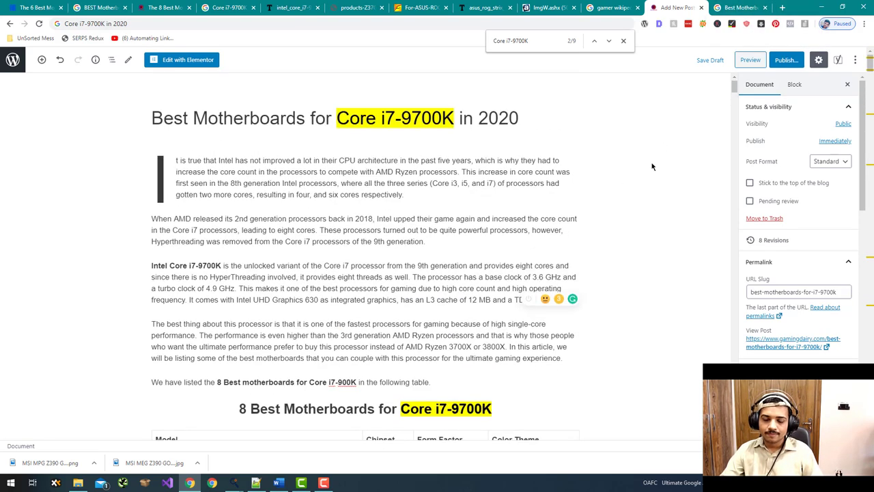
scroll(652, 168, "down", 13)
scroll(652, 169, "down", 4)
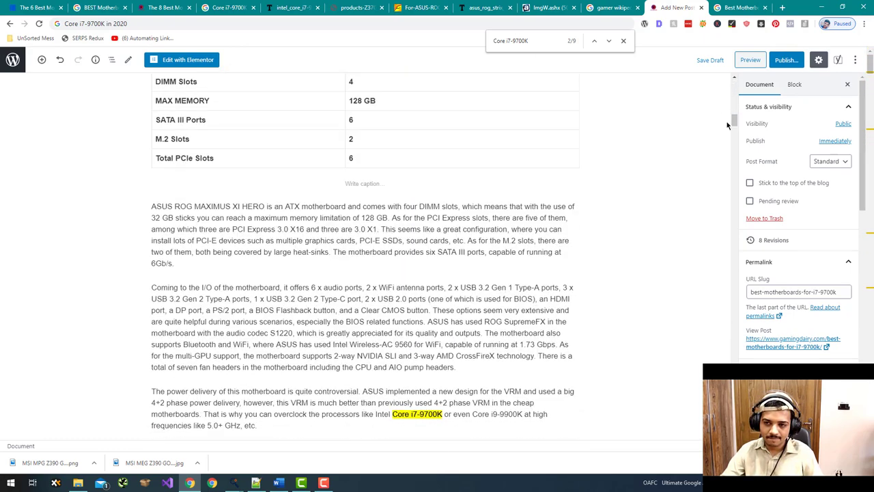
scroll(652, 169, "down", 15)
scroll(366, 260, "up", 8)
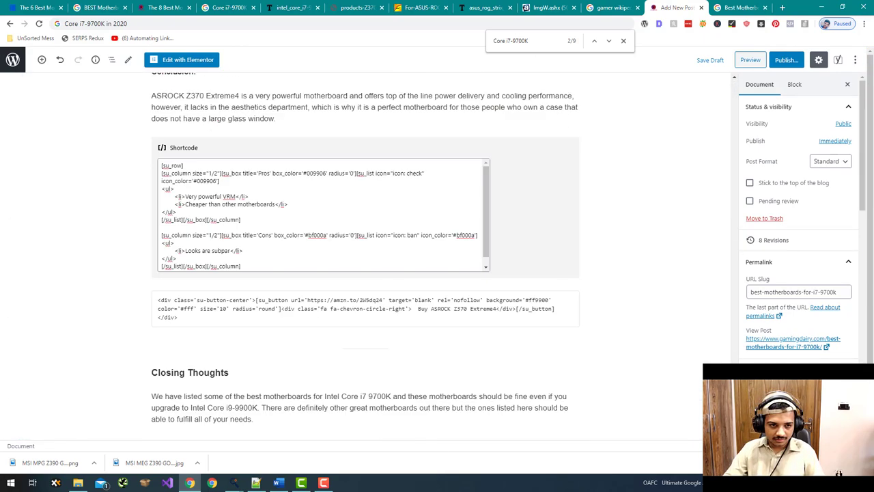
scroll(366, 260, "down", 8)
scroll(366, 259, "up", 3)
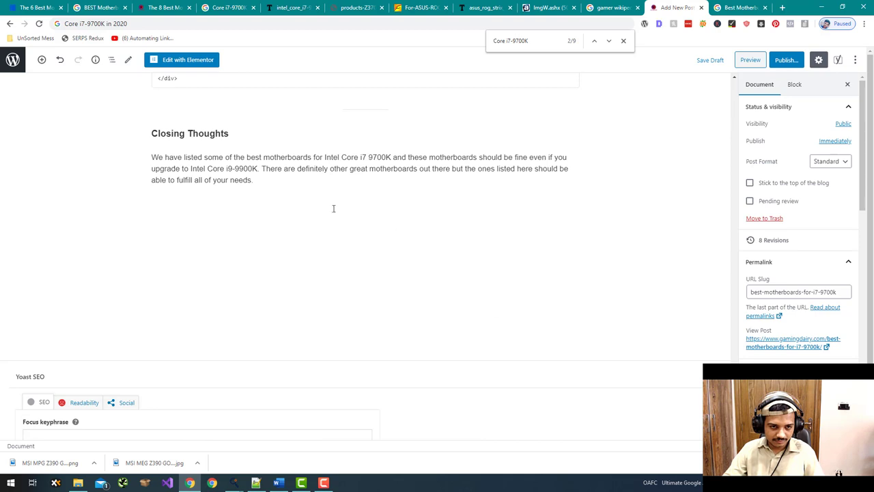
left_click(274, 175)
key("Return")
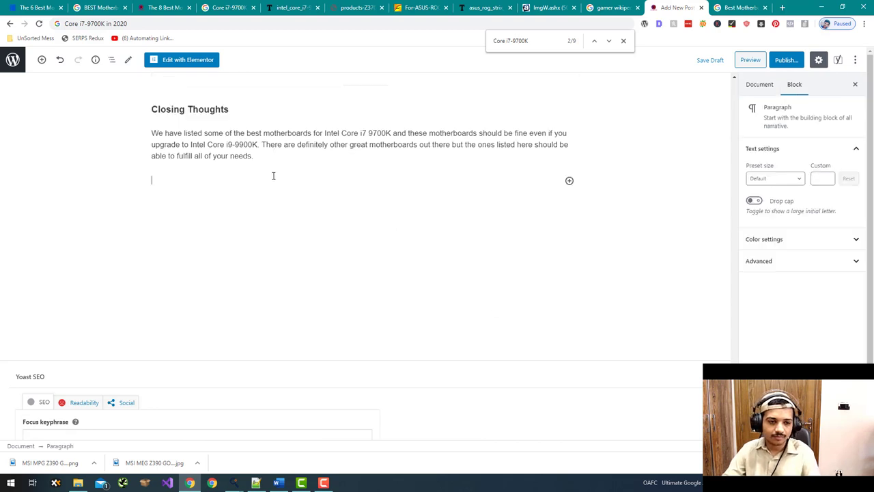
- Write a bold 'Also Read:' label on the new line and move the cursor to its end
type("Also:")
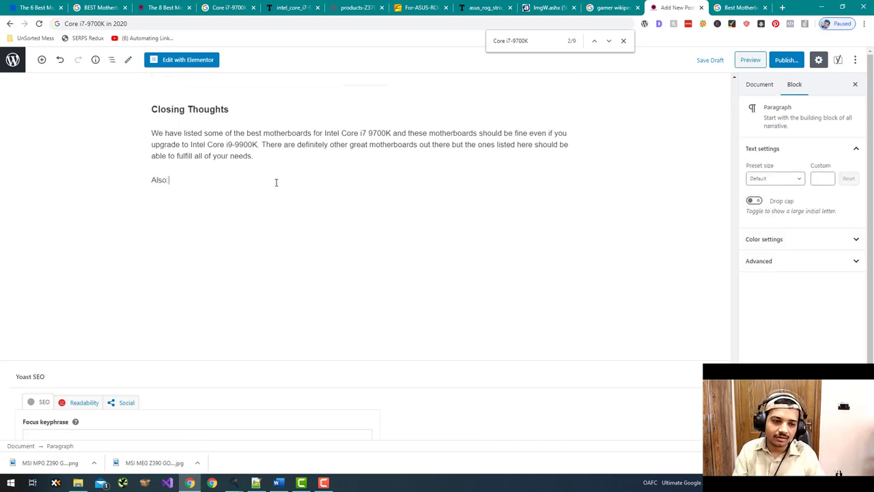
key("BackSpace")
type(" Rea")
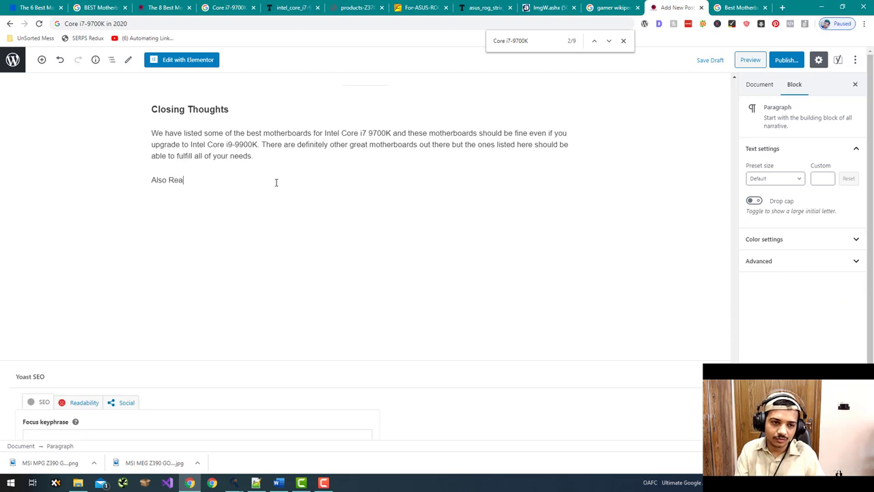
key("shift+Left")
key("shift+Left")
key("shift+Left")
key("shift+Left")
key("shift+Left")
key("shift+Left")
key("shift+Left")
key("shift+Left")
key("shift+Left")
key("shift+Left")
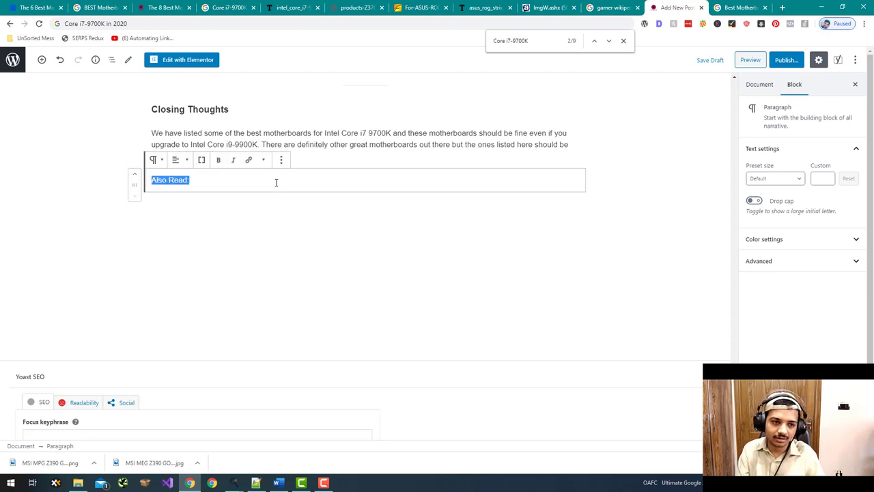
key("ctrl+b")
key("Right")
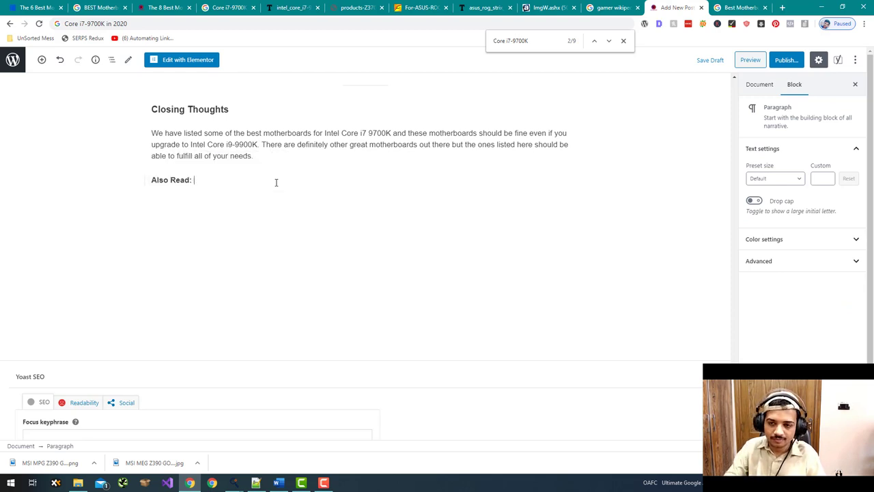
triple_click(152, 179)
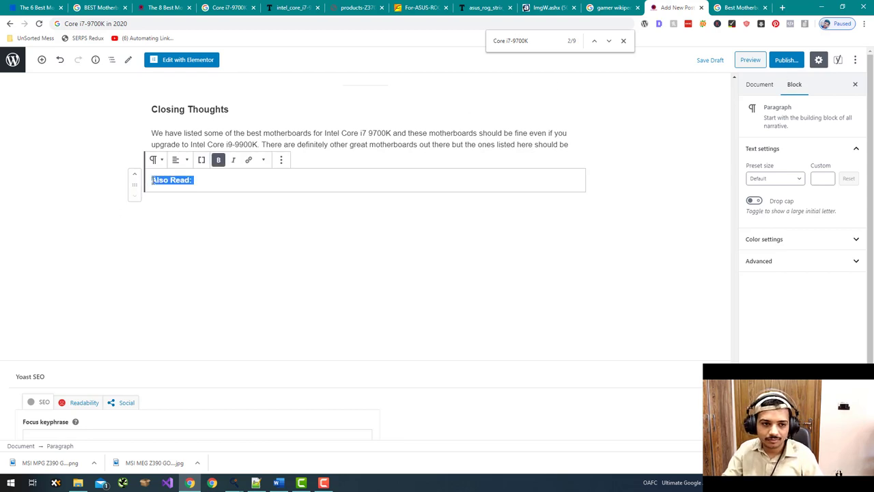
key("Right")
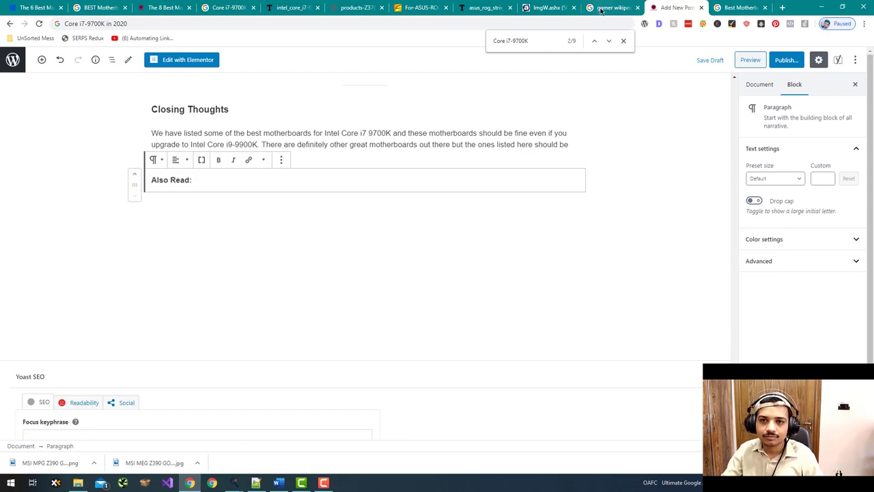
left_click(748, 8)
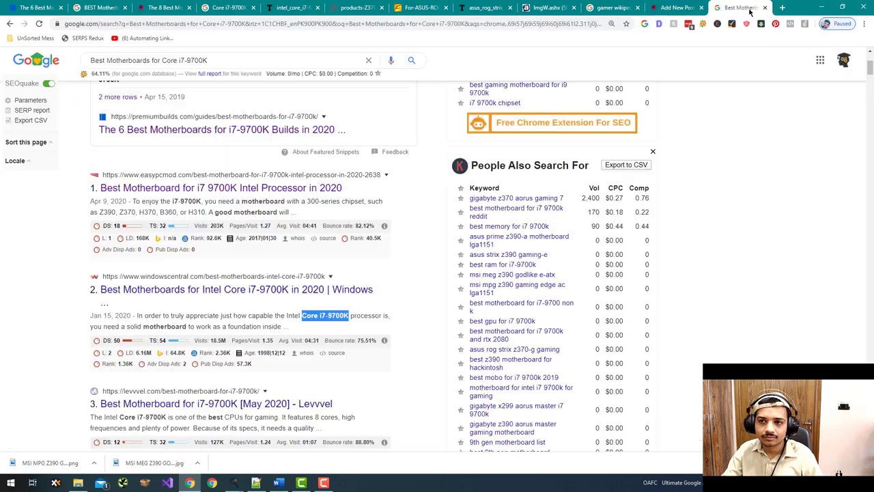
- Open gamingdairy.com and the XSF stunt freeroam post, and copy its title
left_click(340, 30)
type("gamingdairy.com/")
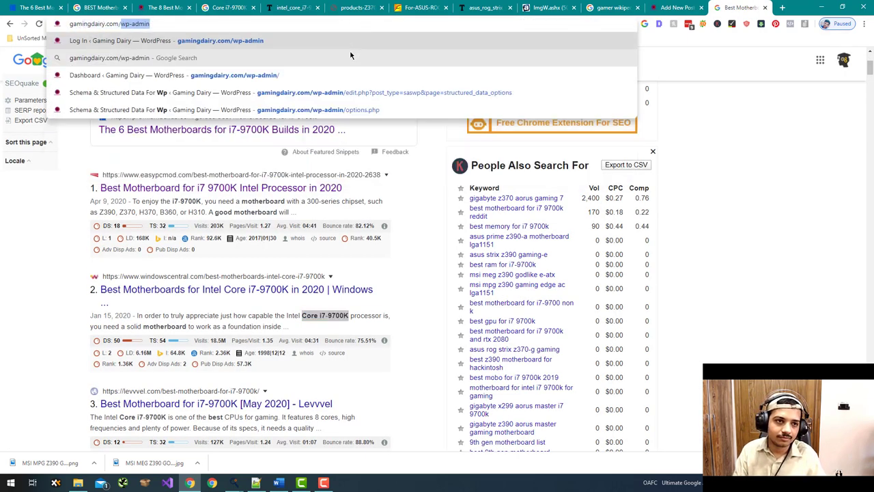
key("Delete")
key("Return")
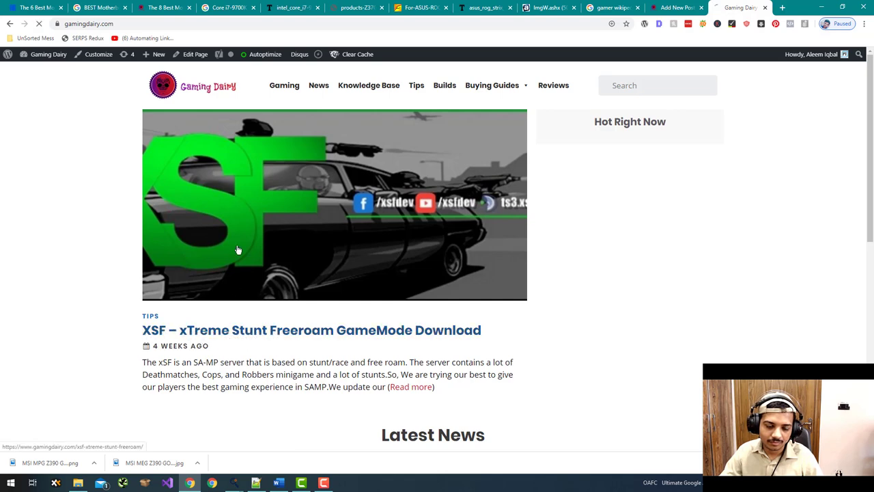
left_click(216, 290)
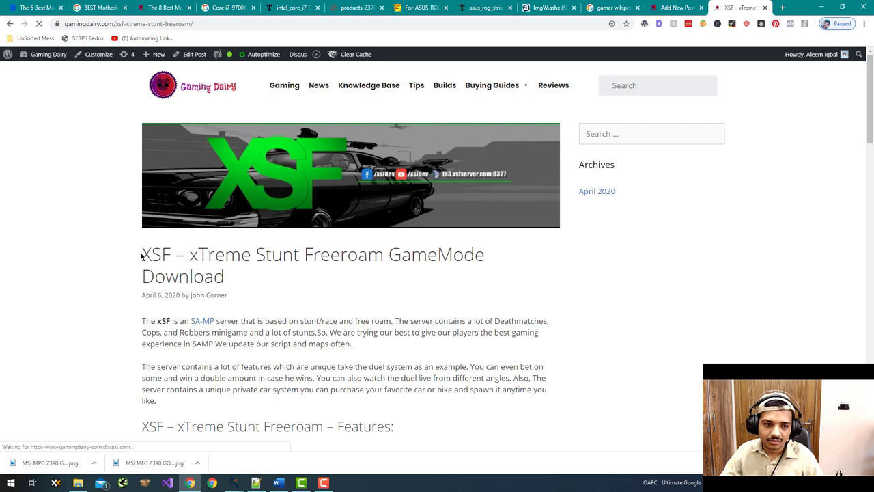
left_click_drag(141, 254, 491, 256)
key("ctrl+c")
- Paste 'XSF – xTreme Stunt Freeroam GameMode' after Also Read:, then make it bold and linked
left_click(676, 8)
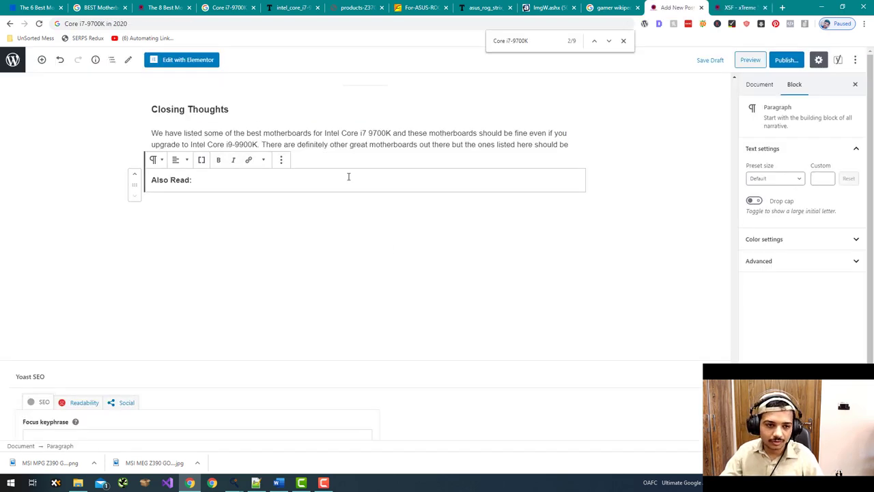
key("ctrl+v")
left_click(739, 8)
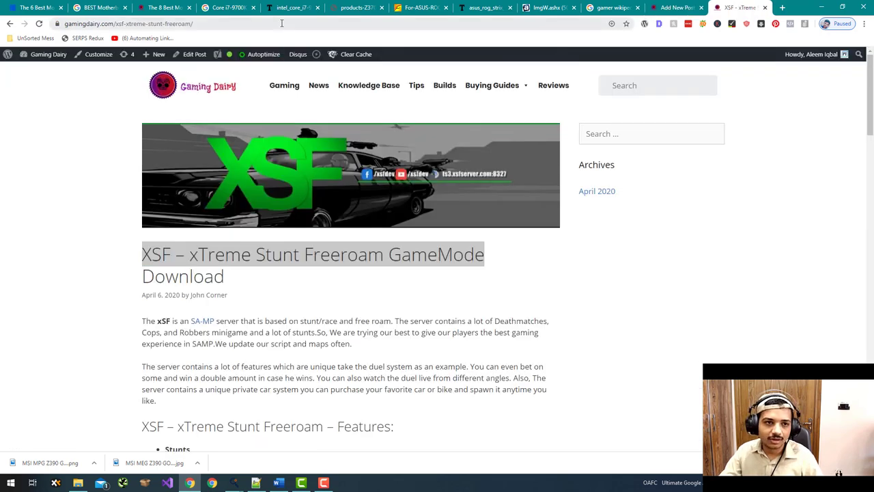
left_click(676, 8)
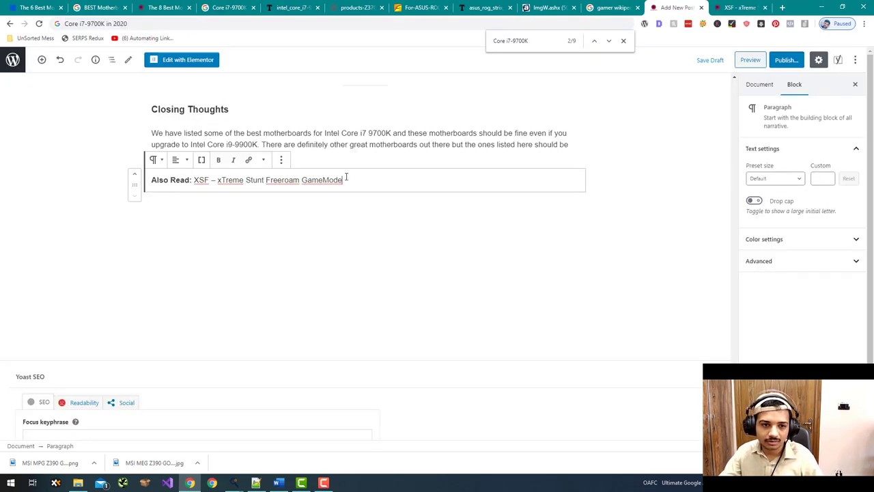
left_click(194, 180)
key("shift+End")
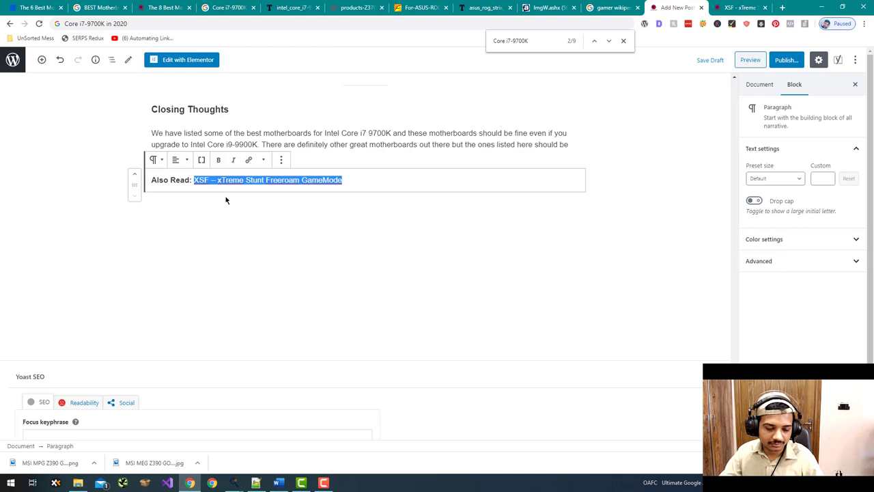
key("ctrl+b")
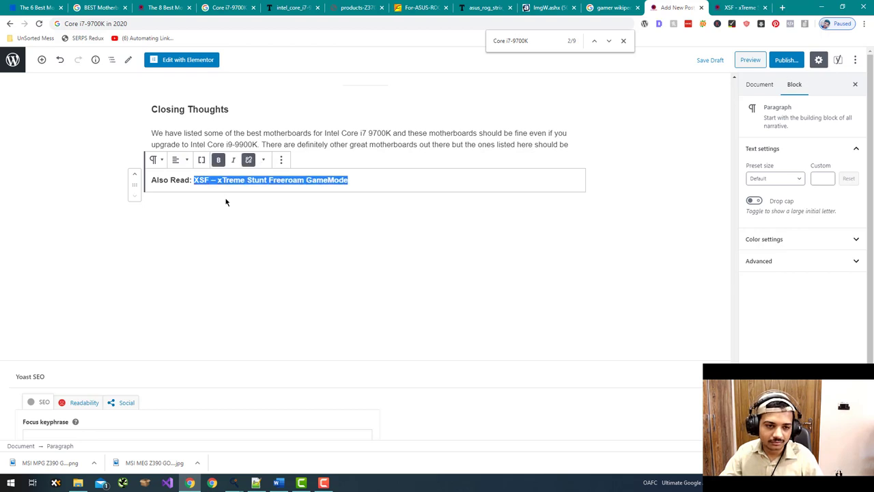
key("ctrl+v")
- Accept the spelling suggestion changing 'colour' to 'color' in the post
scroll(368, 281, "up", 2)
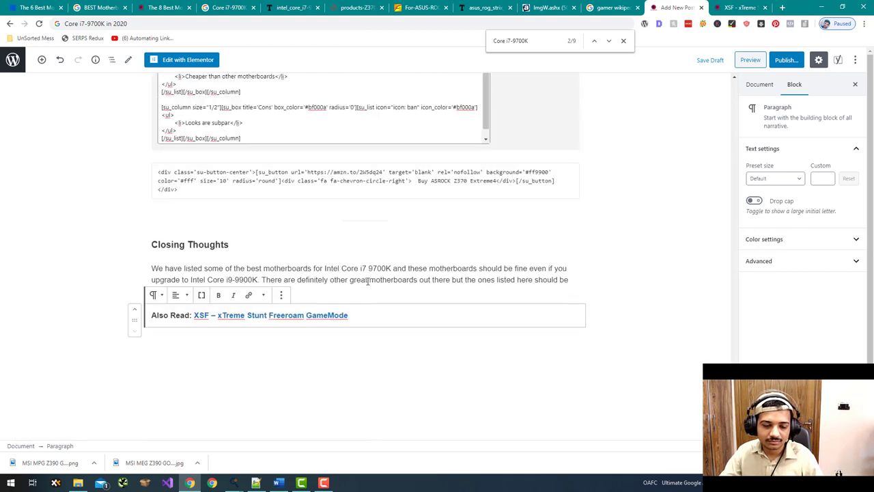
scroll(369, 283, "down", 3)
scroll(636, 204, "up", 4)
left_click(593, 276)
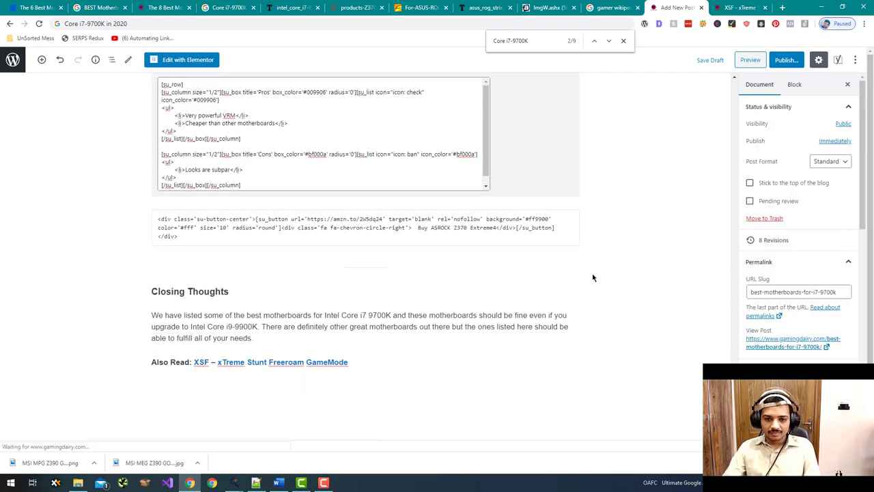
scroll(594, 276, "up", 15)
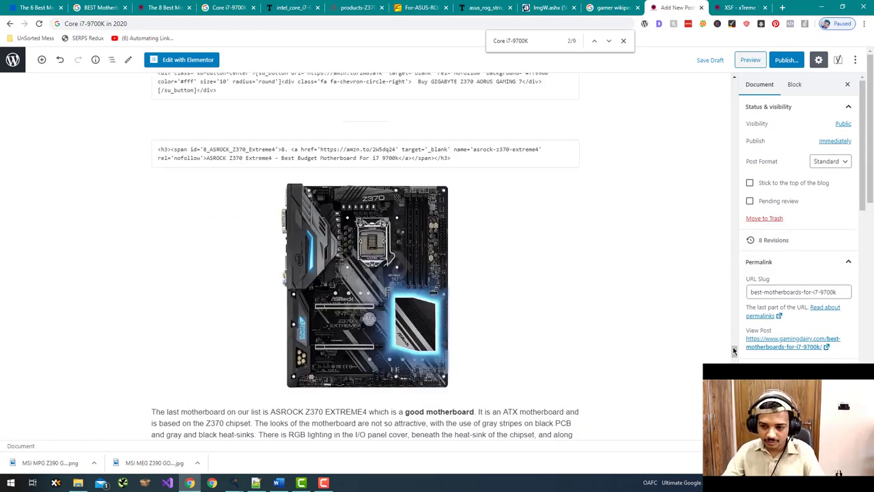
left_click_drag(734, 350, 730, 111)
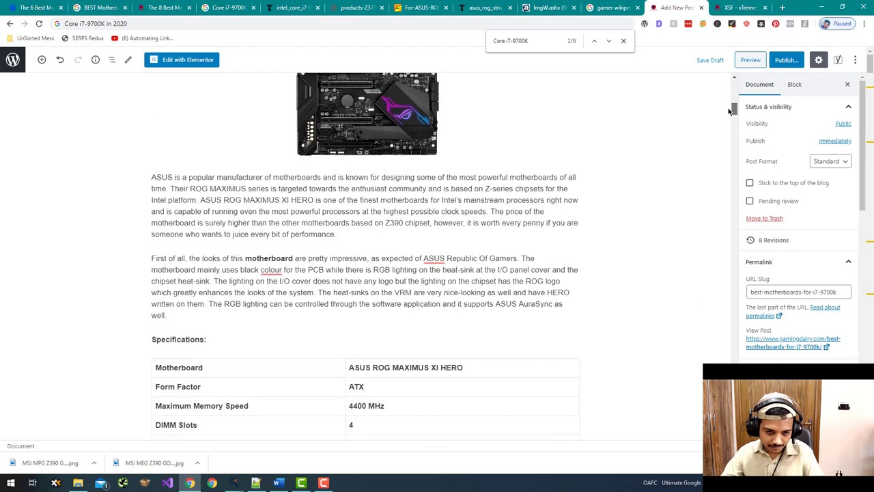
left_click(274, 273)
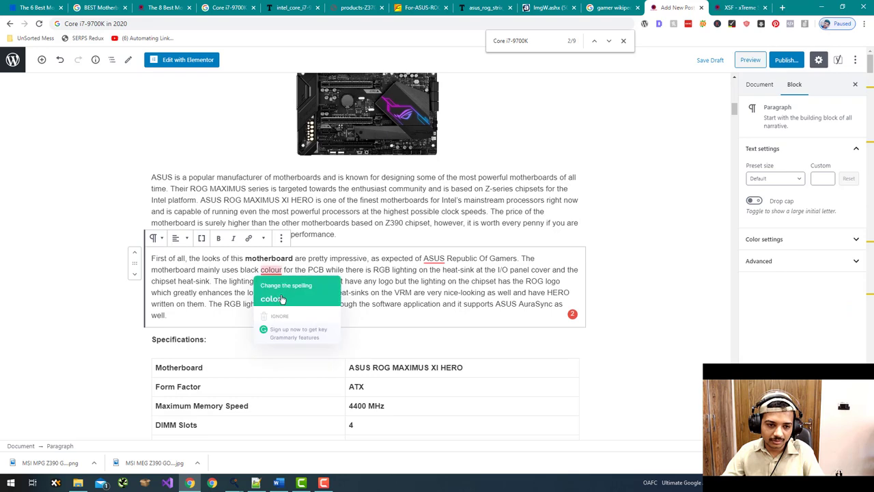
left_click(273, 287)
left_click(612, 7)
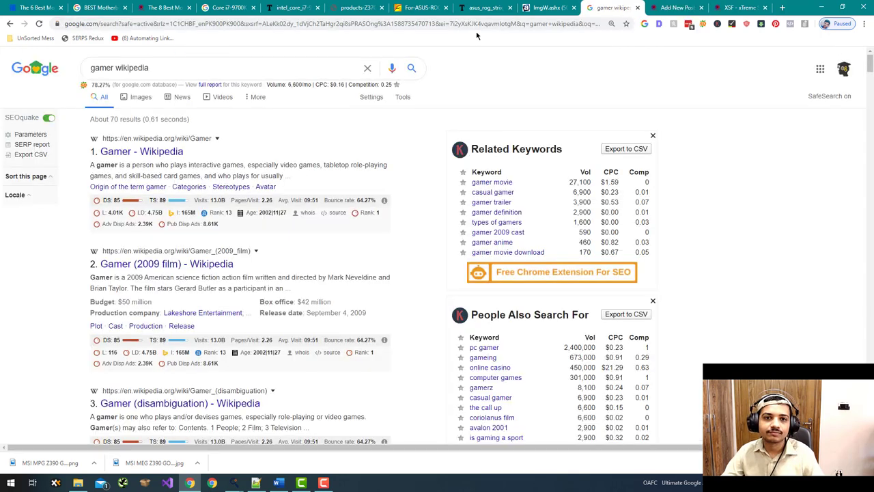
- Open the gamingdairy.com admin dashboard and go to TablePress > Add New Table
left_click(485, 22)
type("ga")
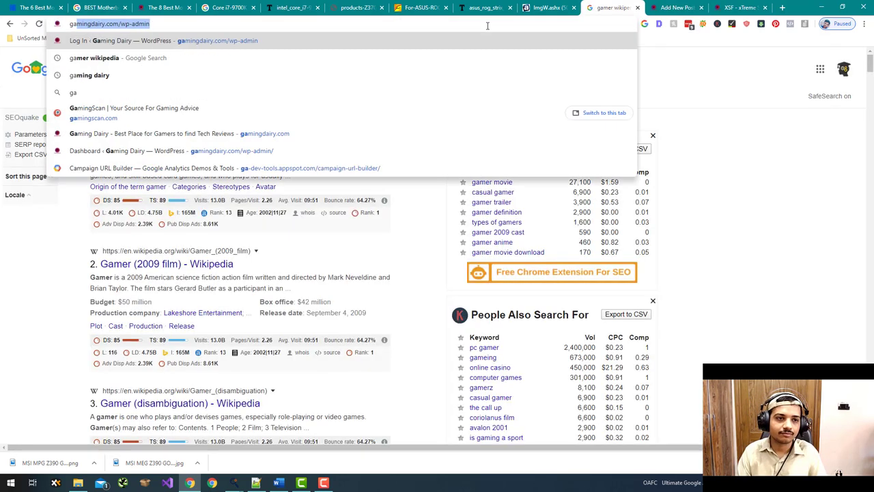
key("Return")
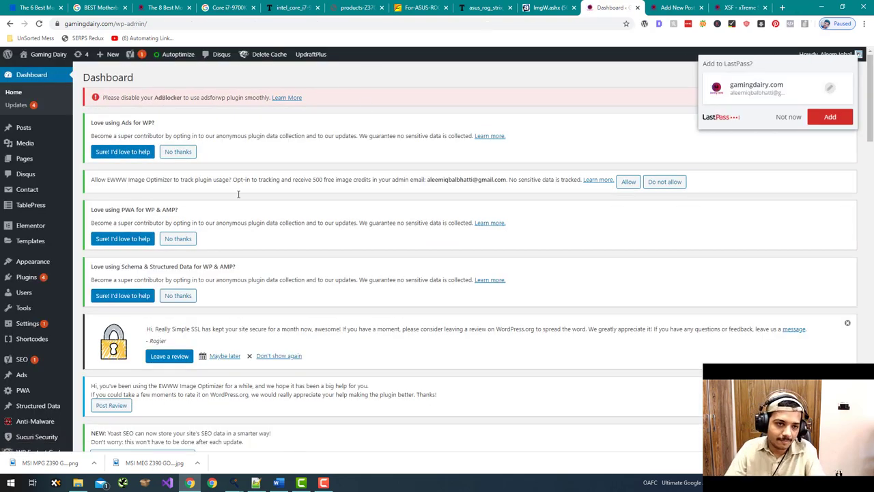
scroll(53, 217, "down", 2)
mouse_move(53, 150)
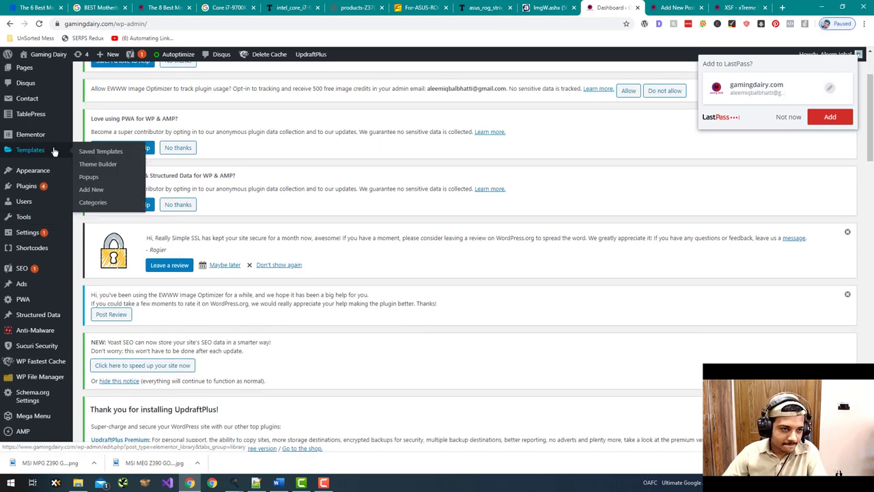
left_click(98, 127)
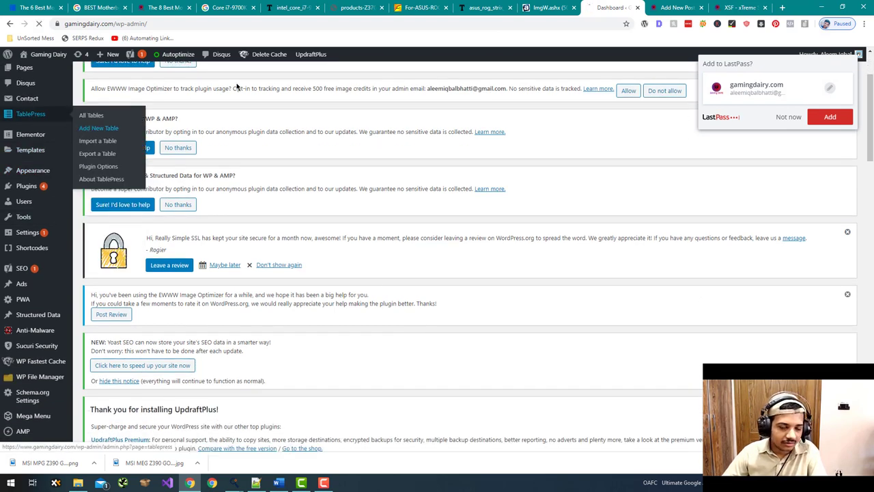
- Copy the post title 'Best Motherboards for Core i7-9700K' from the editor
left_click(676, 8)
scroll(403, 246, "up", 5)
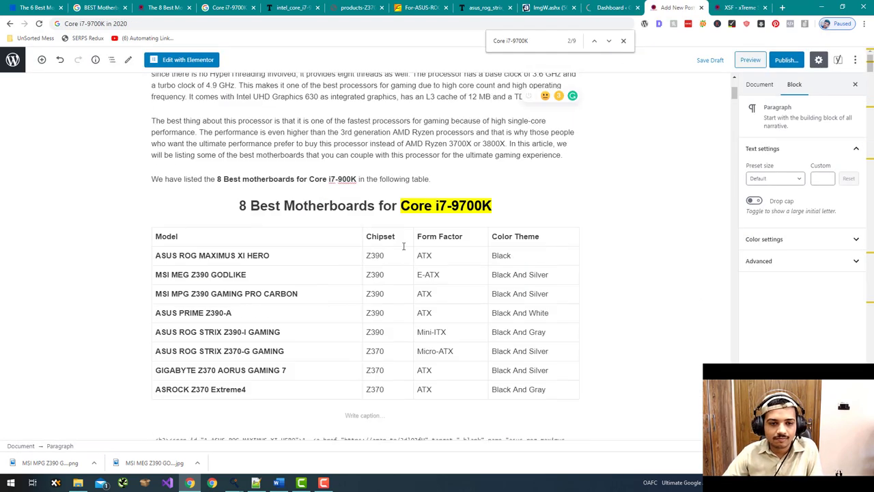
scroll(404, 246, "up", 3)
left_click_drag(453, 120, 152, 118)
key("ctrl+c")
left_click(613, 7)
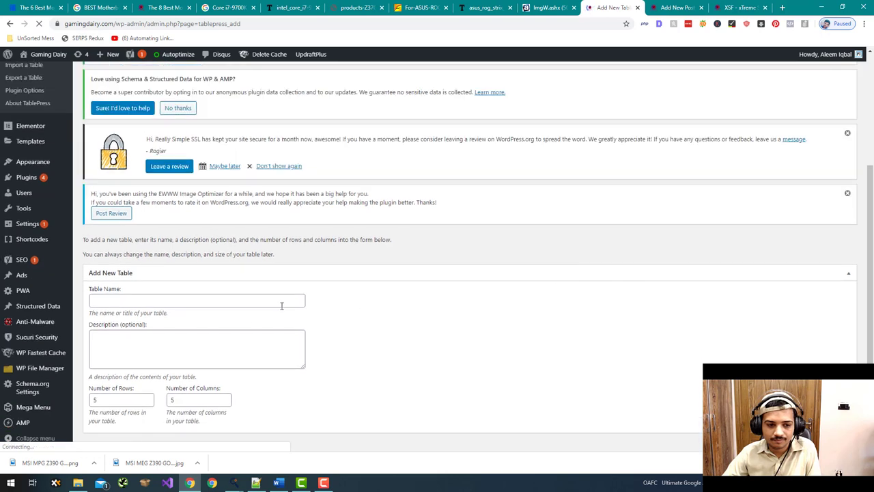
- Name the table 'Best Motherboards for Core i7-9700K' and dismiss the password prompt
left_click(250, 304)
key("ctrl+v")
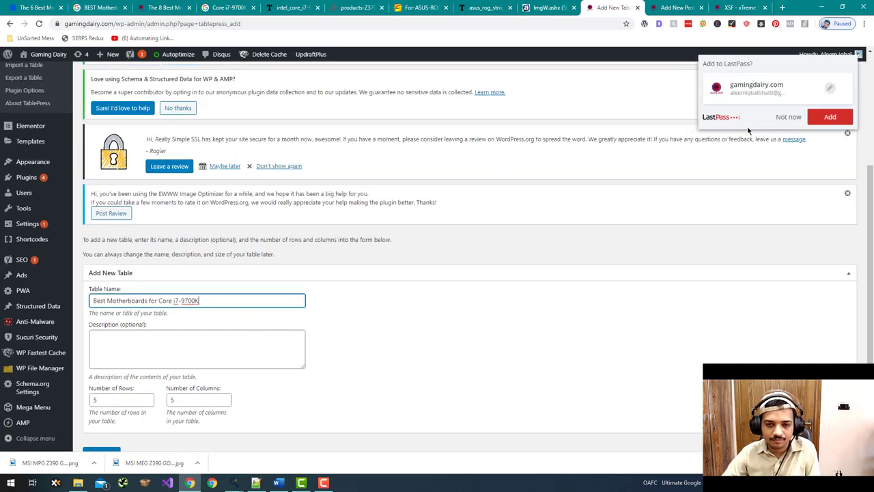
left_click(789, 117)
left_click(677, 8)
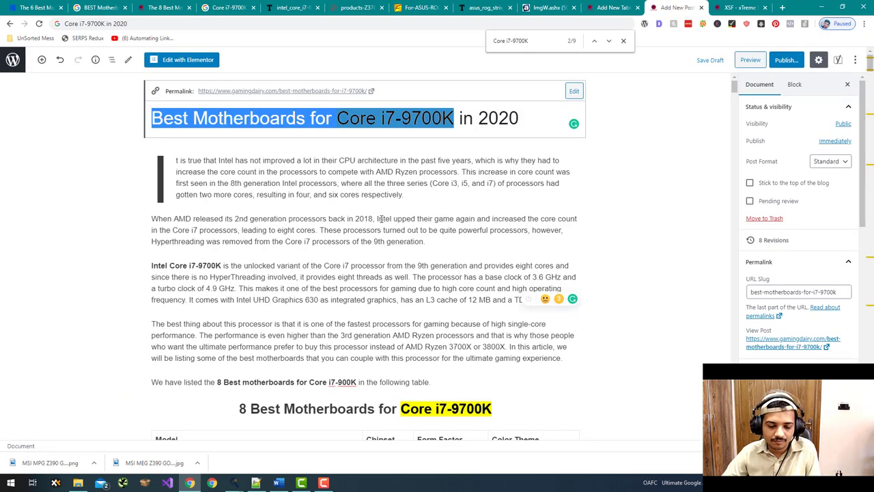
scroll(281, 189, "down", 5)
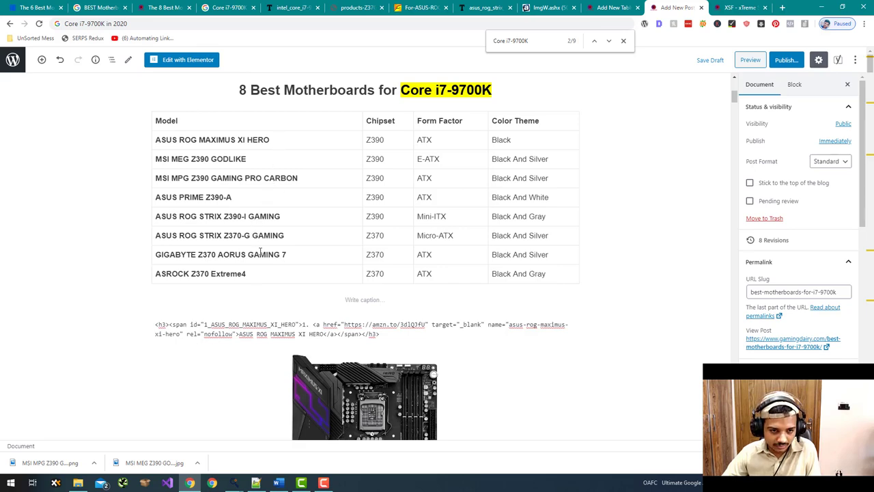
left_click(613, 8)
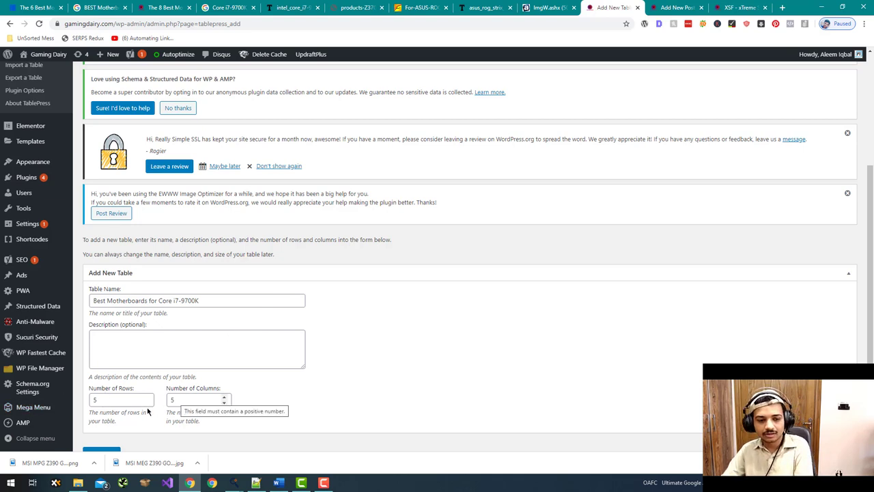
- Set Number of Rows to 9, checking against the existing comparison table
left_click(112, 403)
double_click(113, 403)
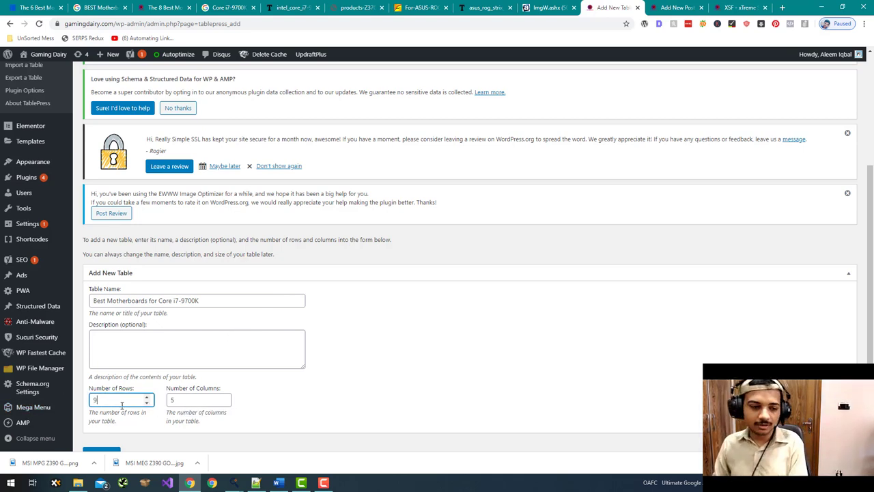
type("9")
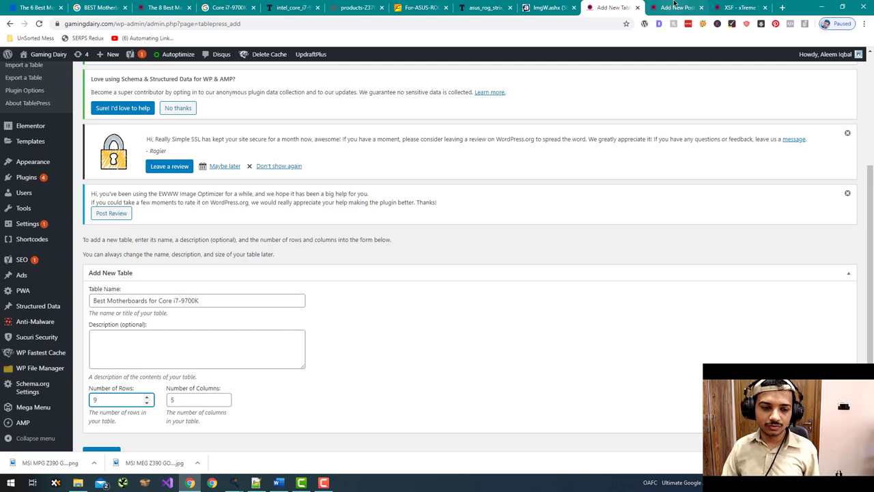
left_click(666, 7)
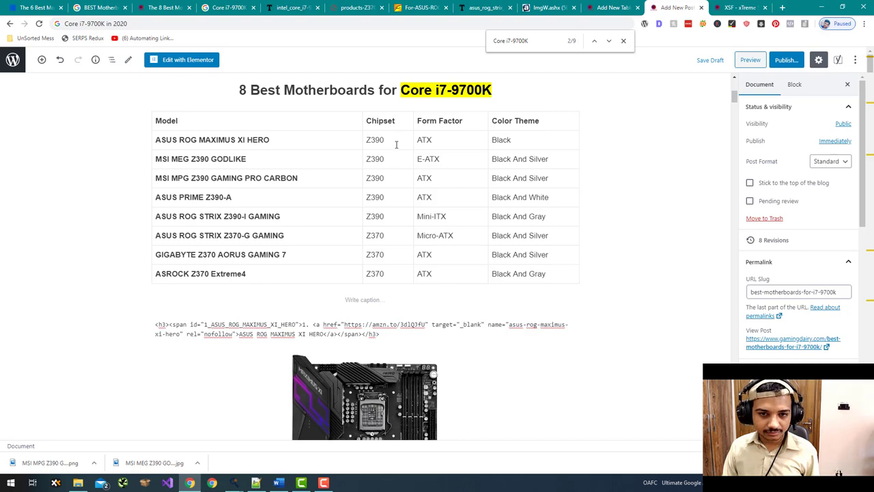
left_click(431, 137)
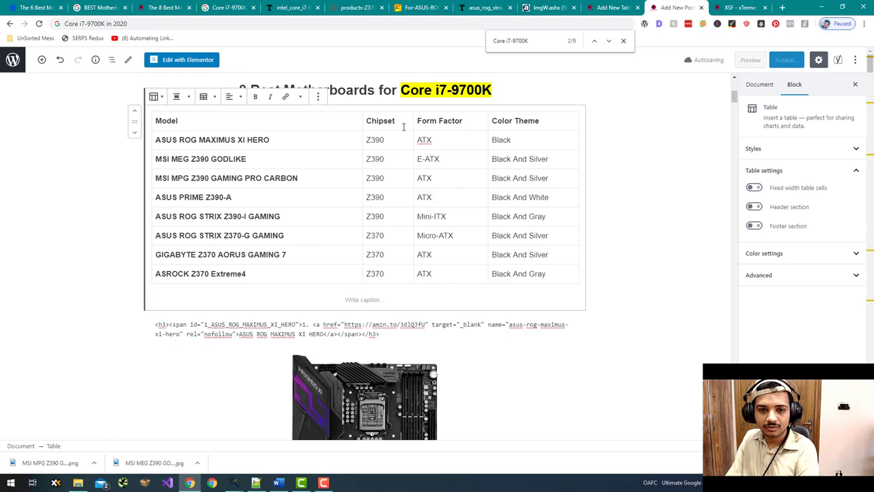
left_click(611, 7)
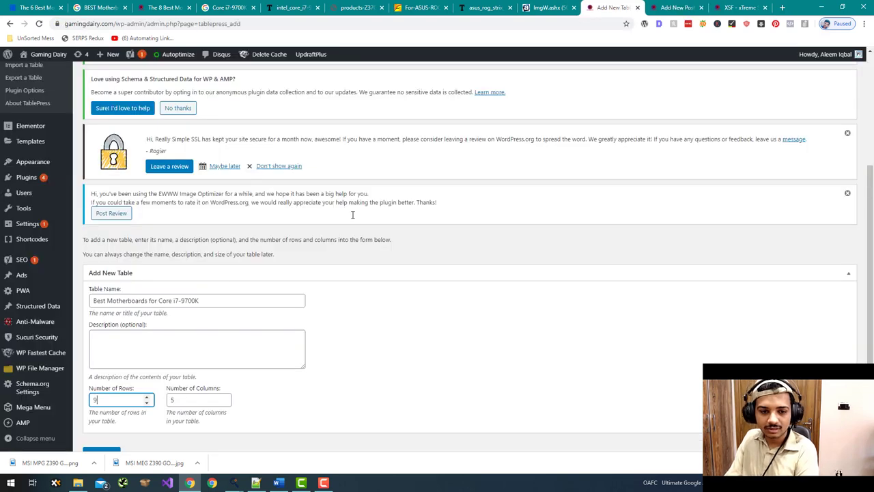
- Set Number of Columns to 4 and create the table
left_click(184, 399)
key("BackSpace")
type("4")
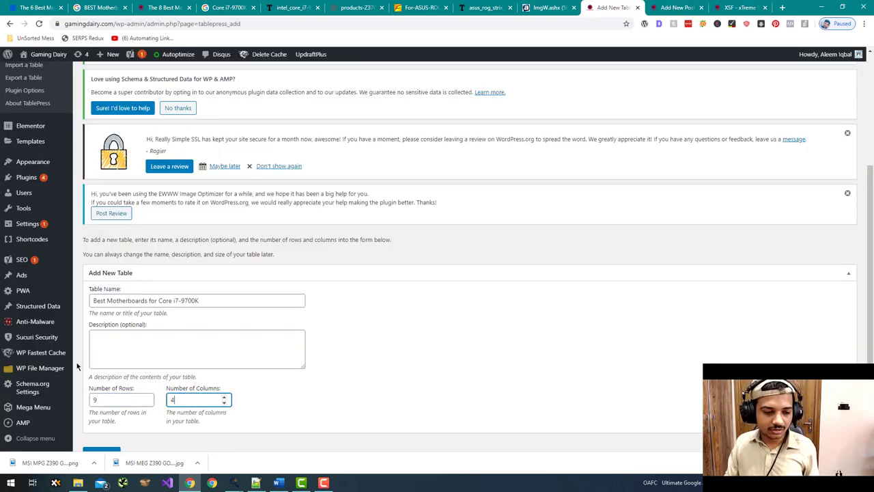
scroll(77, 366, "down", 1)
left_click(102, 403)
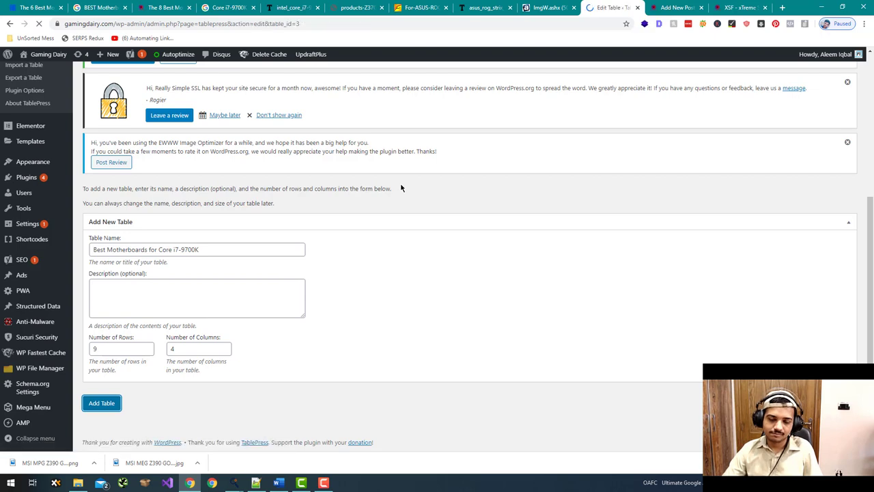
- Place the post preview beside the table editor and put 'Model' in cell A1
scroll(401, 188, "down", 3)
scroll(401, 188, "down", 4)
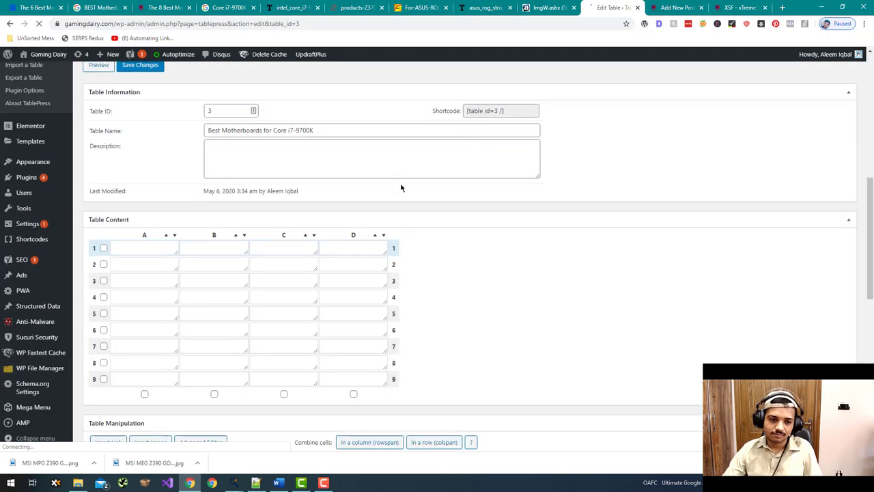
left_click(676, 8)
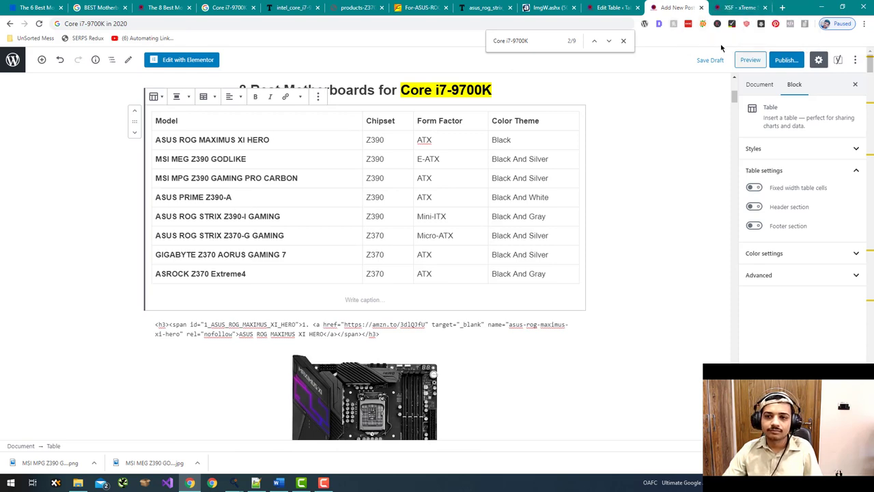
left_click_drag(164, 7, 623, 5)
scroll(293, 299, "down", 10)
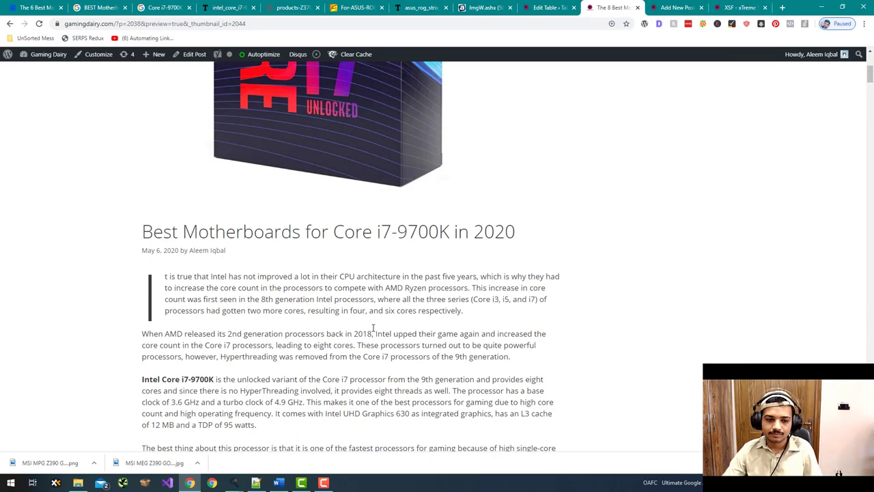
scroll(259, 287, "down", 1)
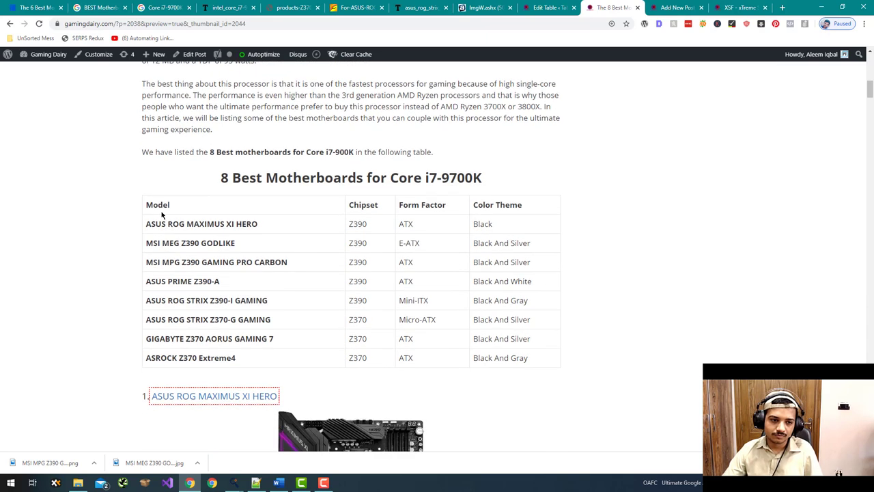
double_click(160, 206)
key("ctrl+c")
left_click(546, 8)
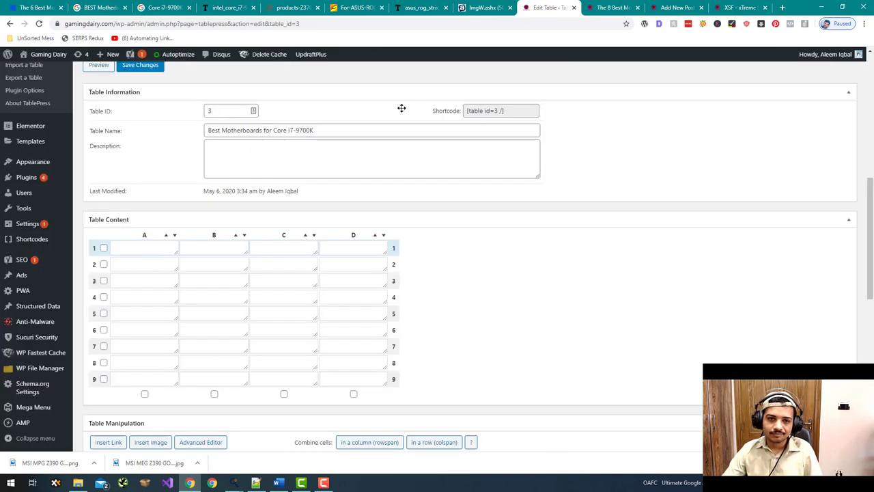
left_click(178, 252)
key("ctrl+v")
- Enter 'Design' as the B1 heading
left_click(612, 8)
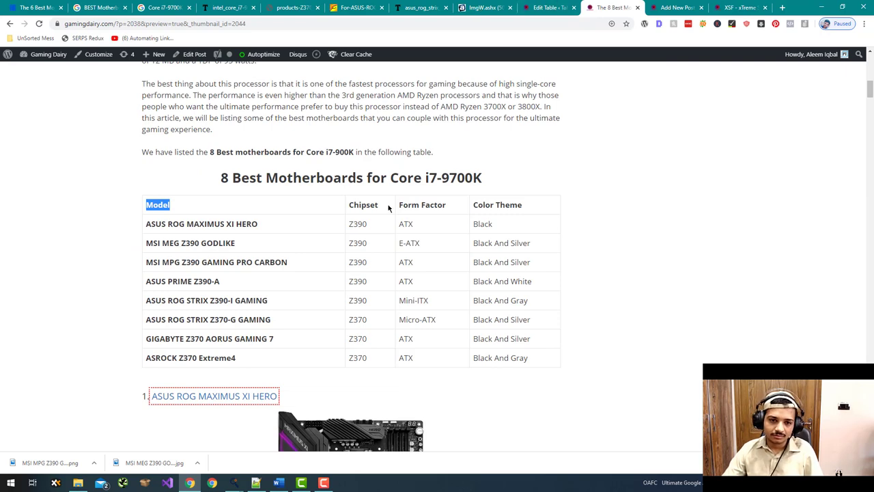
left_click(546, 7)
double_click(213, 246, "shift")
type("Design")
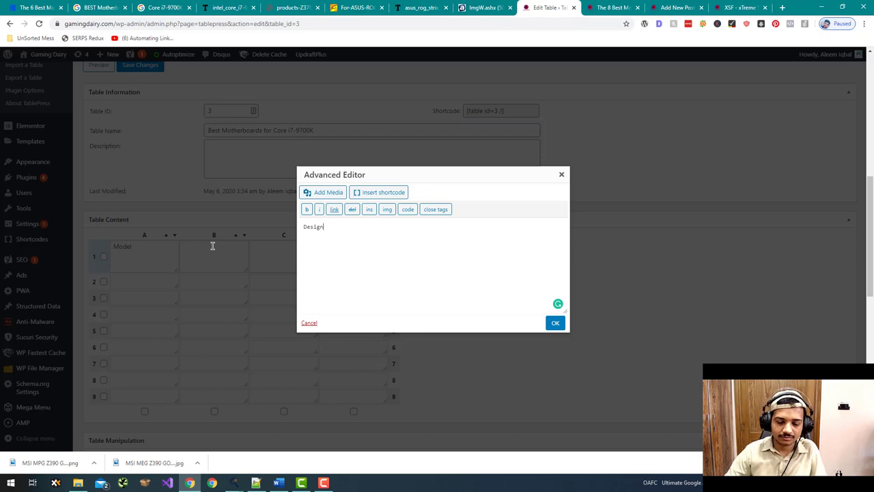
left_click(555, 323)
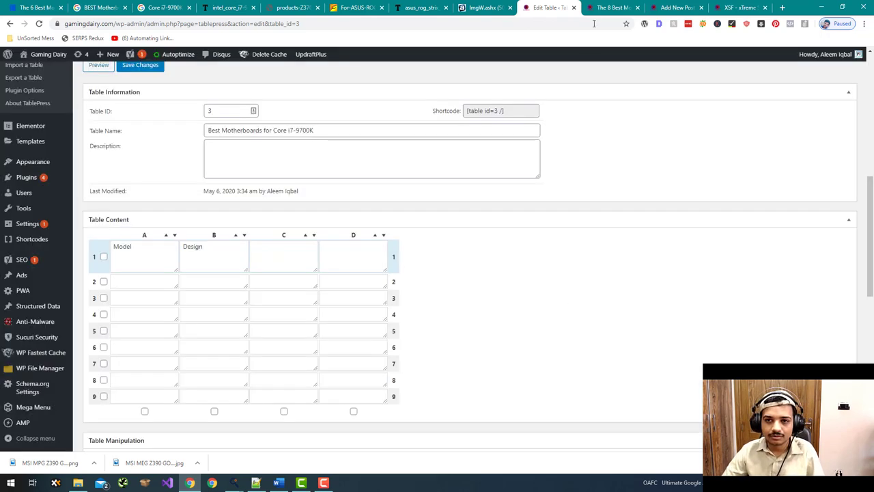
- Copy 'Form Factor' from the preview into cell C1 and check the preview
left_click(609, 7)
triple_click(423, 205)
key("ctrl+c")
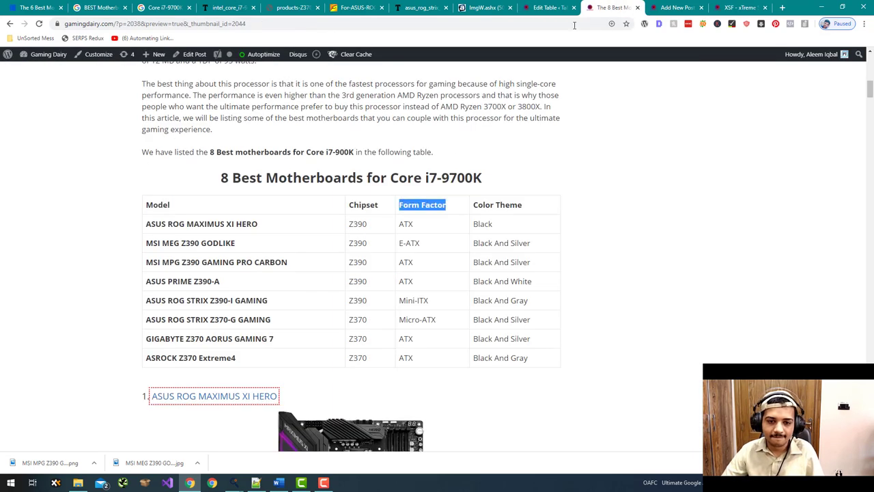
left_click(556, 7)
left_click(274, 259)
key("ctrl+v")
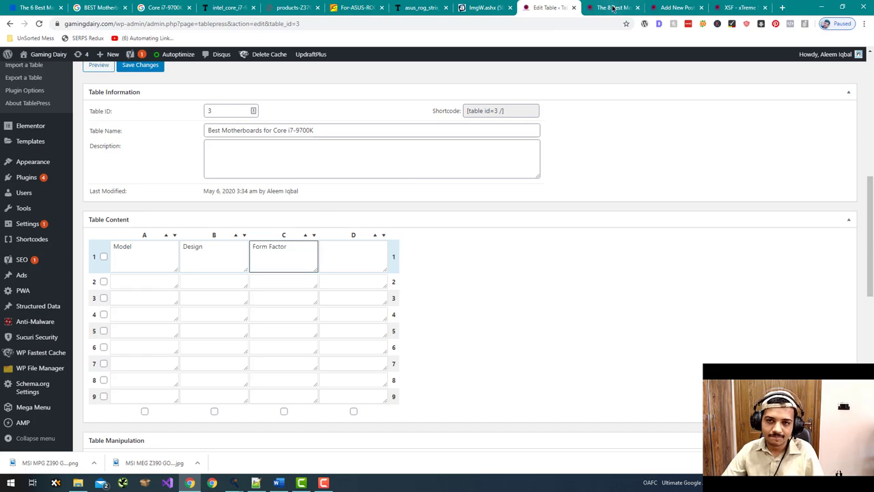
left_click(612, 7)
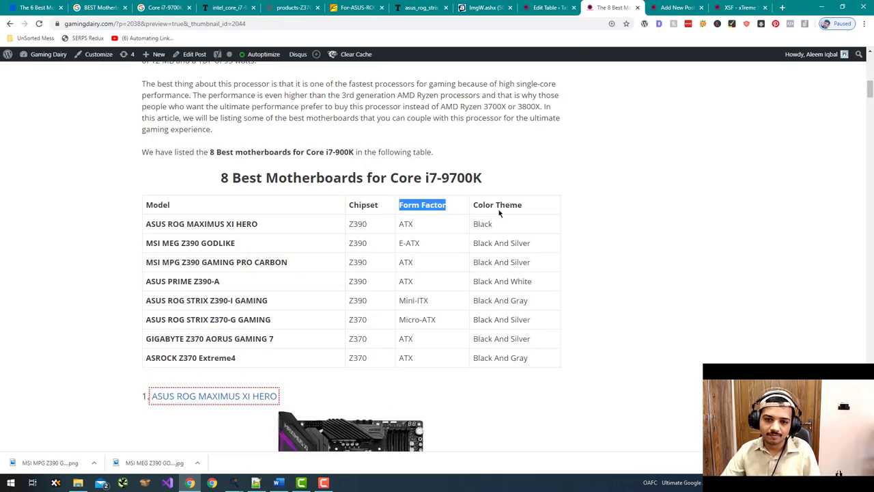
left_click(550, 7)
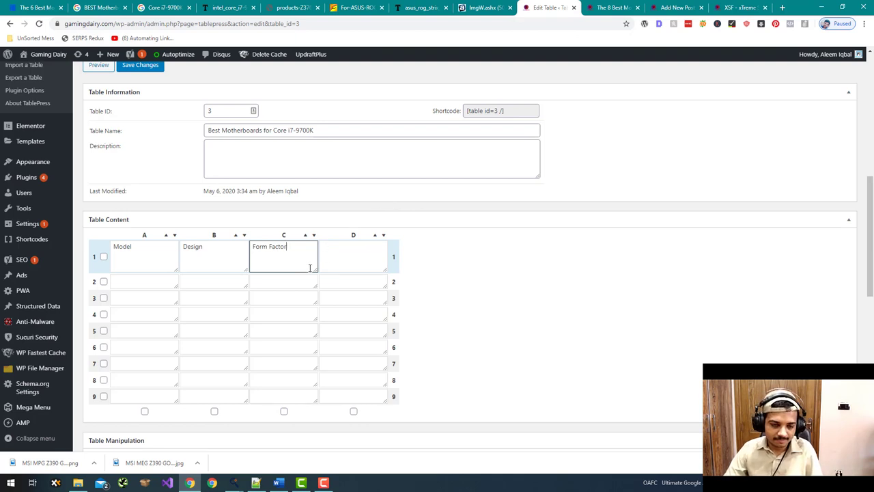
- Copy the Chipset header, select cell D1, and launch the Universal Affiliate Designing App
left_click(601, 8)
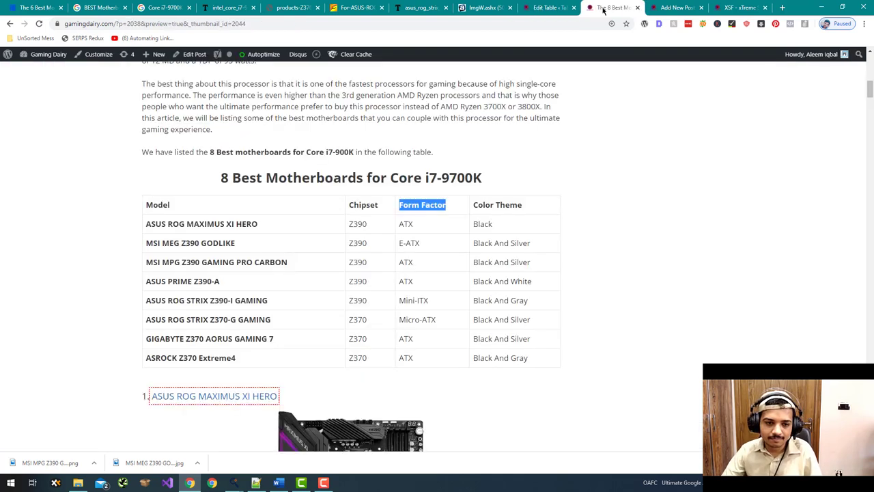
double_click(362, 205)
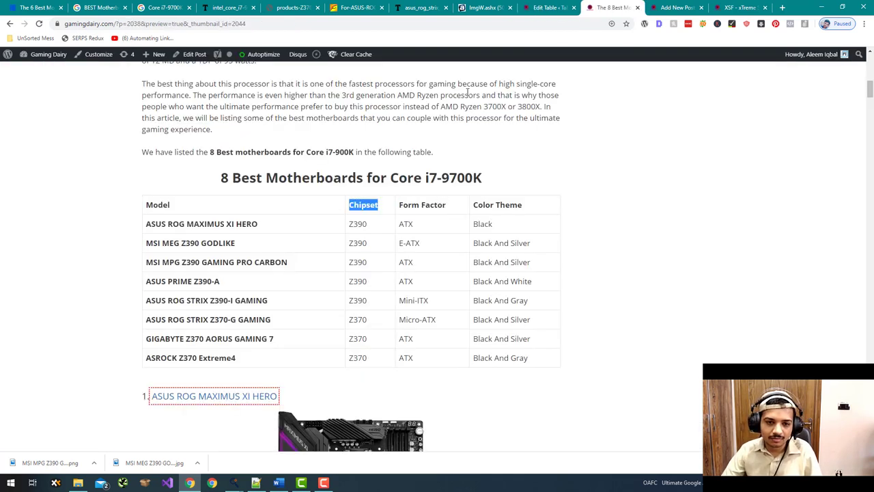
left_click(555, 7)
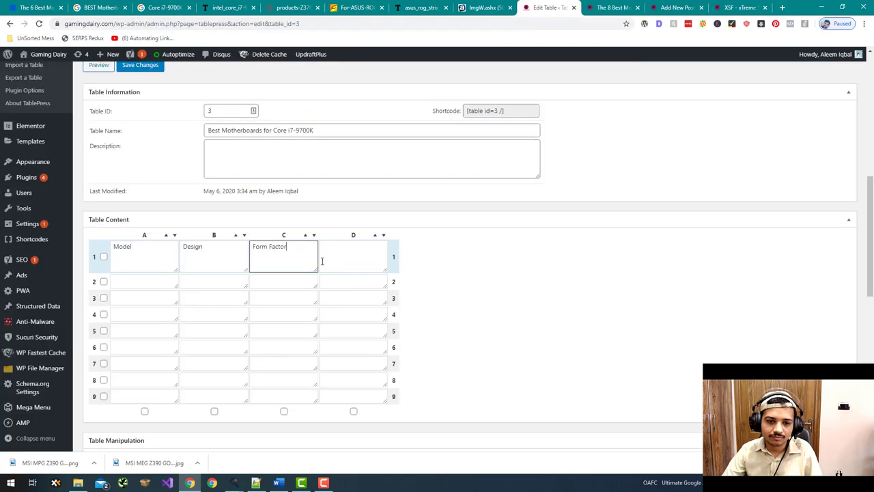
left_click(325, 262)
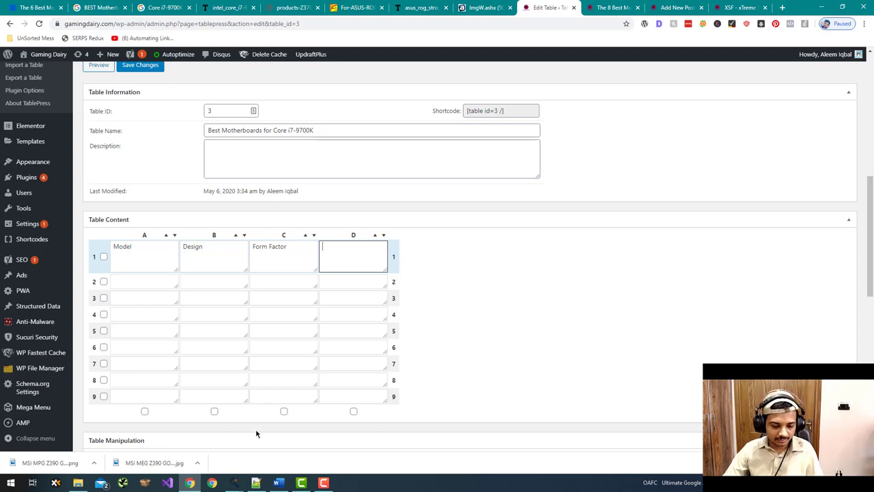
left_click(234, 483)
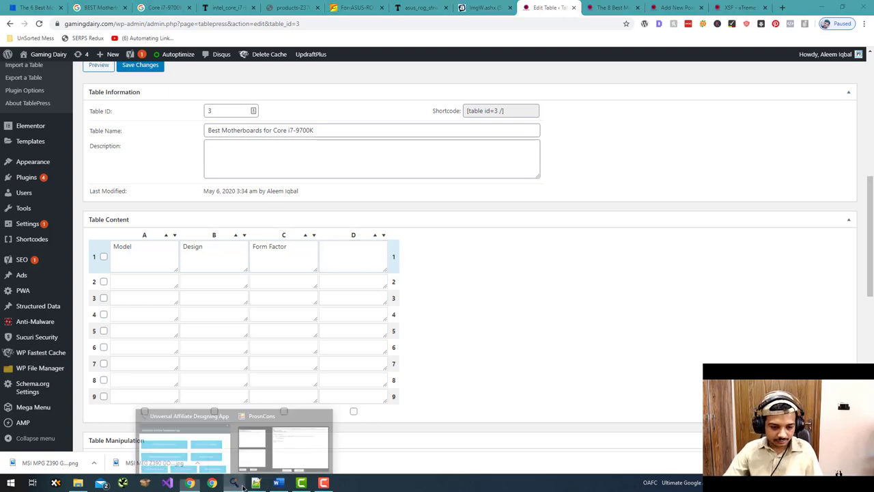
left_click(200, 450)
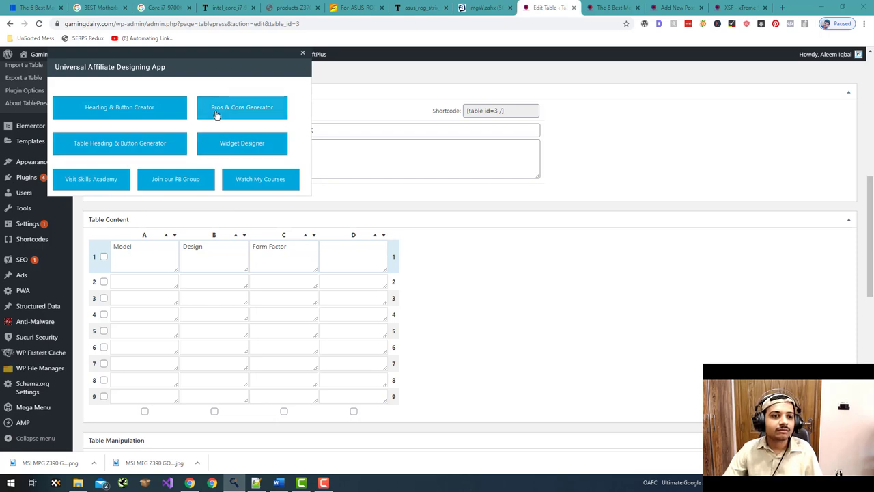
left_click(127, 144)
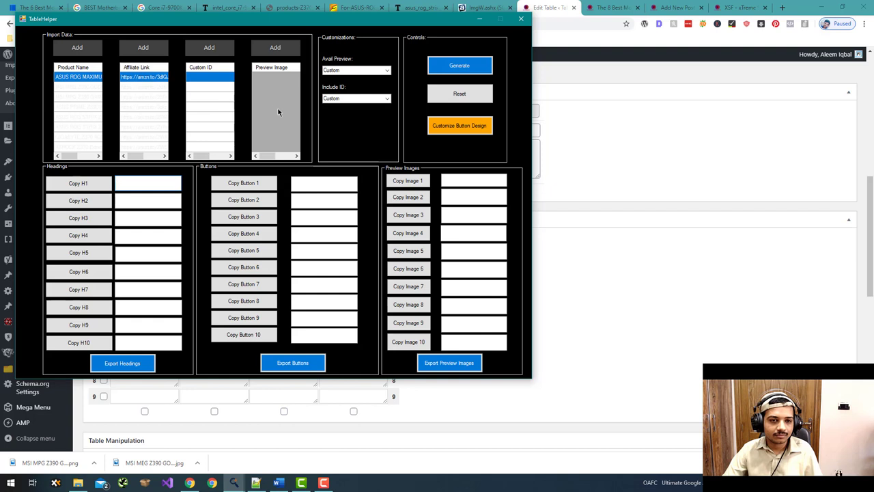
- Set TableHelper's Include ID to SEO-Optimized, keeping Avail Preview on Custom
left_click(387, 99)
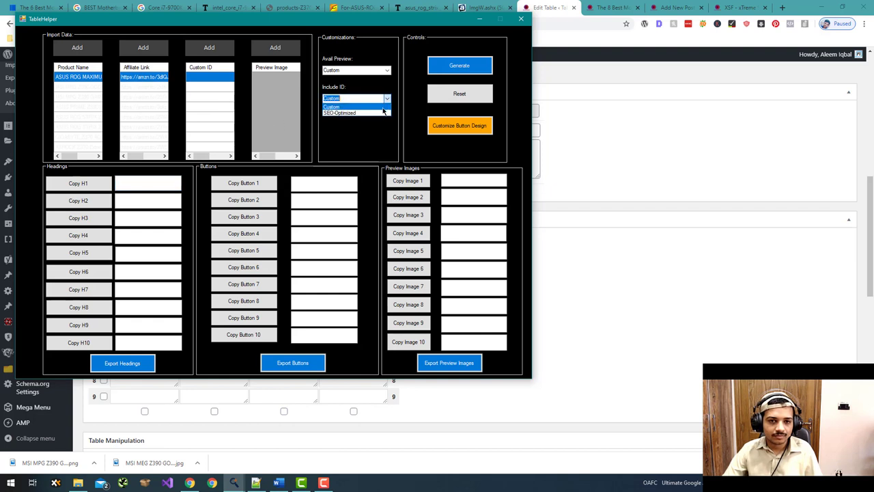
left_click(369, 117)
left_click(388, 70)
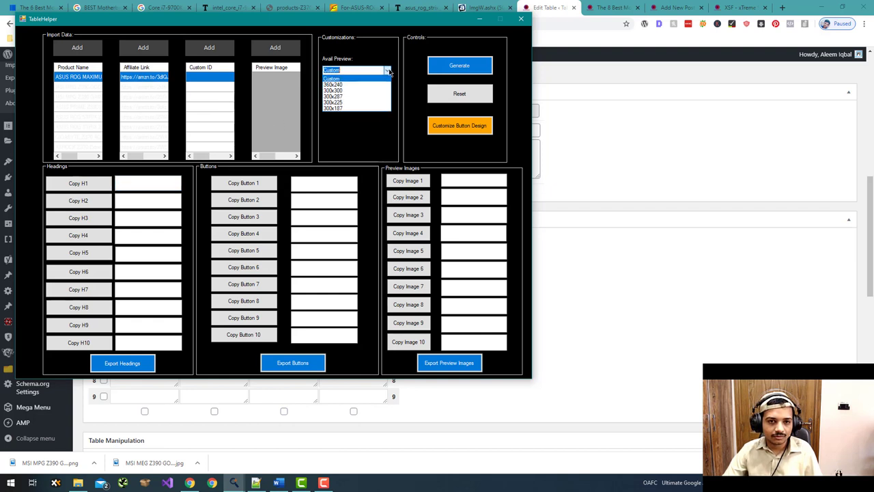
left_click(390, 72)
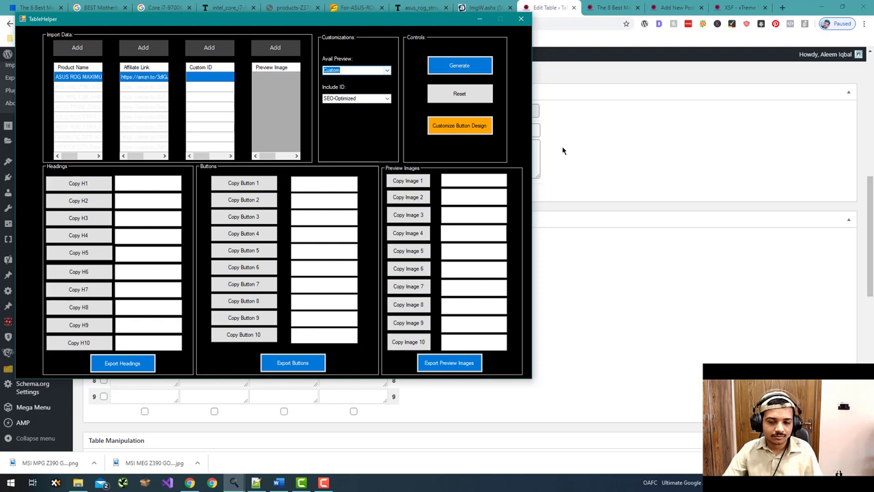
left_click(564, 148)
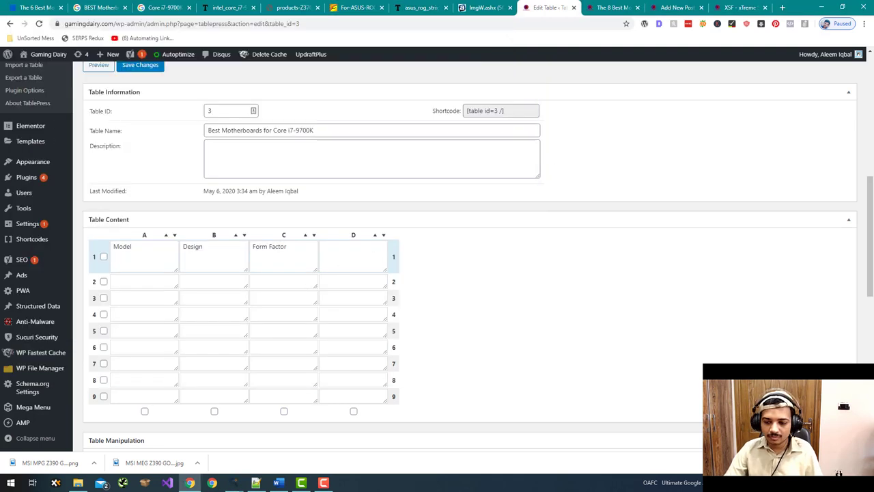
- Create a new text file named Images on the desktop and open it in Notepad++
key("super+d")
right_click(514, 207)
mouse_move(575, 304)
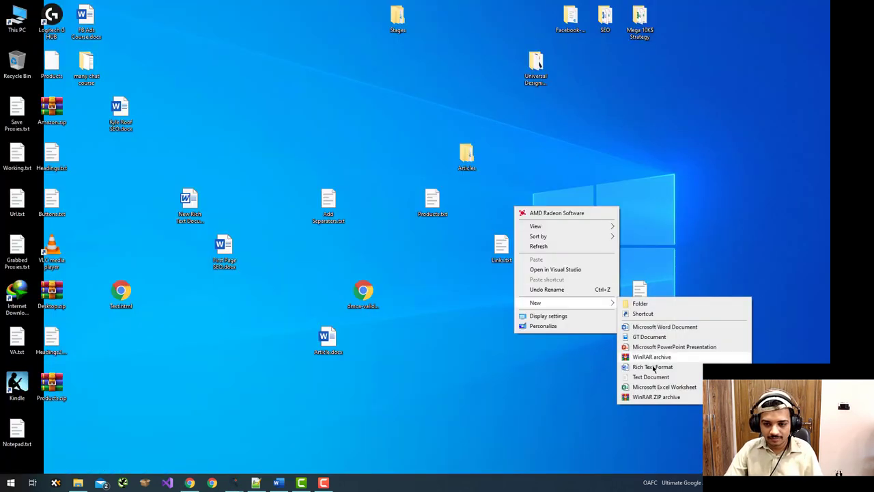
left_click(651, 377)
type("Image")
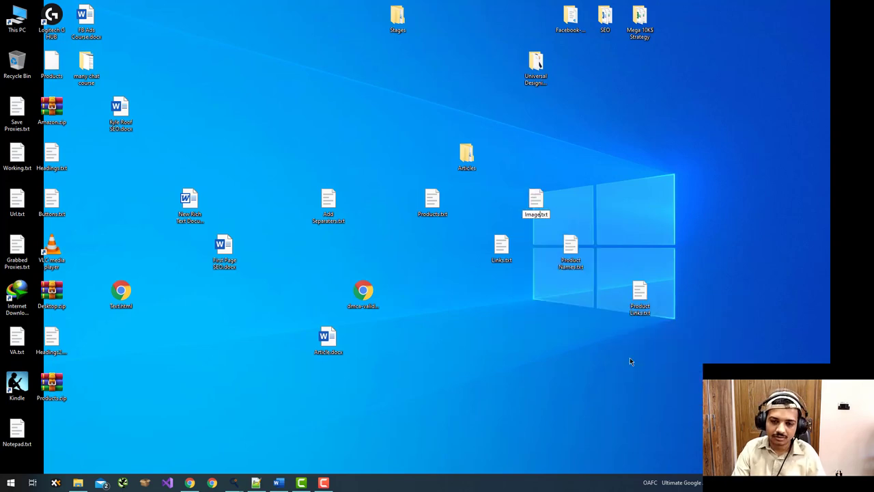
type("s")
key("Return")
right_click(536, 190)
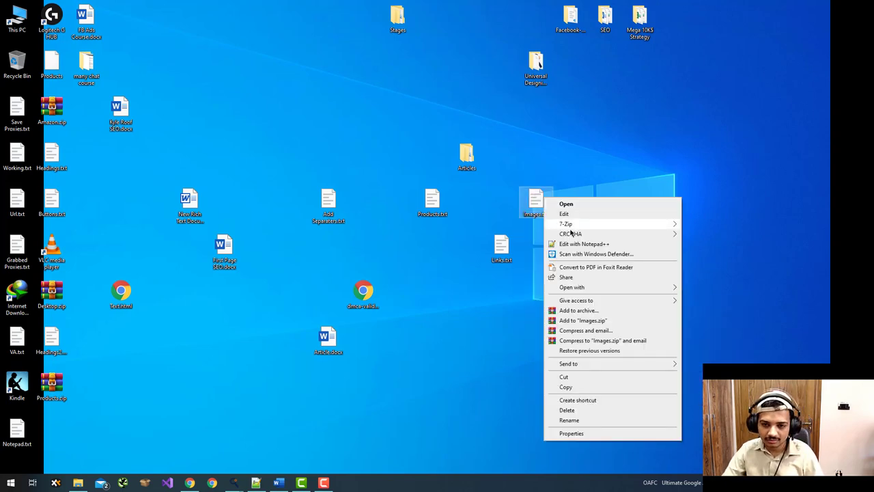
left_click(579, 244)
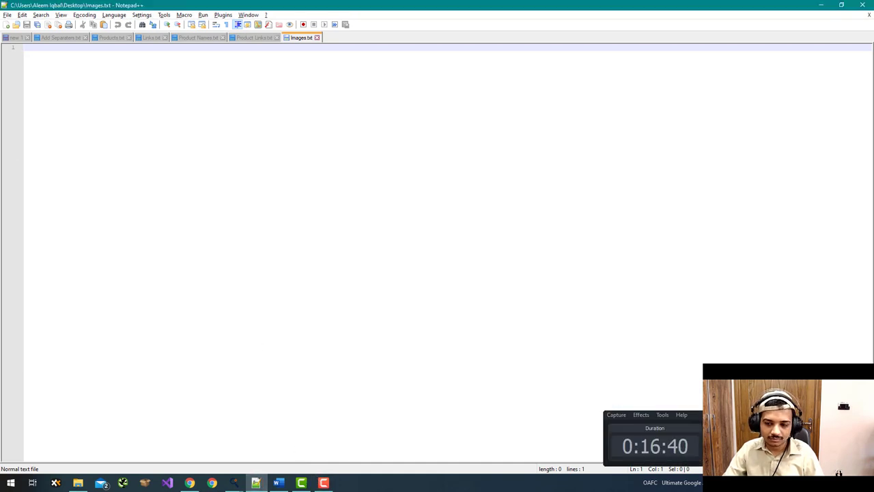
- Paste the MAXIMUS XI HERO, MEG Z390 GODLIKE and GAMING PRO CARBON image addresses into Images.txt
left_click(210, 480)
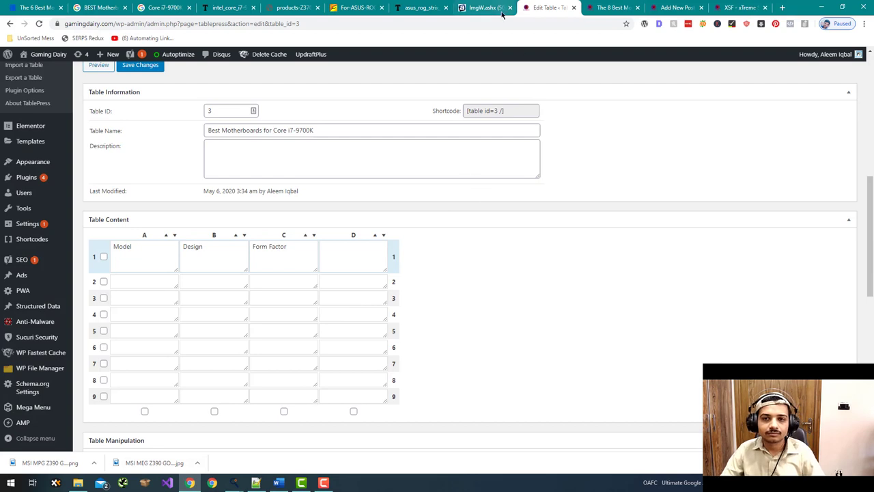
left_click(601, 6)
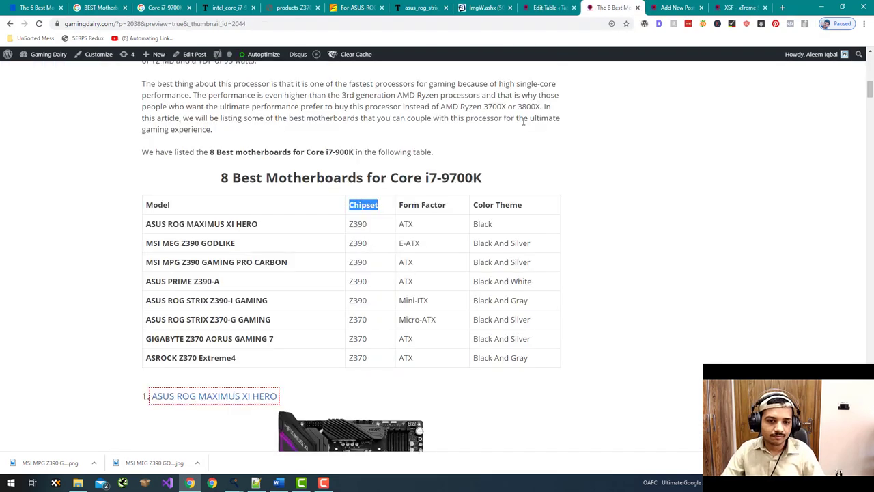
scroll(523, 126, "down", 7)
right_click(378, 142)
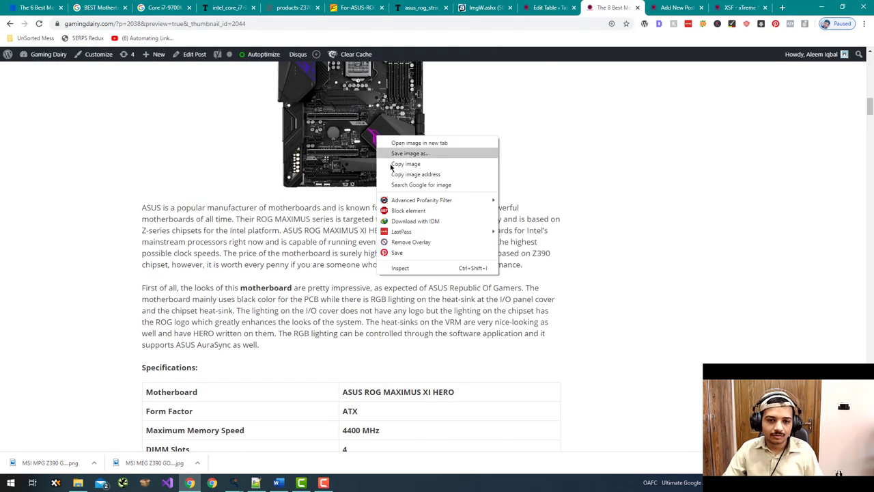
left_click(400, 172)
key("alt+Tab")
key("ctrl+v")
key("Return")
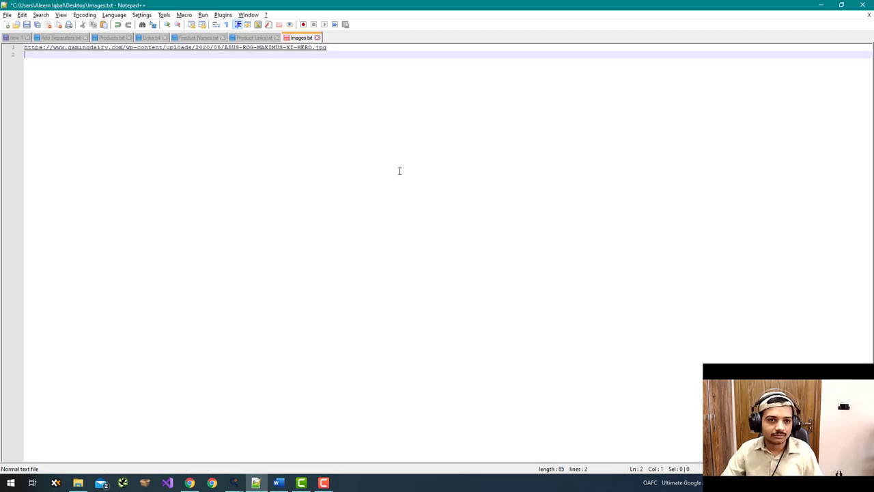
key("alt+Tab")
scroll(363, 176, "down", 10)
scroll(355, 146, "down", 5)
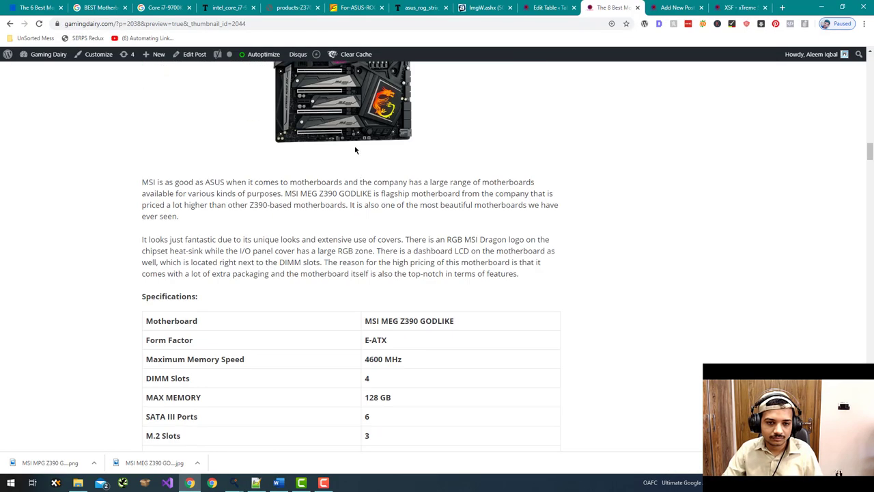
right_click(369, 115)
left_click(402, 162)
key("alt+Tab")
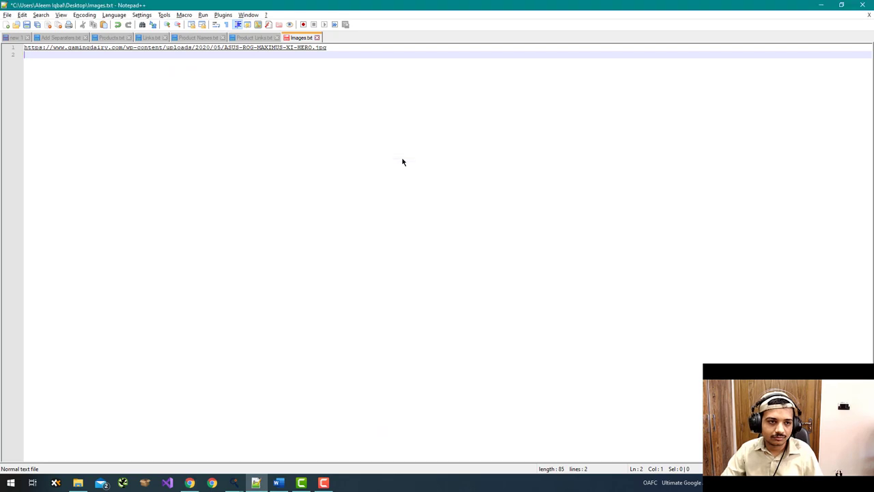
key("ctrl+v")
key("Return")
key("alt+Tab")
scroll(396, 184, "down", 15)
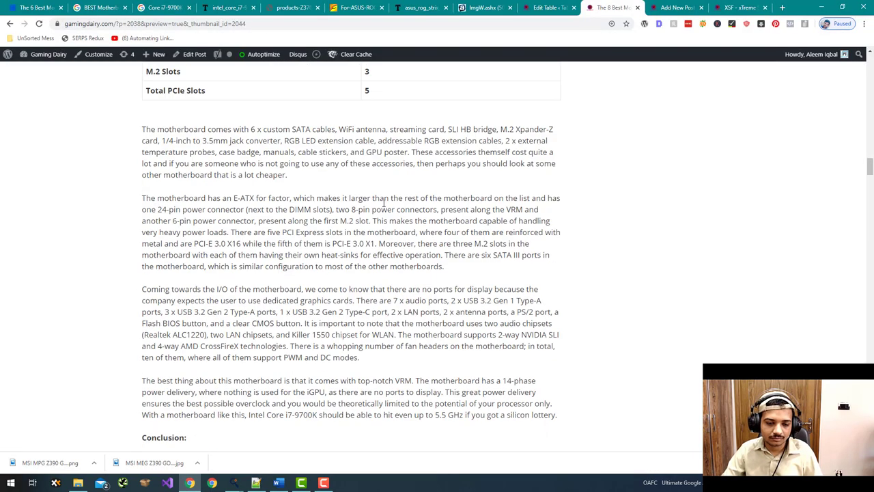
right_click(371, 200)
left_click(410, 238)
key("alt+Tab")
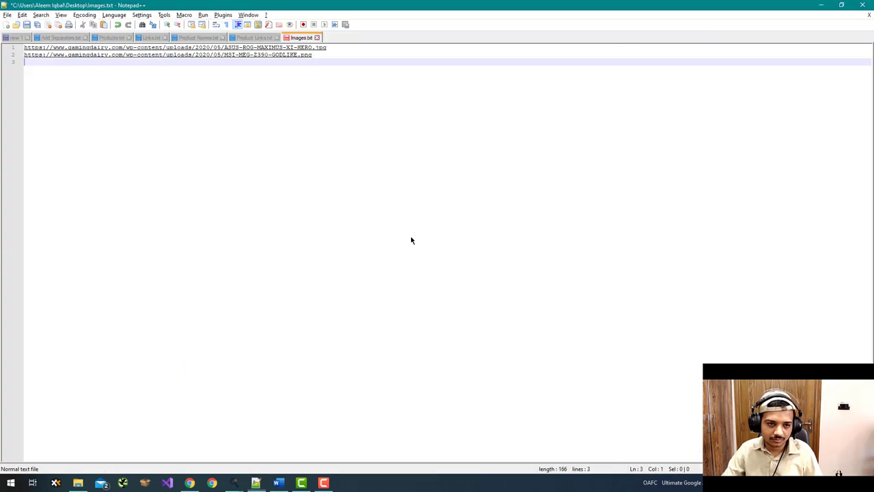
key("ctrl+v")
key("alt+Tab")
scroll(424, 244, "down", 5)
scroll(425, 244, "down", 12)
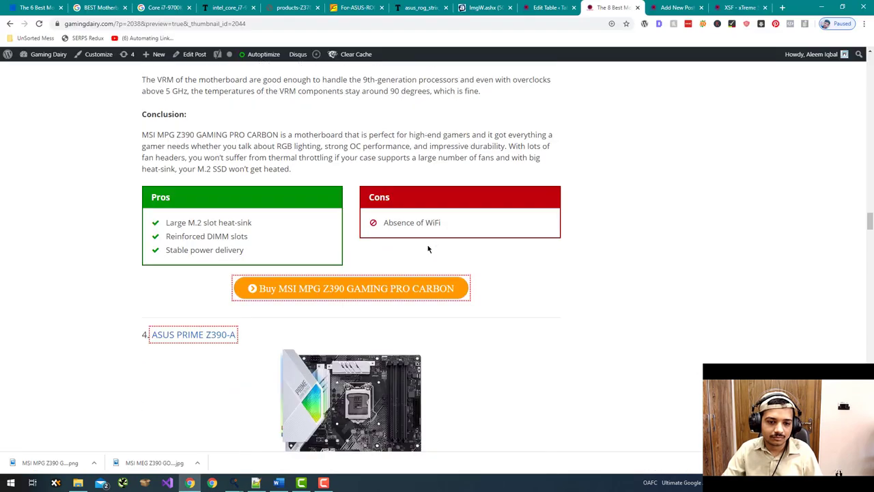
- Add the STRIX Z390-I, STRIX Z370-G, AORUS GAMING 7 and ASROCK Z370 Extreme4 image addresses on new lines
right_click(392, 224)
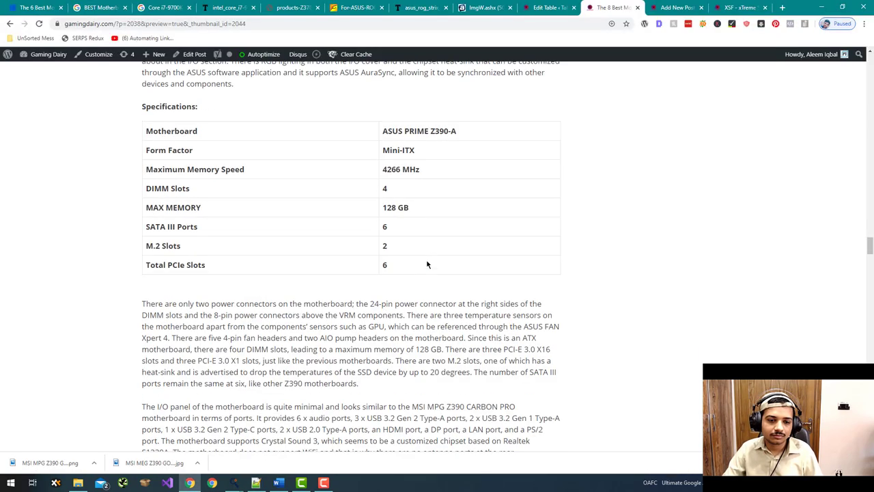
scroll(427, 264, "down", 10)
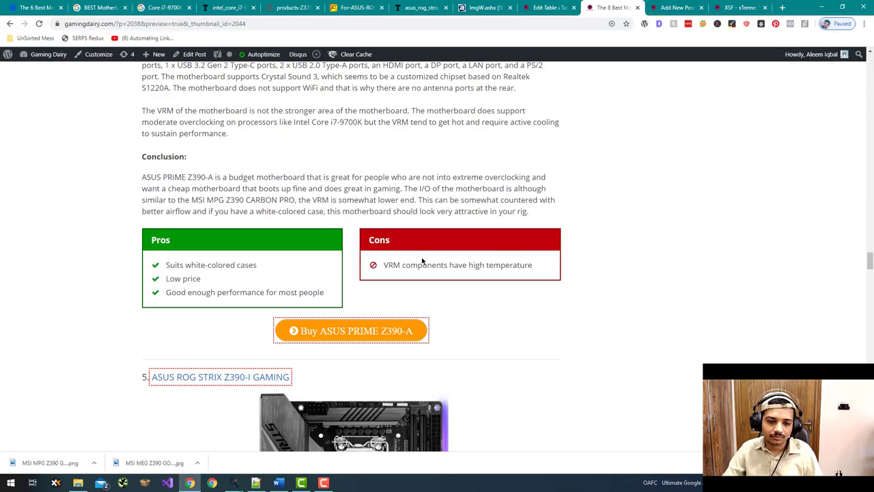
right_click(363, 248)
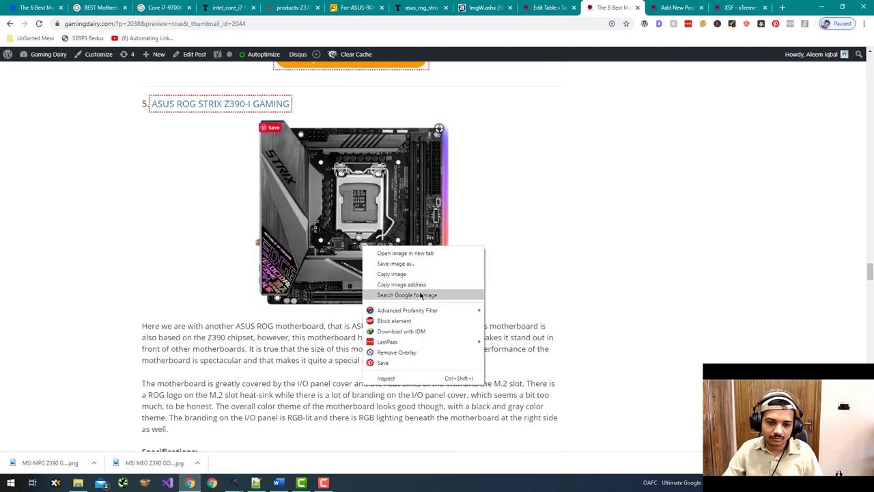
left_click(419, 286)
key("alt+Tab")
key("Return")
key("ctrl+v")
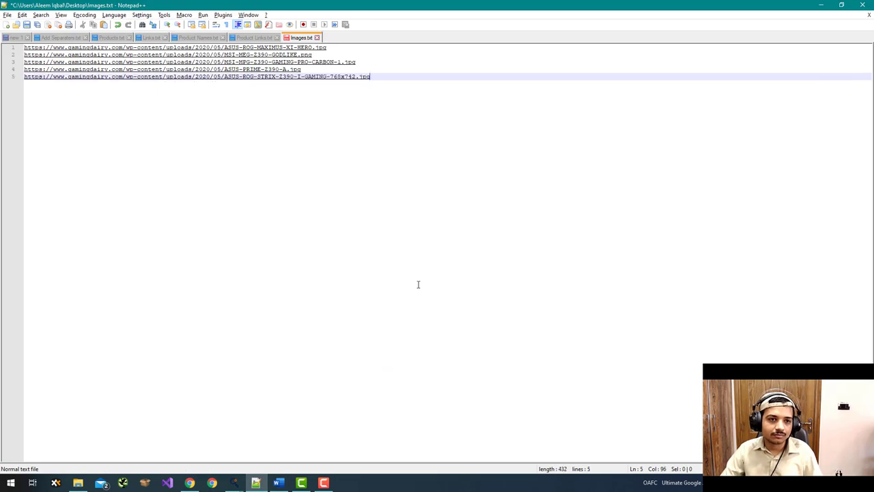
key("alt+Tab")
scroll(437, 304, "down", 10)
scroll(437, 304, "down", 5)
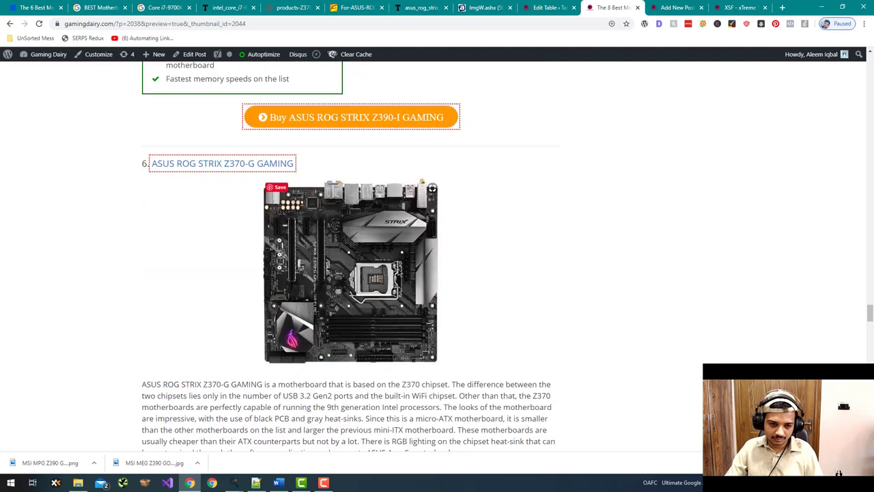
right_click(398, 269)
left_click(440, 308)
key("alt+Tab")
key("Return")
key("ctrl+v")
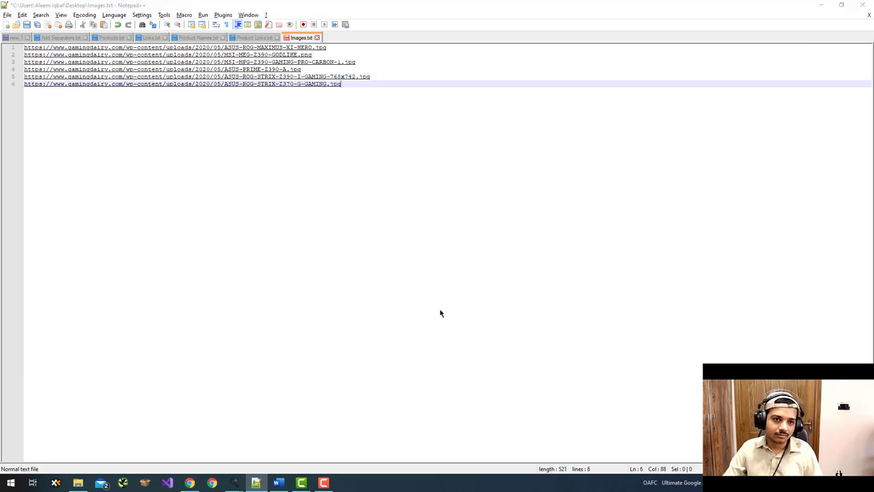
key("alt+Tab")
scroll(440, 311, "down", 10)
right_click(406, 267)
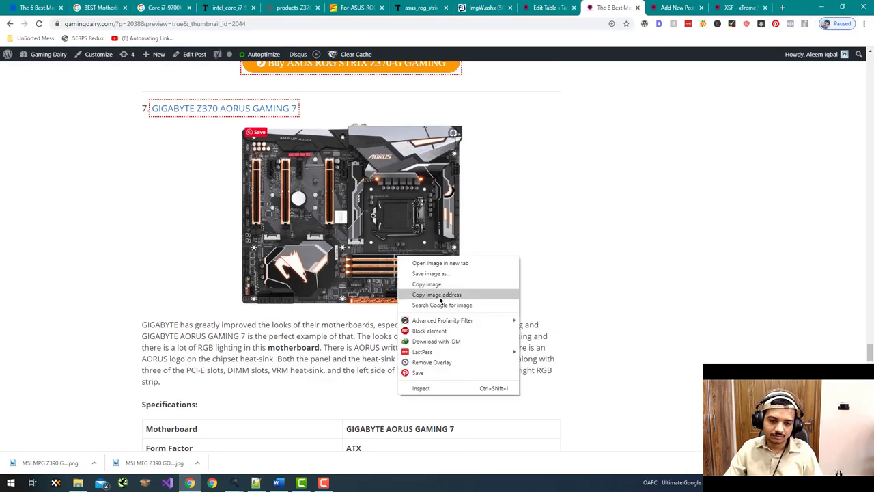
left_click(440, 300)
key("alt+Tab")
key("Return")
key("ctrl+v")
key("alt+Tab")
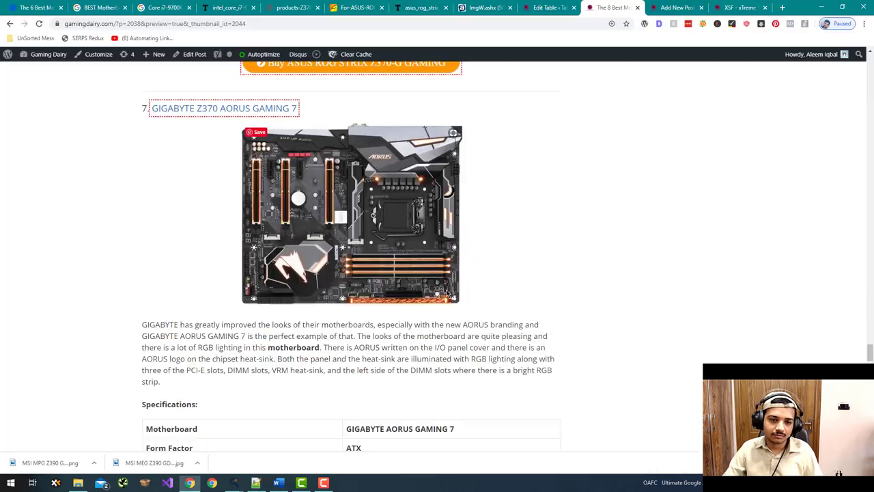
scroll(444, 295, "down", 10)
right_click(399, 210)
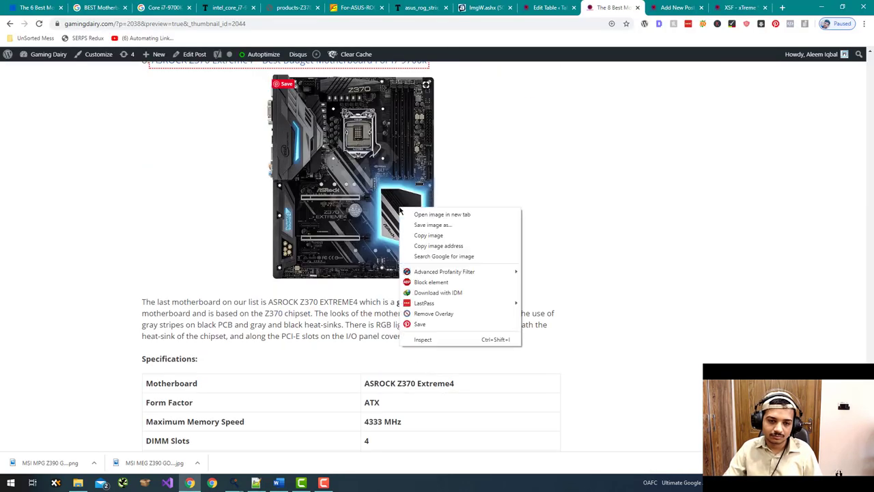
left_click(441, 245)
key("alt+Tab")
key("Return")
key("ctrl+v")
key("alt+Tab")
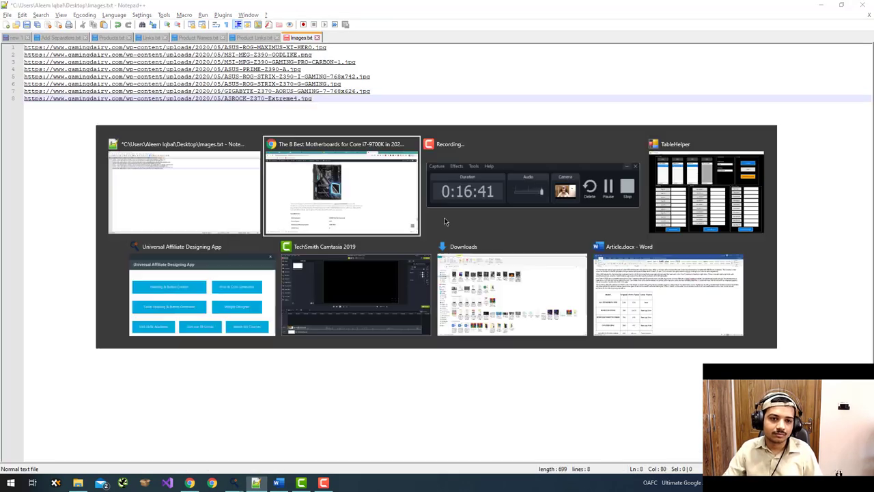
scroll(444, 221, "down", 10)
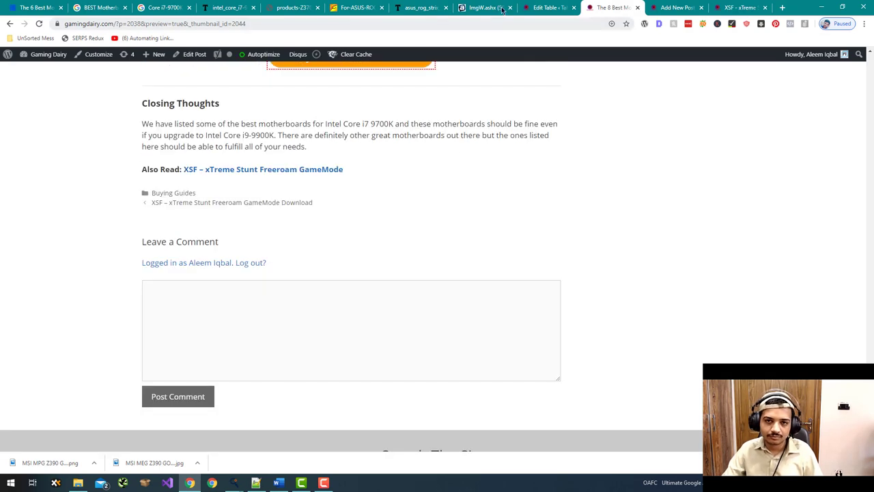
- Open WP File Manager in a new tab from the TablePress editor
left_click(548, 6)
scroll(91, 215, "down", 2)
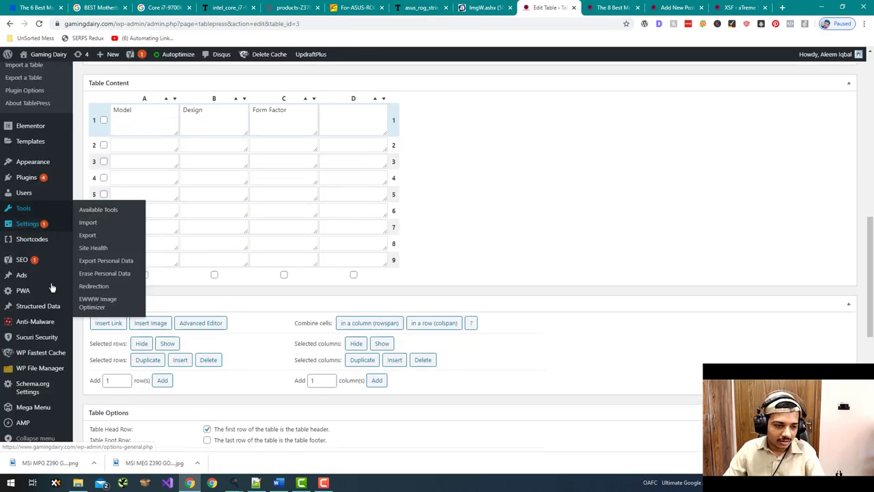
right_click(66, 368)
left_click(104, 232)
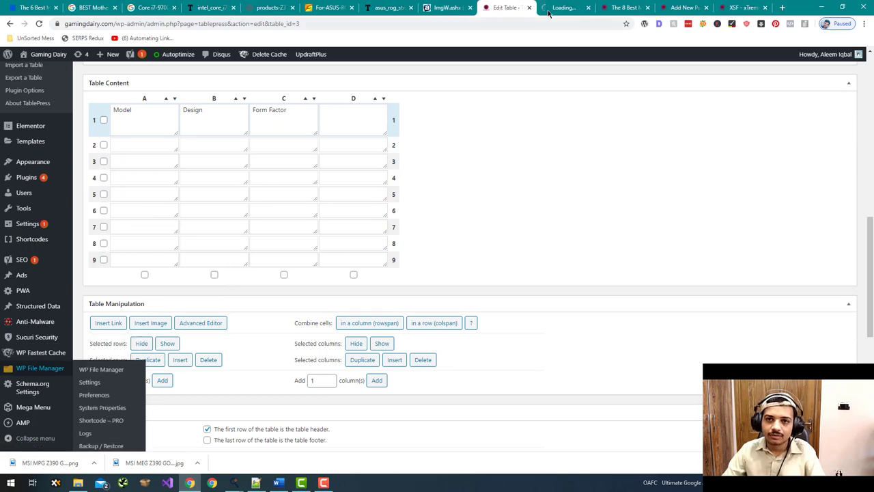
left_click(557, 8)
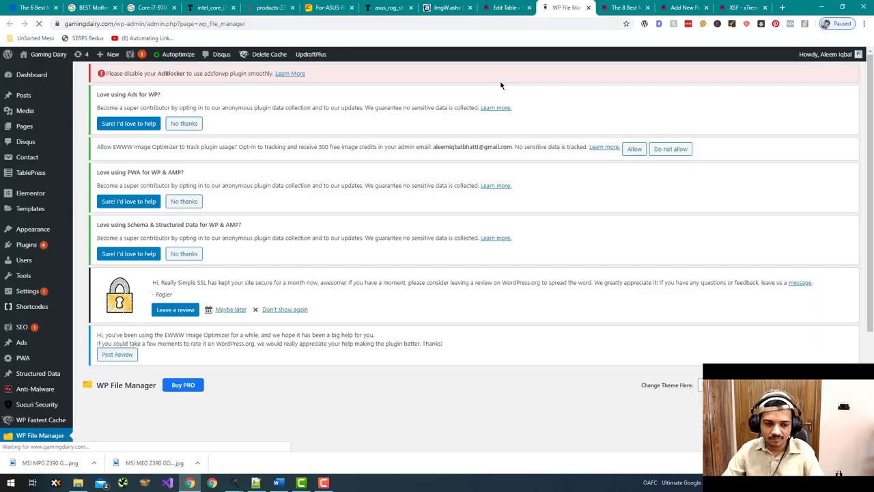
scroll(500, 85, "down", 2)
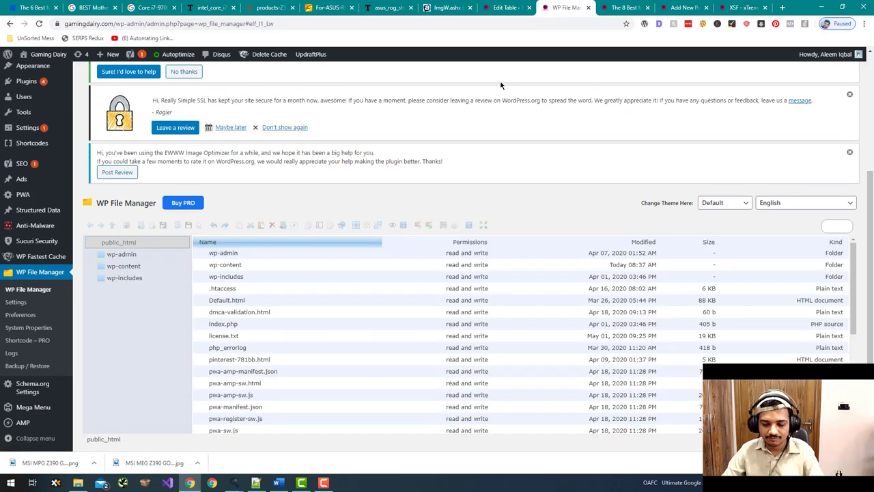
scroll(501, 85, "down", 1)
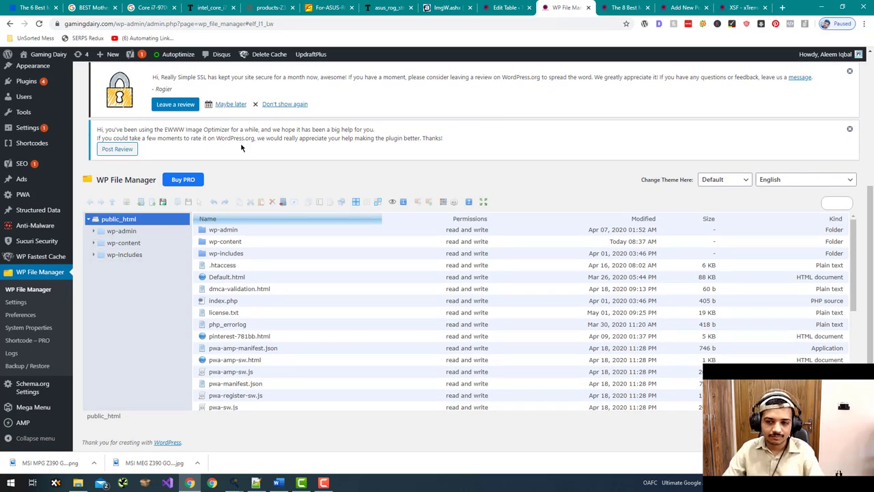
- Browse to wp-content/uploads/2020/05 in the file manager, then view the post preview
left_click(120, 245)
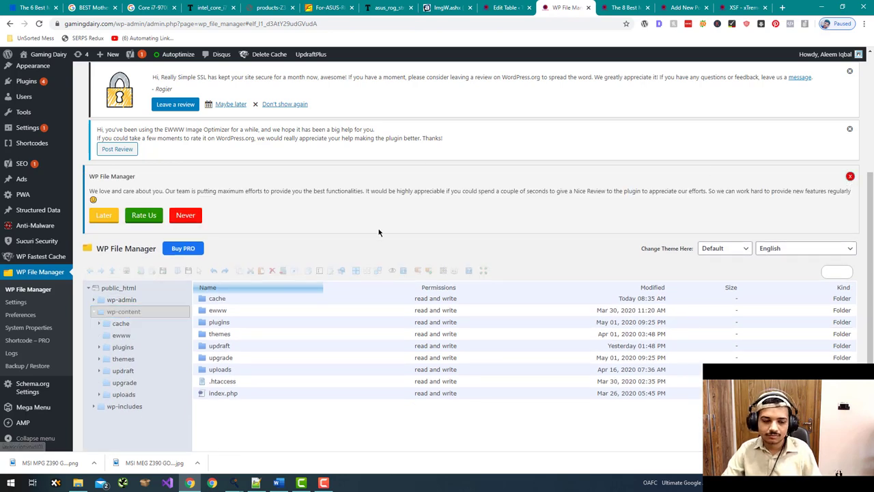
key("alt+Tab")
key("alt+Tab")
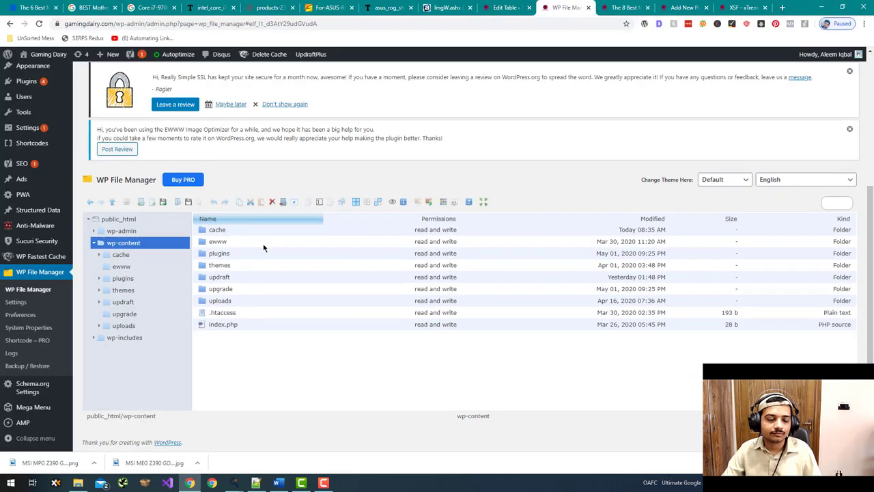
key("alt+Tab")
key("alt+Tab")
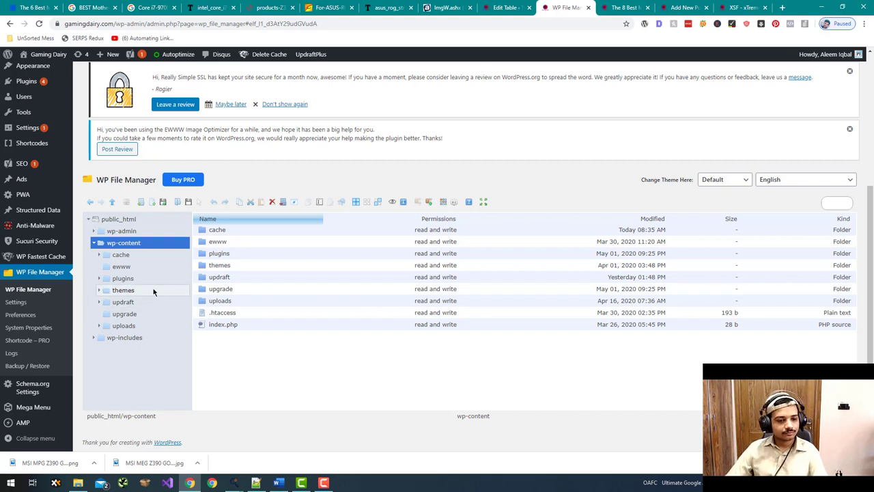
left_click(141, 325)
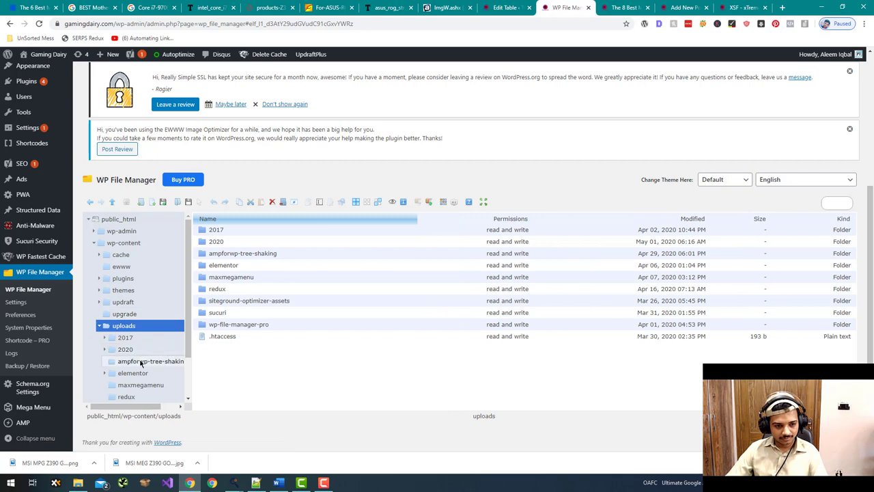
left_click(145, 349)
scroll(148, 342, "down", 1)
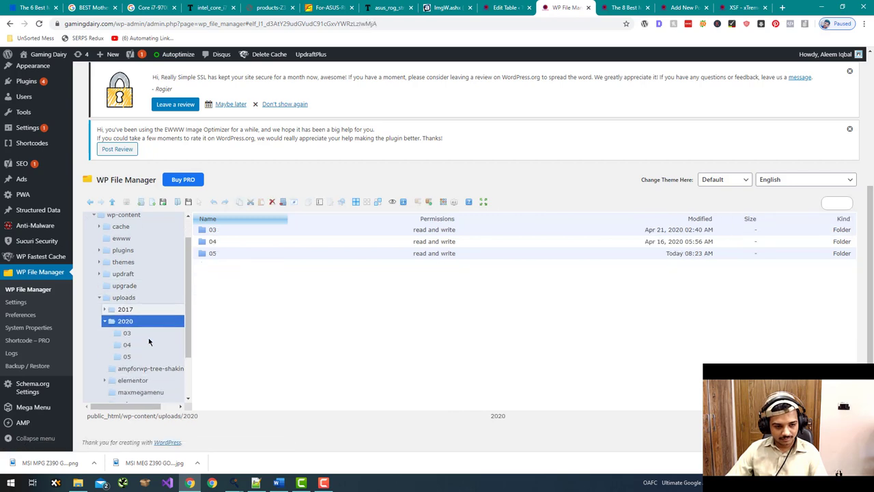
scroll(149, 338, "down", 1)
left_click(142, 341)
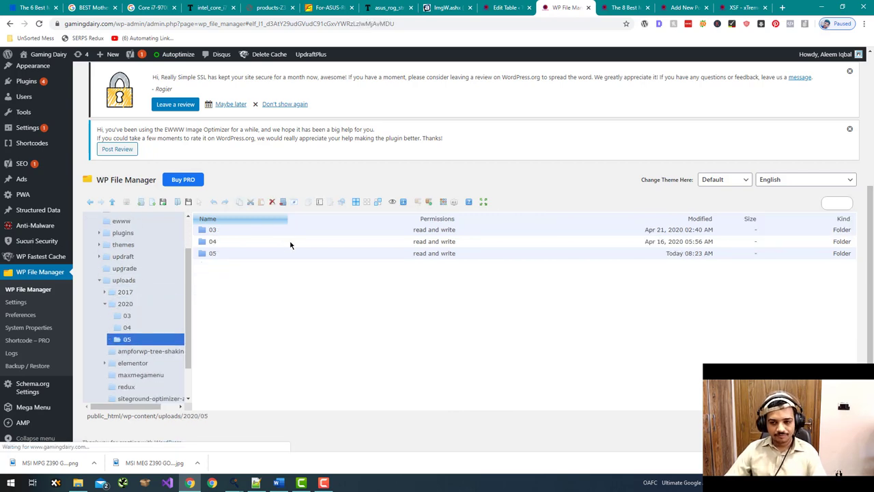
left_click(621, 8)
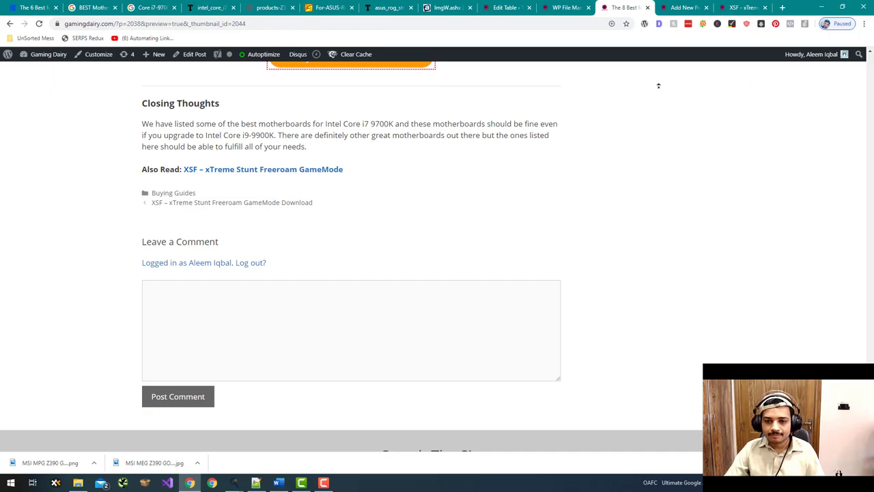
- Paste the MAXIMUS XI HERO image address into the address bar, then return to the file manager
scroll(659, 85, "up", 20)
scroll(564, 162, "down", 15)
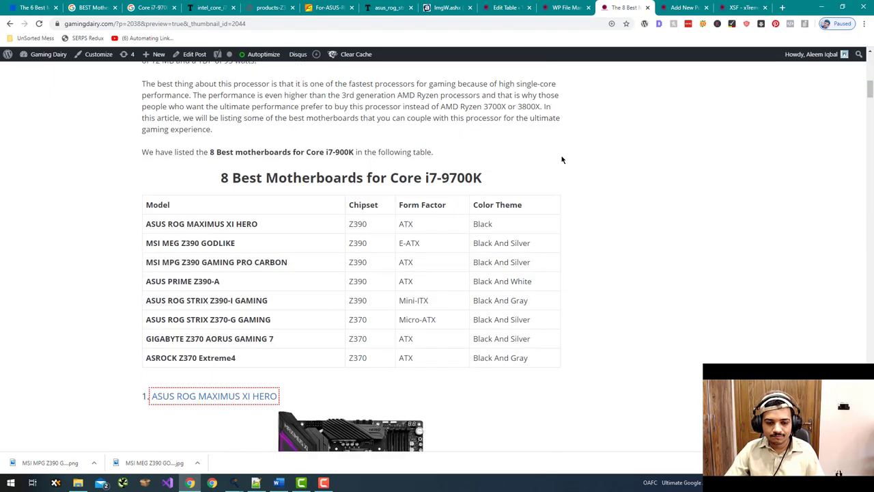
right_click(376, 198)
left_click(429, 235)
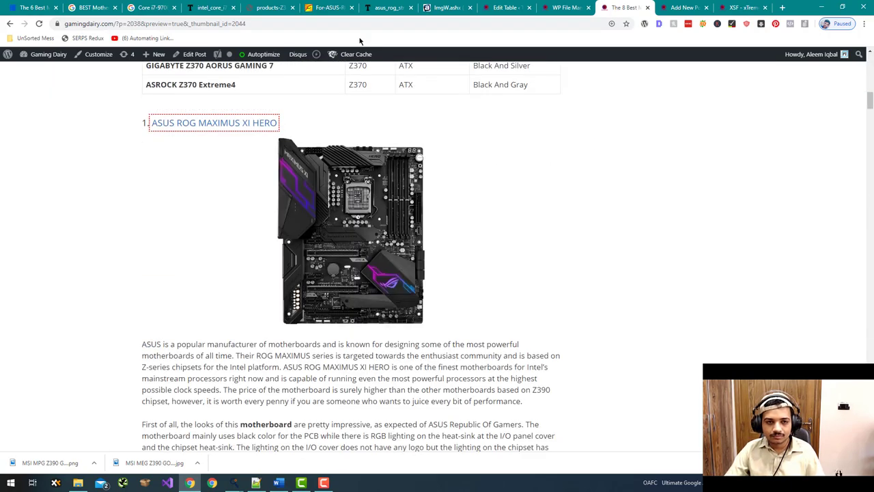
left_click(353, 25)
type("https://www.gamingdairy.com/wp-content/uploads/2020/05/ASUS-ROG-MAXIMUS-XI-HERO.jpg")
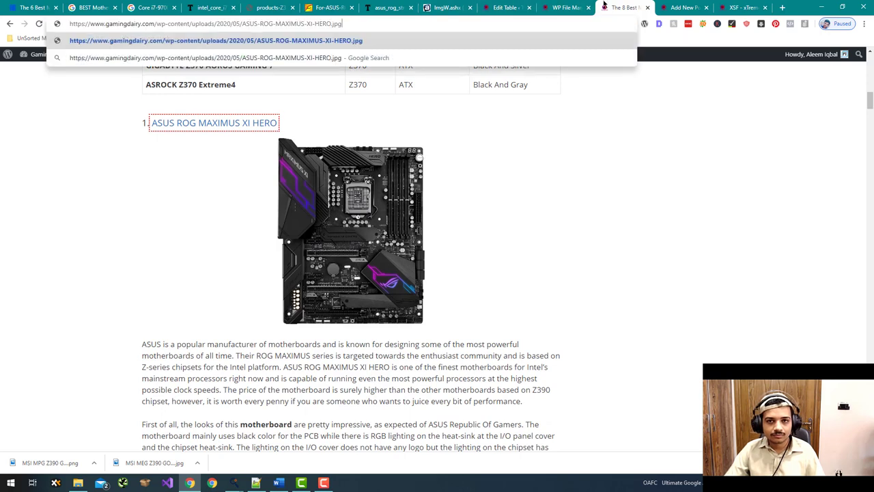
left_click(562, 6)
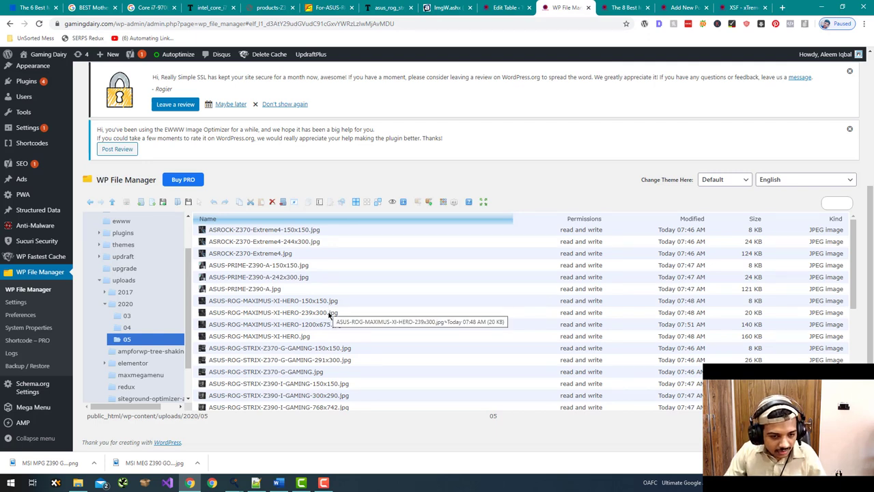
- Open the GIGABYTE 150x150 file's info link in a separate tab to check it, then close it
left_click(327, 314)
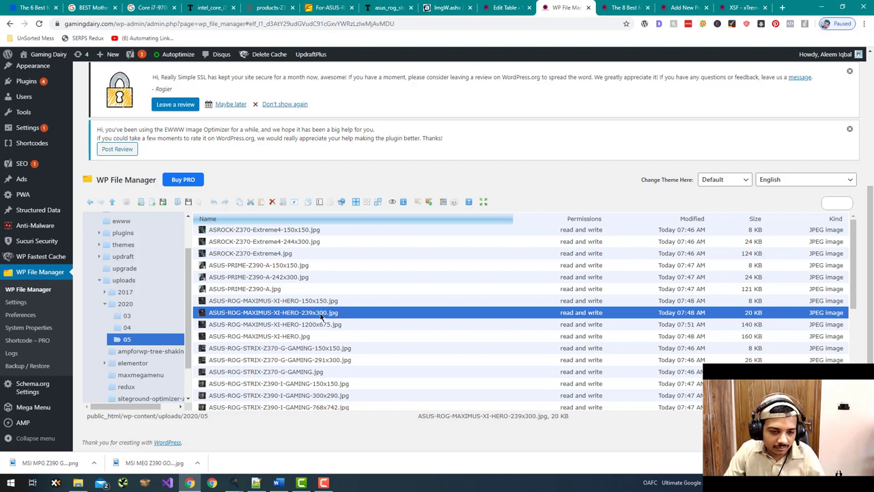
scroll(321, 316, "down", 1)
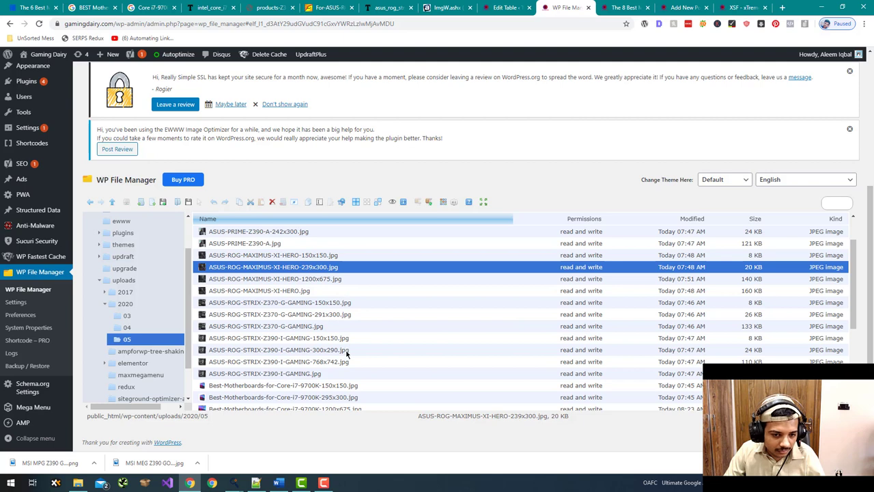
scroll(347, 354, "down", 2)
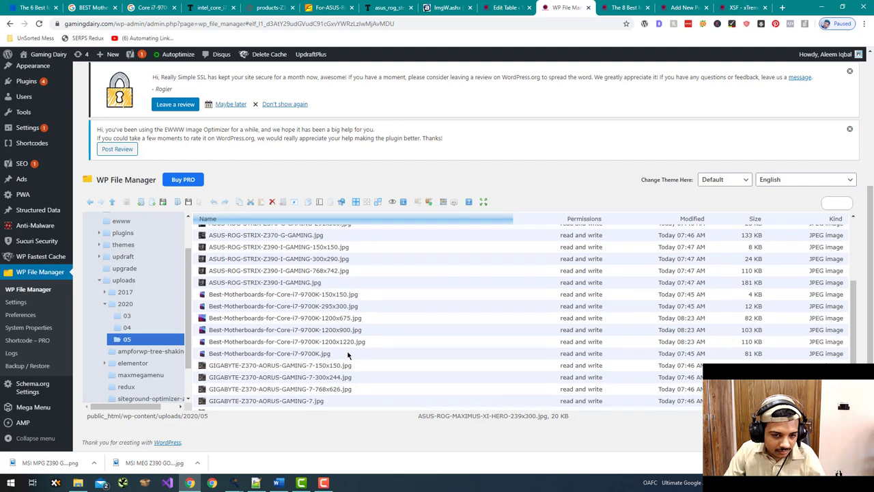
scroll(347, 354, "down", 1)
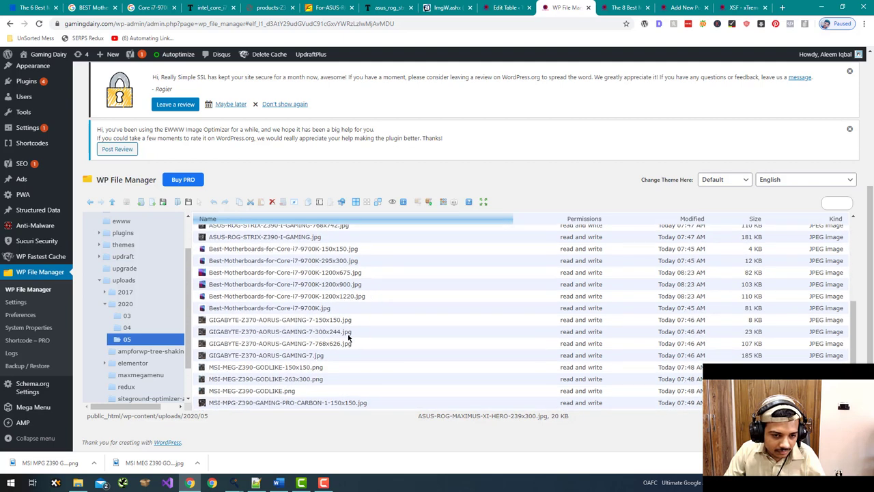
scroll(348, 337, "down", 1)
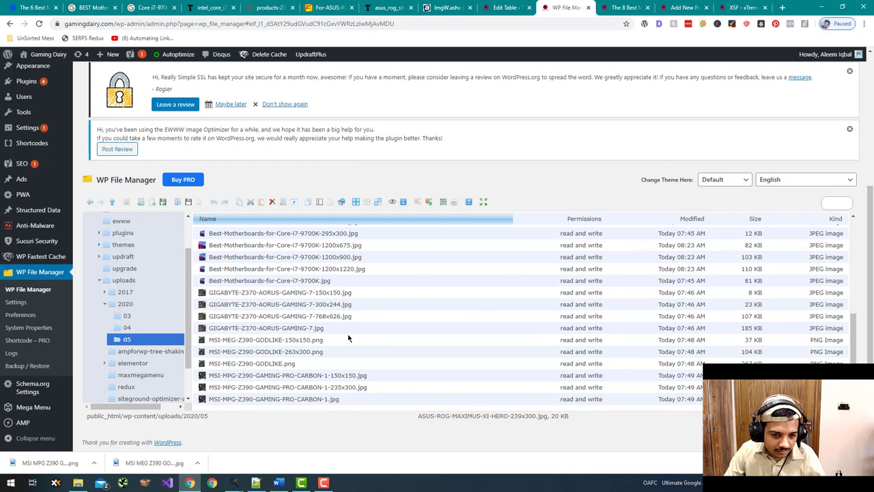
scroll(348, 338, "up", 1)
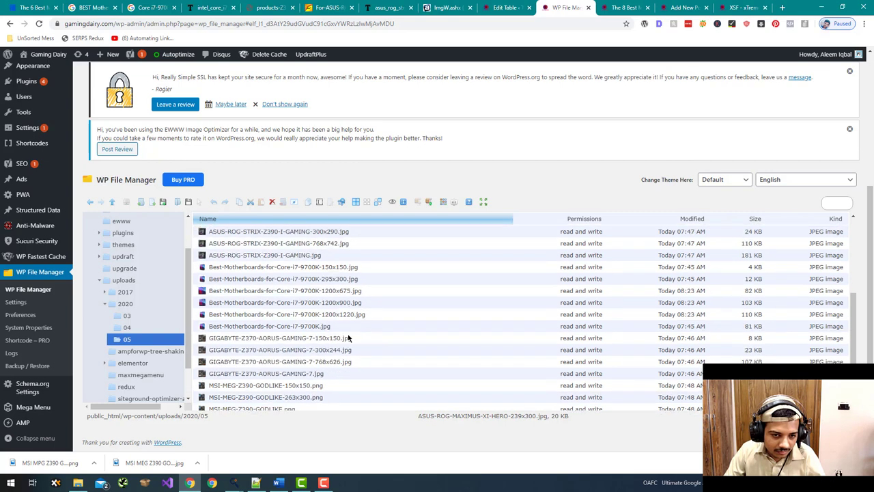
right_click(342, 342)
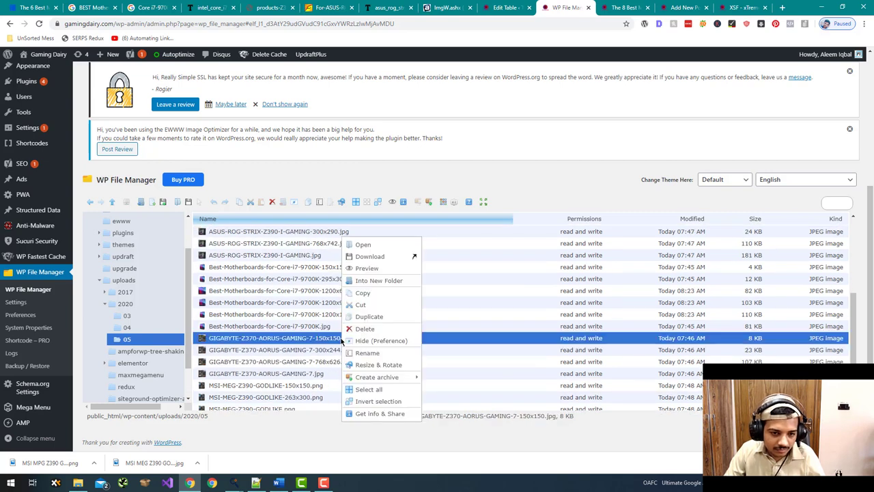
left_click(389, 412)
right_click(425, 281)
left_click(451, 290)
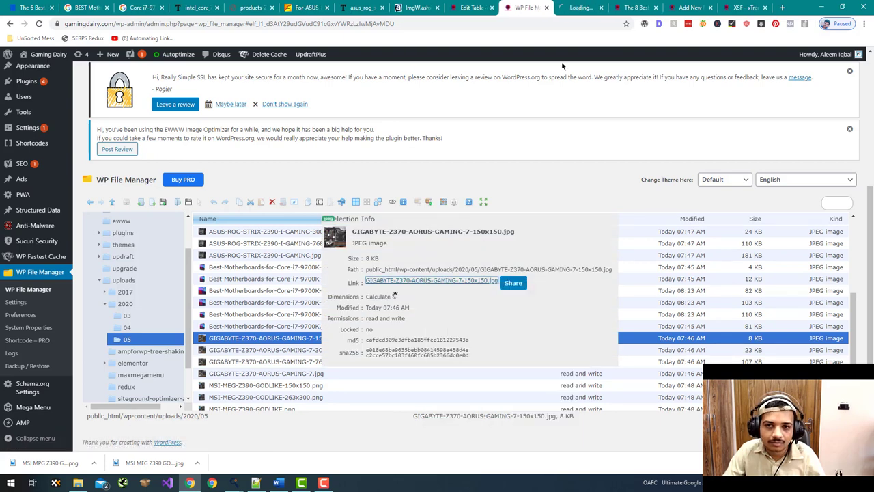
left_click(599, 10)
key("ctrl+w")
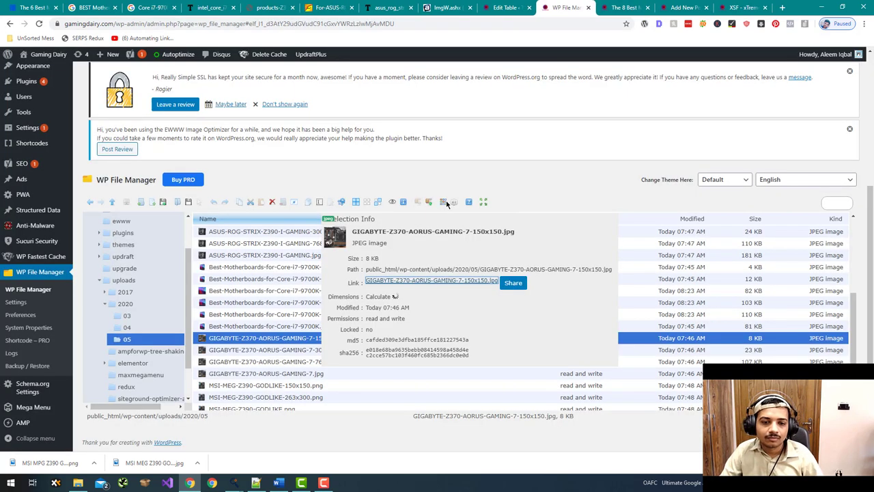
- Check the details of ASUS-ROG-MAXIMUS-XI-HERO.jpg, then switch to Images.txt in Notepad++
left_click(685, 292)
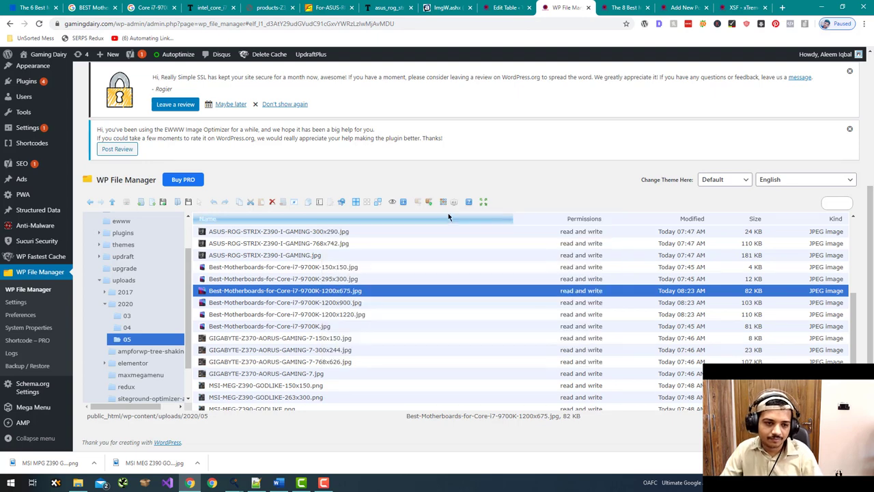
scroll(424, 251, "up", 3)
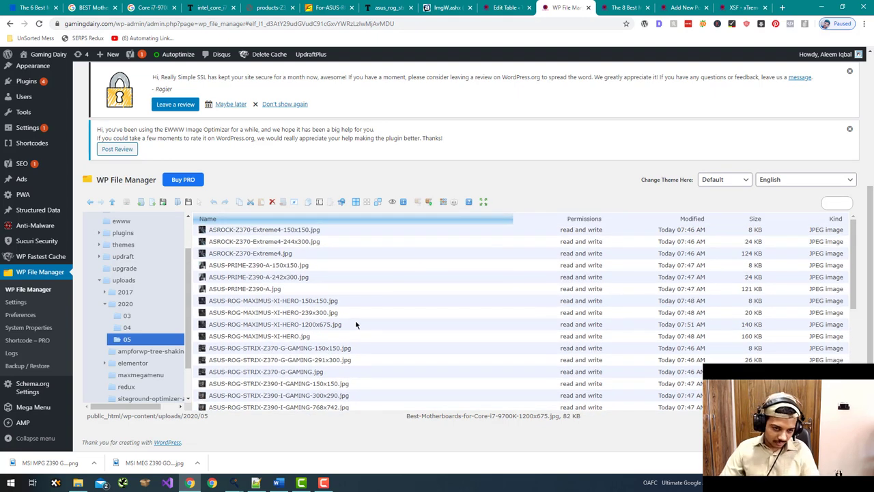
right_click(360, 338)
left_click(412, 416)
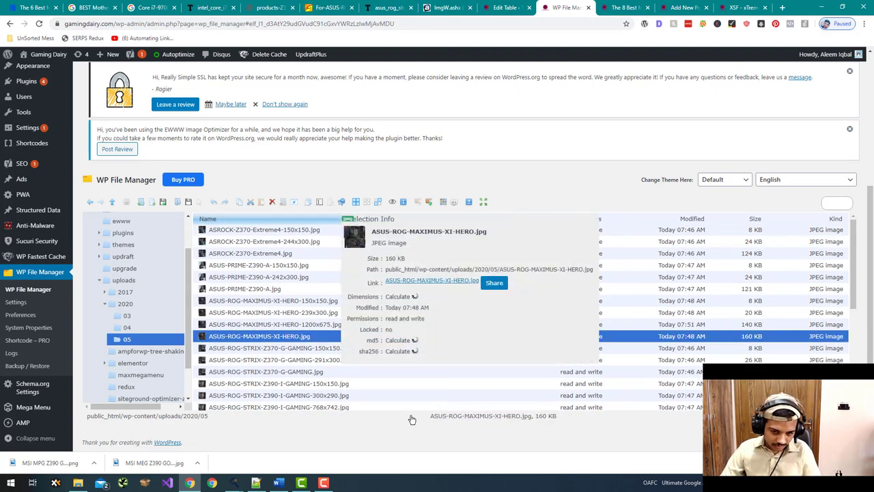
left_click(549, 241)
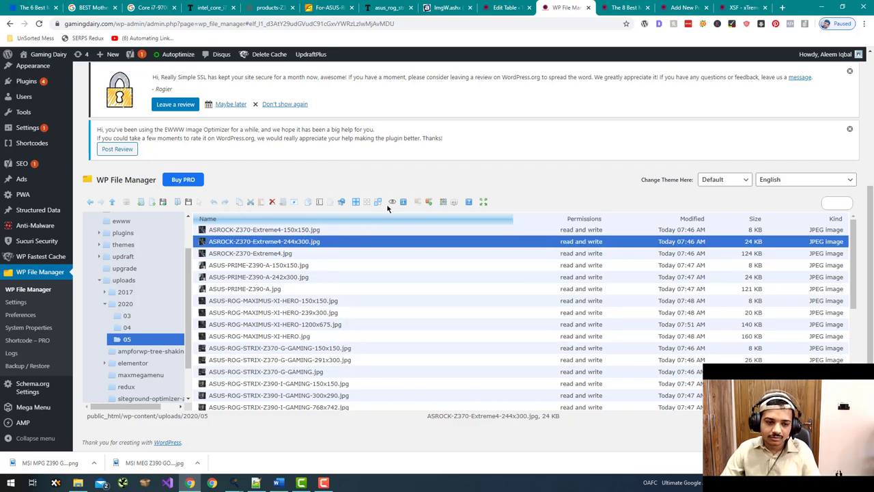
key("alt+Tab")
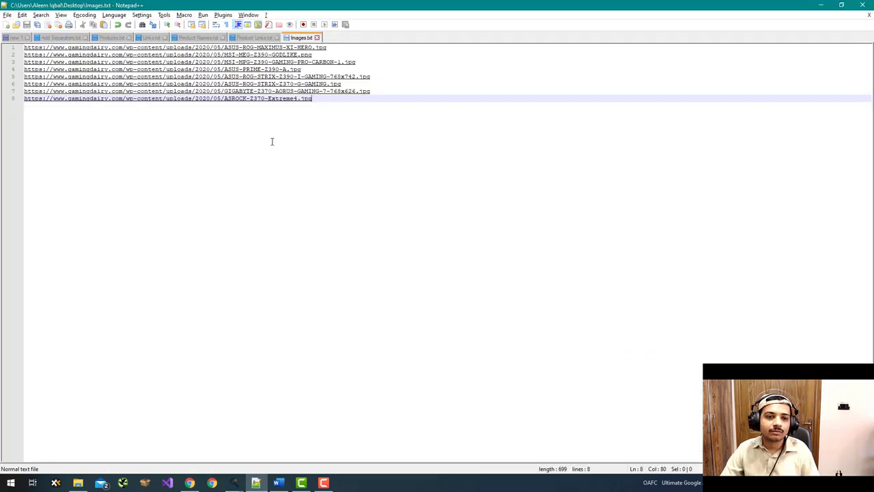
- Load Images.txt as TableHelper's preview images and generate eight headings, buttons and image tags
key("alt+Tab")
key("alt+Tab")
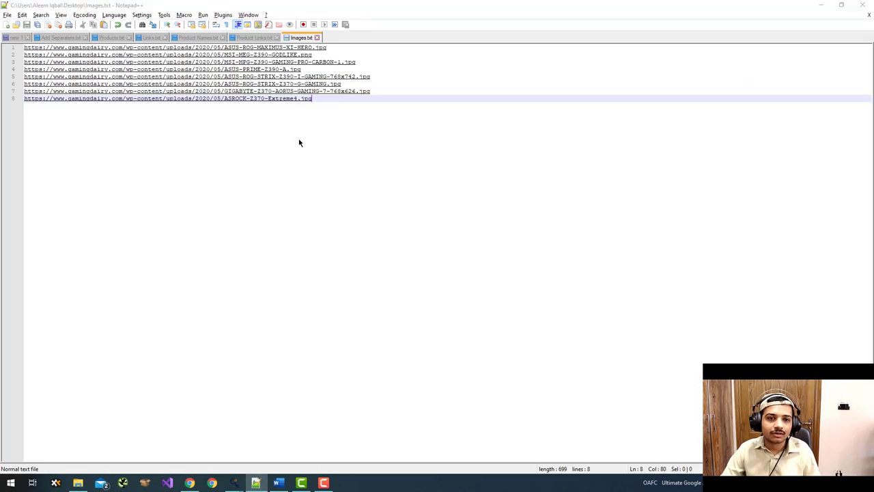
key("alt+Tab")
key("alt+Tab")
key("alt+Tab")
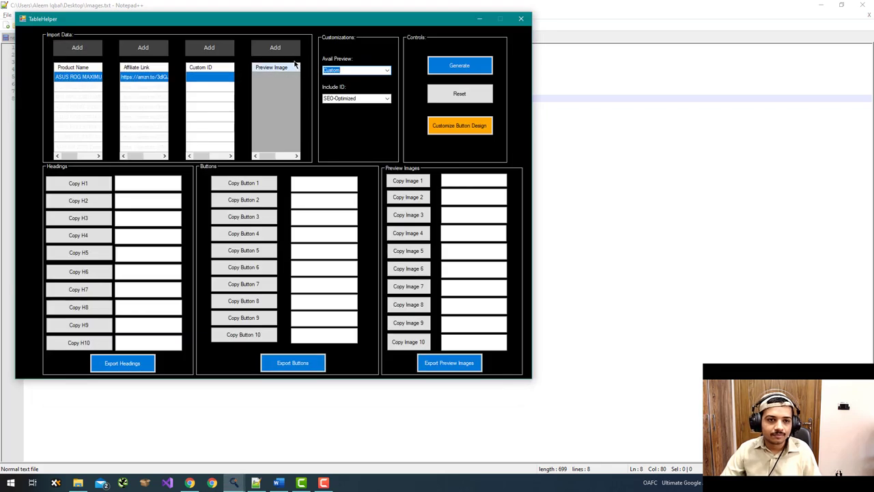
left_click(280, 49)
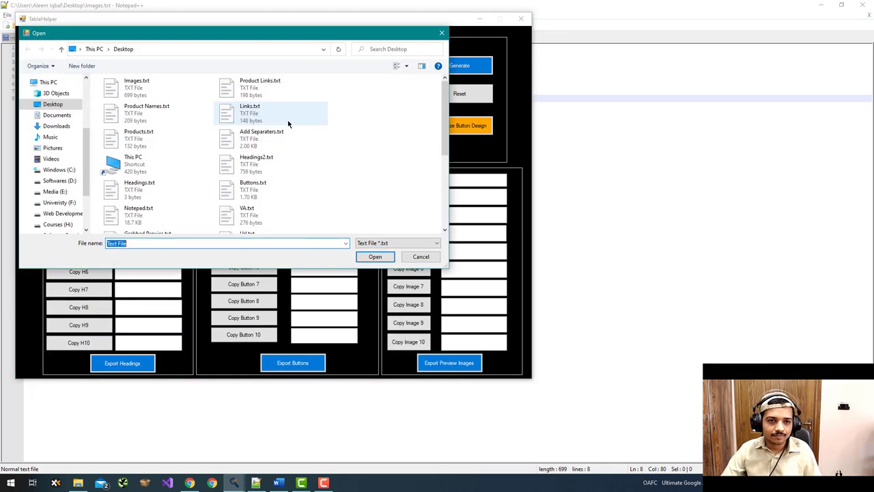
double_click(187, 87)
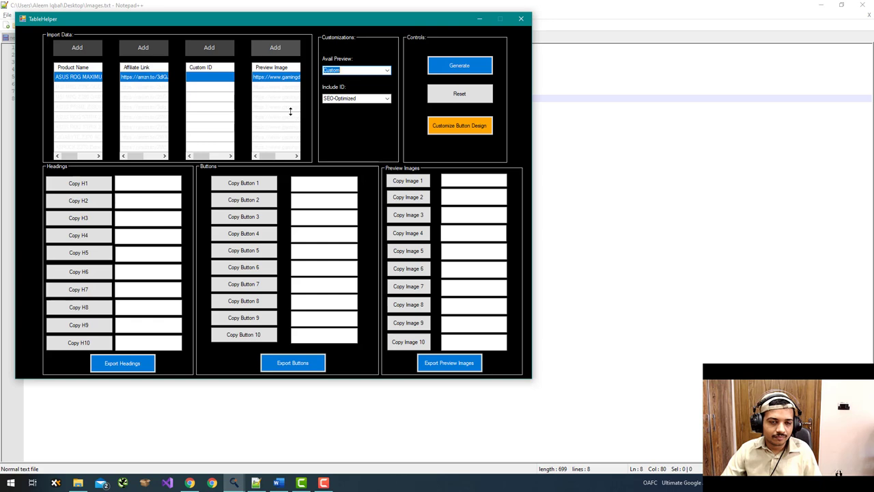
left_click(457, 68)
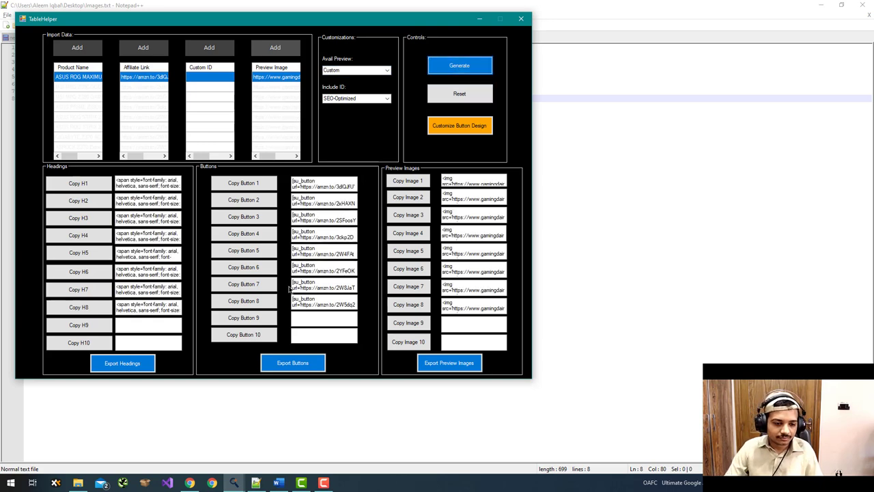
left_click(190, 482)
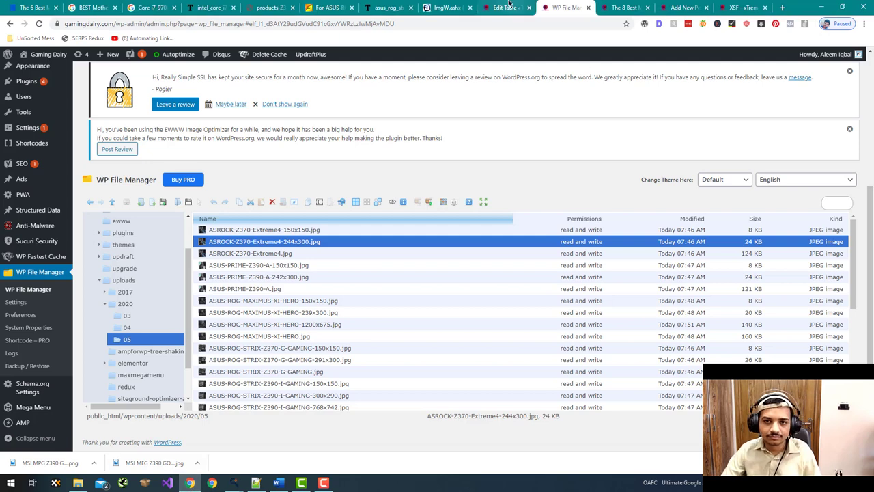
- Paste the first motherboard heading markup from TableHelper into Model cell A2
left_click(508, 6)
key("alt+Tab")
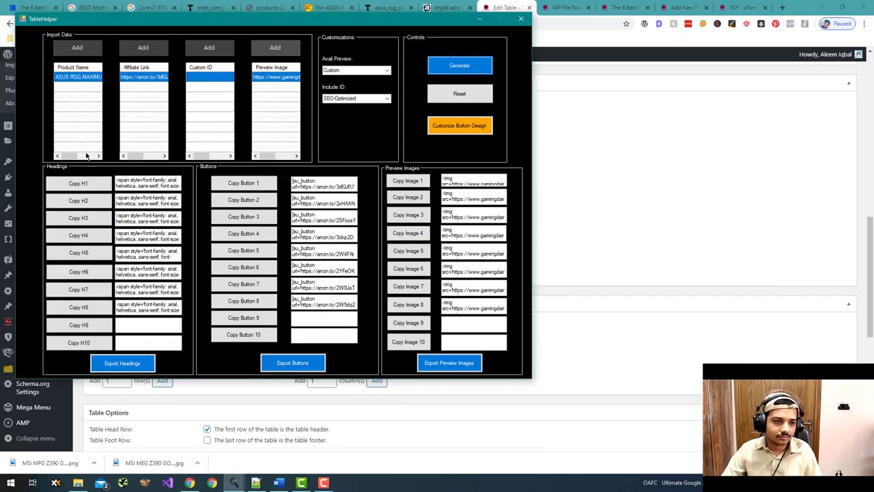
left_click(76, 183)
key("alt+Tab")
left_click(123, 138)
key("ctrl+v")
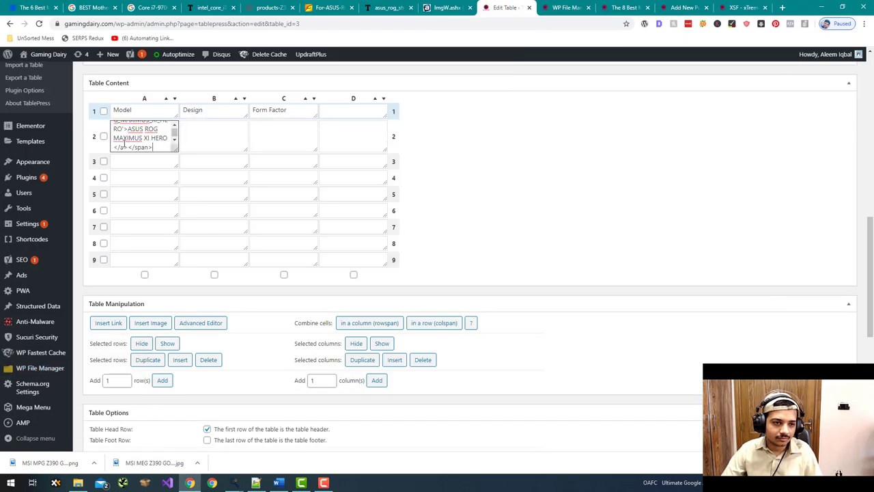
- Paste the MSI MEG Z390 GODLIKE heading markup into cell A3
key("alt+Tab")
key("alt+Tab")
left_click(146, 162)
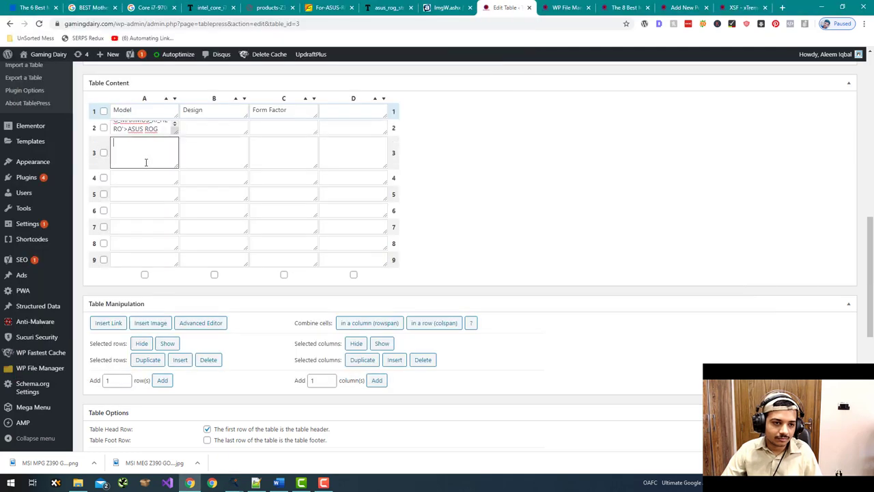
key("alt+Tab")
left_click(91, 219)
key("alt+Tab")
key("ctrl+v")
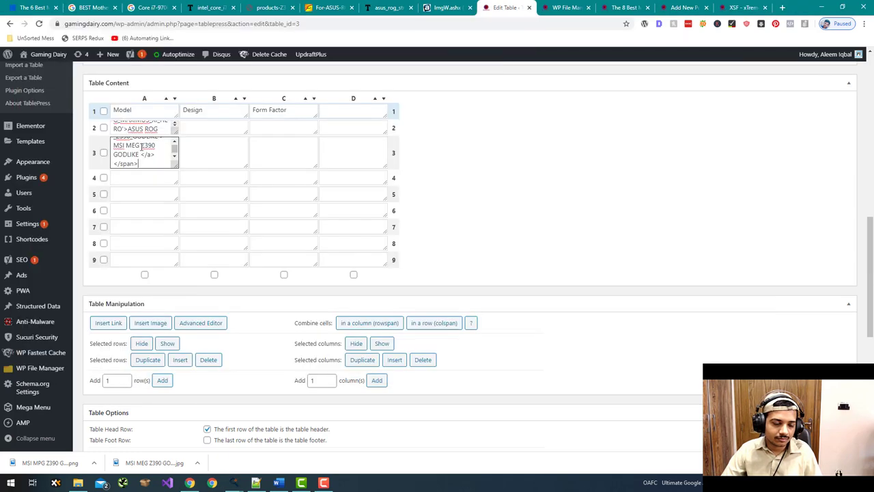
left_click(149, 176)
- Paste the next two heading markups into Model cells A4 and A5
key("alt+Tab")
left_click(78, 236)
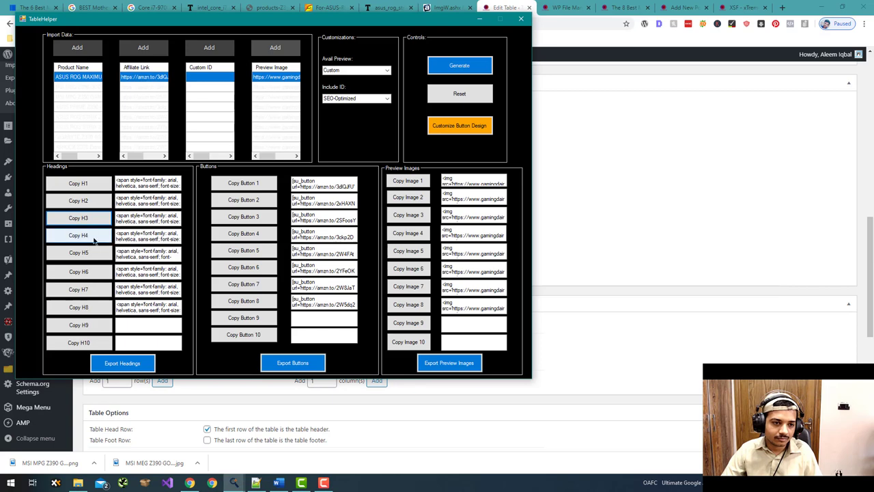
key("alt+Tab")
key("ctrl+v")
left_click(144, 195)
key("ctrl+v")
key("alt+Tab")
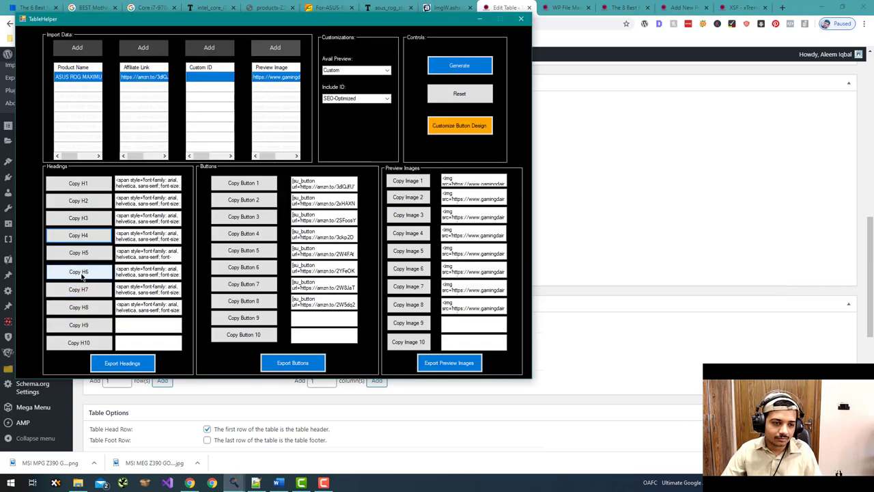
left_click(86, 258)
- Paste the following heading markups into Model cells A6 and A7
key("alt+Tab")
key("ctrl+v")
left_click(129, 226)
key("alt+Tab")
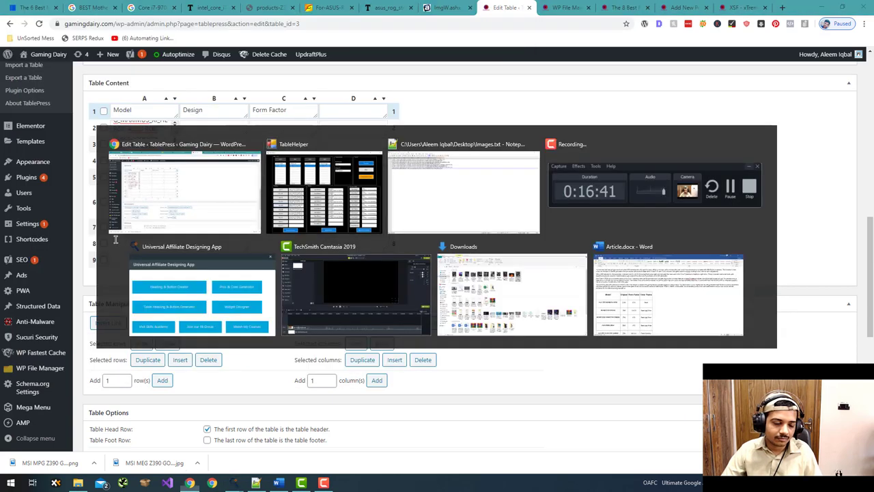
left_click(89, 271)
key("alt+Tab")
key("ctrl+v")
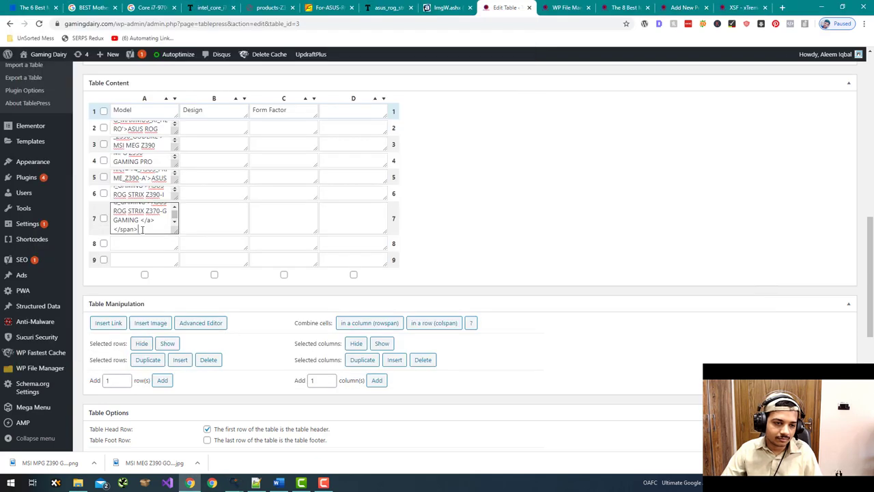
key("alt+Tab")
- Paste the Z370 AORUS GAMING 7 heading into A8, then copy the row 9 heading
left_click(79, 289)
key("alt+Tab")
left_click(141, 227)
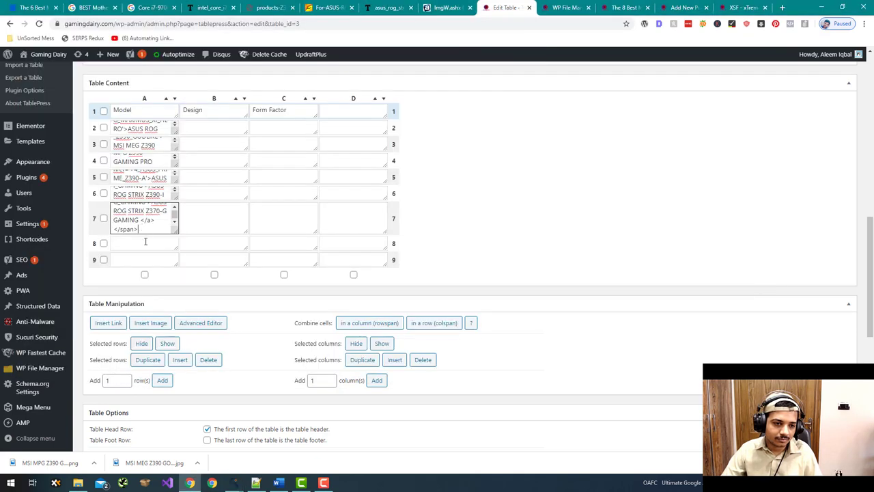
key("ctrl+v")
key("alt+Tab")
left_click(79, 325)
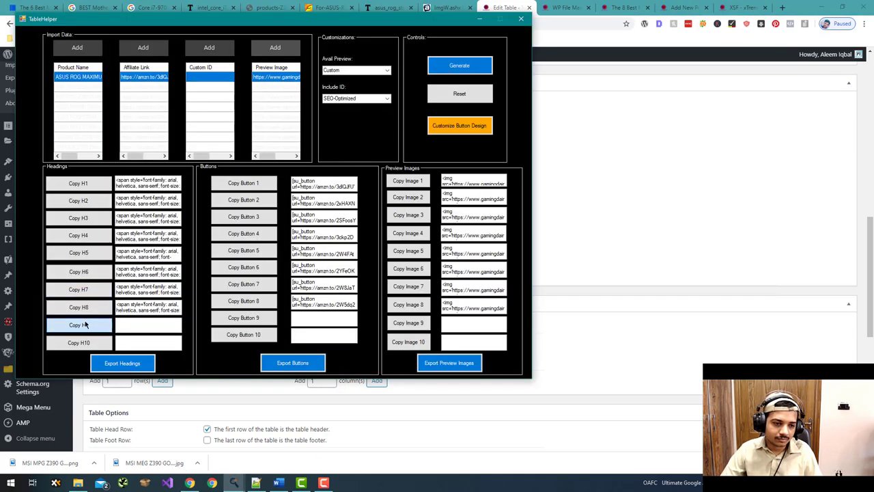
left_click(78, 307)
key("alt+Tab")
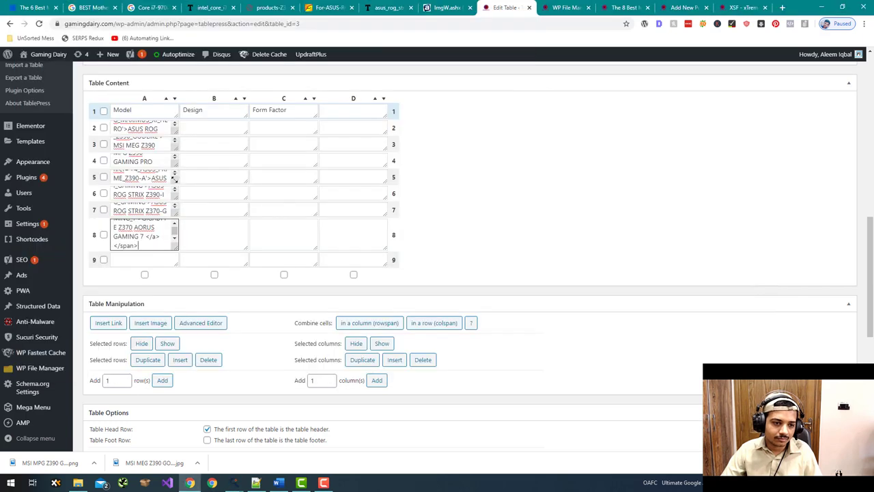
left_click(145, 259)
- Fill A9 with the ASROCK Z370 Extreme4 heading and D2 with the first Check Price button
key("ctrl+v")
key("alt+Tab")
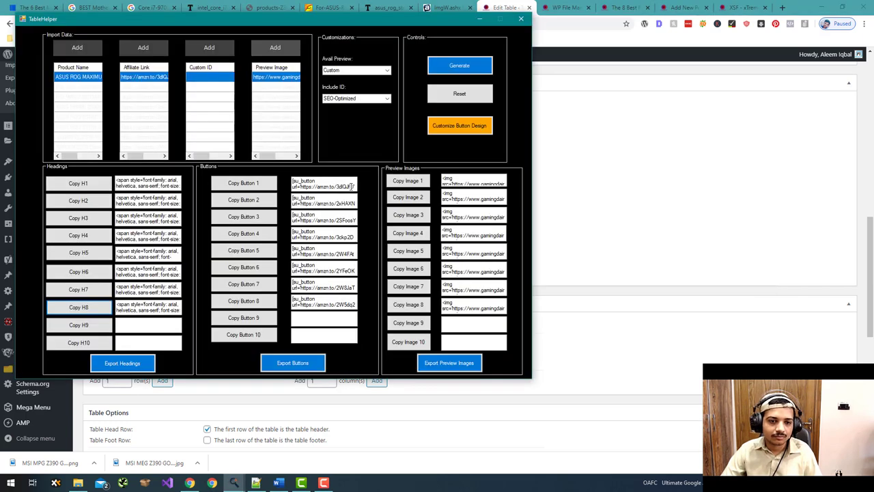
left_click(266, 182)
key("alt+Tab")
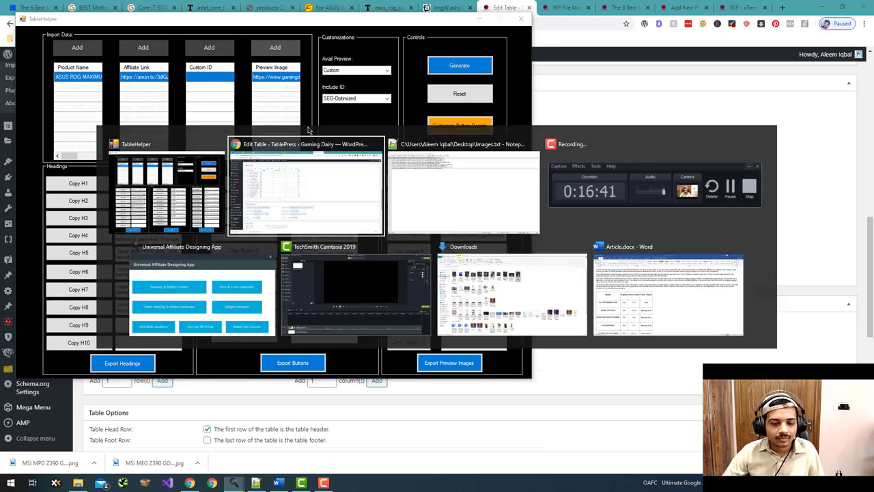
left_click(353, 129)
key("ctrl+v")
- Paste the second and third Check Price button shortcodes into cells D3 and D4
key("alt+Tab")
left_click(242, 198)
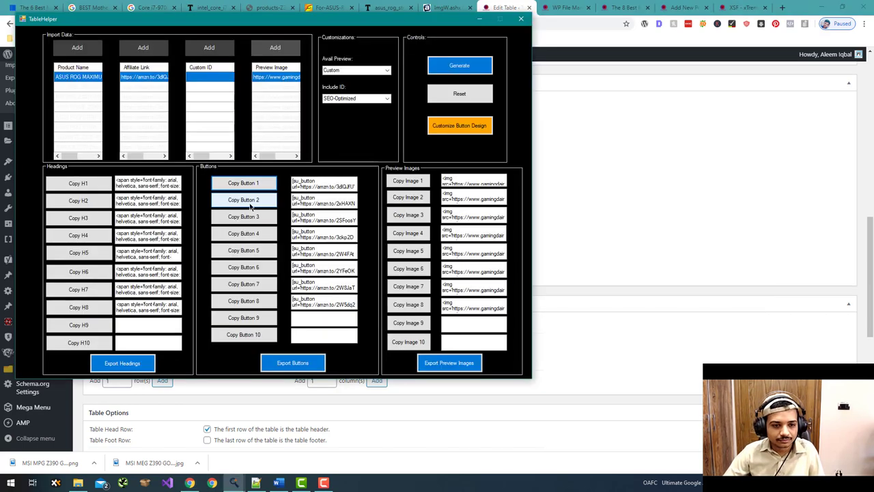
key("alt+Tab")
left_click(351, 161)
key("ctrl+v")
key("alt+Tab")
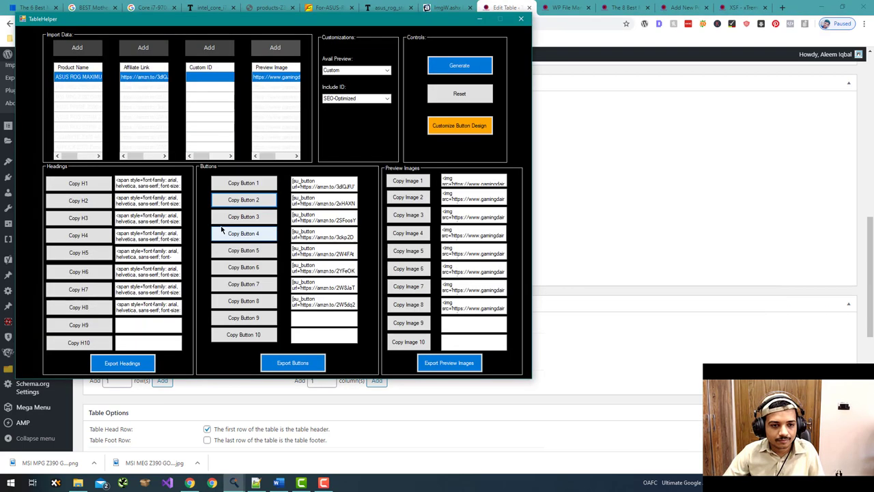
left_click(250, 217)
key("alt+Tab")
left_click(334, 175)
key("ctrl+v")
- Paste the fourth and fifth Check Price button shortcodes into cells D5 and D6
key("alt+Tab")
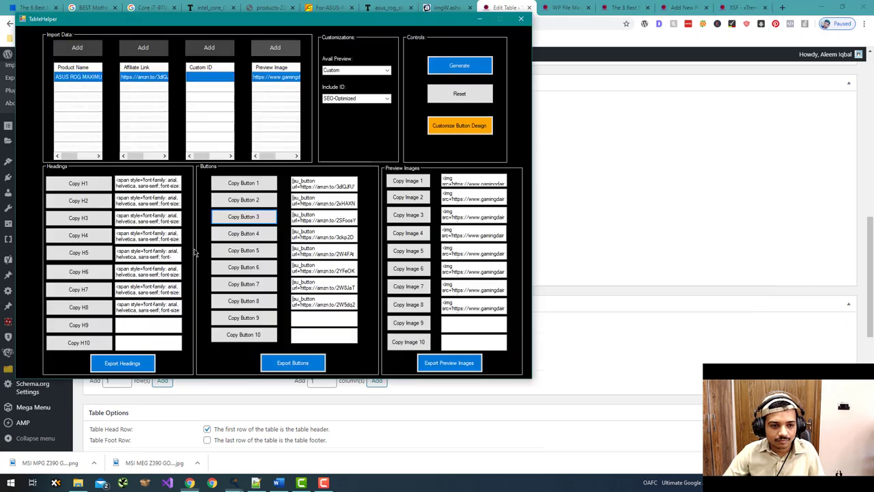
left_click(232, 250)
key("alt+Tab")
left_click(350, 185)
key("ctrl+v")
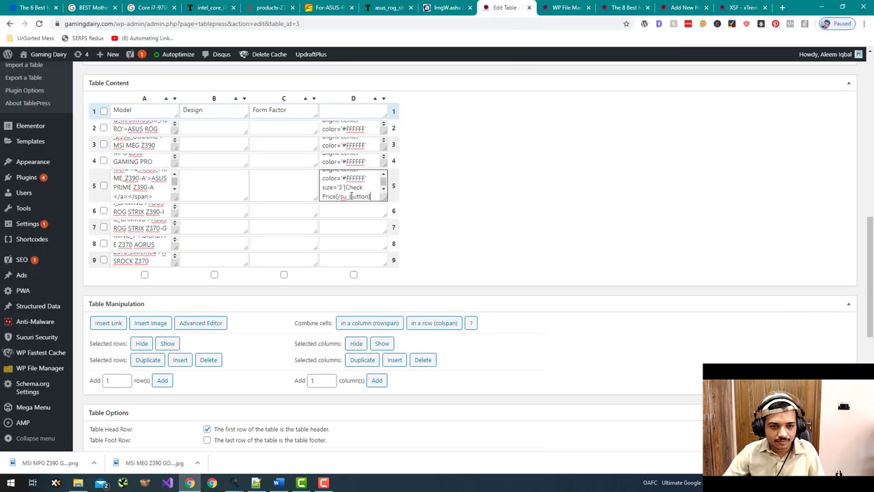
key("alt+Tab")
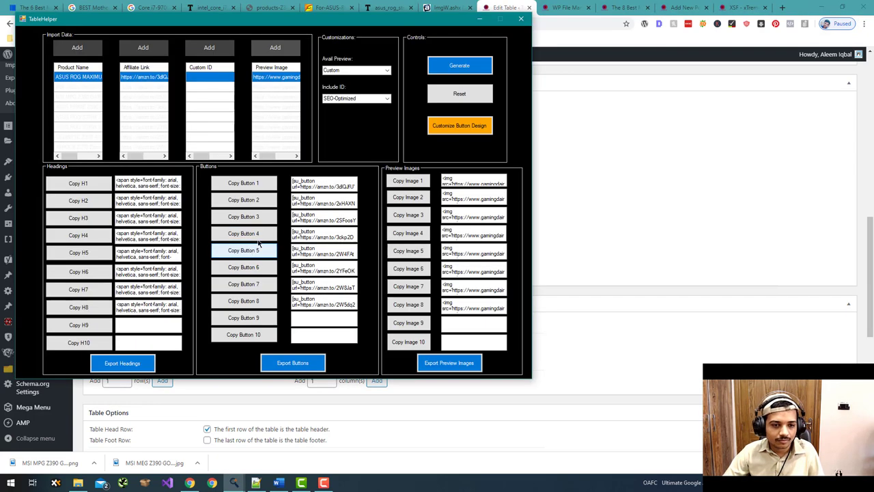
key("alt+Tab")
left_click(372, 205)
key("alt+Tab")
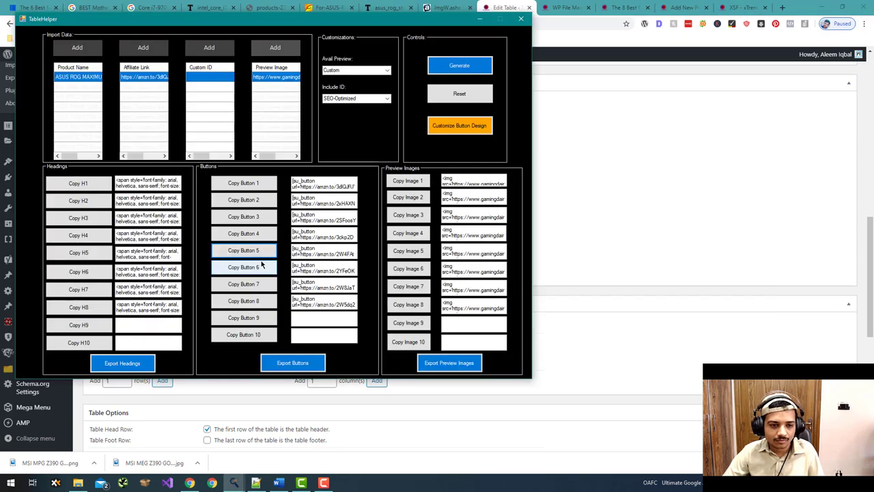
left_click(268, 266)
key("alt+Tab")
key("ctrl+v")
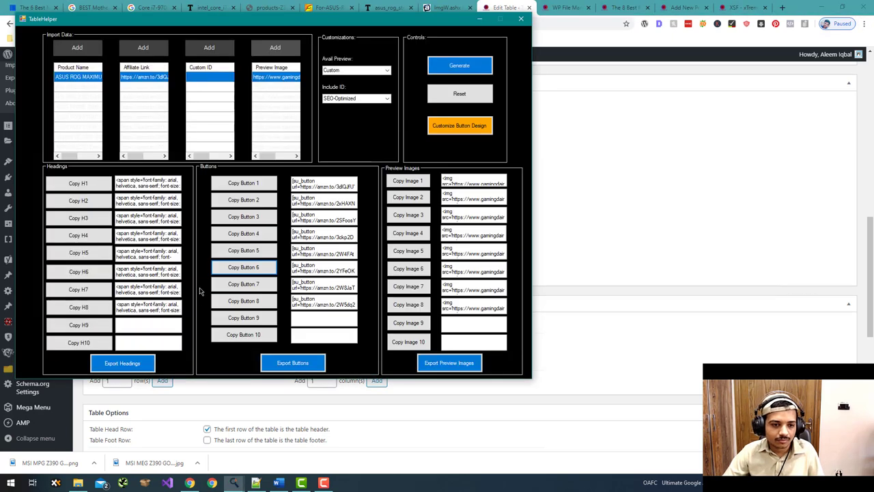
- Paste the remaining Check Price button shortcodes into cells D7, D8 and D9
key("alt+Tab")
left_click(237, 291)
key("alt+Tab")
left_click(351, 238)
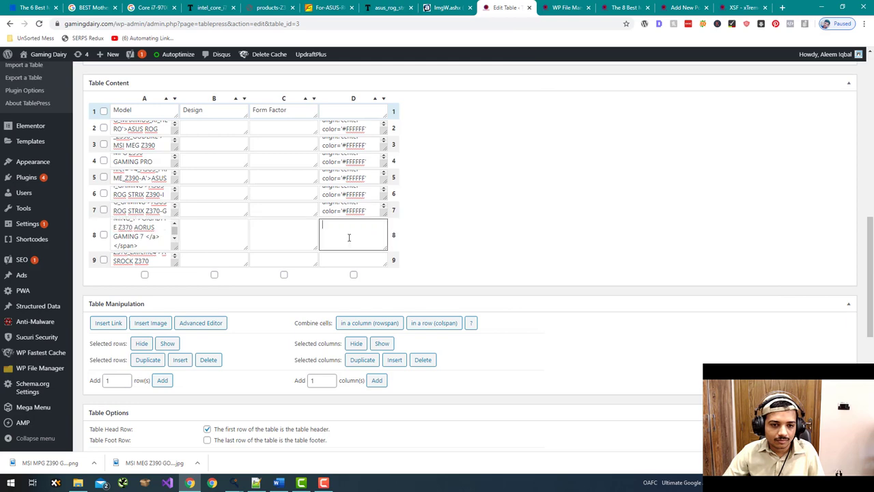
key("ctrl+v")
key("alt+Tab")
left_click(266, 300)
key("alt+Tab")
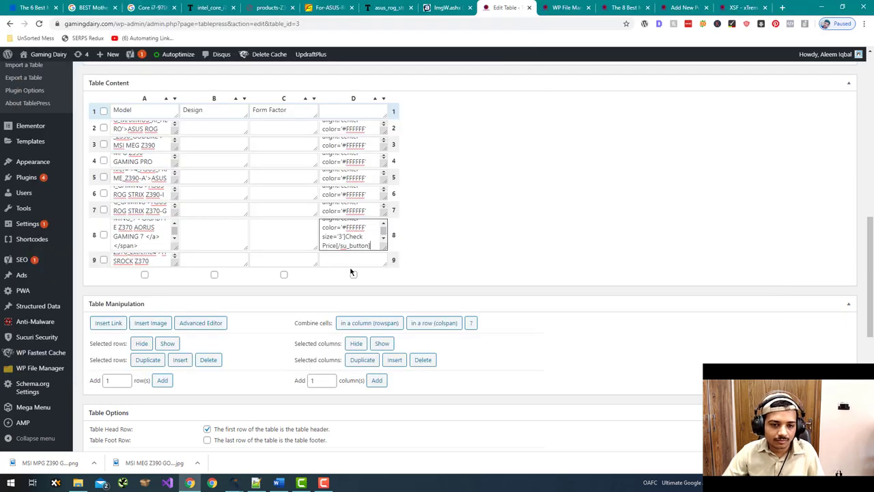
left_click(345, 254)
key("ctrl+v")
key("alt+Tab")
key("alt+Tab")
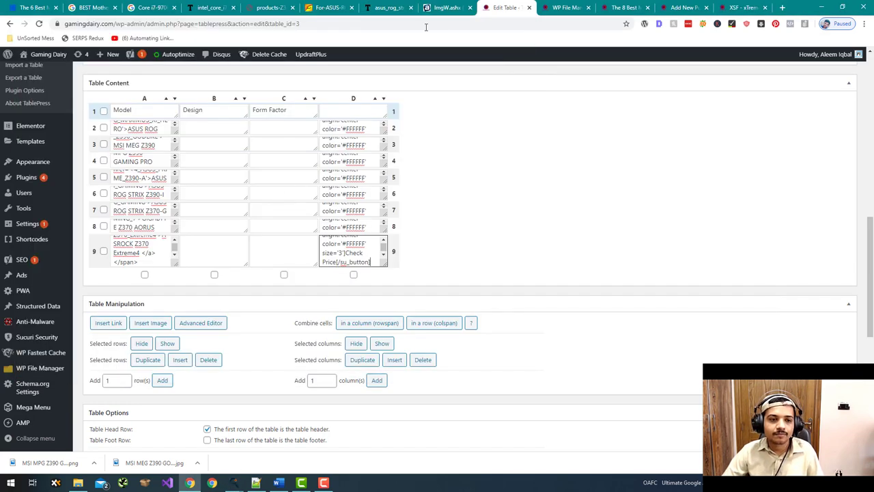
key("alt+Tab")
- Paste the first preview image markup into Design cell B2
key("alt+Tab")
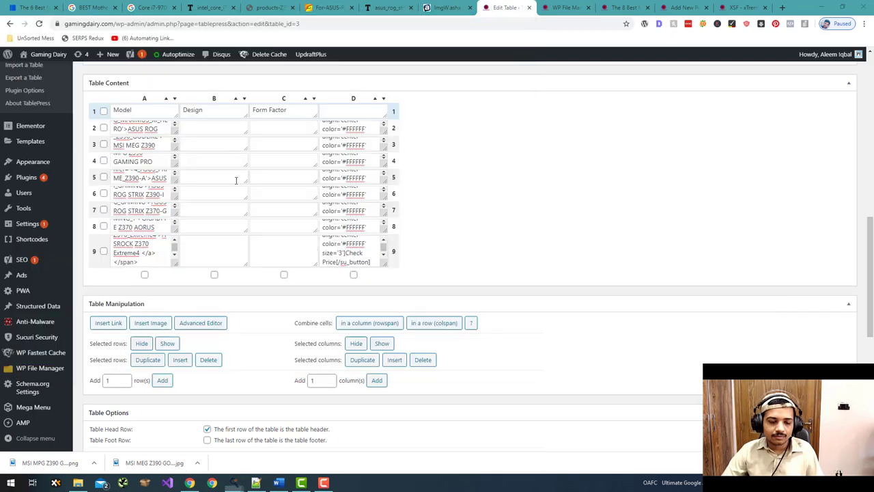
left_click(220, 134)
key("ctrl+v")
- Paste the second and third preview image markups into Design cells B3 and B4
key("alt+Tab")
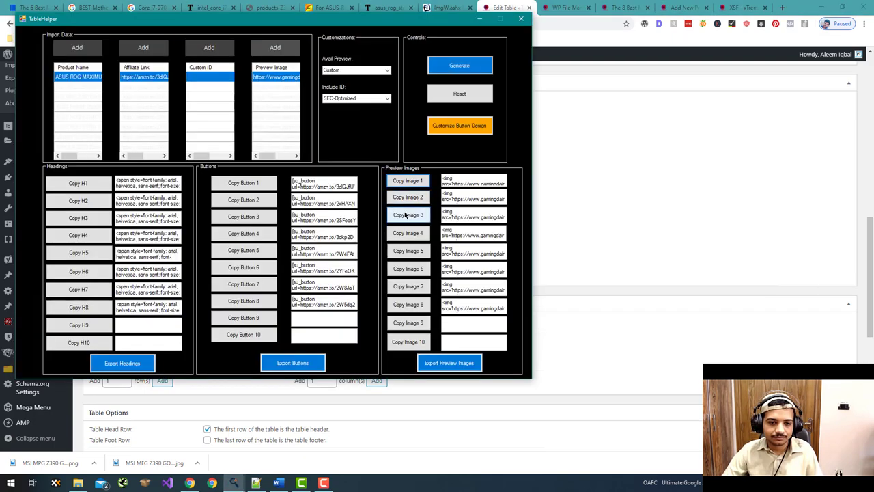
left_click(402, 198)
key("alt+Tab")
key("ctrl+v")
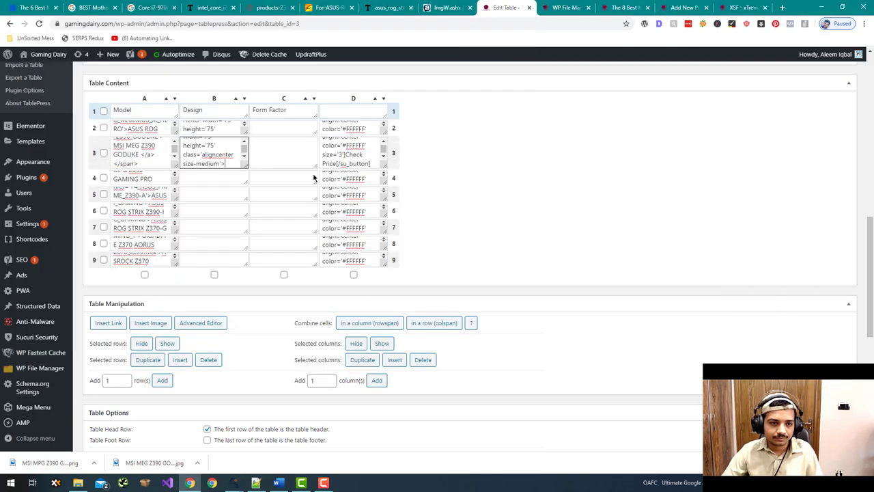
key("alt+Tab")
left_click(412, 216)
key("alt+Tab")
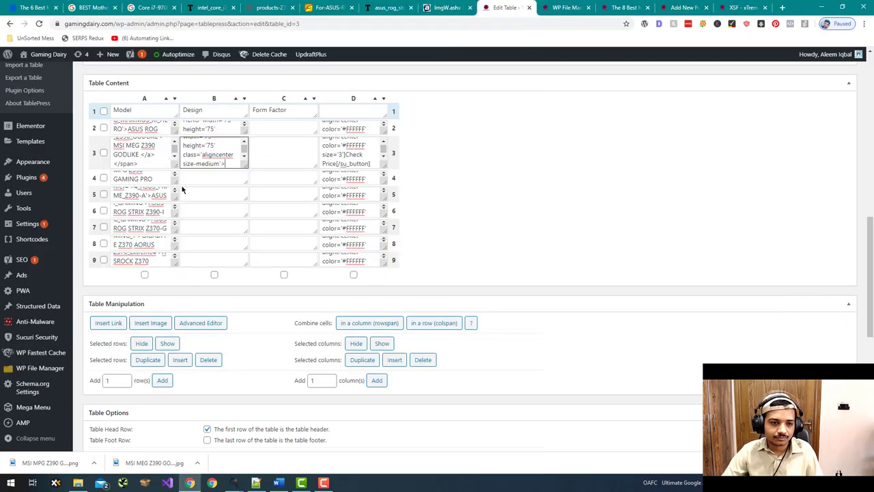
left_click(183, 178)
key("ctrl+v")
- Paste the fourth and fifth preview image markups into cells B5 and B6
key("alt+Tab")
left_click(402, 232)
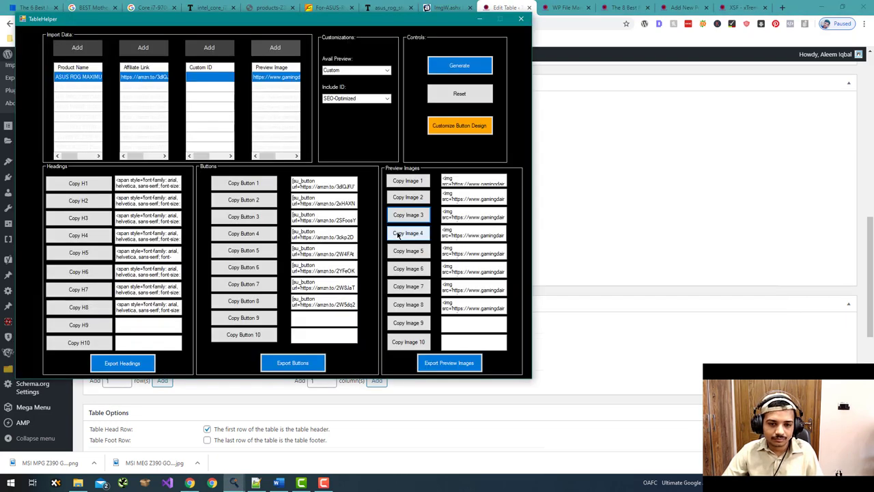
key("alt+Tab")
left_click(230, 191)
key("ctrl+v")
key("alt+Tab")
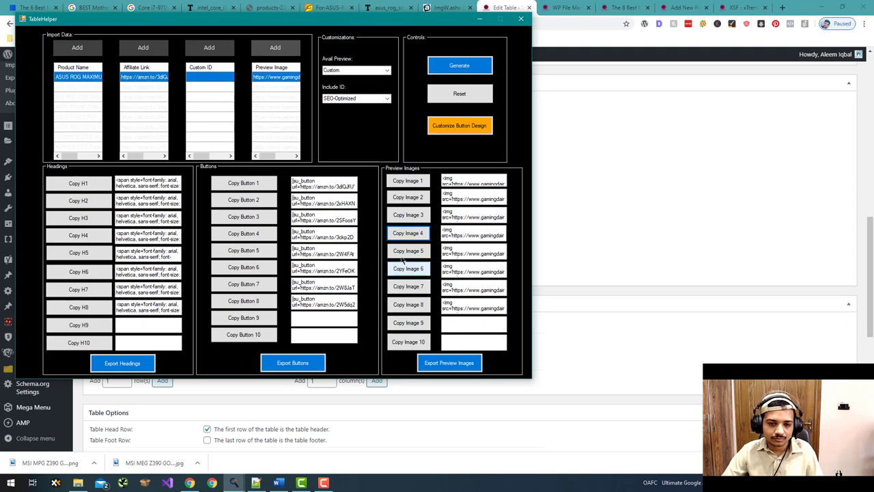
left_click(408, 252)
key("alt+Tab")
left_click(230, 208)
key("ctrl+v")
- Paste the sixth and seventh preview image markups into cells B7 and B8
key("alt+Tab")
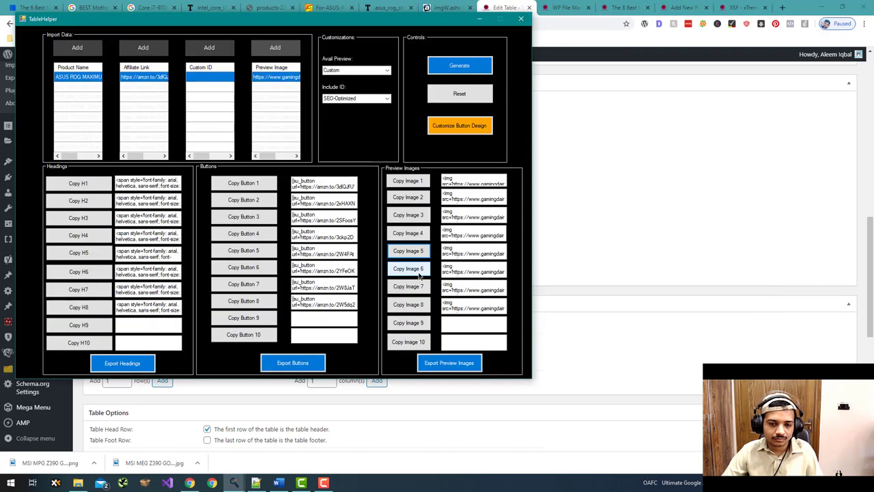
left_click(403, 269)
key("alt+Tab")
left_click(198, 219)
key("ctrl+v")
key("alt+Tab")
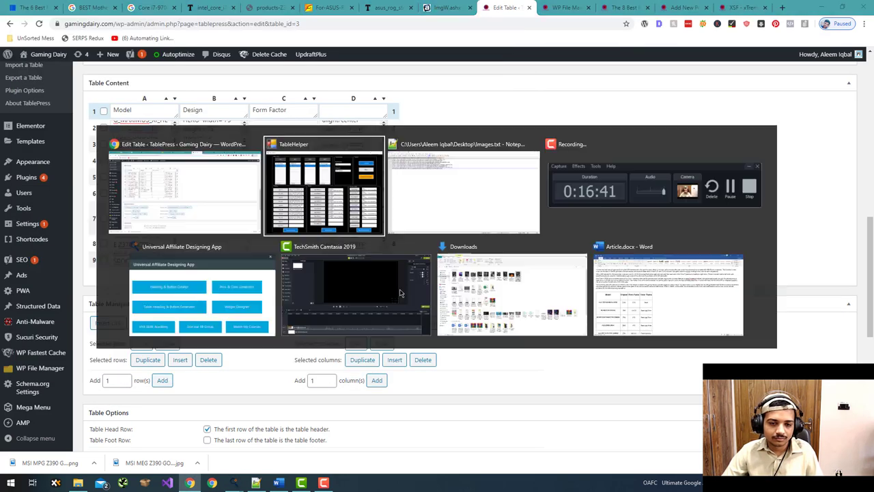
left_click(410, 287)
key("alt+Tab")
left_click(196, 239)
key("ctrl+v")
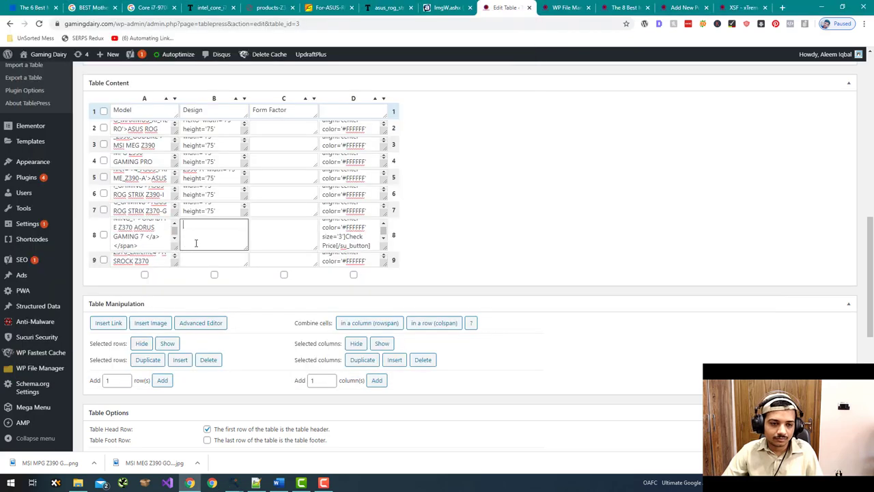
- Paste the eighth preview image markup into Design cell B9
key("alt+Tab")
left_click(409, 305)
key("alt+Tab")
left_click(205, 251)
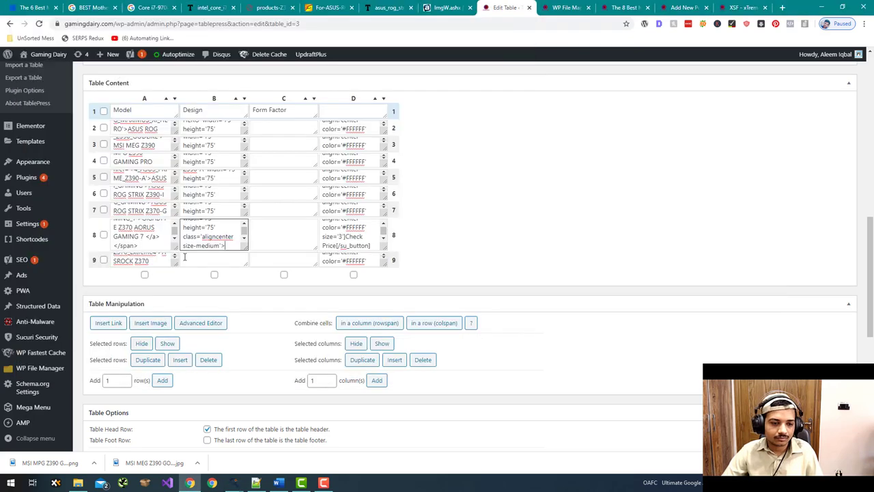
key("ctrl+v")
- Copy form factors ATX and E-ATX from the published table into TablePress rows 2 and 3
left_click(538, 5)
left_click_drag(618, 8, 564, 8)
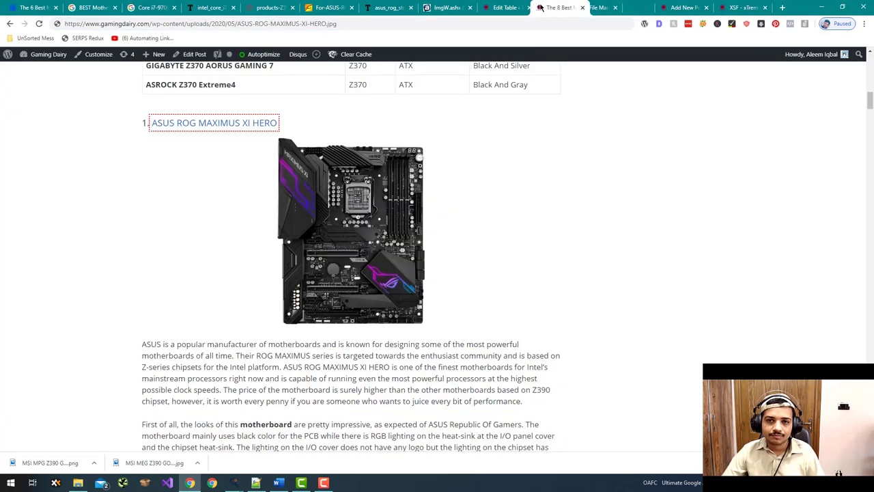
double_click(406, 178)
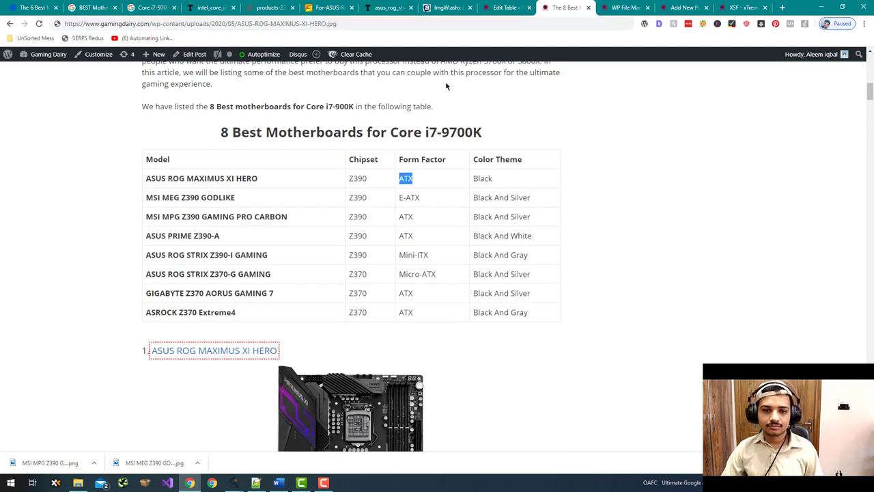
left_click(499, 7)
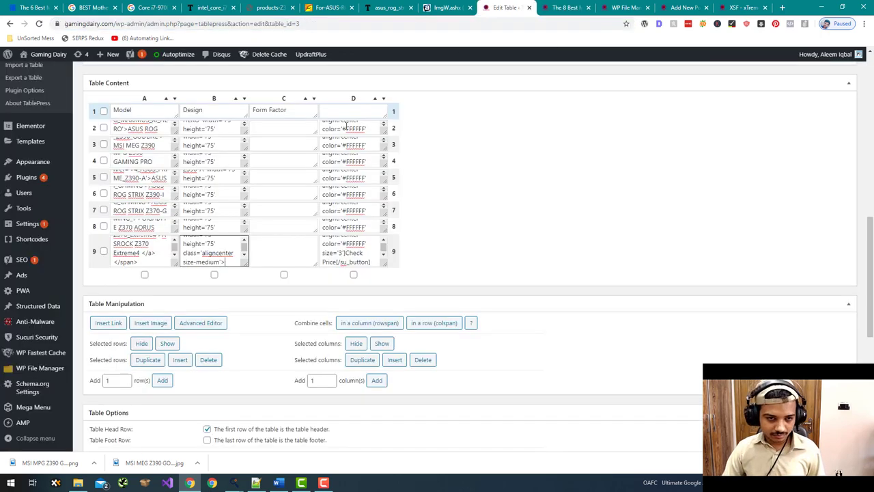
left_click(286, 133)
key("ctrl+v")
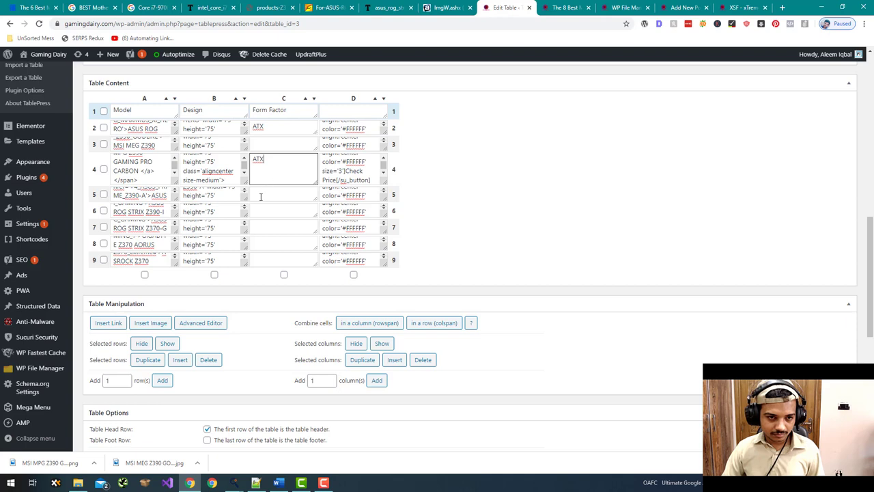
left_click(550, 9)
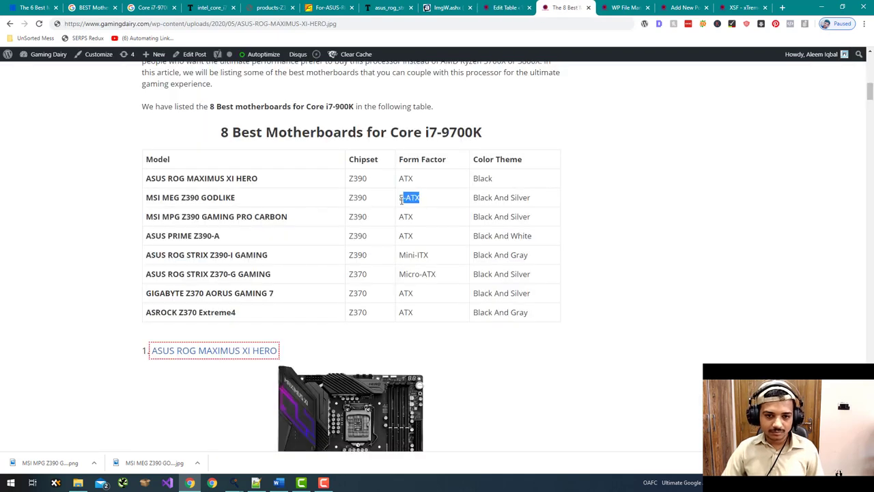
left_click(505, 7)
left_click(292, 150)
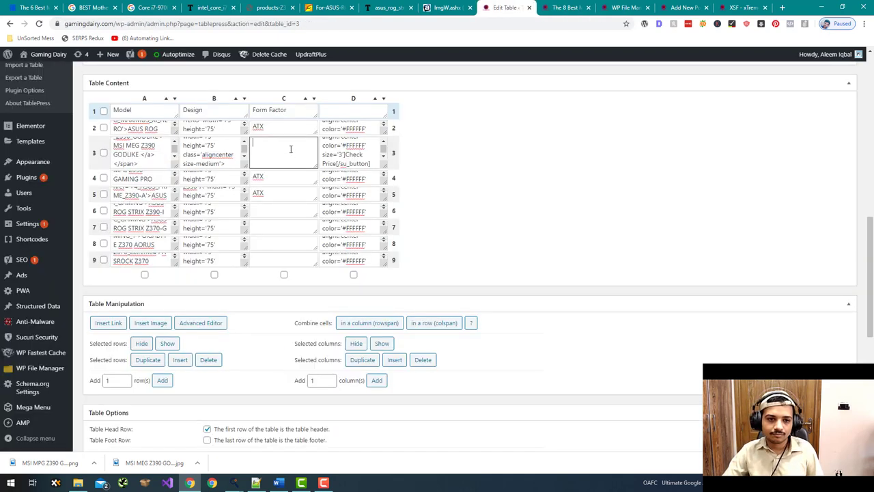
key("ctrl+v")
- Paste Mini-ITX and Micro-ATX into the ROG STRIX Z390-I and Z370-G Form Factor cells
left_click(555, 6)
left_click_drag(429, 255, 391, 259)
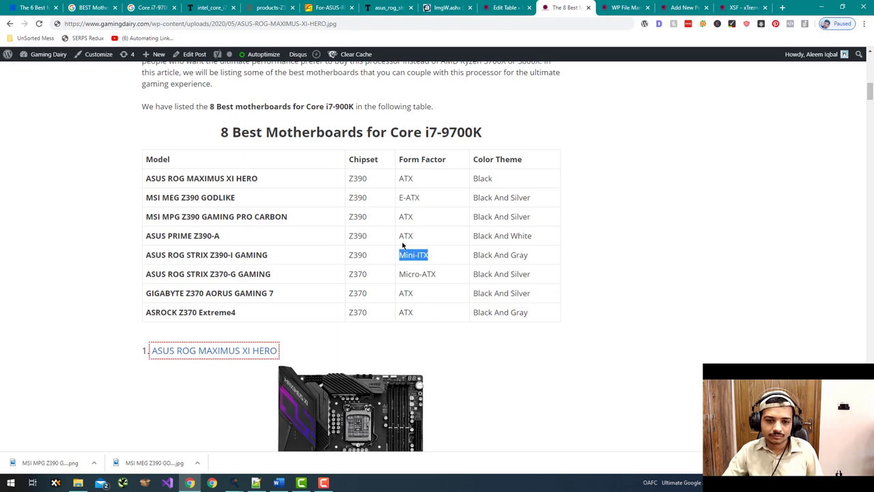
left_click(506, 8)
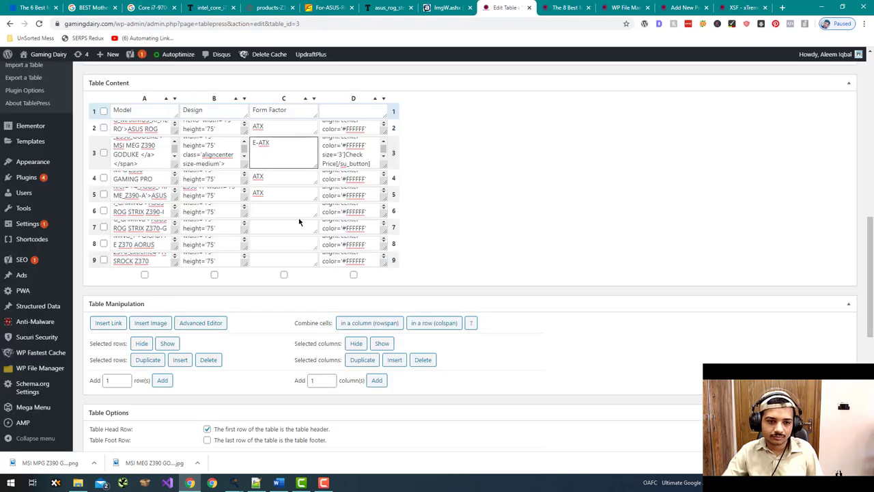
left_click(298, 213)
key("ctrl+v")
left_click(555, 7)
left_click_drag(435, 276, 385, 282)
key("ctrl+c")
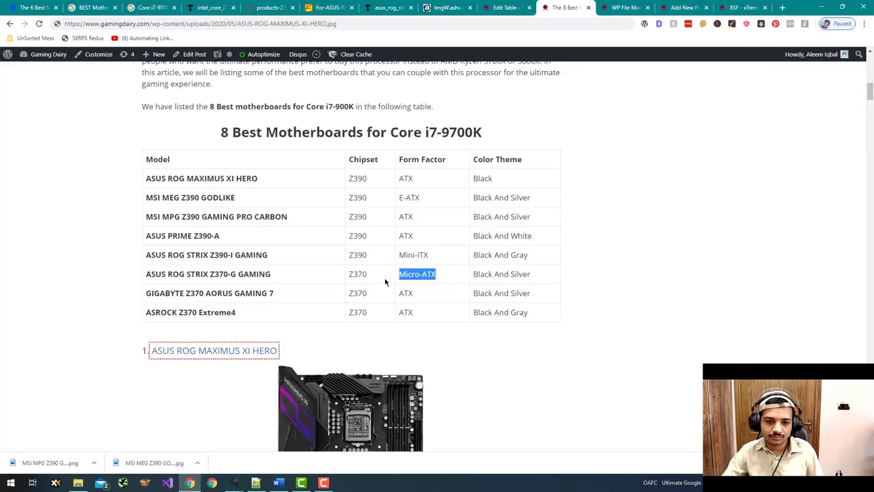
left_click(505, 8)
left_click(276, 228)
key("ctrl+v")
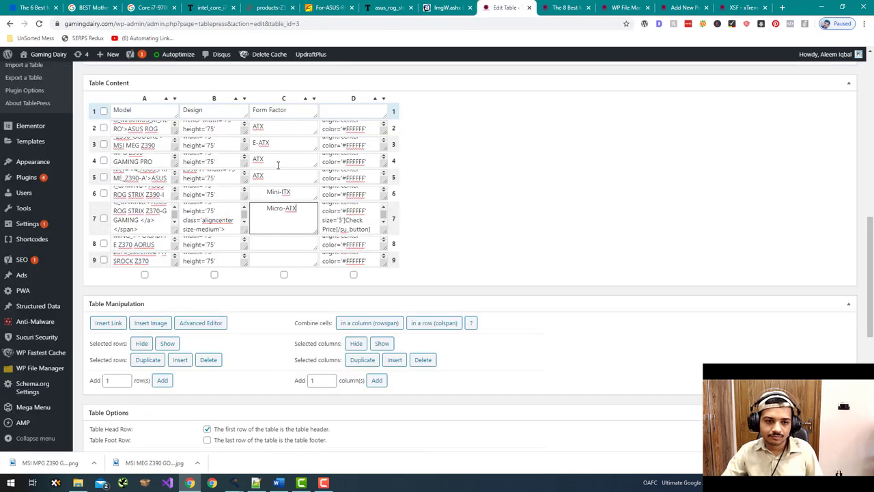
- Remove leading spaces before Micro-ATX and Mini-ITX, and give the GIGABYTE Z370 AORUS row ATX
left_click(267, 209)
key("BackSpace")
key("BackSpace")
key("BackSpace")
key("BackSpace")
key("BackSpace")
key("BackSpace")
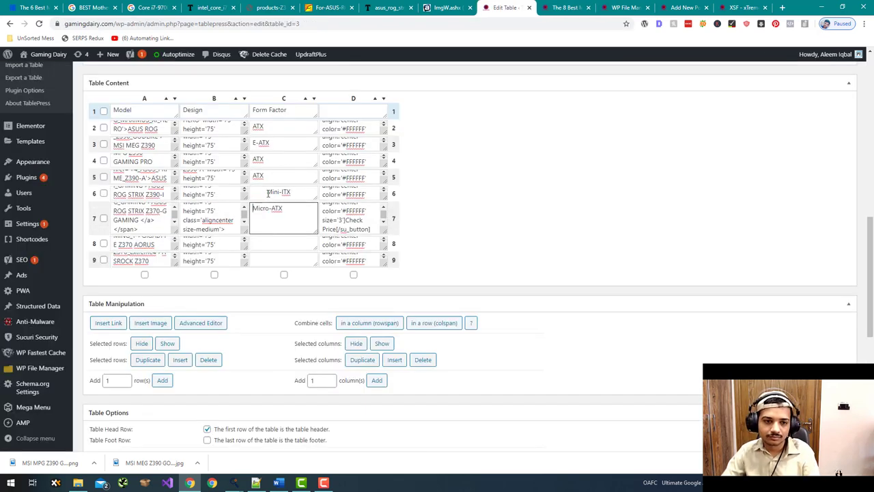
double_click(268, 193)
key("BackSpace")
left_click(267, 175)
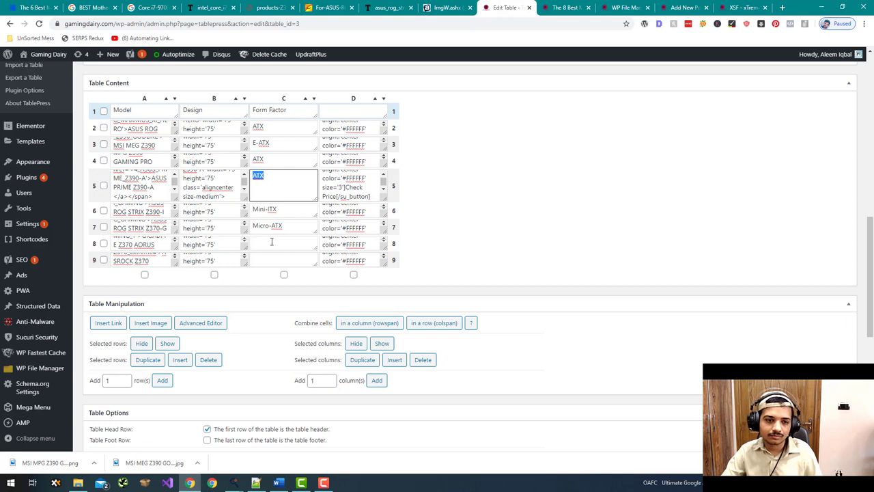
left_click(271, 242)
type("ATX")
left_click(275, 255)
- Turn off DataTables features for the table and save the changes
scroll(427, 238, "down", 4)
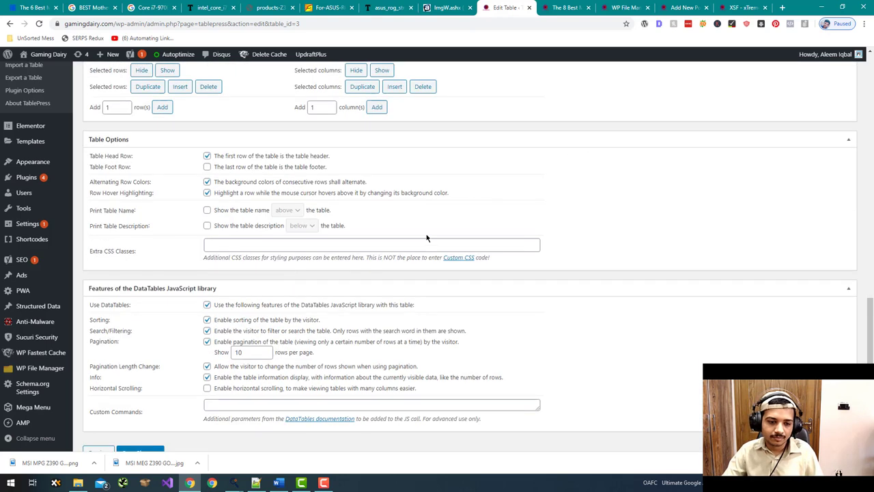
left_click(226, 309)
scroll(355, 265, "down", 2)
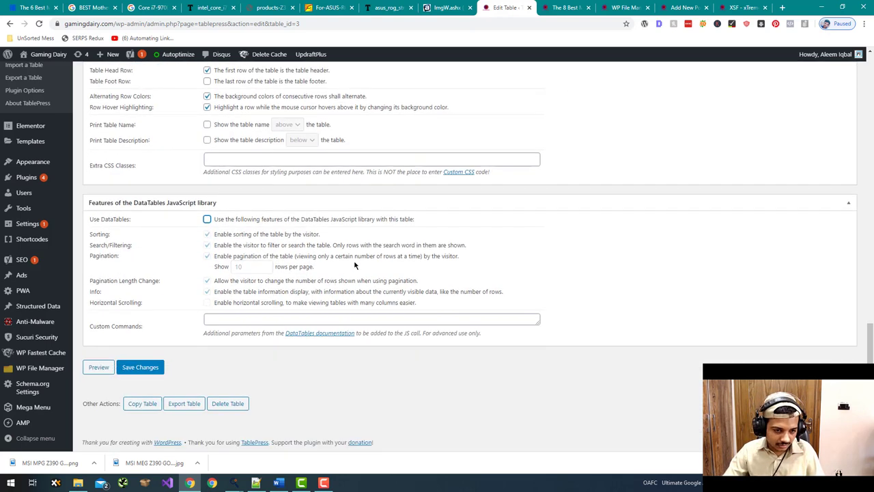
left_click(154, 367)
- Select the table's shortcode [table id=3 /] for copying
scroll(246, 267, "down", 3)
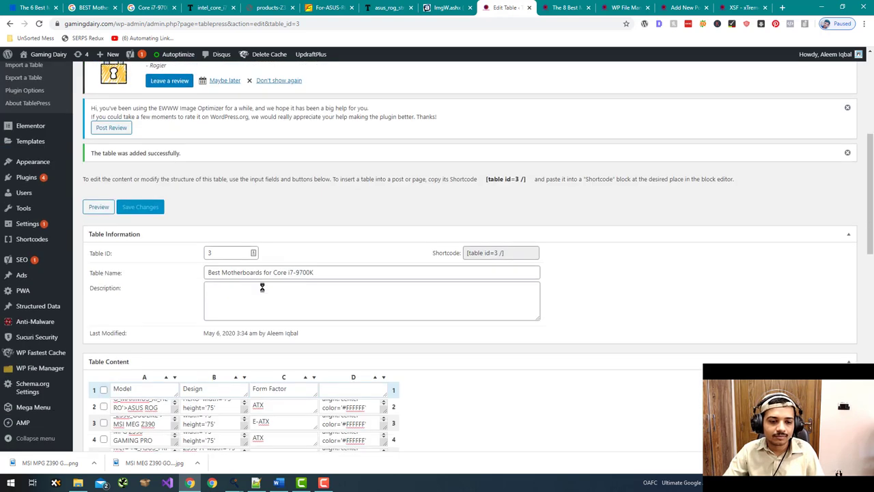
left_click(500, 252)
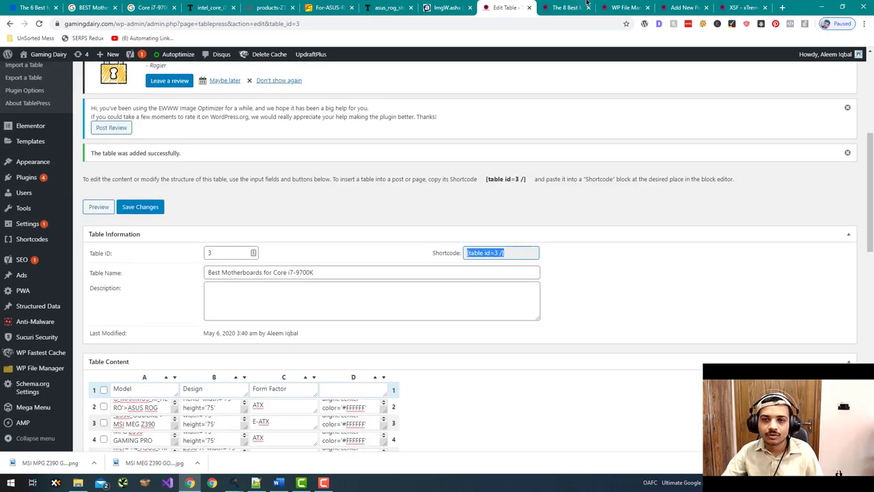
left_click(581, 7)
- Remove the old built-in Table block from the post
left_click(683, 6)
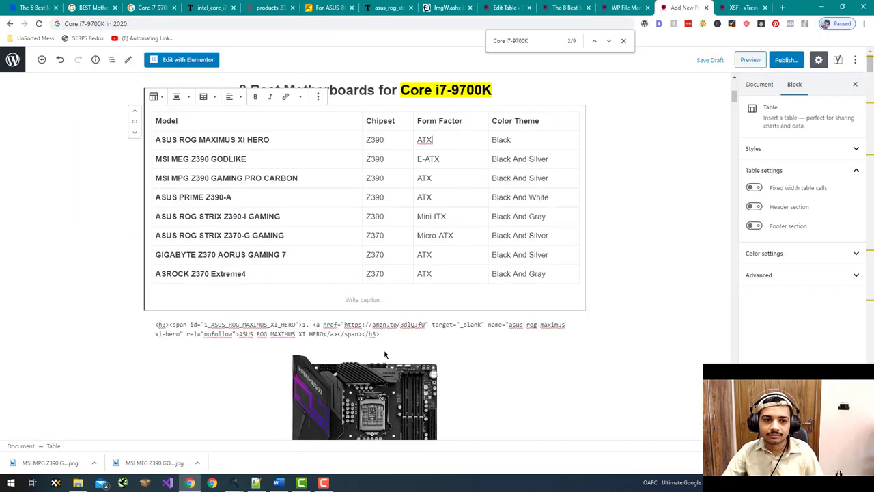
left_click(318, 97)
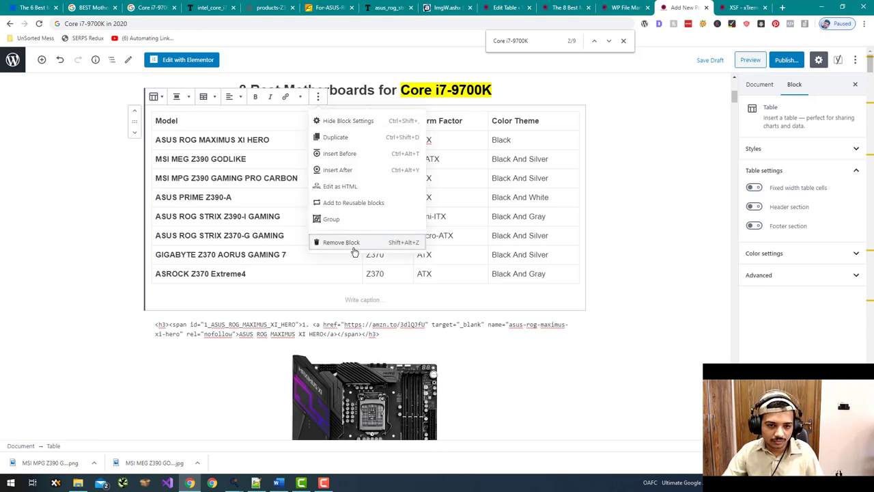
key("shift+alt+z")
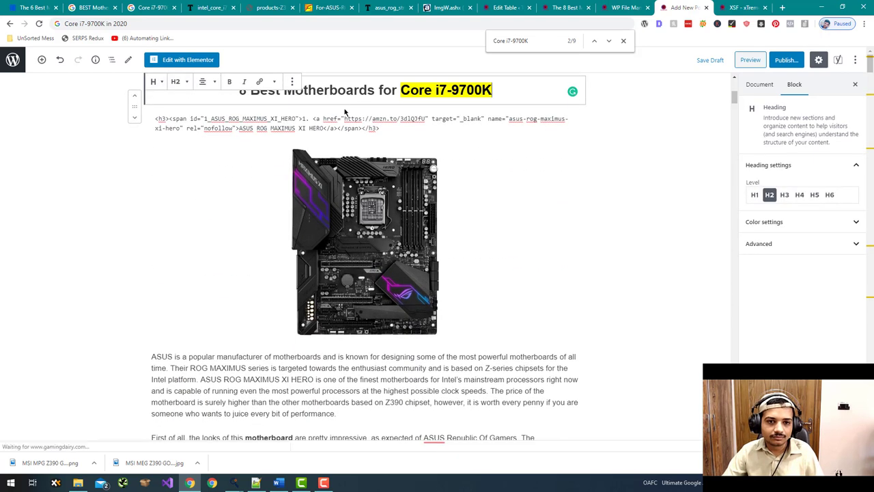
- Add a new empty block beneath the '8 Best Motherboards for Core i7-9700K' heading
left_click(509, 94)
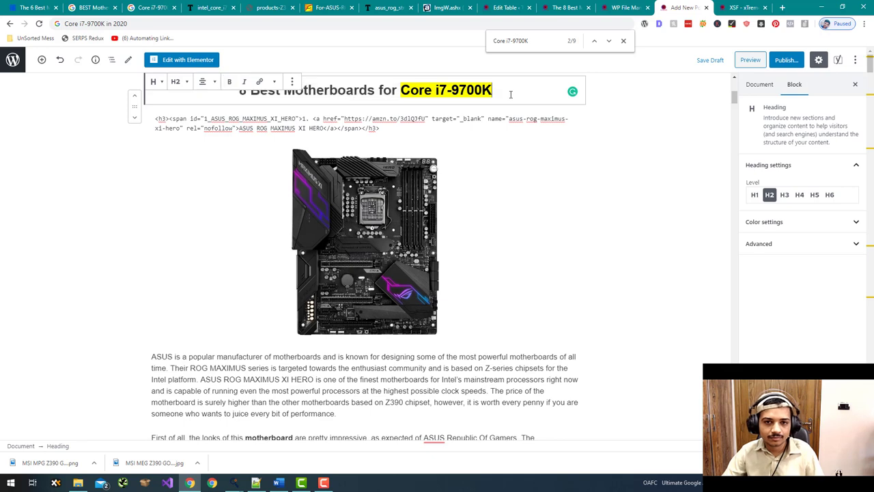
left_click(157, 118)
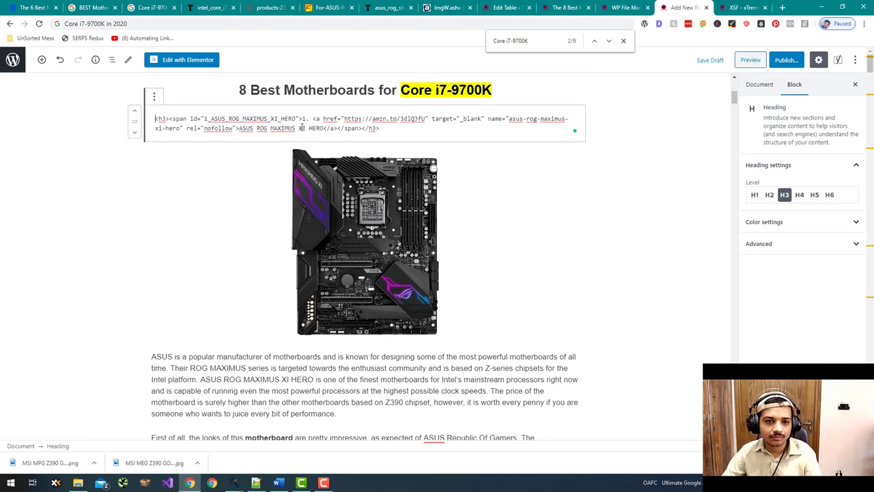
left_click(345, 188)
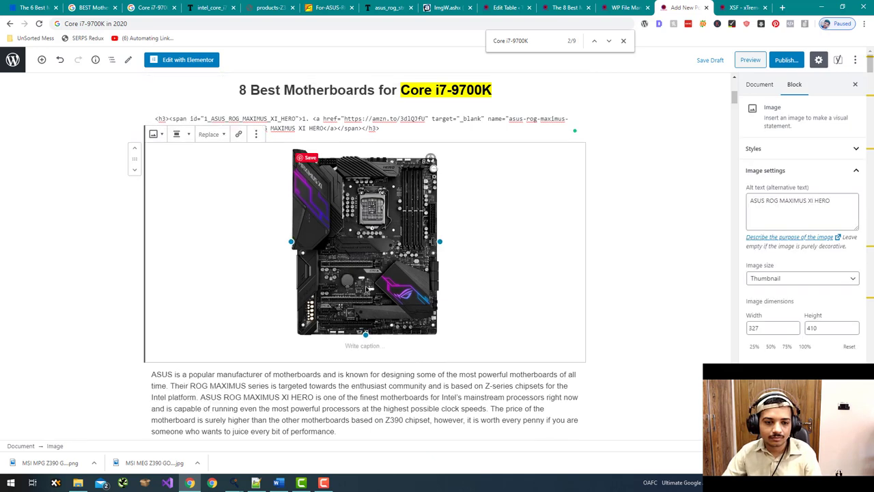
left_click(359, 366)
scroll(380, 248, "up", 3)
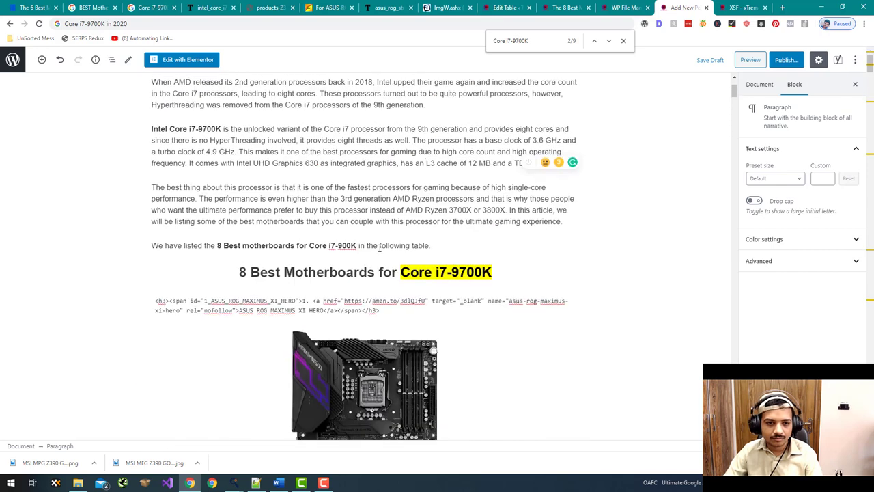
left_click(441, 246)
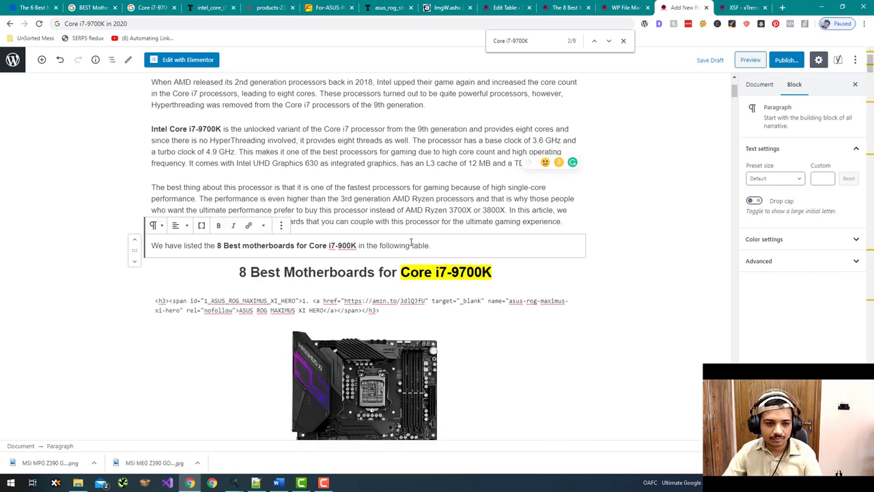
left_click(567, 230)
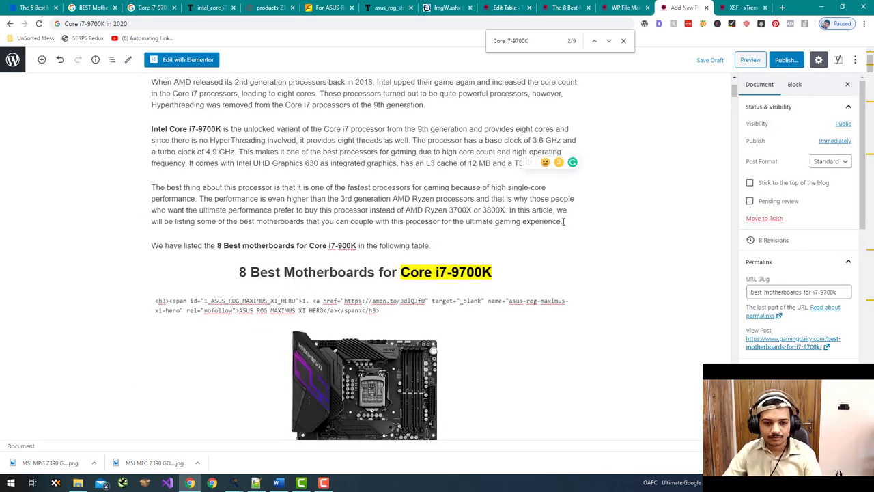
left_click(497, 273)
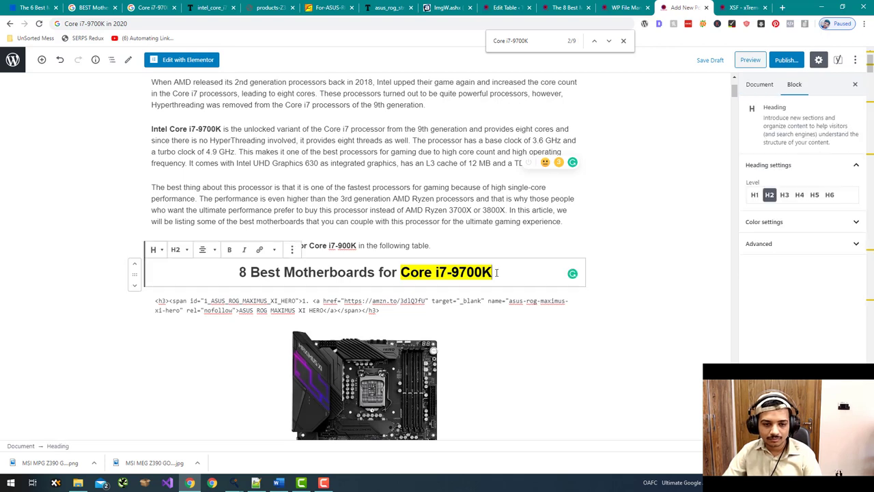
key("Return")
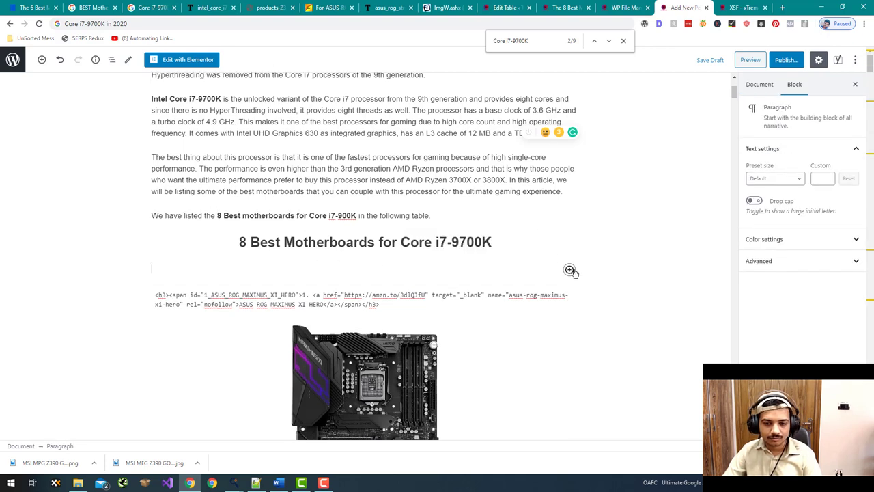
left_click(570, 270)
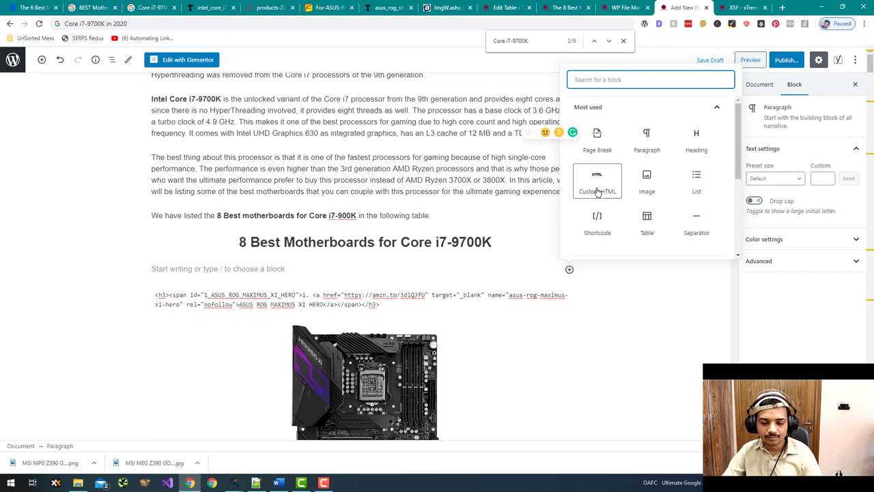
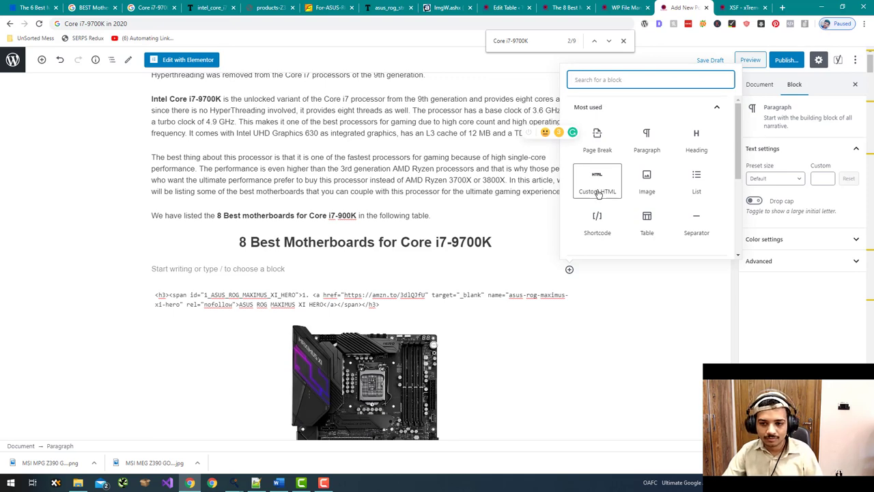
- Insert a shortcode block containing [table id=3 /] under the '8 Best Motherboards for Core i7-9700K' heading
left_click(597, 218)
type("[table id=3 /]")
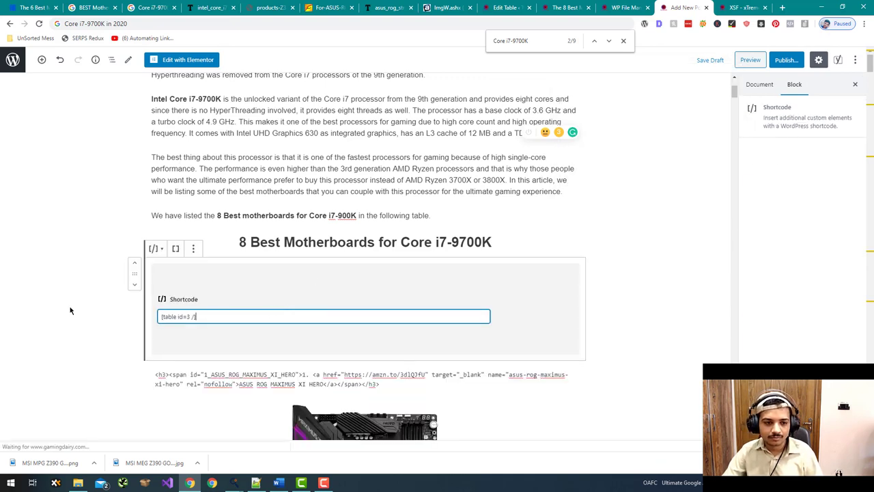
left_click(69, 311)
scroll(137, 286, "down", 9)
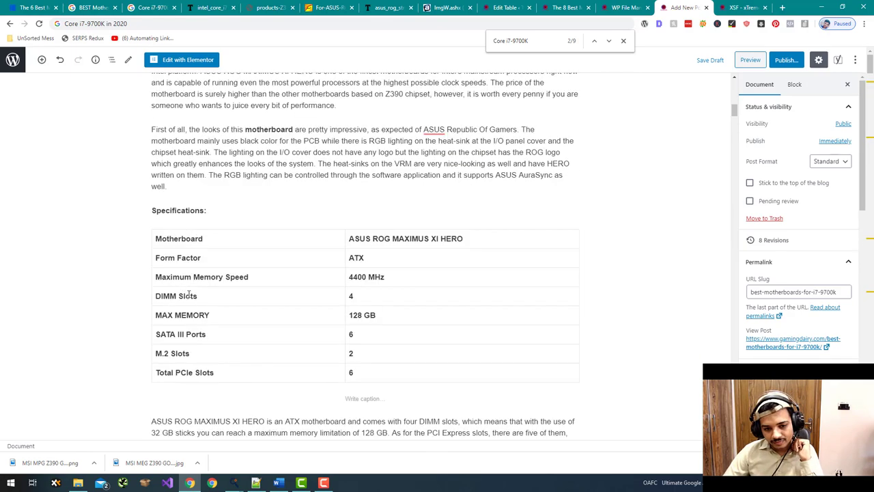
scroll(188, 295, "down", 2)
- Give the MSI MEG Z390 GODLIKE, GAMING PRO CARBON and ASUS PRIME Z390-A specs tables the Stripes style
left_click(230, 293)
left_click(156, 141)
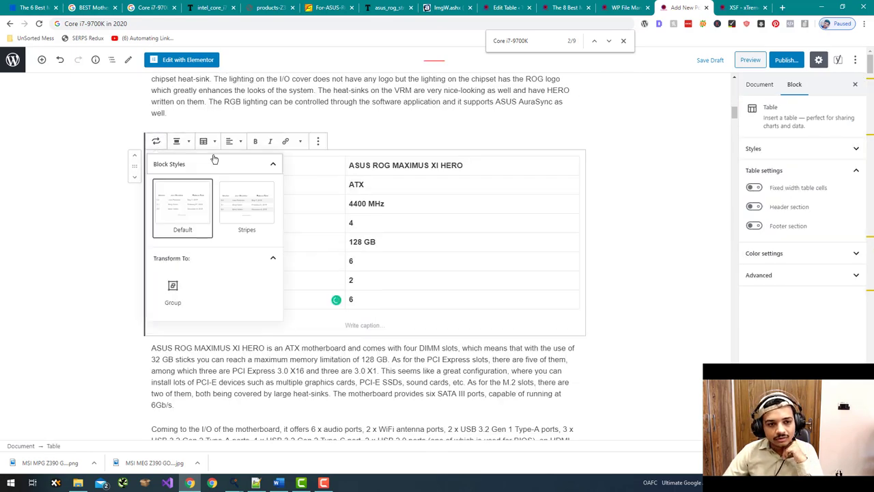
left_click(94, 244)
scroll(96, 246, "down", 15)
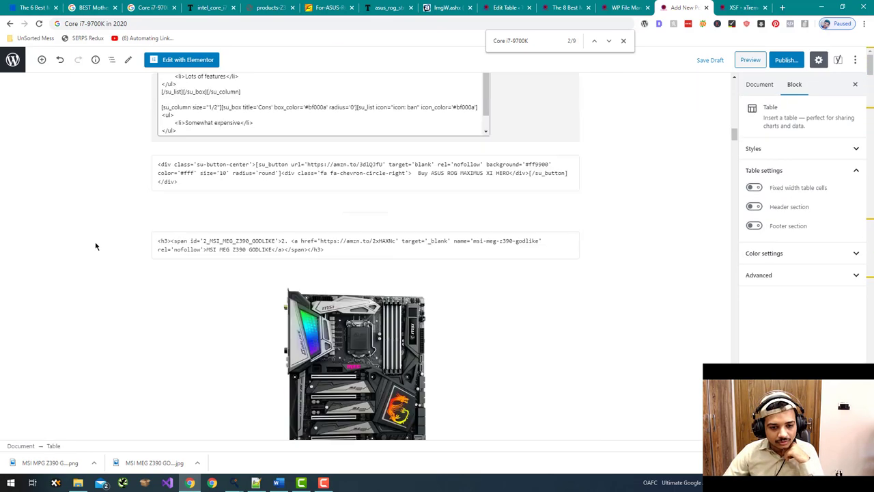
scroll(99, 247, "down", 8)
left_click(205, 201)
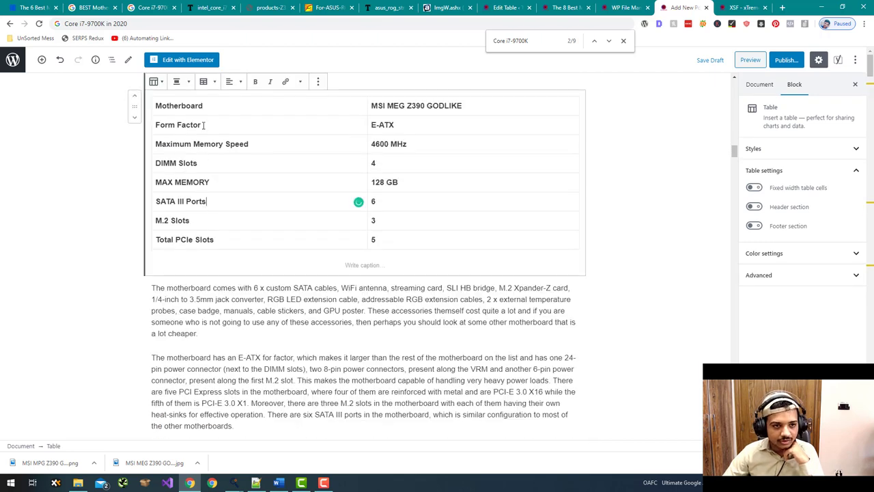
left_click(156, 82)
left_click(246, 147)
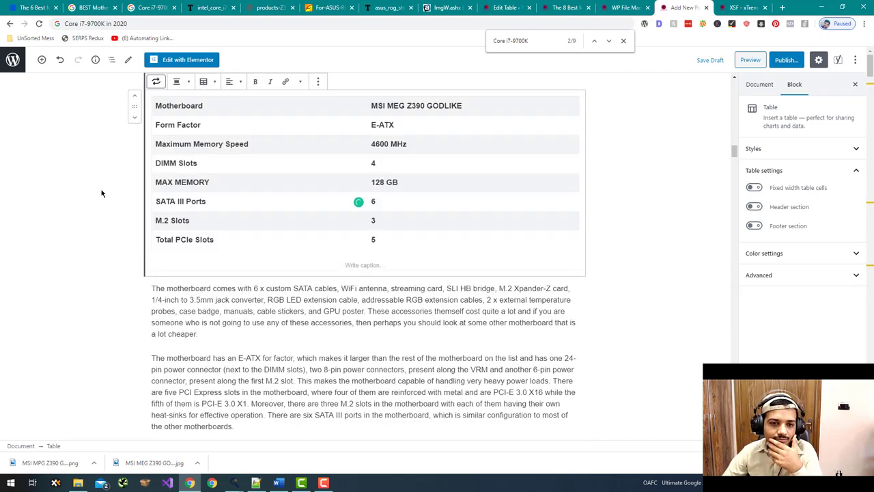
scroll(101, 193, "down", 10)
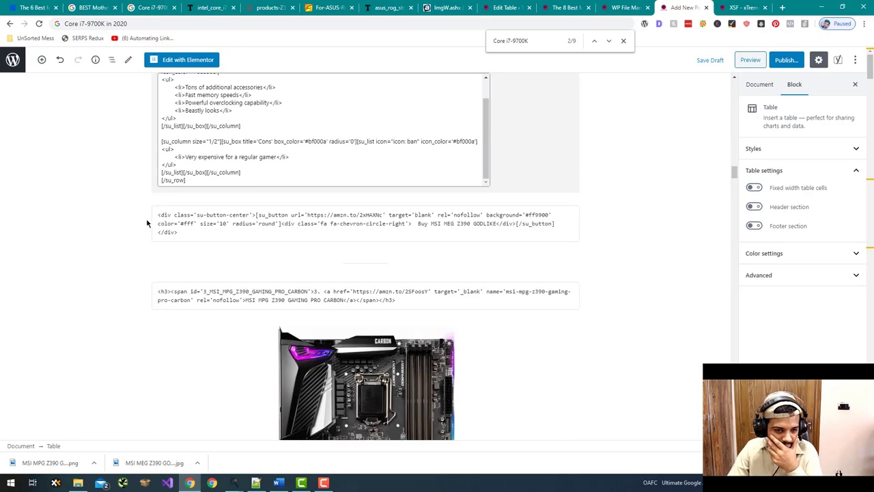
scroll(140, 220, "down", 10)
left_click(228, 167)
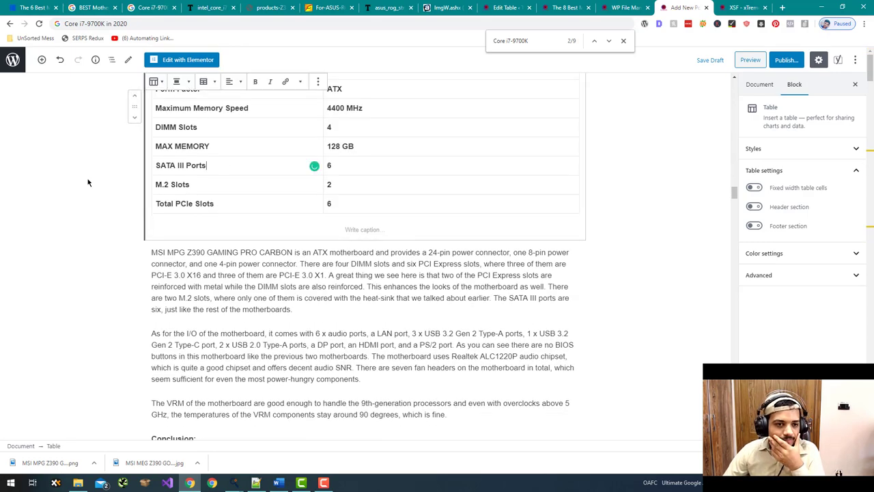
scroll(87, 181, "up", 1)
left_click(155, 136)
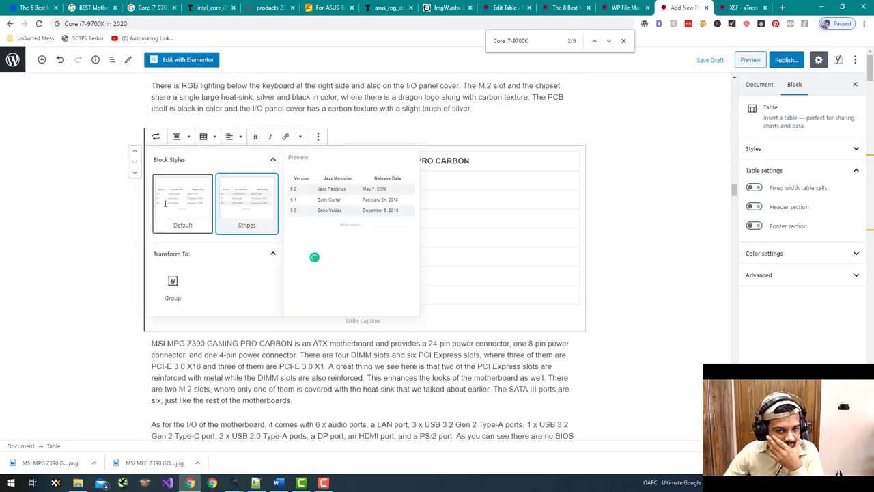
left_click(164, 203)
scroll(108, 214, "up", 10)
scroll(107, 214, "down", 5)
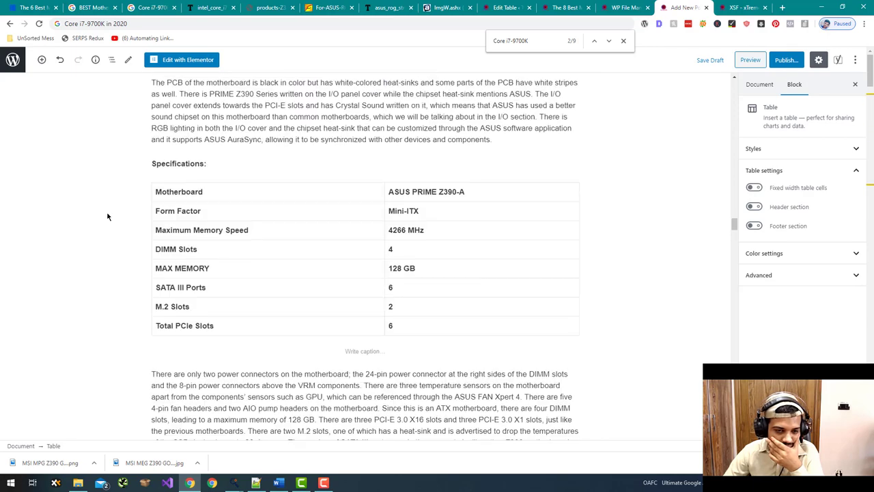
left_click(376, 246)
left_click(156, 164)
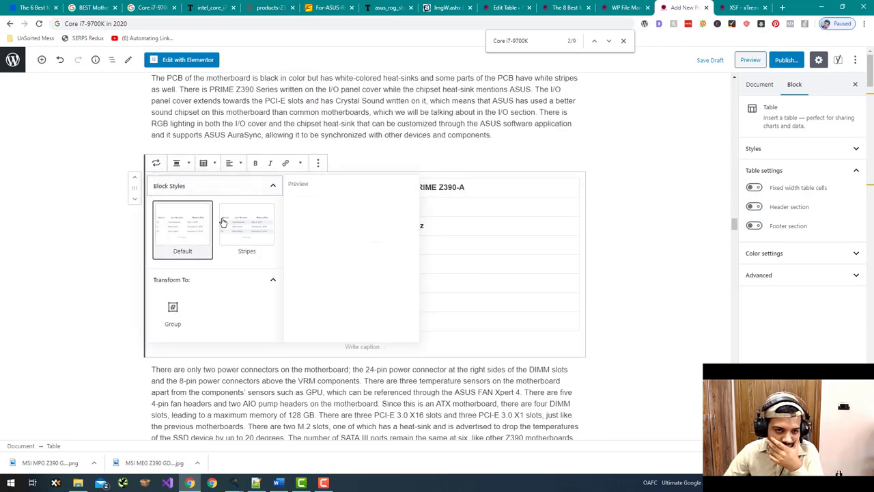
left_click(376, 244)
- Stripe the ROG STRIX Z390-I GAMING, STRIX Z370-G, AORUS GAMING 7 and ASRock Z370 Extreme4 specs tables
scroll(58, 180, "down", 10)
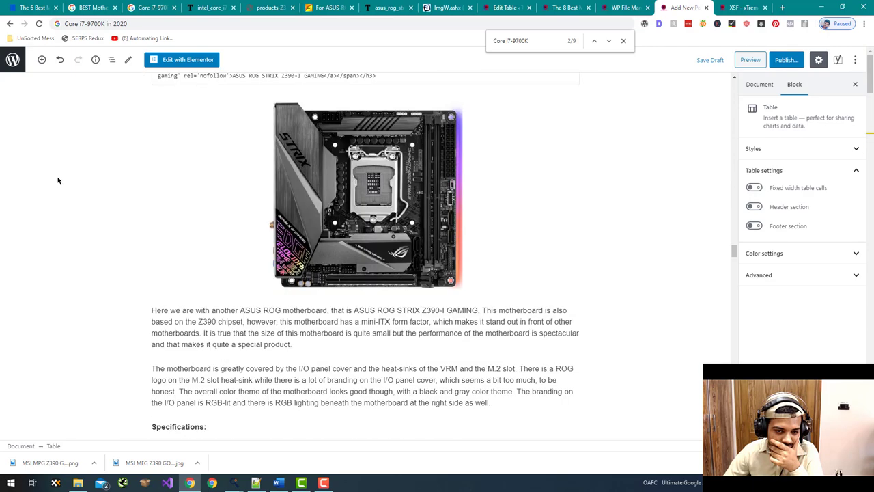
scroll(58, 180, "down", 7)
scroll(72, 189, "up", 3)
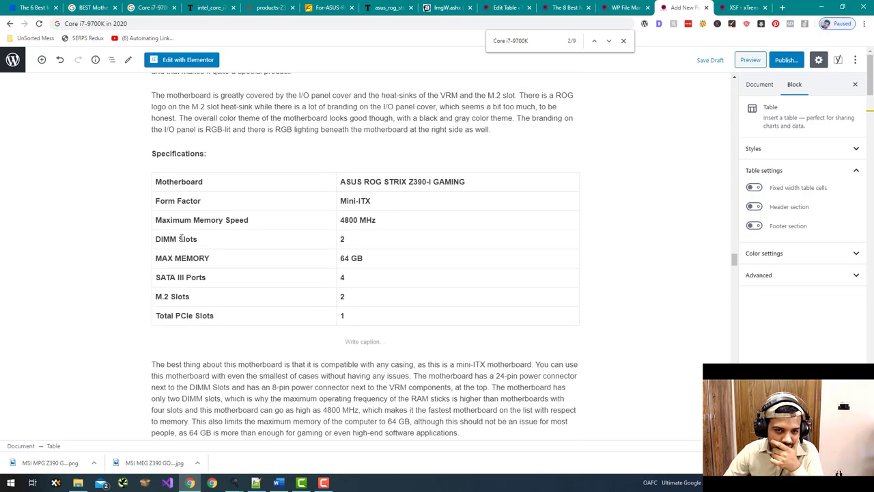
left_click(181, 238)
left_click(156, 157)
key("Escape")
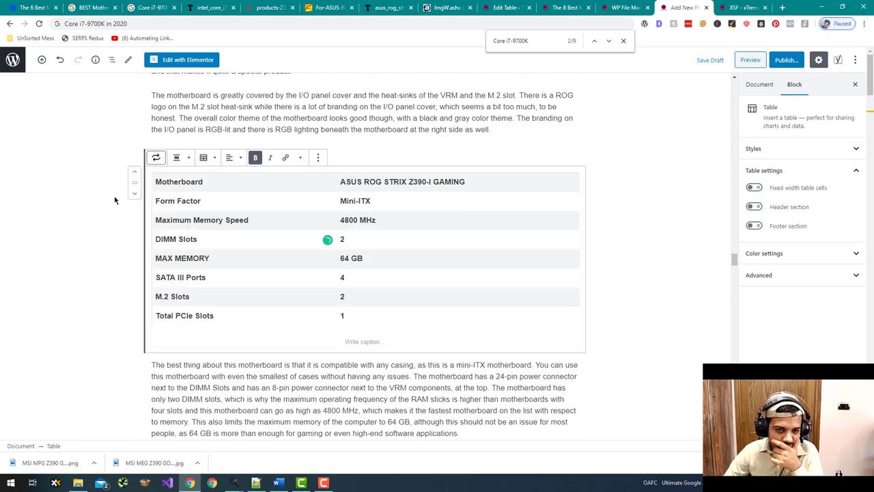
scroll(80, 186, "down", 15)
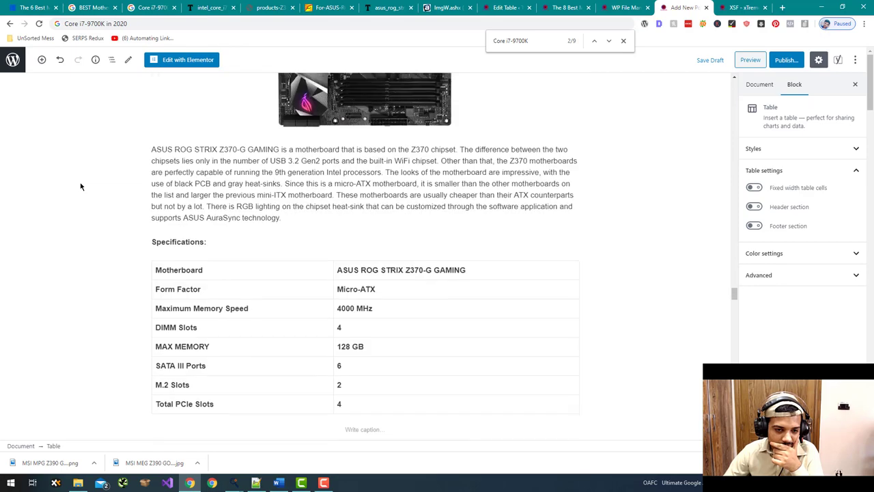
scroll(80, 186, "down", 3)
left_click_drag(157, 204, 209, 204)
left_click(157, 103)
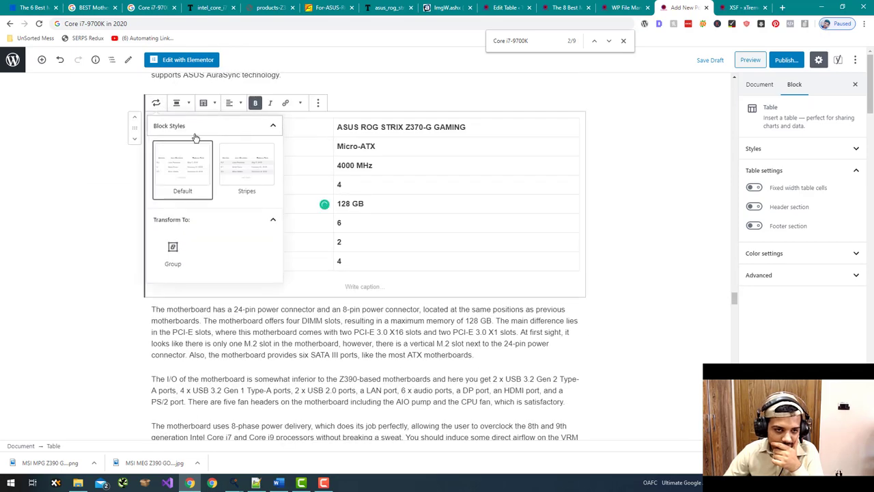
left_click(237, 179)
scroll(102, 182, "up", 3)
scroll(103, 183, "down", 8)
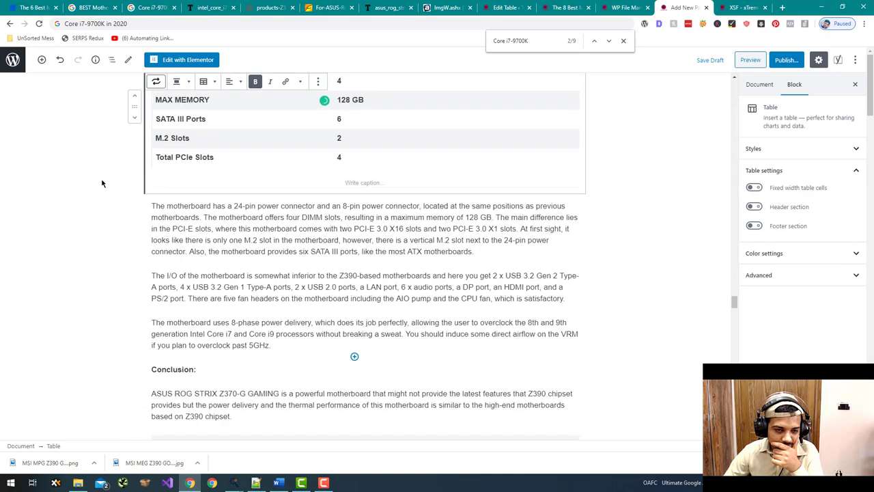
scroll(103, 183, "down", 8)
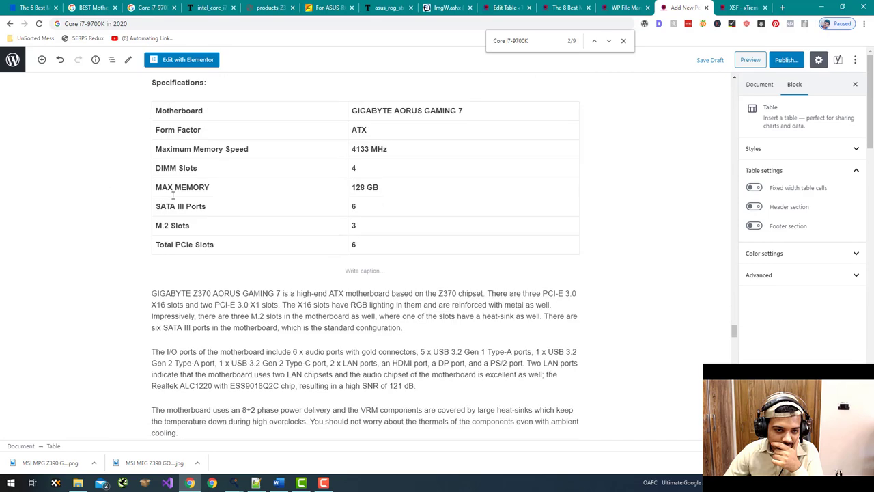
scroll(169, 195, "up", 1)
left_click(157, 132)
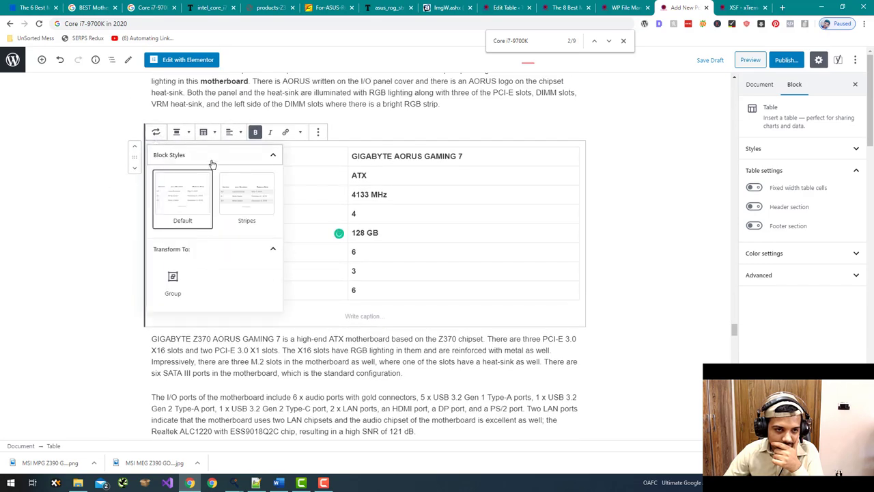
left_click(246, 198)
scroll(30, 231, "down", 20)
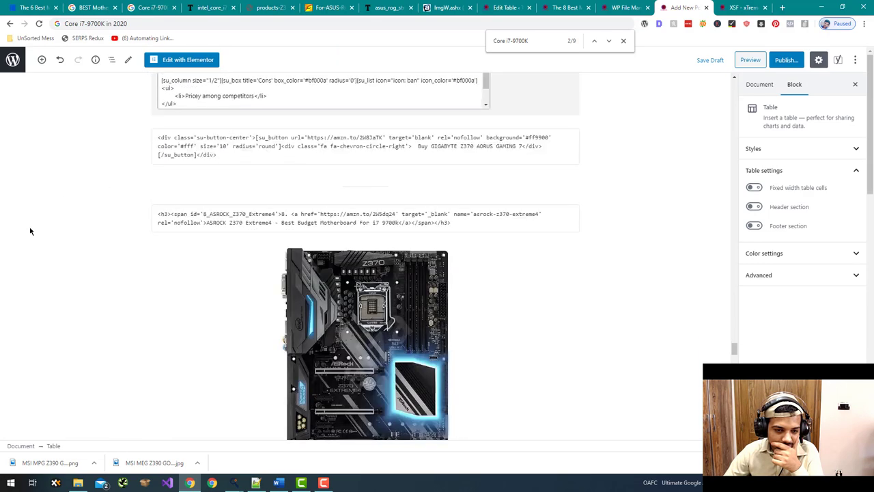
left_click(169, 242)
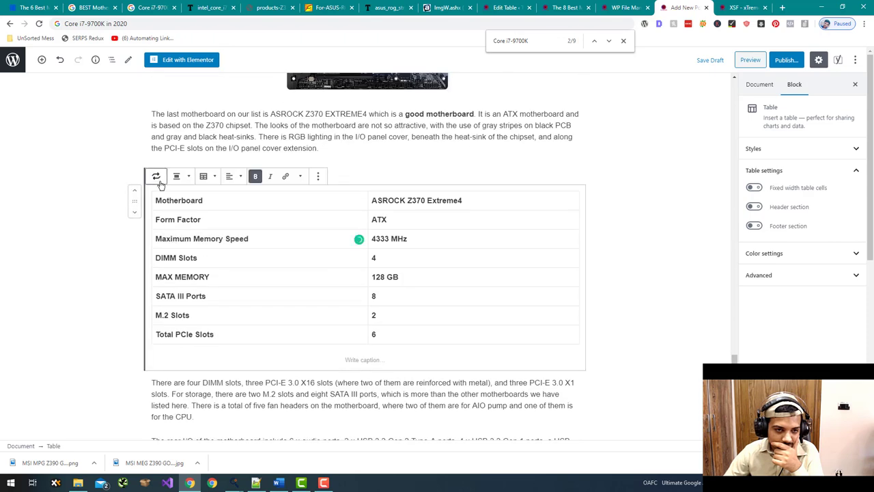
left_click(155, 176)
left_click(245, 239)
scroll(1, 287, "down", 10)
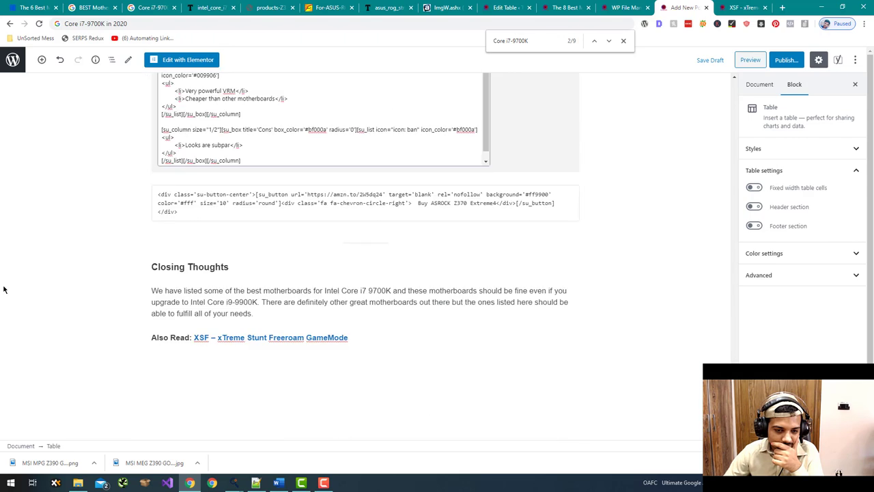
scroll(4, 289, "up", 11)
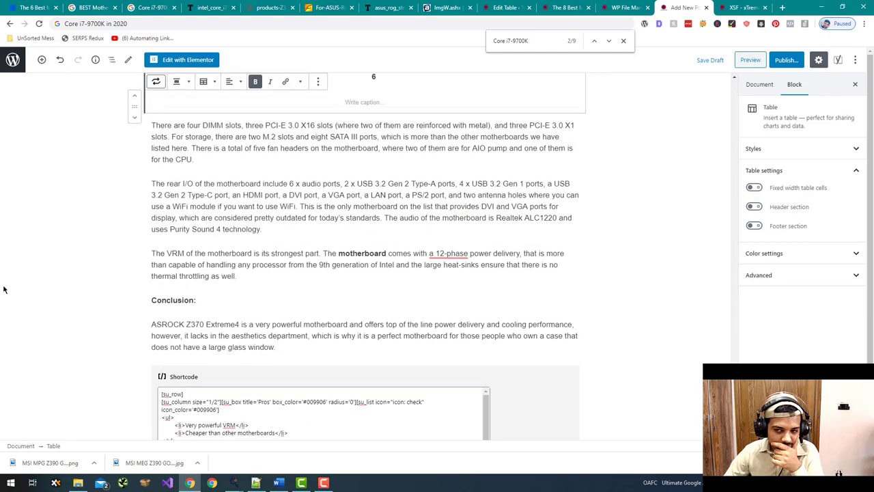
middle_click(3, 285)
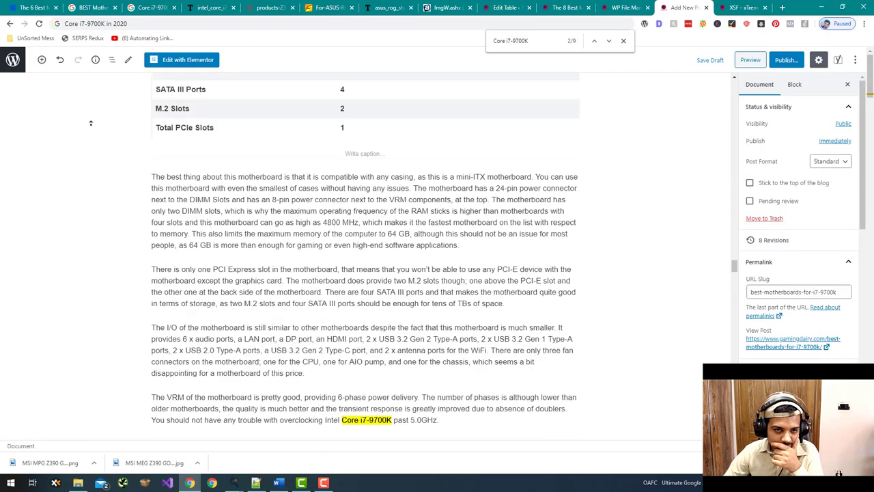
- Close the find bar and select the opening sentence of the Closing Thoughts paragraph
left_click(625, 40)
scroll(524, 198, "down", 2)
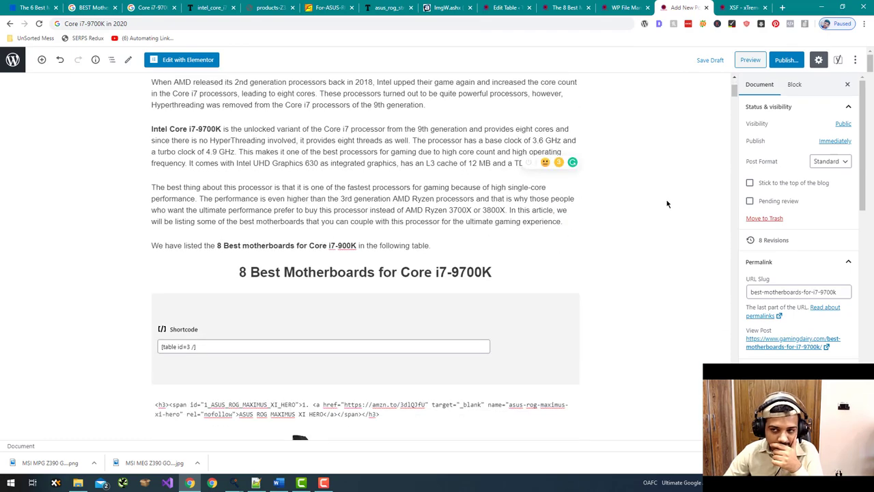
scroll(676, 163, "up", 1)
scroll(675, 163, "down", 6)
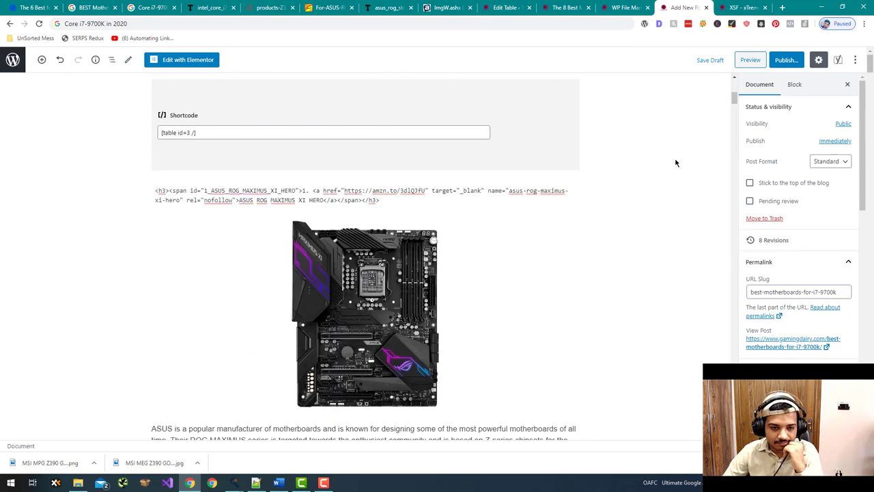
scroll(676, 163, "down", 10)
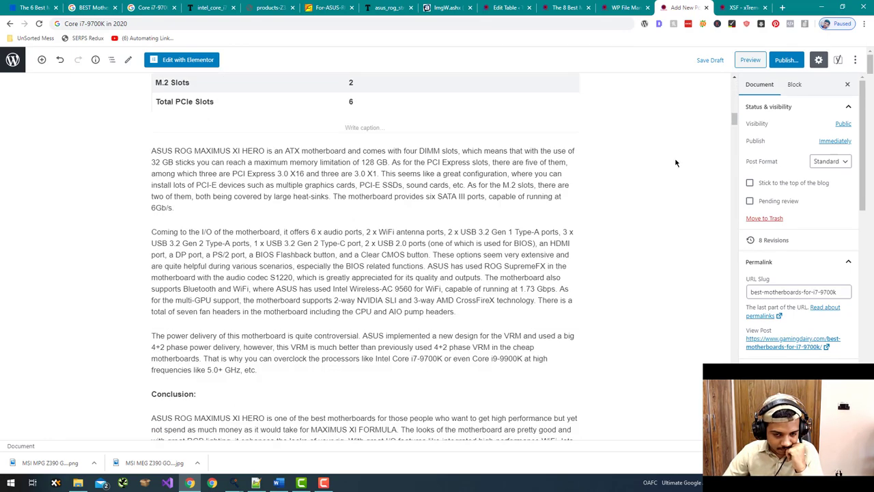
scroll(675, 162, "down", 5)
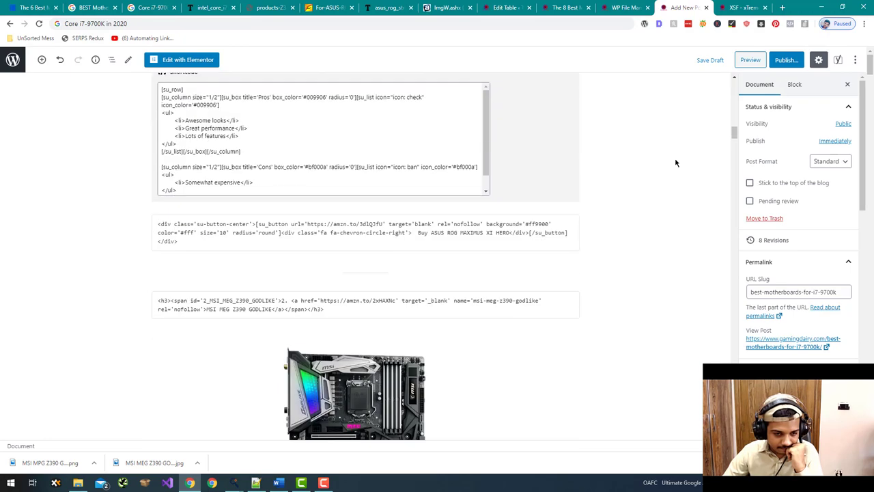
left_click_drag(736, 138, 734, 397)
scroll(728, 301, "up", 2)
scroll(727, 302, "down", 5)
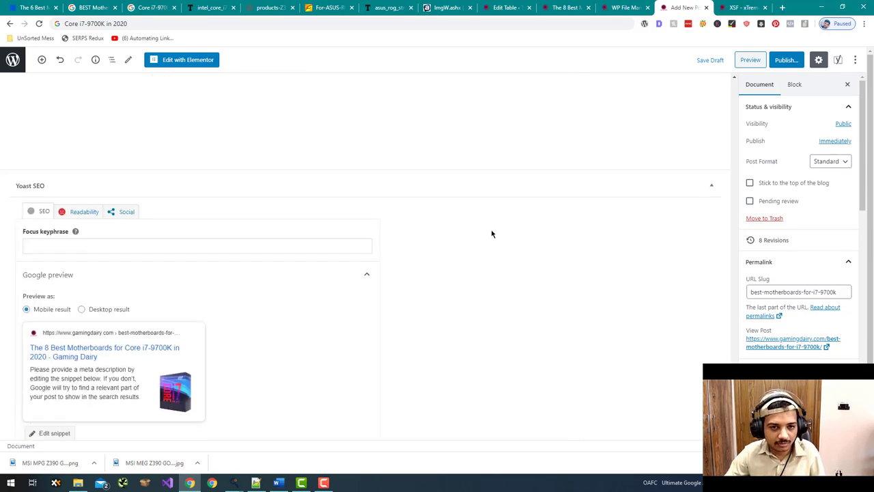
scroll(308, 217, "up", 3)
left_click_drag(277, 190, 254, 181)
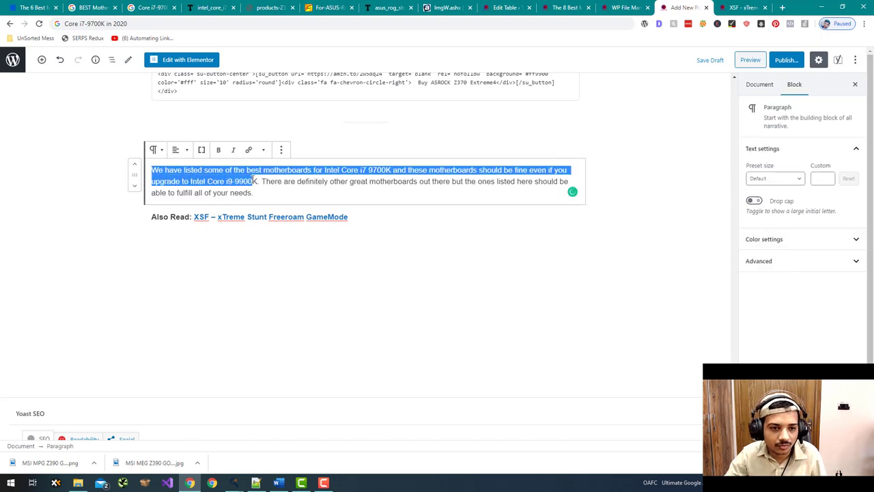
- Paste the Closing Thoughts opening sentence into the Yoast meta description field
scroll(116, 273, "down", 5)
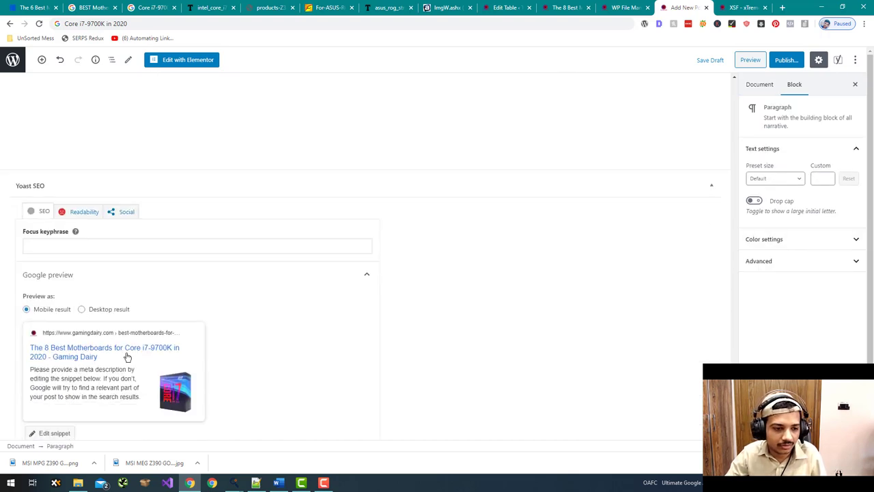
scroll(113, 330, "down", 3)
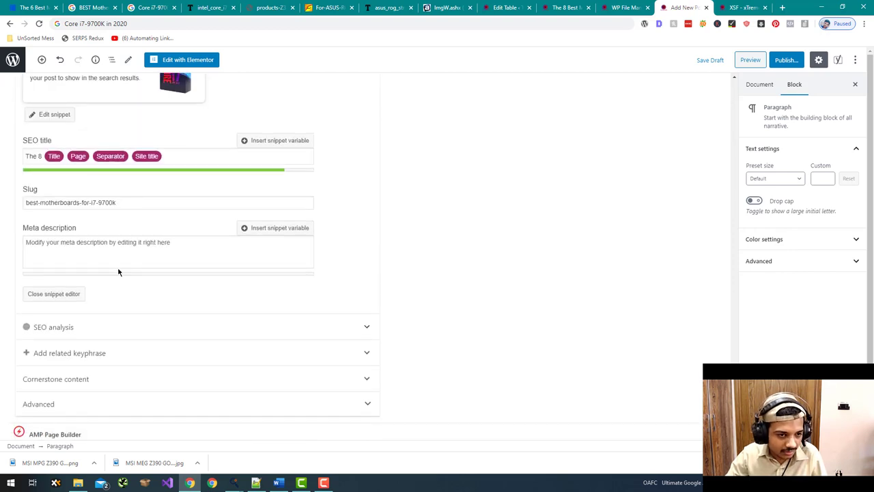
left_click(101, 242)
type("We have listed some of the best motherboards for Intel Core i7 9700K and these motherboards should be fine even if you upgrade to Intel Core i9-9900K.")
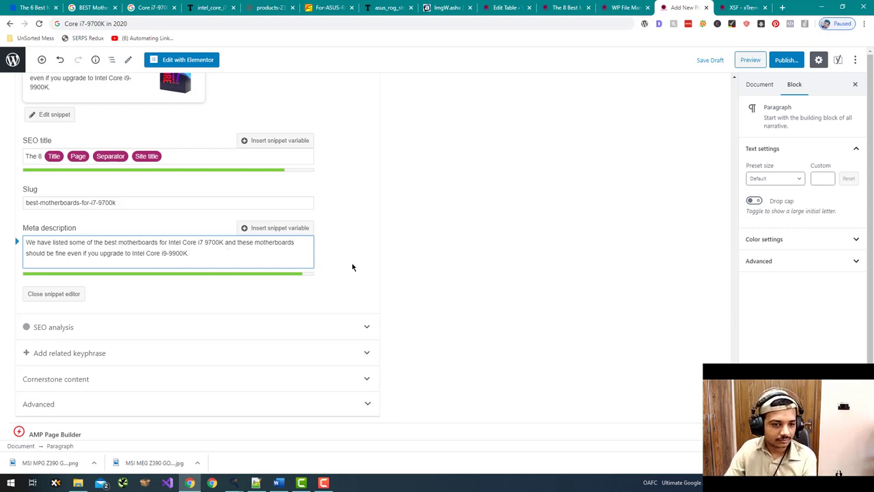
scroll(450, 287, "up", 2)
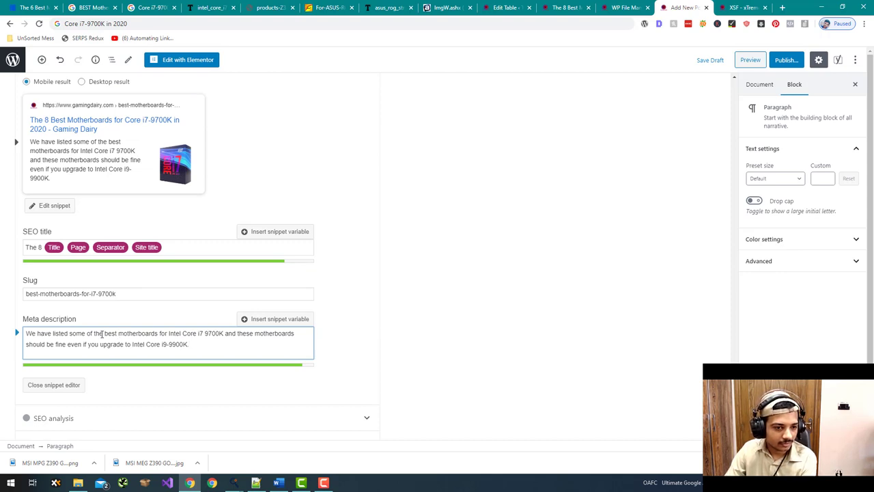
left_click_drag(104, 333, 222, 331)
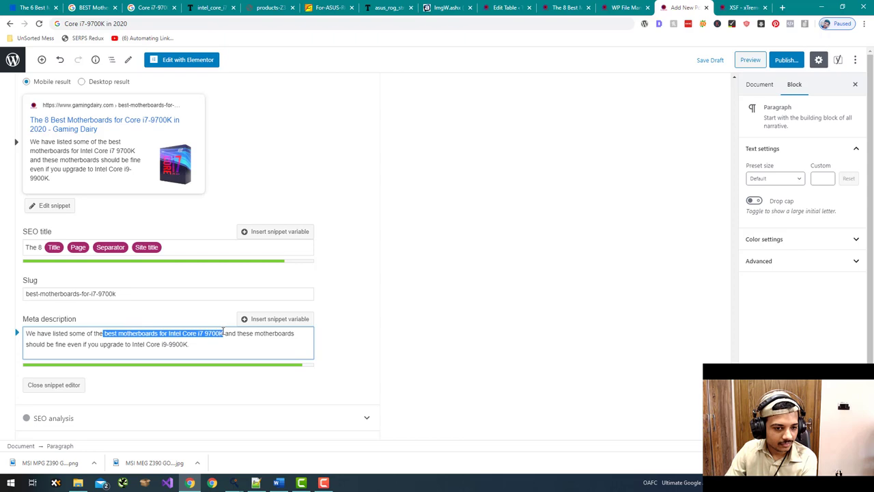
left_click(401, 299)
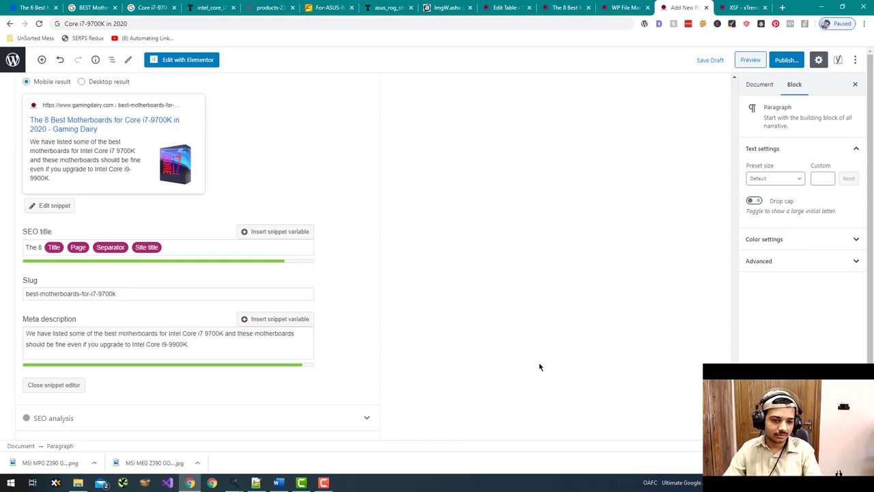
- Switch to the TableHelper affiliate app window
scroll(538, 362, "up", 5)
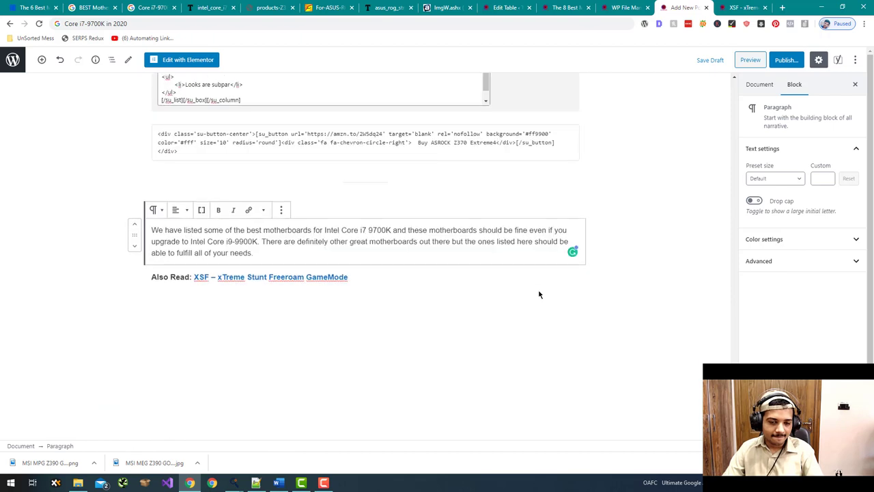
scroll(539, 295, "down", 6)
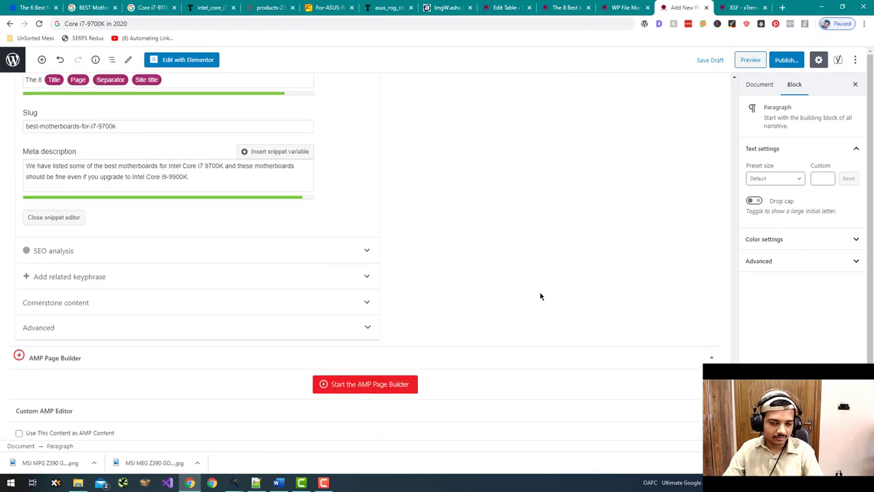
scroll(539, 295, "up", 5)
key("alt+Tab")
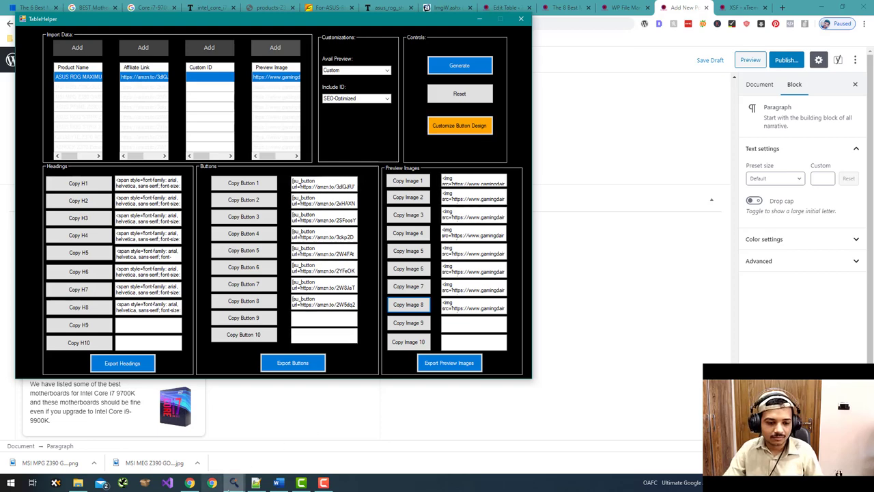
- Open the Heading & Button code generator and import Product Names.txt
mouse_move(233, 482)
left_click(195, 441)
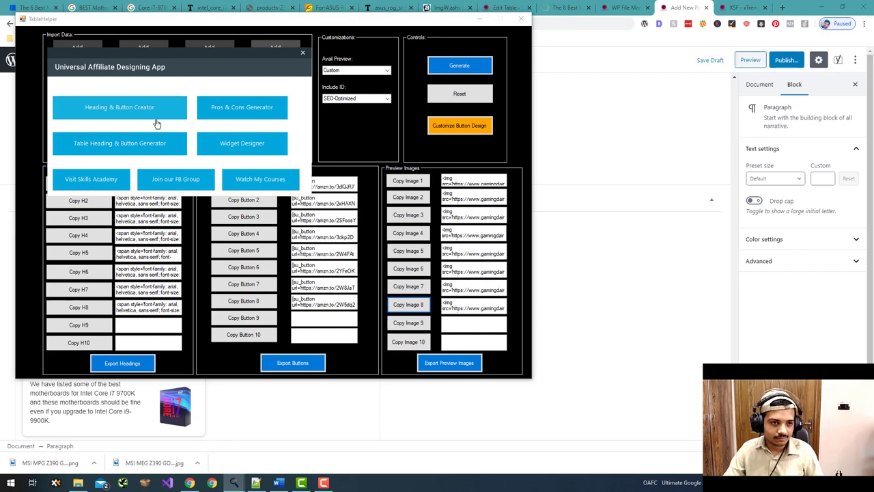
left_click(156, 122)
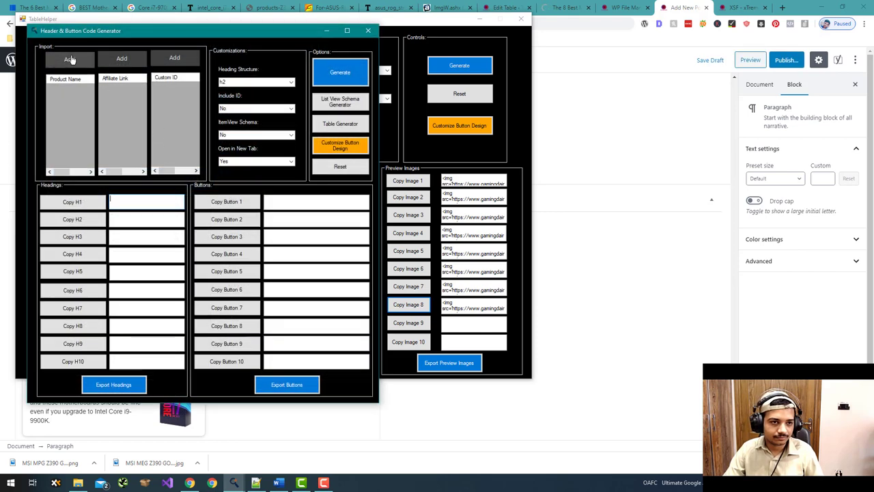
left_click(69, 59)
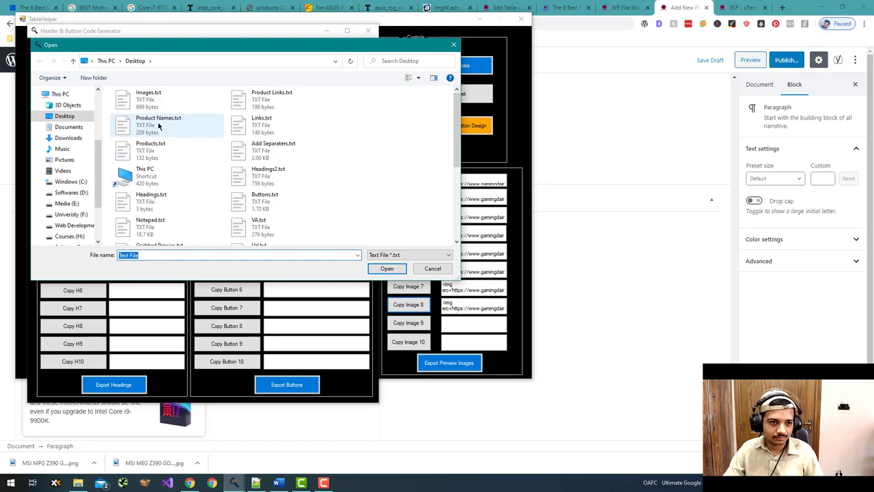
double_click(159, 123)
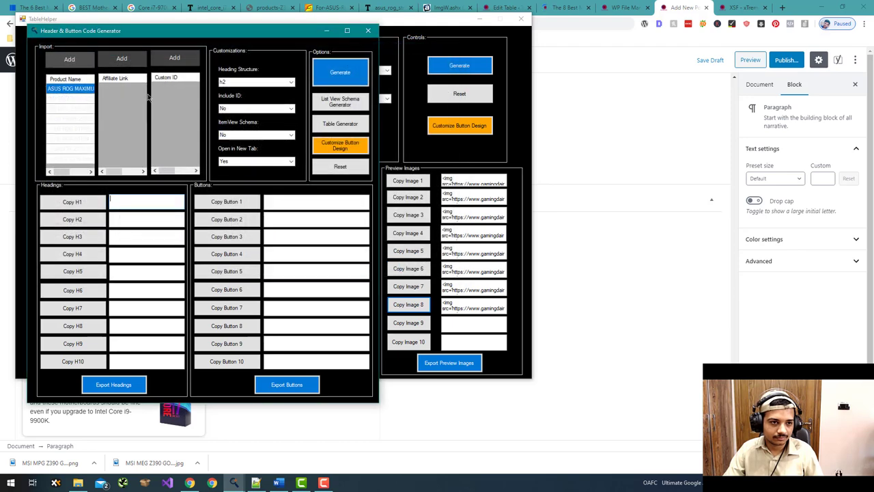
left_click(126, 62)
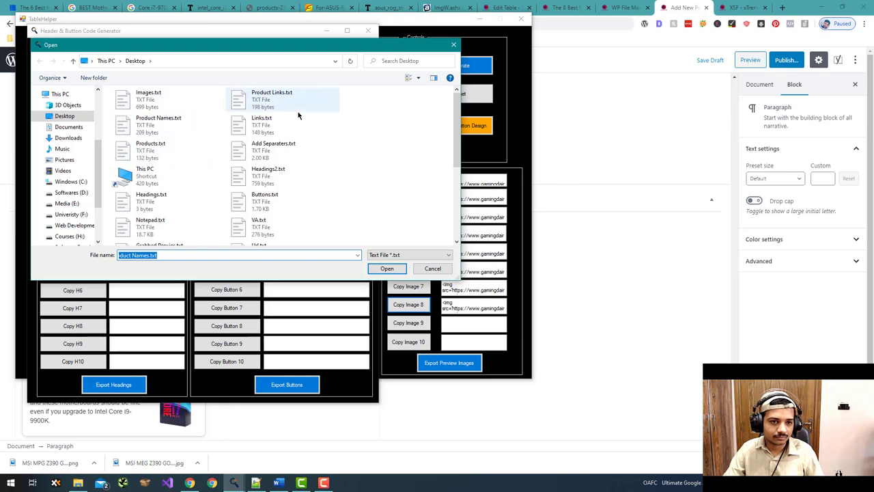
double_click(156, 121)
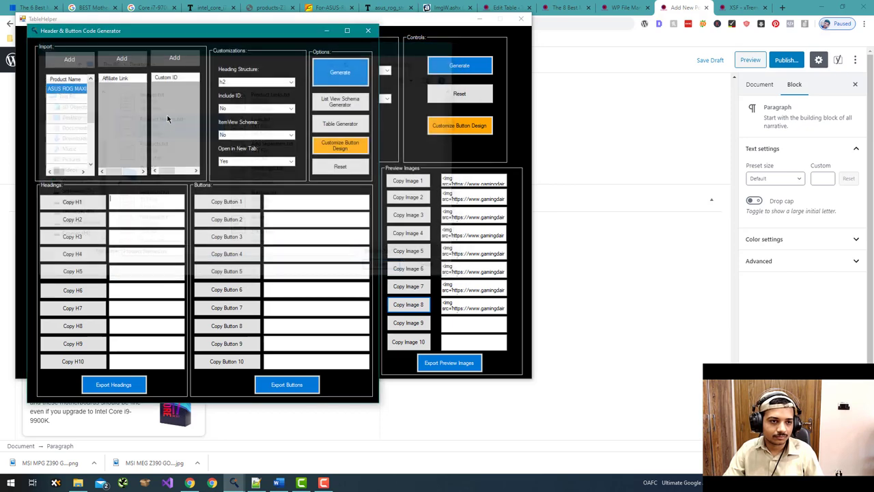
- Reopen the generator, import Product Names.txt and the amzn.to affiliate links, then select the product rows
scroll(108, 109, "down", 5)
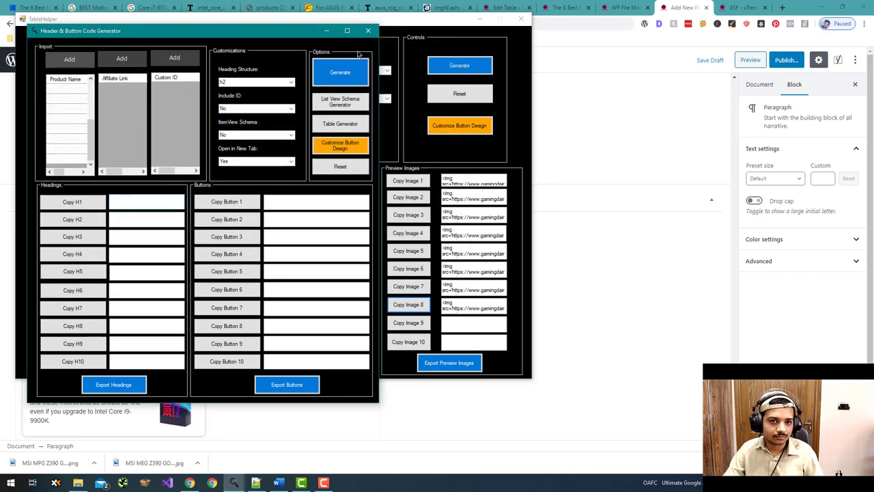
left_click(240, 471)
right_click(235, 481)
left_click(253, 463)
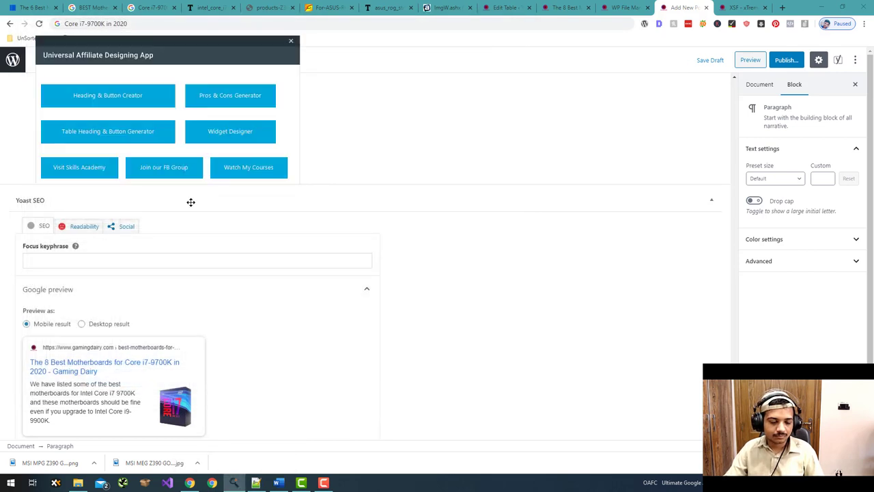
left_click(138, 109)
left_click(96, 84)
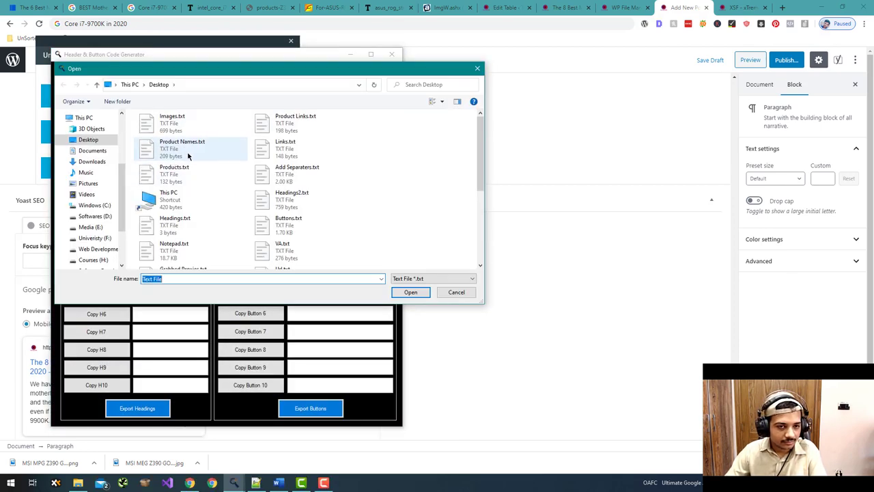
double_click(184, 145)
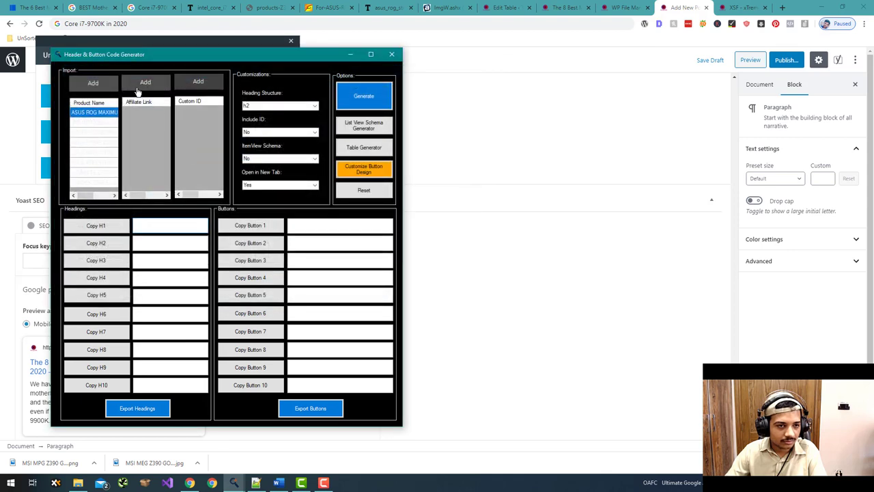
left_click(140, 83)
double_click(285, 123)
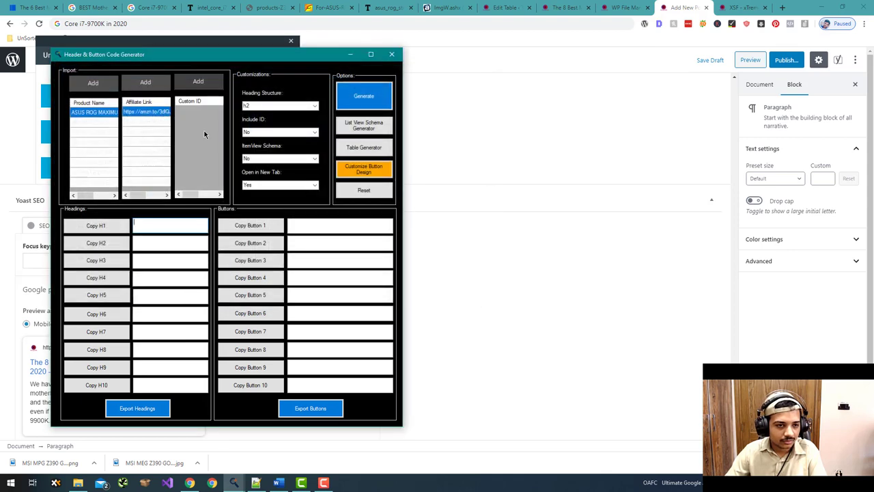
left_click_drag(92, 122, 102, 183)
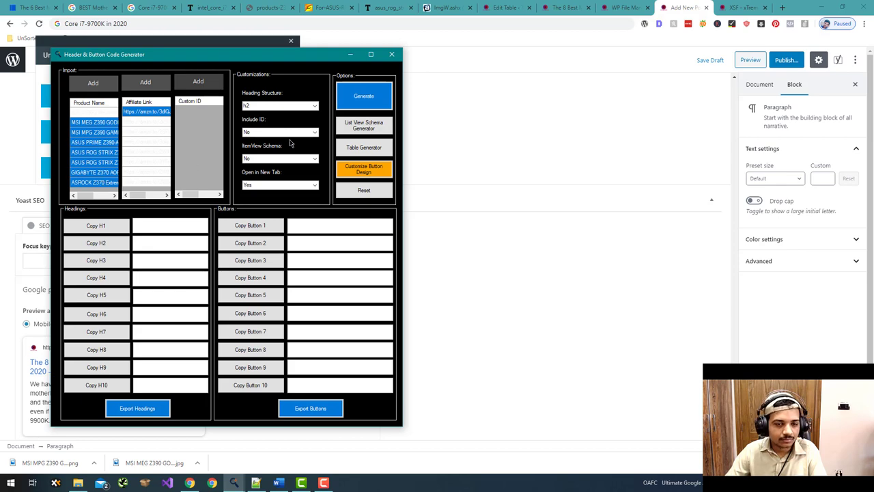
- Open the List View Schema Generator and paste the post title into Post Title
left_click(364, 125)
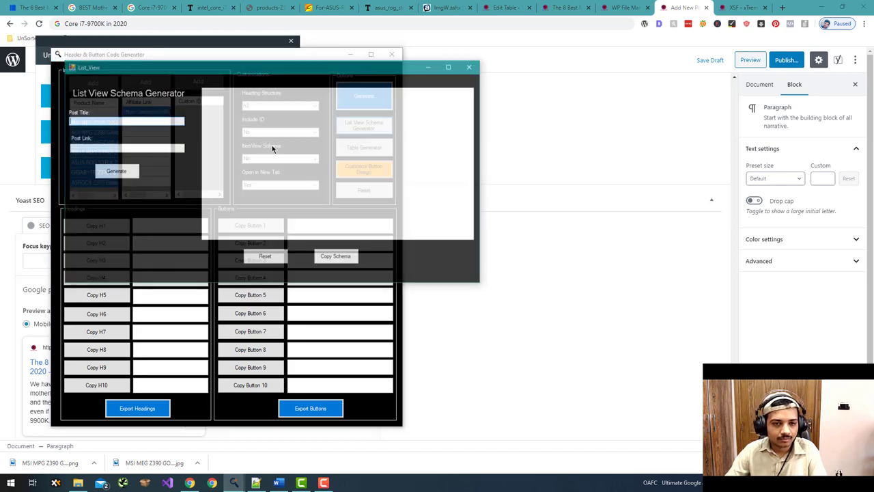
left_click(722, 358)
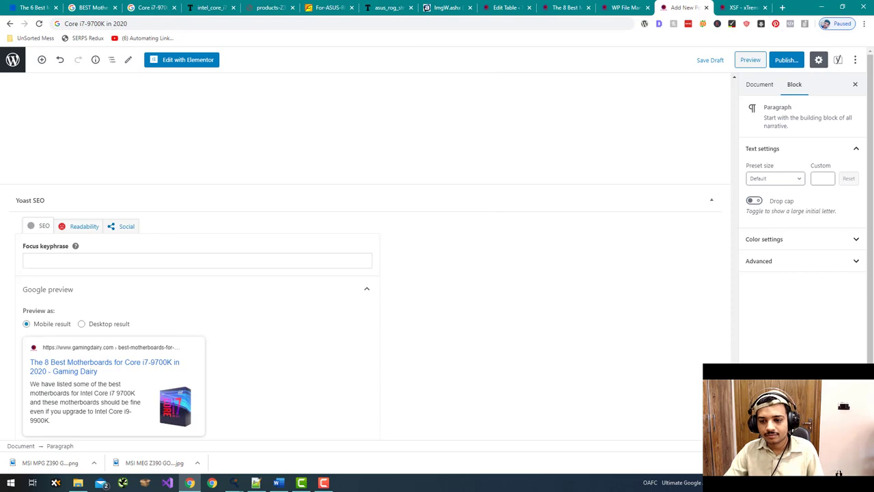
scroll(744, 86, "up", 20)
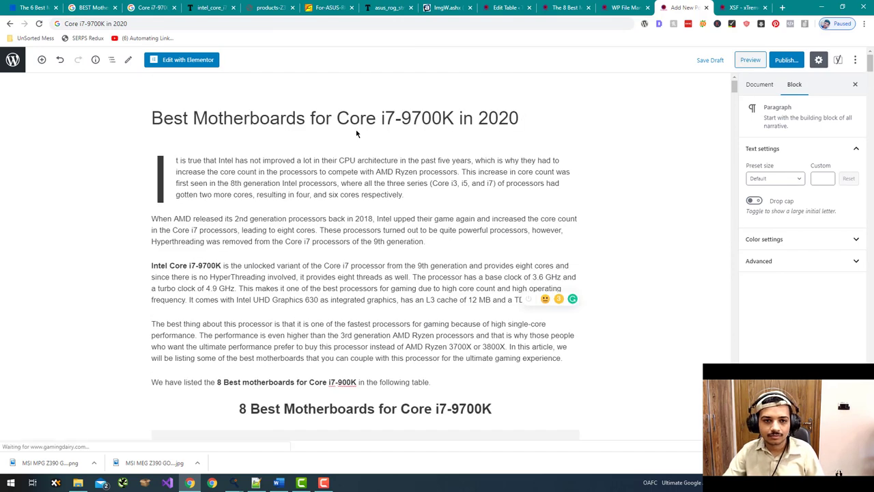
left_click_drag(519, 119, 154, 109)
key("ctrl+c")
key("alt+Tab")
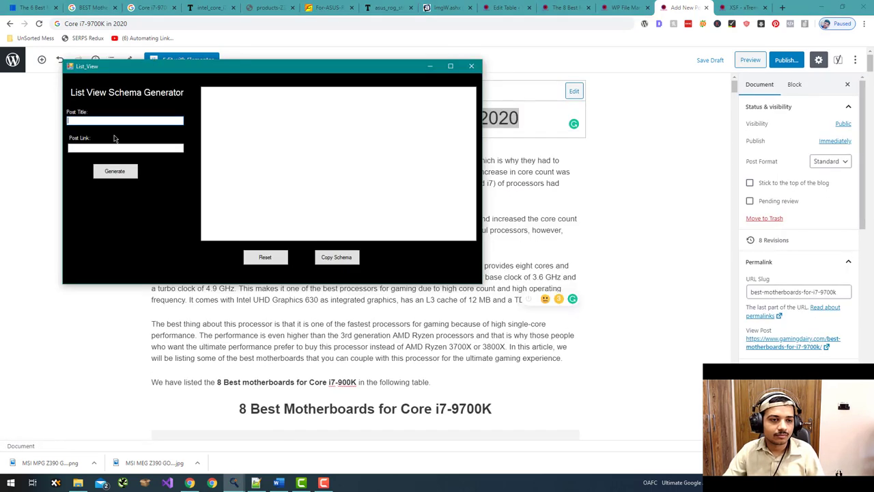
key("ctrl+v")
- Inspect the post's permalink slug in the editor without changing it
left_click(22, 142)
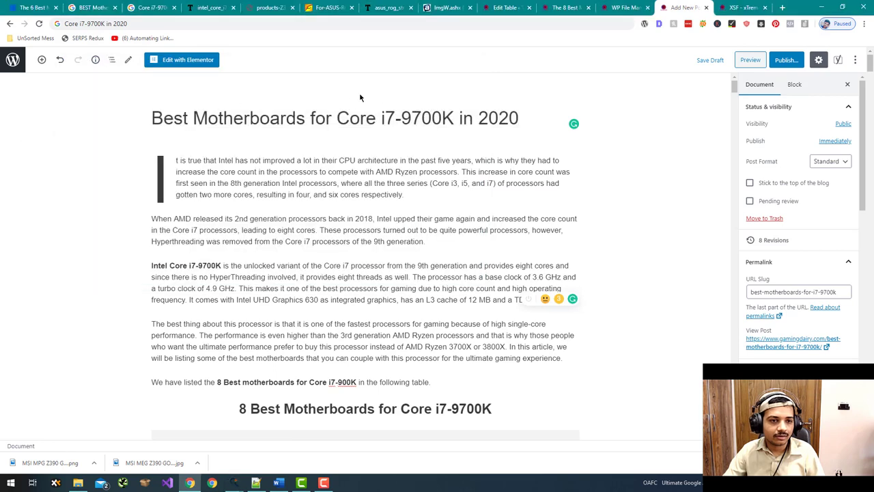
left_click(330, 119)
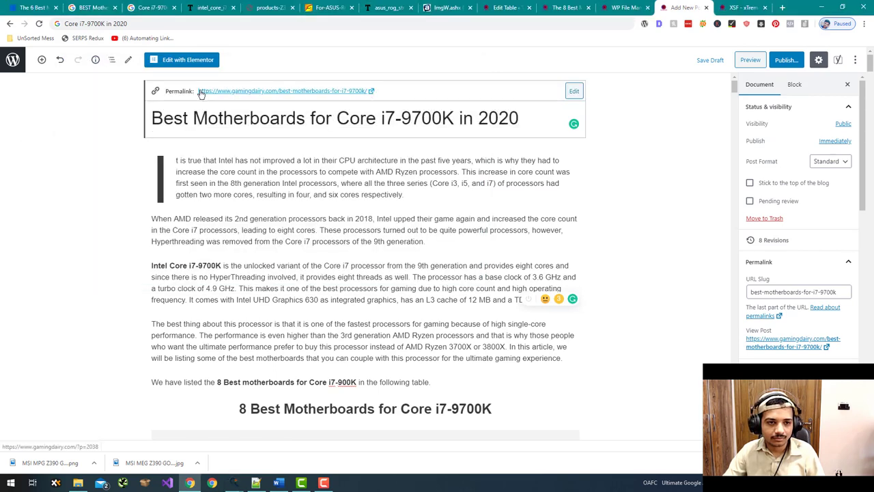
left_click(282, 91)
left_click(267, 114)
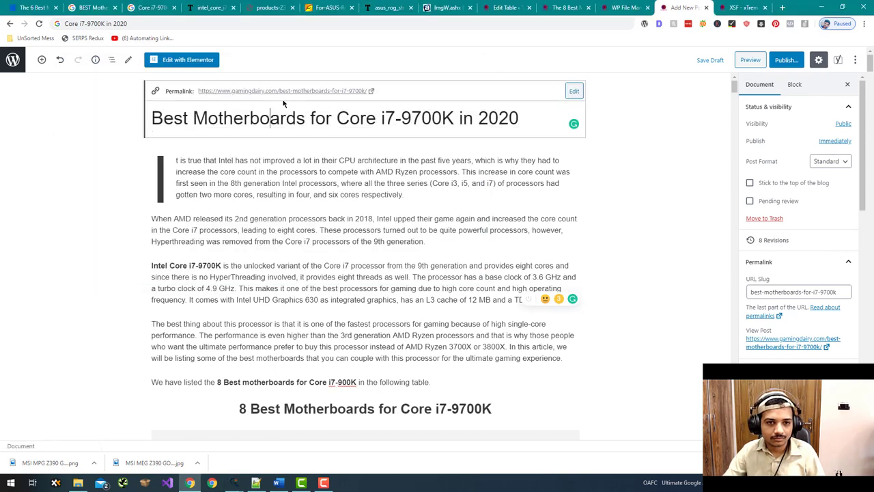
right_click(369, 93)
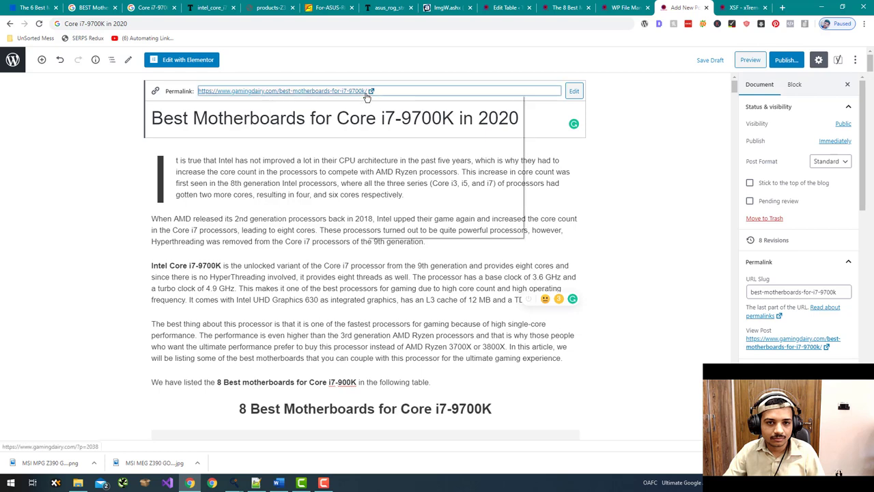
left_click(572, 91)
left_click(391, 91)
triple_click(331, 92)
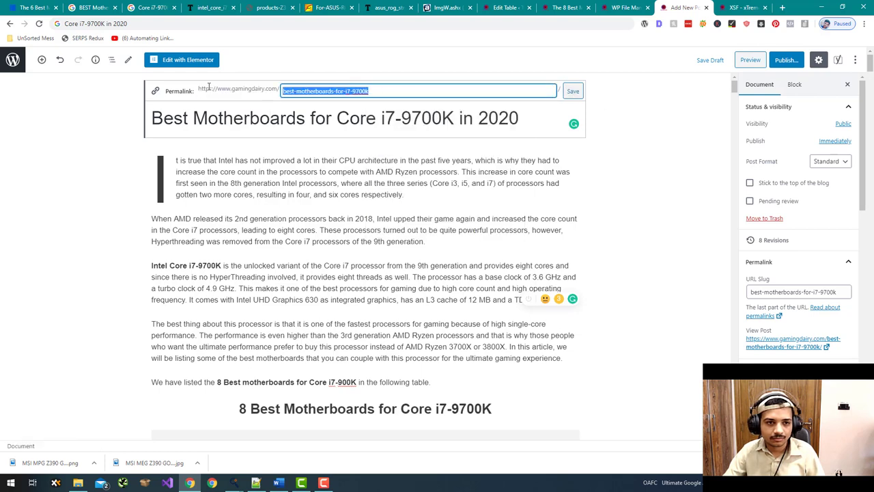
left_click(202, 93)
left_click(227, 111)
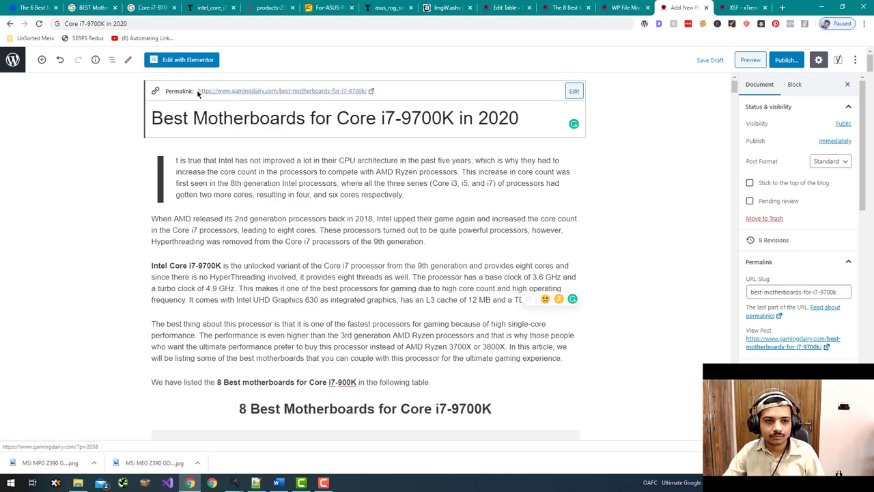
left_click(225, 96)
- Fill Post Link with the post URL minus '(opens in a new tab)', generate, and quit the crash
scroll(796, 260, "down", 1)
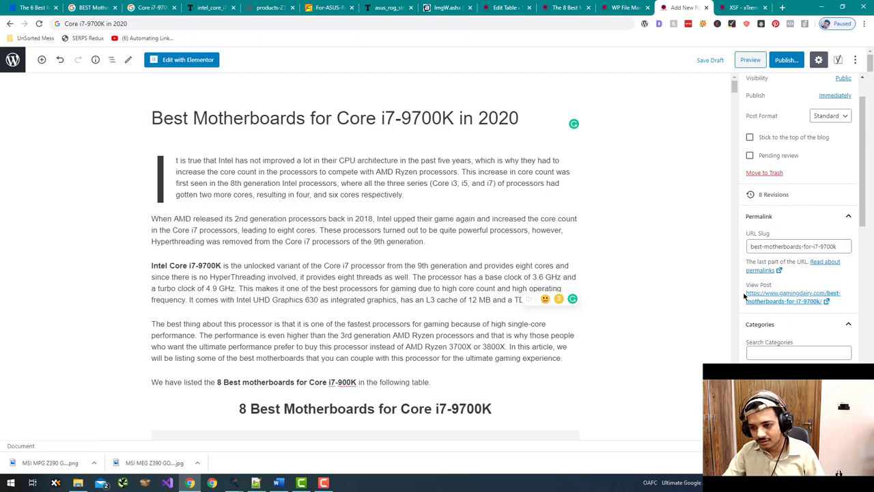
left_click_drag(746, 295, 825, 301)
key("alt+Tab")
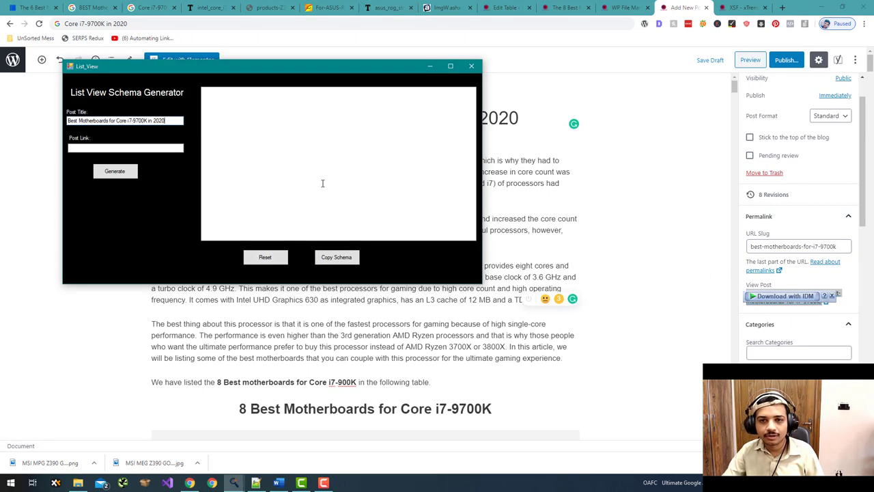
left_click(116, 148)
key("ctrl+v")
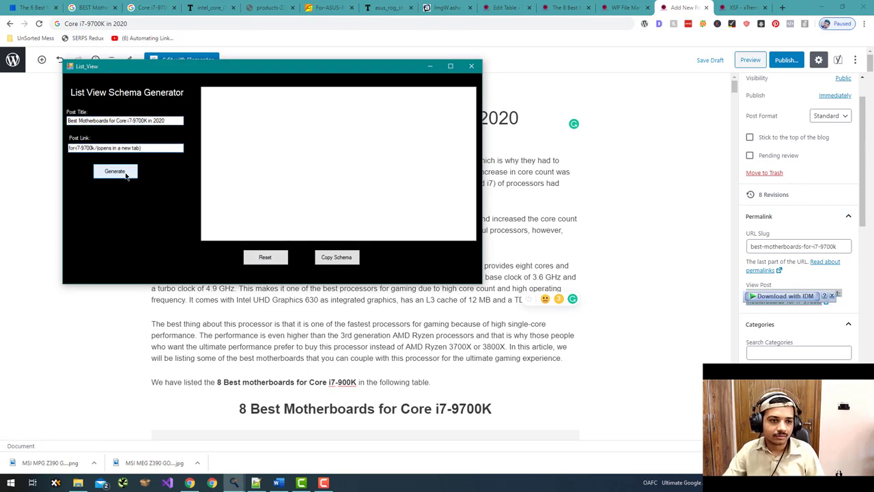
key("shift+End")
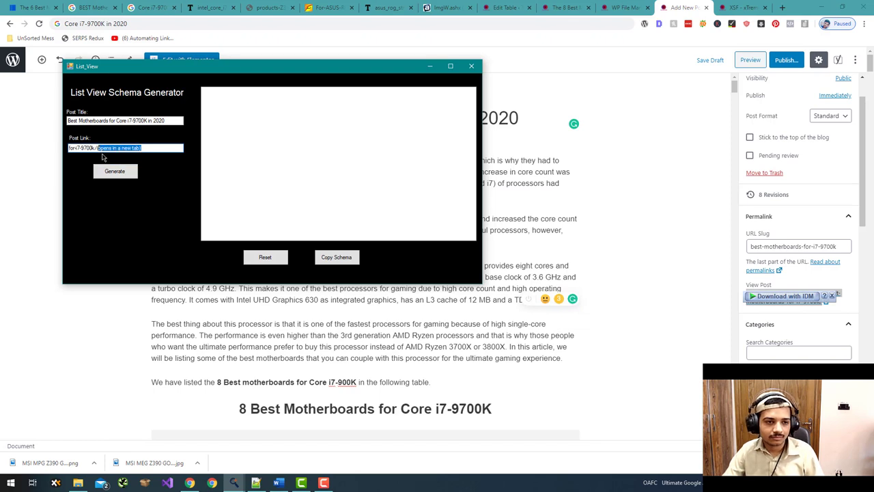
key("BackSpace")
left_click(120, 178)
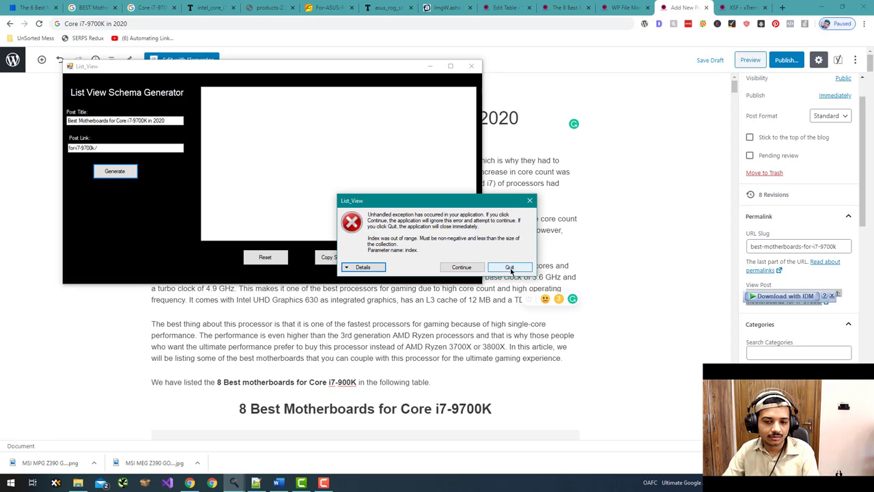
left_click(511, 268)
- Put the post URL ending best-motherboards-for-i7-9700k/ in Chrome's address bar, without the '(opens in a new tab)' suffix
left_click(233, 22)
type("https://www.gamingdairy.com/best-motherboards-for-i7-9700k/(opens in a new tab)")
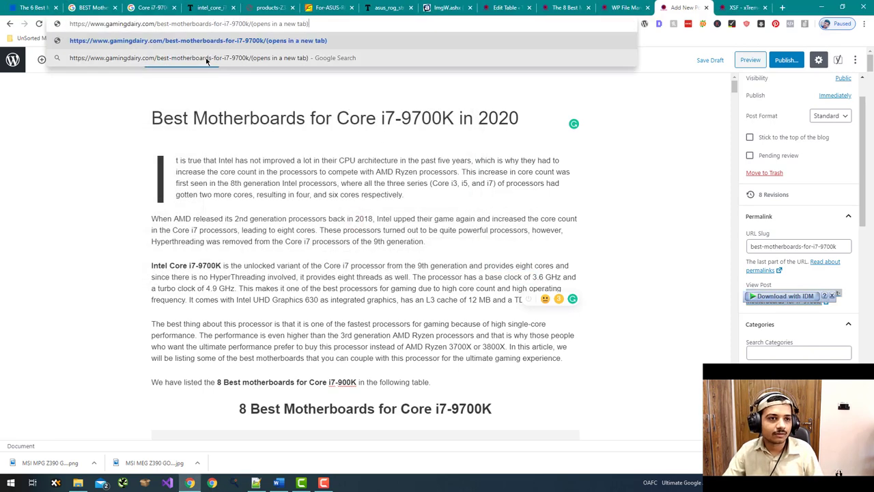
key("shift+End")
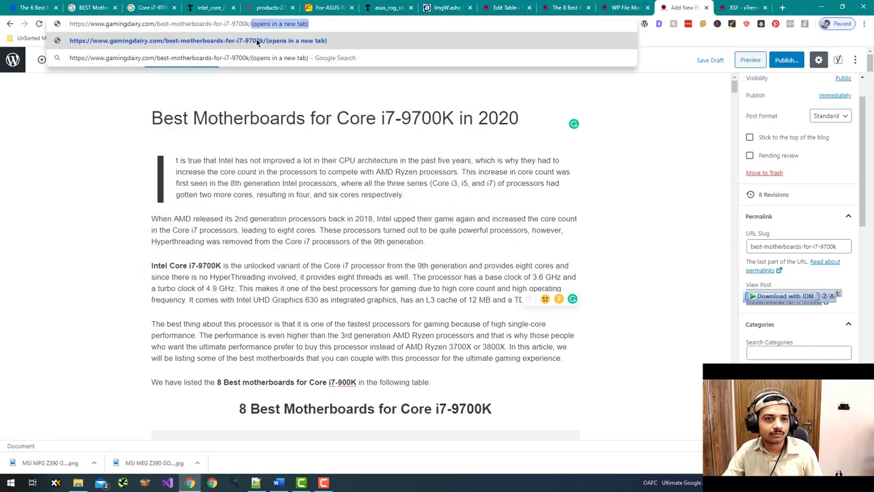
key("BackSpace")
left_click(101, 216)
- Launch the Table Heading & Button Generator from the Universal Affiliate Designing App
key("alt+Tab")
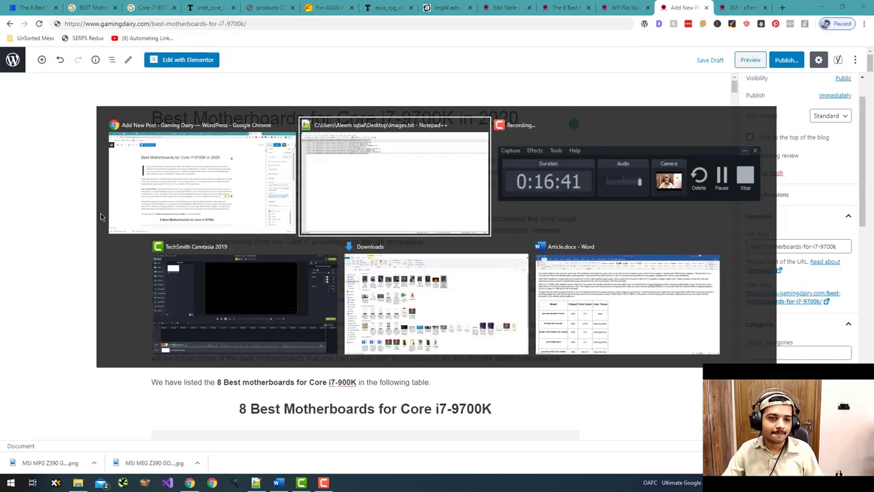
left_click(179, 216)
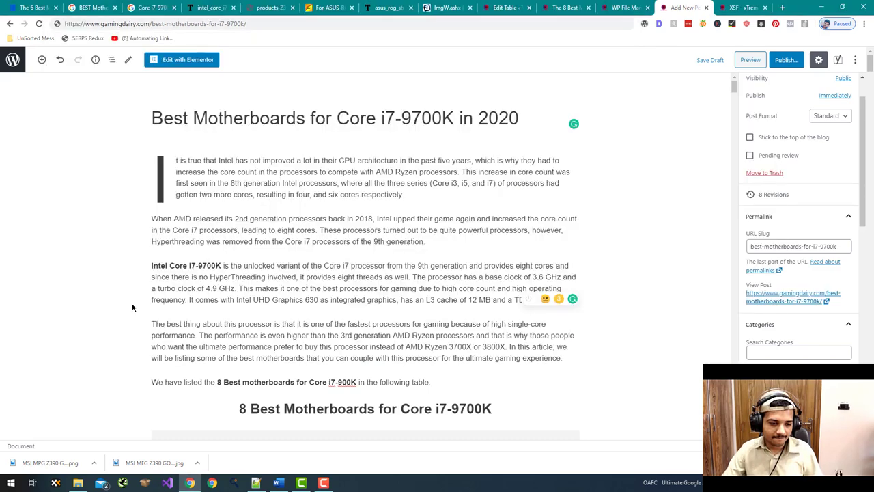
left_click(230, 483)
left_click(181, 171)
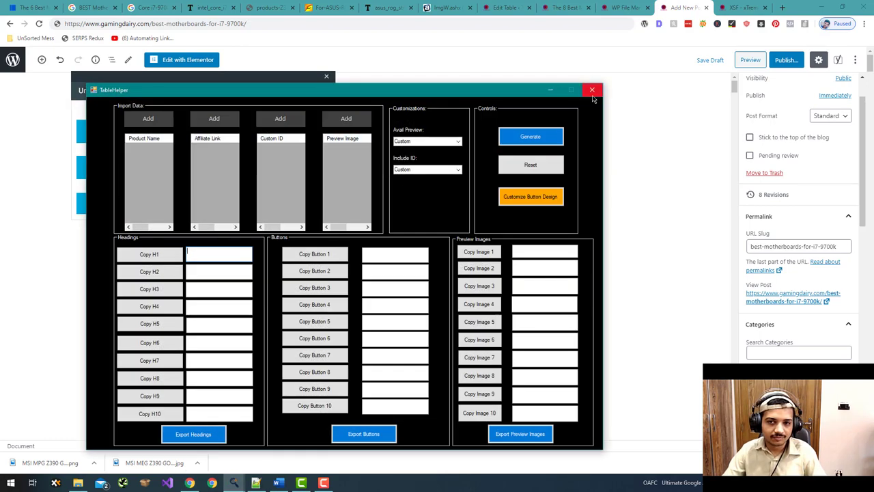
- Generate heading and button code from Product Names.txt and Product Links.txt in the Header & Button Code Generator
left_click(591, 89)
left_click(177, 145)
left_click(140, 129)
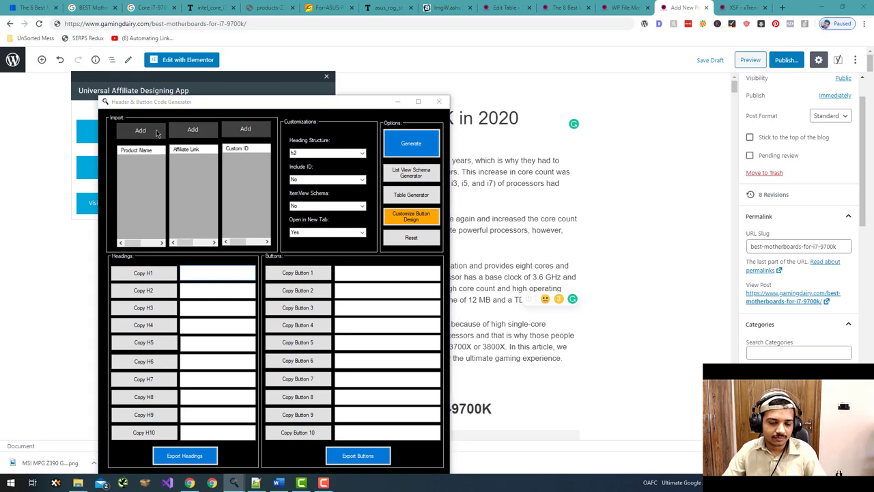
double_click(240, 206)
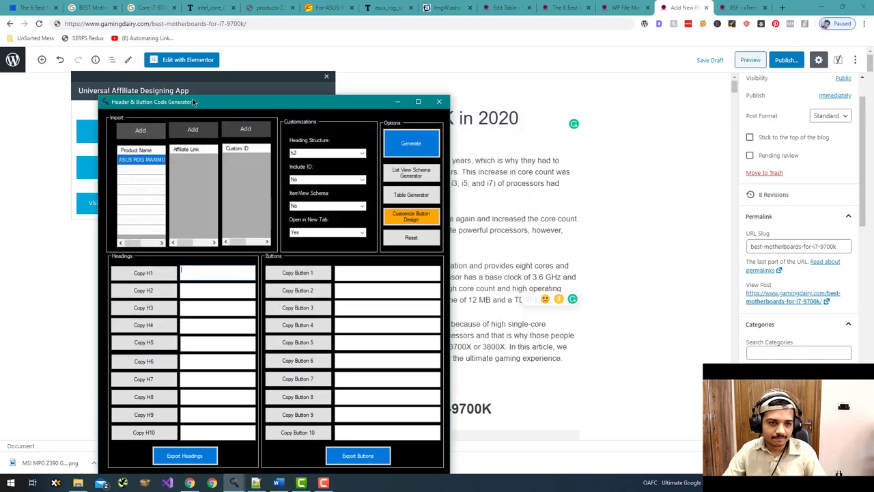
left_click(190, 133)
double_click(356, 170)
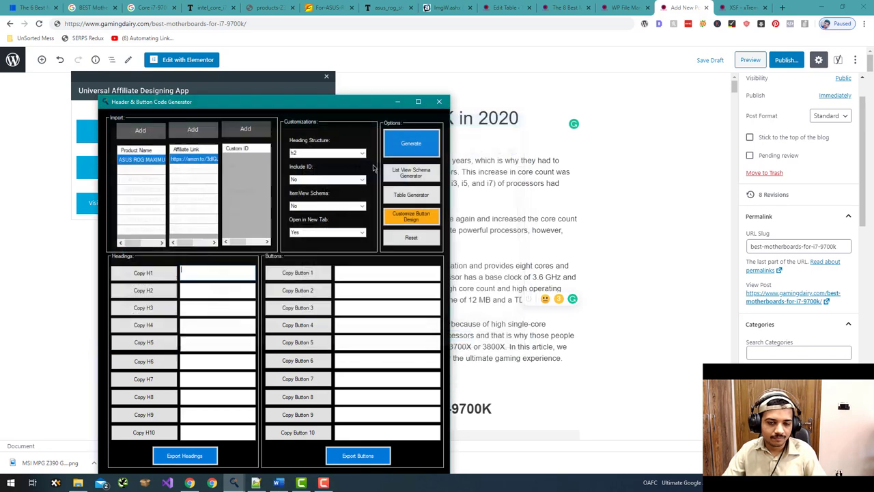
left_click(403, 145)
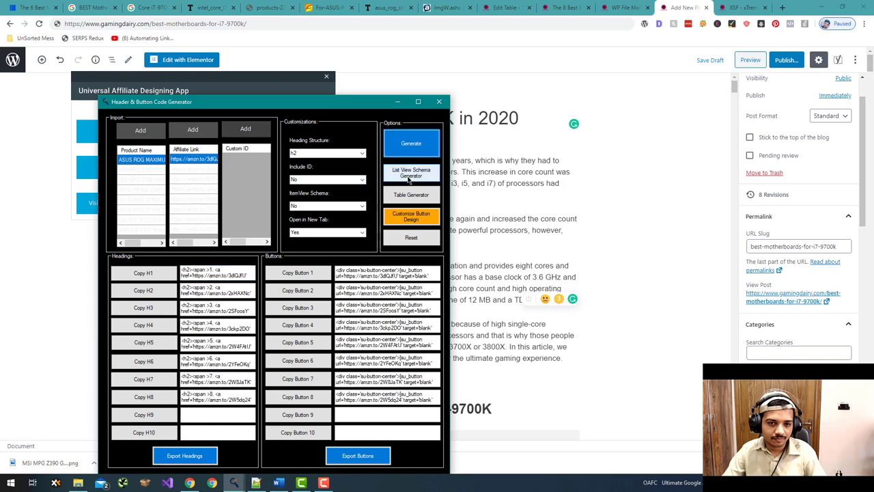
- Copy the WordPress post title into the List View Schema Generator
left_click(408, 179)
left_click(9, 189)
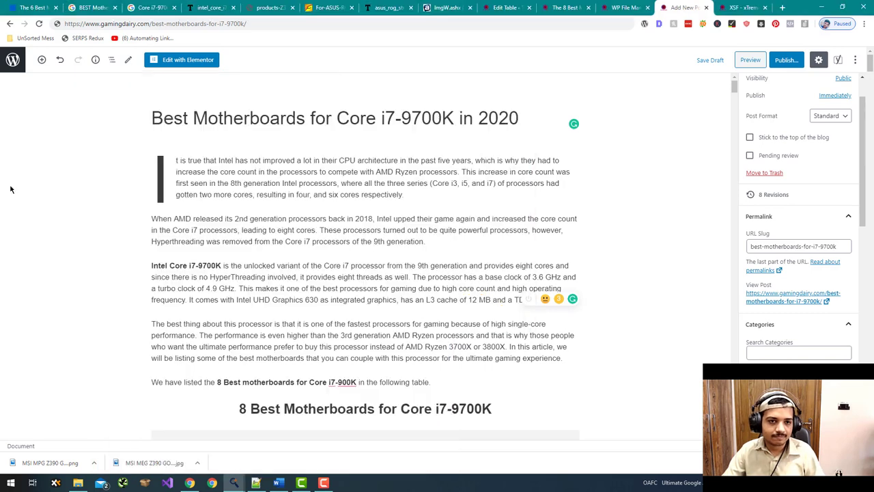
triple_click(325, 124)
key("ctrl+c")
key("alt+Tab")
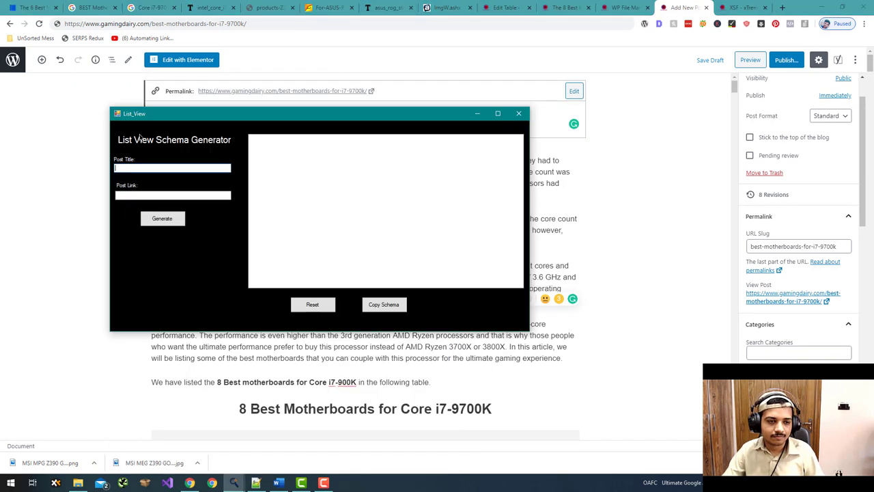
key("ctrl+v")
- Paste the post URL into the schema generator's link field and generate the schema again
left_click(63, 159)
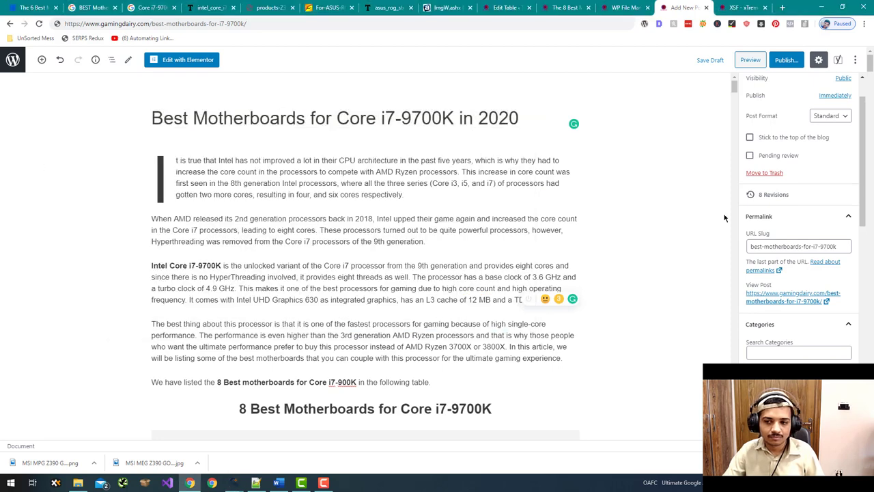
left_click(308, 19)
key("ctrl+c")
key("alt+Tab")
left_click(170, 196)
key("ctrl+v")
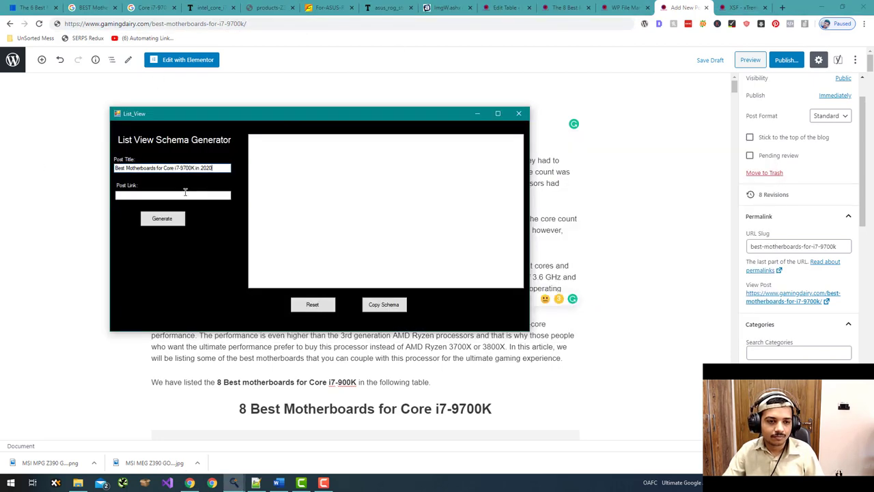
left_click(171, 219)
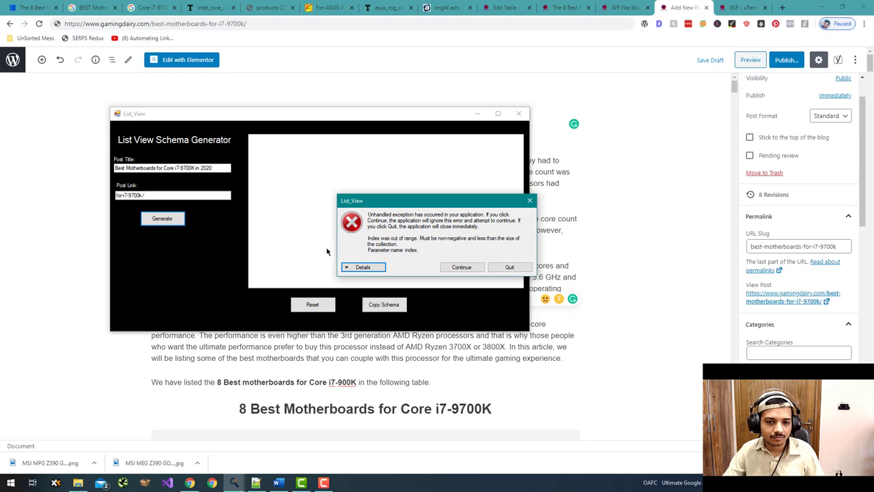
- Expand the schema generator's error details and read through the ArgumentOutOfRangeException
left_click(381, 267)
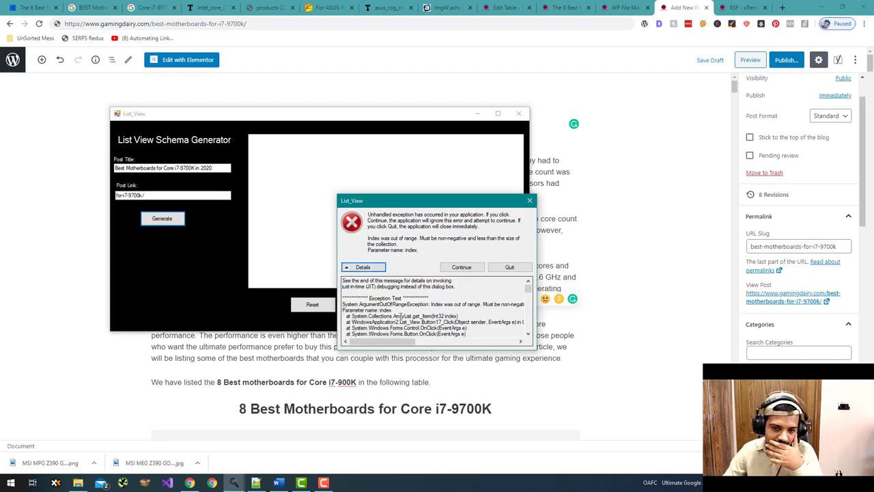
scroll(400, 316, "down", 6)
scroll(400, 315, "down", 10)
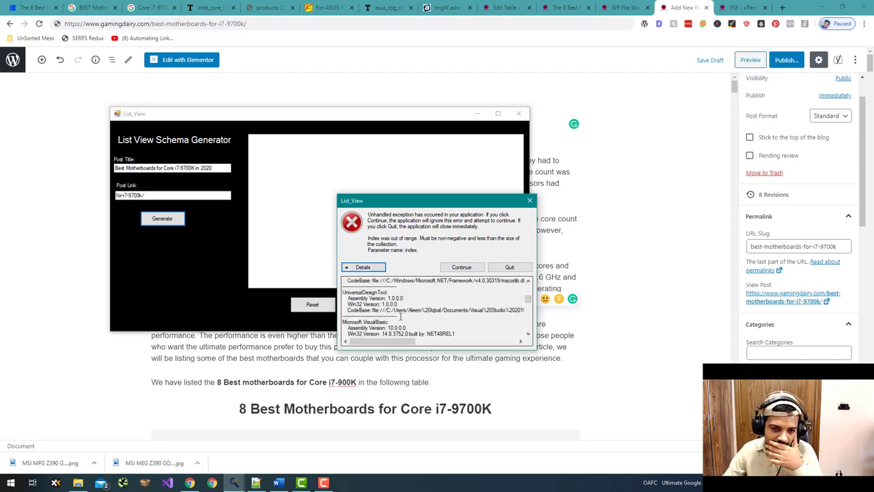
scroll(400, 316, "down", 10)
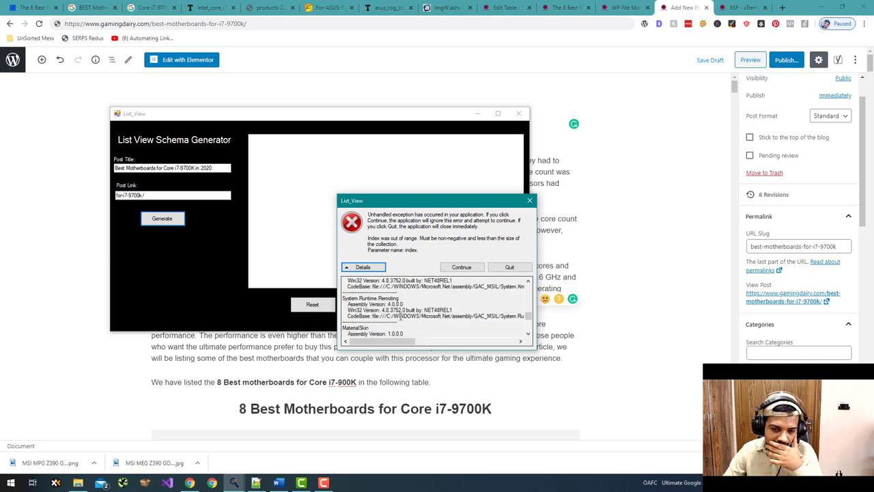
scroll(400, 316, "down", 3)
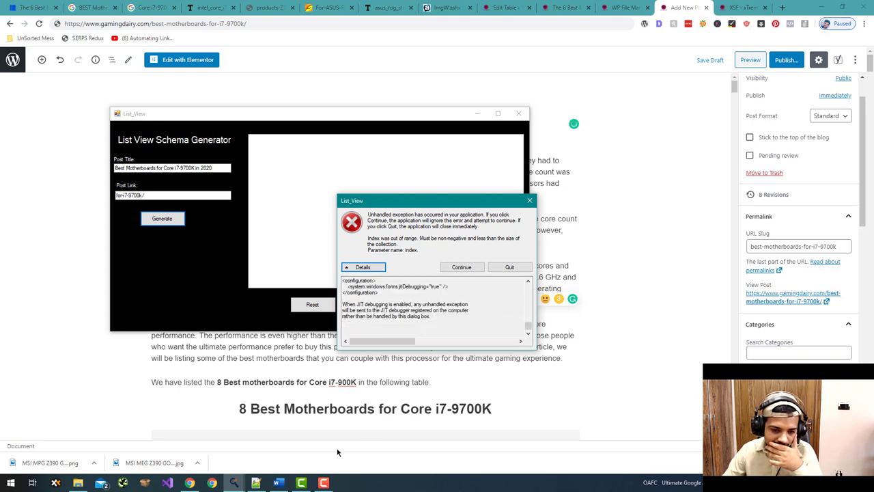
left_click(306, 484)
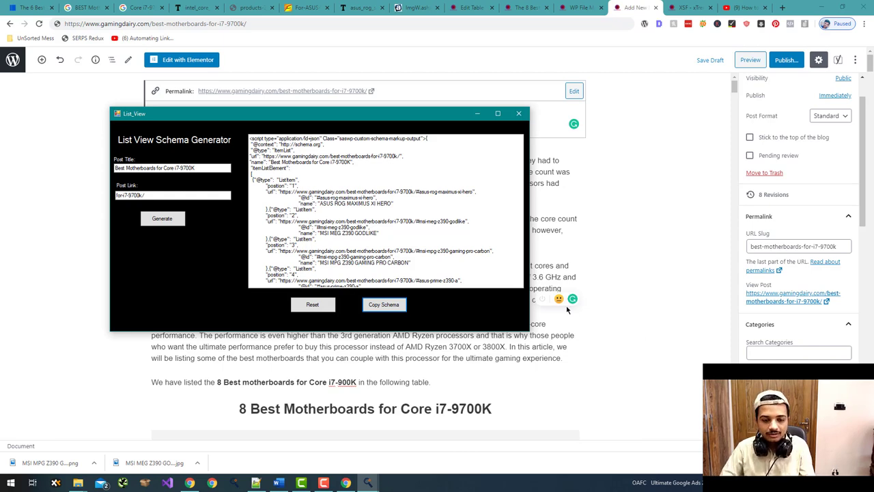
- Copy the generated ItemList schema and scroll the WordPress editor down to the OH add script box
left_click(404, 308)
left_click(733, 142)
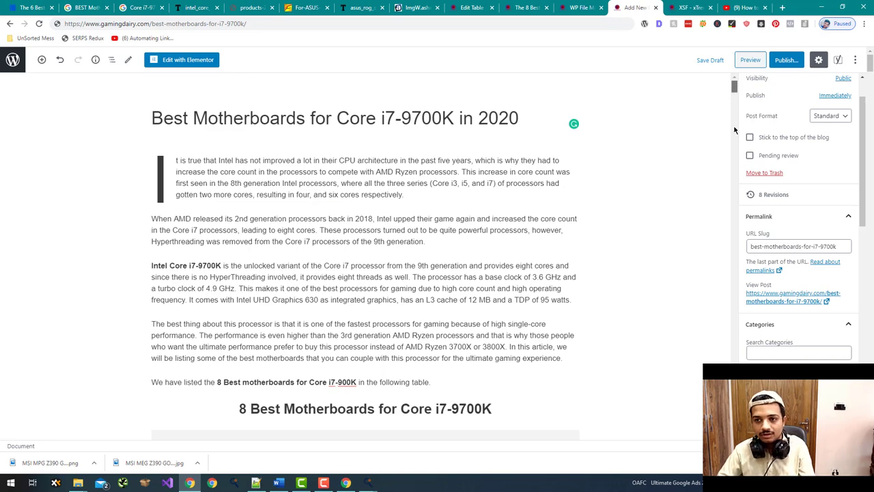
scroll(735, 130, "down", 20)
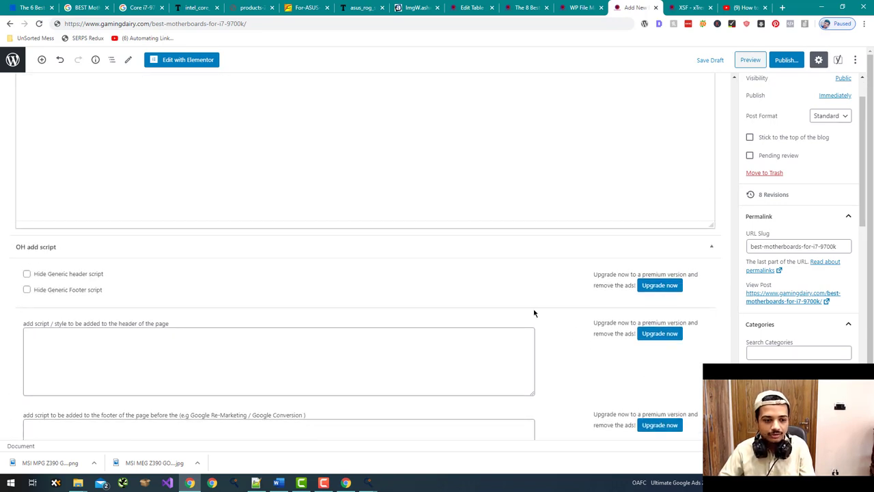
scroll(533, 308, "down", 2)
scroll(517, 302, "down", 1)
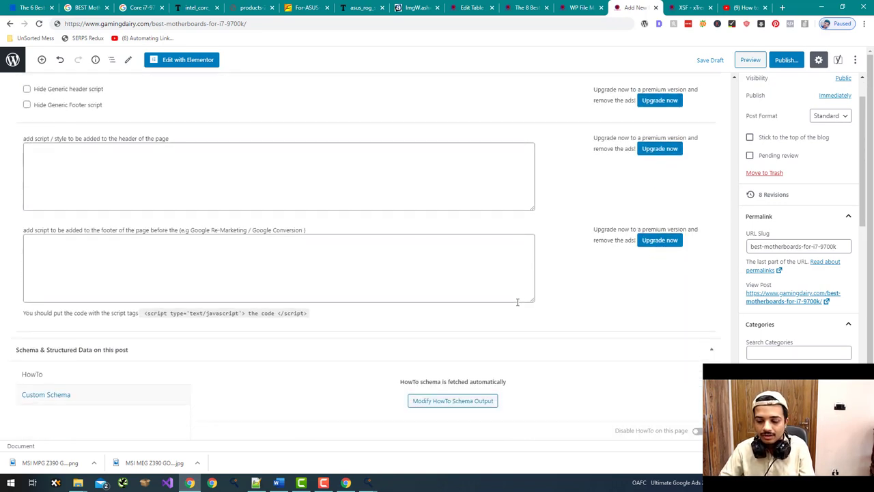
scroll(518, 306, "up", 3)
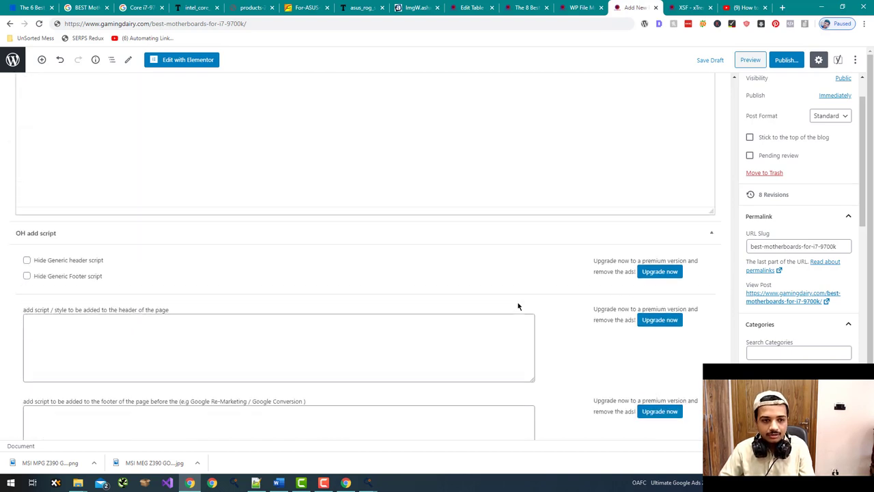
scroll(517, 306, "down", 1)
- Paste the ItemList JSON-LD schema into the post's header script field
left_click(510, 303)
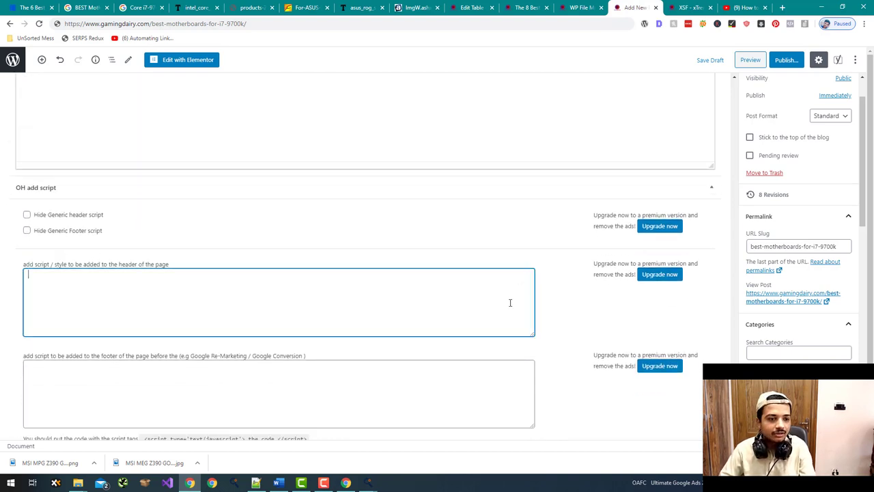
scroll(591, 306, "up", 4)
scroll(592, 306, "down", 6)
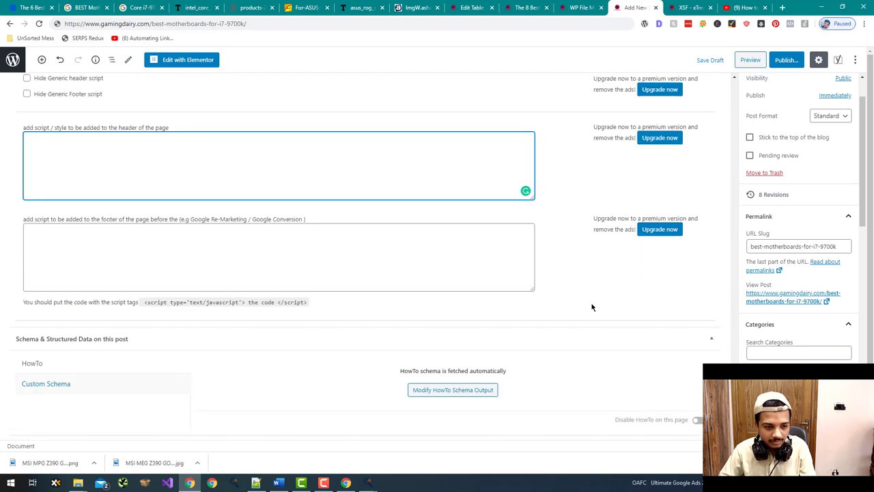
scroll(591, 306, "up", 2)
key("ctrl+v")
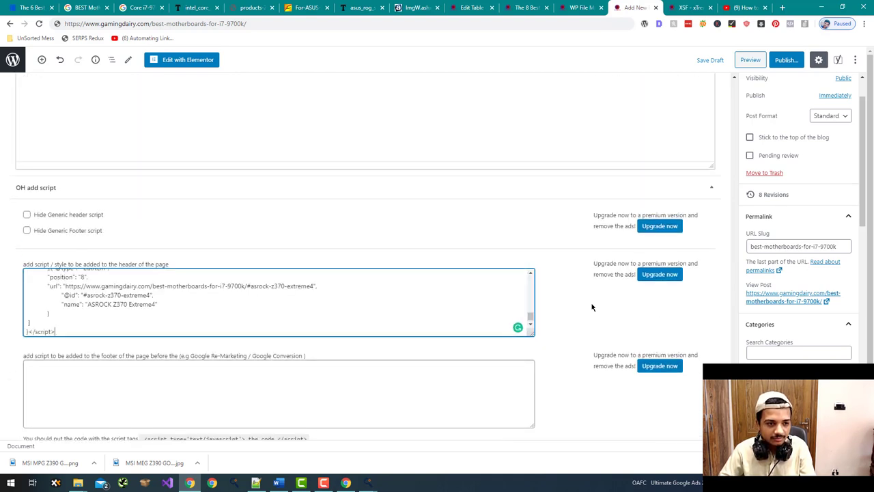
scroll(455, 286, "up", 10)
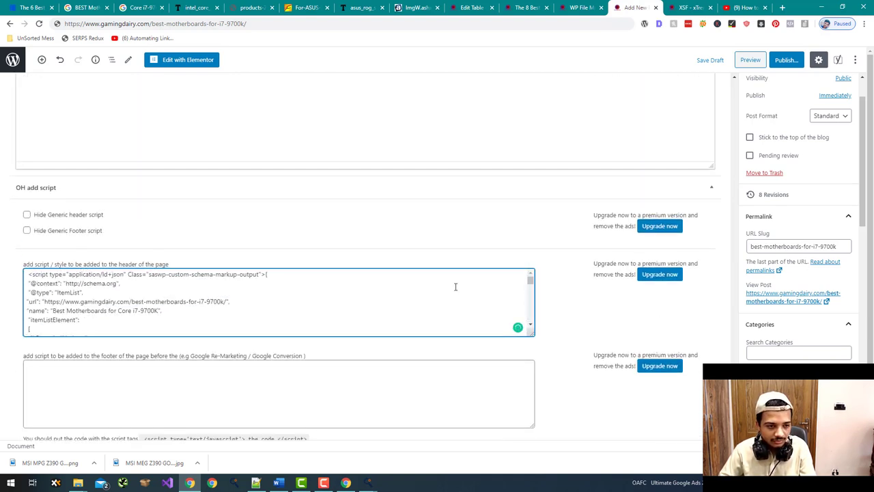
scroll(455, 287, "down", 5)
scroll(455, 287, "up", 5)
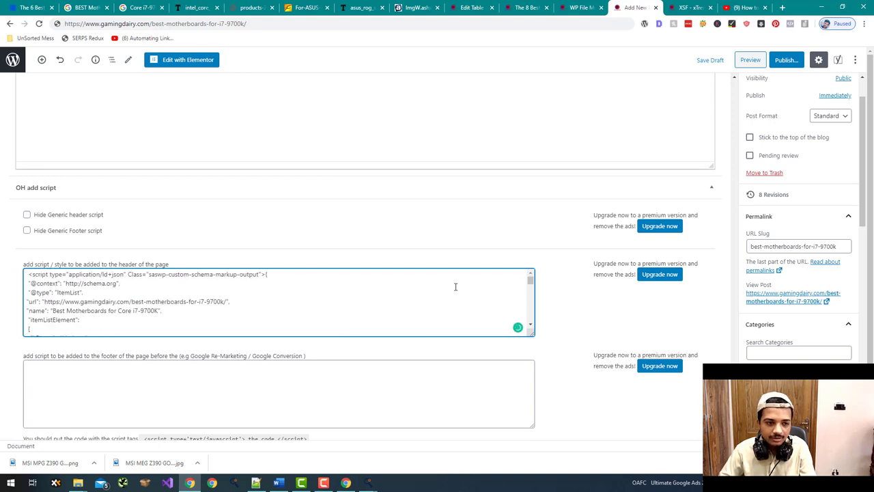
scroll(615, 279, "up", 8)
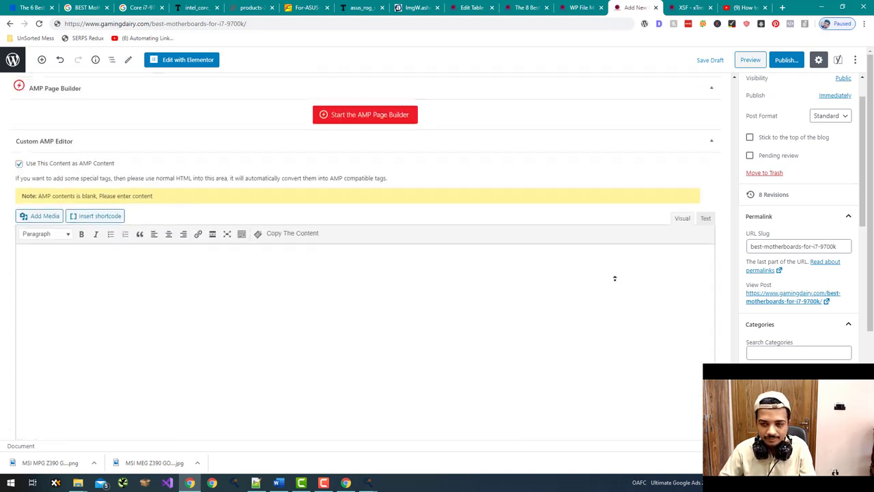
scroll(614, 279, "up", 15)
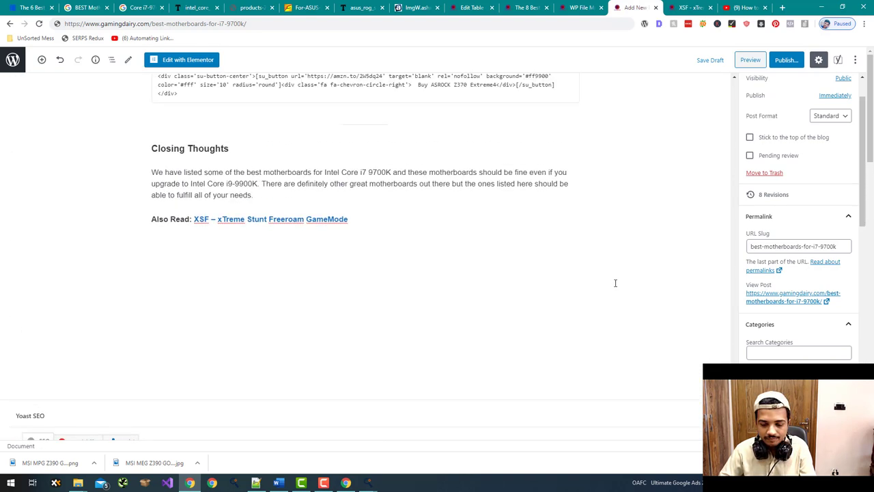
scroll(614, 282, "up", 1)
scroll(615, 287, "down", 16)
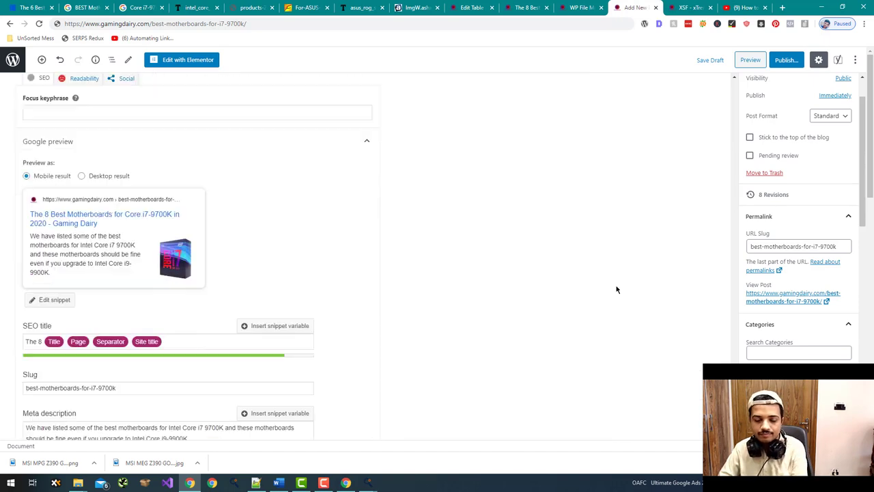
scroll(616, 290, "down", 10)
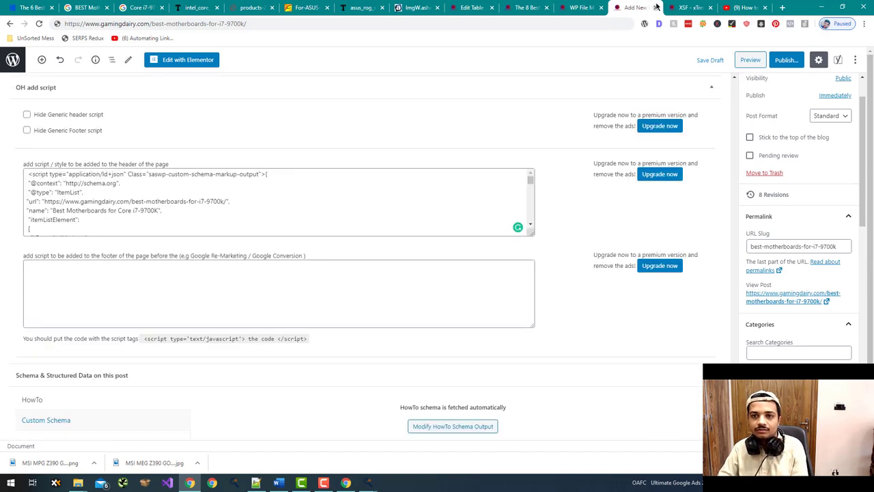
- Open a new browser tab showing the Papaly SEO bookmarks board
left_click_drag(623, 5, 741, 5)
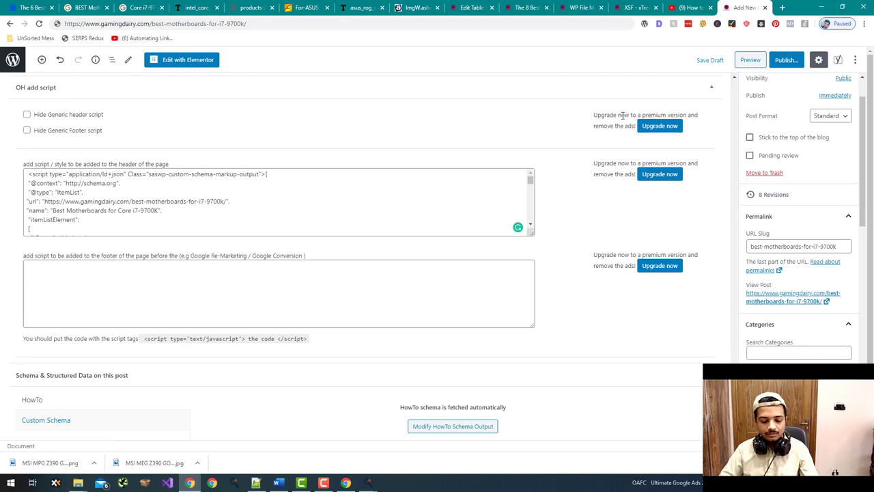
key("ctrl+t")
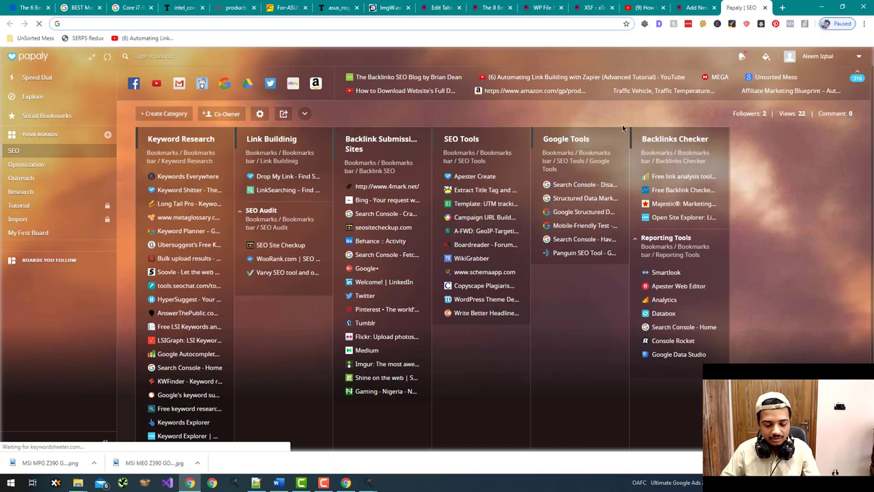
key("ctrl+v")
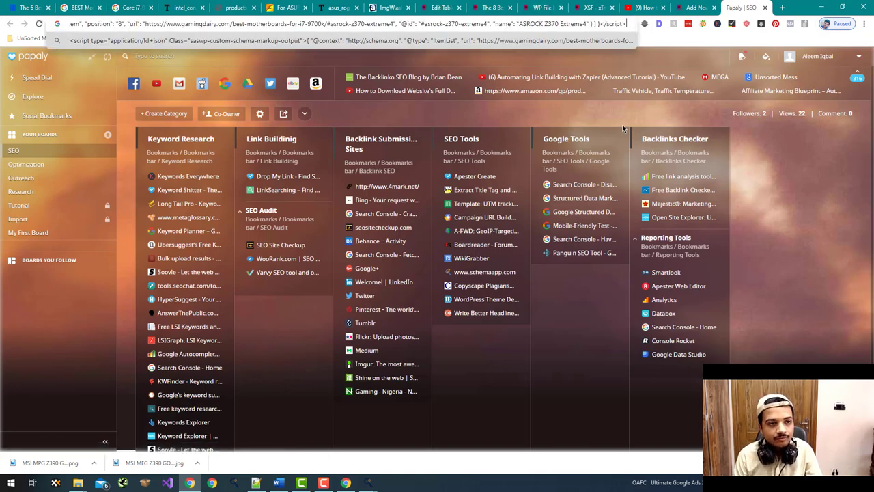
key("Escape")
- Copy the post title 'Best Motherboards for Core i7-9700K' and return to the Papaly tab
key("ctrl+shift+Tab")
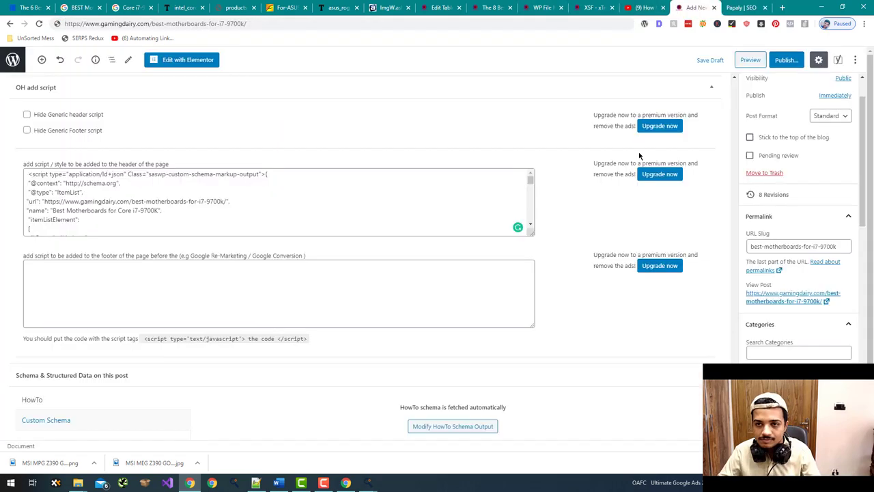
left_click_drag(735, 383, 738, 81)
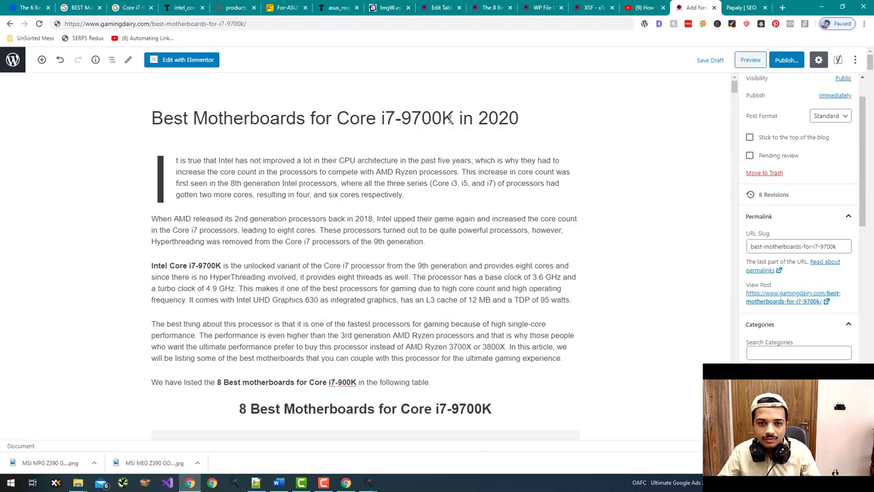
left_click_drag(452, 119, 137, 129)
key("ctrl+c")
key("ctrl+Tab")
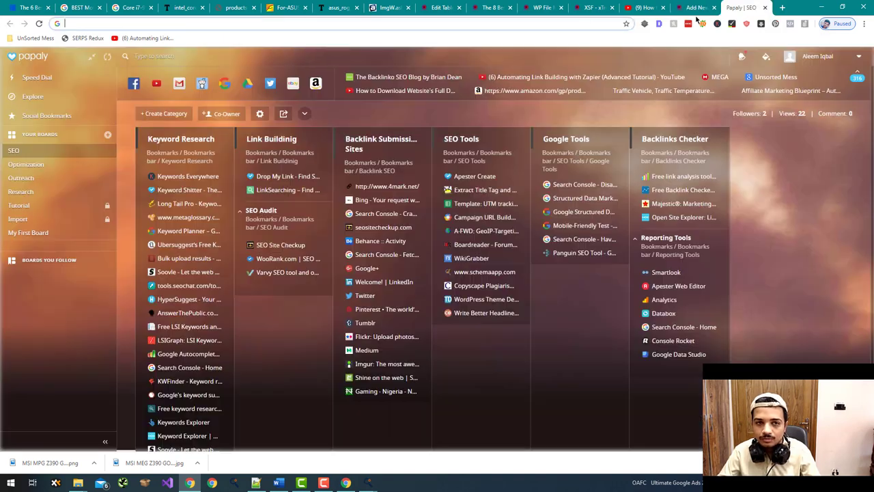
- Search Google for 'Best Motherboards for Core i7-9700K' and review the results
key("ctrl+v")
key("Return")
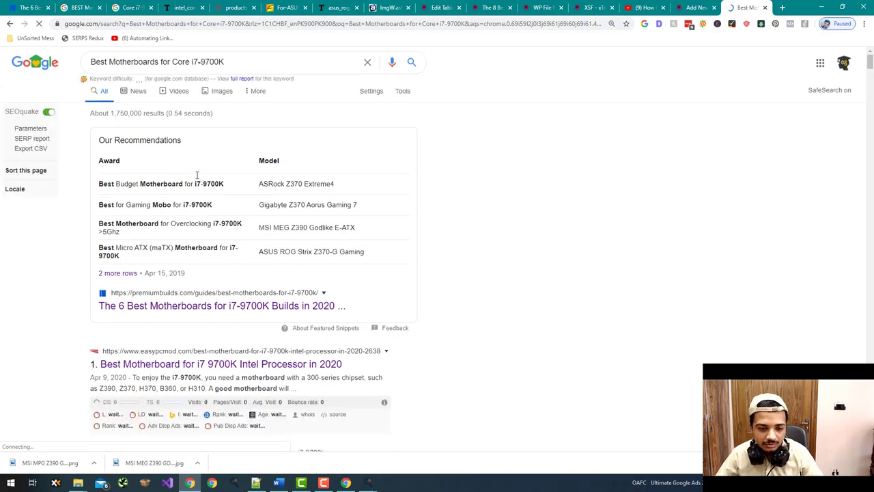
scroll(192, 193, "down", 15)
scroll(191, 193, "down", 14)
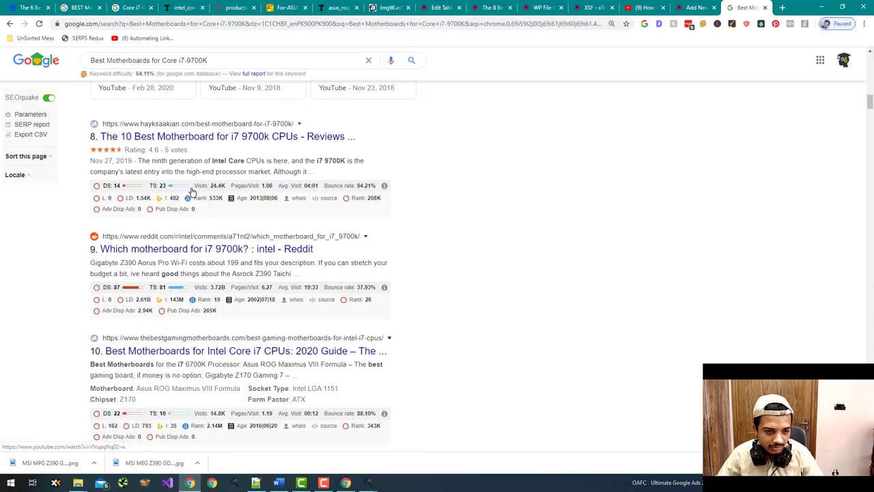
scroll(191, 193, "down", 14)
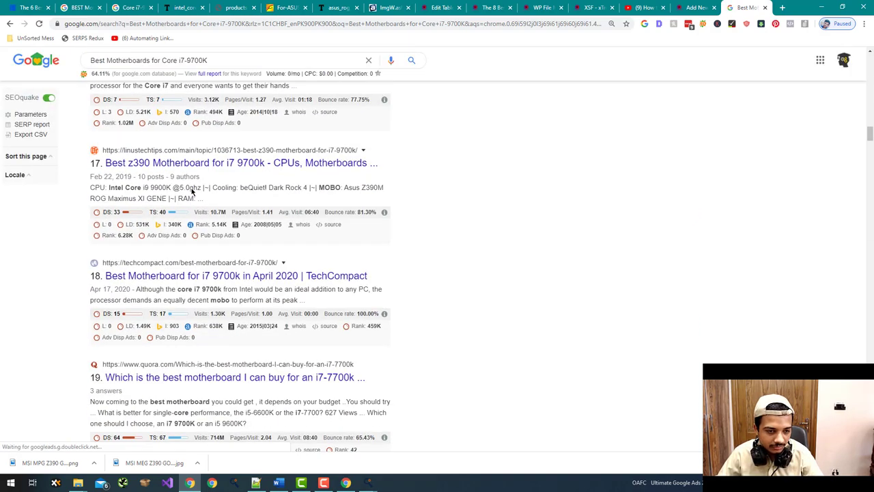
scroll(192, 193, "down", 15)
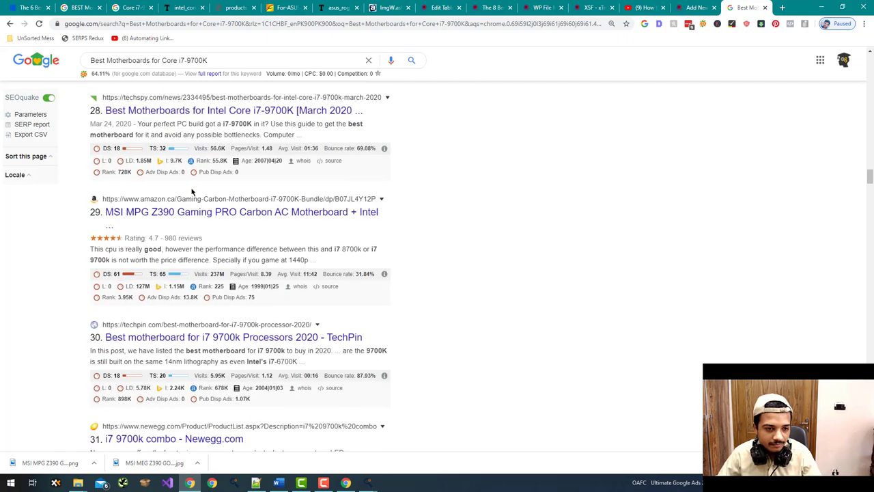
scroll(192, 193, "down", 7)
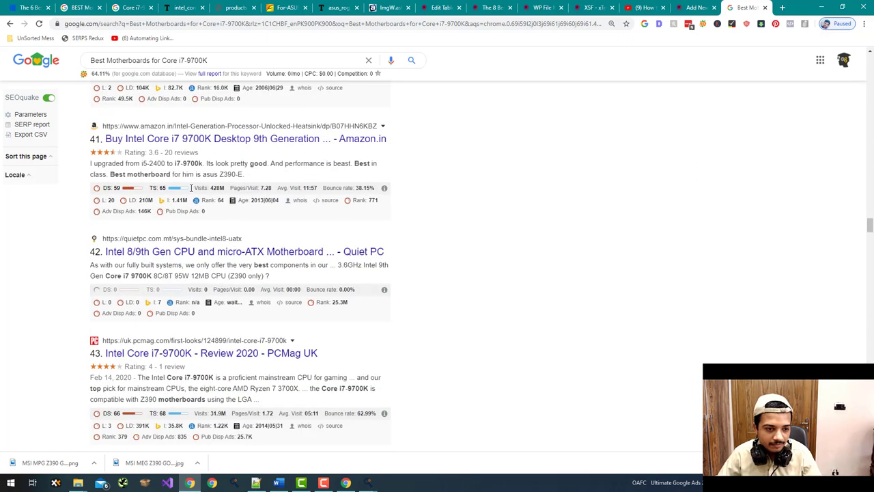
- Go to answerthepublic.com by typing 'answer' in the address bar
left_click(137, 24)
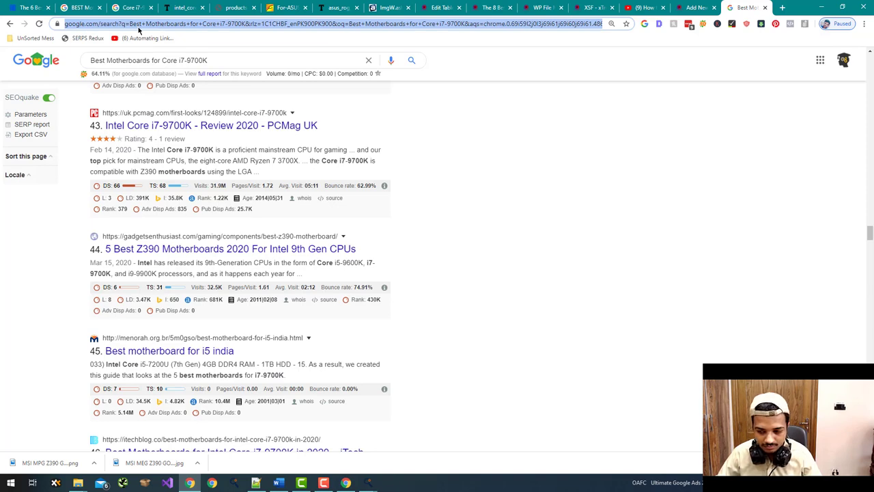
type("answer")
key("Return")
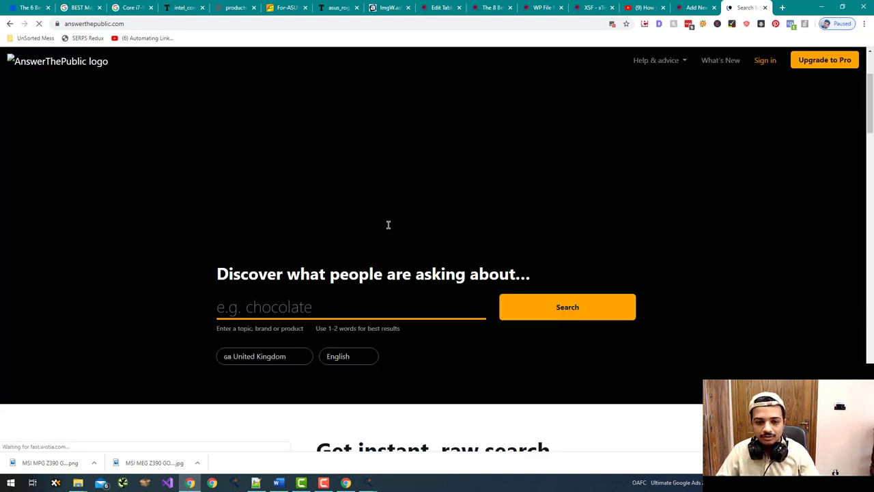
- Search AnswerThePublic for the post title and reload the report
left_click(390, 220)
key("ctrl+v")
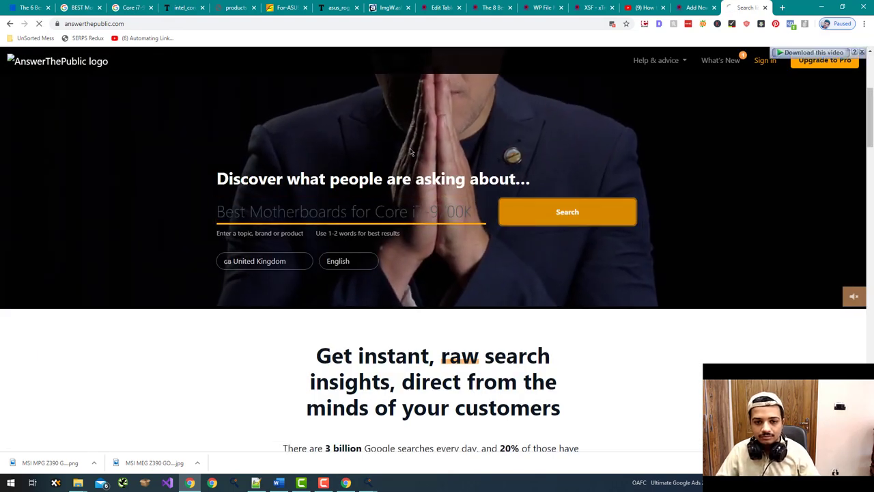
key("Return")
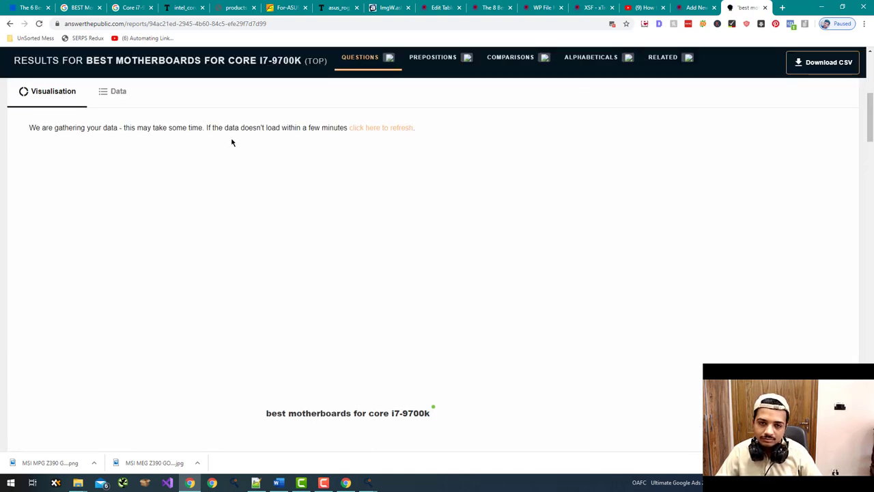
left_click(385, 128)
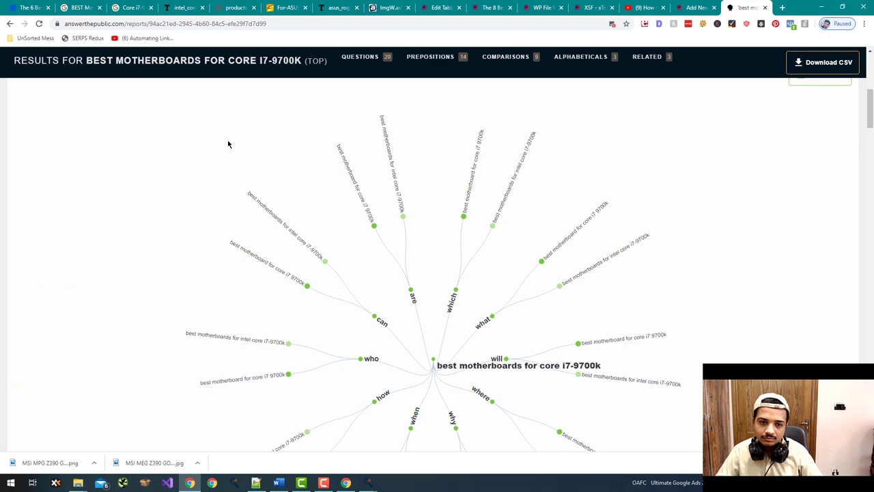
- Show the questions as lists and allow the site's blocked images
scroll(229, 144, "up", 3)
left_click(102, 184)
scroll(181, 149, "down", 2)
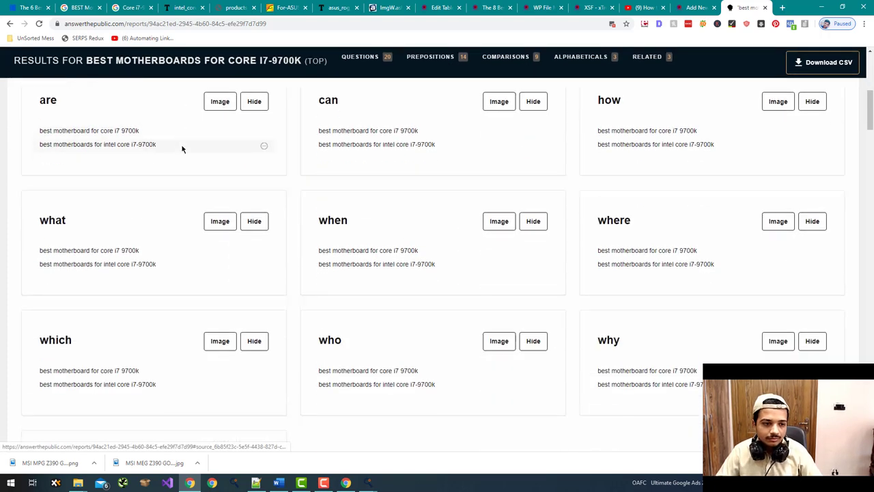
scroll(182, 149, "down", 2)
scroll(182, 149, "up", 2)
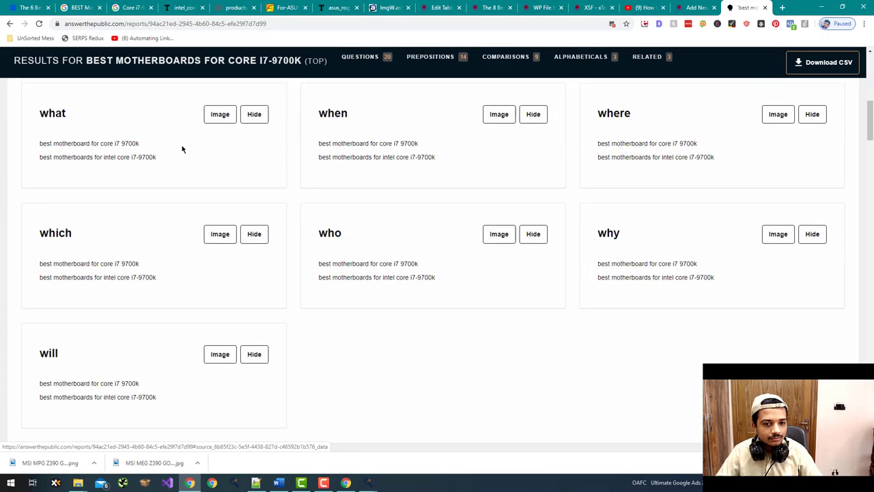
scroll(182, 148, "up", 1)
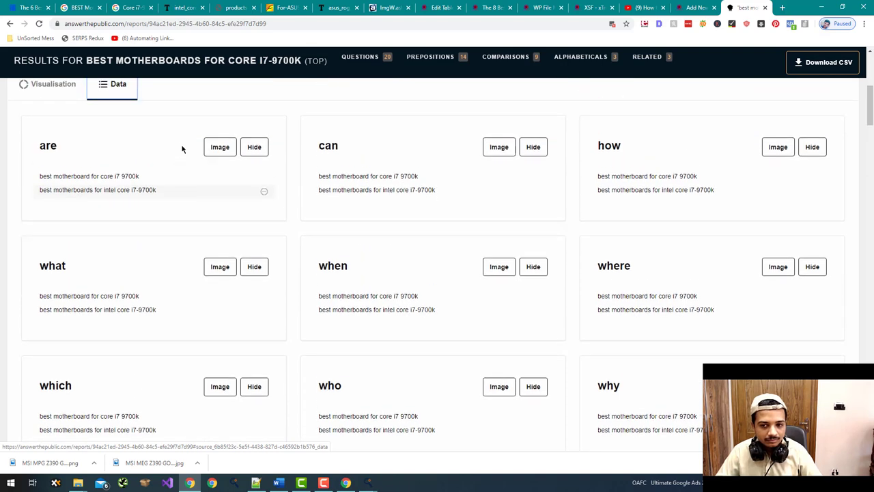
scroll(182, 149, "up", 2)
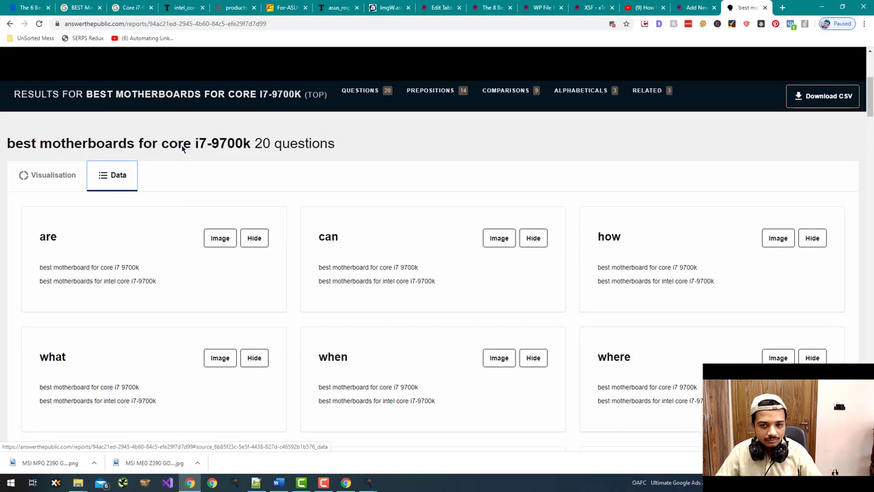
left_click(612, 24)
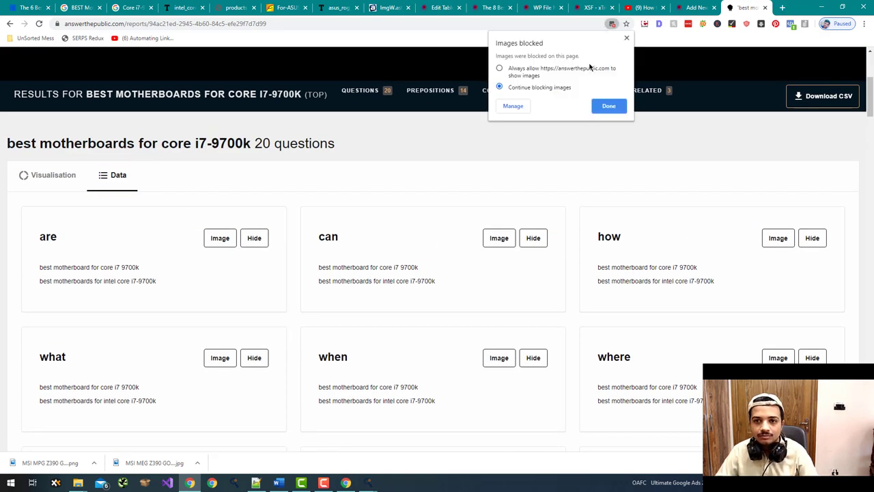
left_click(609, 106)
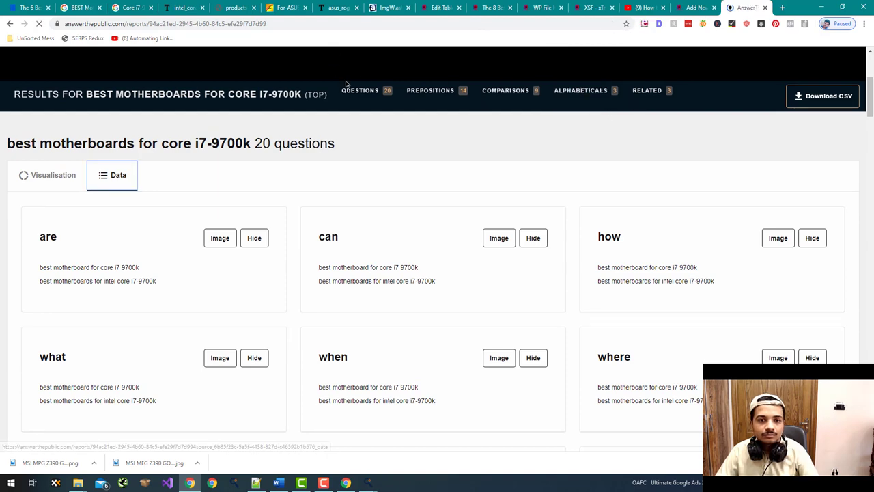
- Review the questions, comparisons, related, alphabetical and preposition sections, then return to WordPress
left_click(366, 103)
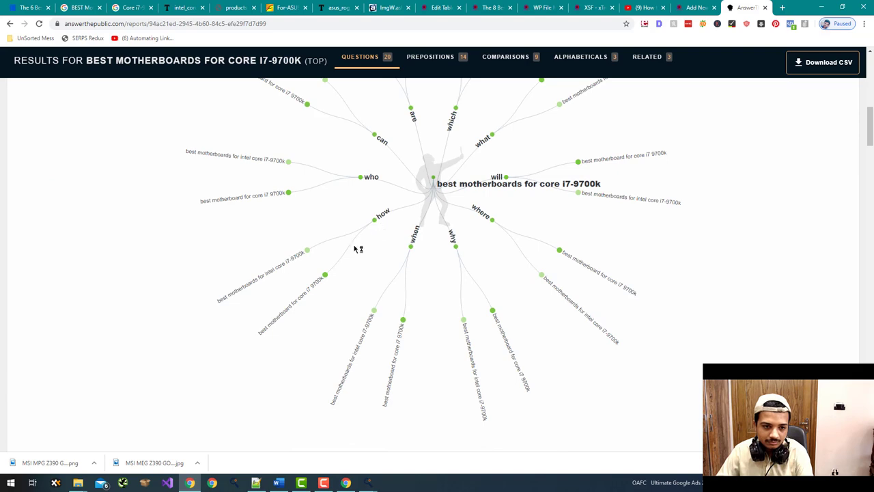
scroll(263, 269, "down", 8)
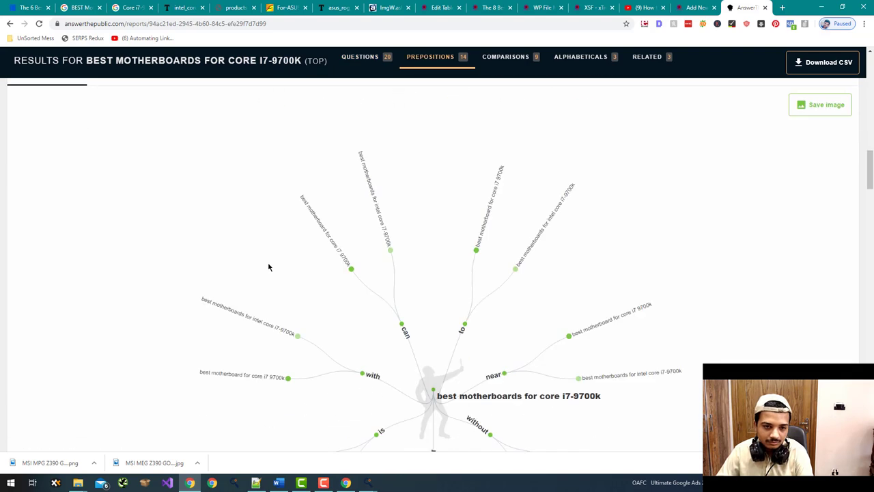
scroll(269, 266, "down", 8)
scroll(271, 265, "up", 7)
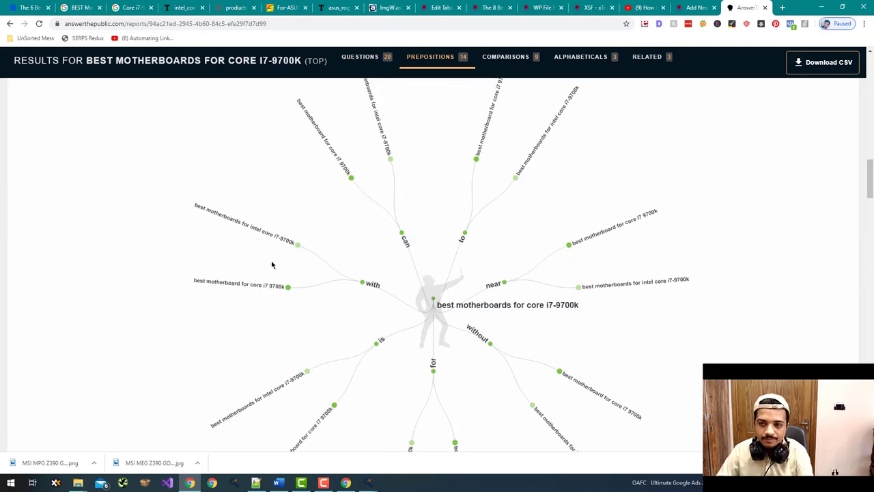
left_click(507, 57)
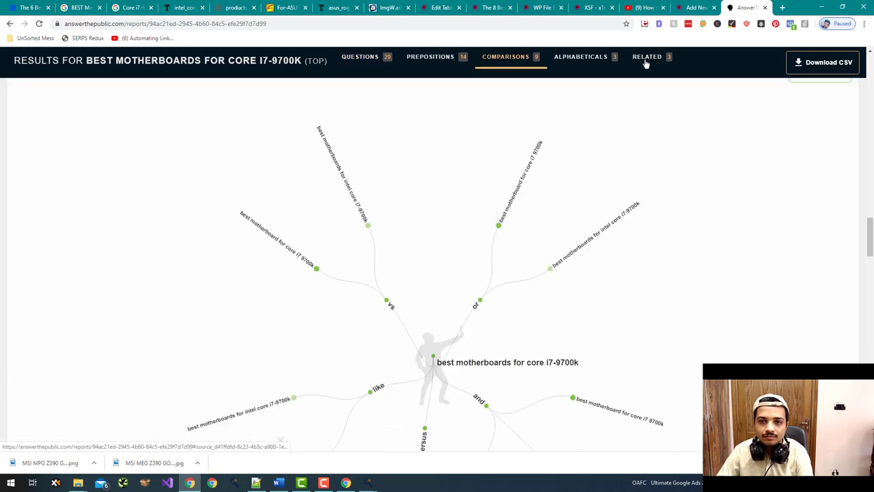
left_click(645, 60)
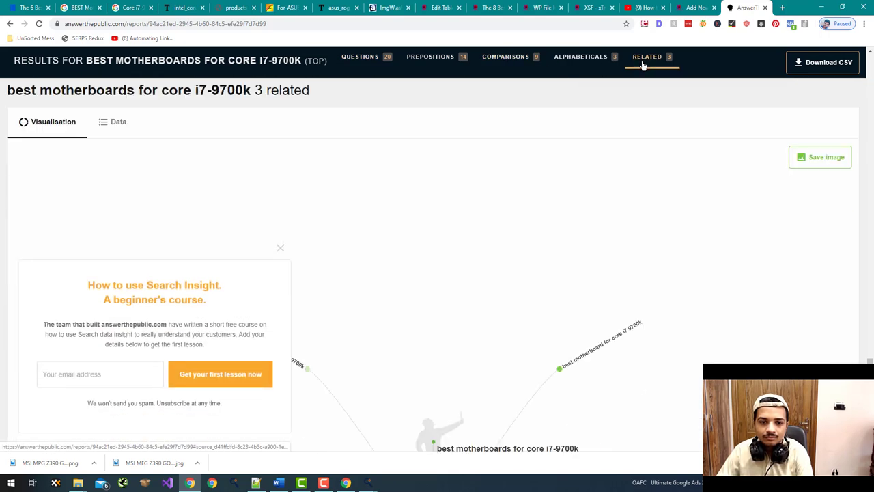
left_click(582, 57)
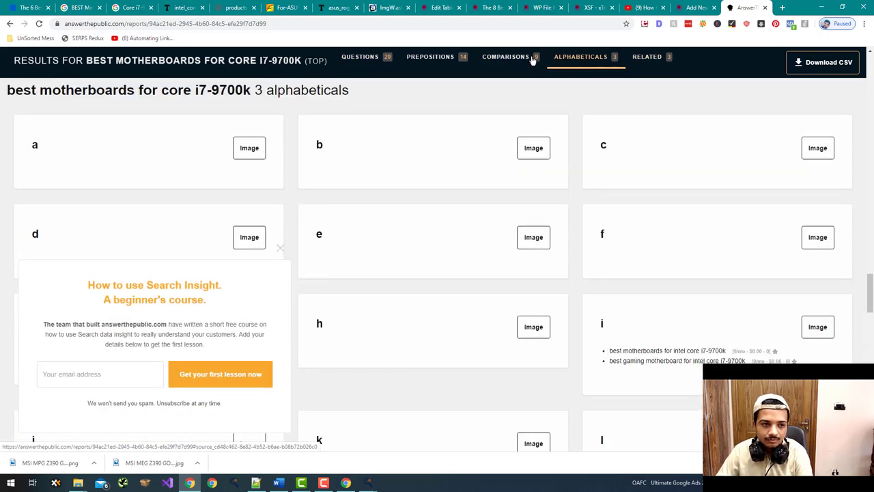
left_click(532, 59)
left_click(444, 62)
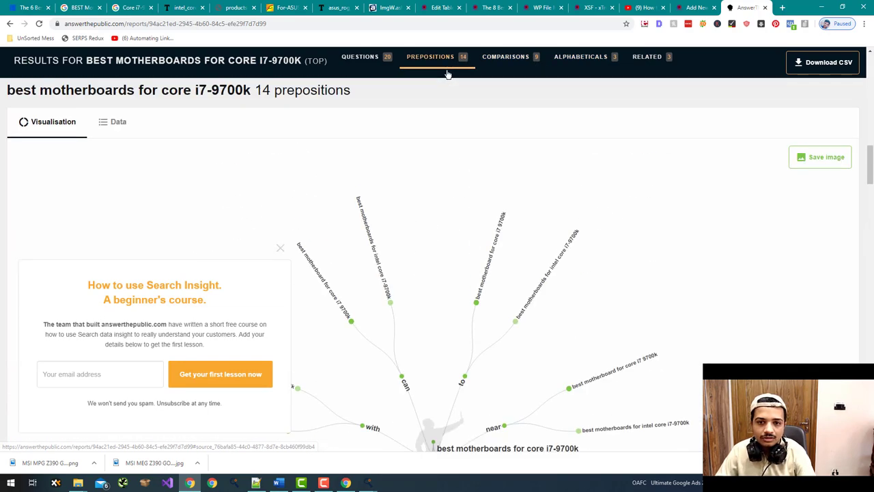
left_click(686, 7)
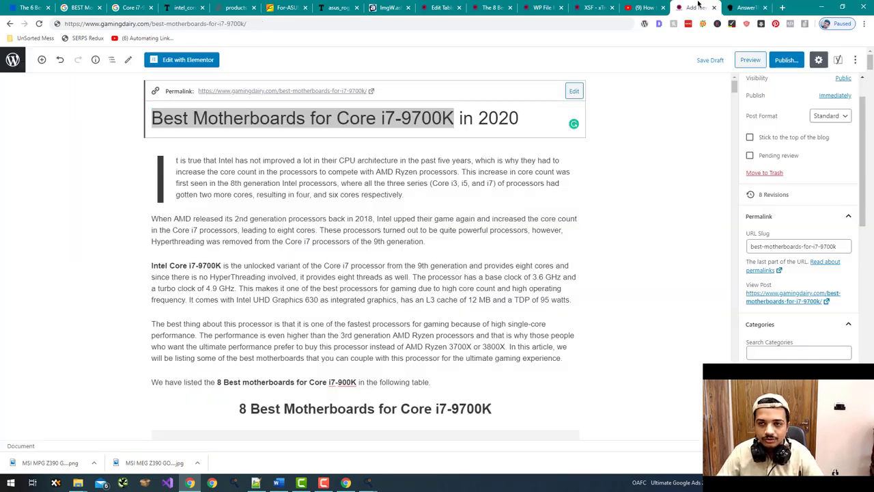
left_click(630, 197)
scroll(632, 194, "down", 3)
scroll(633, 194, "up", 3)
scroll(633, 195, "down", 3)
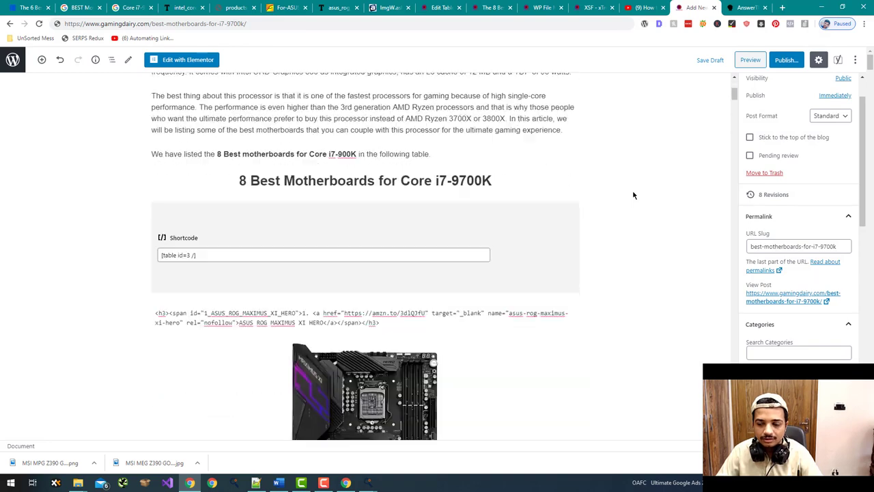
scroll(633, 195, "down", 8)
left_click_drag(734, 117, 734, 362)
scroll(601, 339, "down", 4)
scroll(365, 235, "up", 2)
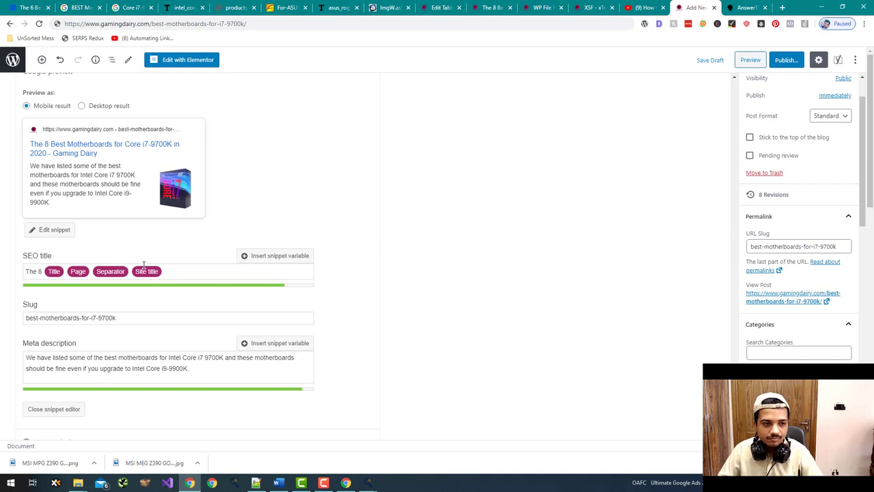
scroll(636, 84, "up", 20)
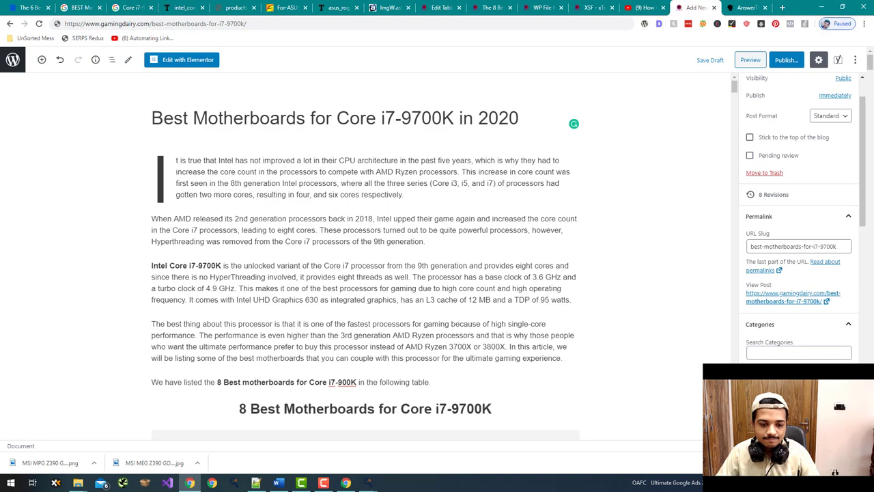
left_click(312, 486)
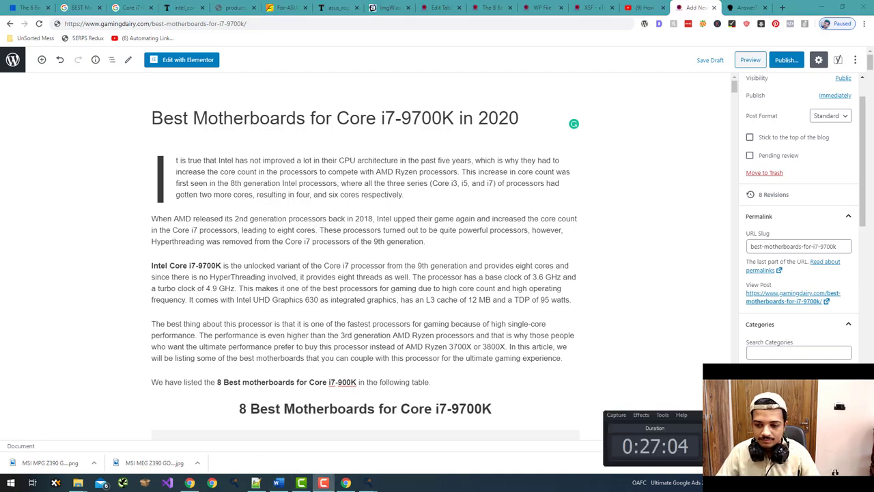
left_click(529, 132)
left_click_drag(526, 117, 171, 110)
key("ctrl+c")
left_click(729, 93)
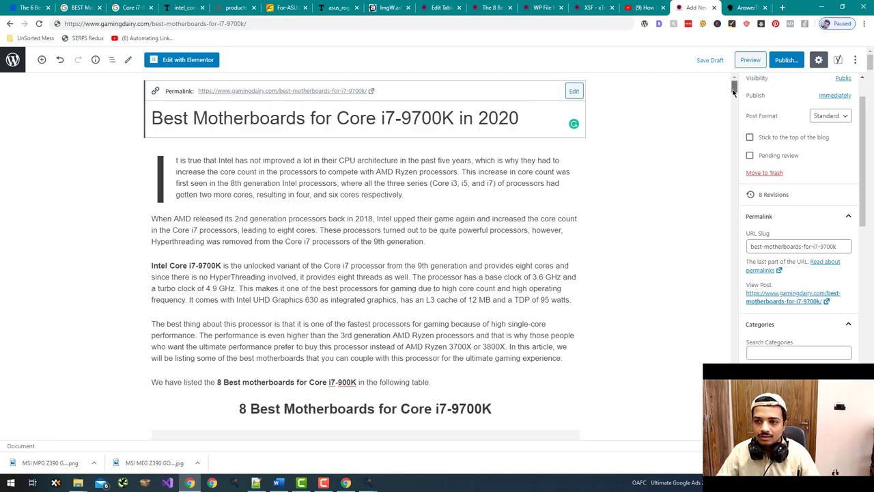
- Replace the Yoast Title variable with 'The 8 Best Motherboards for Core i7-9700K (May 2020)'
scroll(730, 94, "down", 20)
scroll(729, 94, "up", 5)
scroll(158, 264, "up", 2)
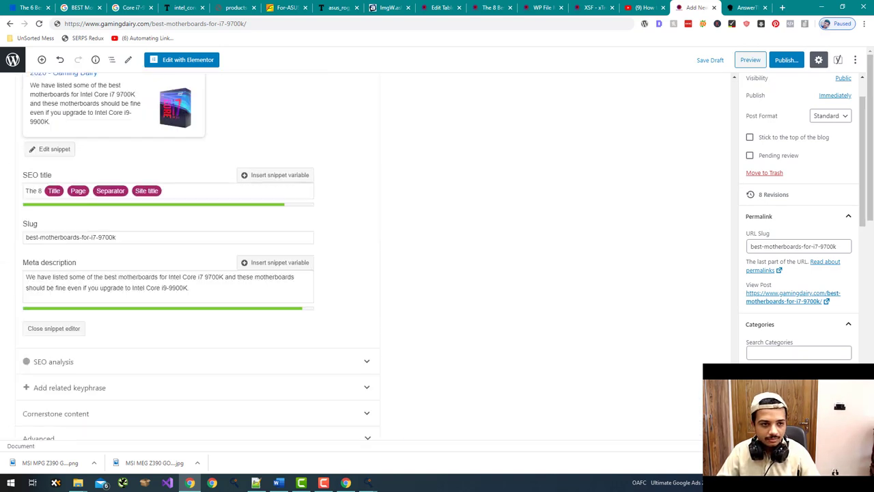
left_click(63, 219)
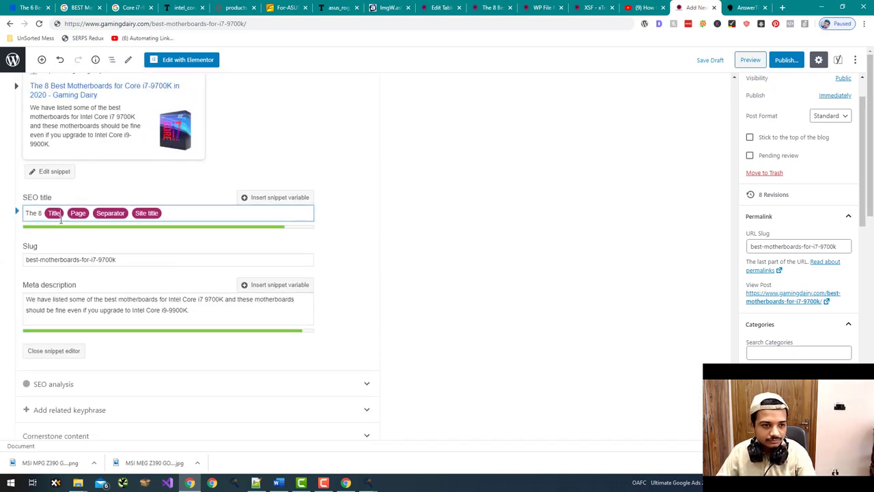
key("BackSpace")
key("ctrl+v")
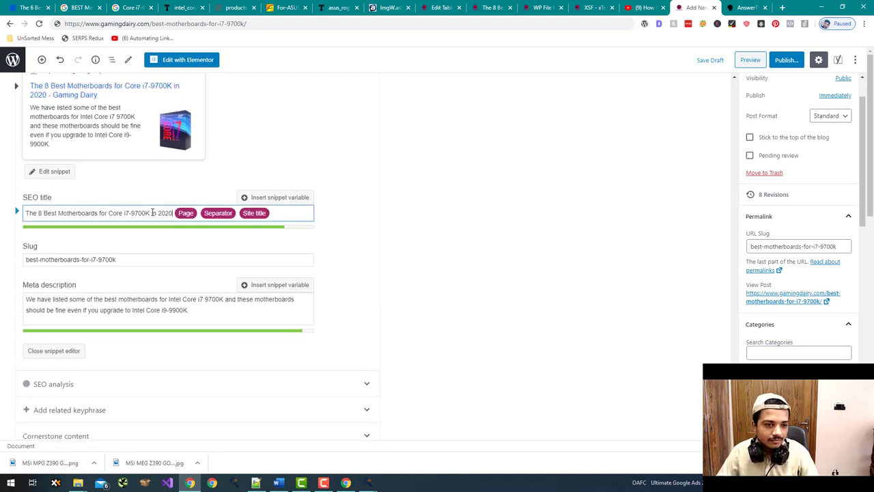
type("()")
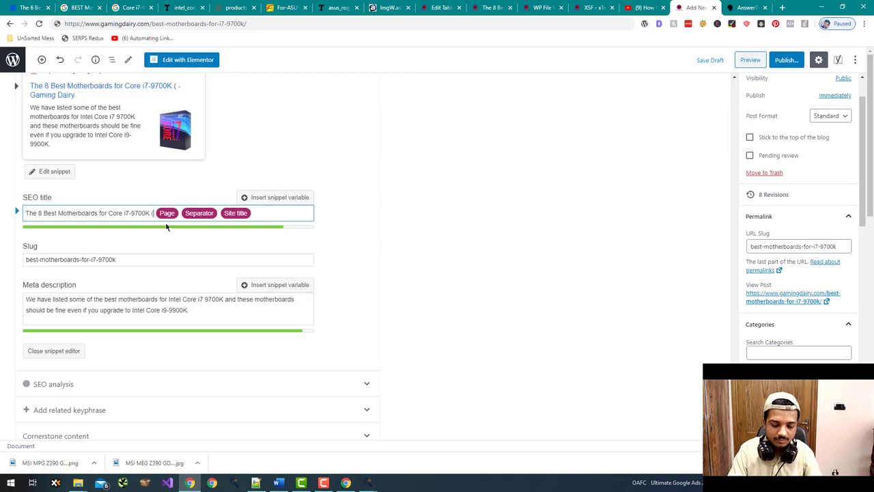
type("May 2020")
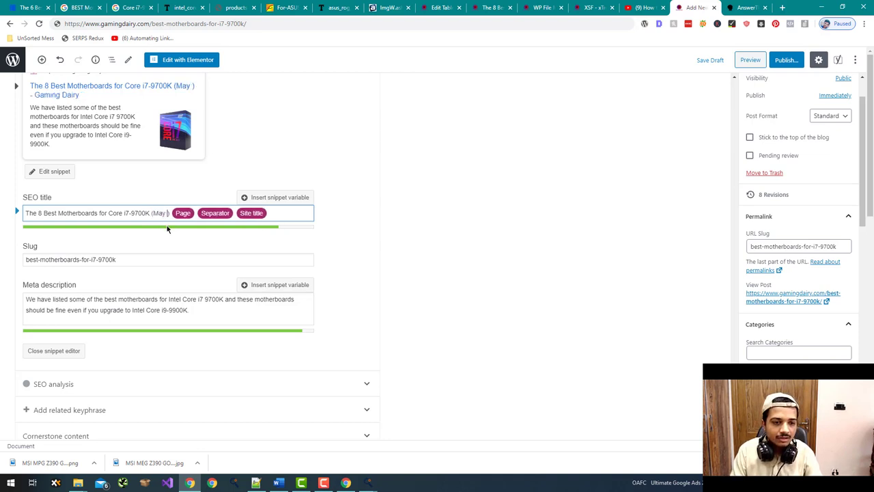
left_click(450, 200)
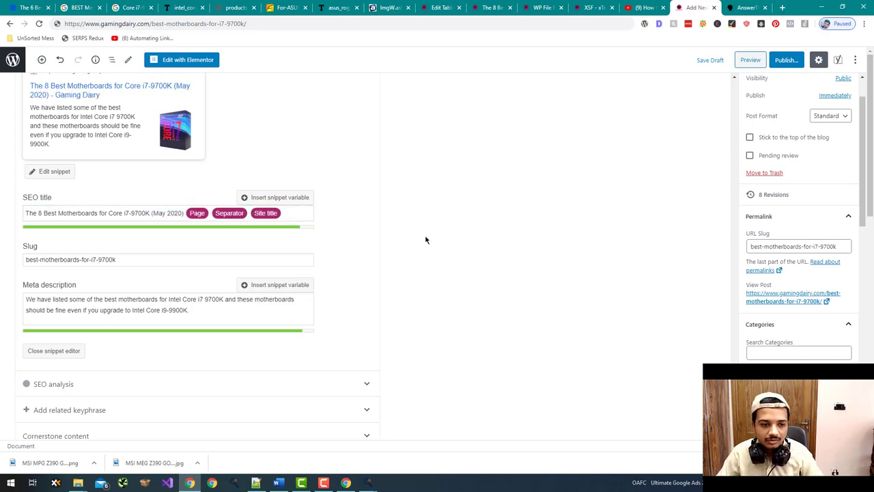
scroll(426, 246, "up", 3)
middle_click(450, 289)
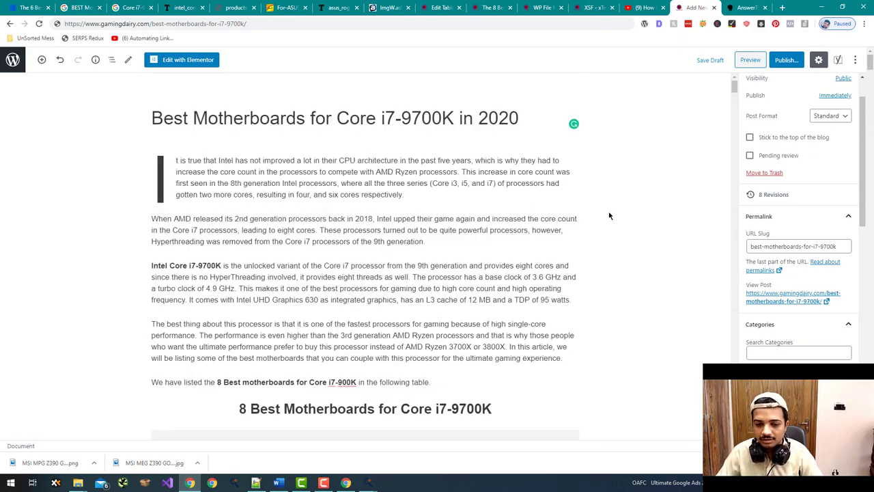
- Publish 'Best Motherboards for Core i7-9700K in 2020' and open its live page
scroll(610, 215, "down", 12)
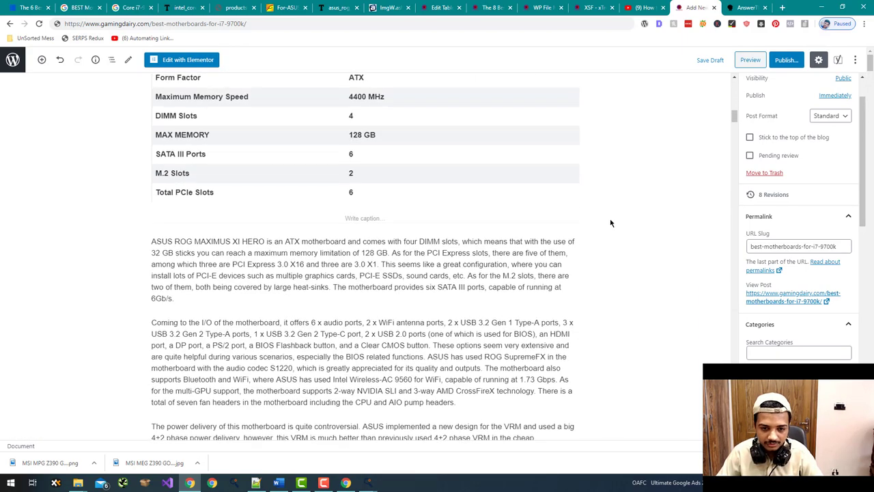
scroll(609, 223, "down", 3)
scroll(609, 222, "up", 9)
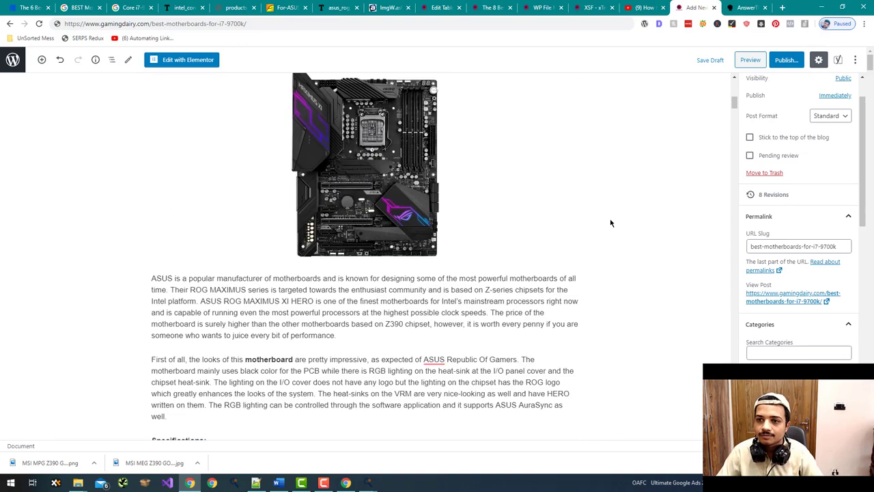
scroll(610, 223, "up", 5)
scroll(610, 223, "up", 3)
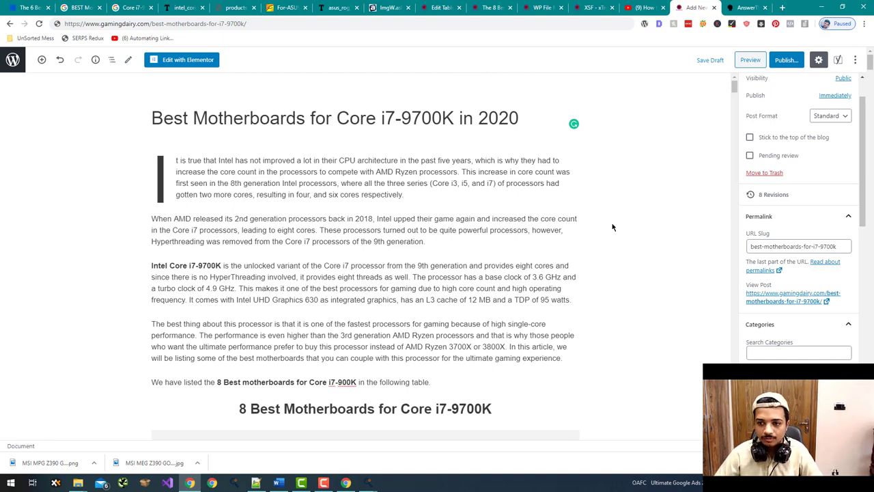
scroll(618, 213, "down", 13)
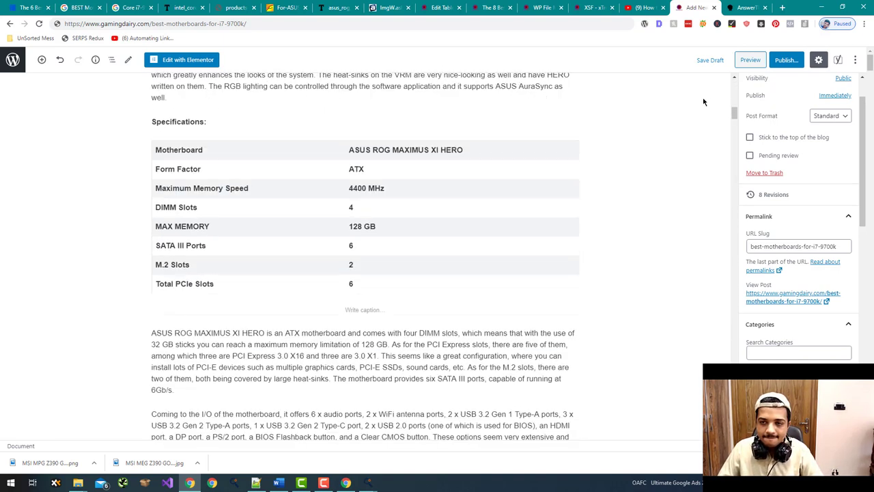
left_click_drag(735, 110, 736, 77)
left_click(798, 60)
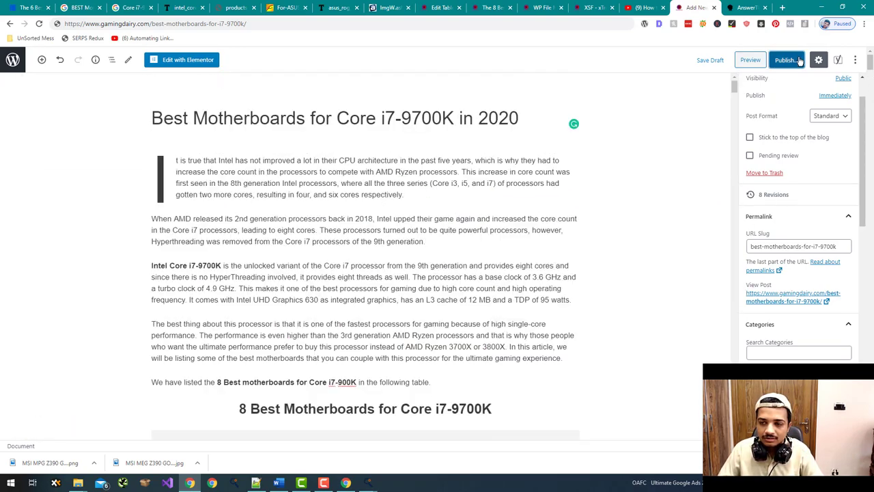
left_click(799, 60)
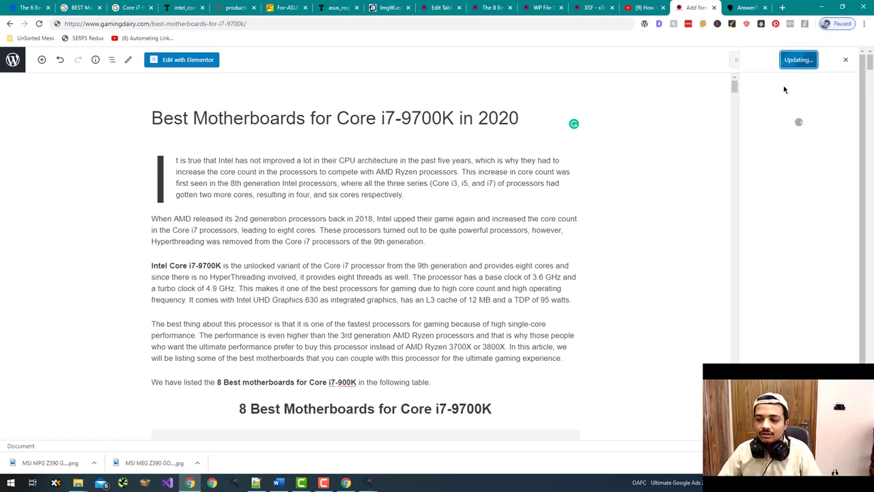
left_click(785, 161)
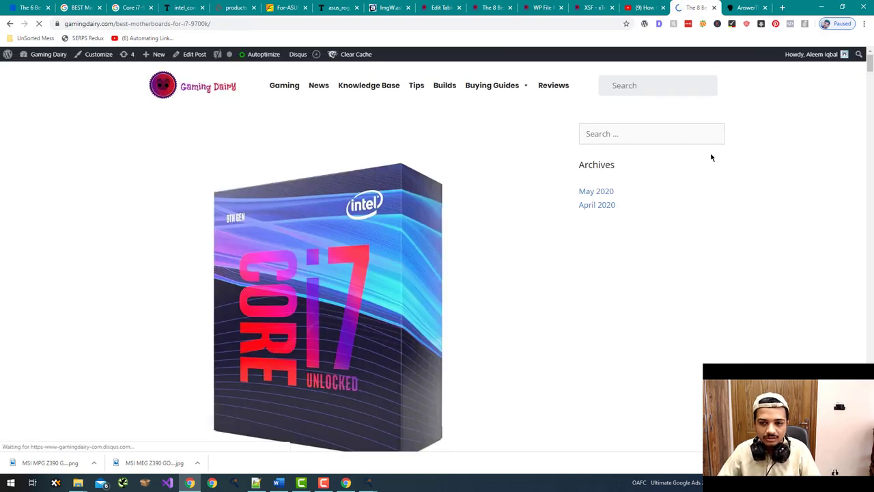
- Check the live article down to Closing Thoughts, then go to the site's admin dashboard
scroll(711, 158, "down", 4)
scroll(711, 158, "down", 6)
scroll(711, 158, "up", 5)
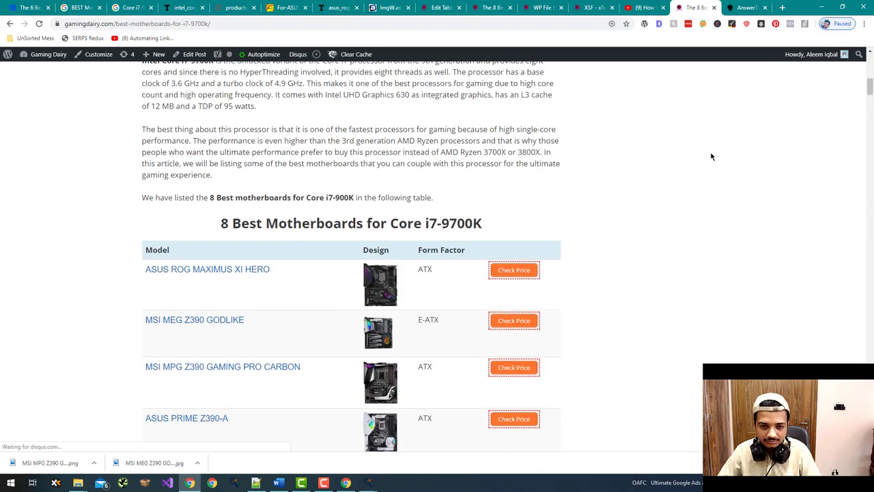
scroll(711, 157, "down", 4)
scroll(711, 157, "down", 11)
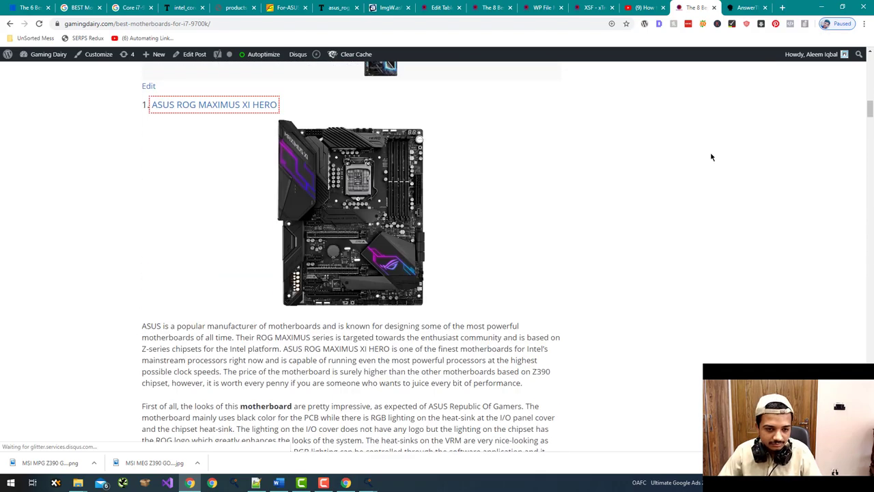
scroll(712, 156, "down", 15)
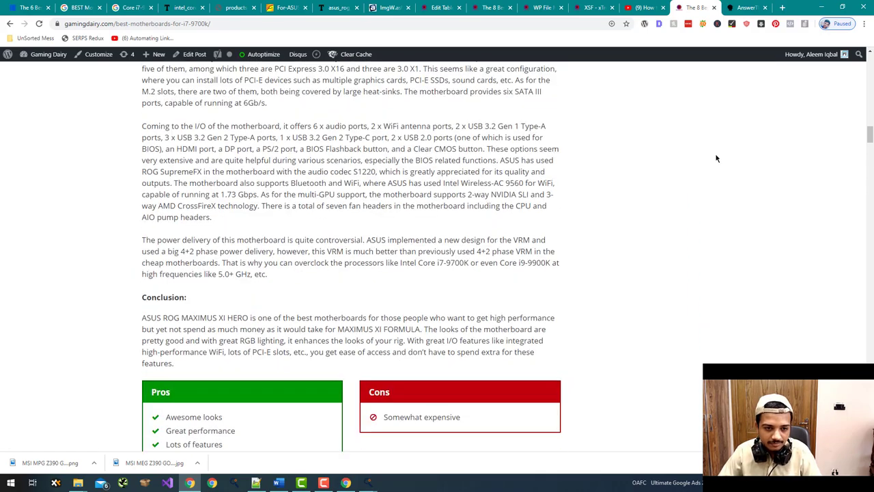
left_click_drag(870, 163, 870, 426)
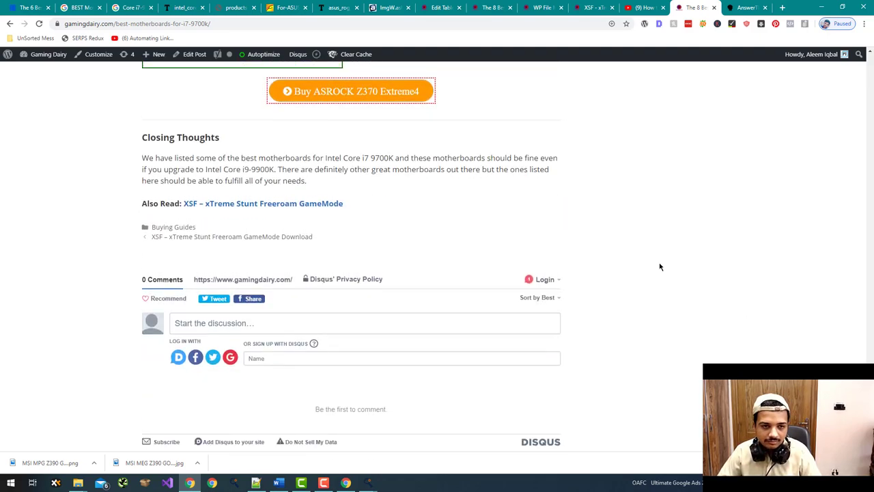
scroll(660, 265, "up", 2)
scroll(659, 267, "down", 1)
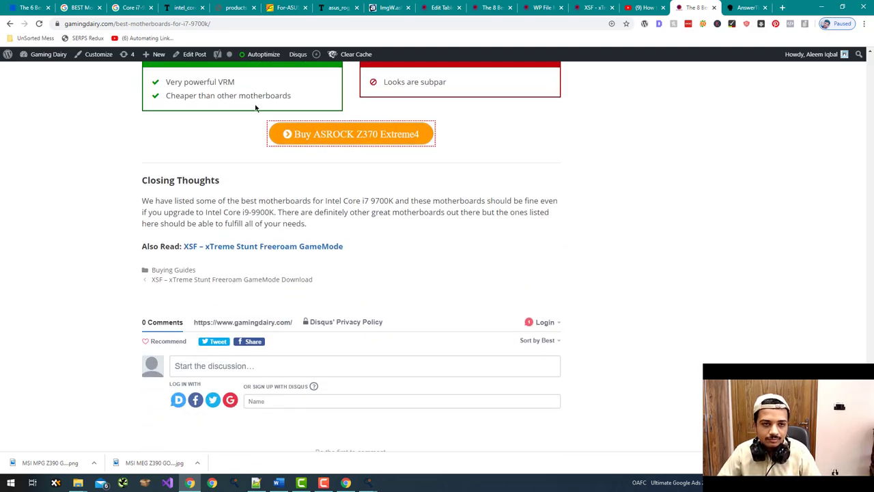
mouse_move(155, 54)
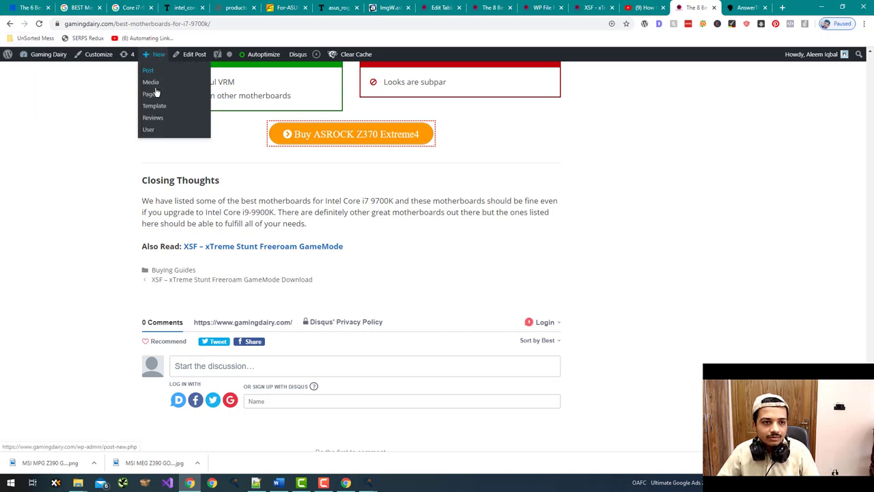
left_click(48, 54)
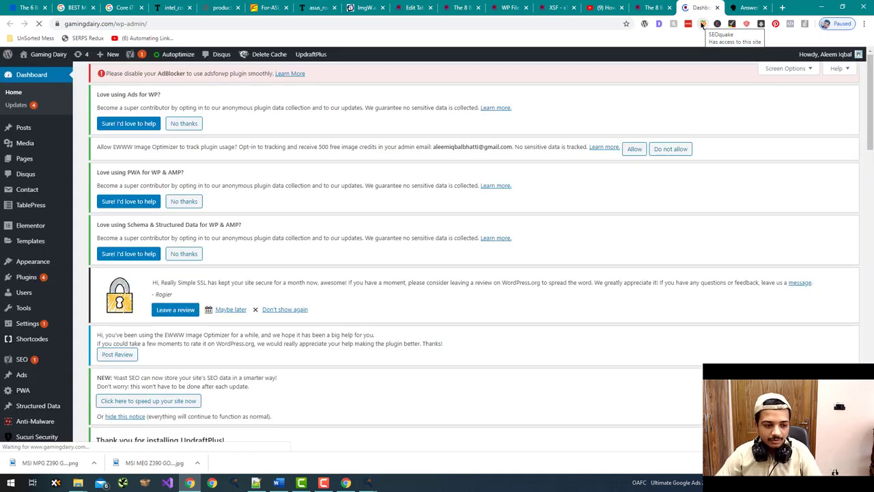
- Open Installed Plugins and browse the list, including Autoptimize, Elementor and PWA for WP
mouse_move(27, 276)
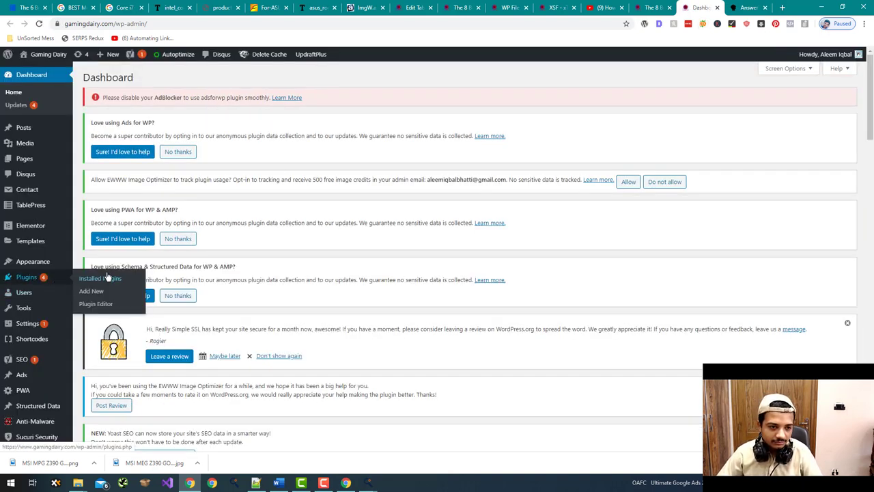
left_click(92, 276)
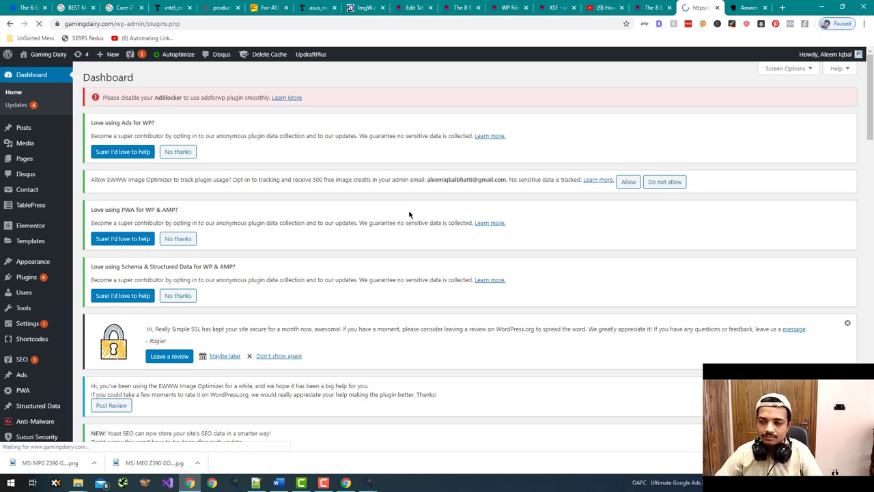
scroll(391, 231, "down", 2)
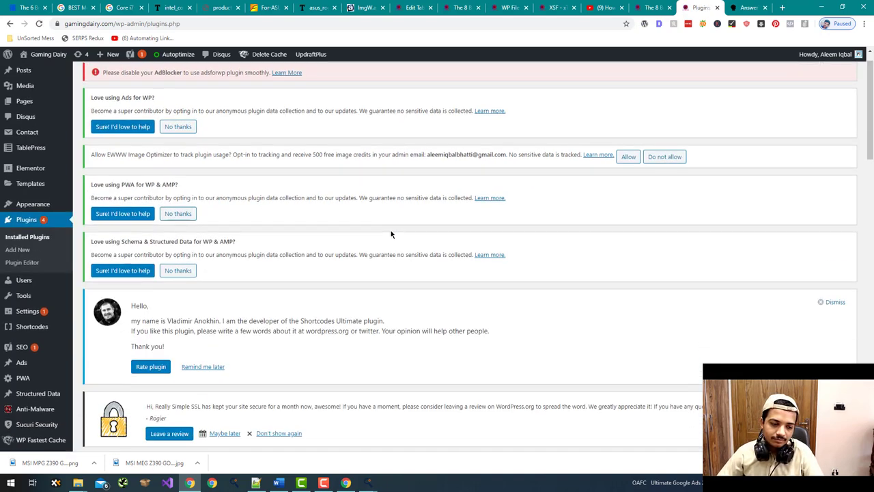
scroll(353, 266, "down", 12)
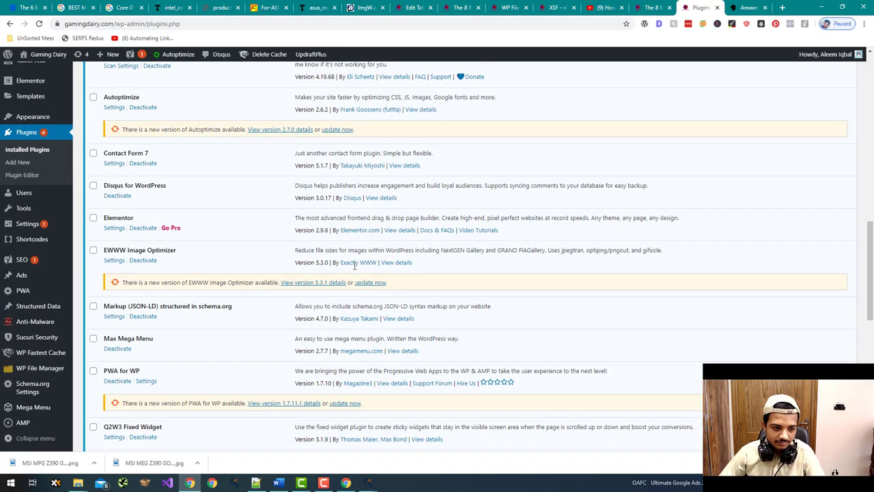
scroll(354, 269, "up", 3)
scroll(355, 269, "down", 5)
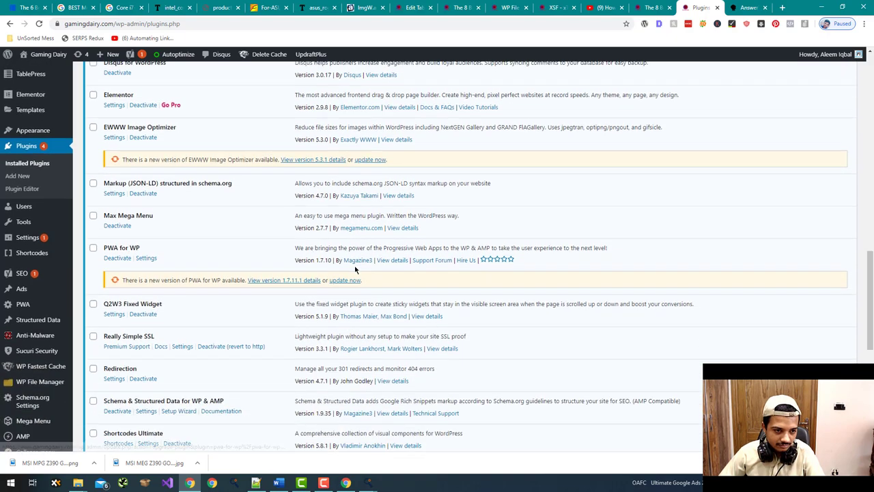